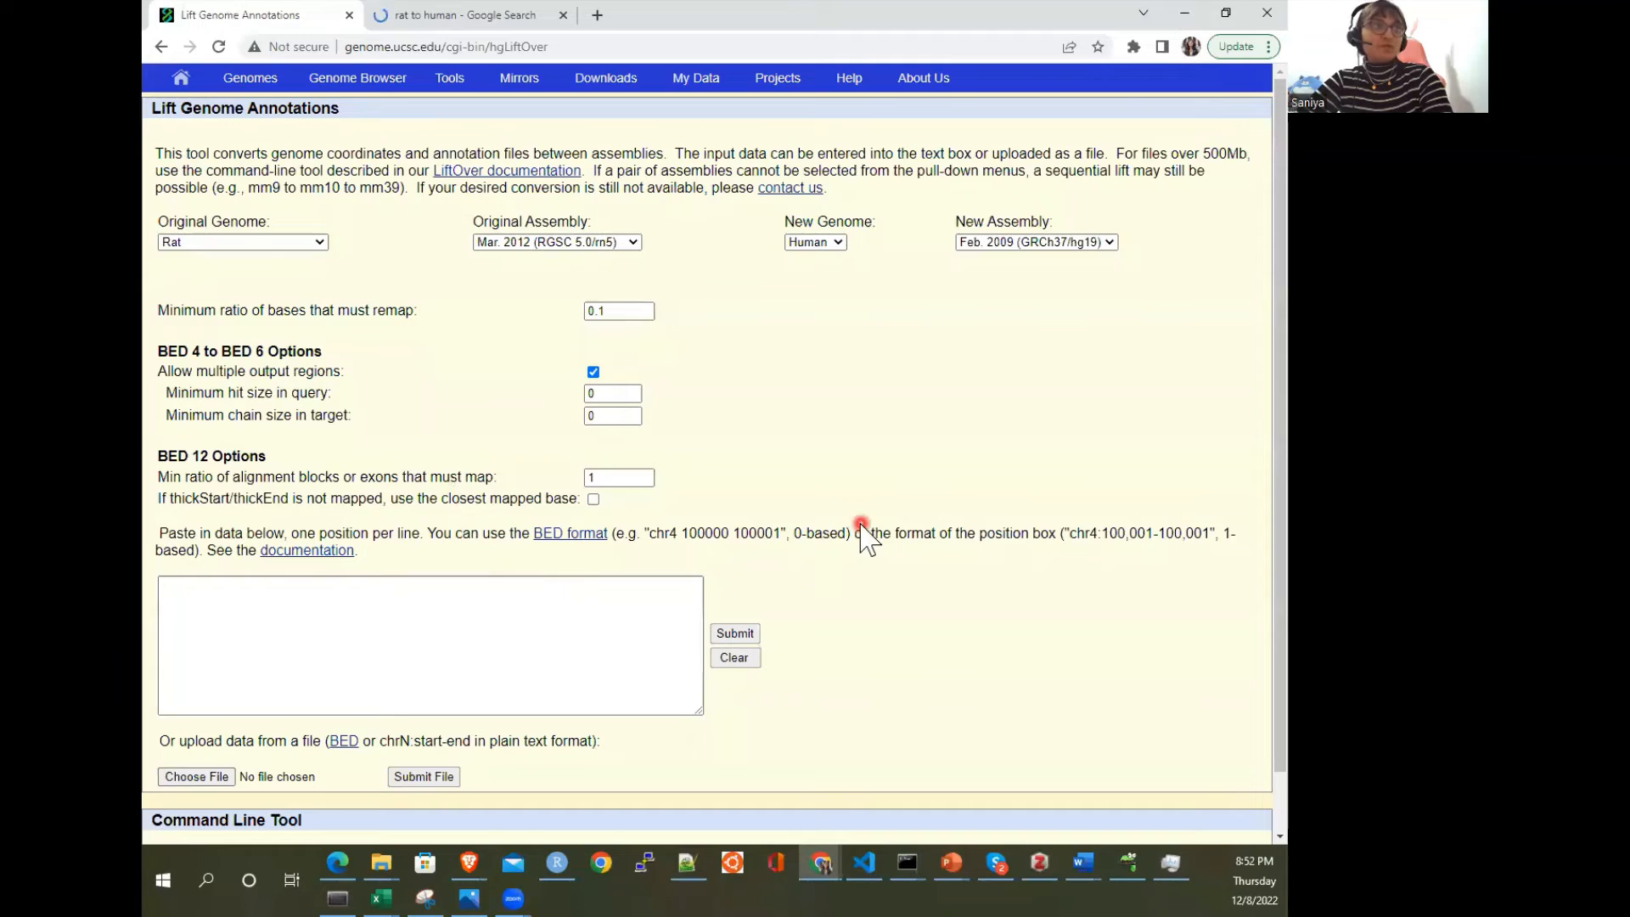
{"action": "left_click", "coordinate": [594, 47]}
{"action": "left_click", "coordinate": [785, 341]}
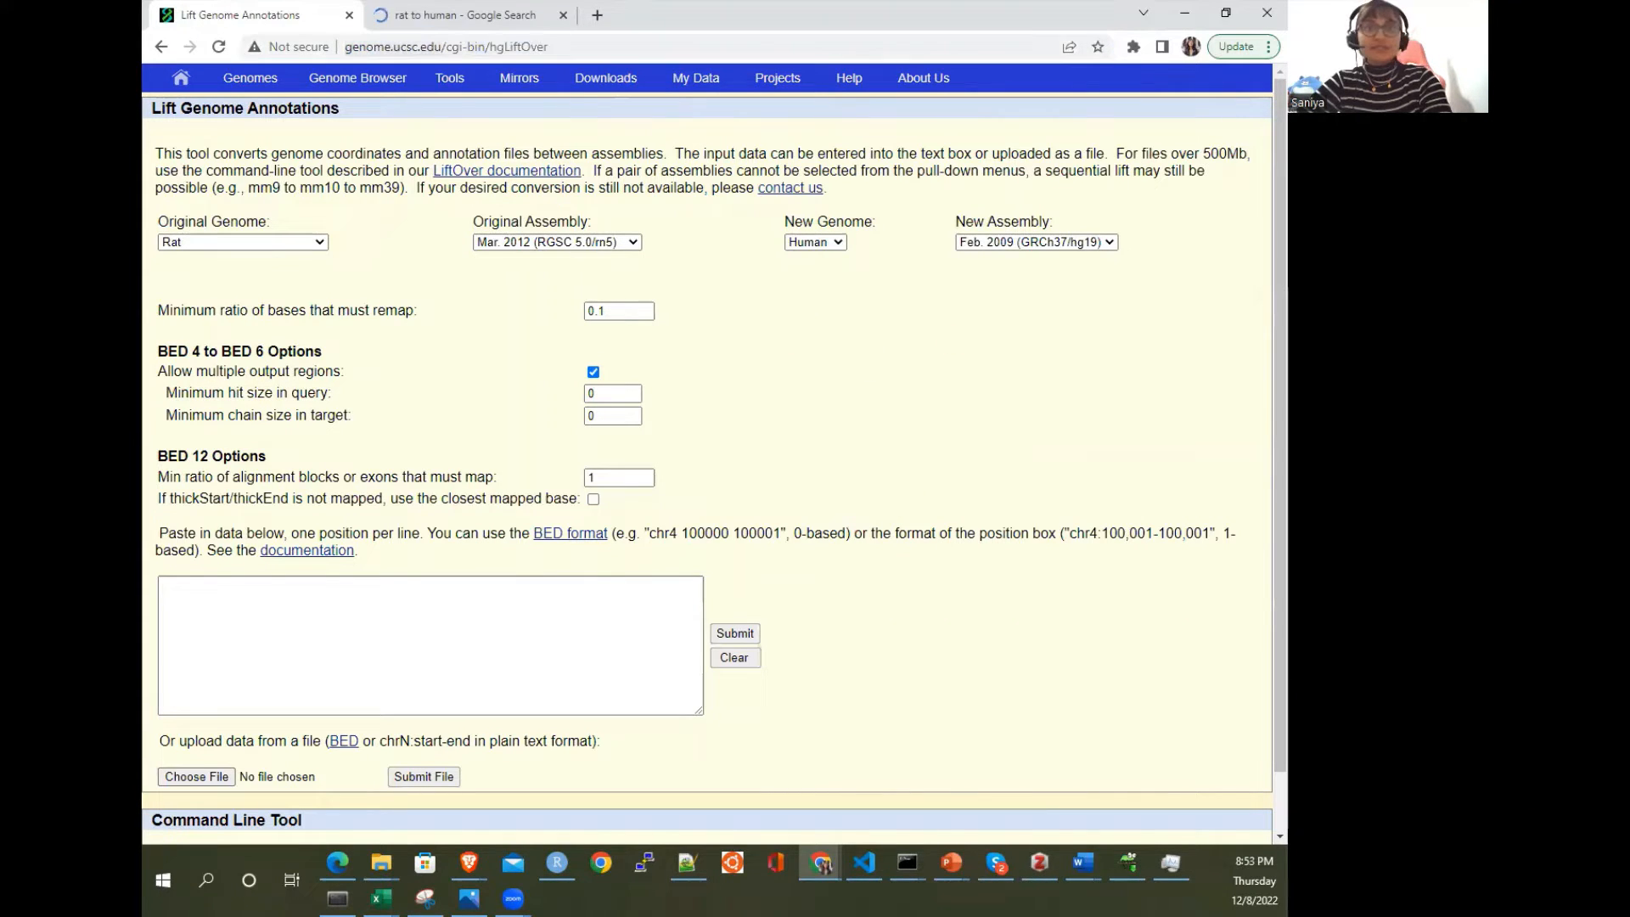
{"action": "left_click", "coordinate": [795, 406]}
{"action": "type", "text": "http://genome.ucsc.edu/cgi-bin/hgLiftOver"}
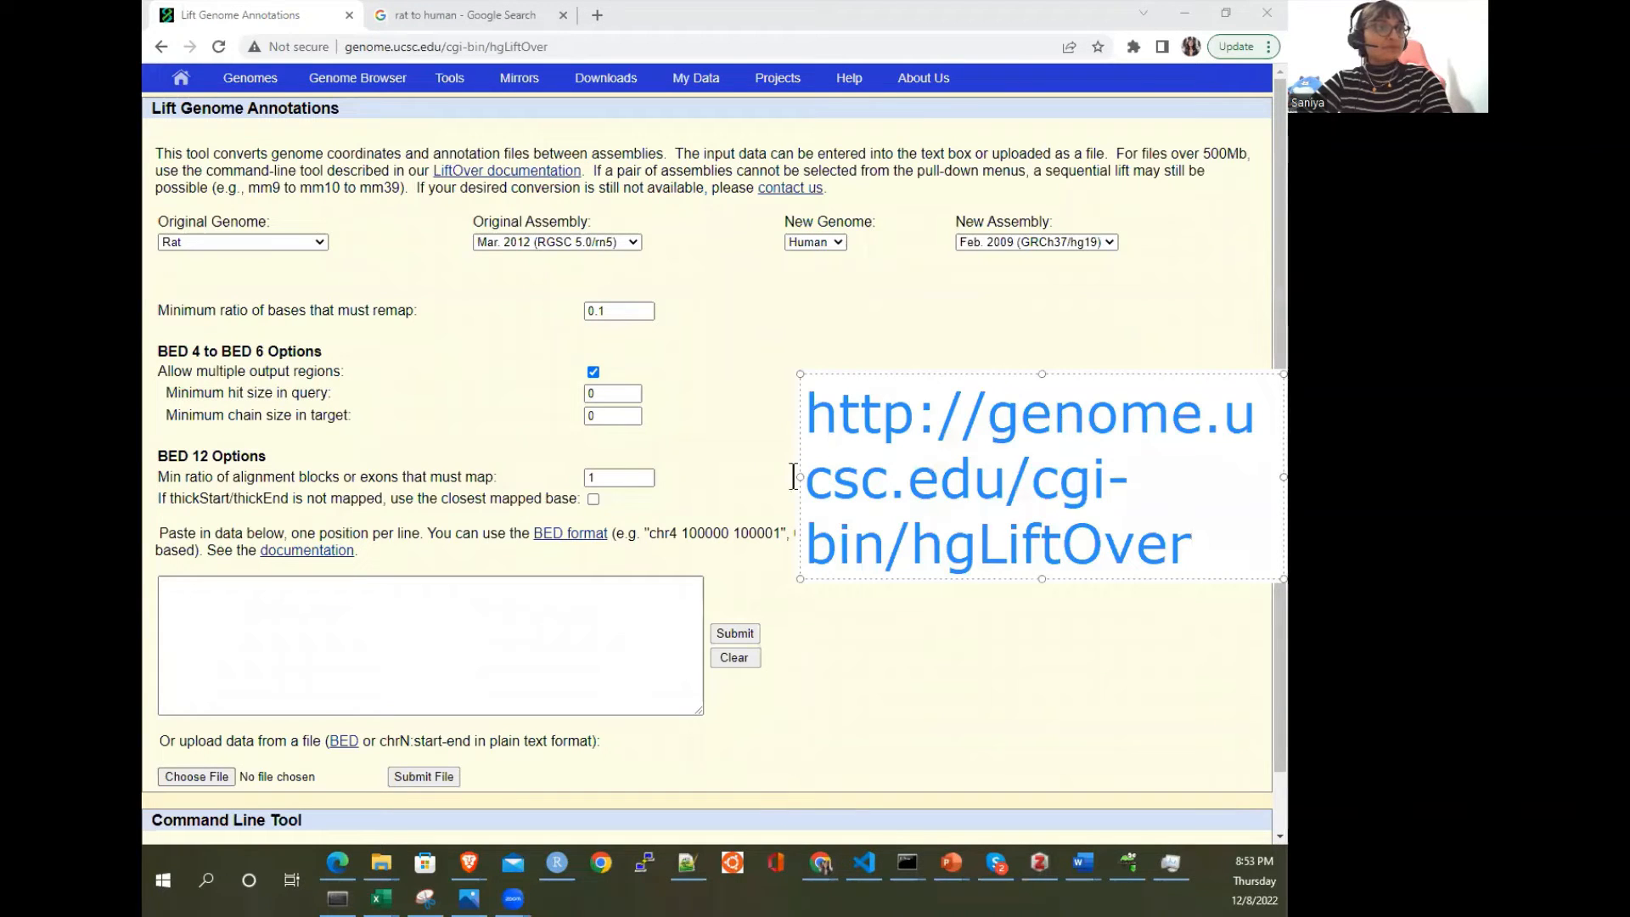
{"action": "left_click_drag", "start_coordinate": [802, 477], "coordinate": [405, 476]}
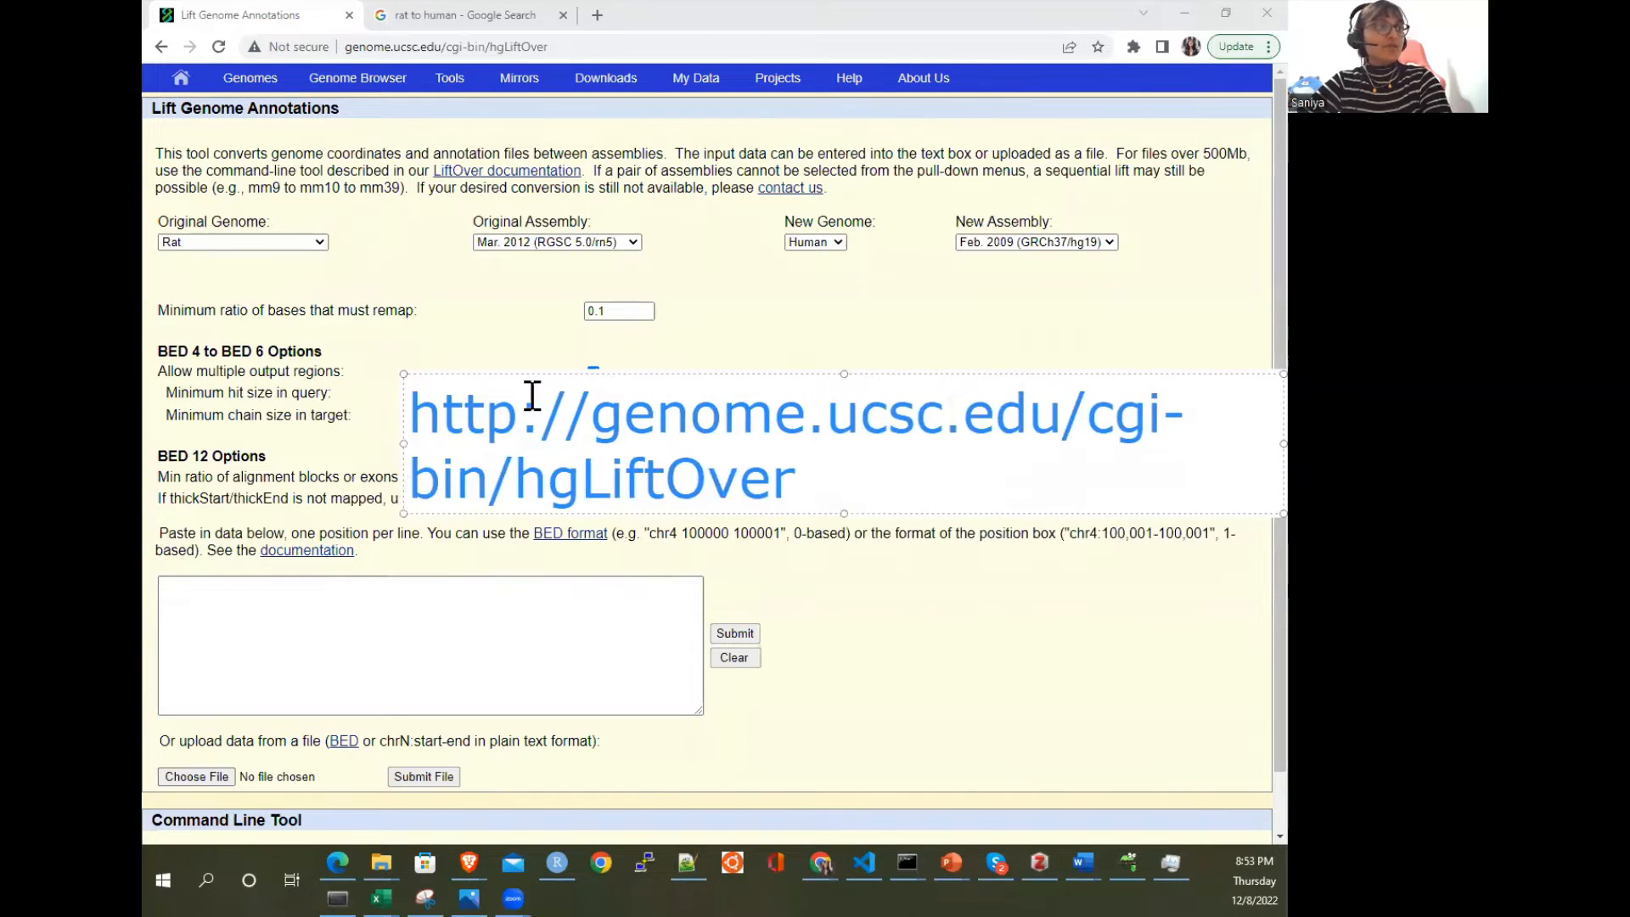
{"action": "mouse_move", "coordinate": [546, 376]}
{"action": "left_mouse_down"}
{"action": "mouse_move", "coordinate": [578, 317]}
{"action": "mouse_move", "coordinate": [553, 357]}
{"action": "left_mouse_up"}
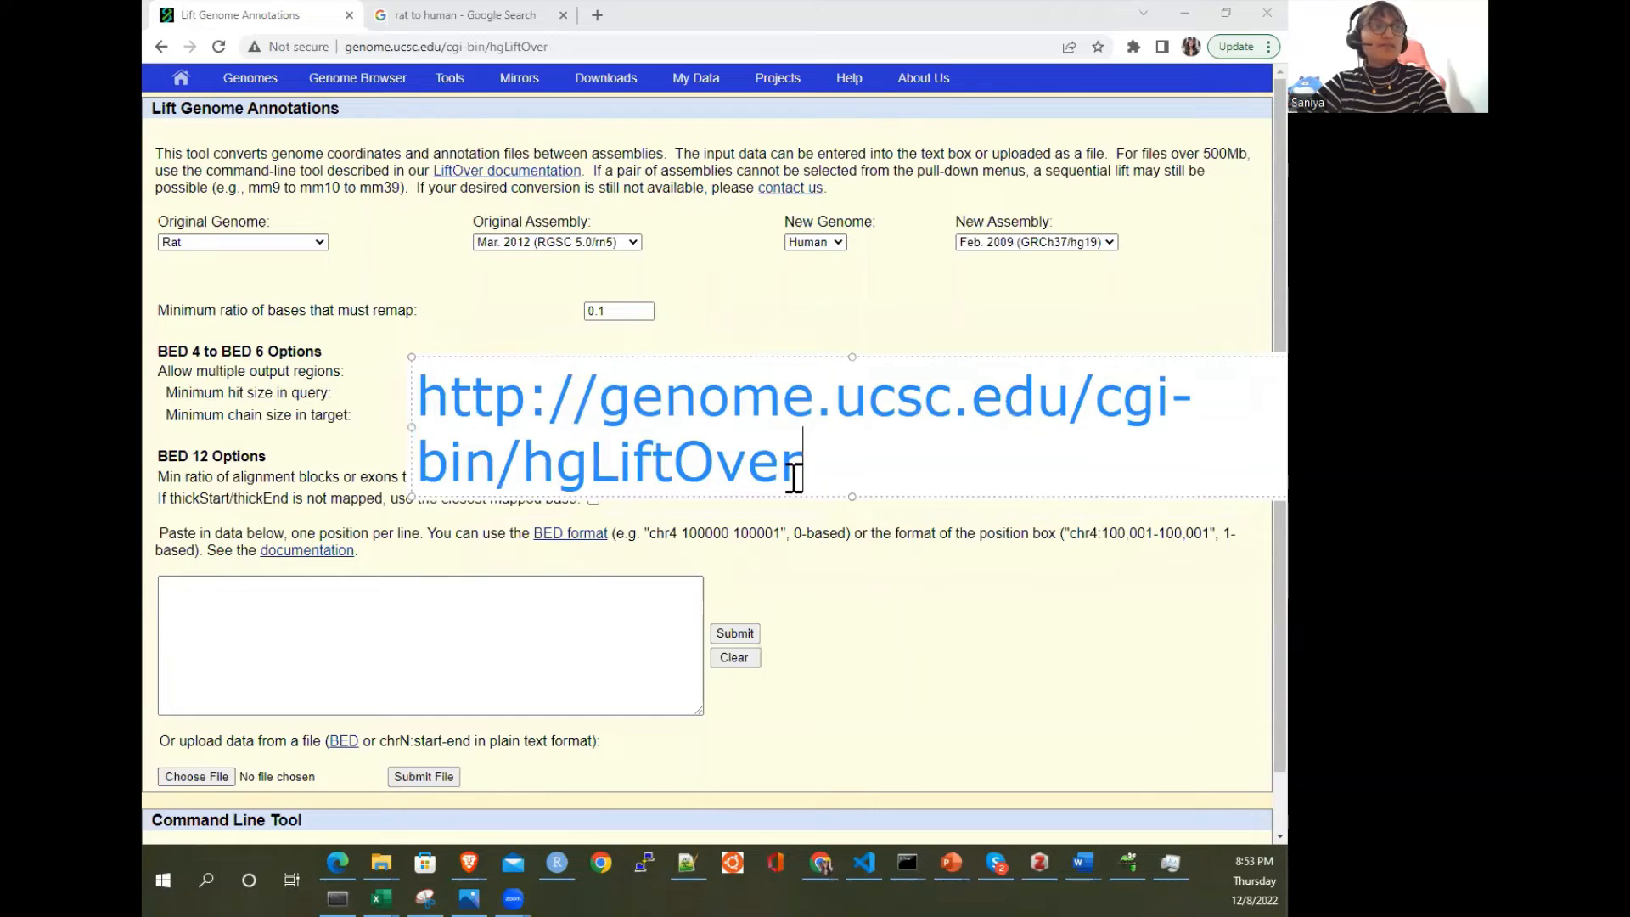
Step: Highlight the annotated LiftOver address and dismiss the text annotation
{"action": "left_click_drag", "start_coordinate": [799, 467], "coordinate": [389, 342]}
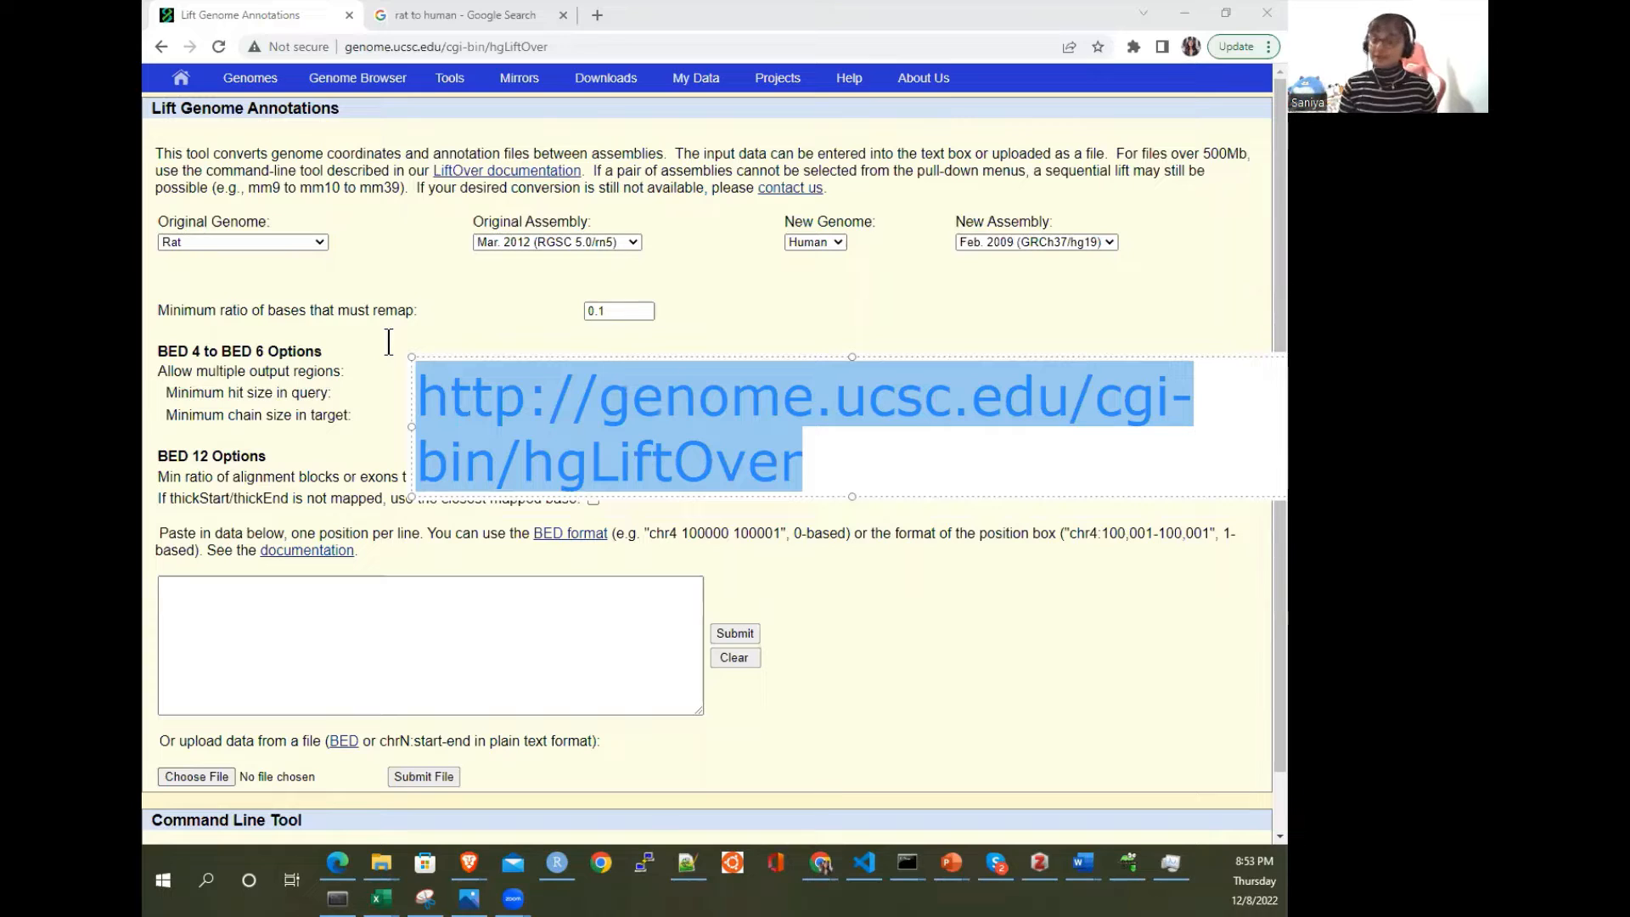
{"action": "left_click", "coordinate": [693, 431]}
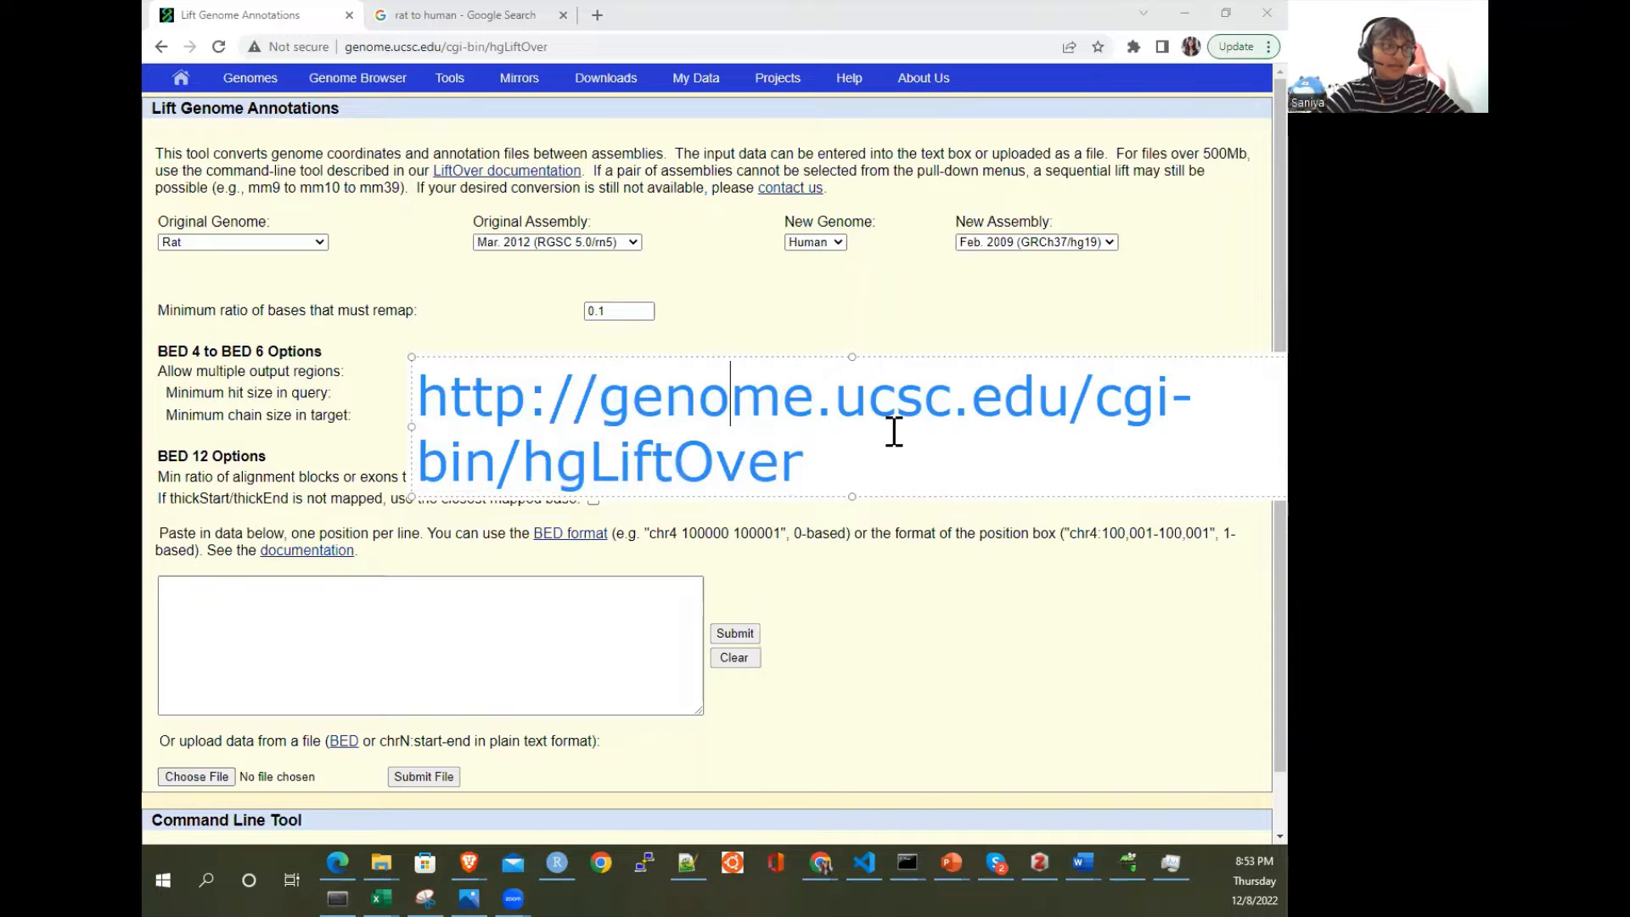
{"action": "left_click_drag", "start_coordinate": [527, 466], "coordinate": [462, 368]}
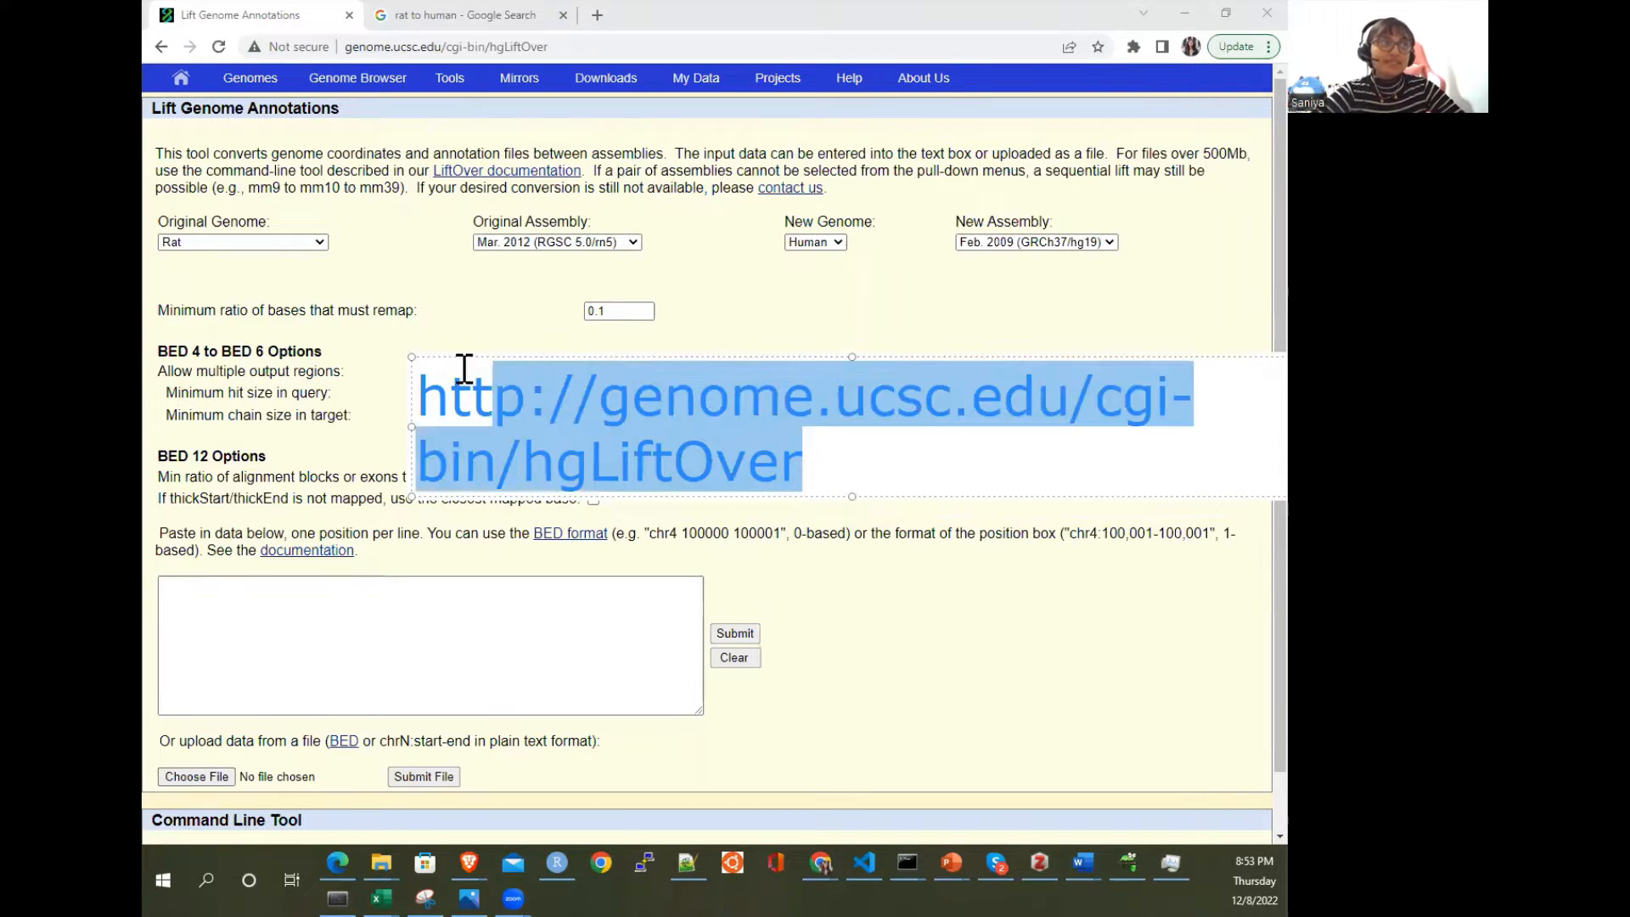
{"action": "left_click_drag", "start_coordinate": [658, 357], "coordinate": [639, 342]}
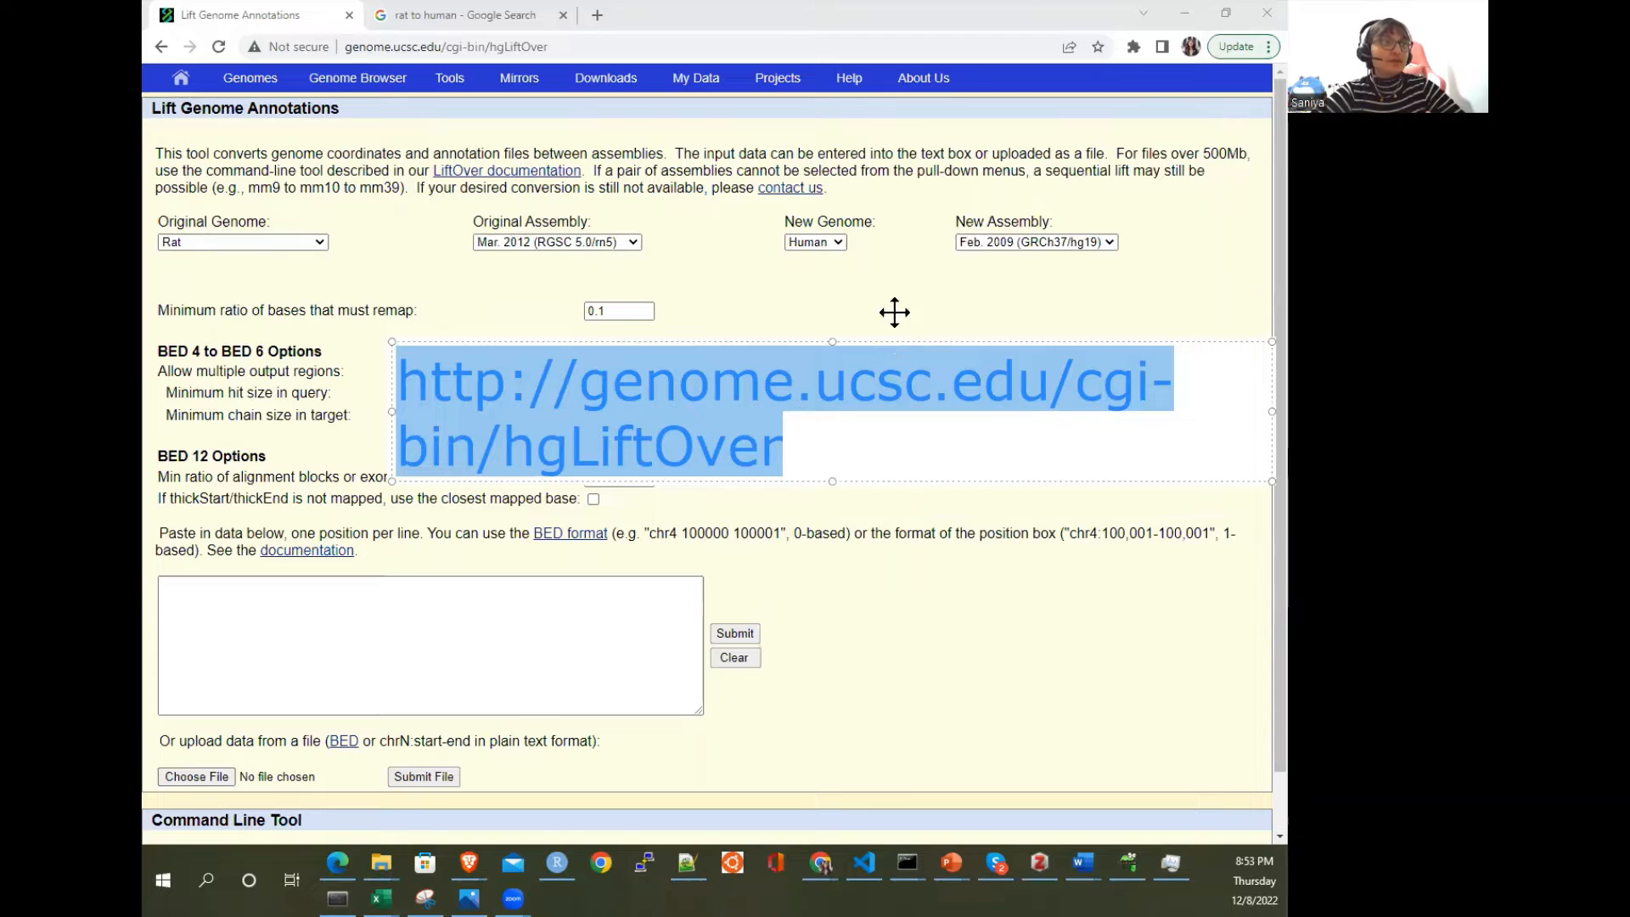
{"action": "left_click_drag", "start_coordinate": [895, 313], "coordinate": [895, 328]}
{"action": "left_click", "coordinate": [881, 485]}
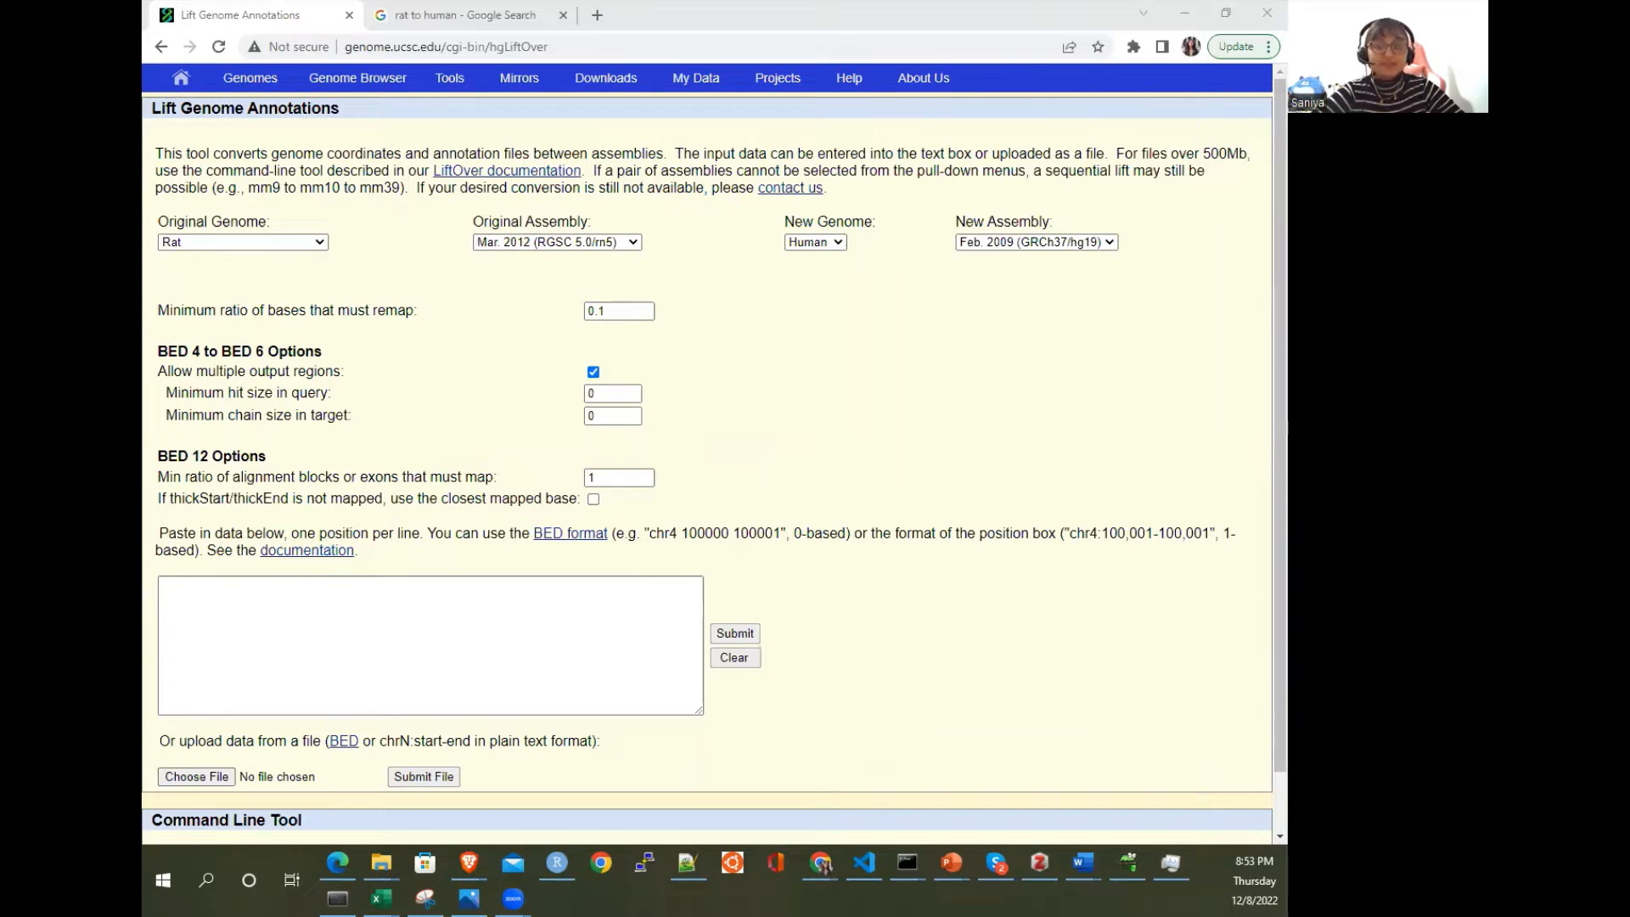
Step: Switch to the exampleRatBedFile workbook in Excel and examine the rat (rn5) region rows in A2:E29
{"action": "left_click", "coordinate": [381, 899]}
{"action": "left_click", "coordinate": [629, 364]}
{"action": "left_click_drag", "start_coordinate": [495, 249], "coordinate": [222, 701]}
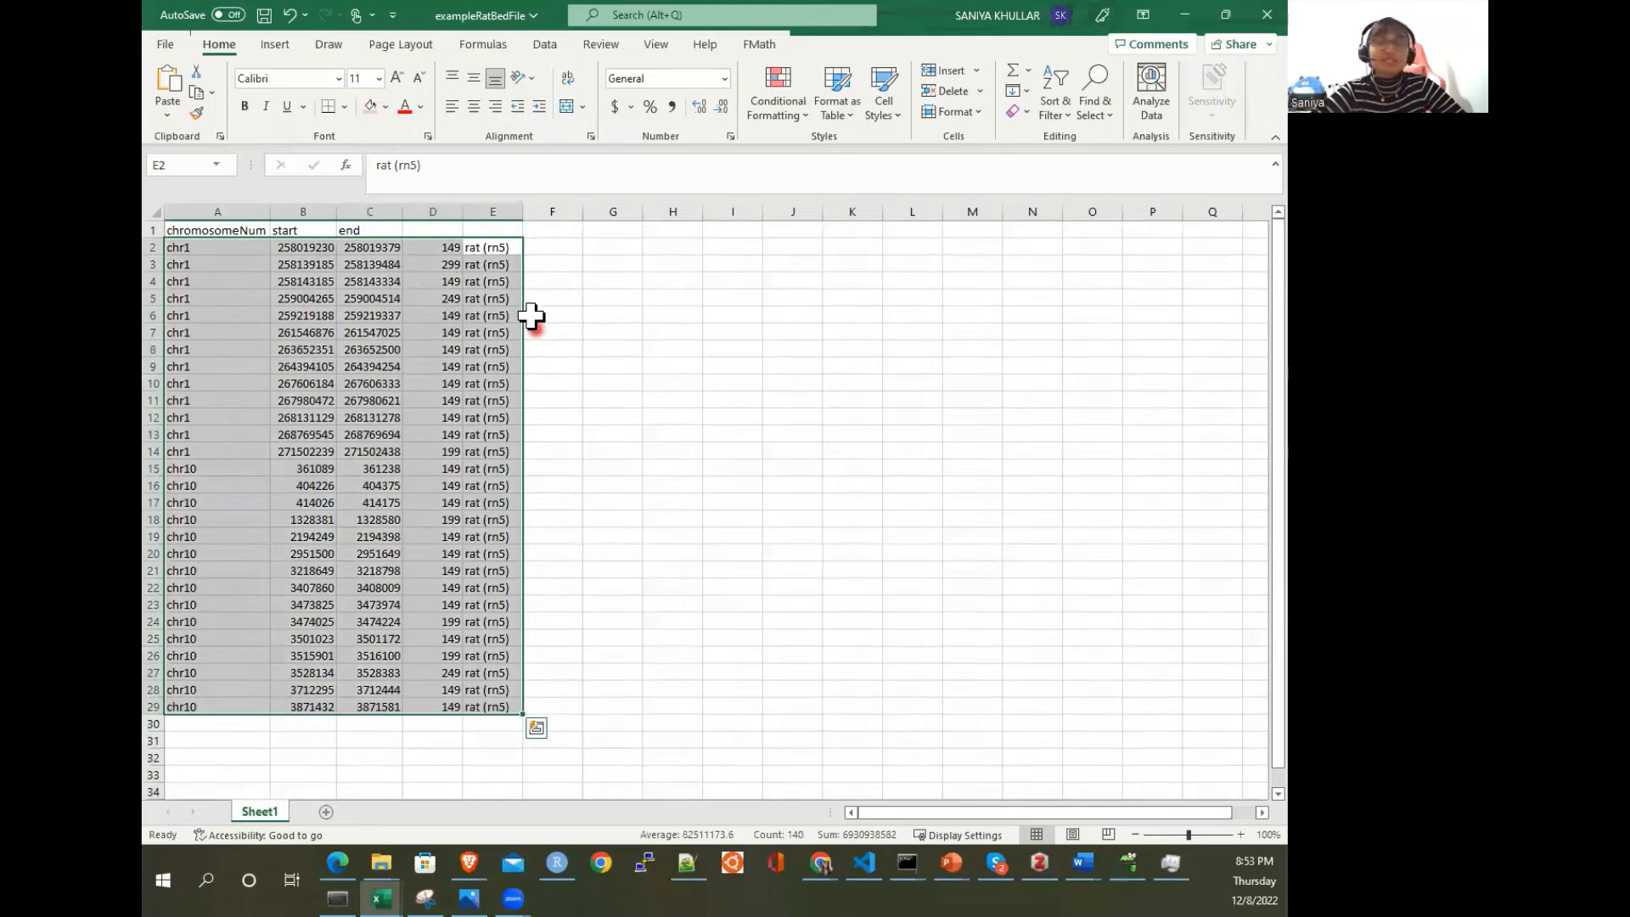
{"action": "left_click", "coordinate": [537, 247]}
{"action": "left_click_drag", "start_coordinate": [212, 247], "coordinate": [521, 270]}
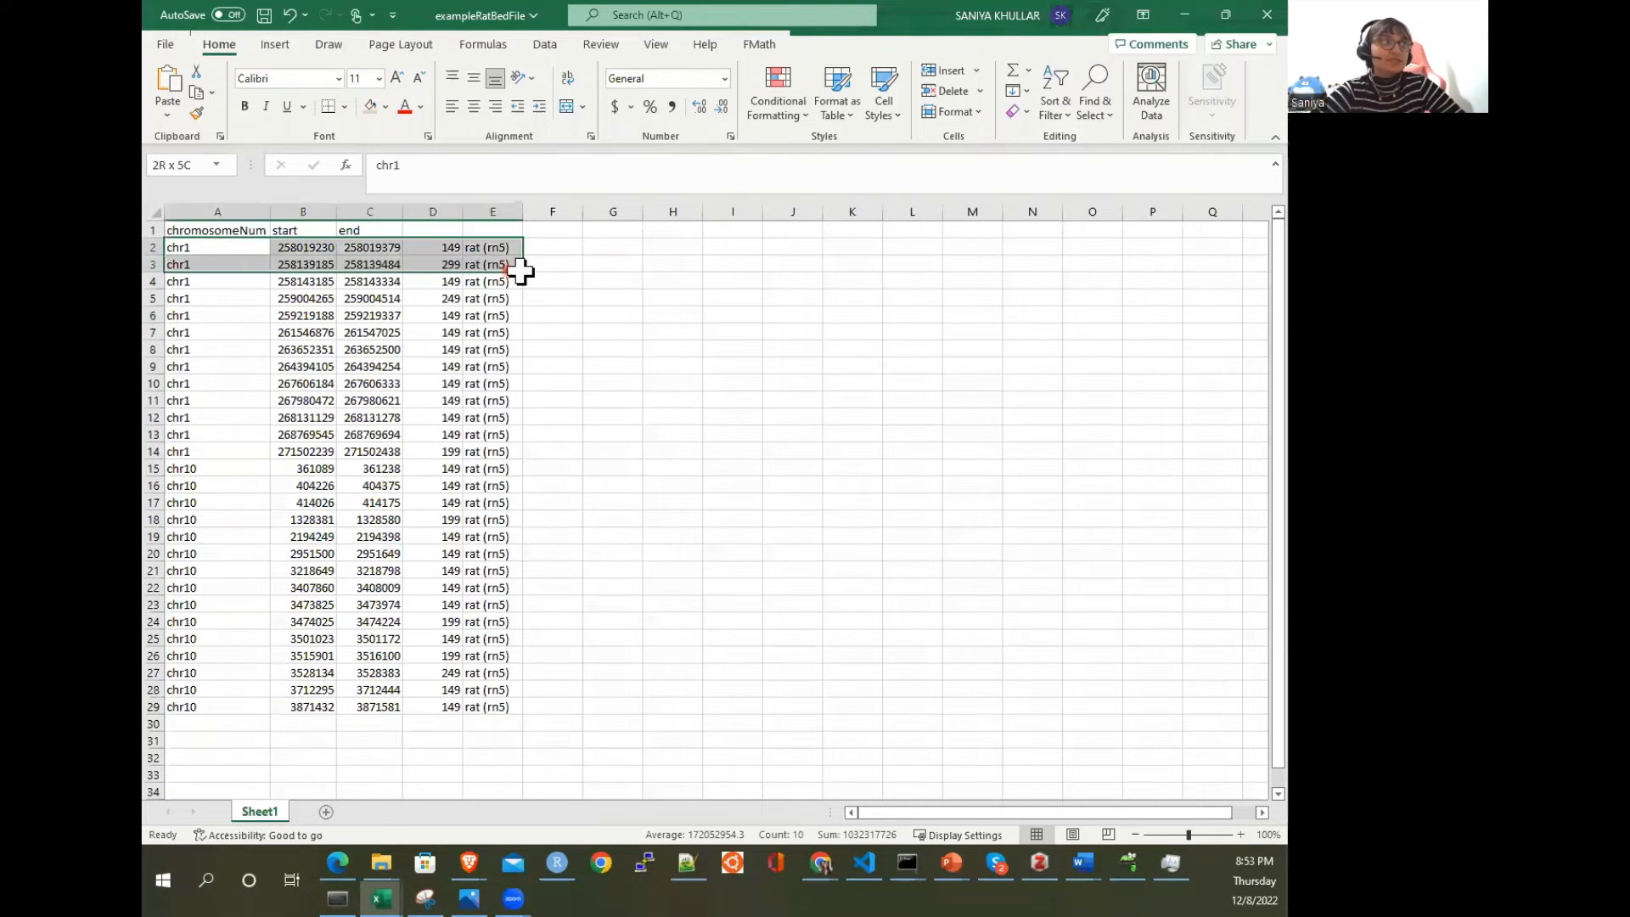
{"action": "left_click", "coordinate": [630, 355]}
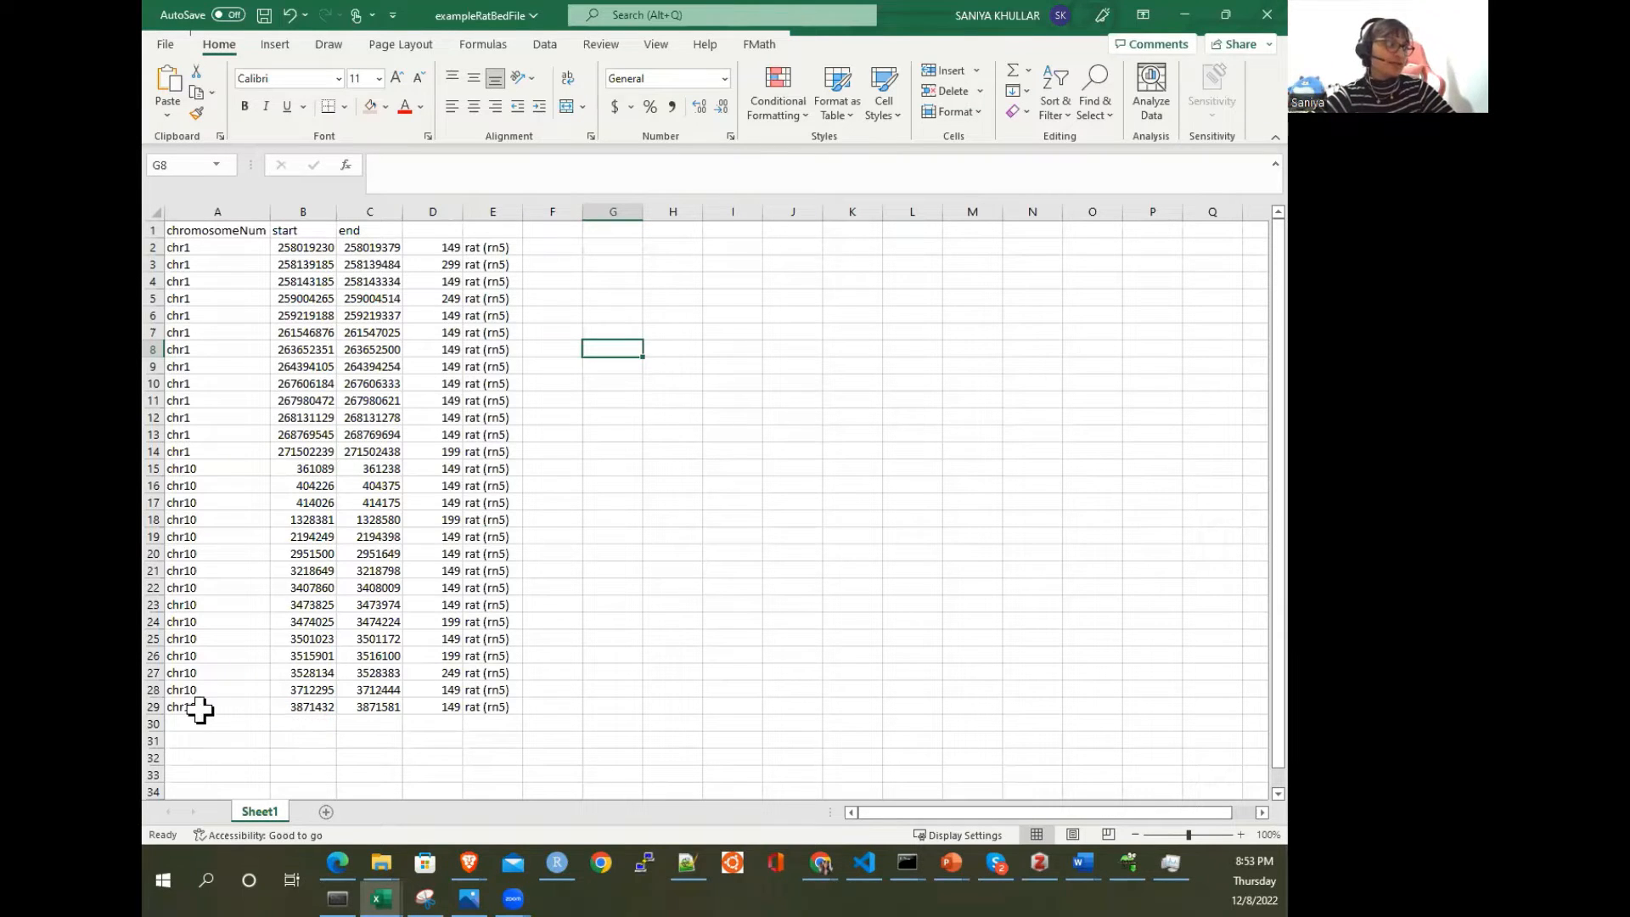
{"action": "left_click_drag", "start_coordinate": [200, 706], "coordinate": [512, 708]}
{"action": "left_click_drag", "start_coordinate": [524, 354], "coordinate": [493, 223]}
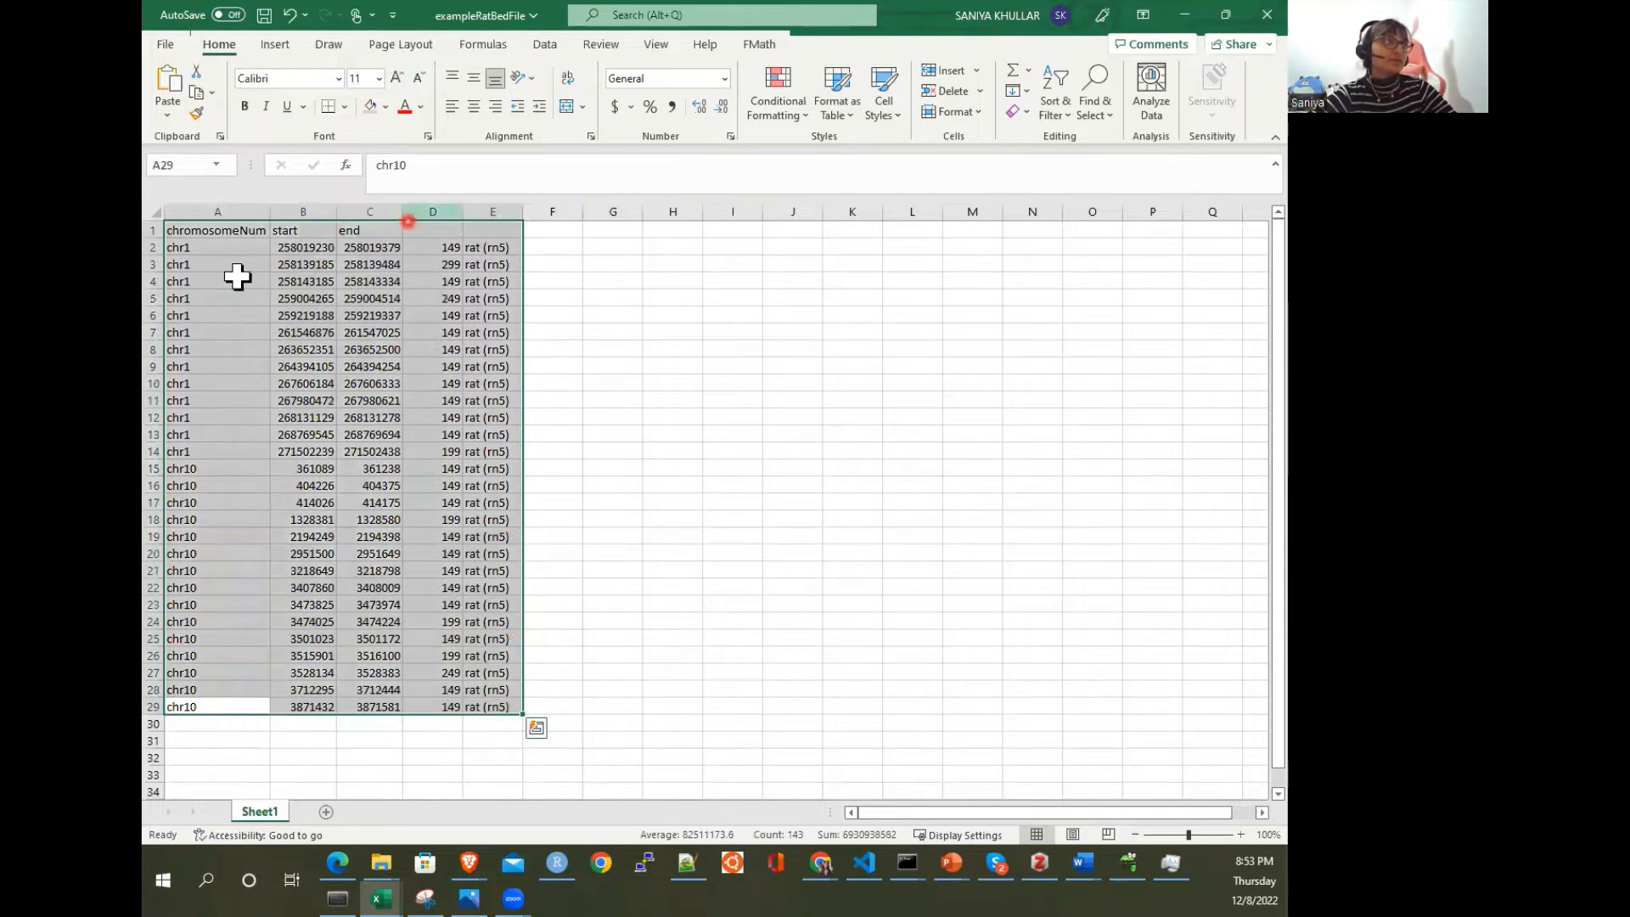
Step: Examine the chromosomeNum, start and end columns, including the chr1 and chr10 entries in column A
{"action": "left_click", "coordinate": [238, 278]}
{"action": "left_click", "coordinate": [190, 242]}
{"action": "left_click_drag", "start_coordinate": [233, 242], "coordinate": [379, 243]}
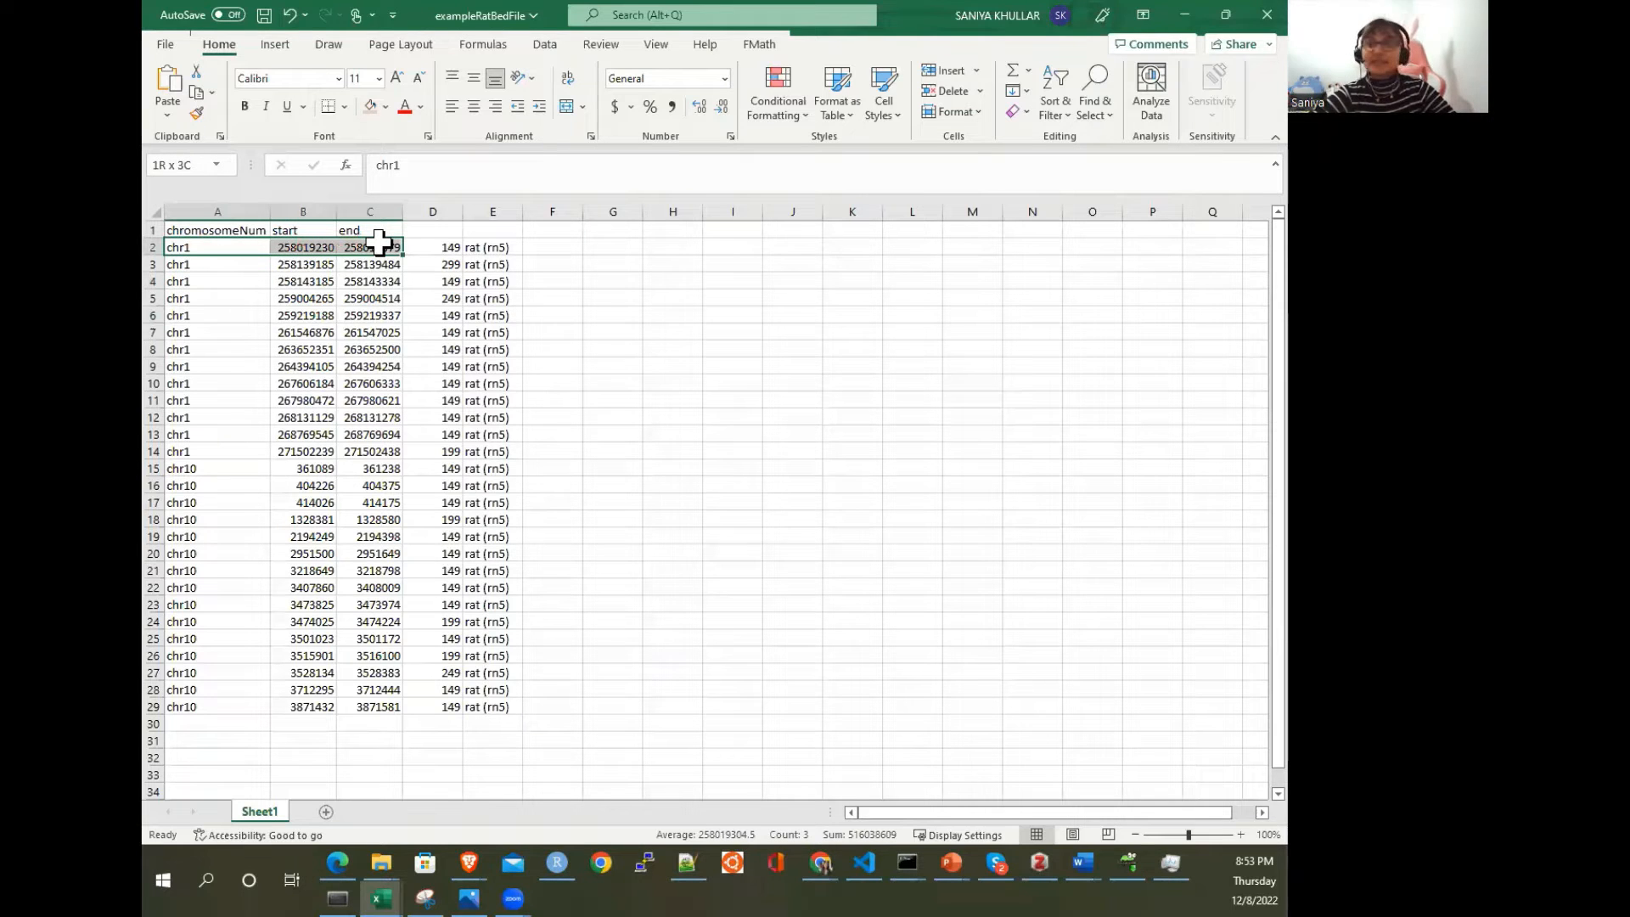
{"action": "left_click", "coordinate": [213, 211]}
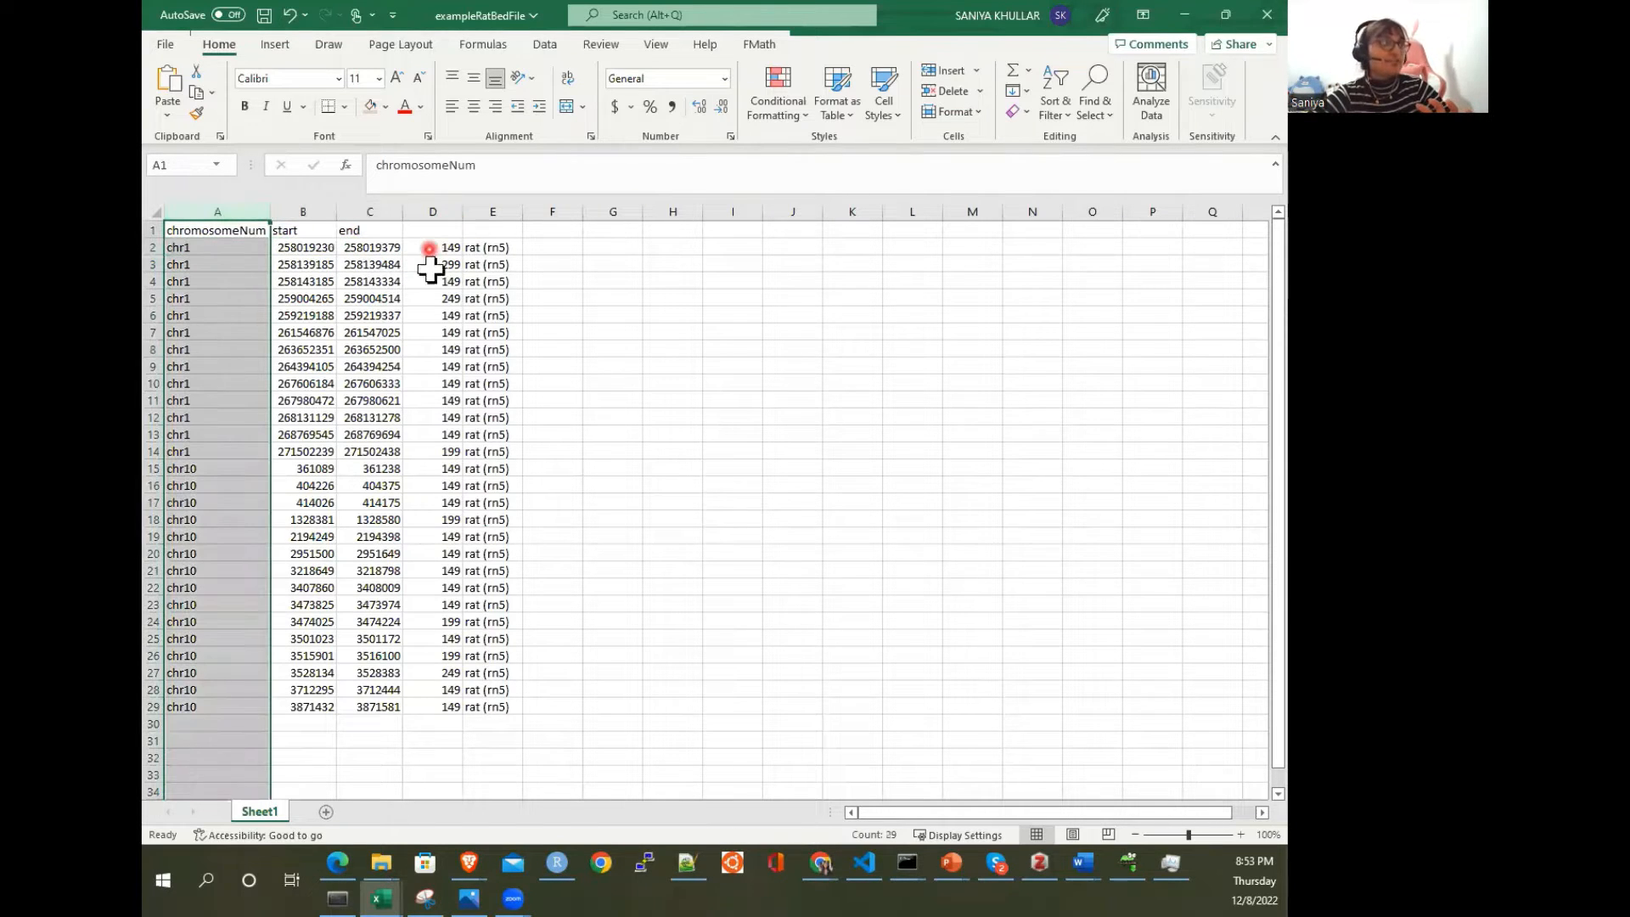
{"action": "left_click", "coordinate": [429, 210]}
{"action": "left_click_drag", "start_coordinate": [459, 205], "coordinate": [760, 228]}
{"action": "left_click_drag", "start_coordinate": [237, 246], "coordinate": [359, 246]}
{"action": "left_click_drag", "start_coordinate": [208, 246], "coordinate": [229, 712]}
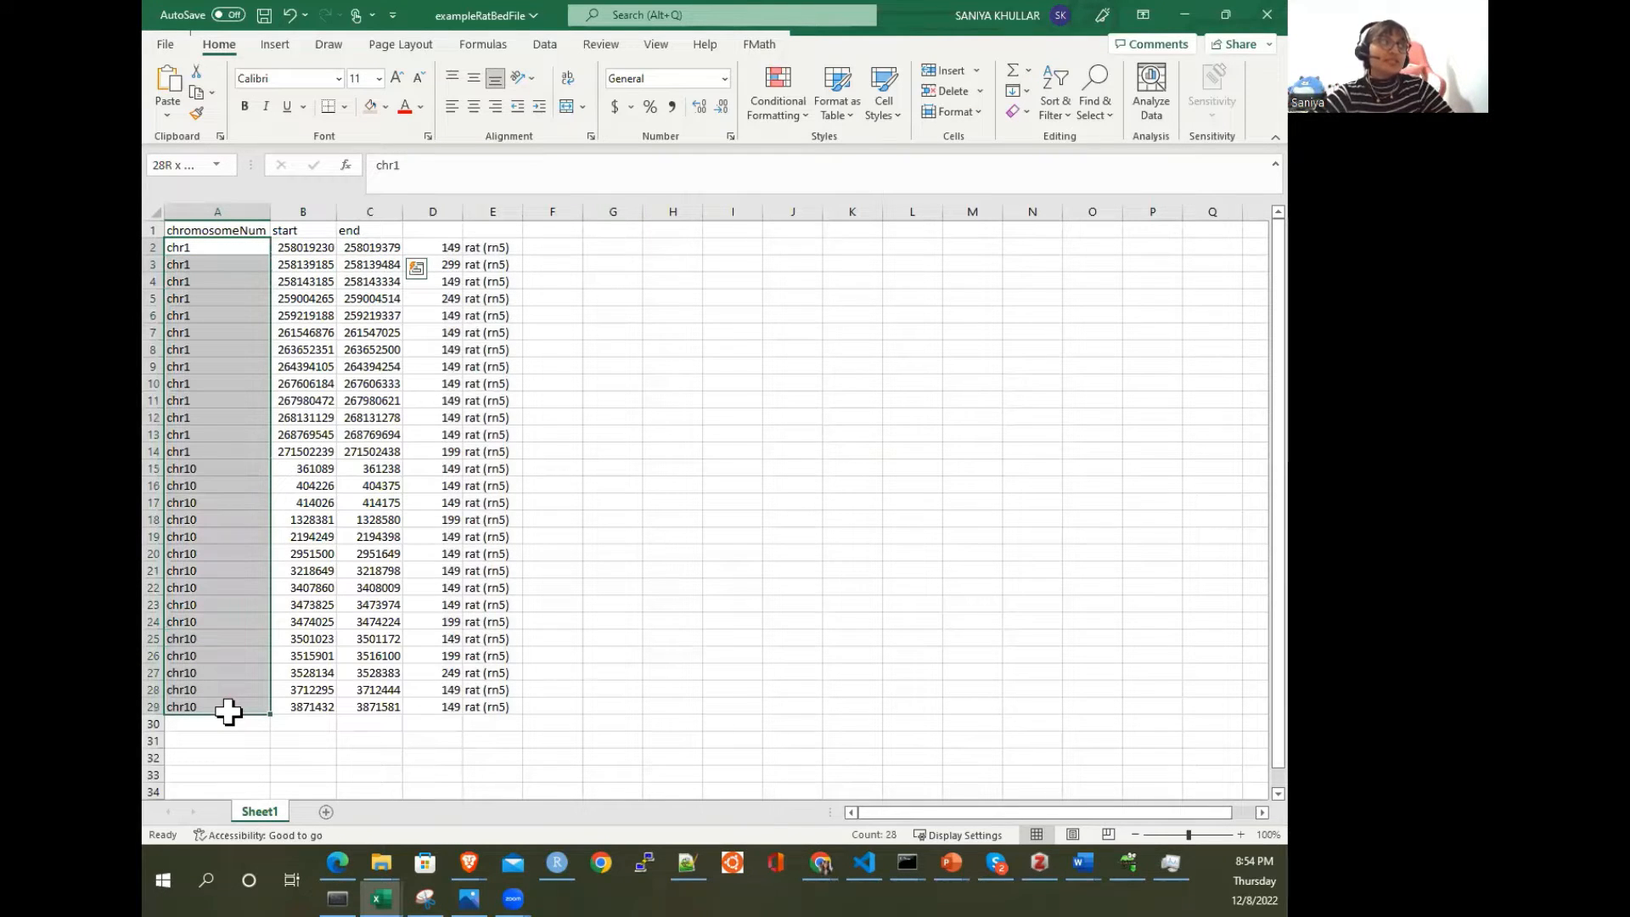
{"action": "left_click_drag", "start_coordinate": [208, 246], "coordinate": [201, 714]}
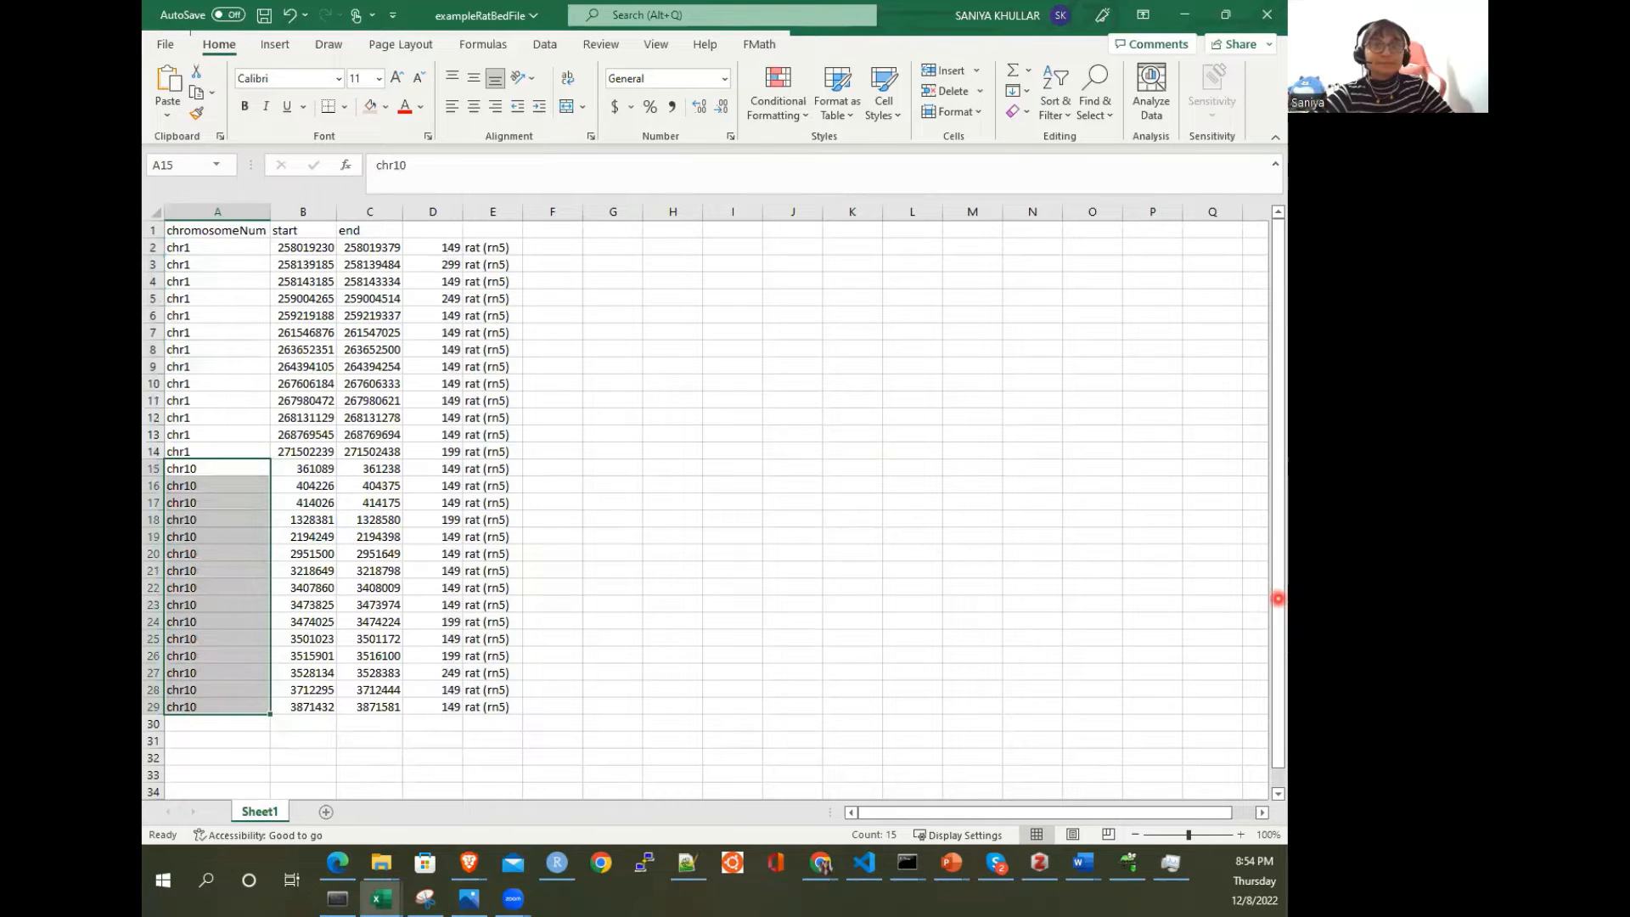
Step: Switch to the Chrome window with the rat genome Google search, maximize it and show the image results
{"action": "key", "text": "alt+Tab"}
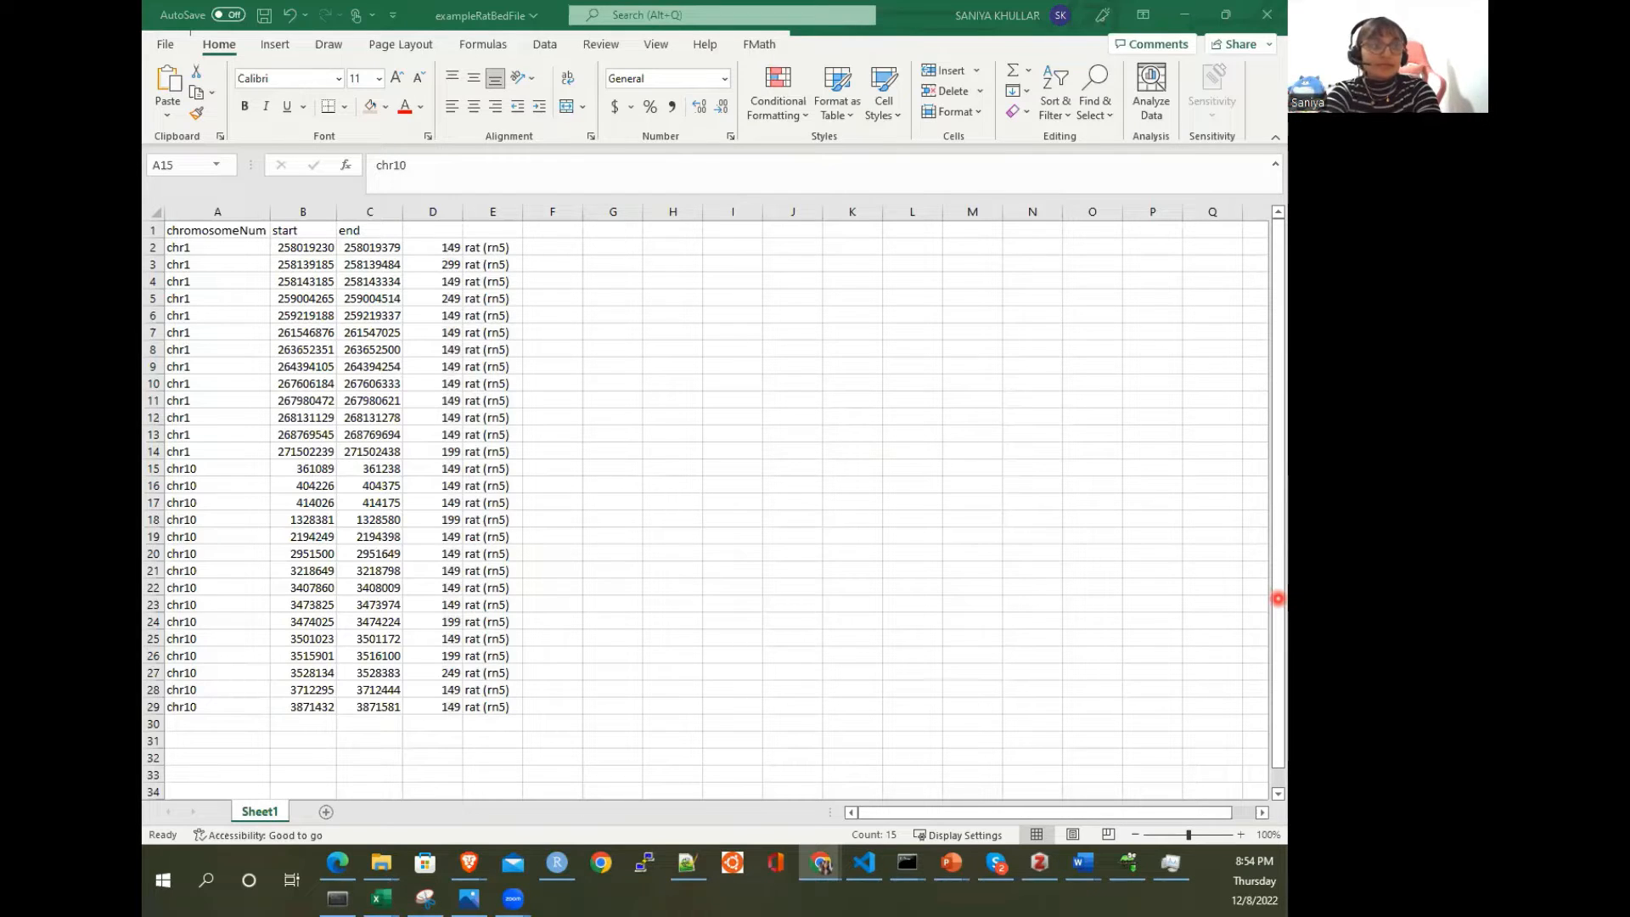
{"action": "left_click_drag", "start_coordinate": [1277, 599], "coordinate": [728, 472]}
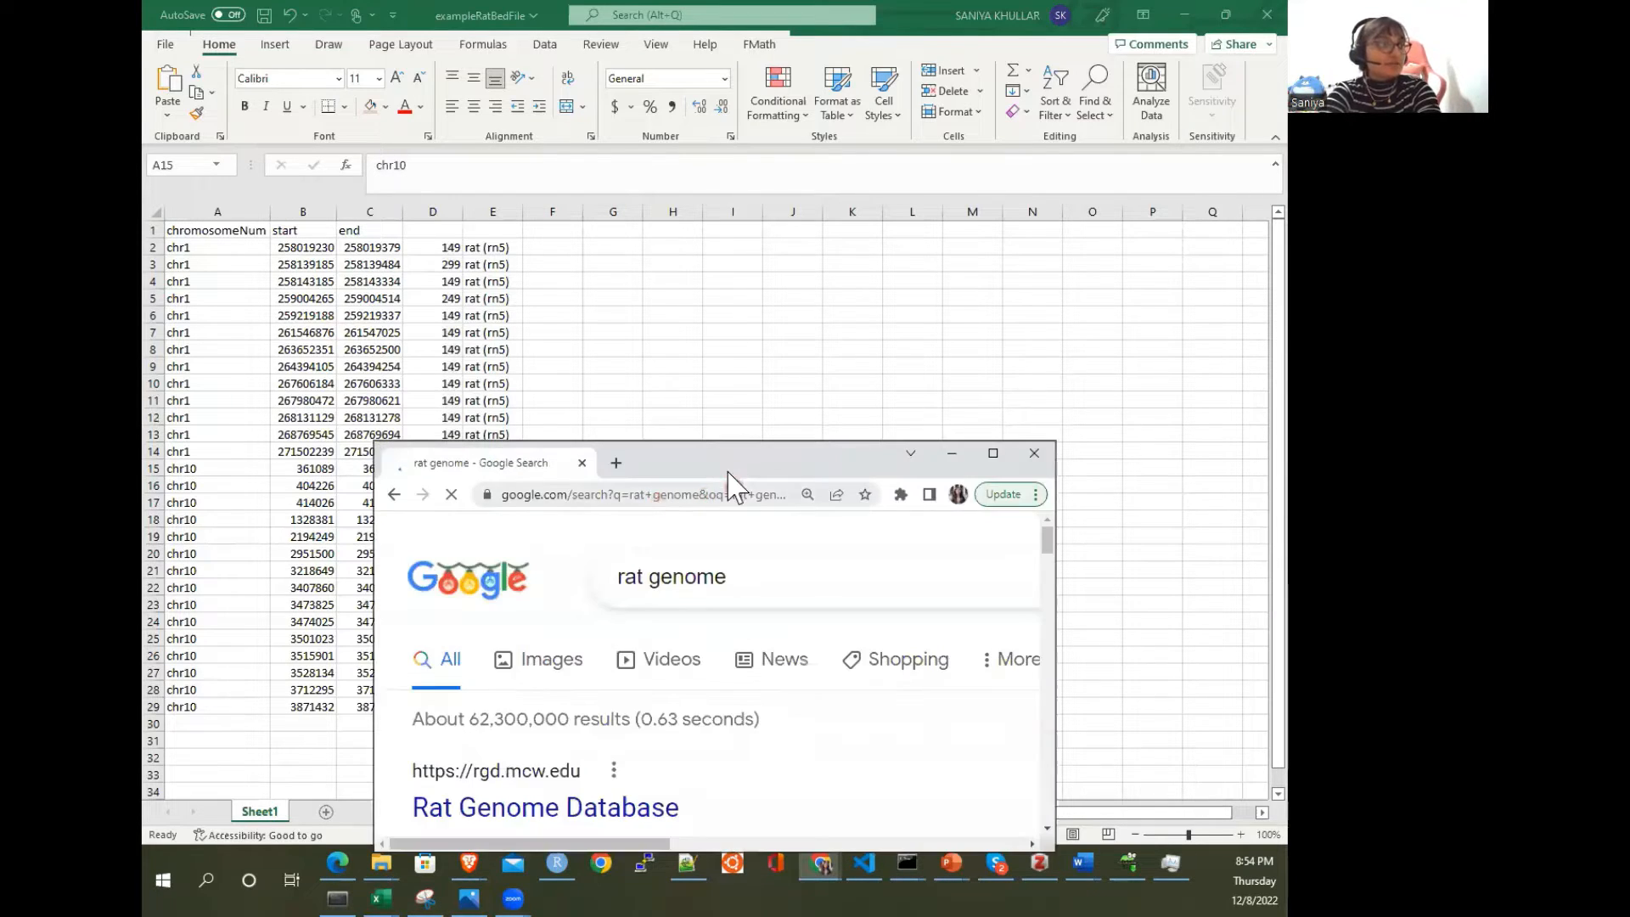
{"action": "double_click", "coordinate": [728, 472]}
{"action": "left_click", "coordinate": [297, 228]}
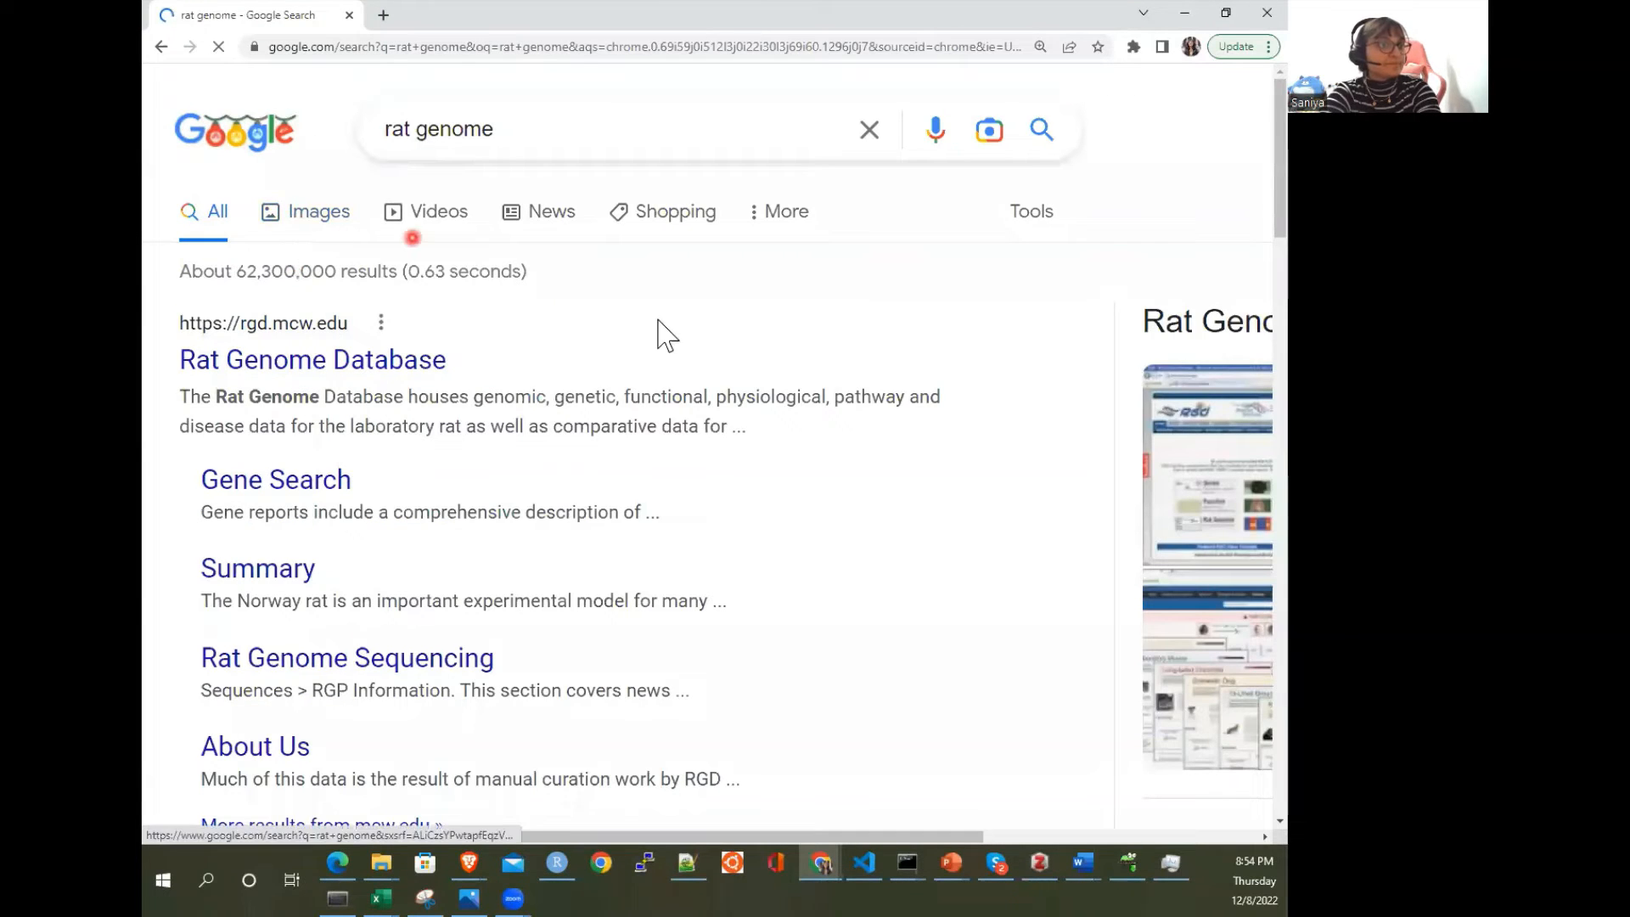
{"action": "left_click", "coordinate": [659, 324]}
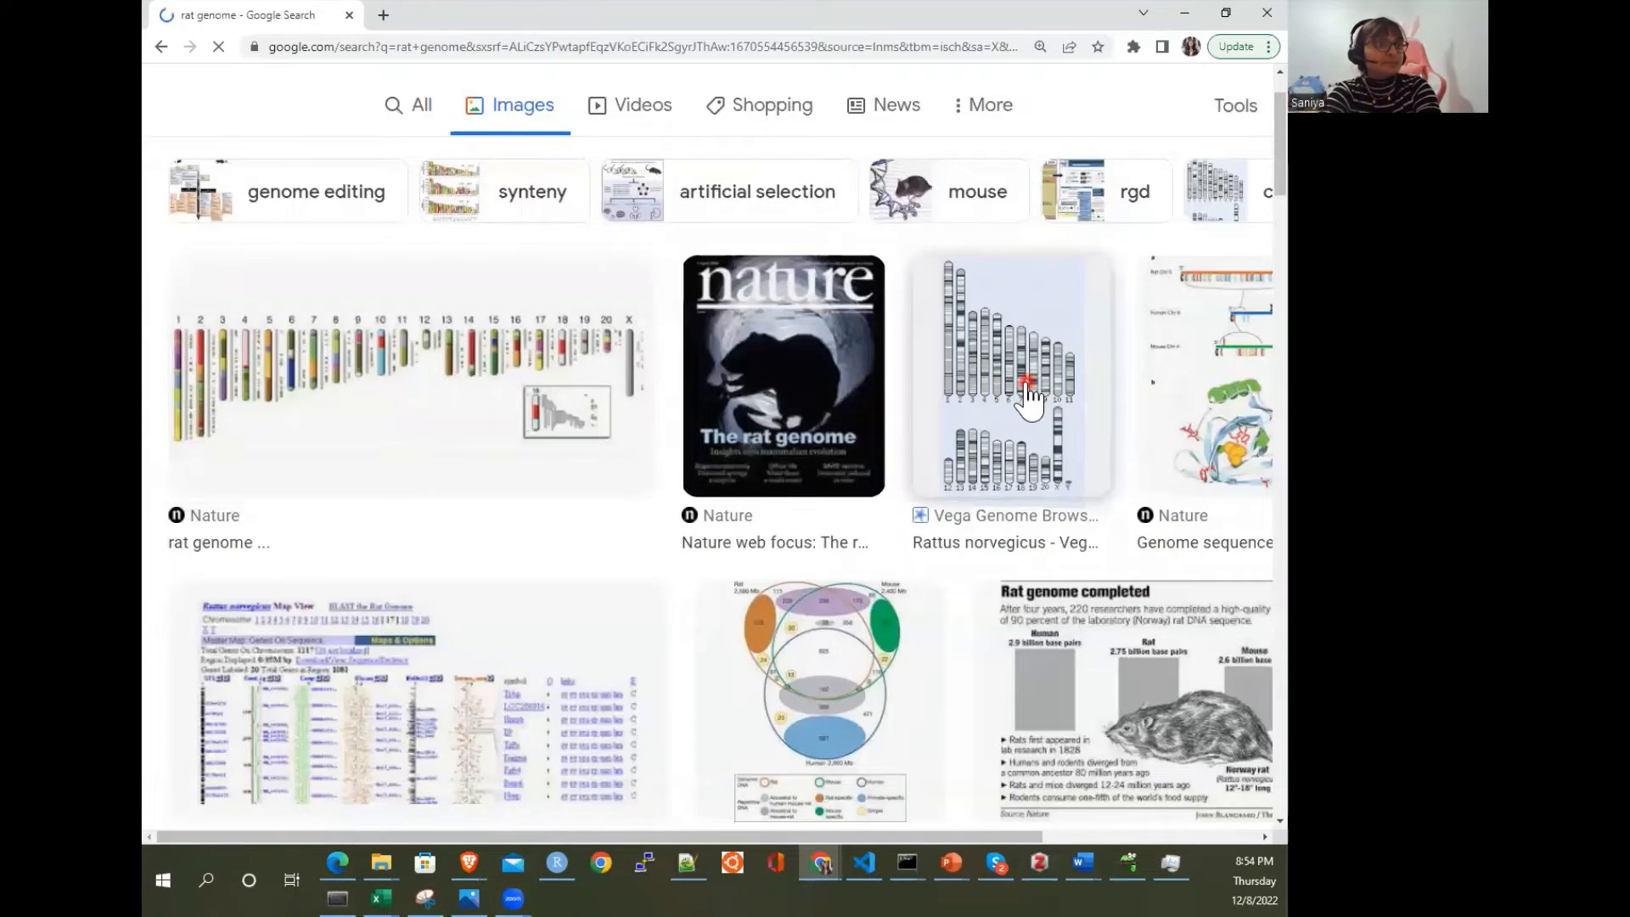
Step: Open the Vega Genome Browser image of the Rattus norvegicus chromosomes and examine it enlarged
{"action": "scroll", "coordinate": [1029, 384], "scroll_direction": "right", "scroll_amount": 3}
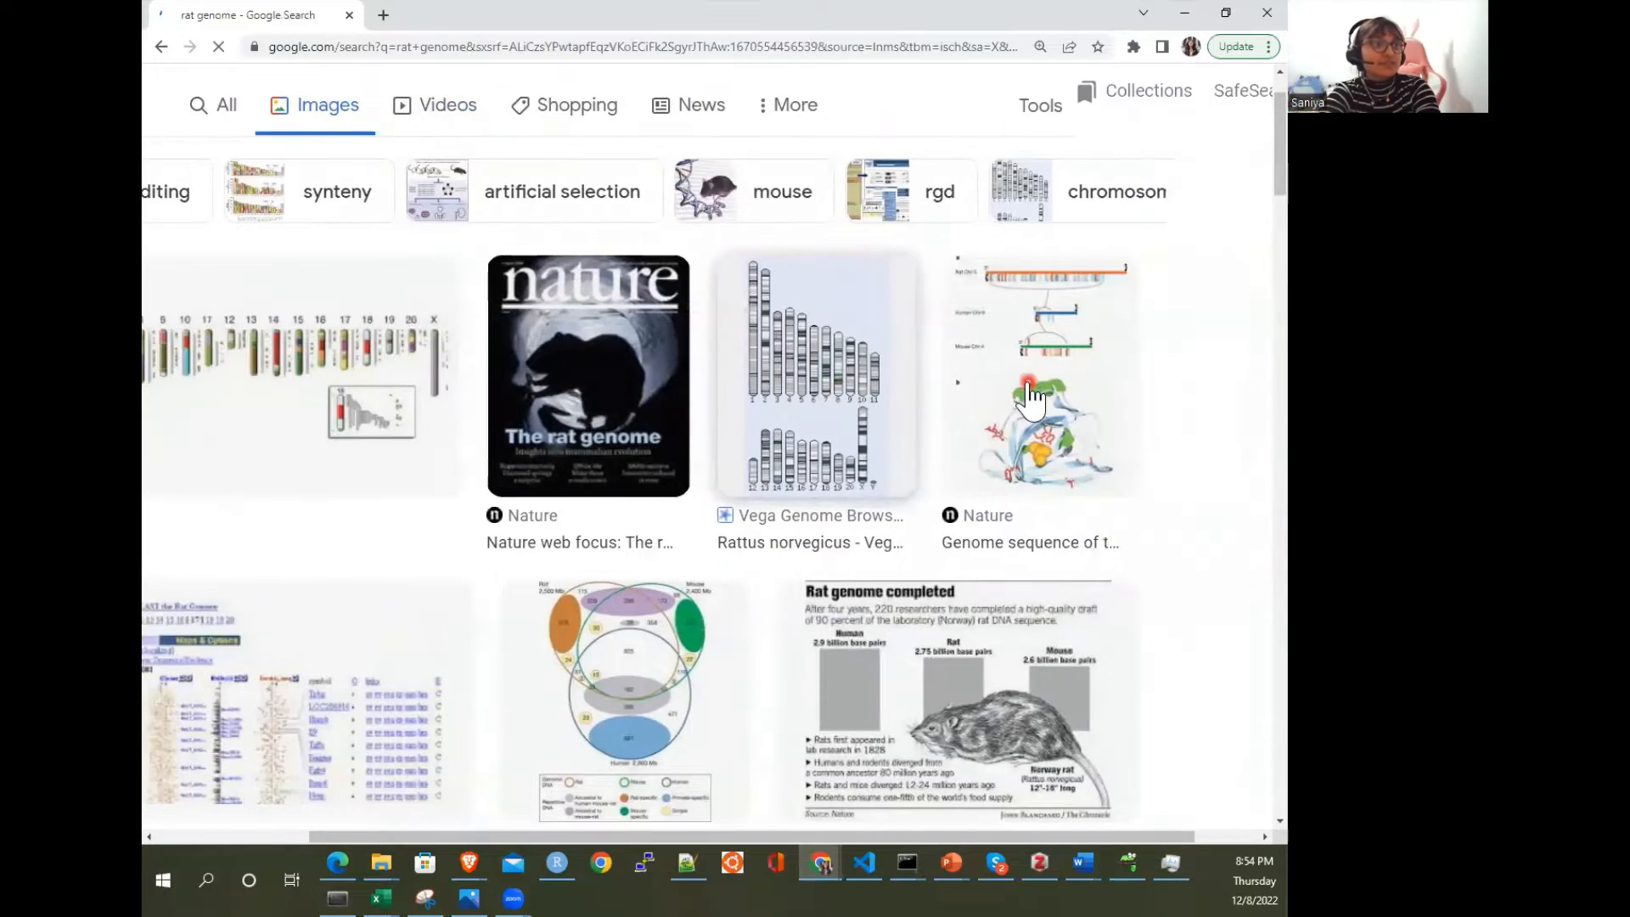
{"action": "scroll", "coordinate": [824, 360], "scroll_direction": "up", "scroll_amount": 1}
{"action": "scroll", "coordinate": [824, 361], "scroll_direction": "up", "scroll_amount": 4}
{"action": "scroll", "coordinate": [637, 309], "scroll_direction": "left", "scroll_amount": 1}
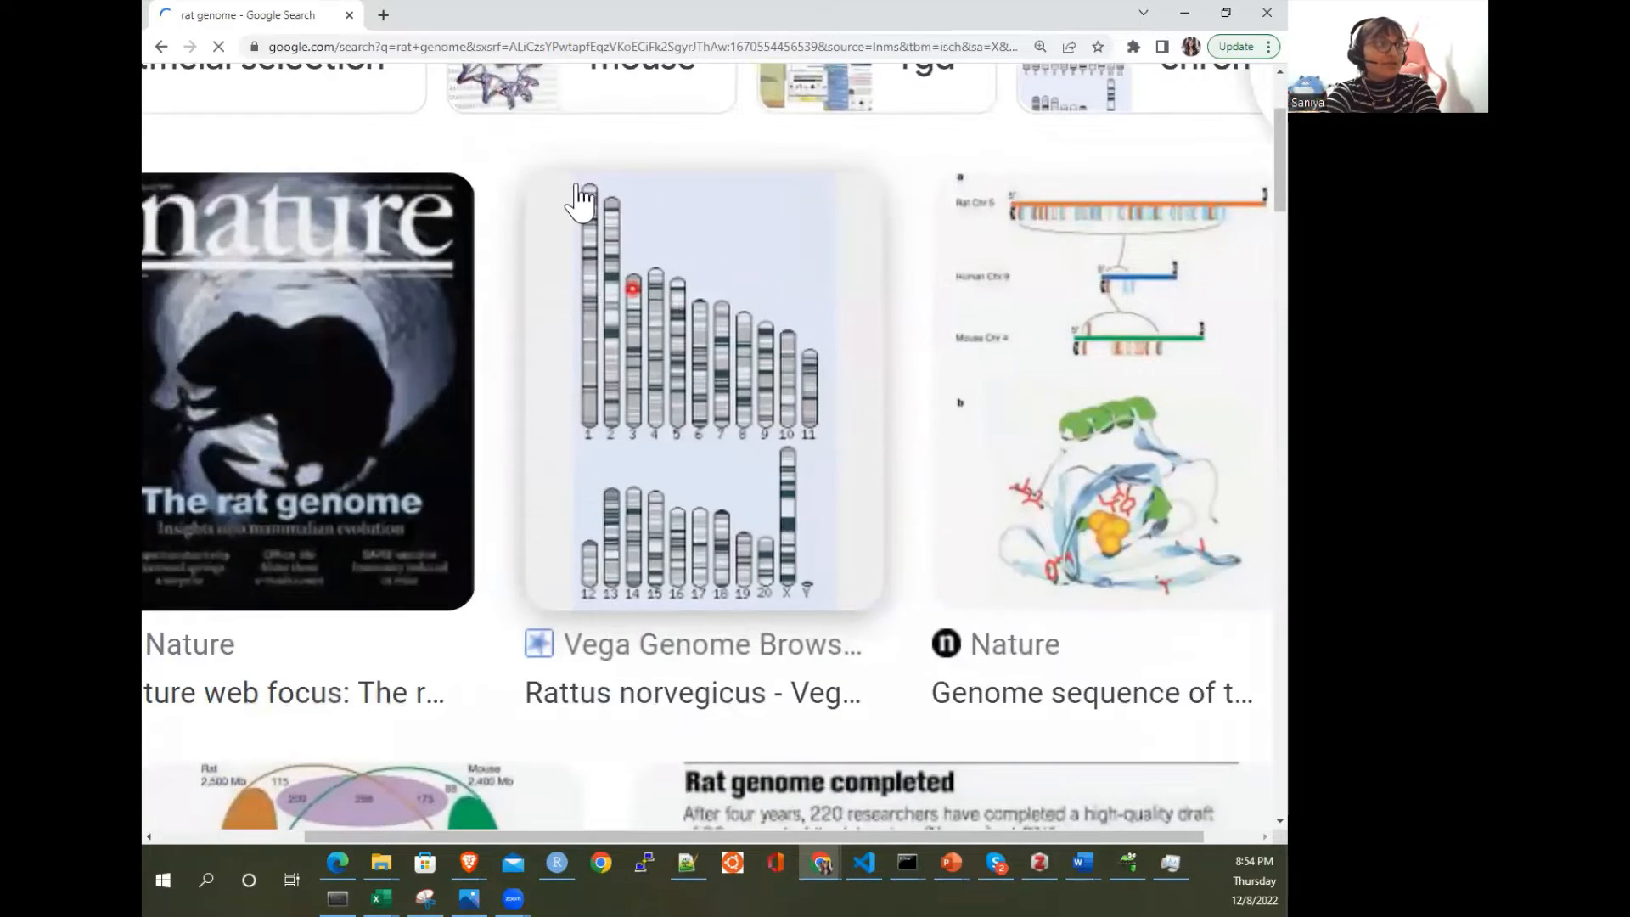
{"action": "scroll", "coordinate": [715, 326], "scroll_direction": "down", "scroll_amount": 4}
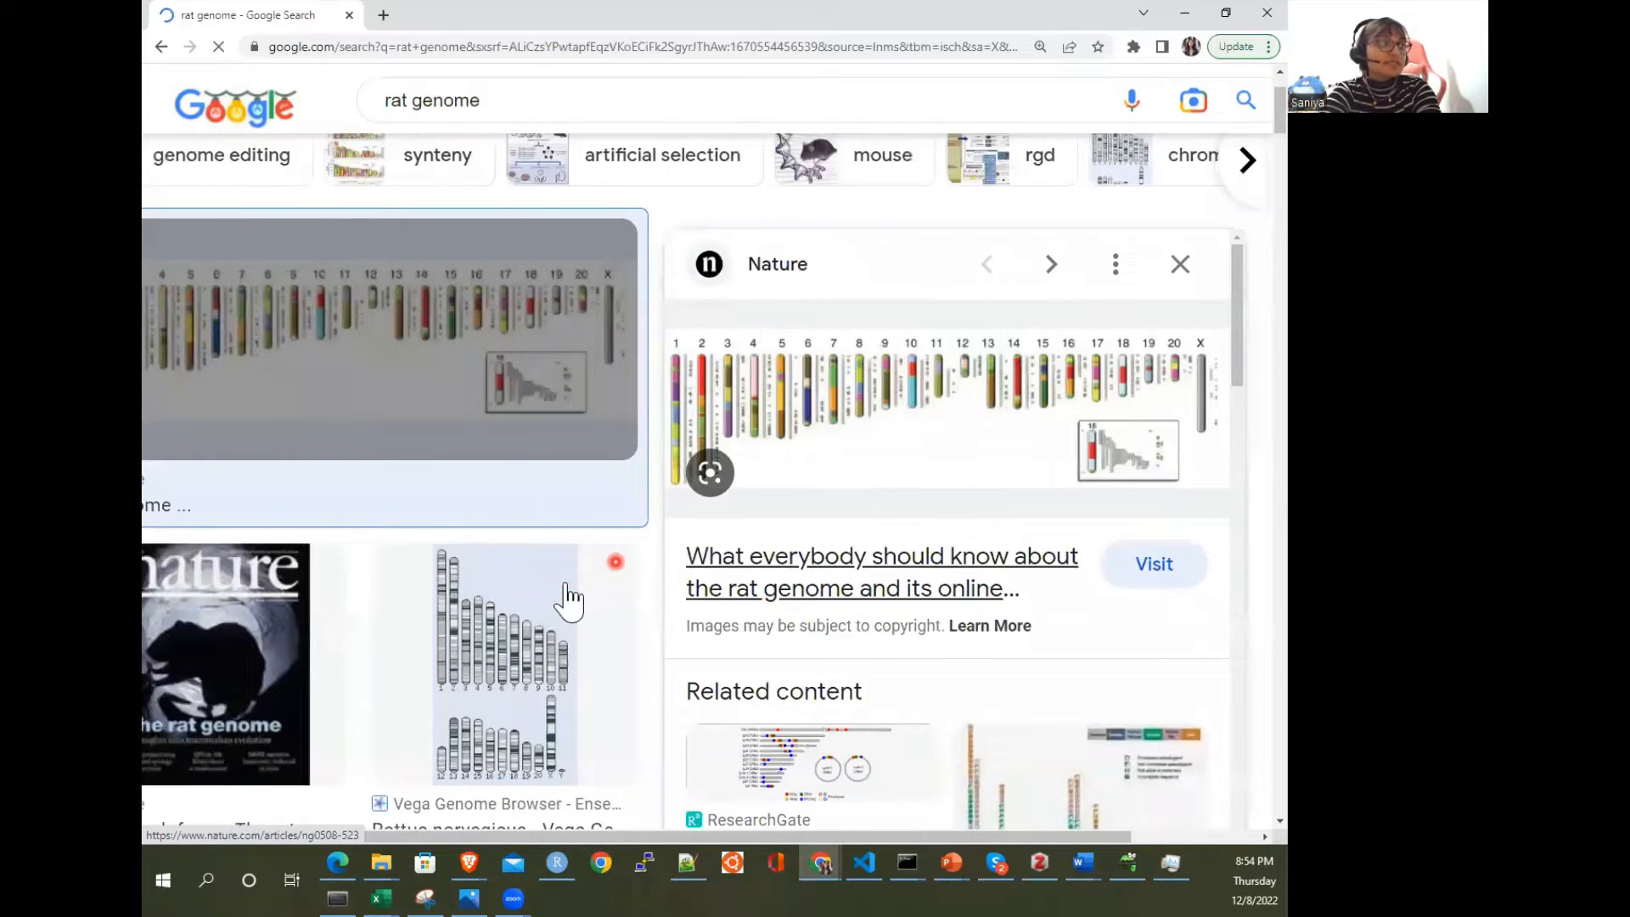
{"action": "left_click", "coordinate": [594, 577]}
{"action": "scroll", "coordinate": [930, 411], "scroll_direction": "up", "scroll_amount": 5}
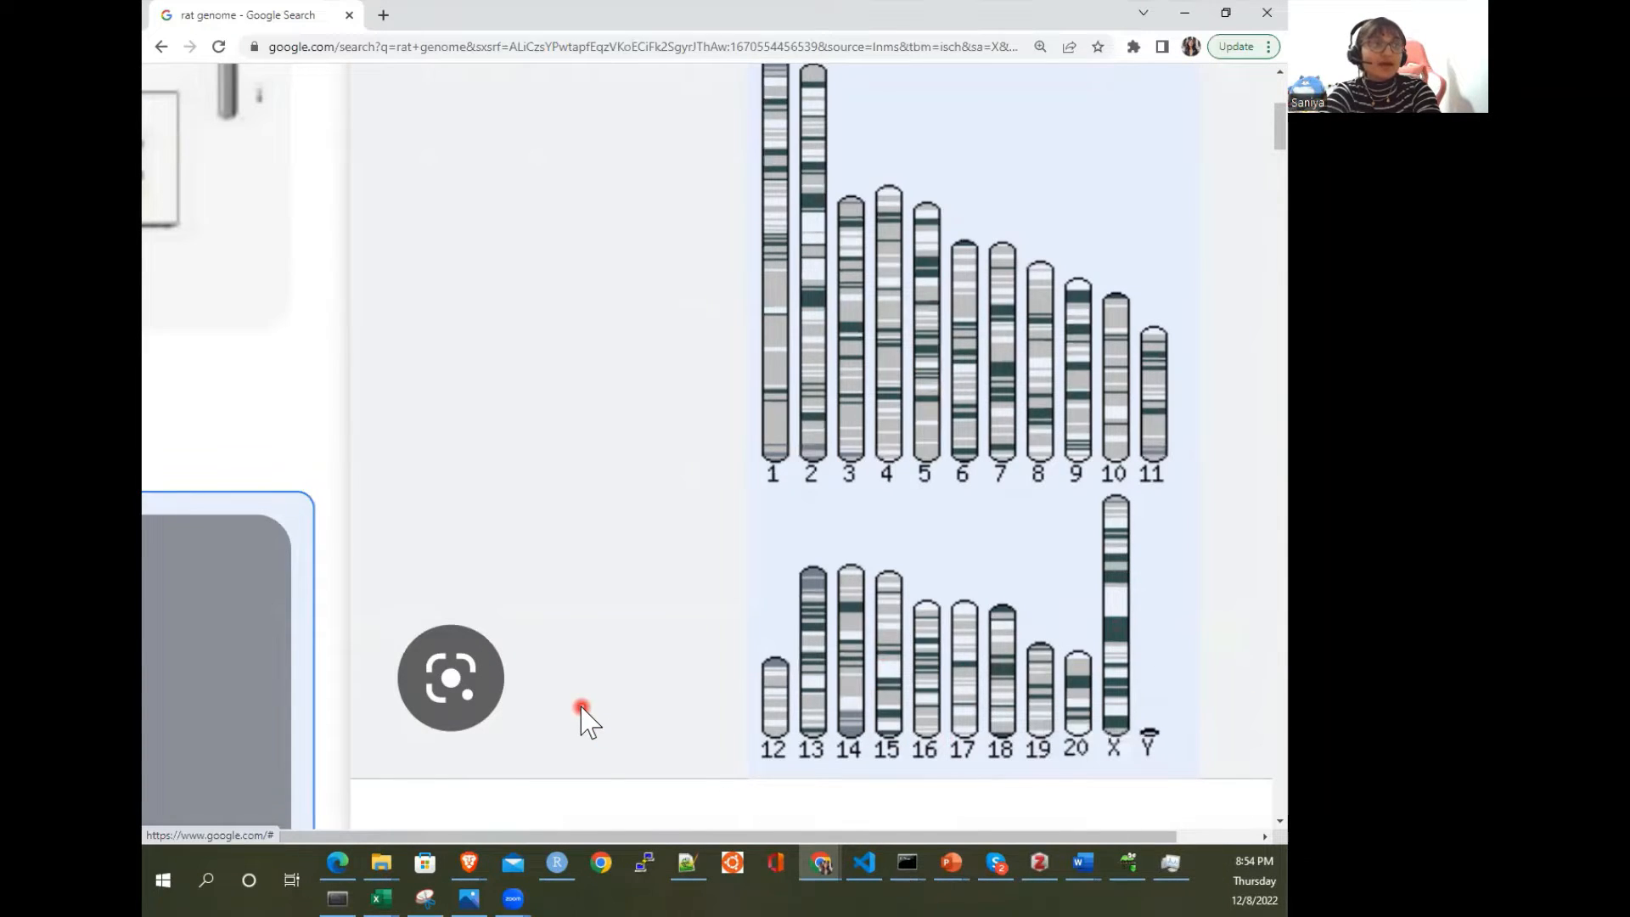
{"action": "scroll", "coordinate": [582, 718], "scroll_direction": "down", "scroll_amount": 5}
{"action": "scroll", "coordinate": [581, 718], "scroll_direction": "down", "scroll_amount": 1}
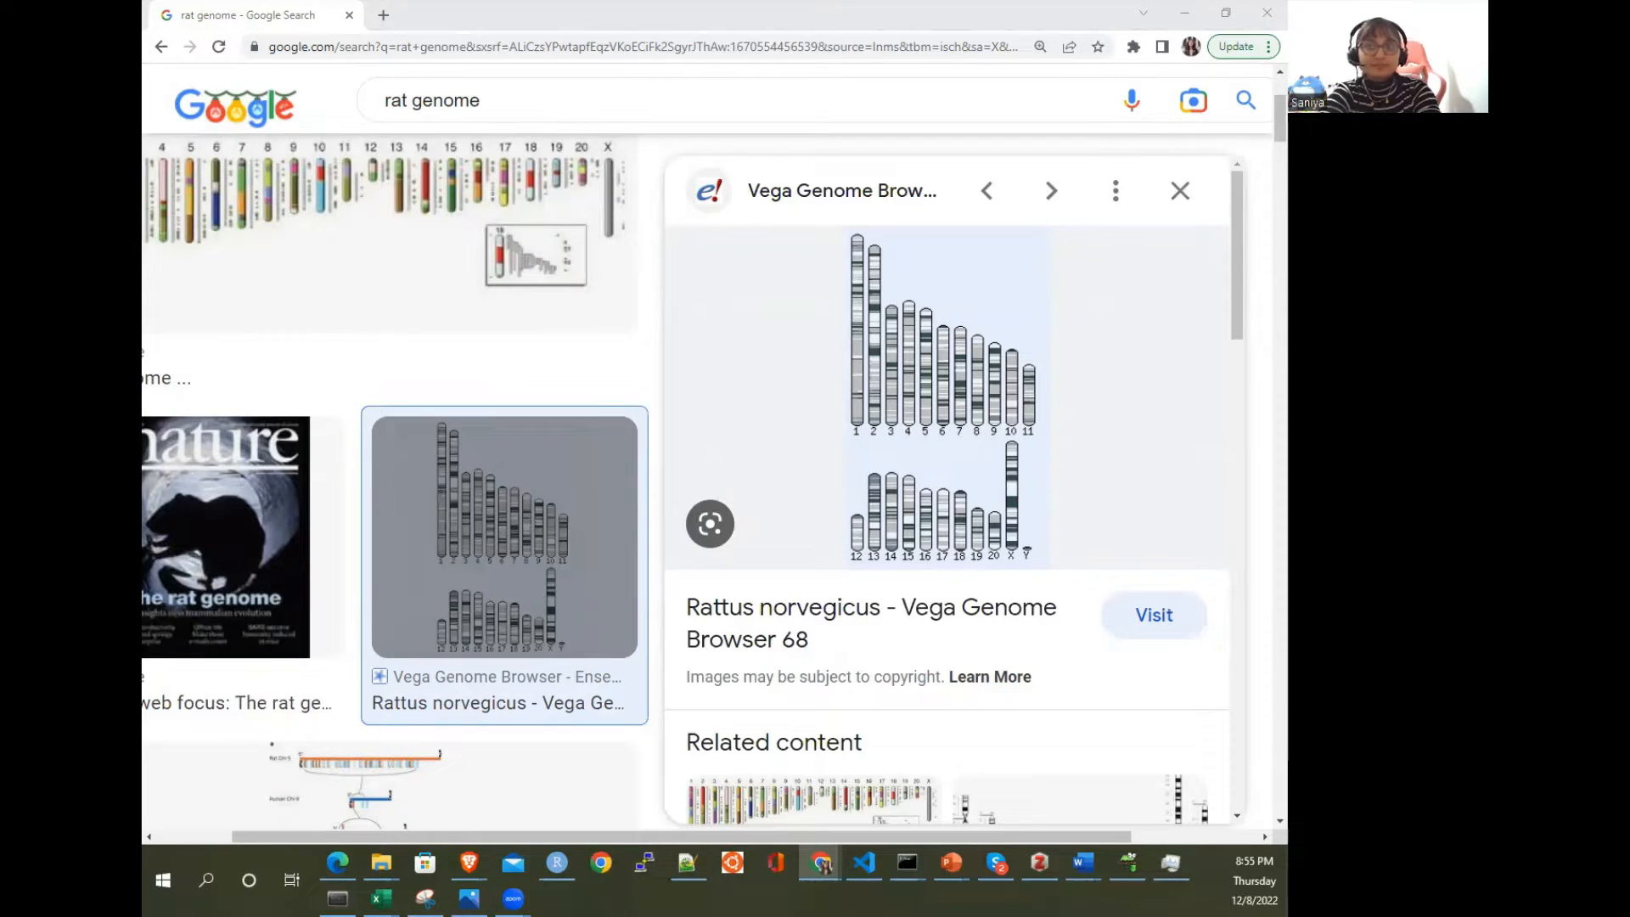
{"action": "mouse_move", "coordinate": [1193, 555]}
{"action": "left_mouse_down"}
{"action": "mouse_move", "coordinate": [702, 294]}
{"action": "mouse_move", "coordinate": [745, 276]}
{"action": "left_mouse_up"}
{"action": "double_click", "coordinate": [745, 275]}
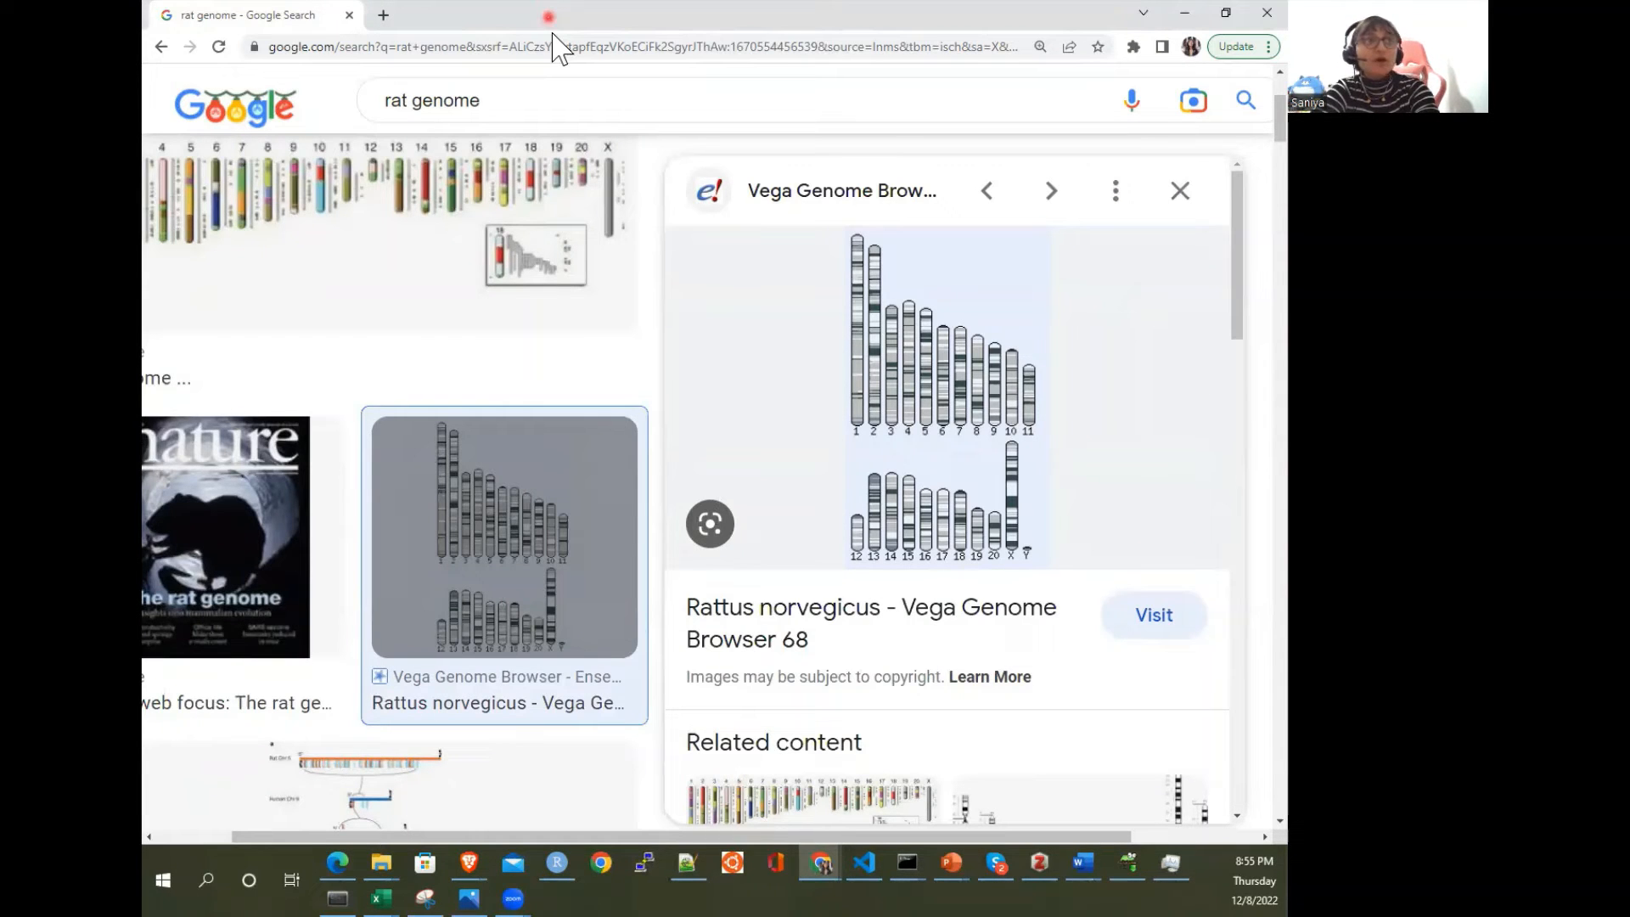
Step: Switch back to the exampleRatBedFile workbook in Excel and examine the chromosome, start and end values in A2:C29
{"action": "key", "text": "alt+Tab"}
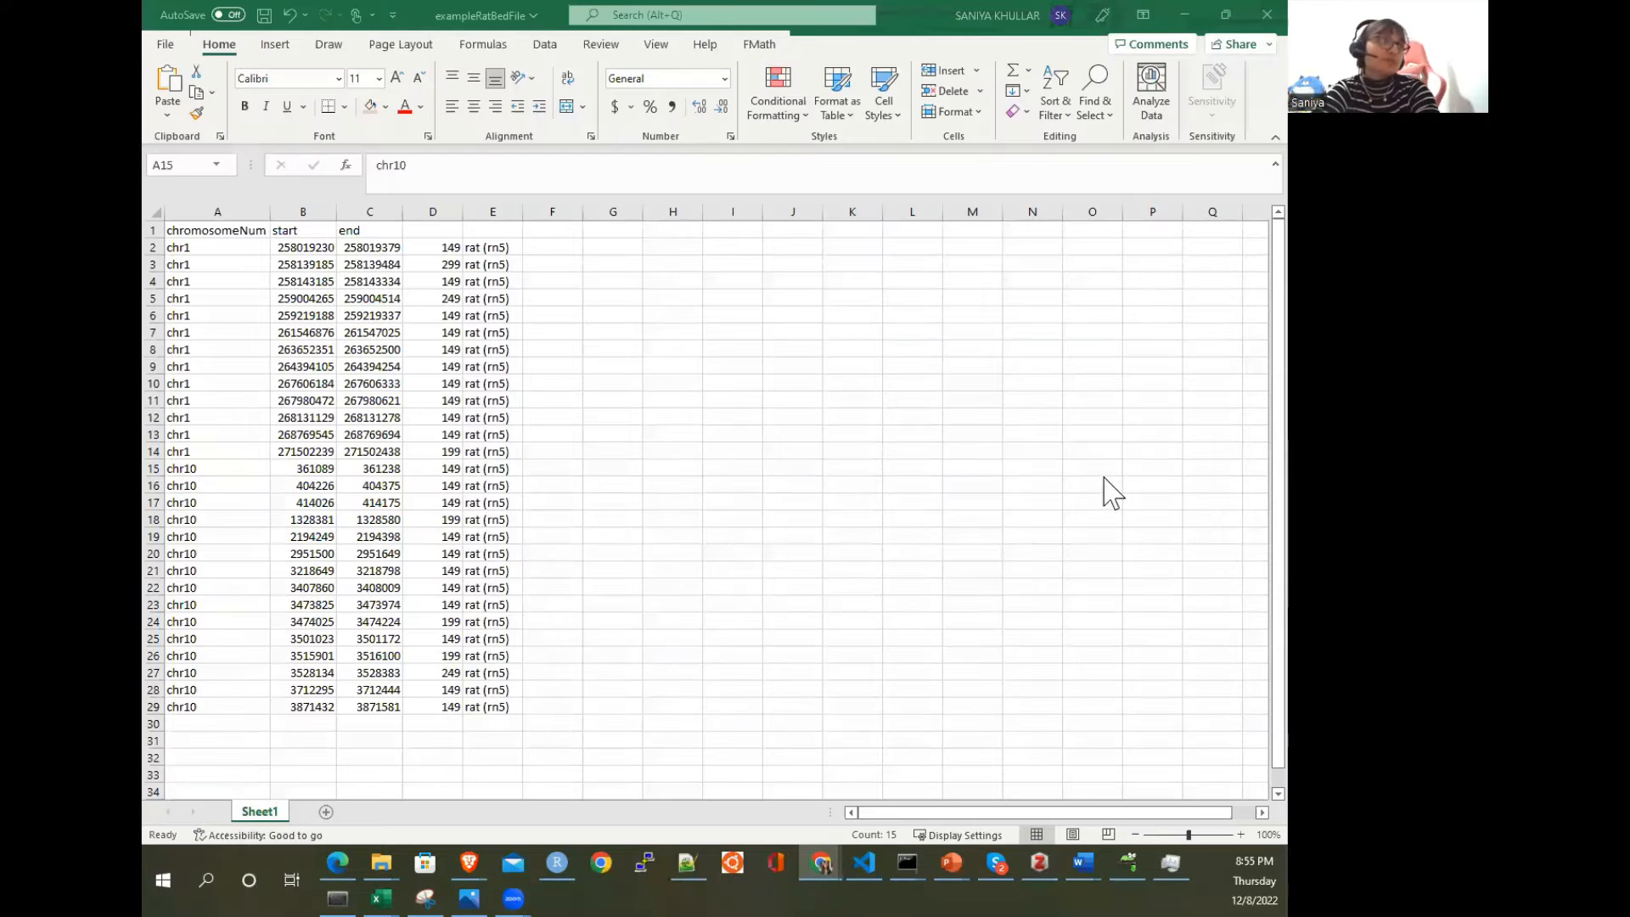
{"action": "left_click_drag", "start_coordinate": [374, 706], "coordinate": [373, 673]}
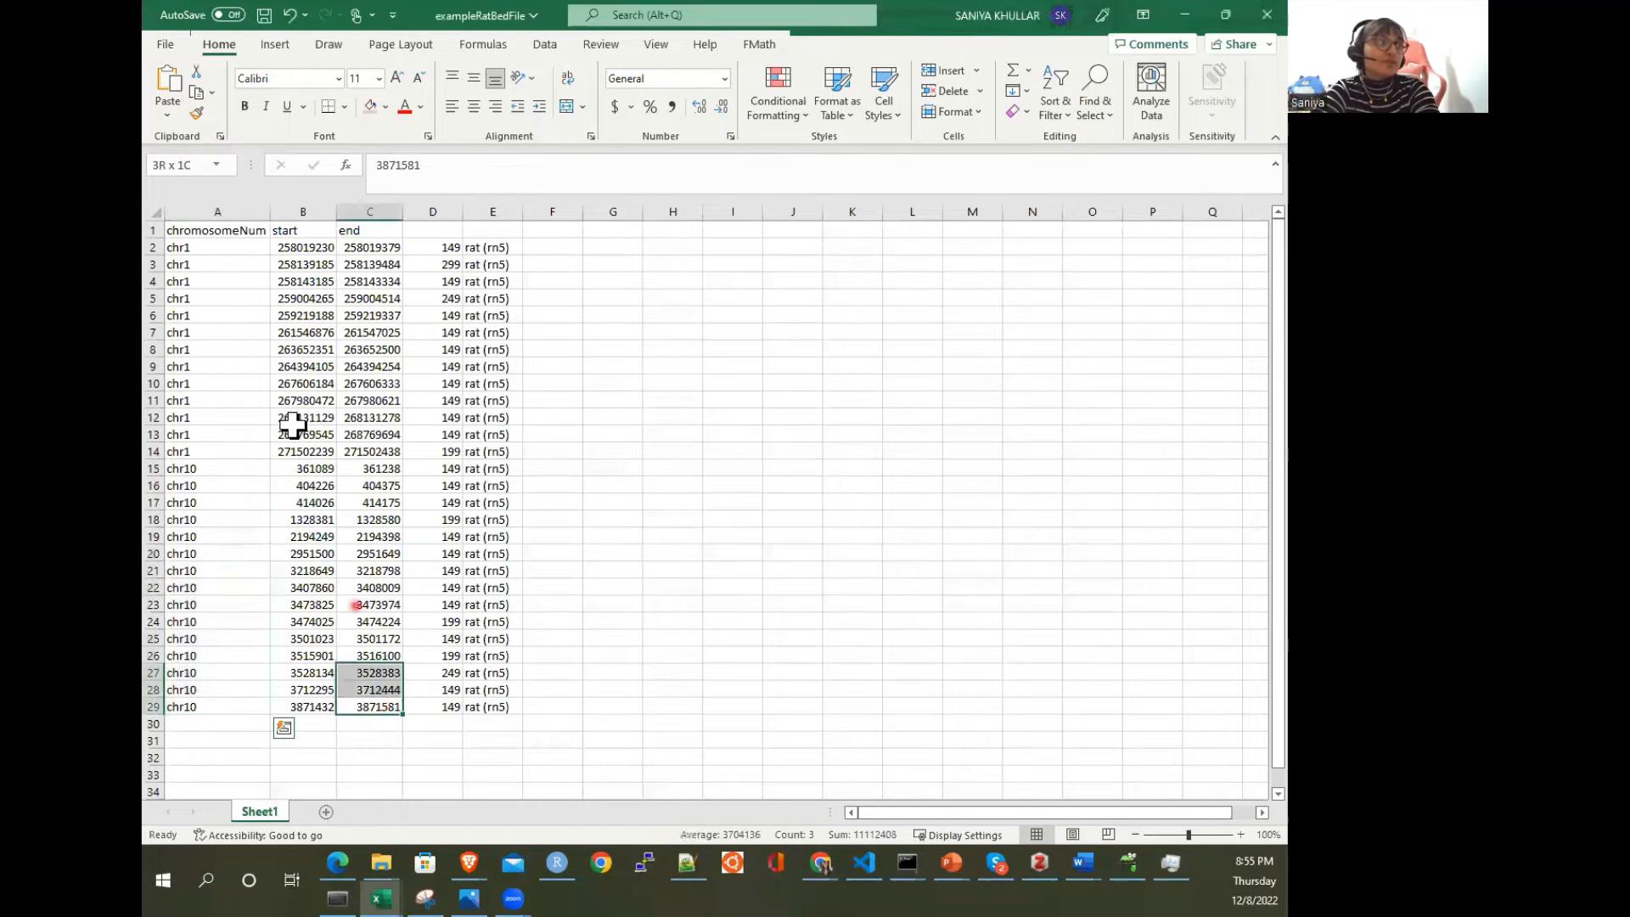
{"action": "left_click_drag", "start_coordinate": [292, 425], "coordinate": [232, 246]}
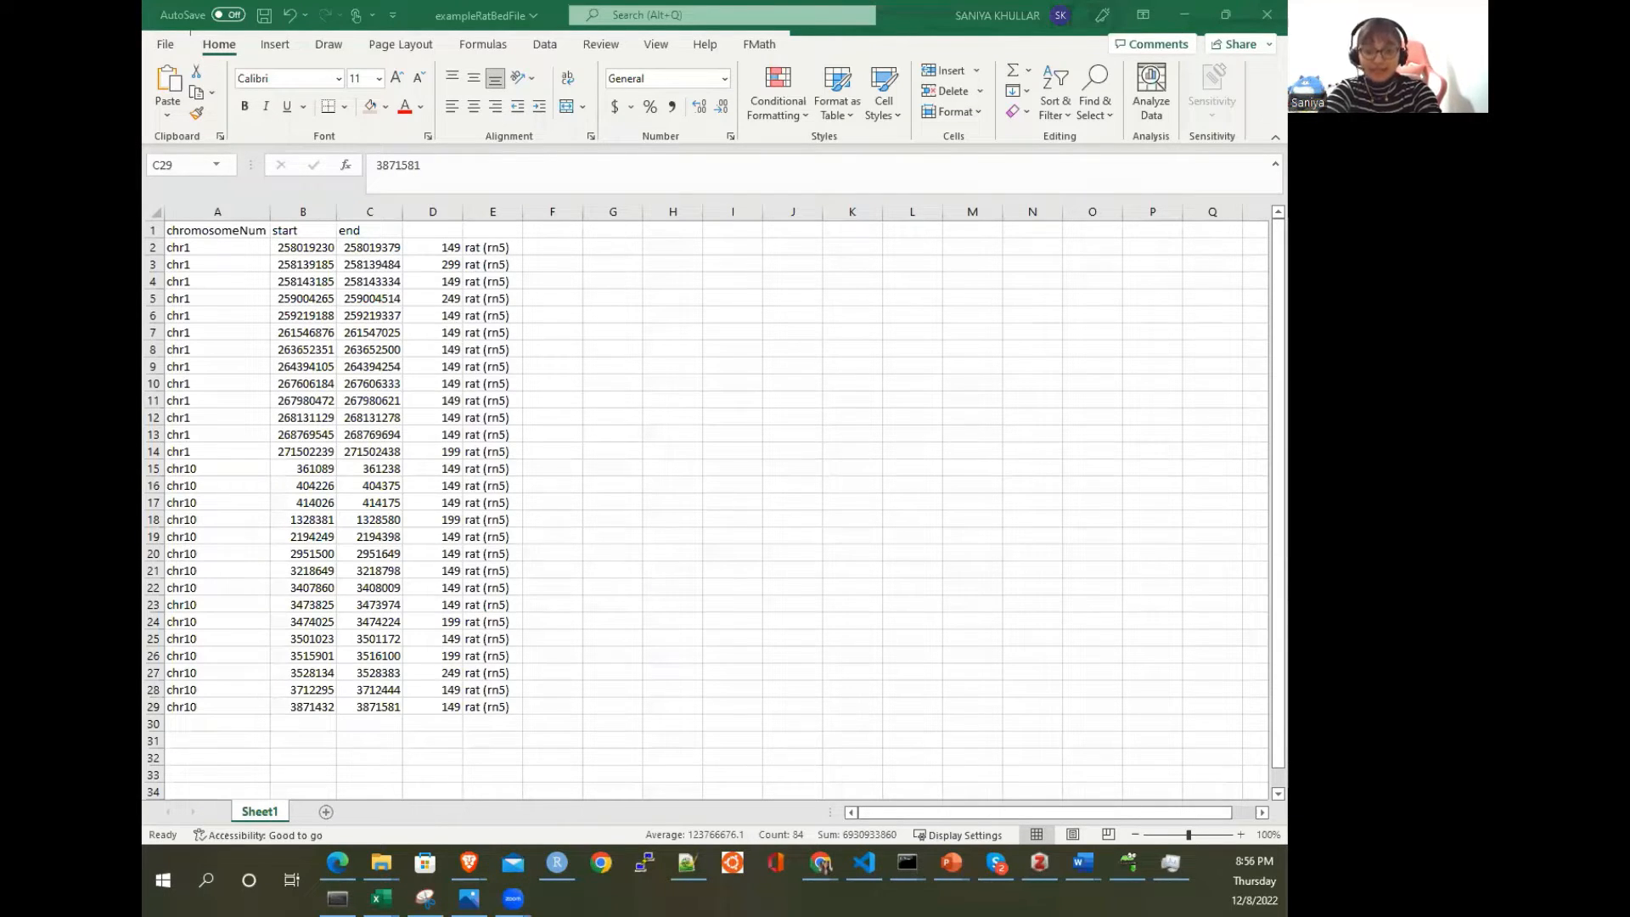
Step: Switch to the UCSC LiftOver page in Chrome and review the species available as the original genome
{"action": "key", "text": "alt+Tab"}
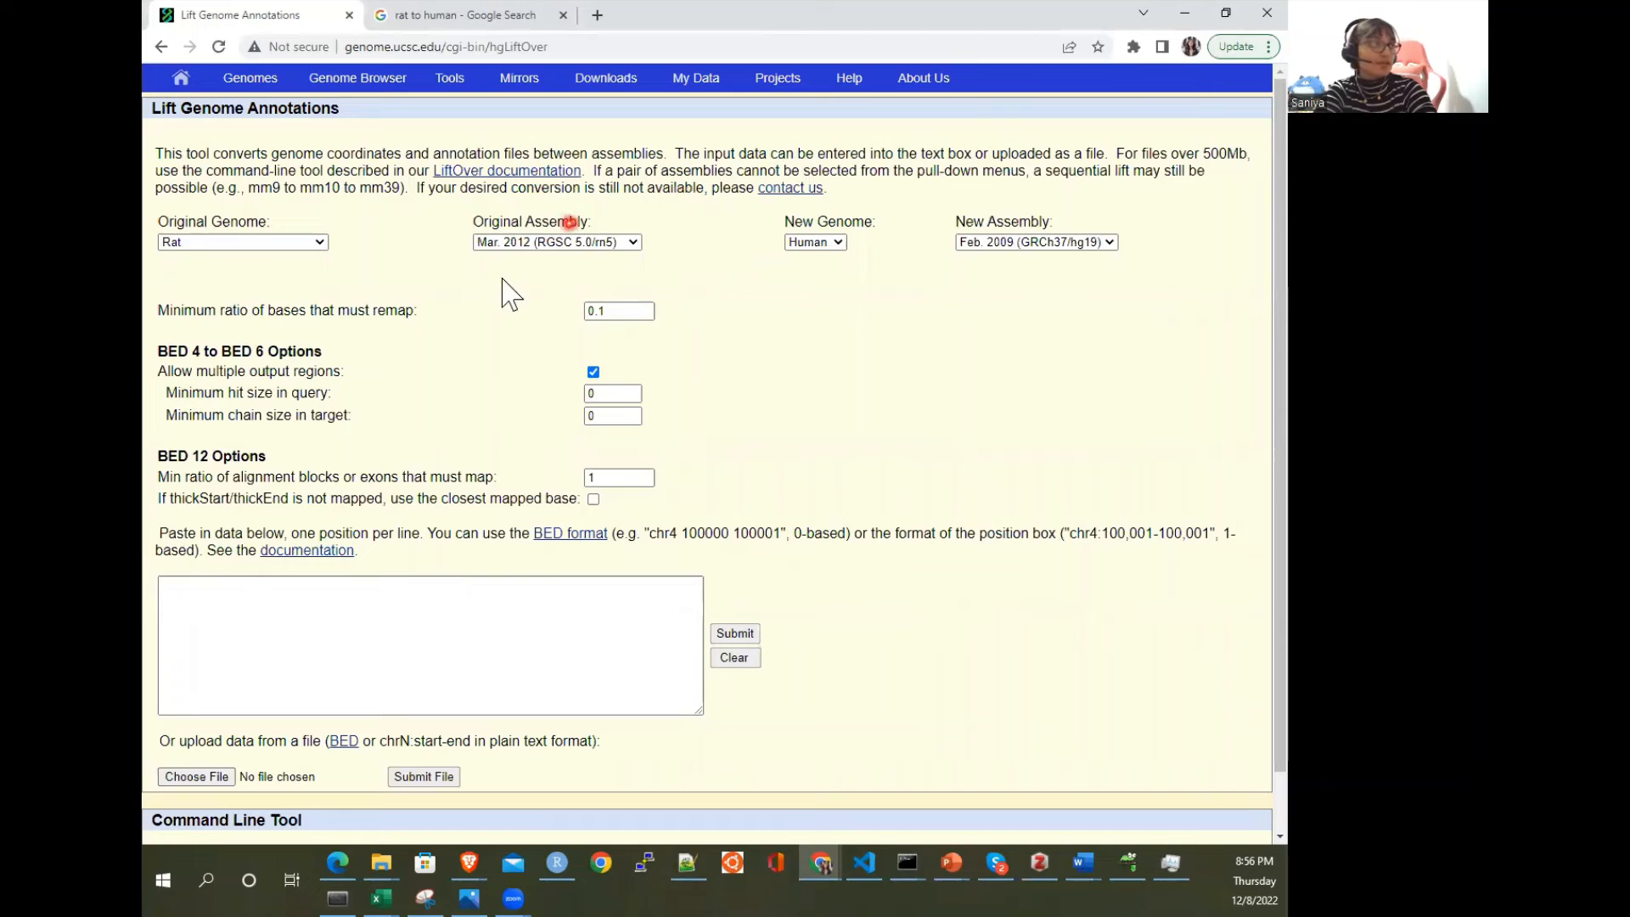
{"action": "left_click", "coordinate": [320, 242]}
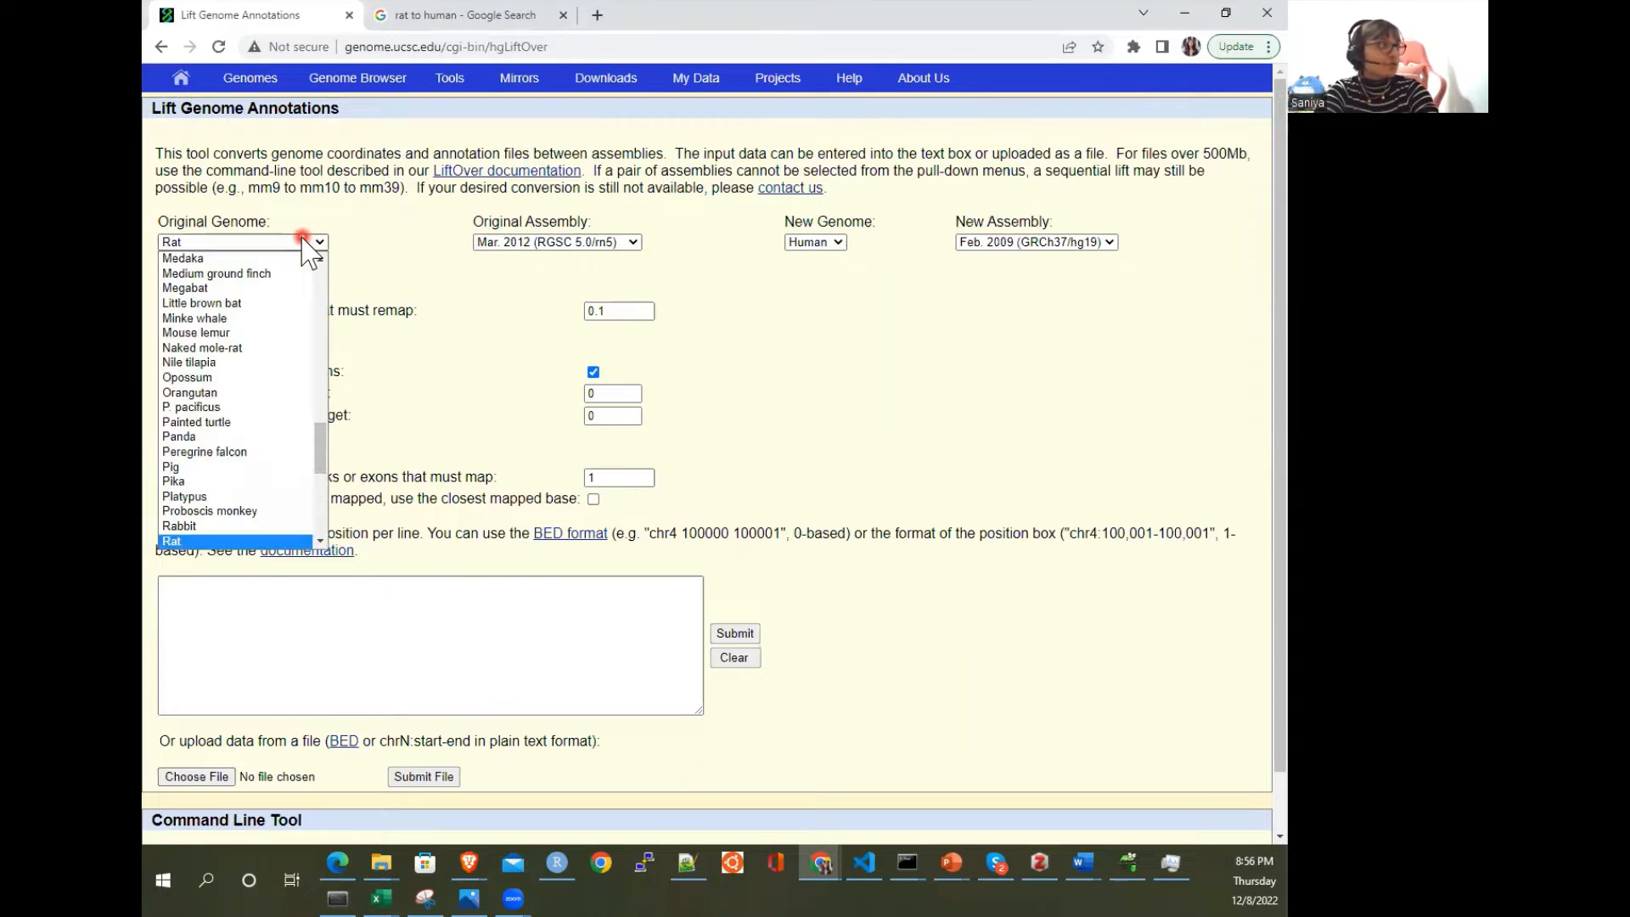
{"action": "scroll", "coordinate": [281, 442], "scroll_direction": "up", "scroll_amount": 15}
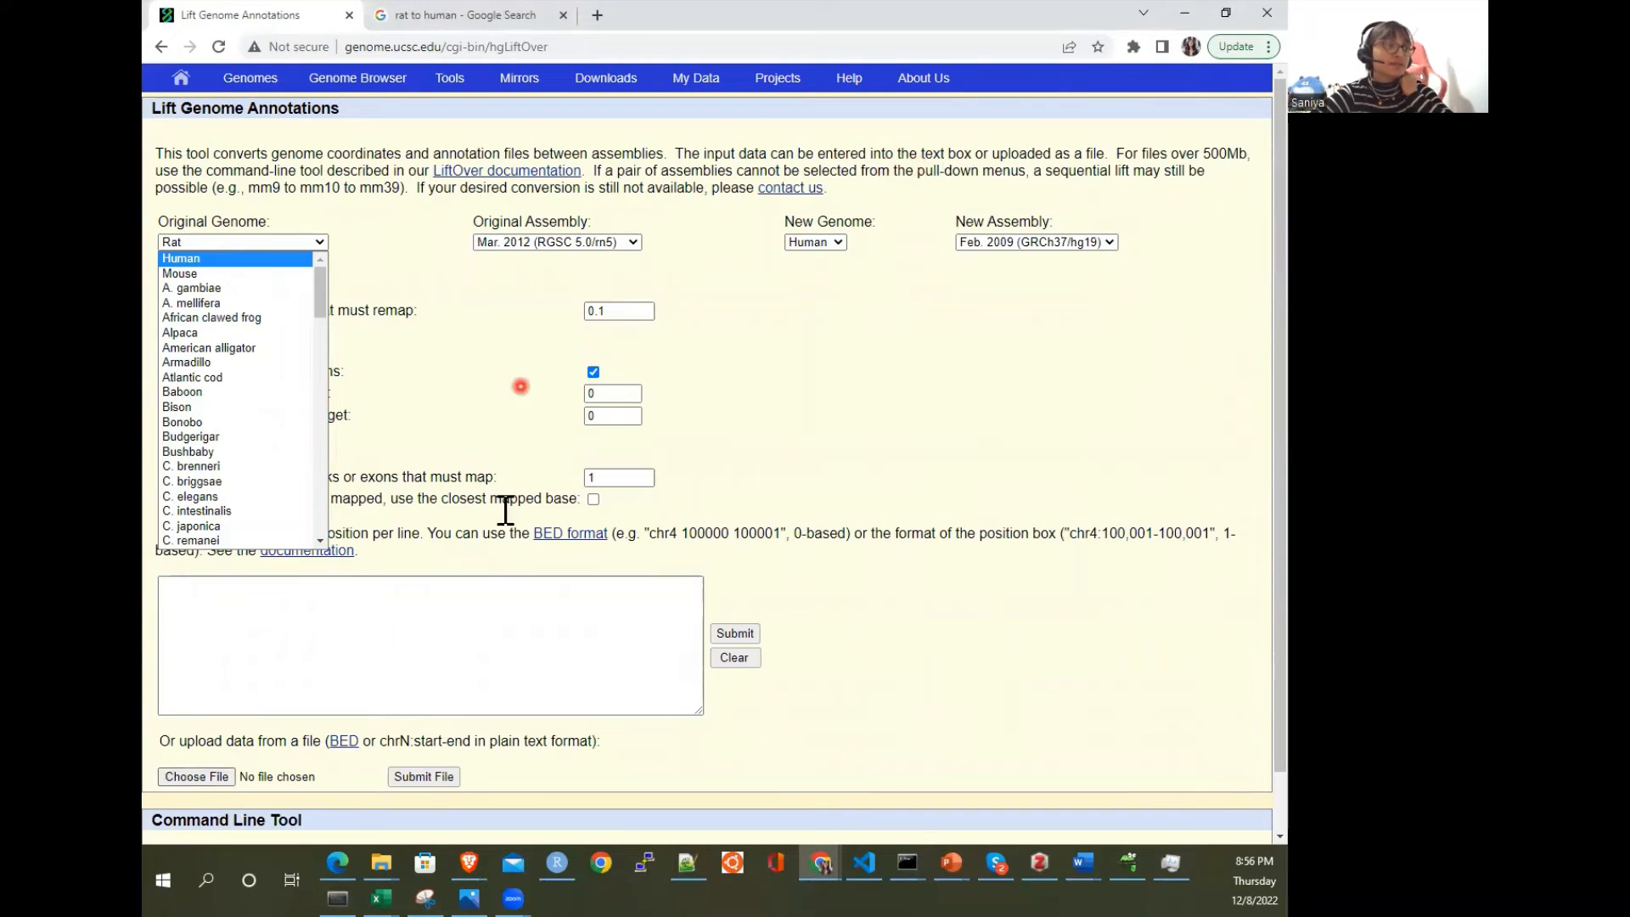
{"action": "left_click", "coordinate": [1037, 382]}
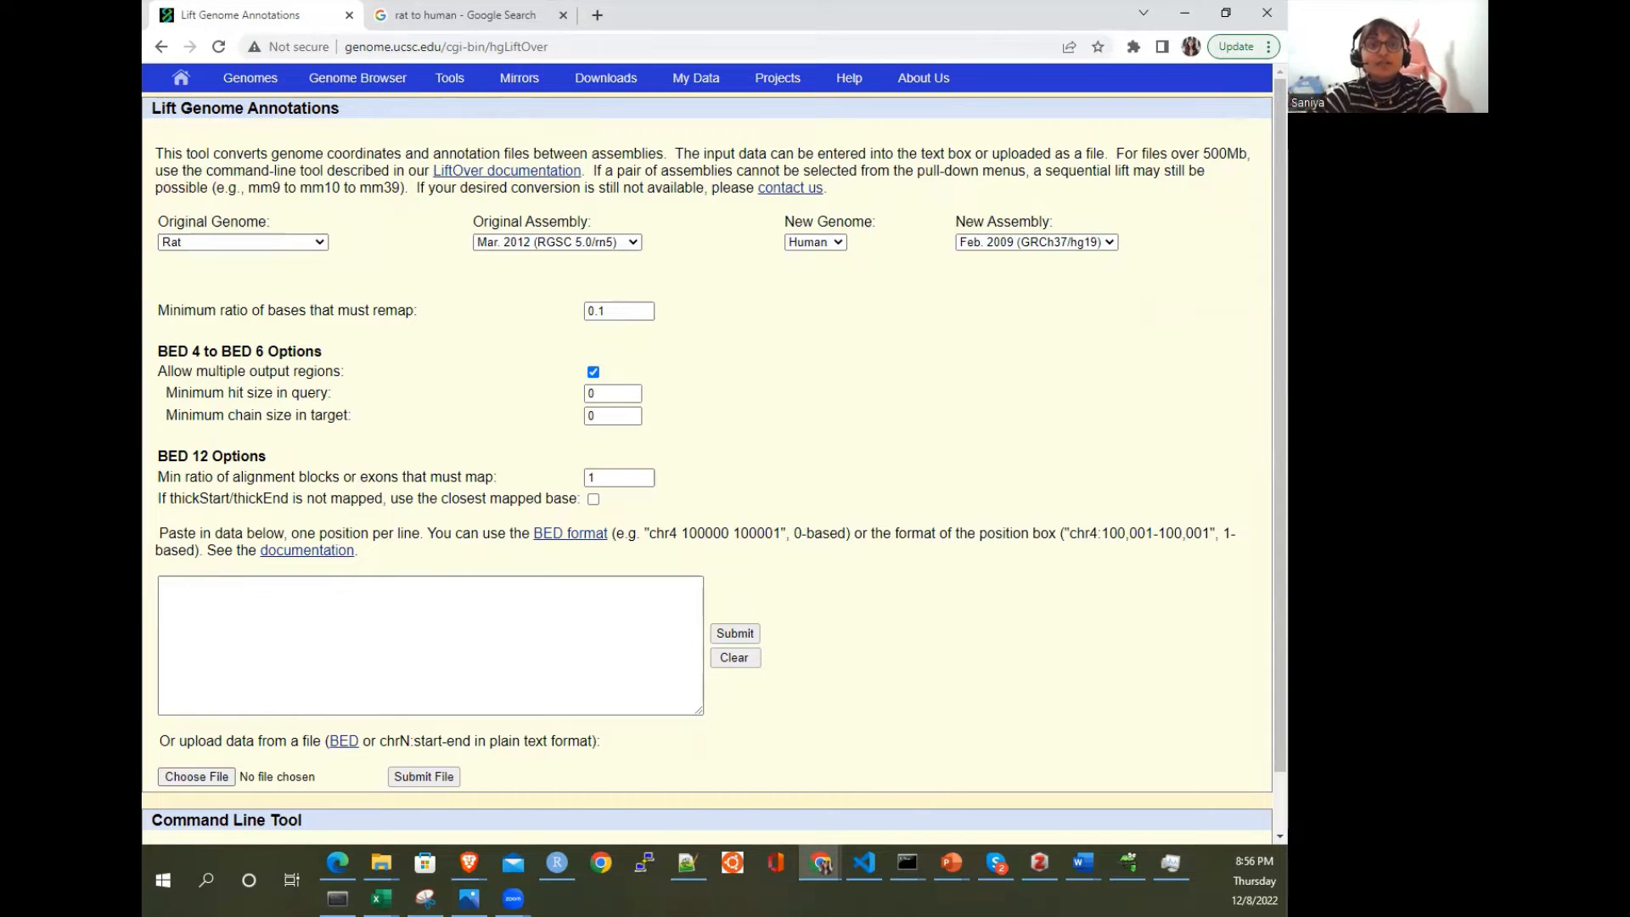
{"action": "left_click", "coordinate": [1197, 4]}
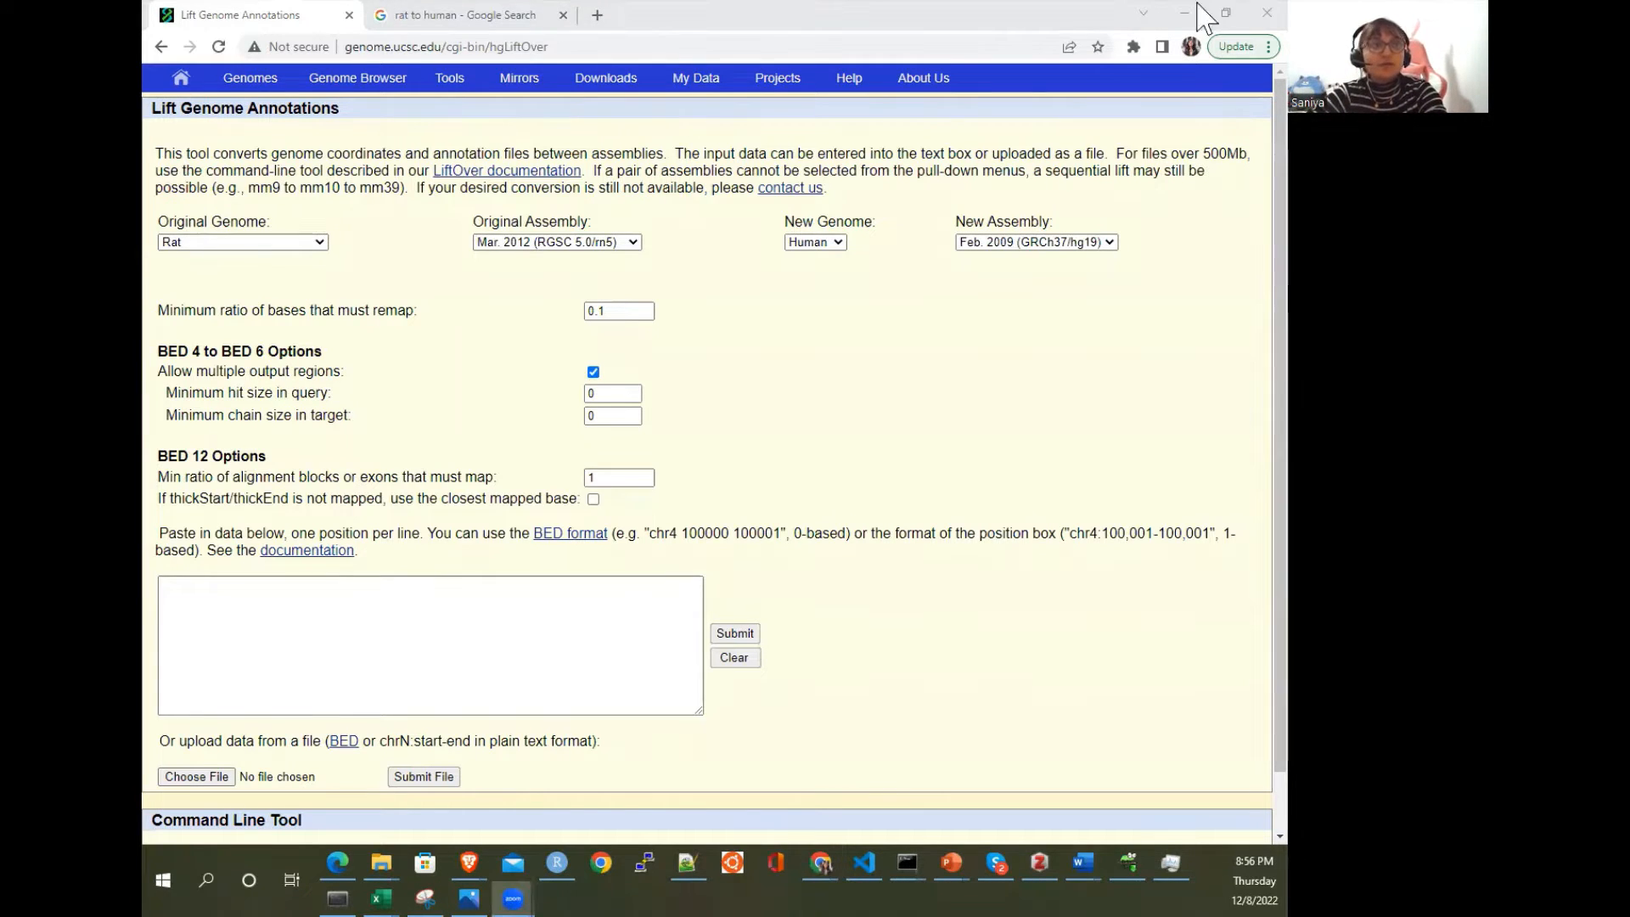
Step: Annotate the page with "rn5 --> hg38" on three lines below the New Genome setting, and undo the annotation
{"action": "left_click", "coordinate": [703, 343]}
{"action": "type", "text": "rn5"}
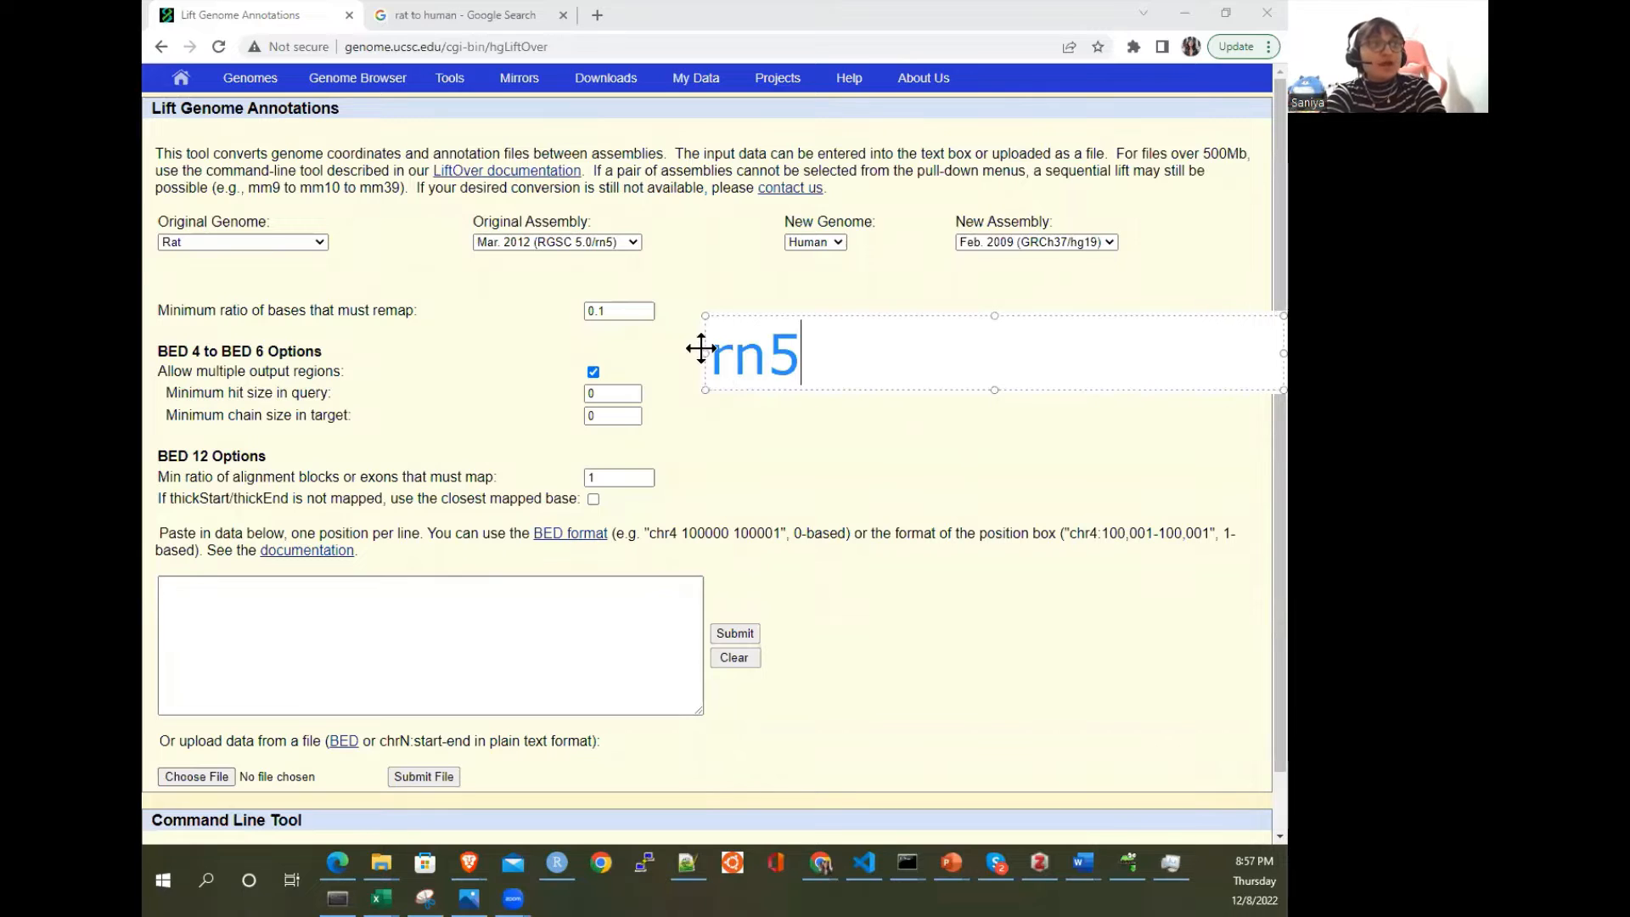
{"action": "key", "text": "Return"}
{"action": "type", "text": "-->"}
{"action": "key", "text": "Return"}
{"action": "type", "text": "hg"}
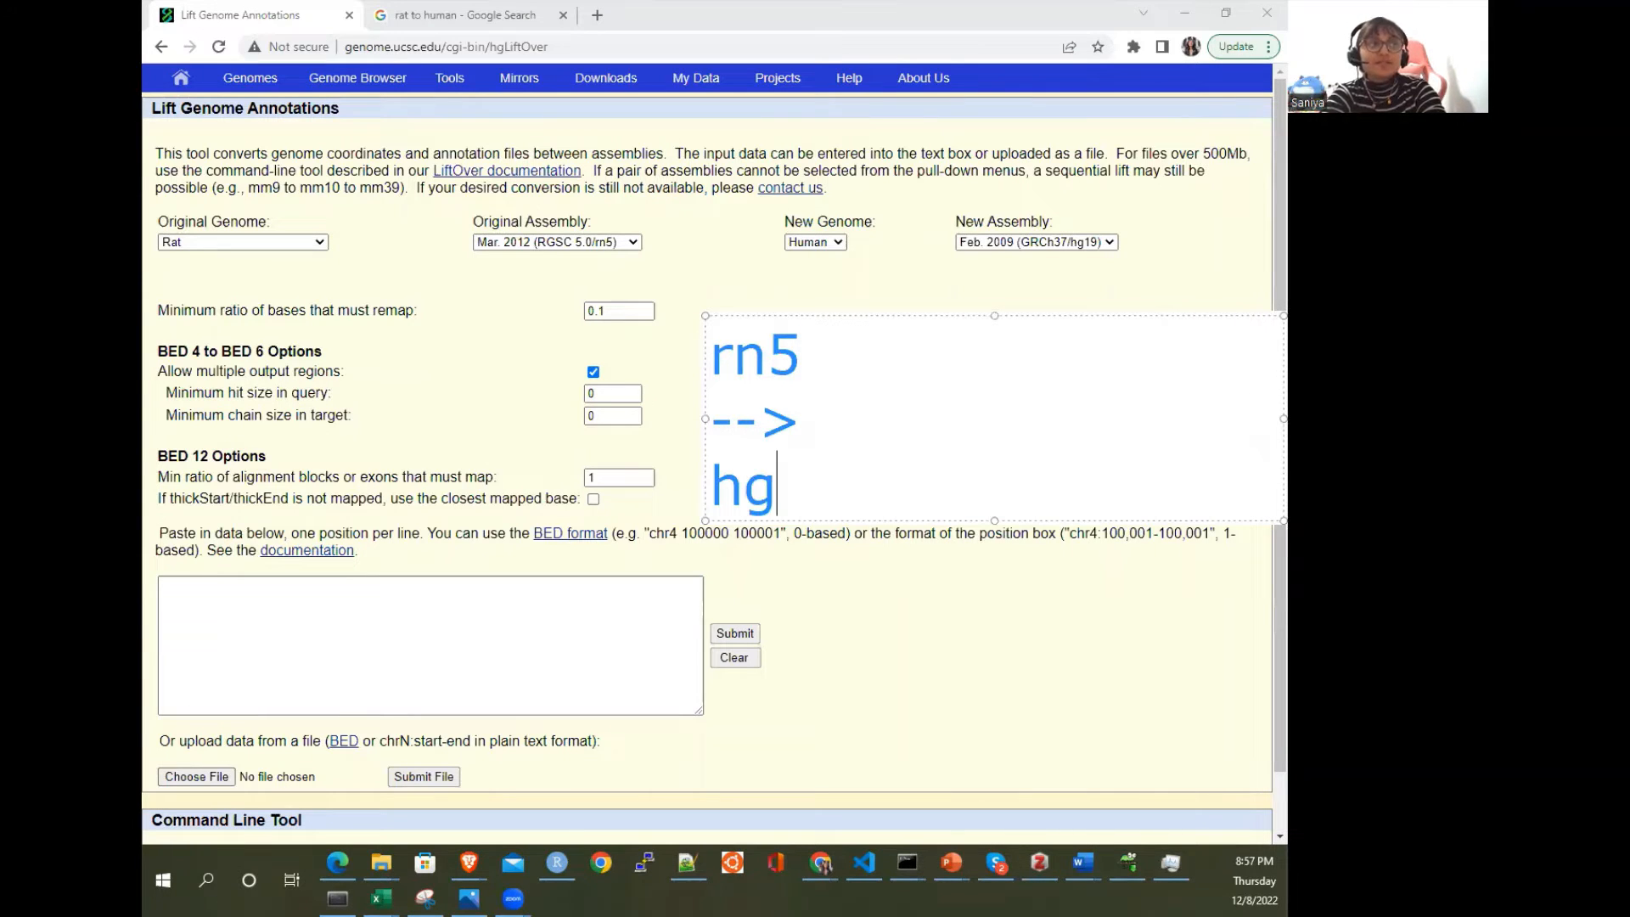
{"action": "type", "text": "38"}
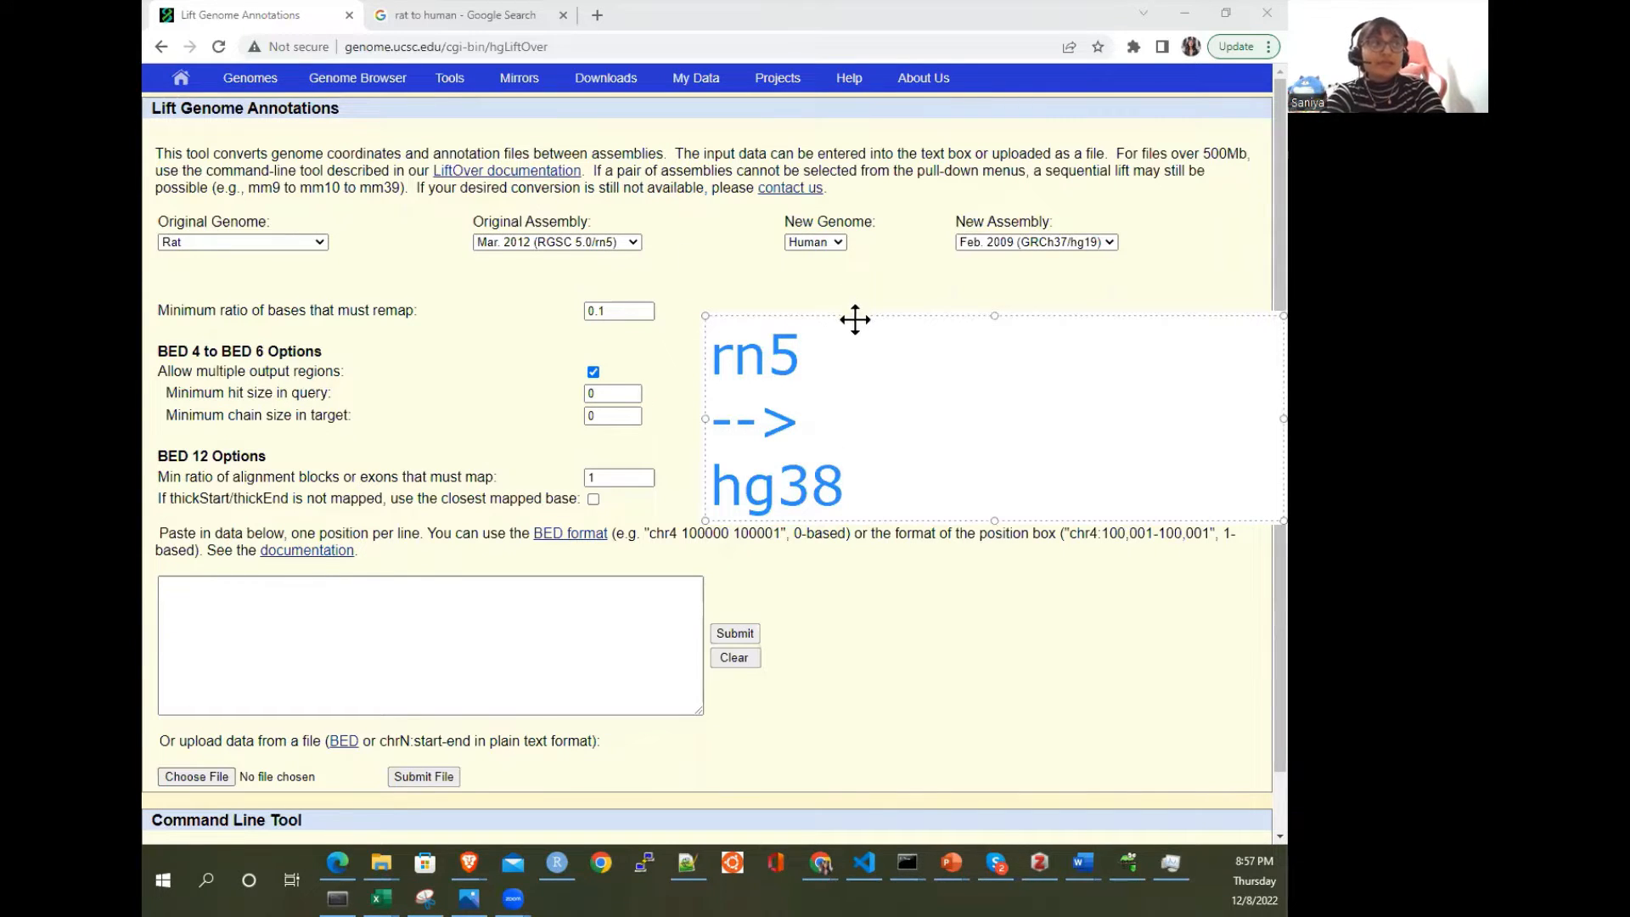
{"action": "mouse_move", "coordinate": [851, 321]}
{"action": "left_mouse_down"}
{"action": "mouse_move", "coordinate": [827, 255]}
{"action": "mouse_move", "coordinate": [842, 260]}
{"action": "left_mouse_up"}
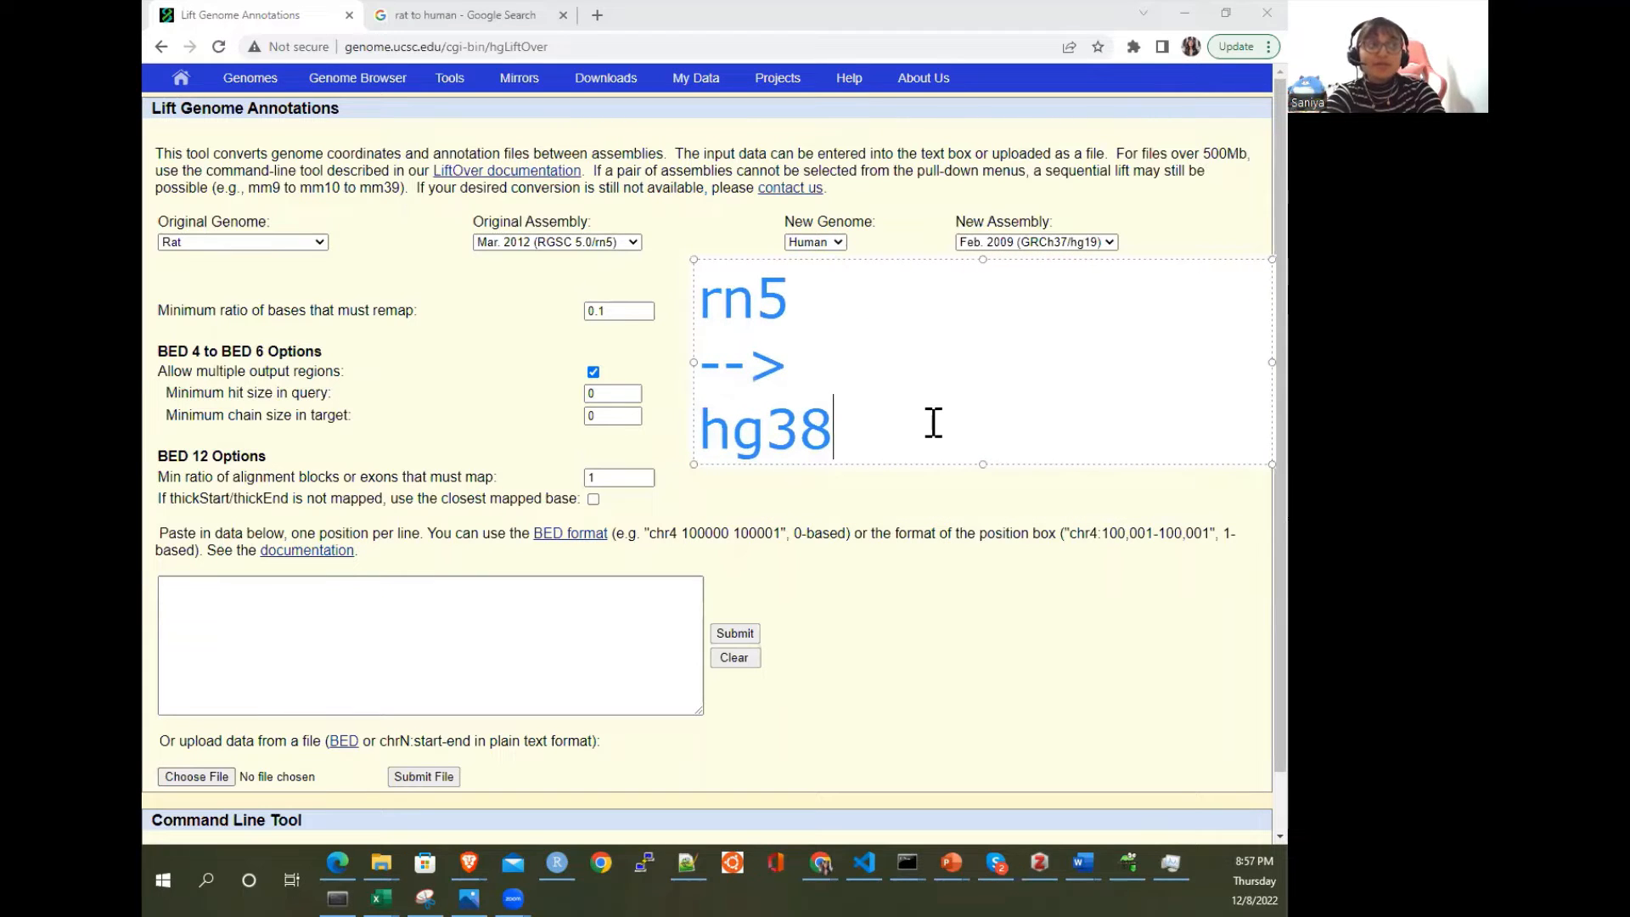
{"action": "left_click", "coordinate": [997, 644]}
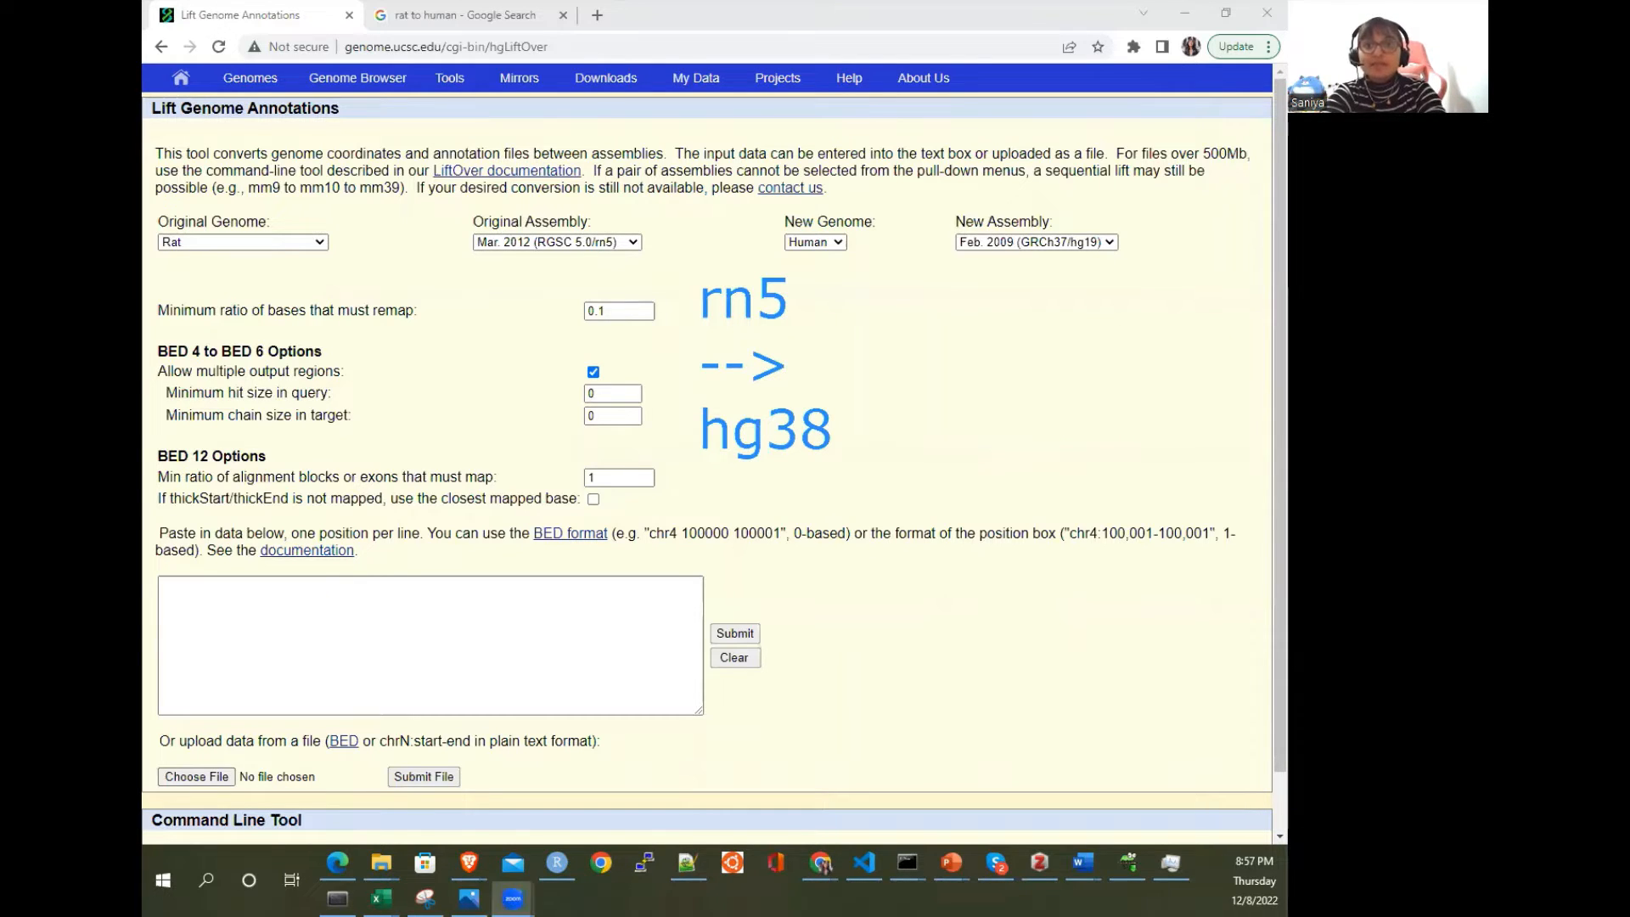
{"action": "key", "text": "ctrl+z"}
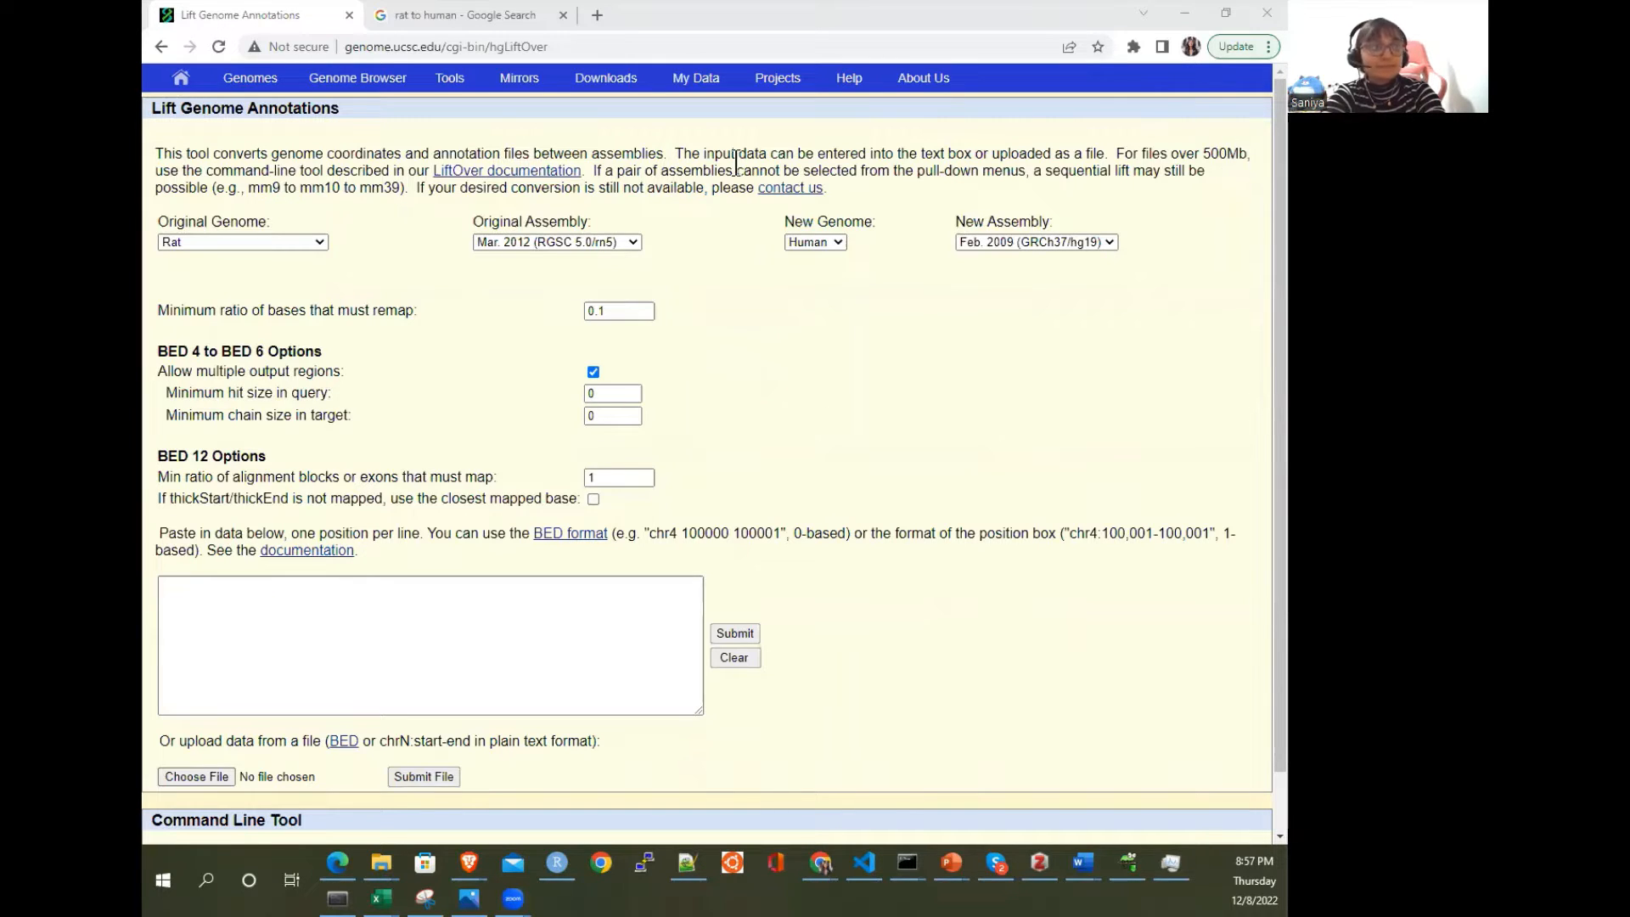
Step: Add a two-line text annotation beside the remap options reading "1. rn5 to hg19" and "2. hg19 to hg38"
{"action": "left_click", "coordinate": [704, 319]}
{"action": "type", "text": "1. rn"}
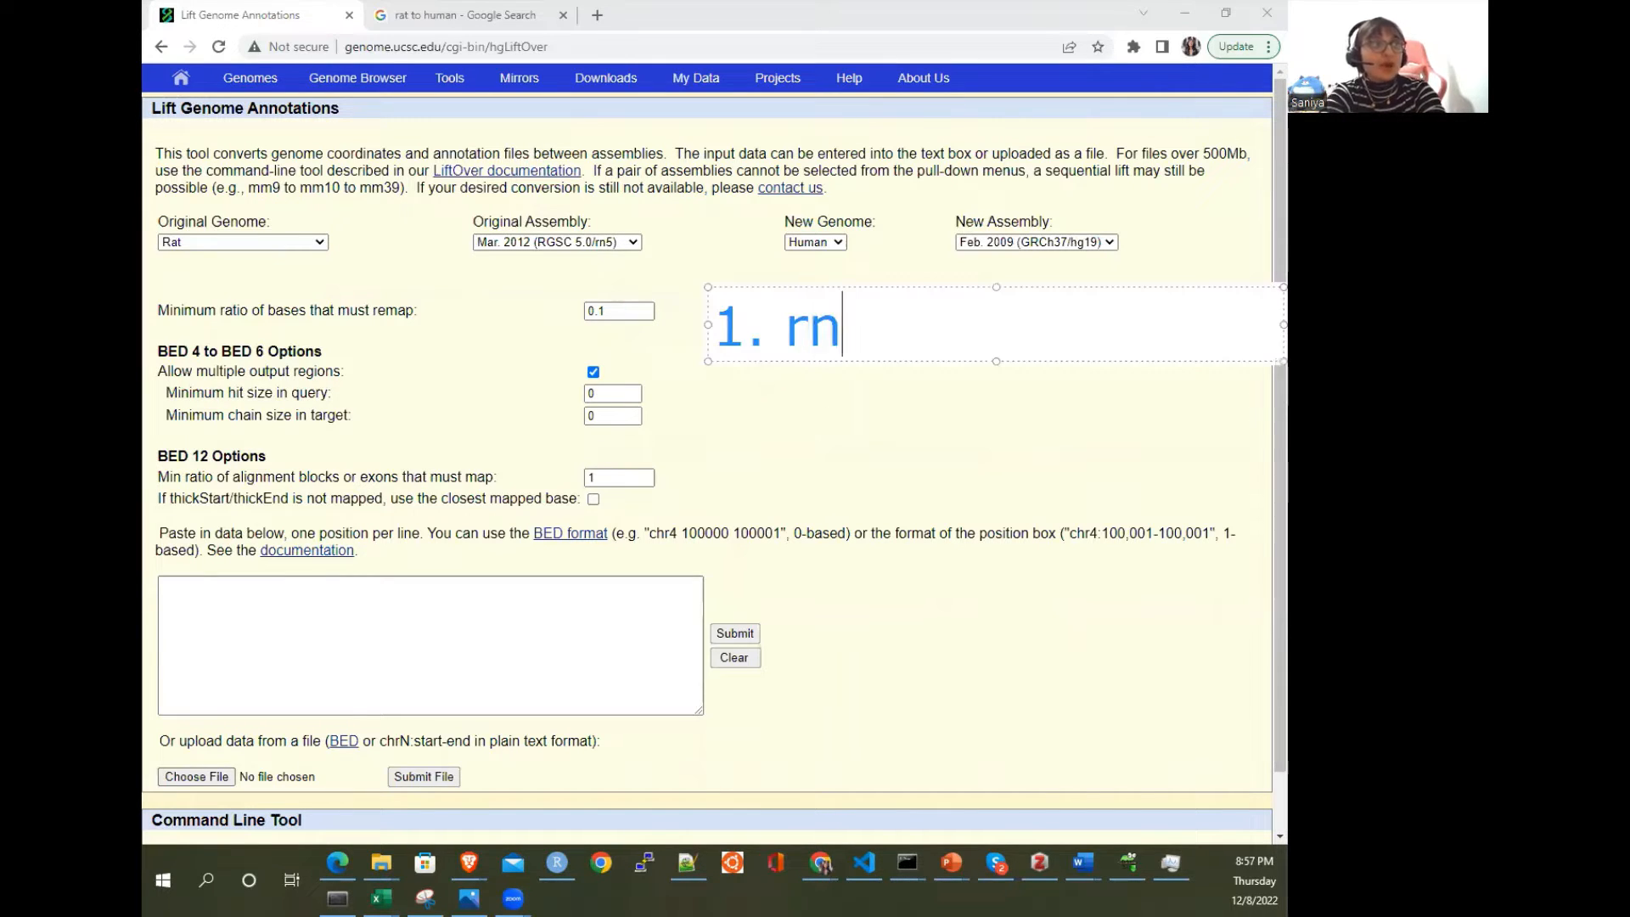
{"action": "type", "text": "5 to hg19"}
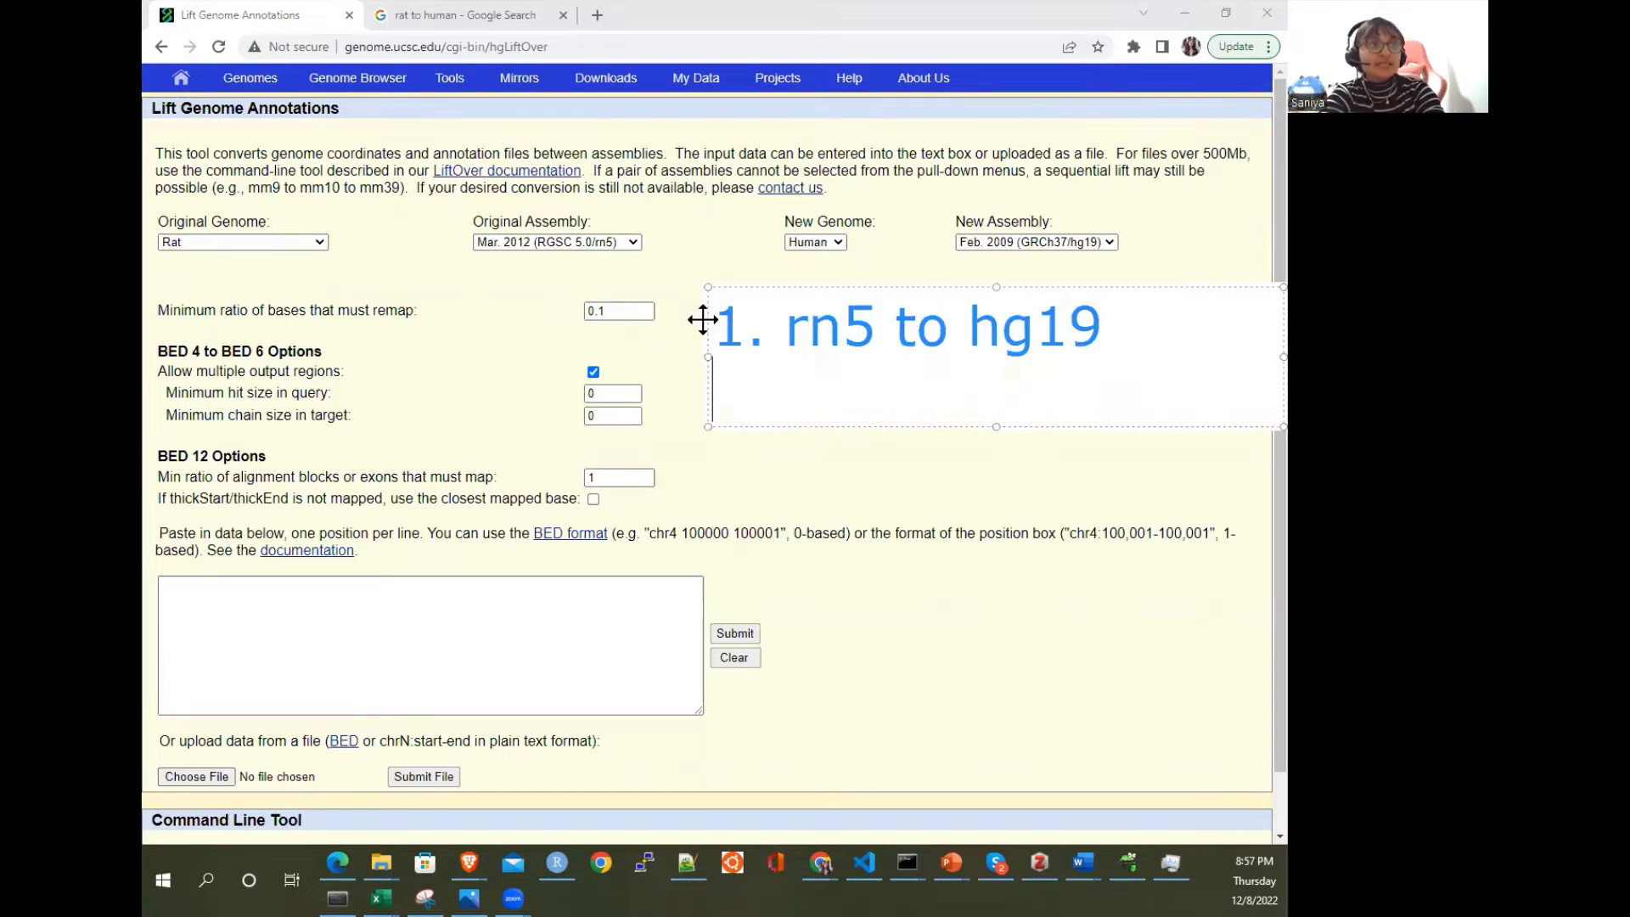
{"action": "key", "text": "Return"}
{"action": "type", "text": "2."}
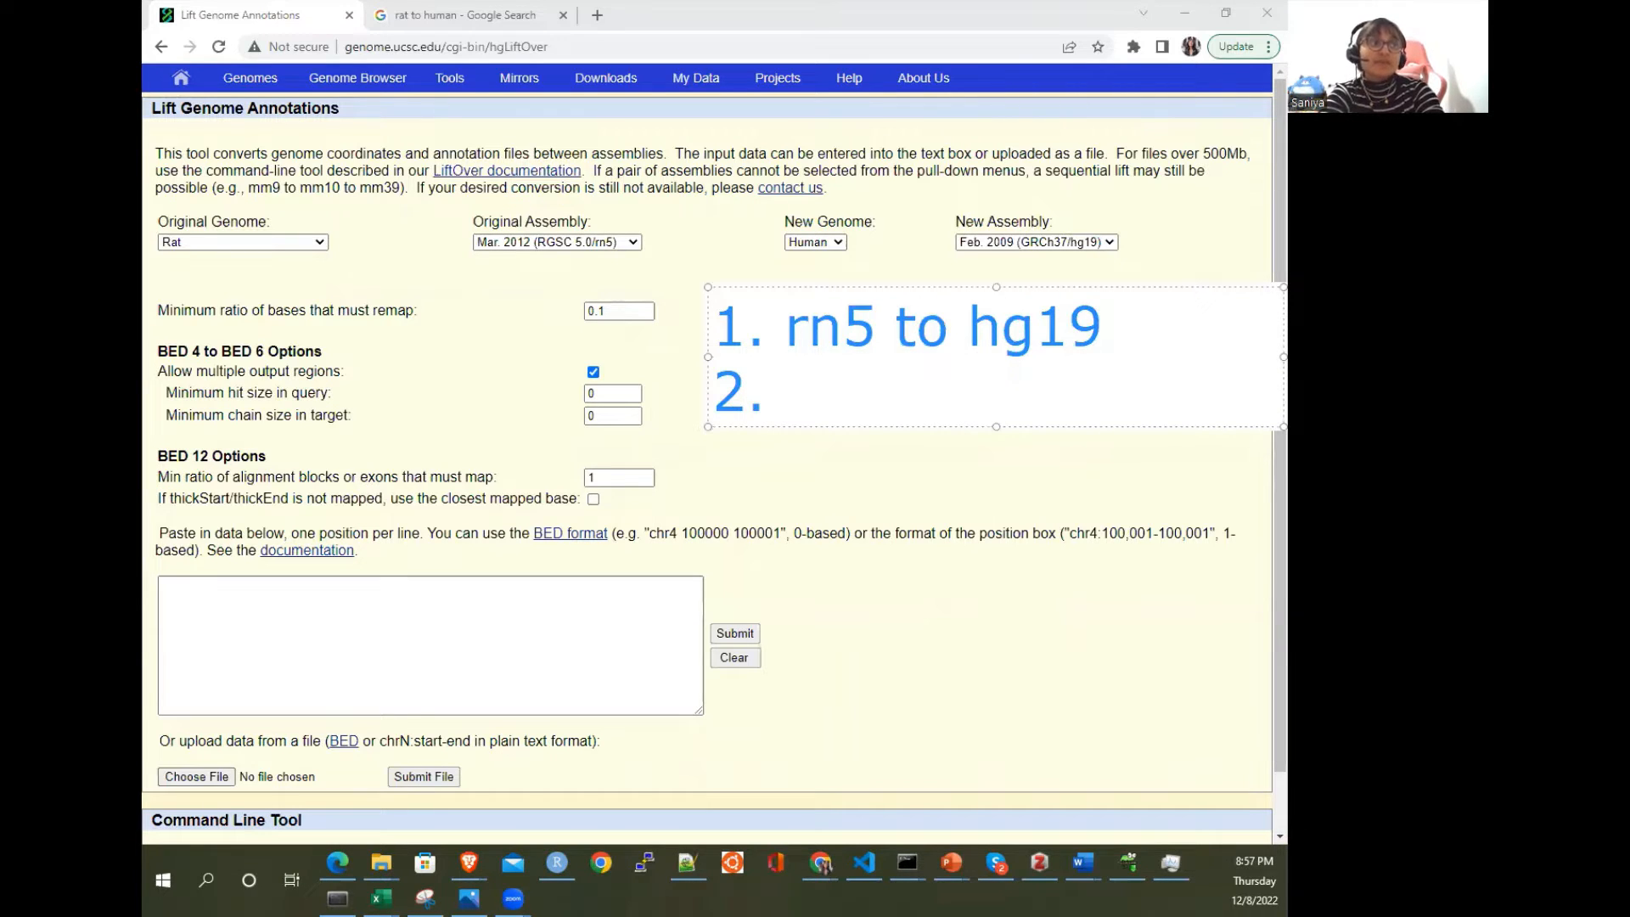
{"action": "type", "text": " hg1"}
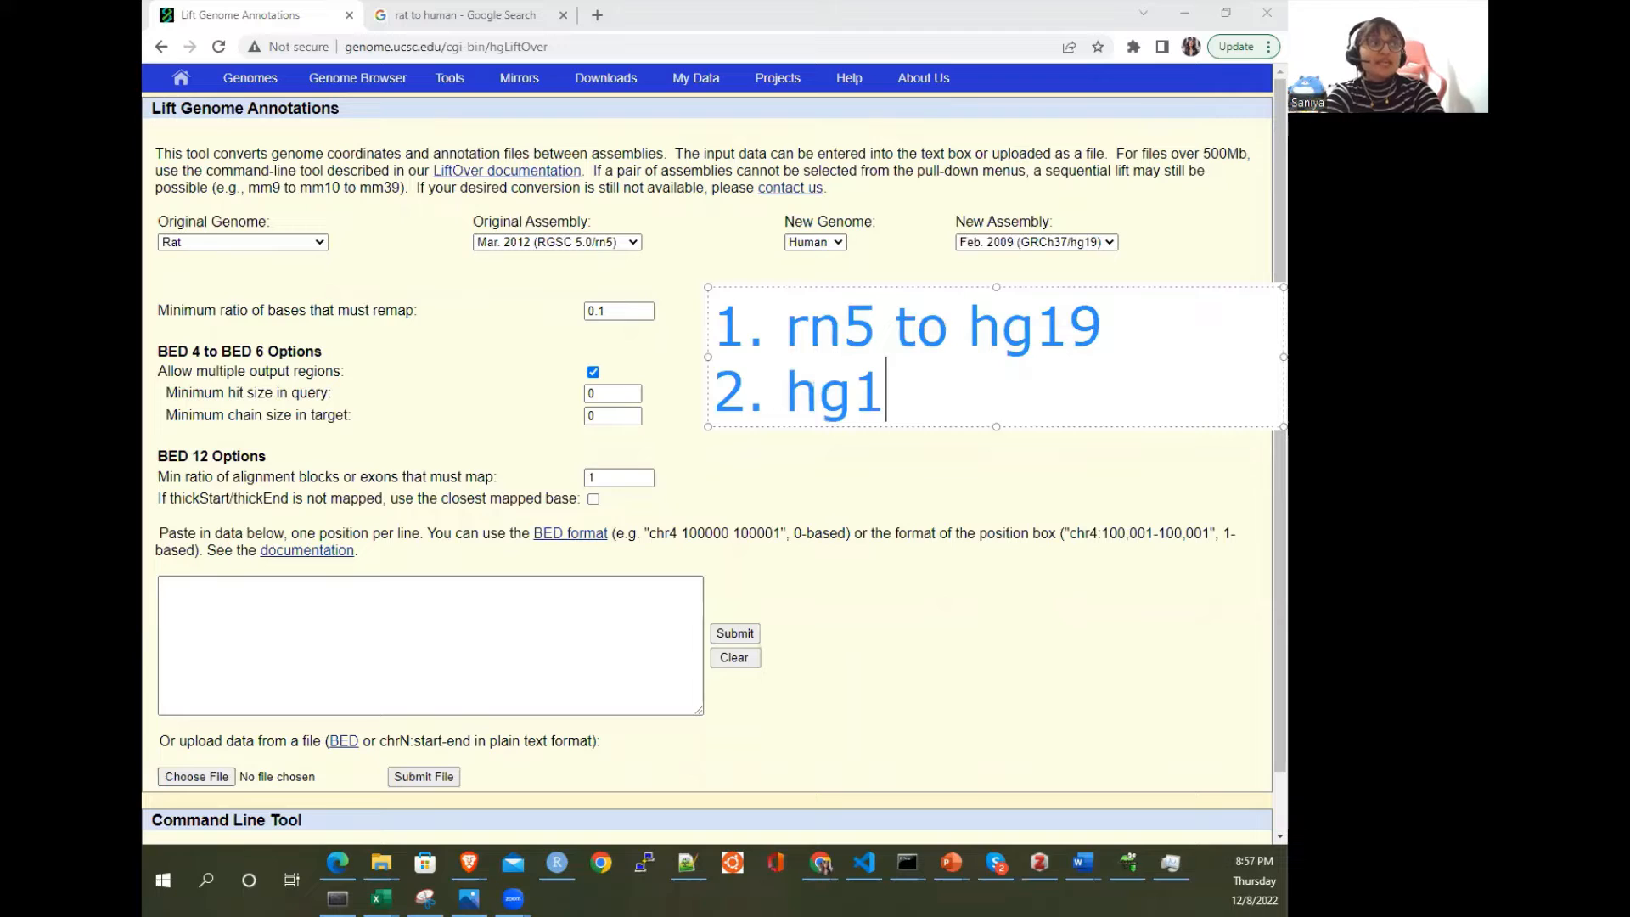
{"action": "type", "text": "9 to h"}
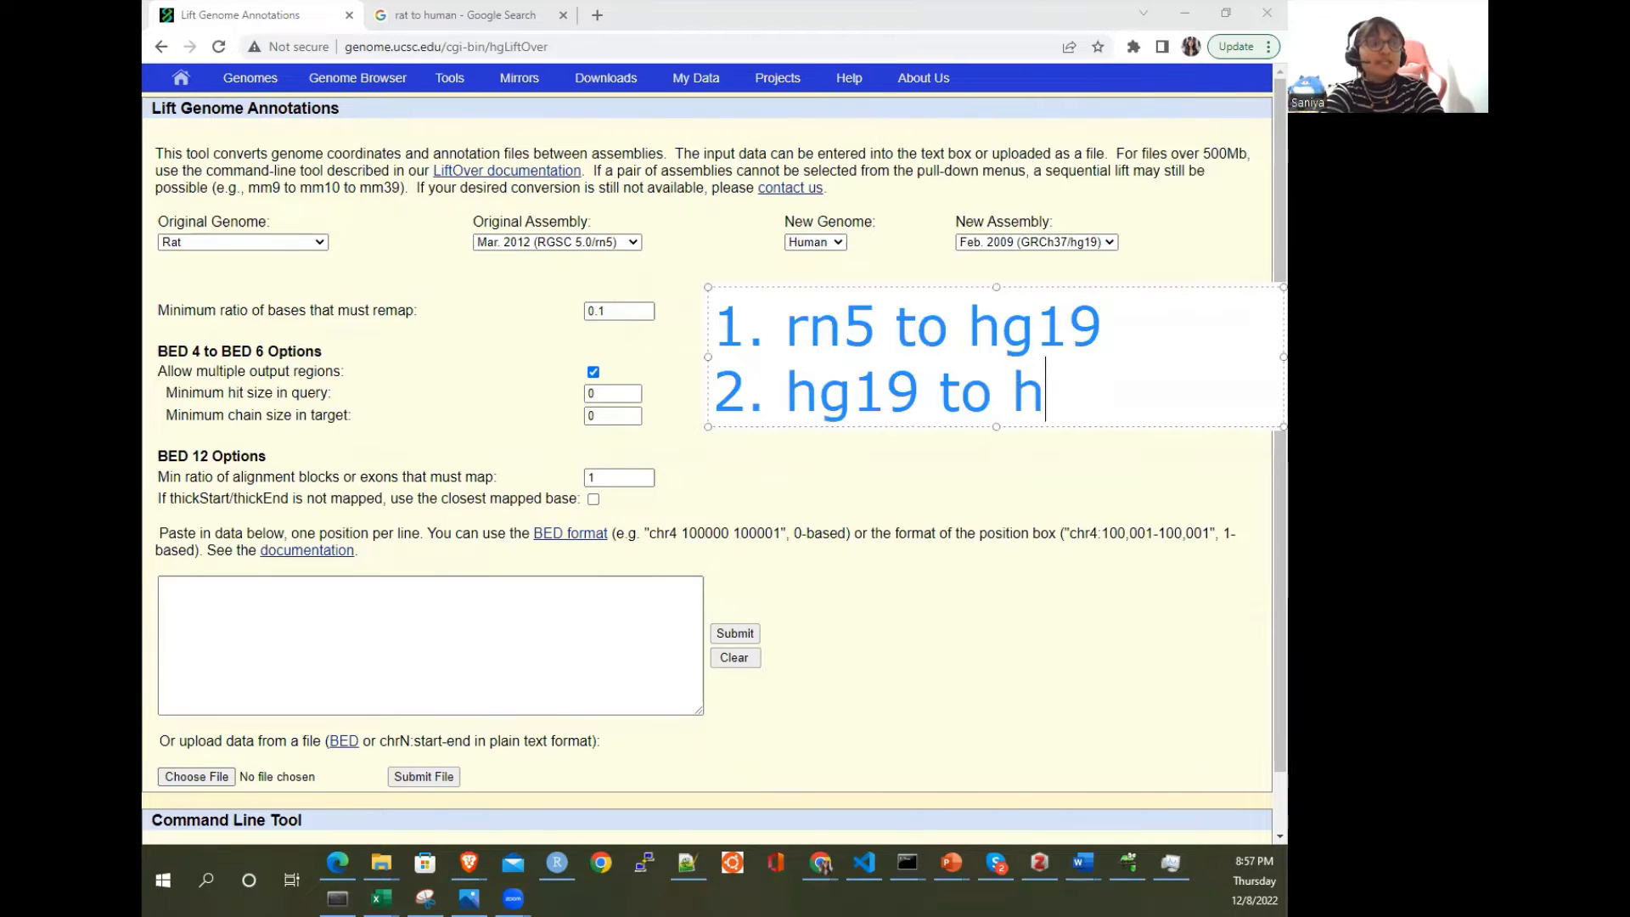
{"action": "type", "text": "g38"}
{"action": "left_click", "coordinate": [892, 501]}
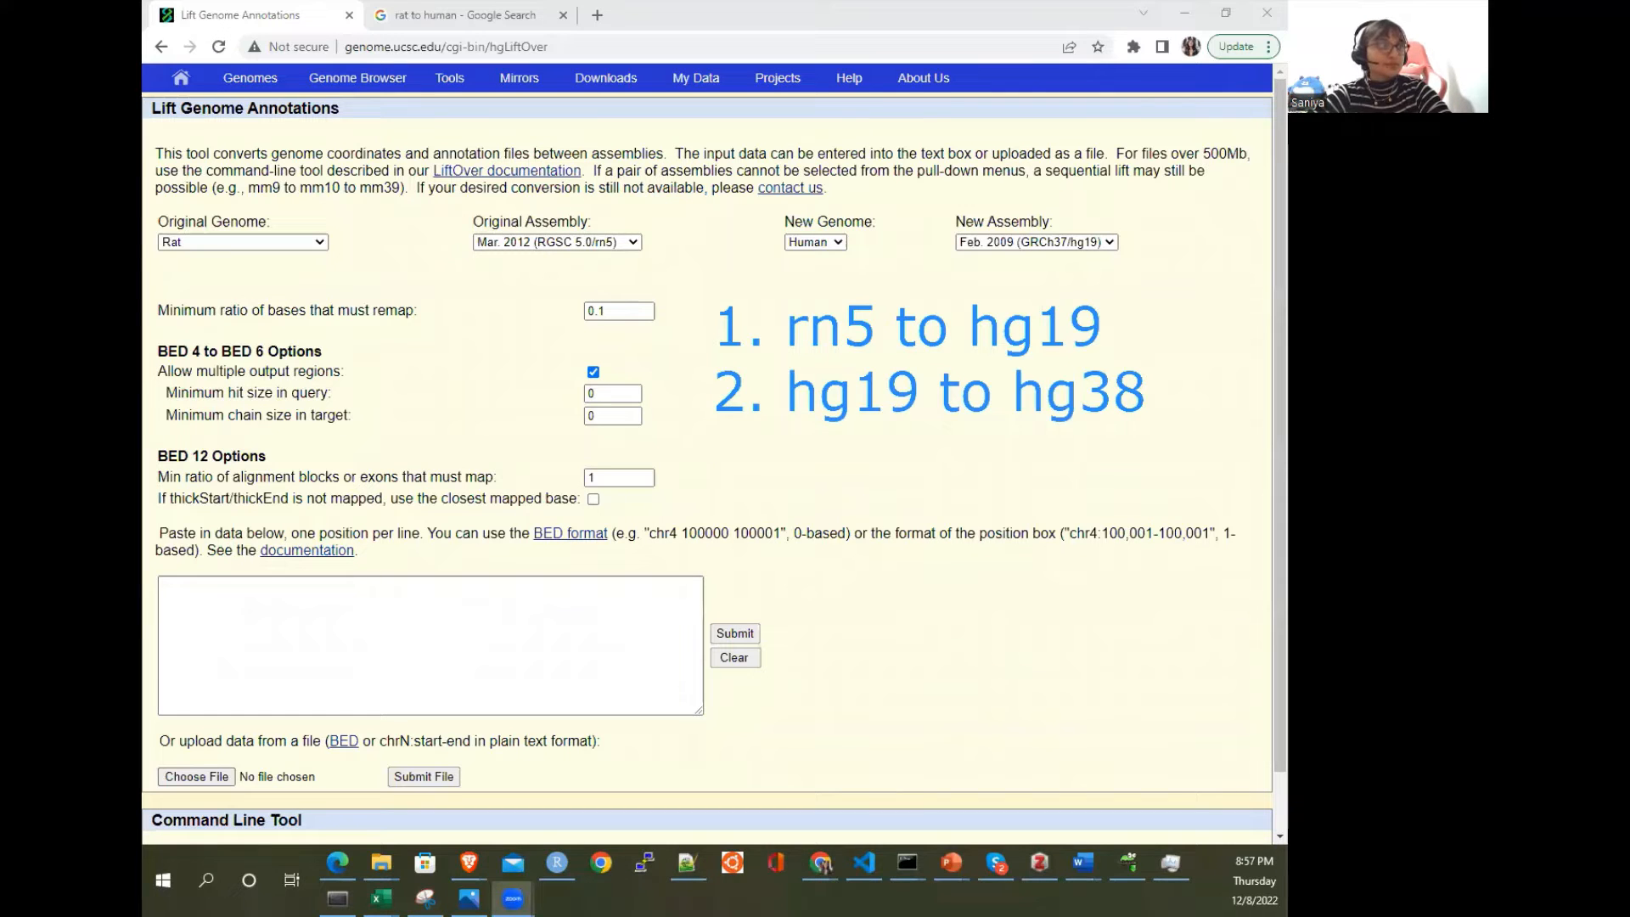
Step: Browse the full list of species offered as the original genome and choose Human
{"action": "left_click", "coordinate": [316, 243]}
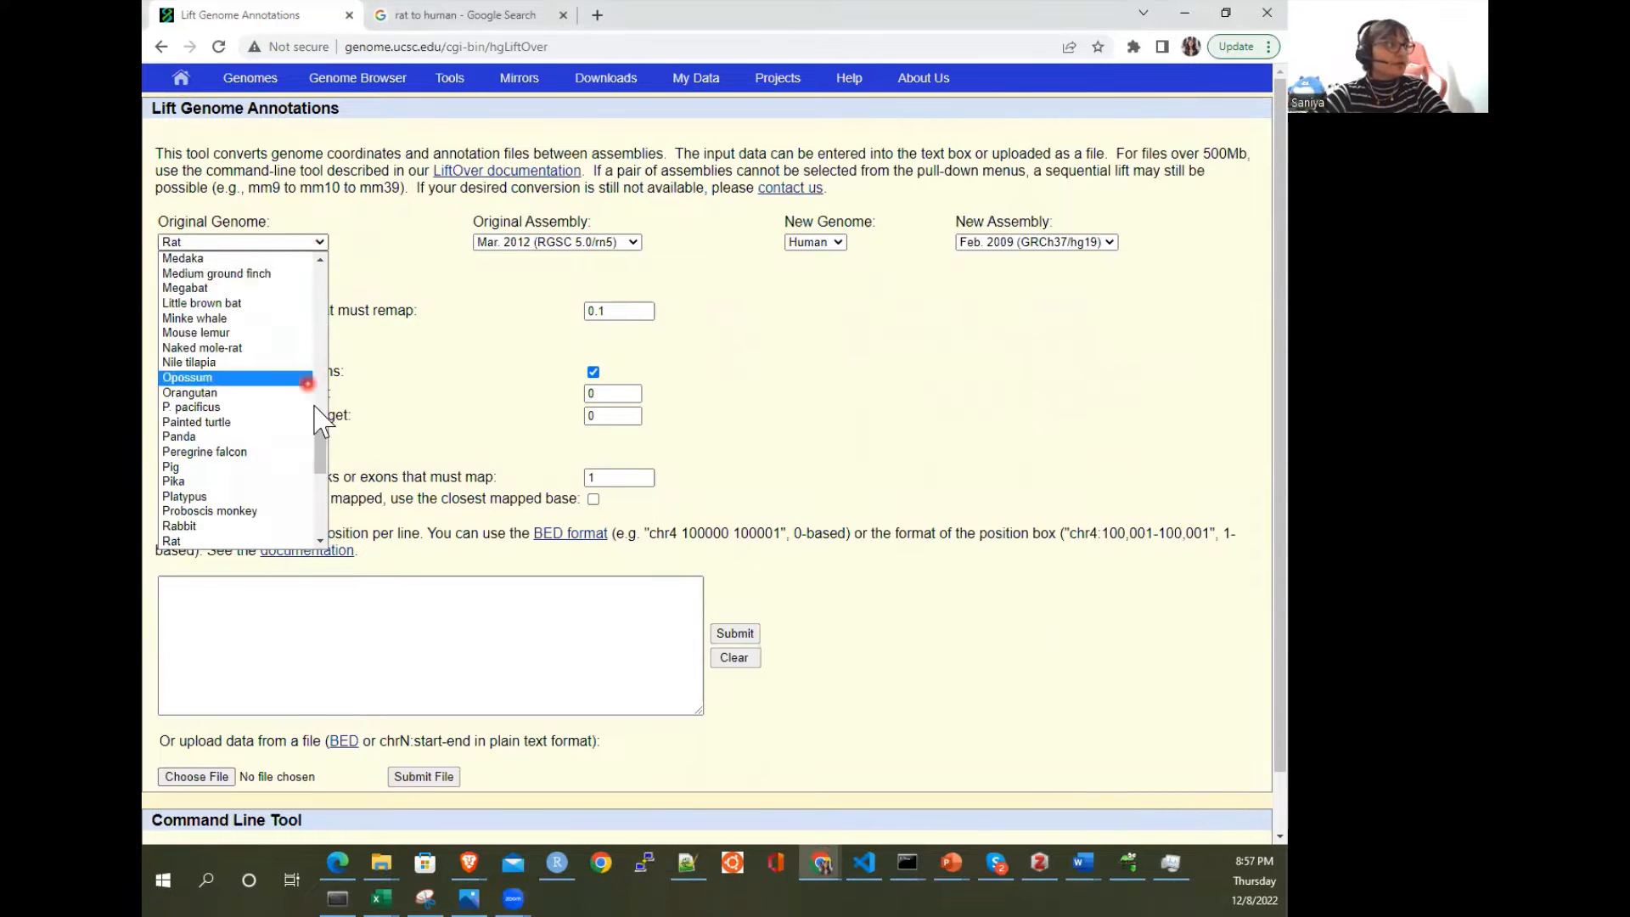
{"action": "scroll", "coordinate": [280, 416], "scroll_direction": "down", "scroll_amount": 5}
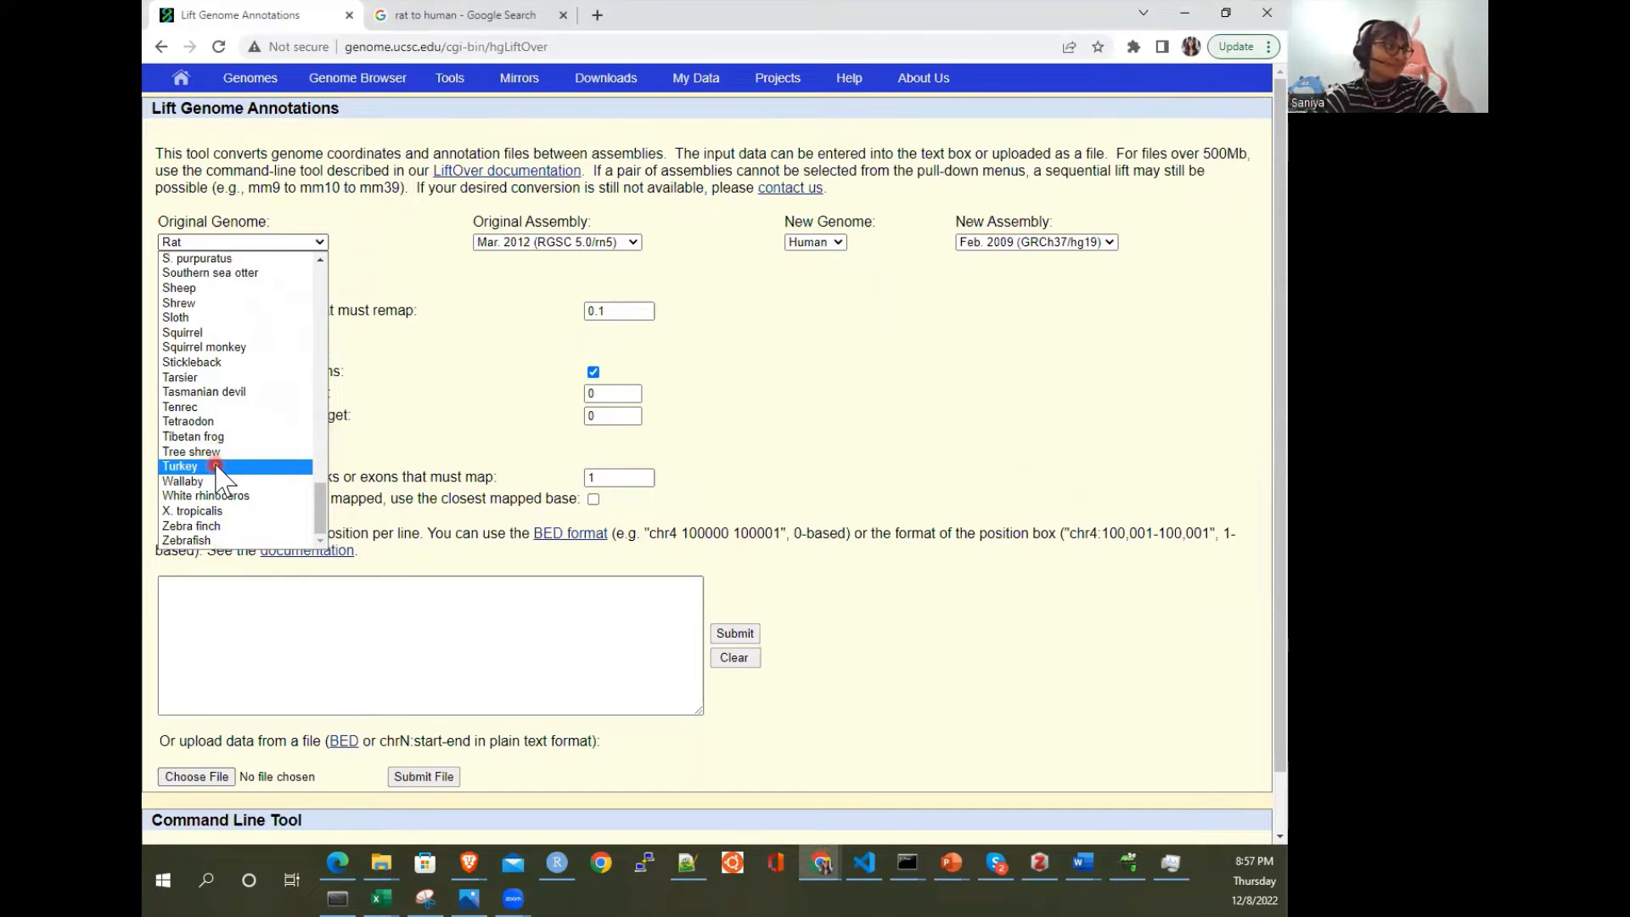
{"action": "scroll", "coordinate": [220, 475], "scroll_direction": "up", "scroll_amount": 4}
{"action": "scroll", "coordinate": [219, 476], "scroll_direction": "up", "scroll_amount": 4}
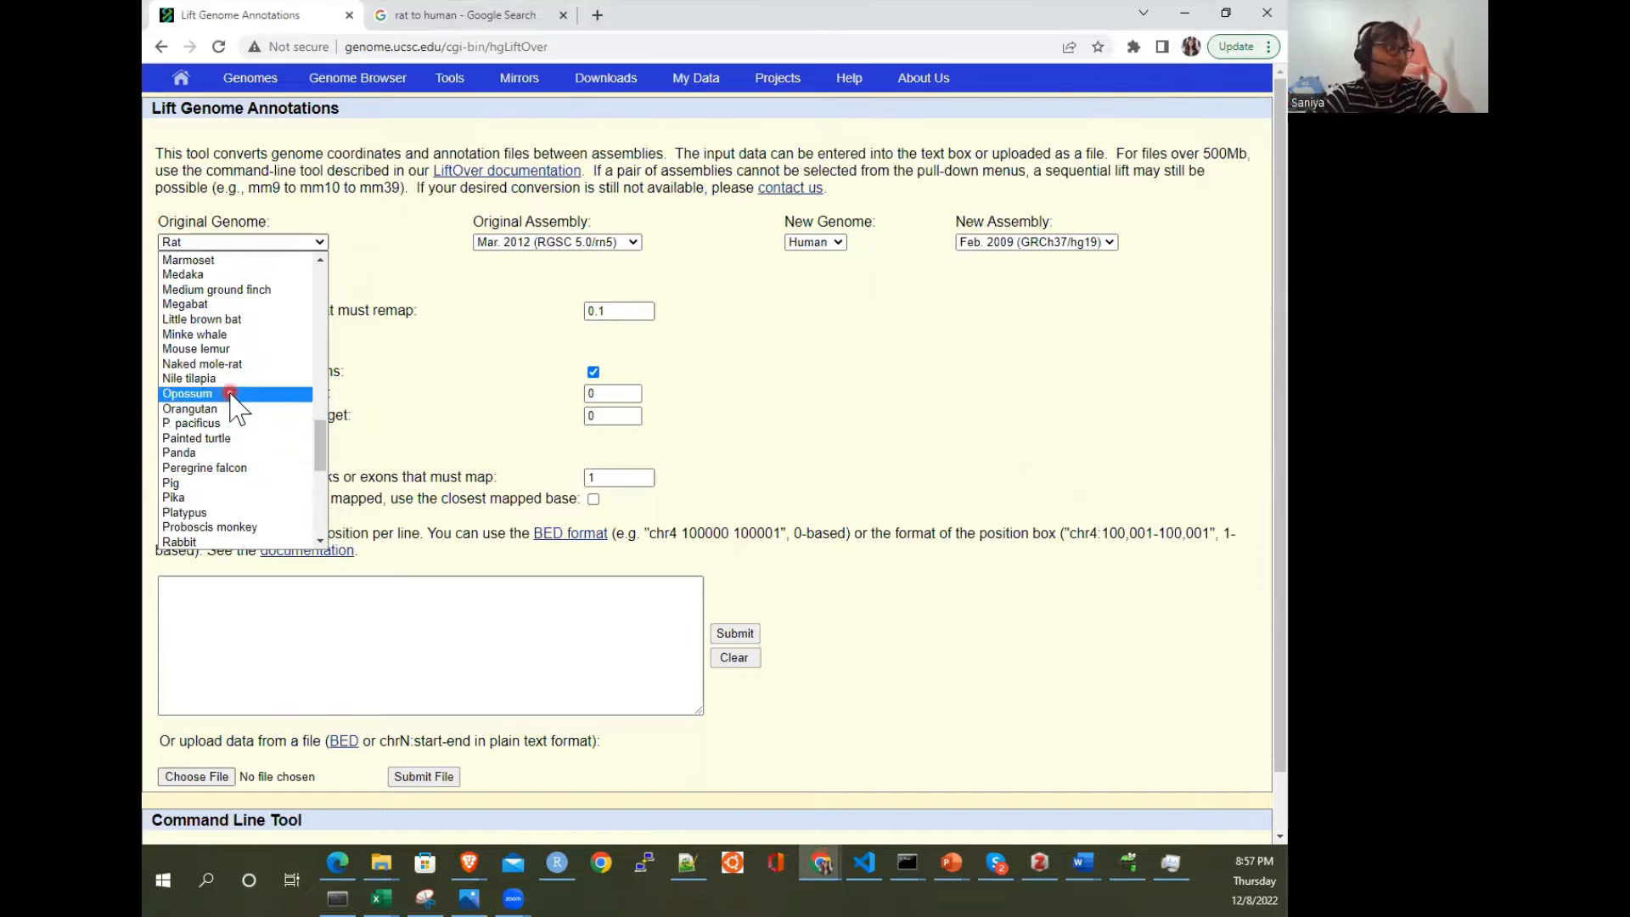
{"action": "scroll", "coordinate": [272, 378], "scroll_direction": "up", "scroll_amount": 4}
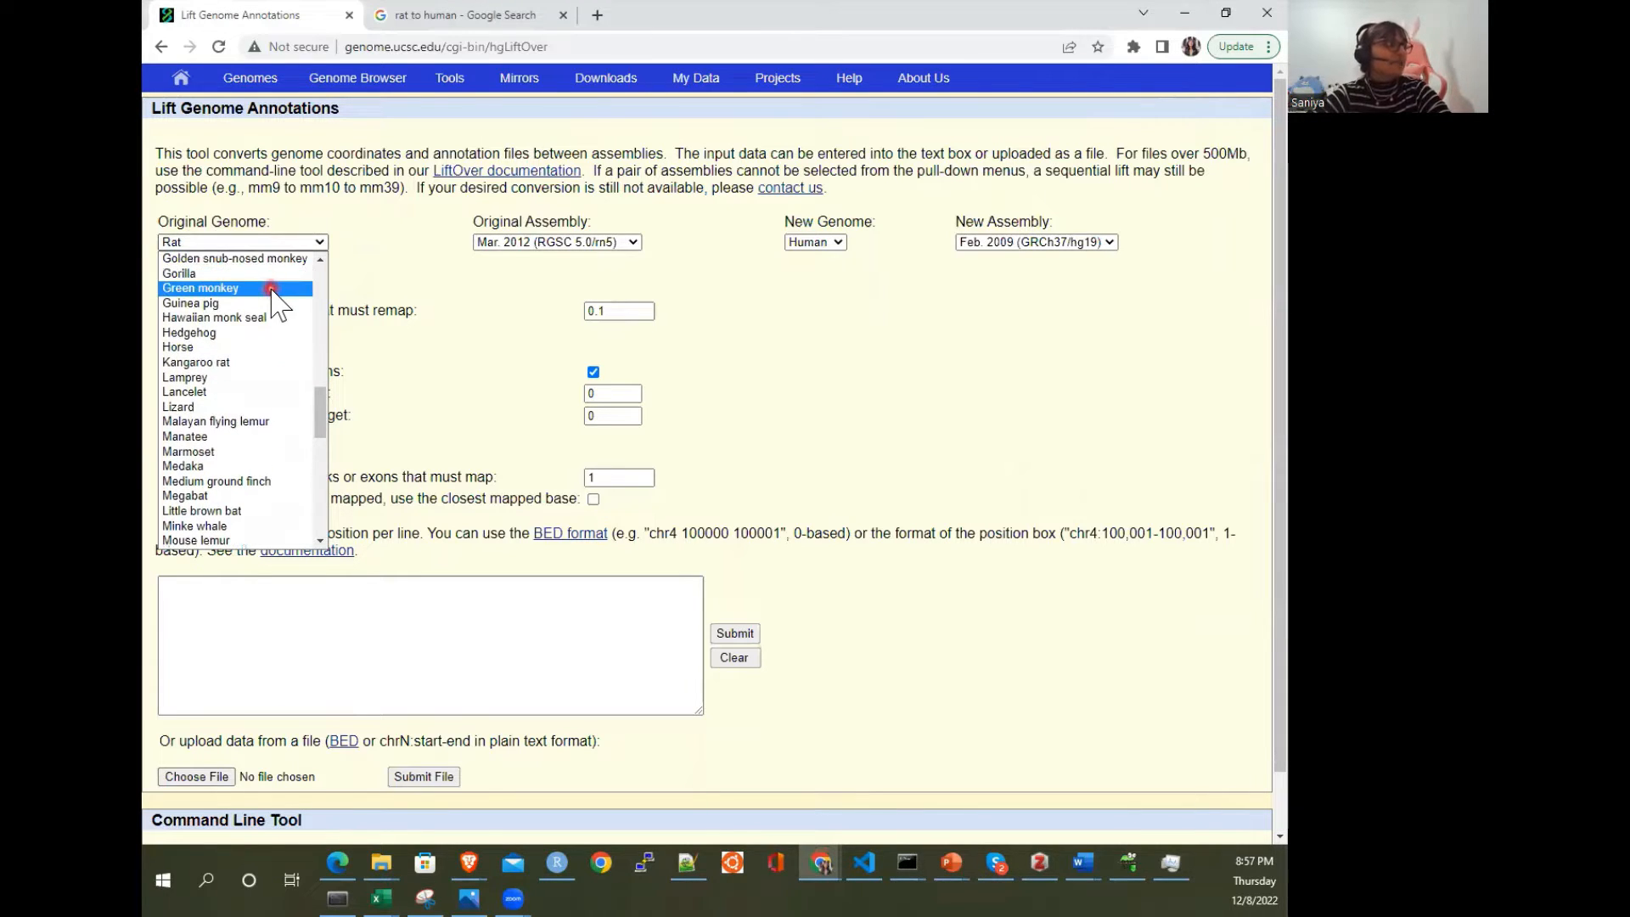
{"action": "scroll", "coordinate": [259, 284], "scroll_direction": "up", "scroll_amount": 4}
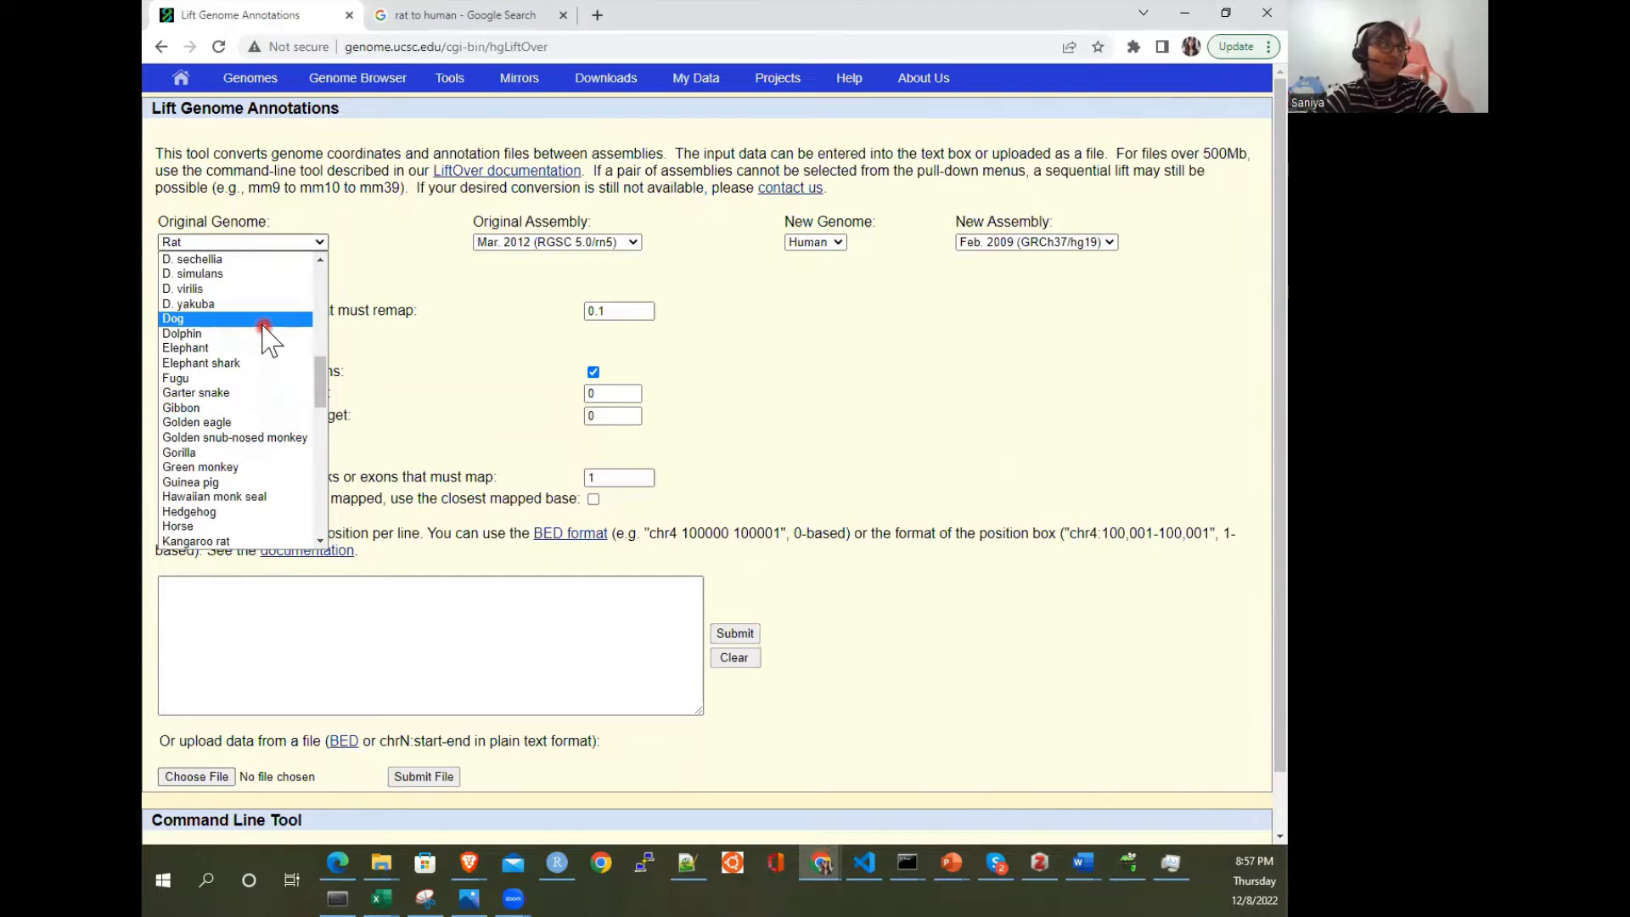
{"action": "scroll", "coordinate": [254, 327], "scroll_direction": "up", "scroll_amount": 4}
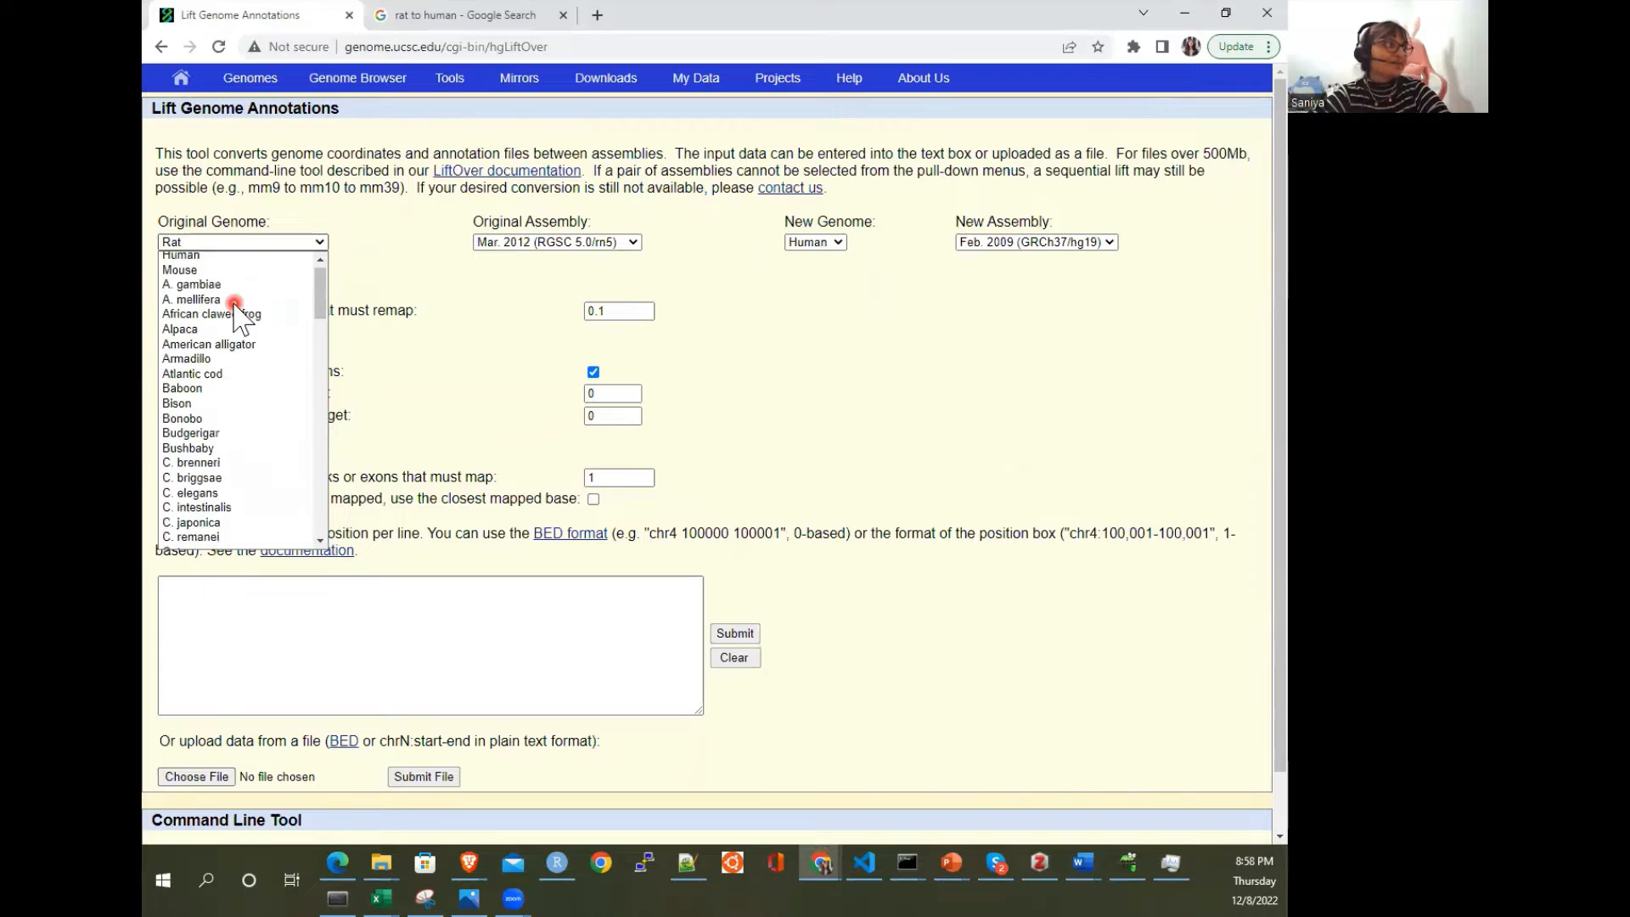
{"action": "scroll", "coordinate": [242, 320], "scroll_direction": "up", "scroll_amount": 5}
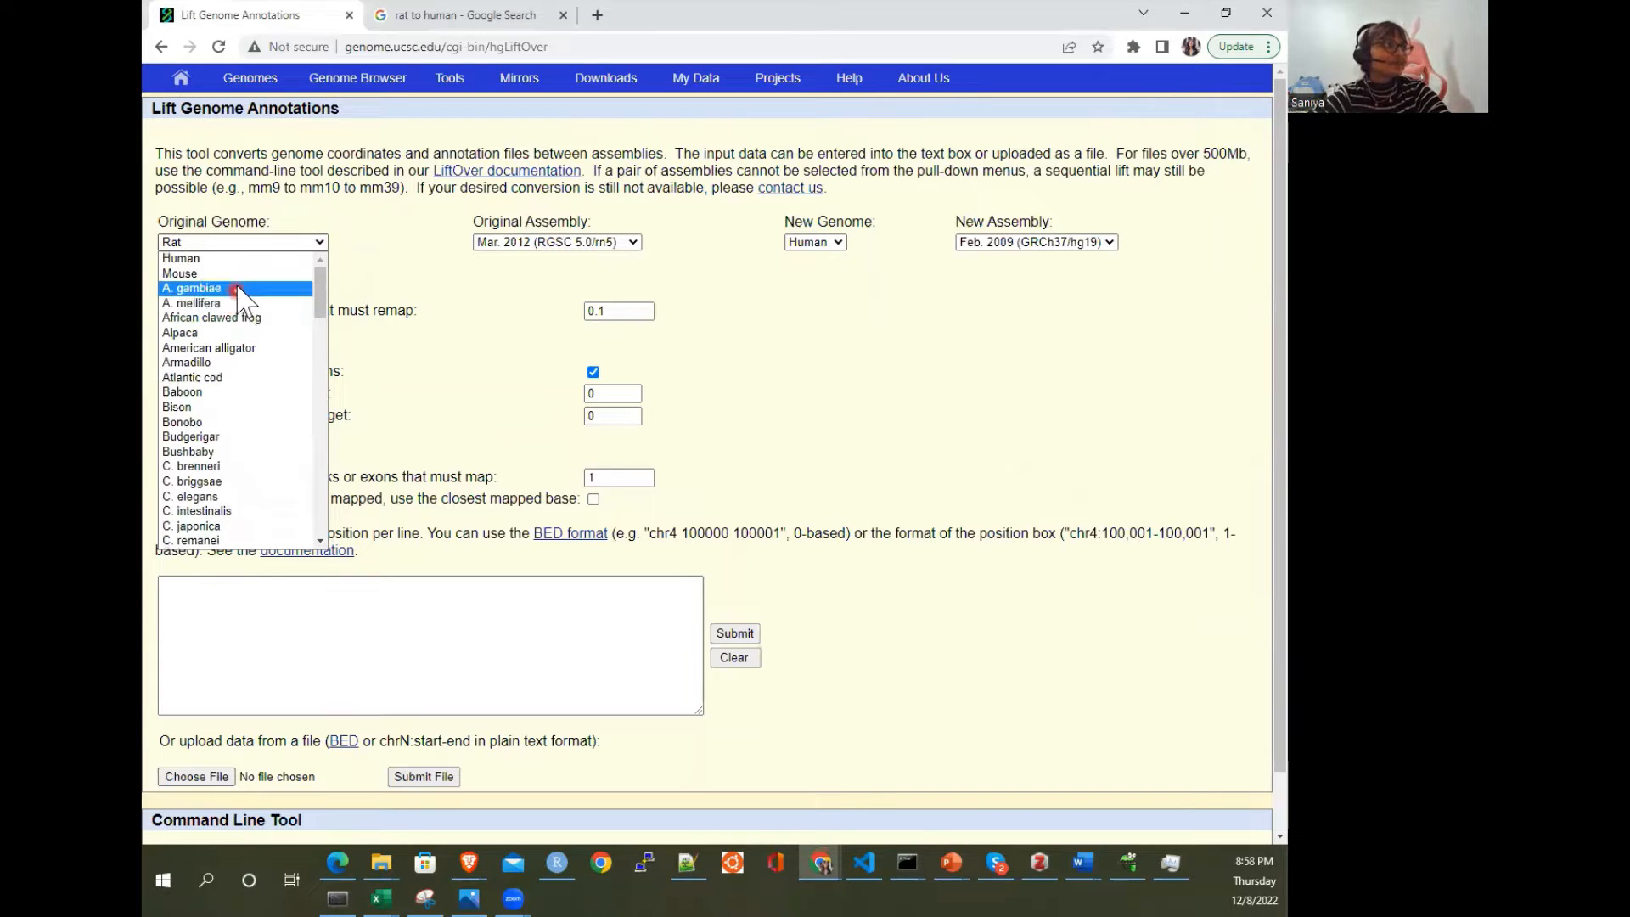
{"action": "left_click", "coordinate": [238, 260]}
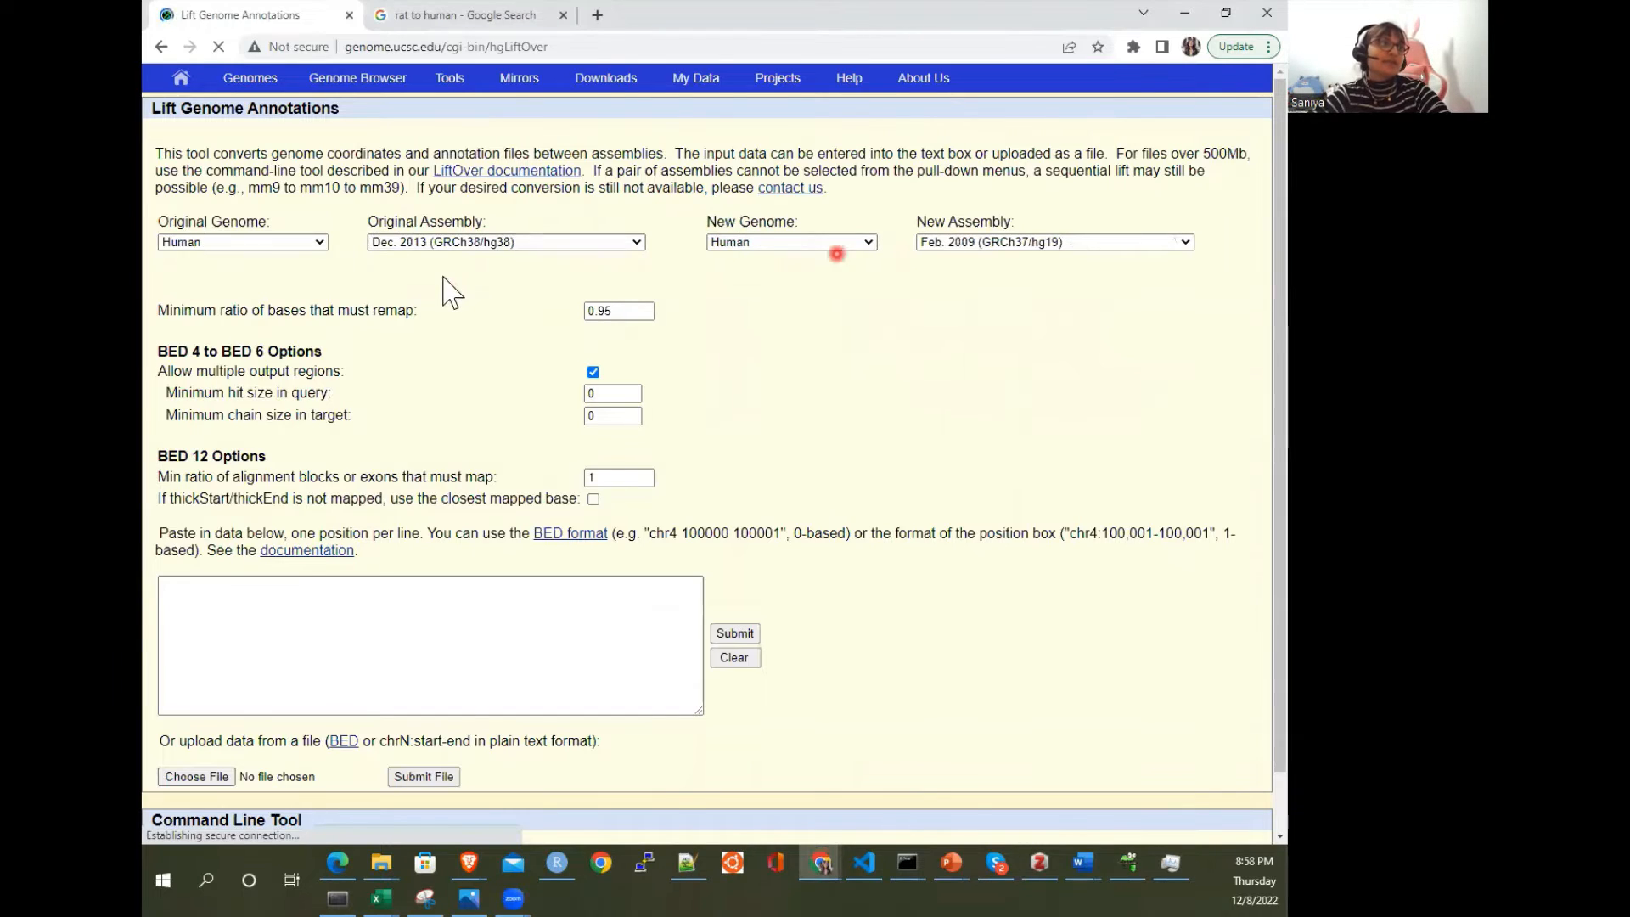
Step: Set the original genome to Rat and the original assembly to Mar. 2012 (RGSC 5.0/rn5)
{"action": "left_click", "coordinate": [297, 238]}
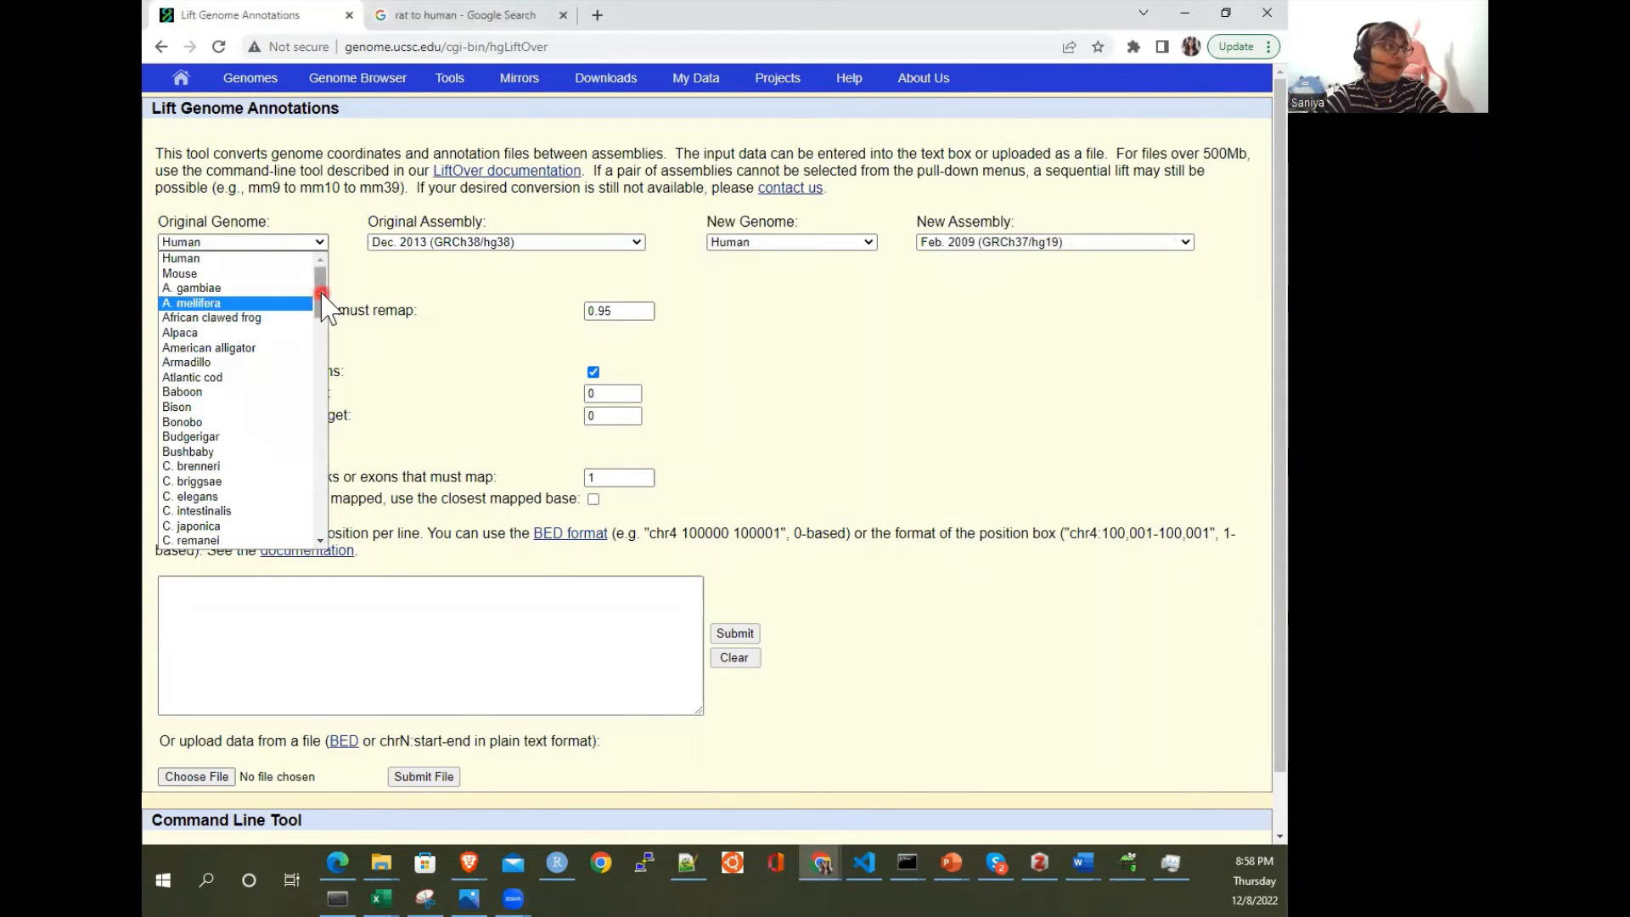
{"action": "left_click_drag", "start_coordinate": [321, 265], "coordinate": [330, 482]}
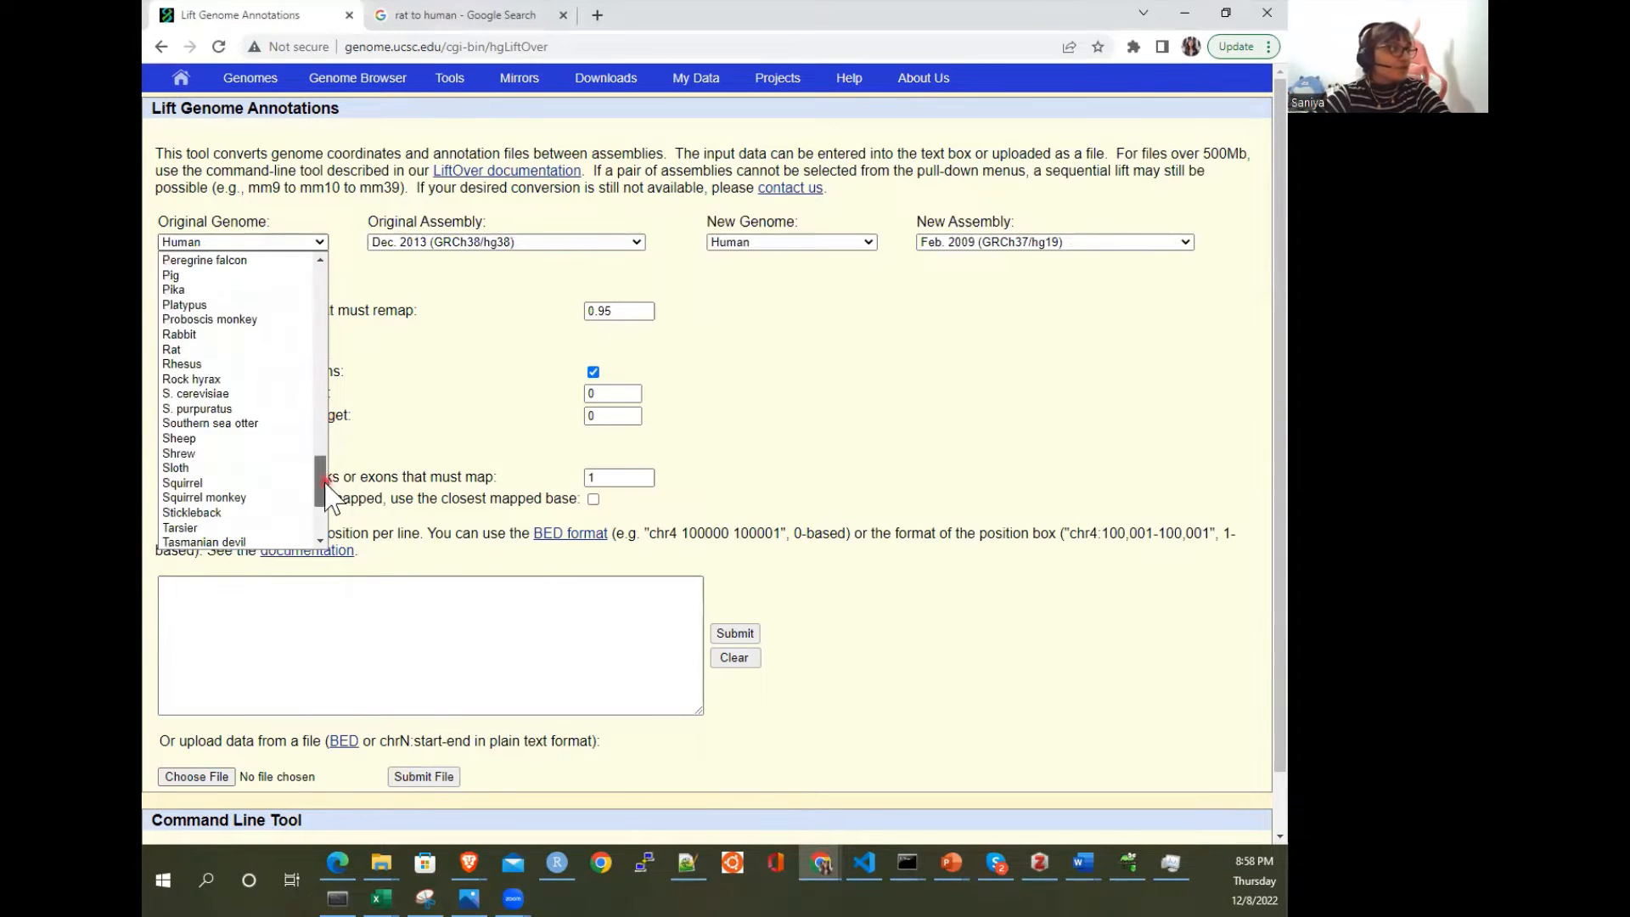
{"action": "left_click", "coordinate": [259, 350]}
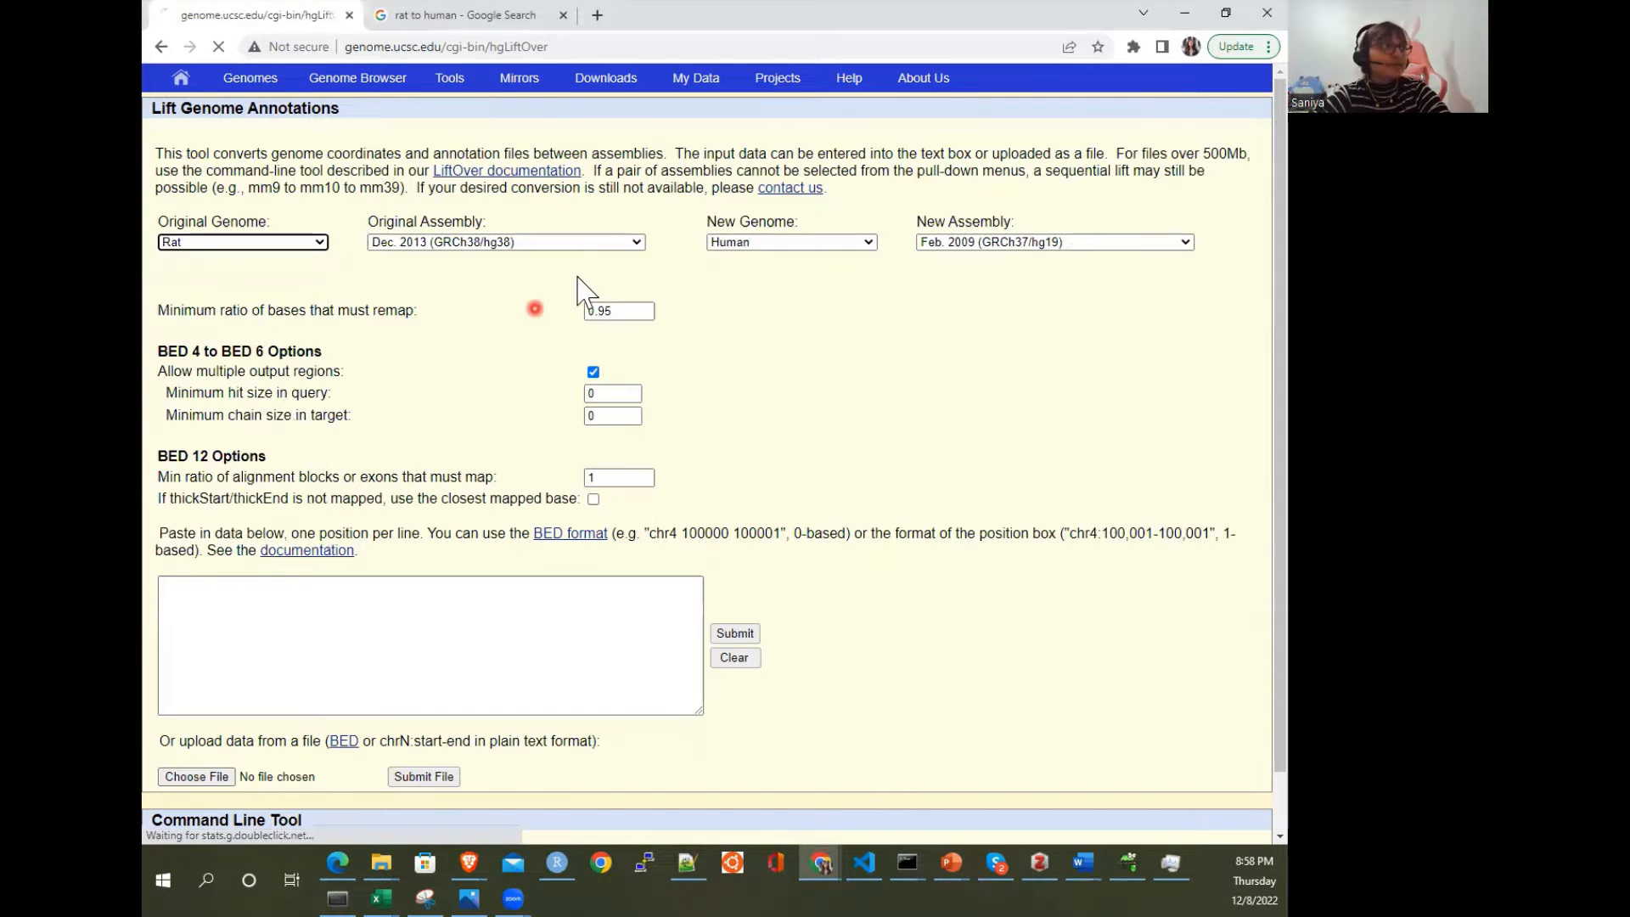
{"action": "left_click", "coordinate": [582, 244]}
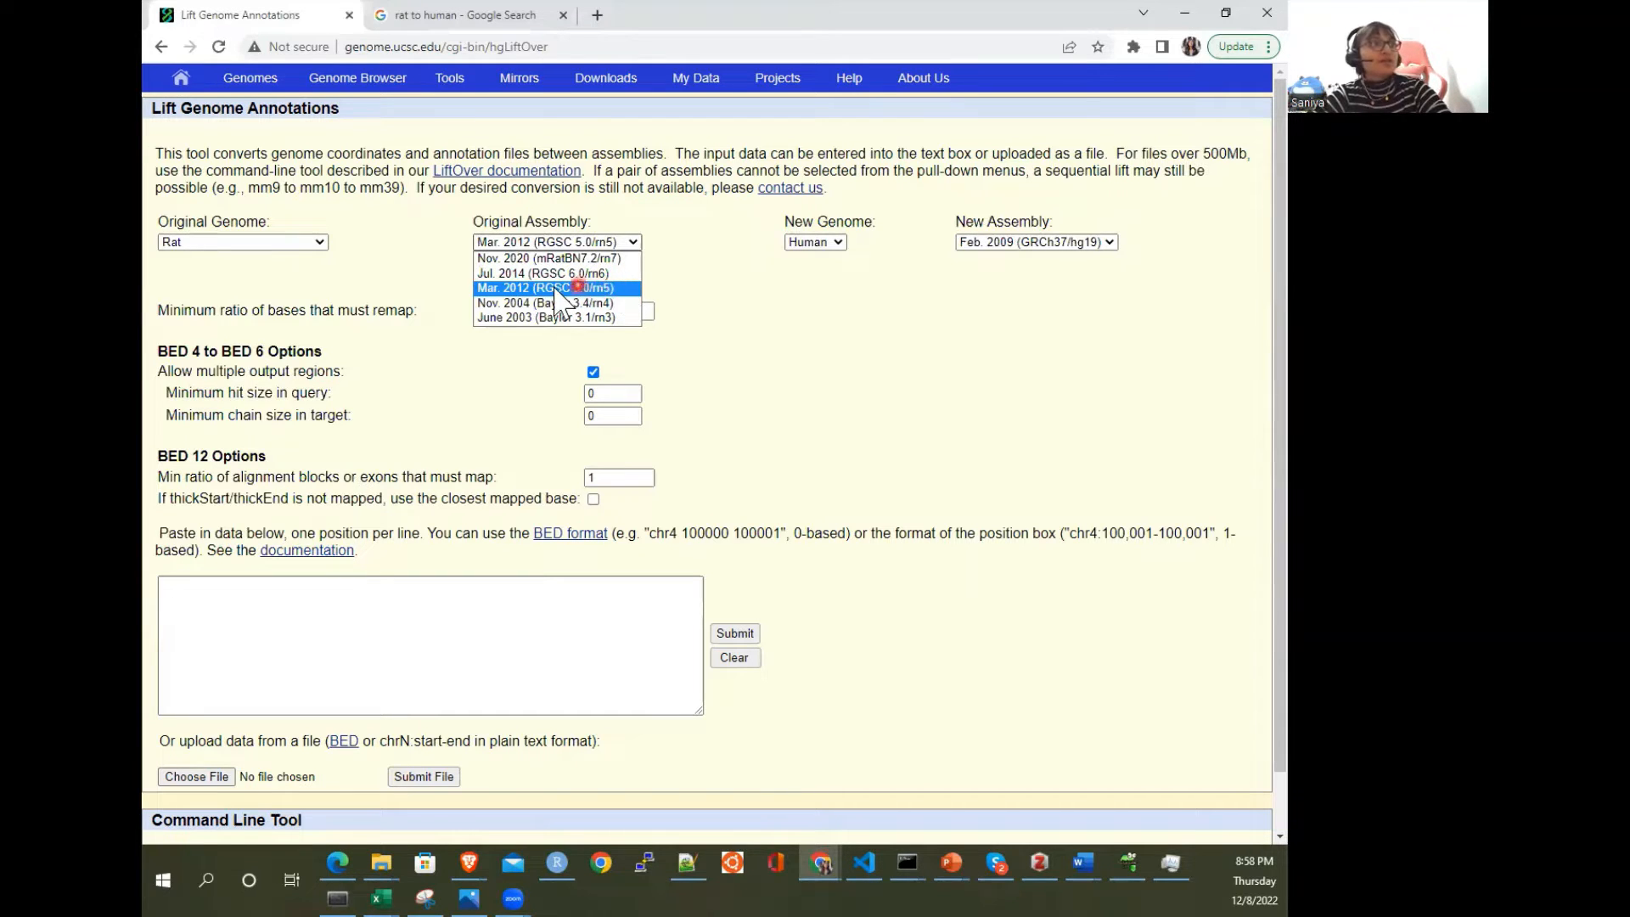
{"action": "left_click", "coordinate": [598, 288]}
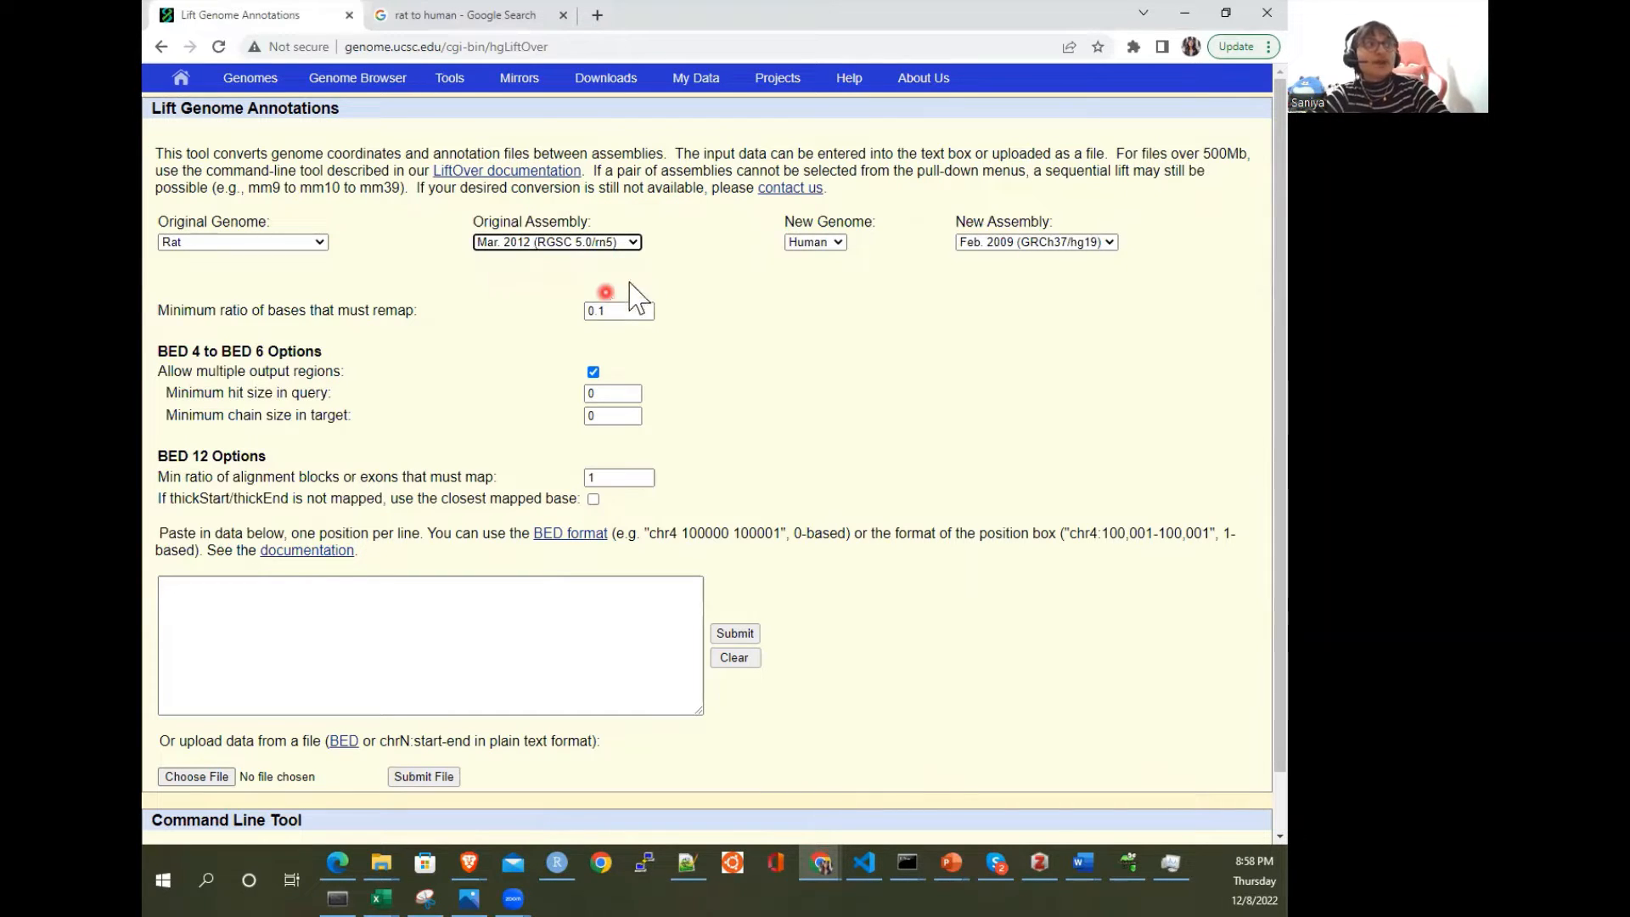
{"action": "left_click", "coordinate": [728, 296]}
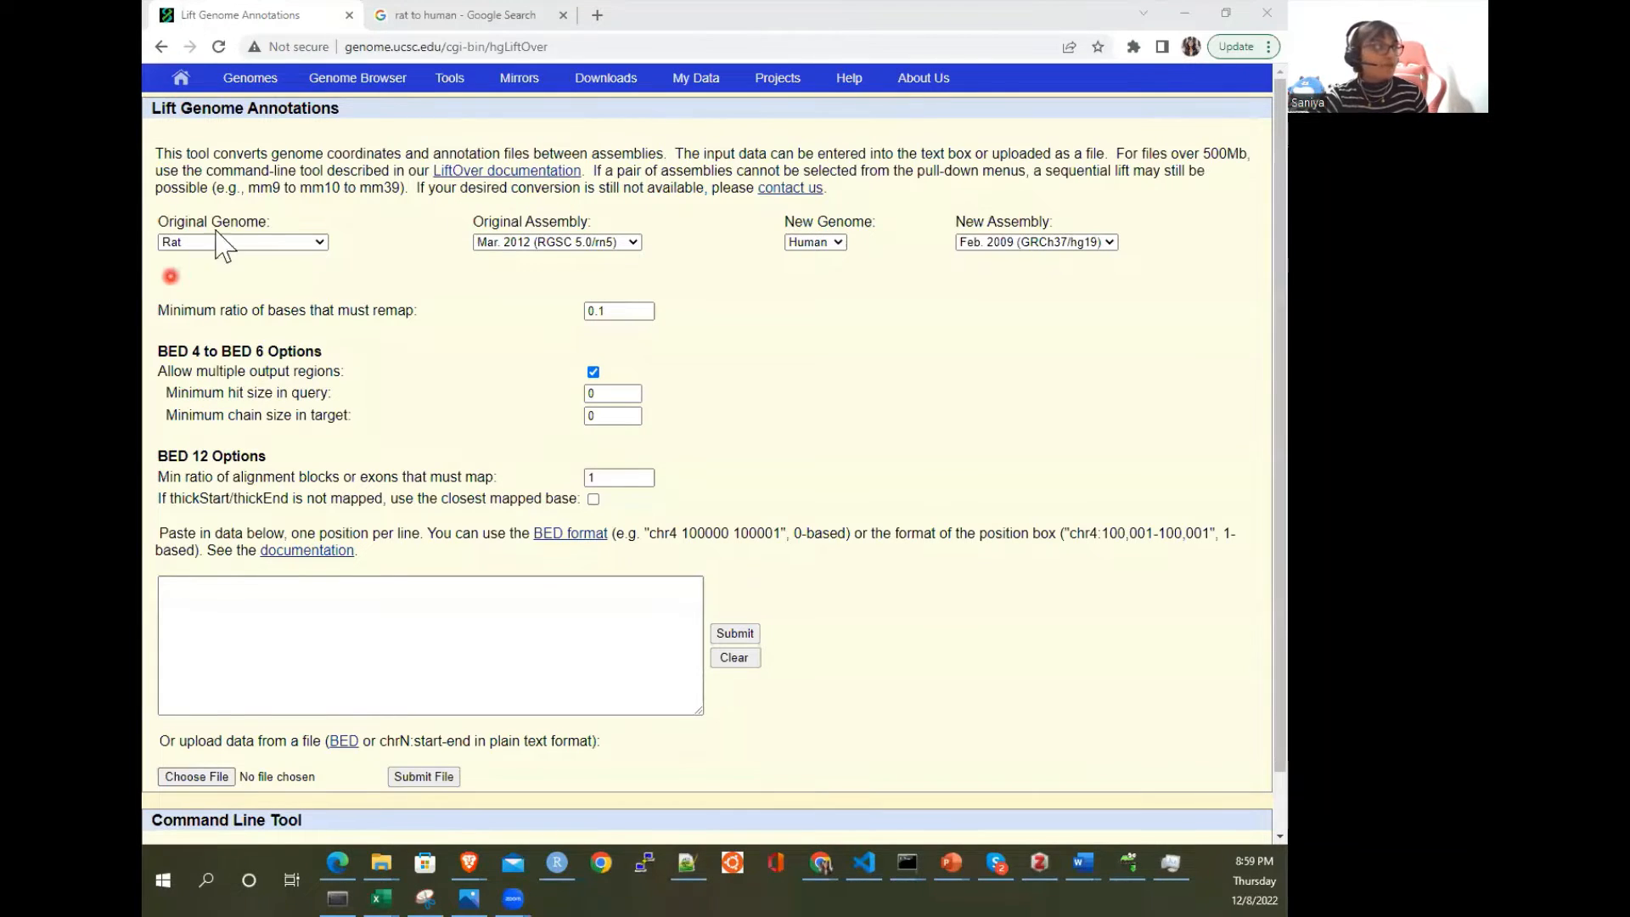
Step: Try Chimp and Rat as the new genome, review the assemblies offered for Rat, and return the new genome to Human
{"action": "left_click", "coordinate": [820, 242]}
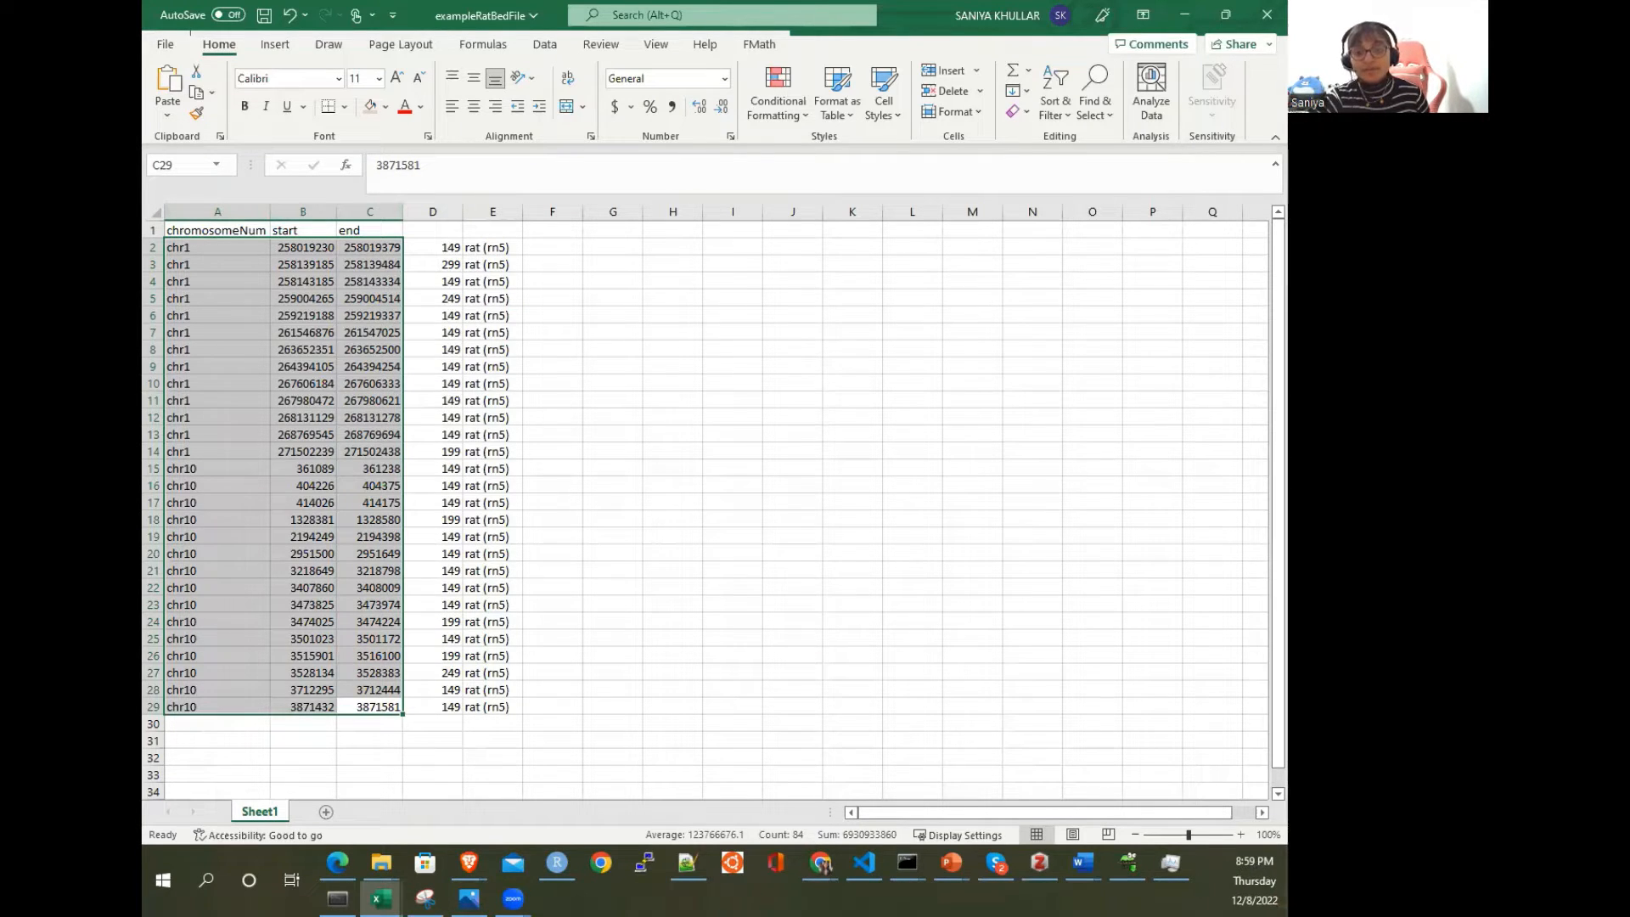
{"action": "key", "text": "alt+Tab"}
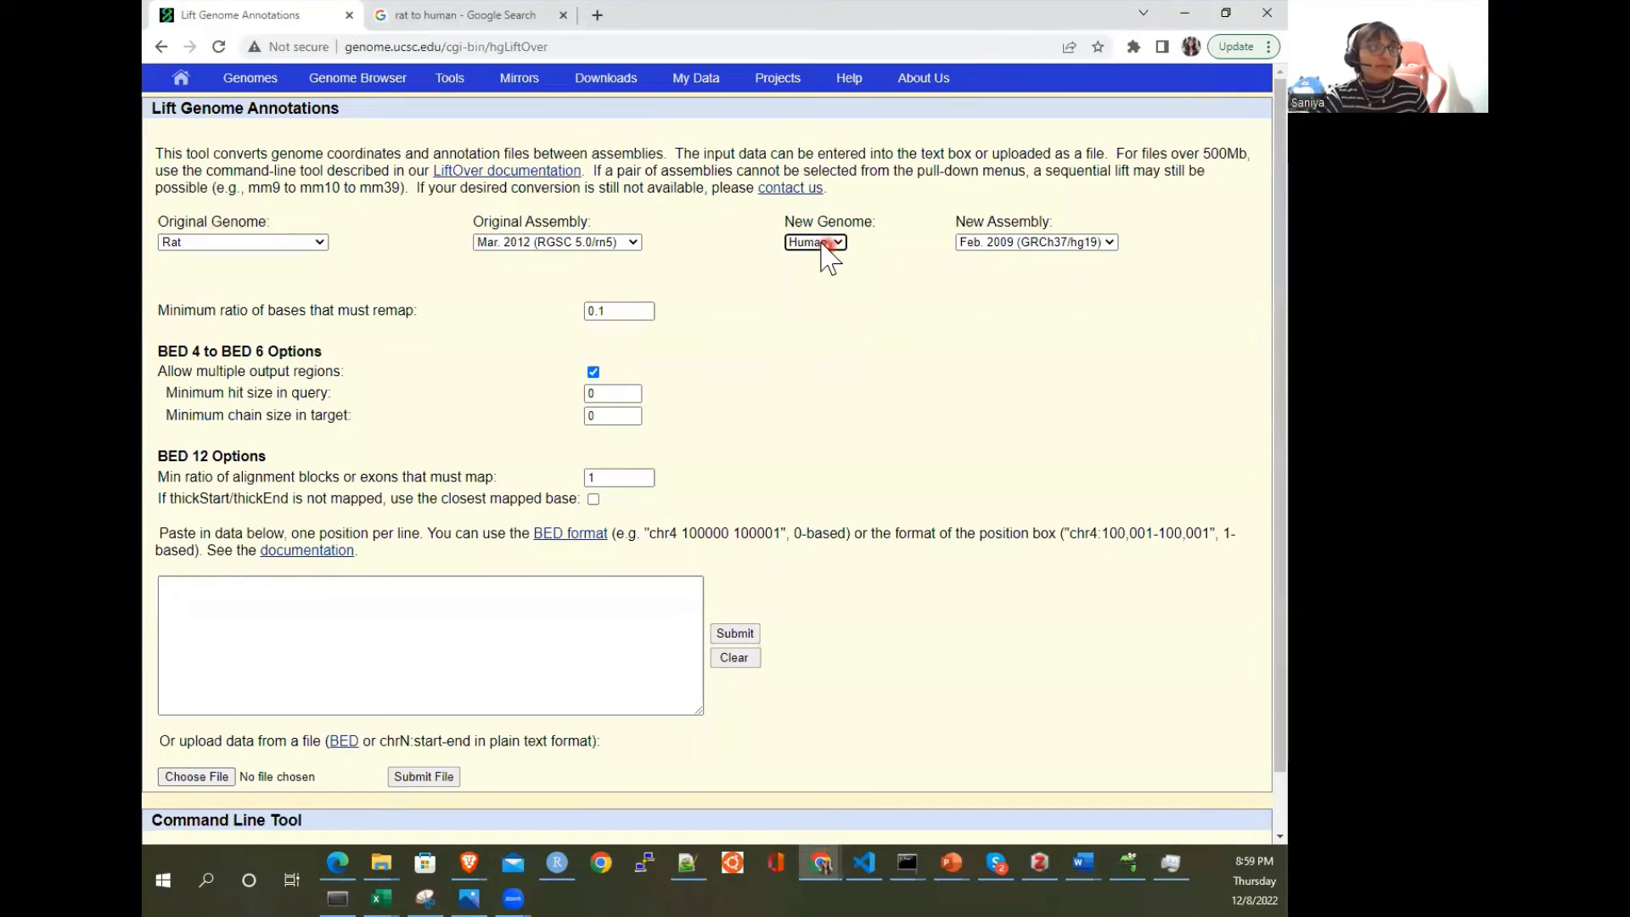
{"action": "left_click", "coordinate": [828, 245]}
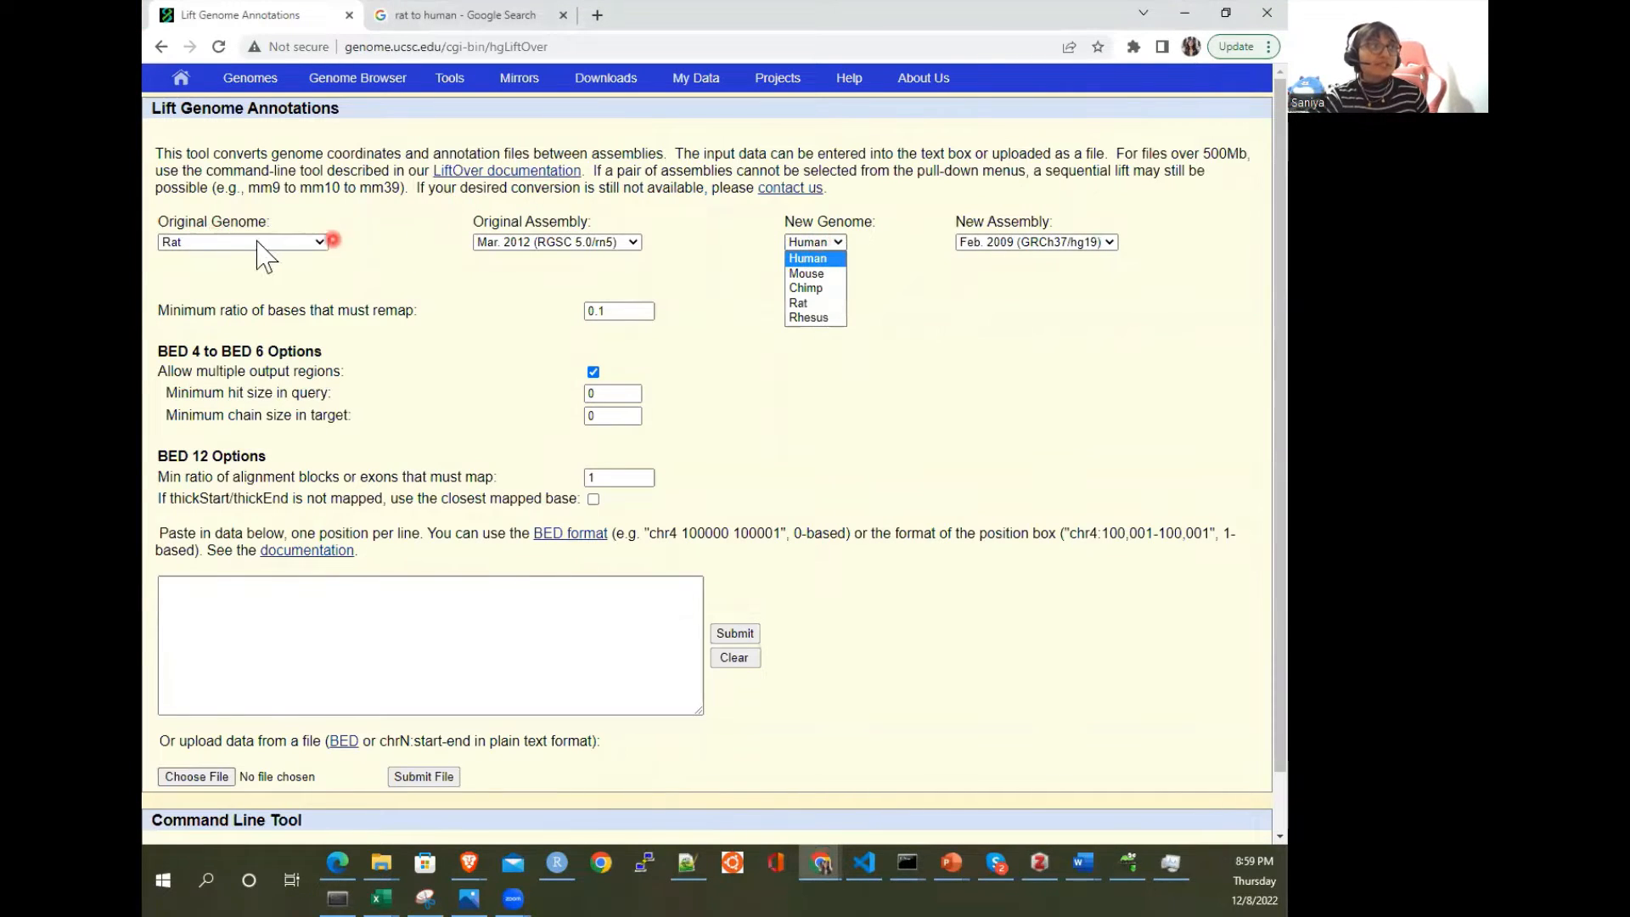
{"action": "left_click", "coordinate": [828, 288]}
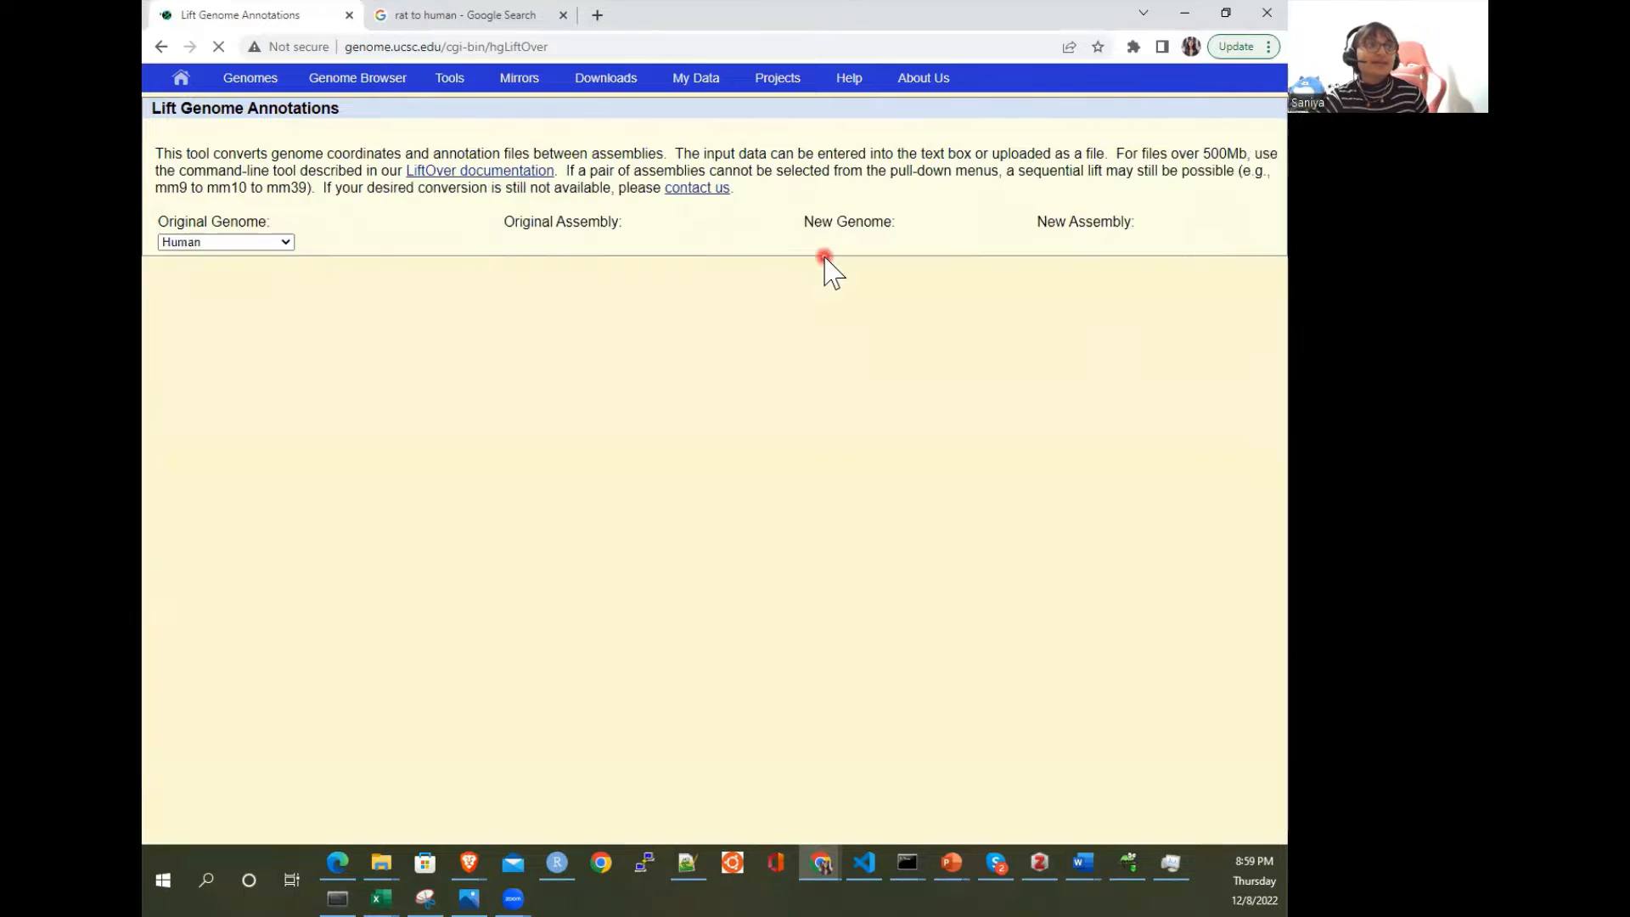
{"action": "left_click", "coordinate": [782, 242]}
{"action": "left_click", "coordinate": [775, 316]}
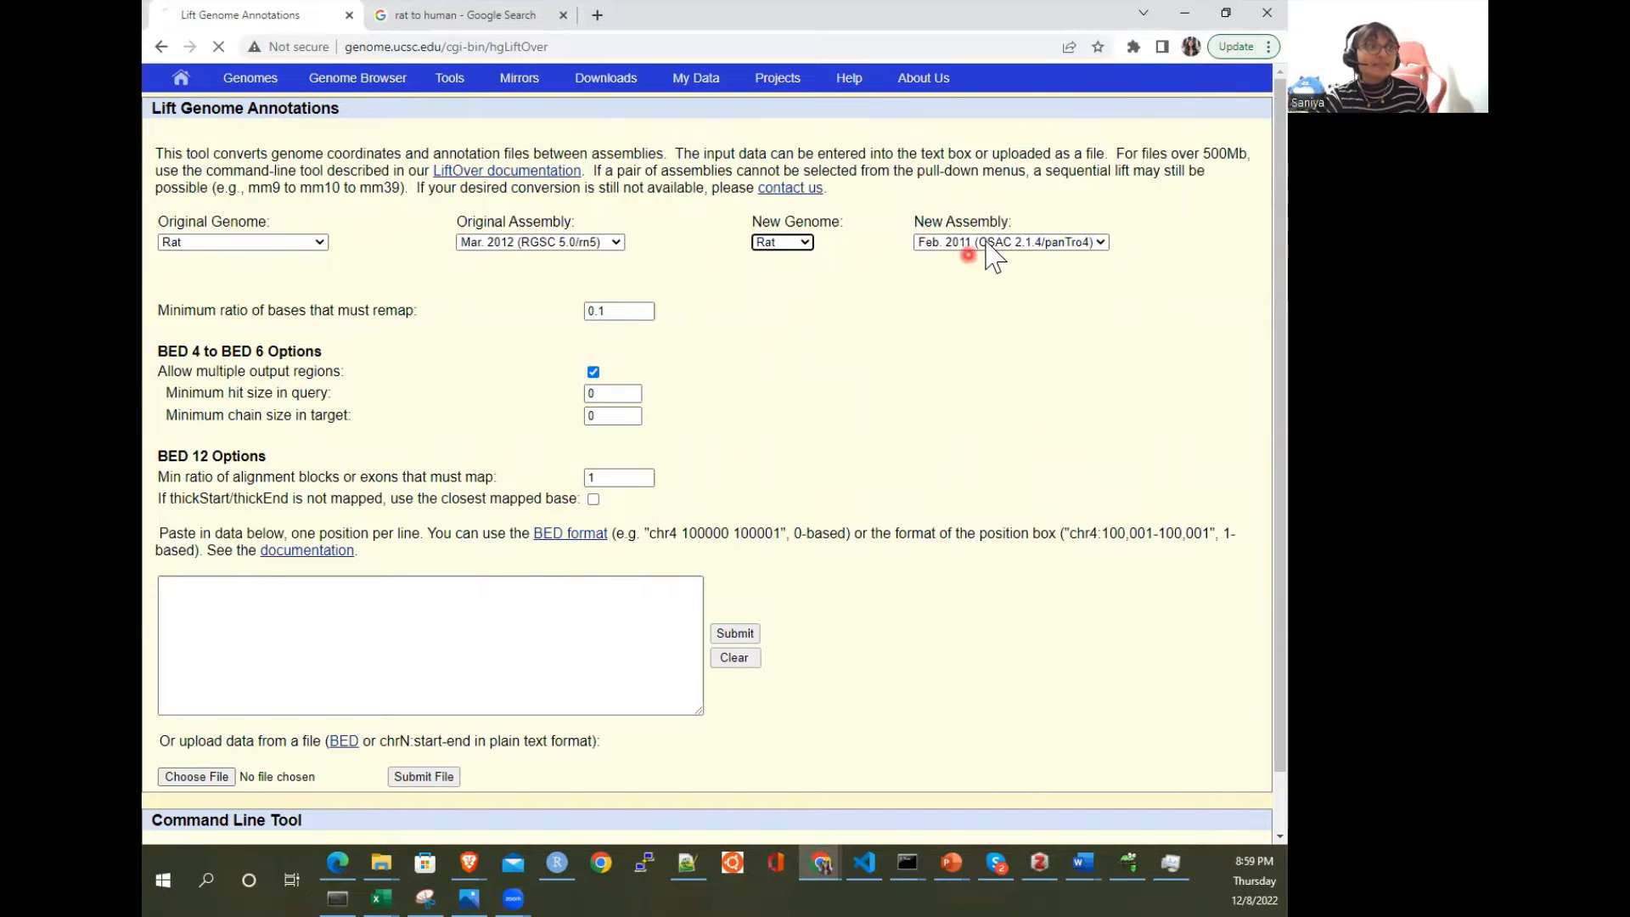
{"action": "left_click", "coordinate": [985, 242]}
{"action": "left_click", "coordinate": [985, 243]}
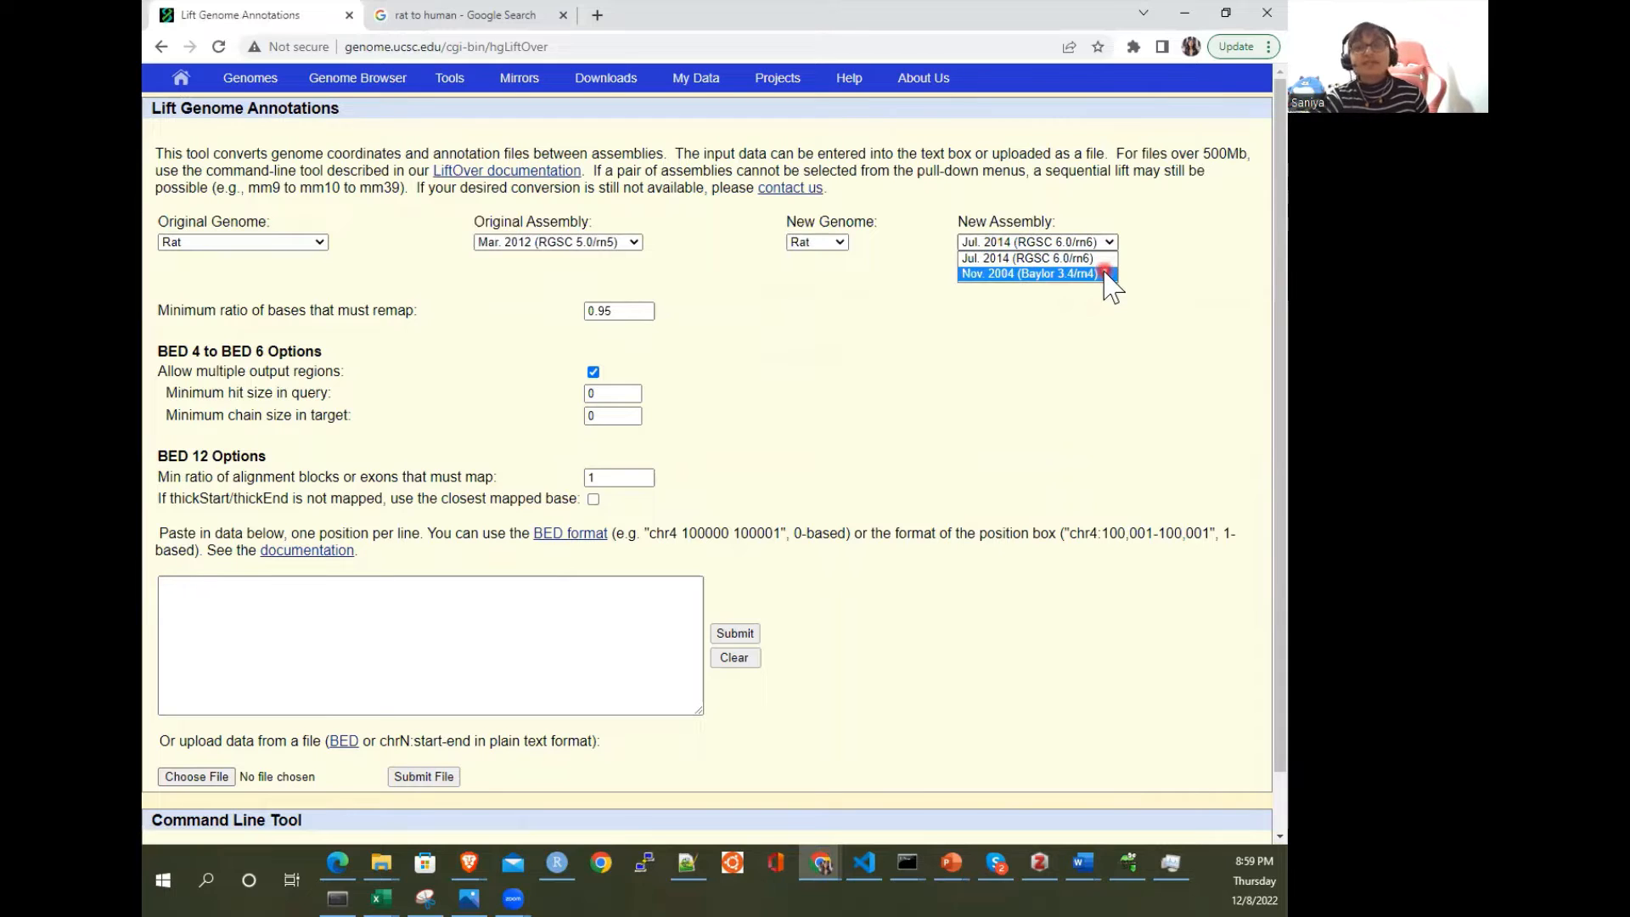
{"action": "left_click", "coordinate": [832, 243]}
{"action": "left_click", "coordinate": [815, 270]}
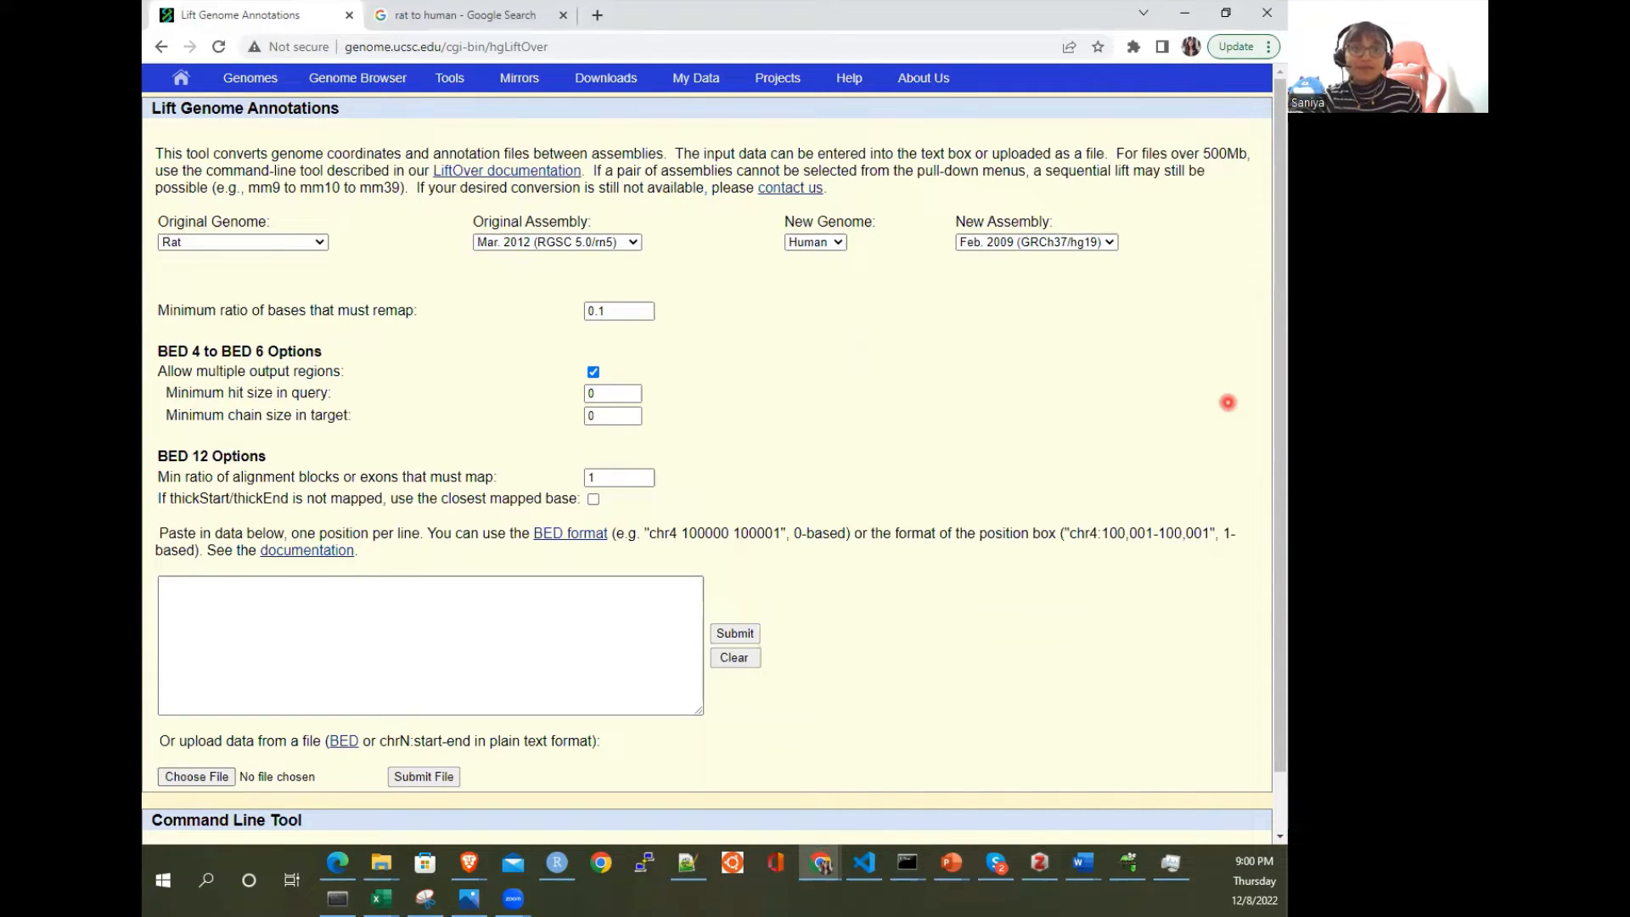
Step: Draw a curved arrow from the original genome to the new genome and show the assemblies offered for Human
{"action": "mouse_move", "coordinate": [270, 219]}
{"action": "left_mouse_down"}
{"action": "mouse_move", "coordinate": [378, 152]}
{"action": "mouse_move", "coordinate": [764, 204]}
{"action": "mouse_move", "coordinate": [788, 222]}
{"action": "mouse_move", "coordinate": [754, 227]}
{"action": "left_mouse_up"}
{"action": "left_click", "coordinate": [786, 206]}
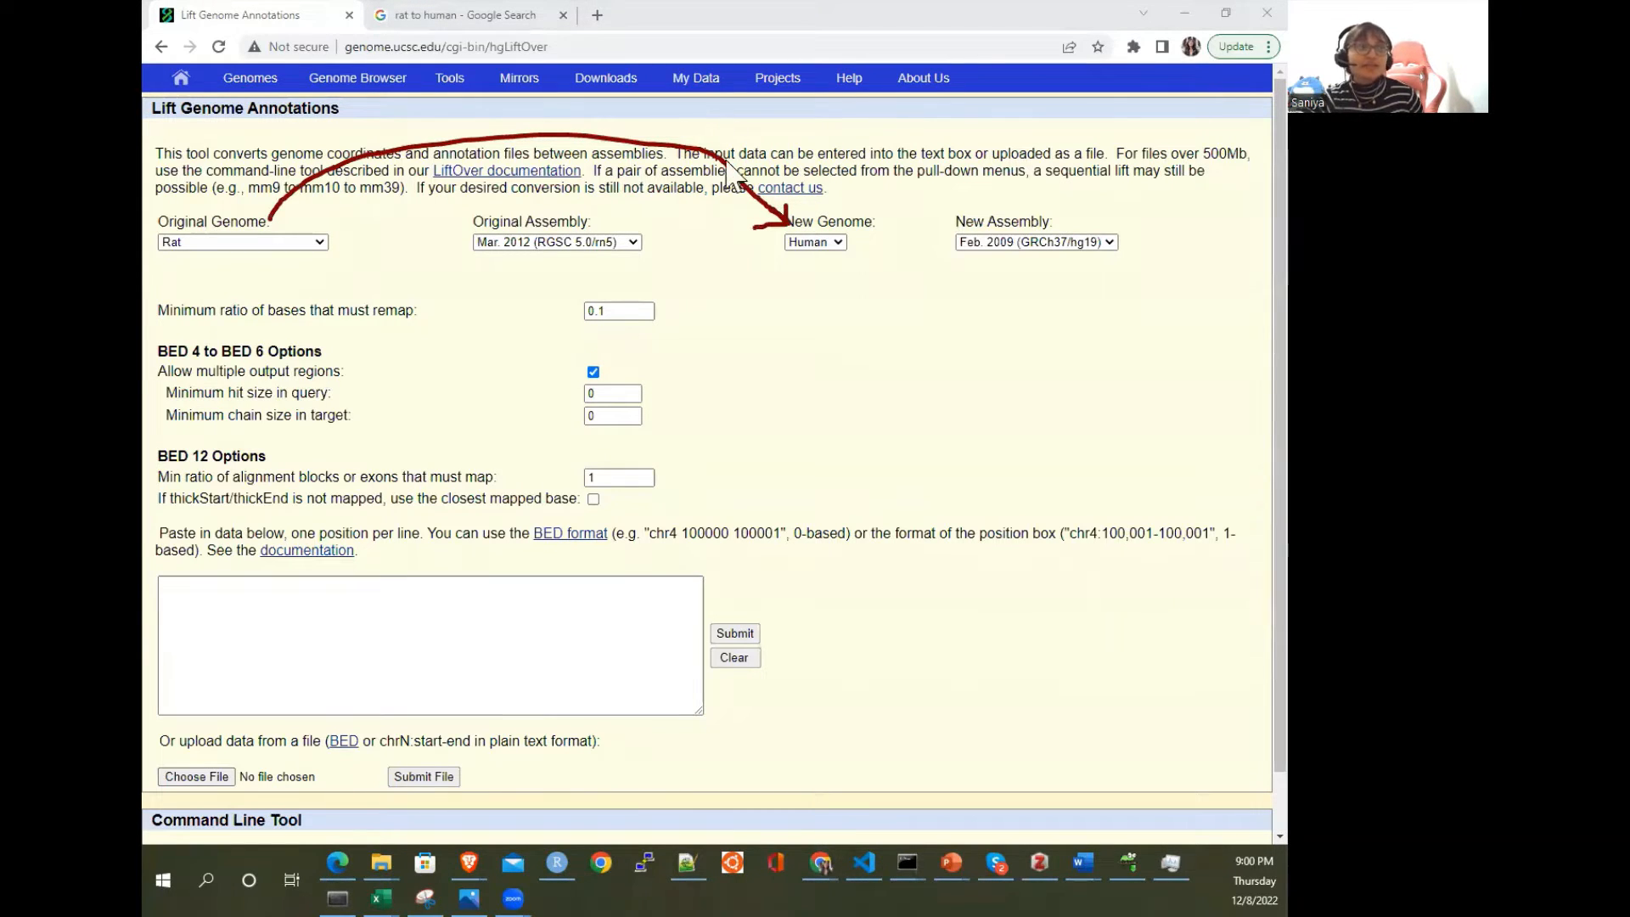
{"action": "left_click", "coordinate": [1032, 243]}
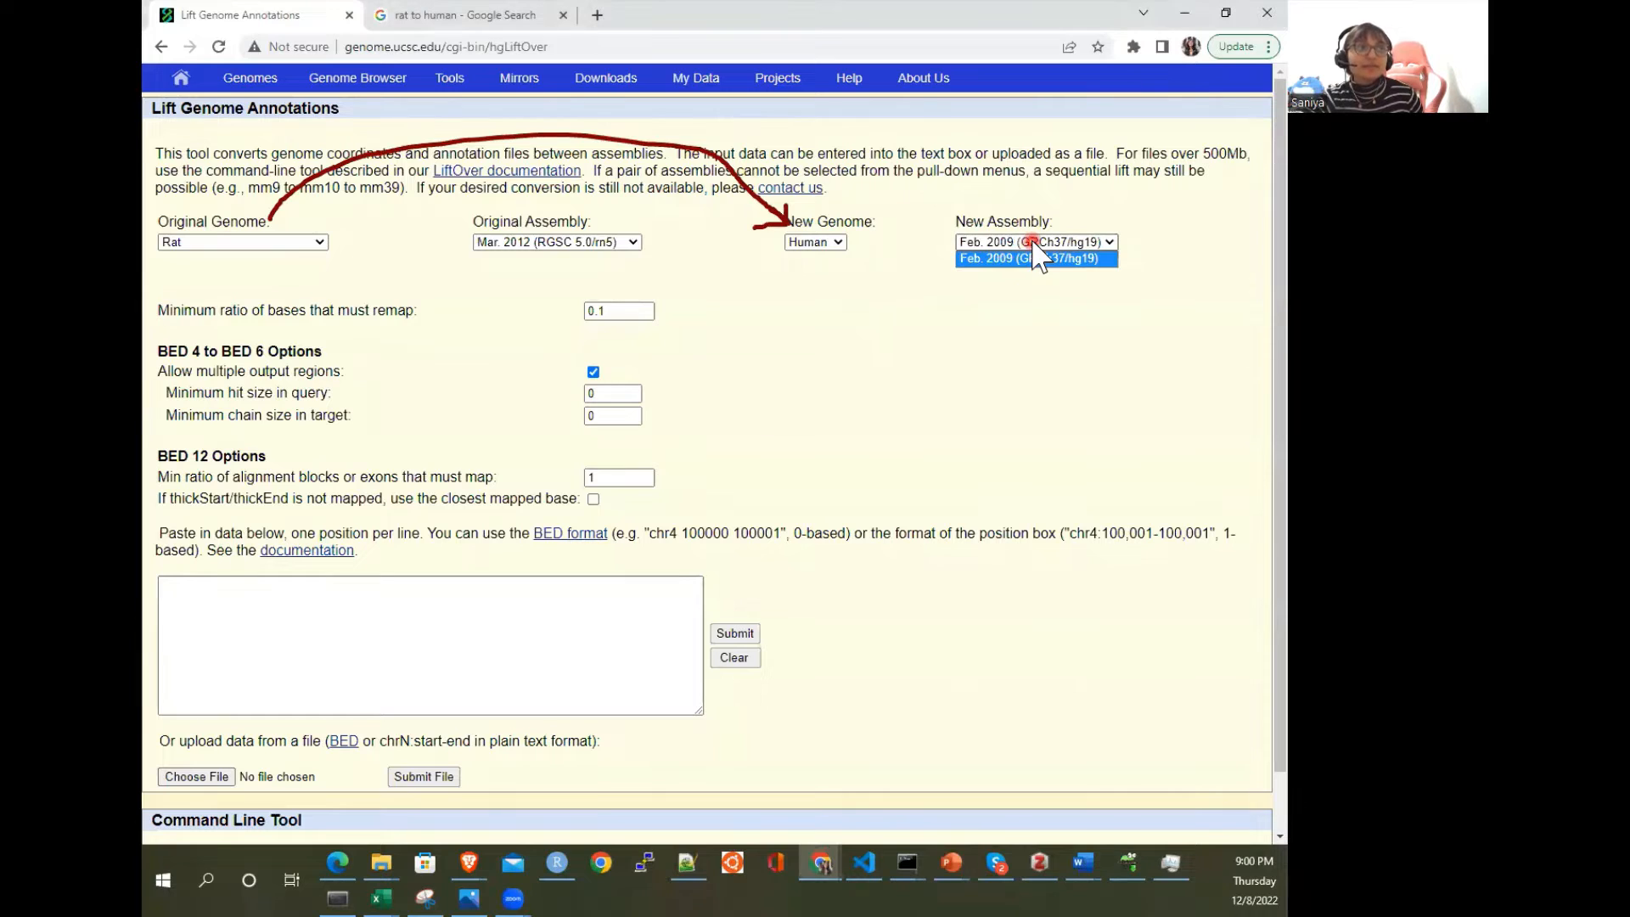
Step: Set the original genome to Human and the original assembly to Feb. 2009 (GRCh37/hg19)
{"action": "left_click", "coordinate": [1108, 285]}
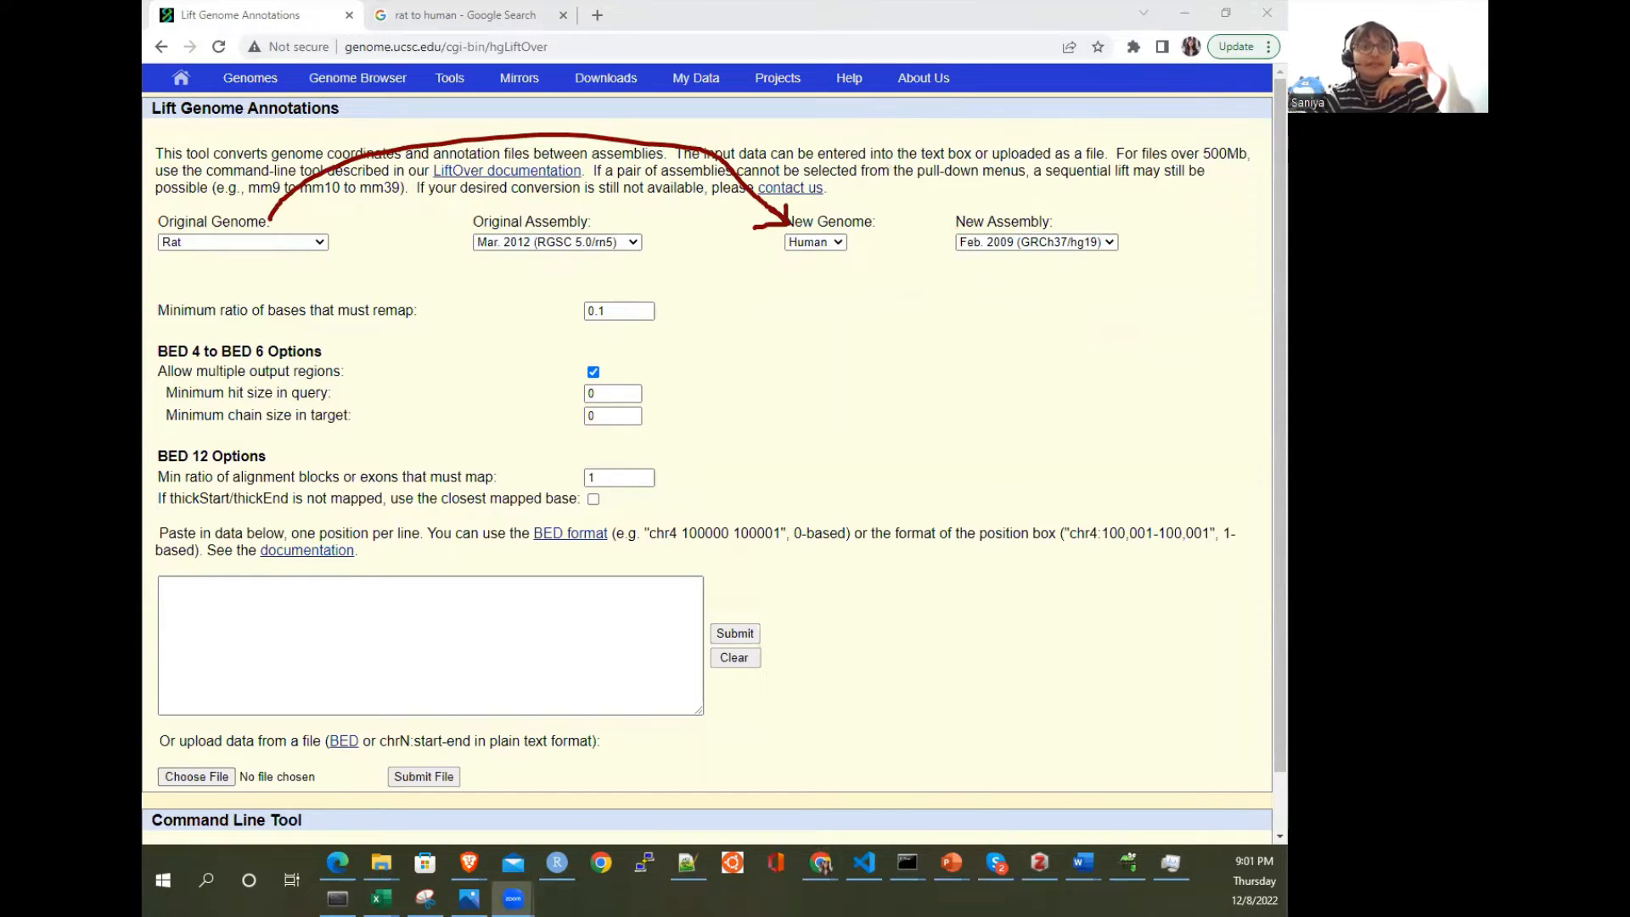
{"action": "left_click", "coordinate": [307, 239]}
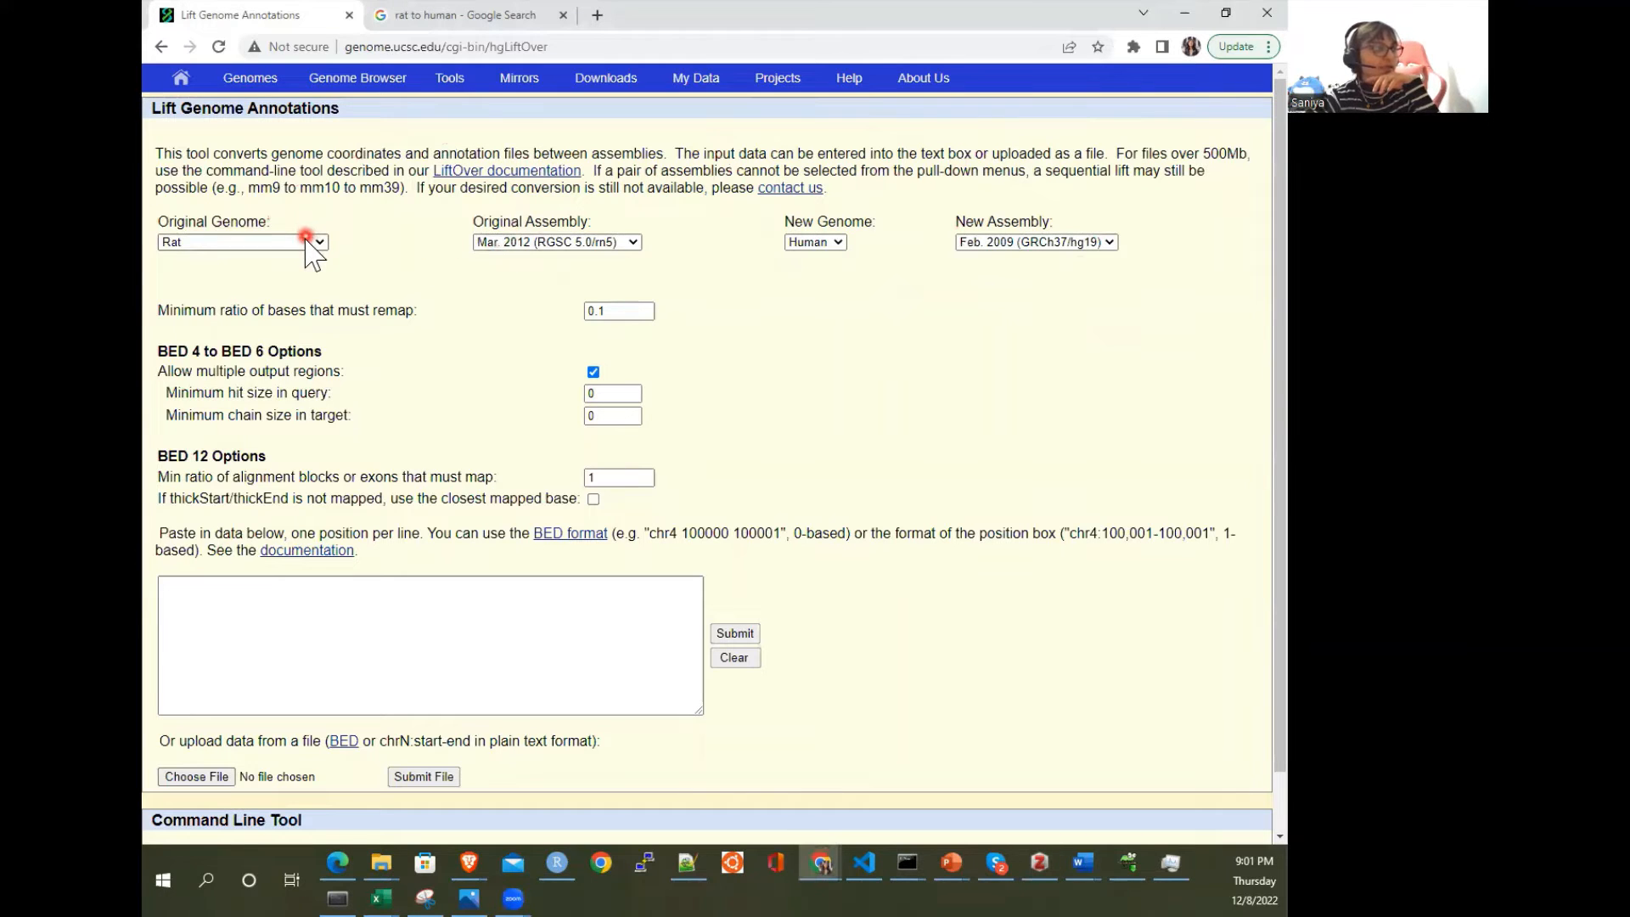
{"action": "left_click_drag", "start_coordinate": [321, 446], "coordinate": [324, 216]}
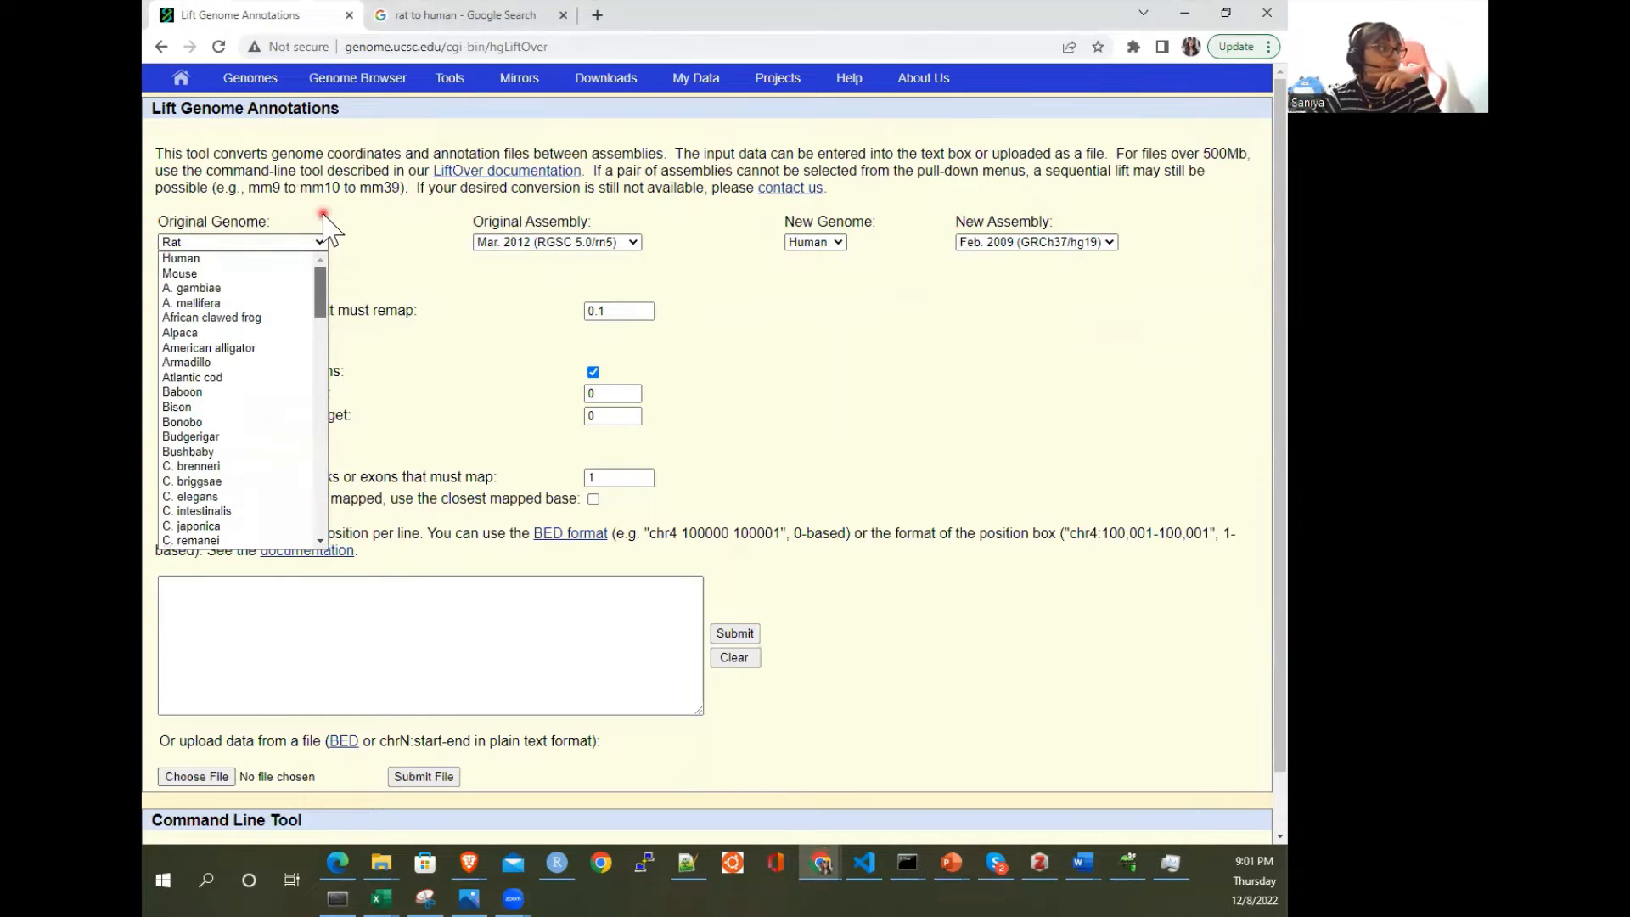
{"action": "left_click", "coordinate": [219, 258]}
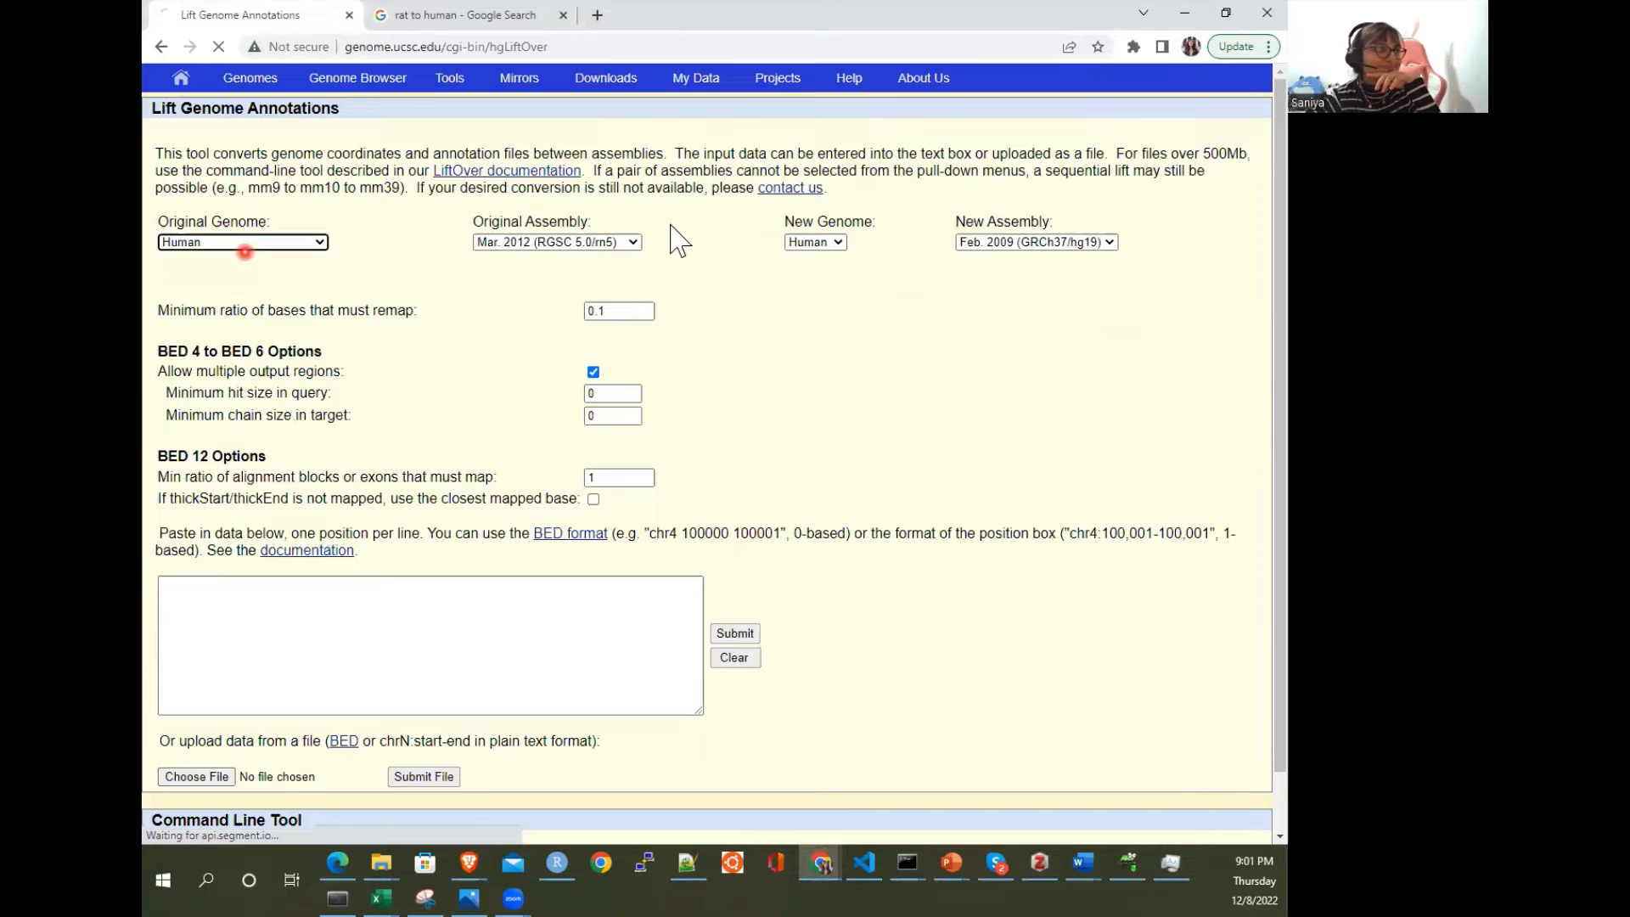
{"action": "left_click", "coordinate": [598, 243]}
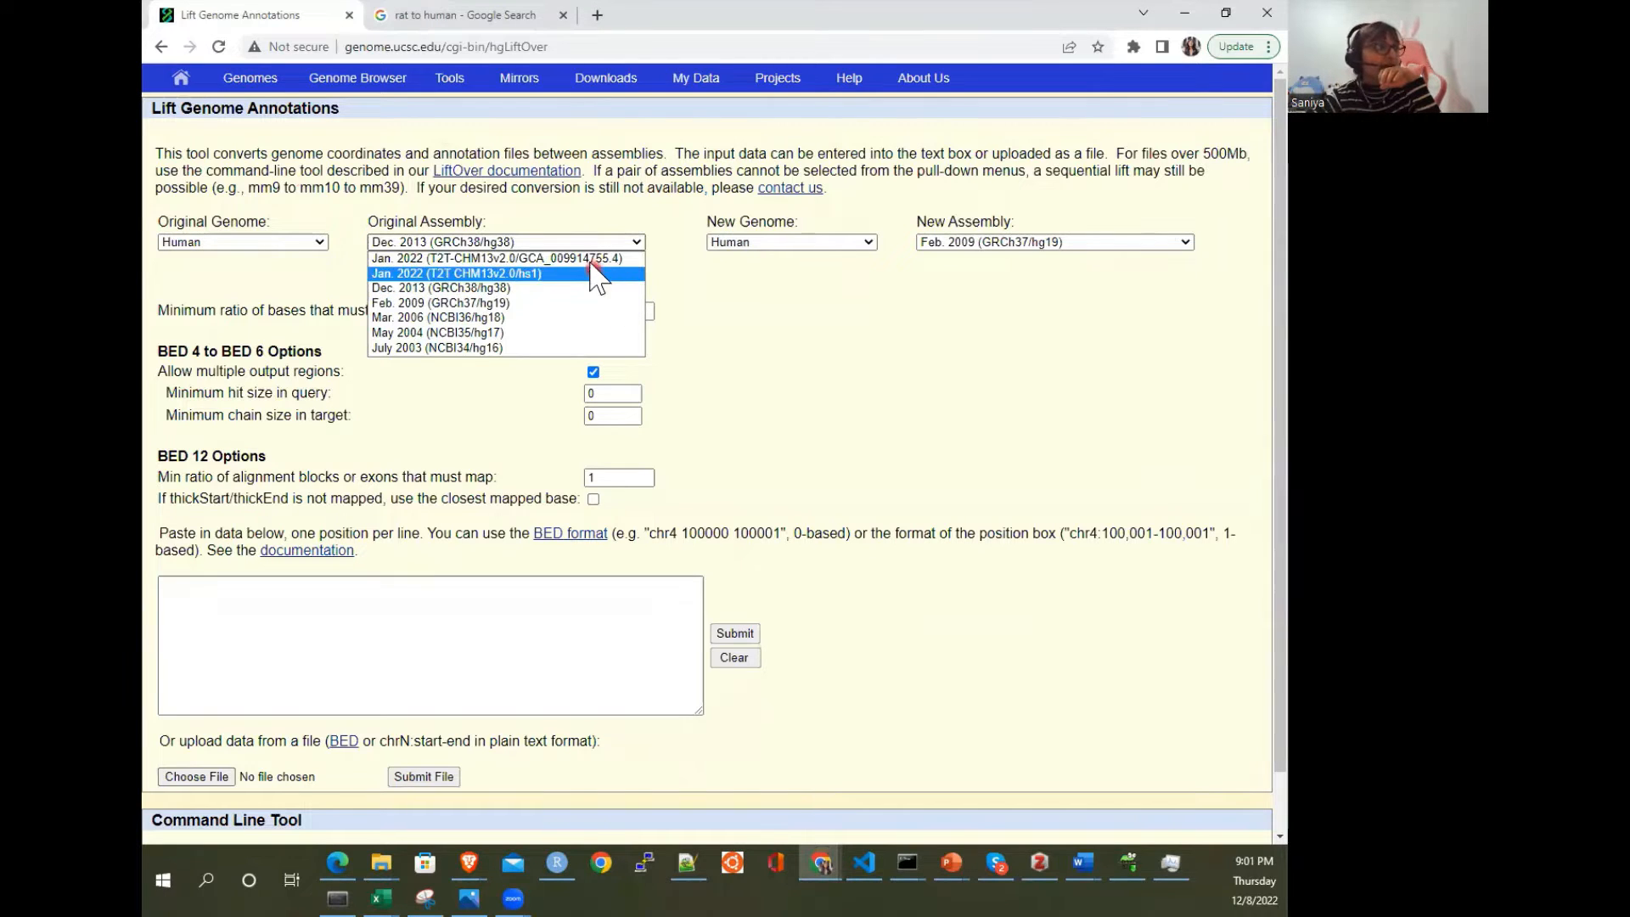
{"action": "left_click", "coordinate": [561, 304]}
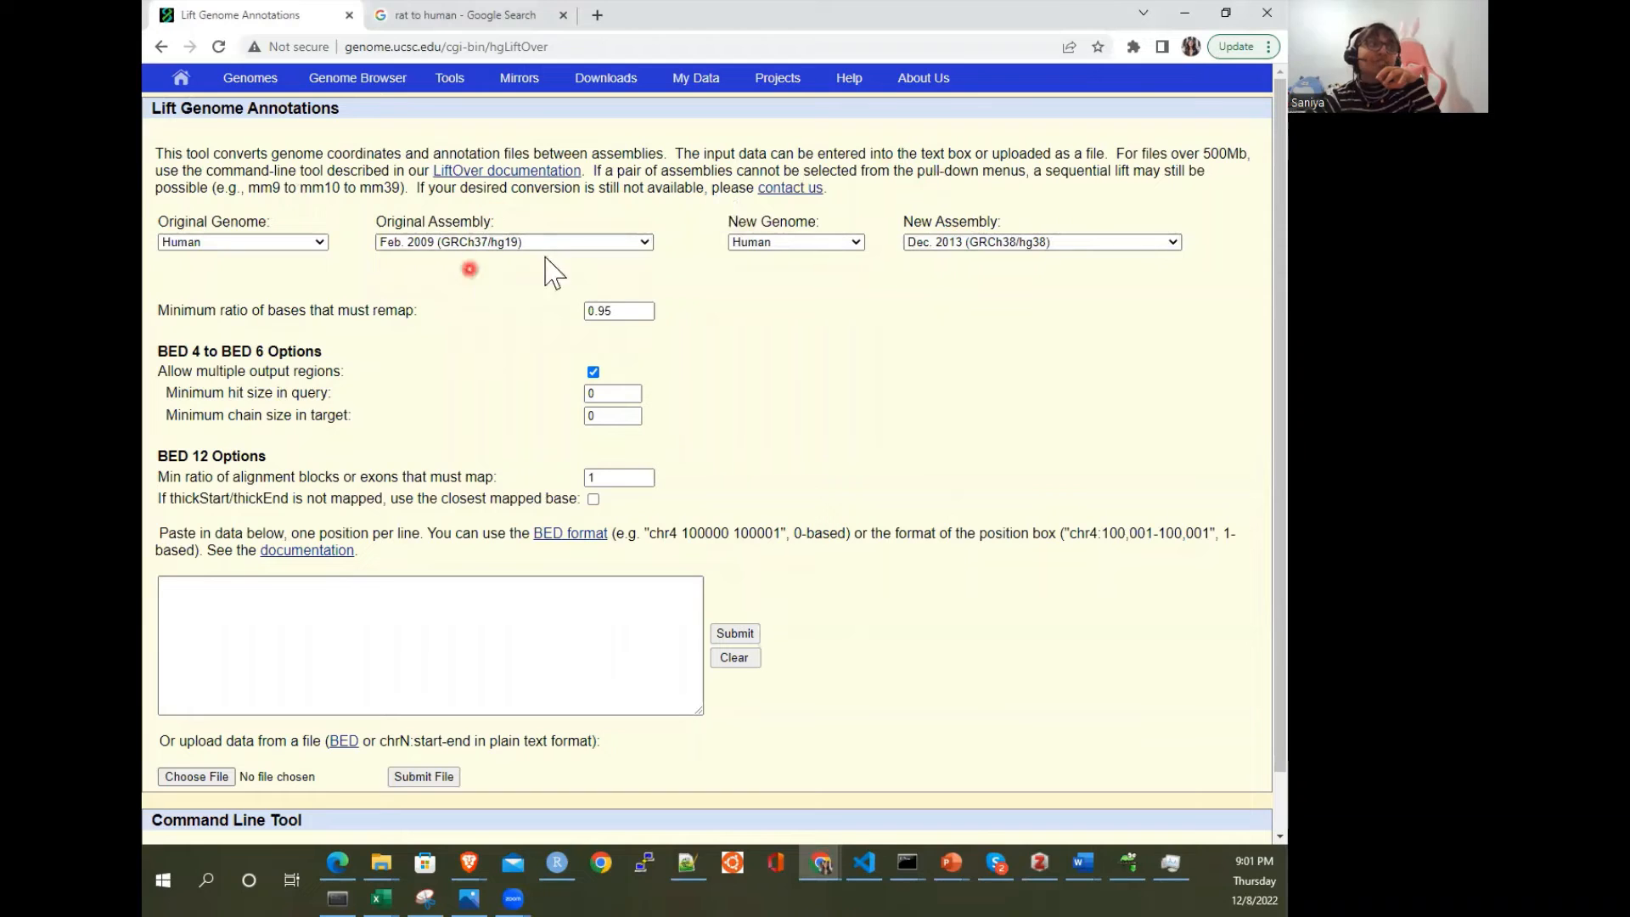
Step: Examine the Human hg19 original assembly and the new assemblies offered for it, keeping Dec. 2013 (GRCh38/hg38)
{"action": "scroll", "coordinate": [493, 219], "scroll_direction": "up", "scroll_amount": 5}
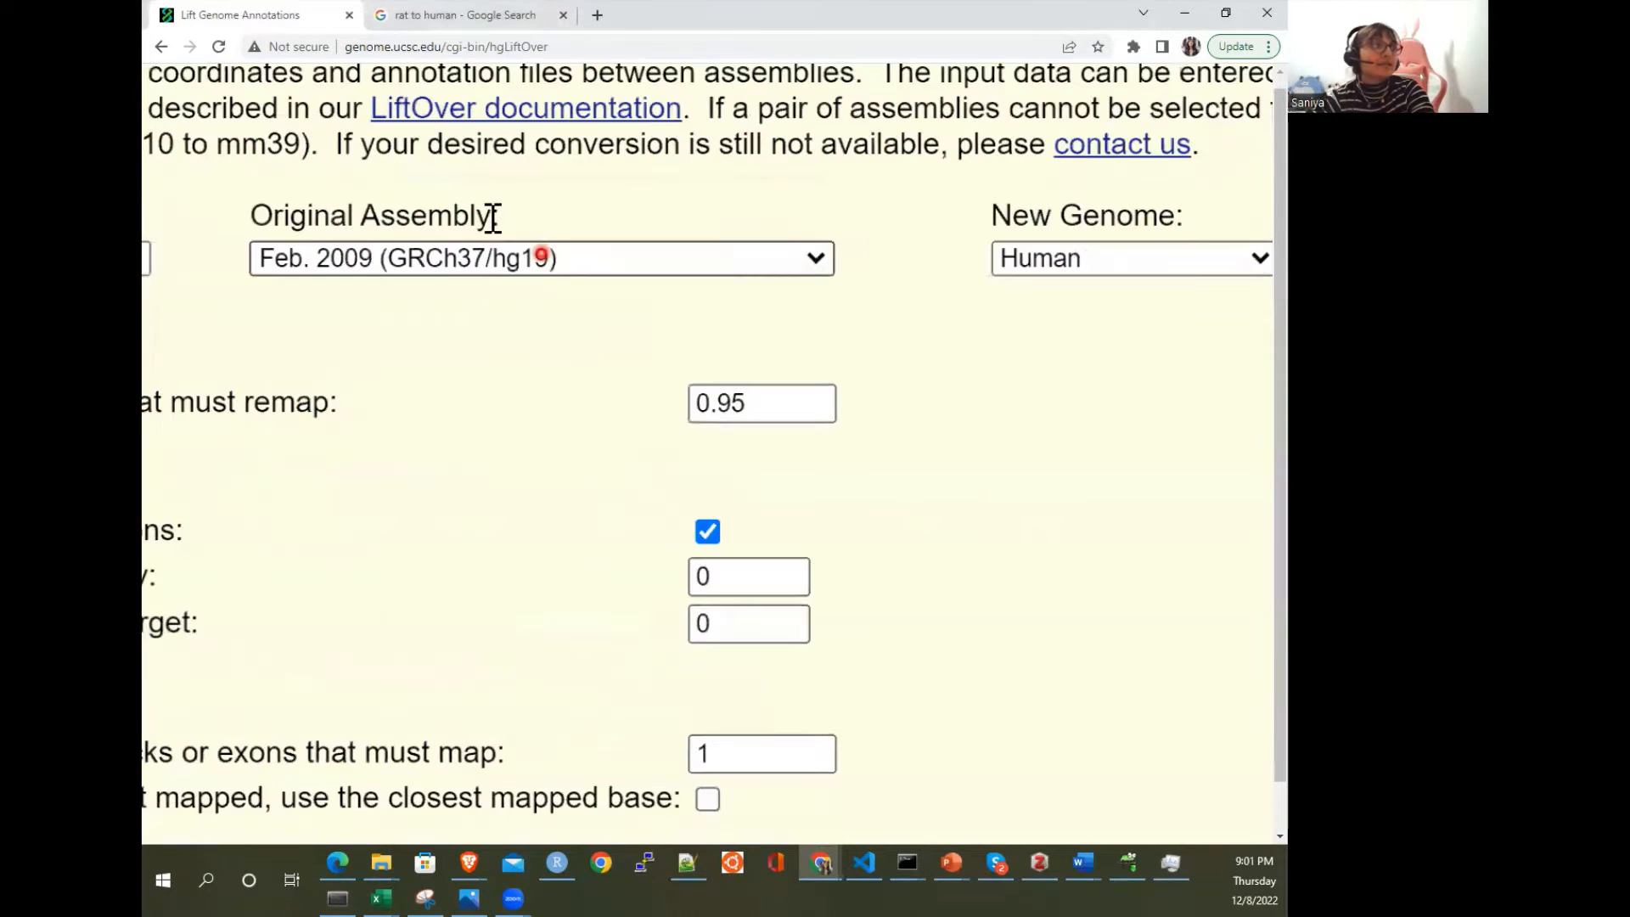
{"action": "scroll", "coordinate": [493, 219], "scroll_direction": "down", "scroll_amount": 5}
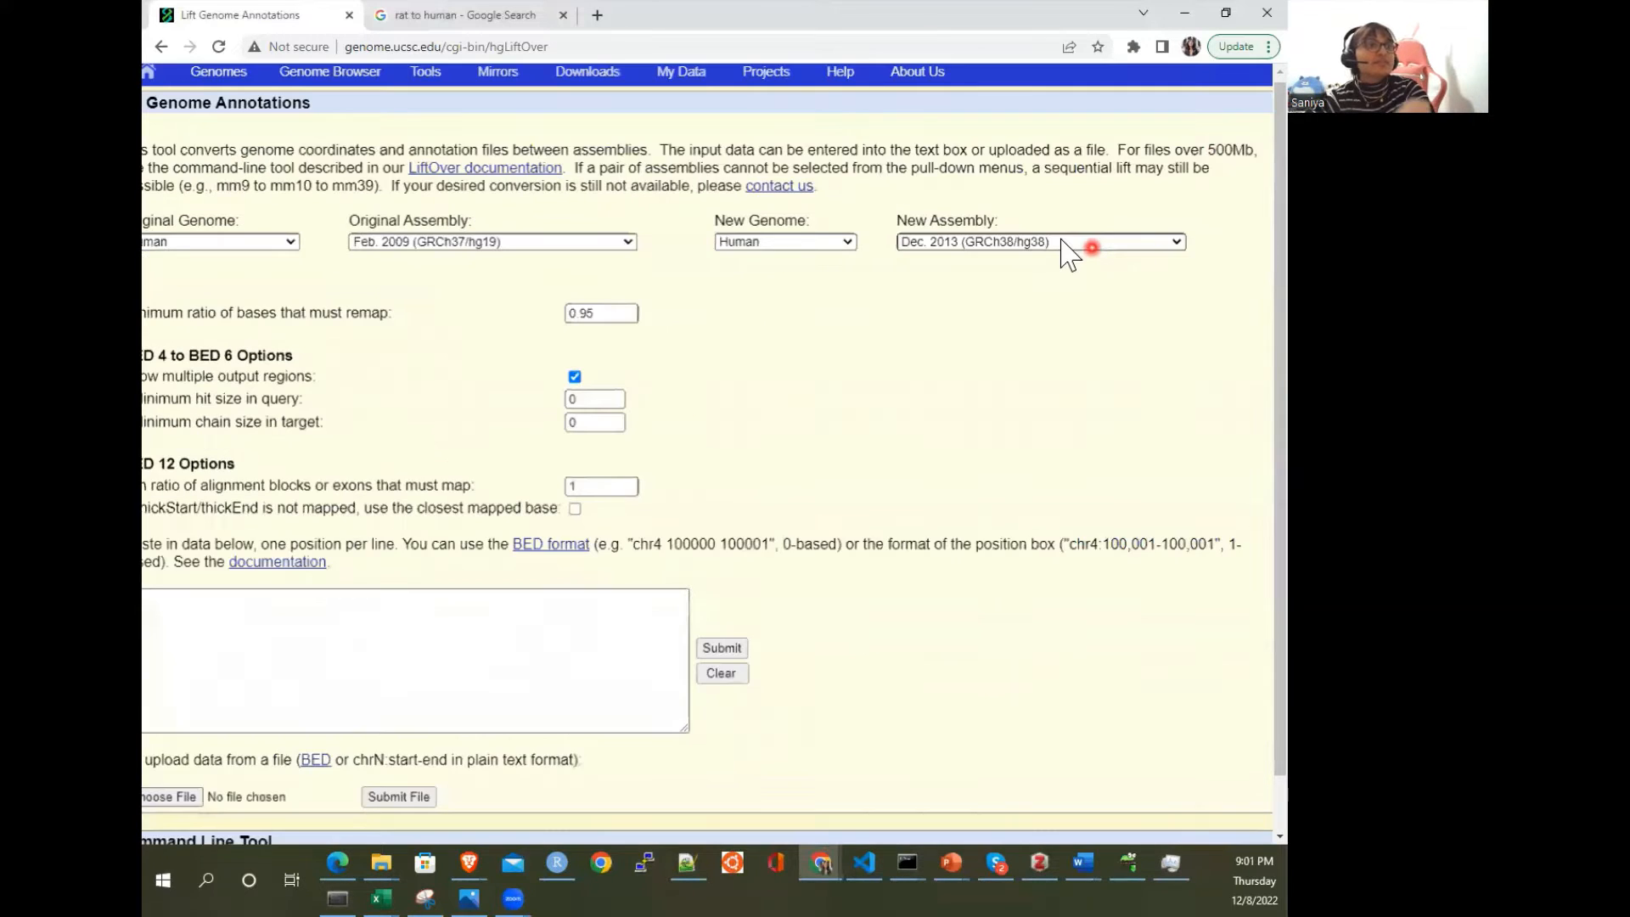
{"action": "left_click", "coordinate": [1063, 242]}
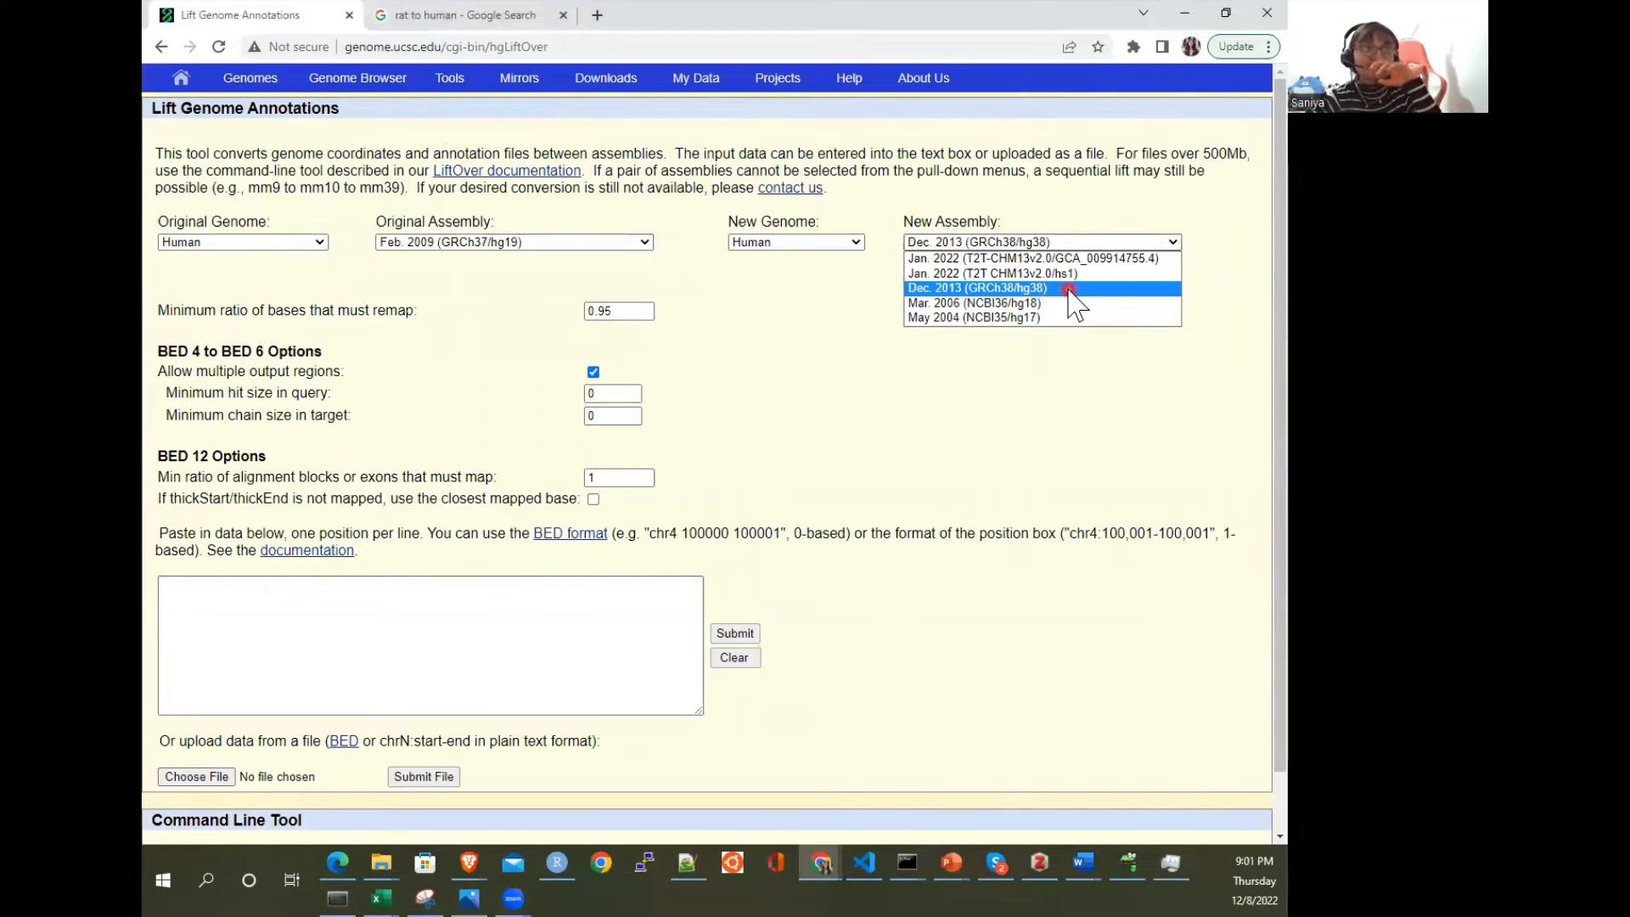
{"action": "left_click", "coordinate": [993, 440]}
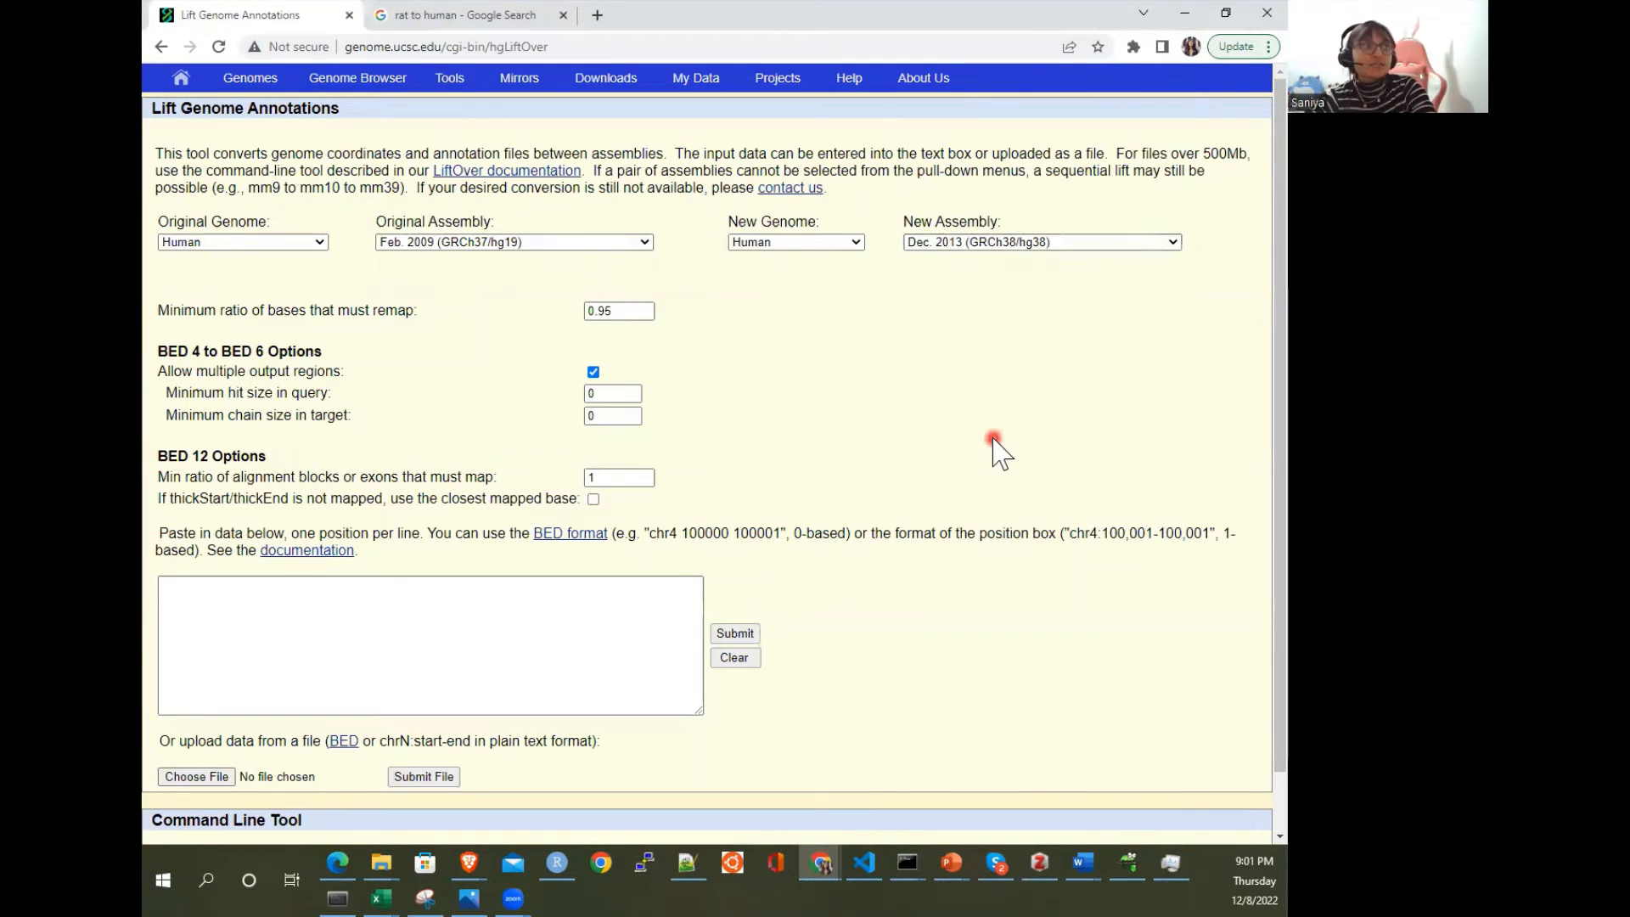
Step: Try to return the original genome to Rat and open the new genome and assembly choices
{"action": "left_click", "coordinate": [266, 243]}
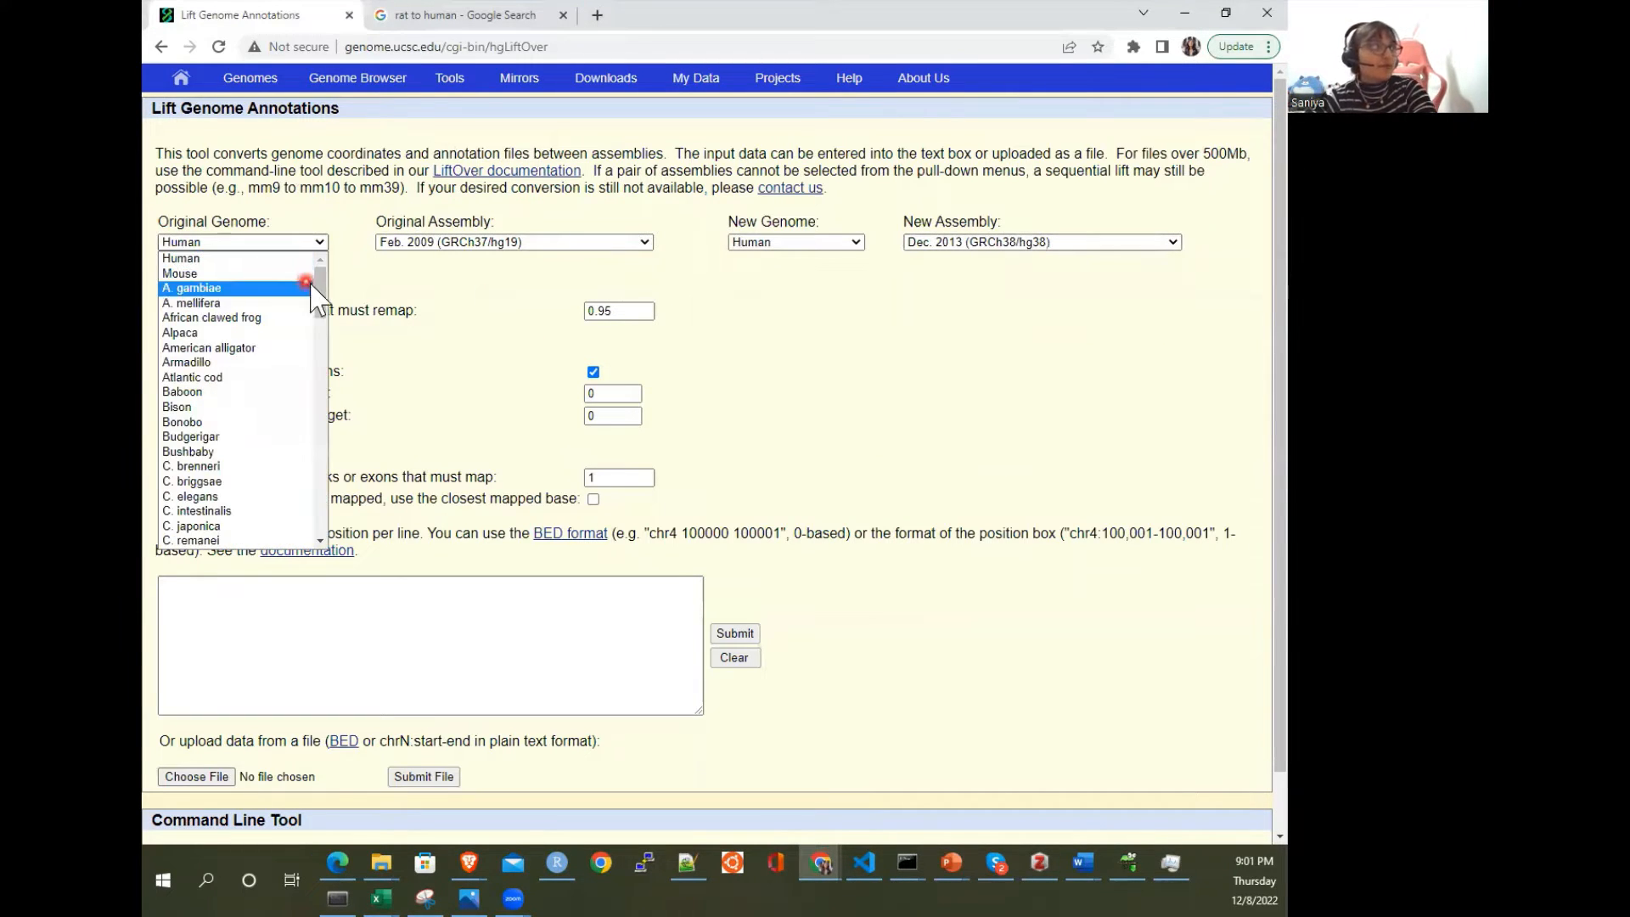
{"action": "left_click_drag", "start_coordinate": [311, 287], "coordinate": [311, 462]}
{"action": "left_click", "coordinate": [273, 485]}
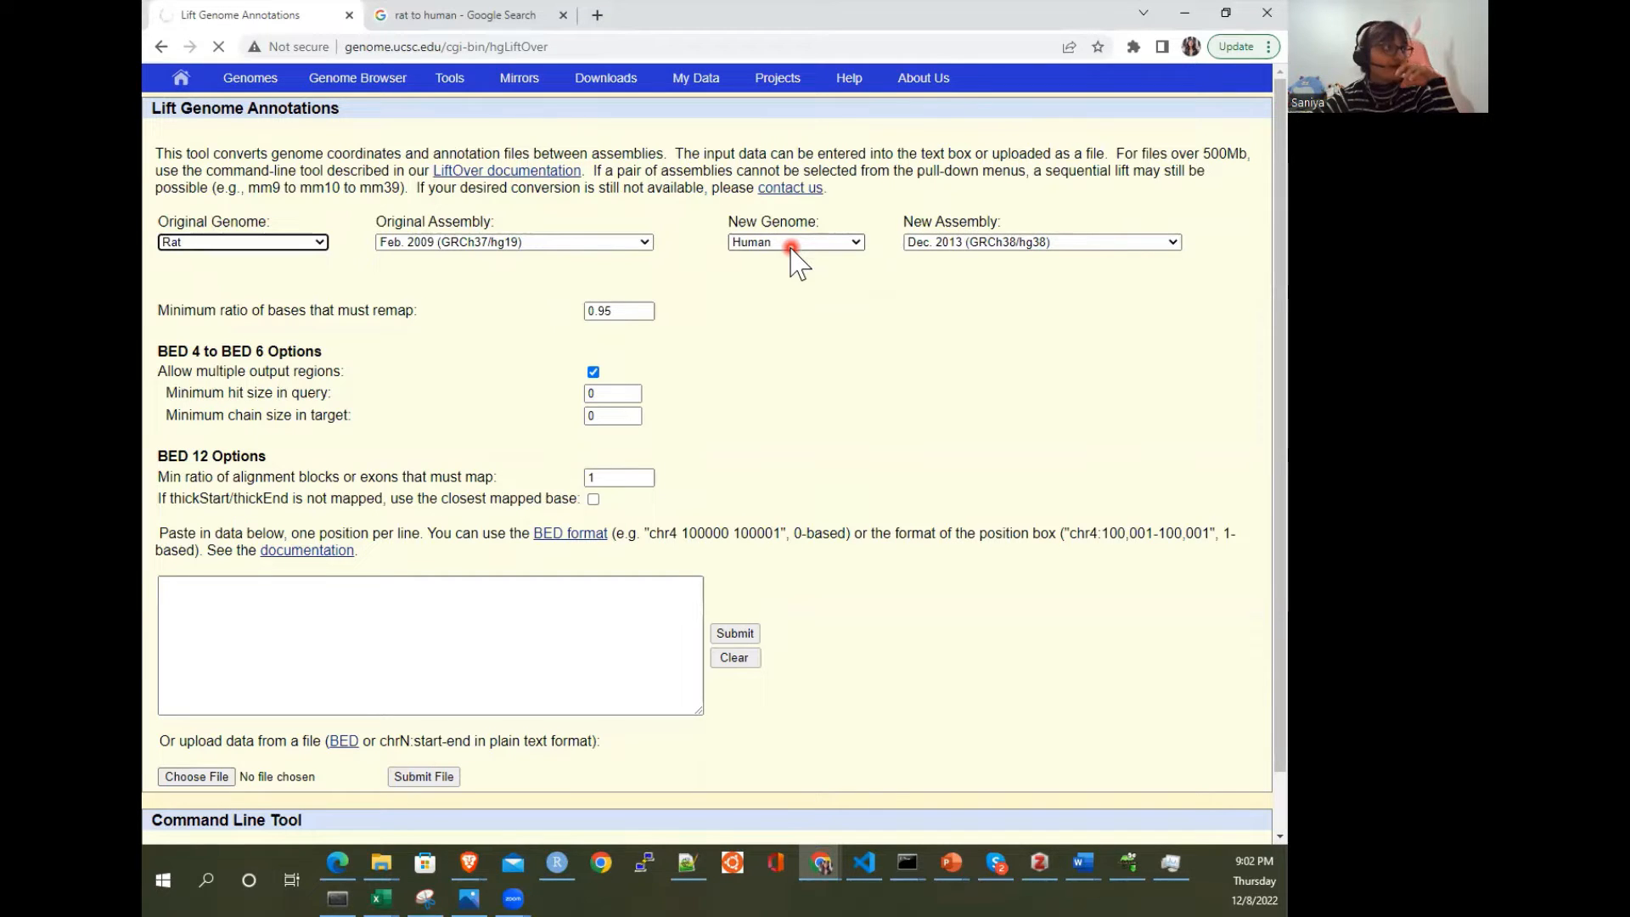
{"action": "left_click", "coordinate": [779, 351]}
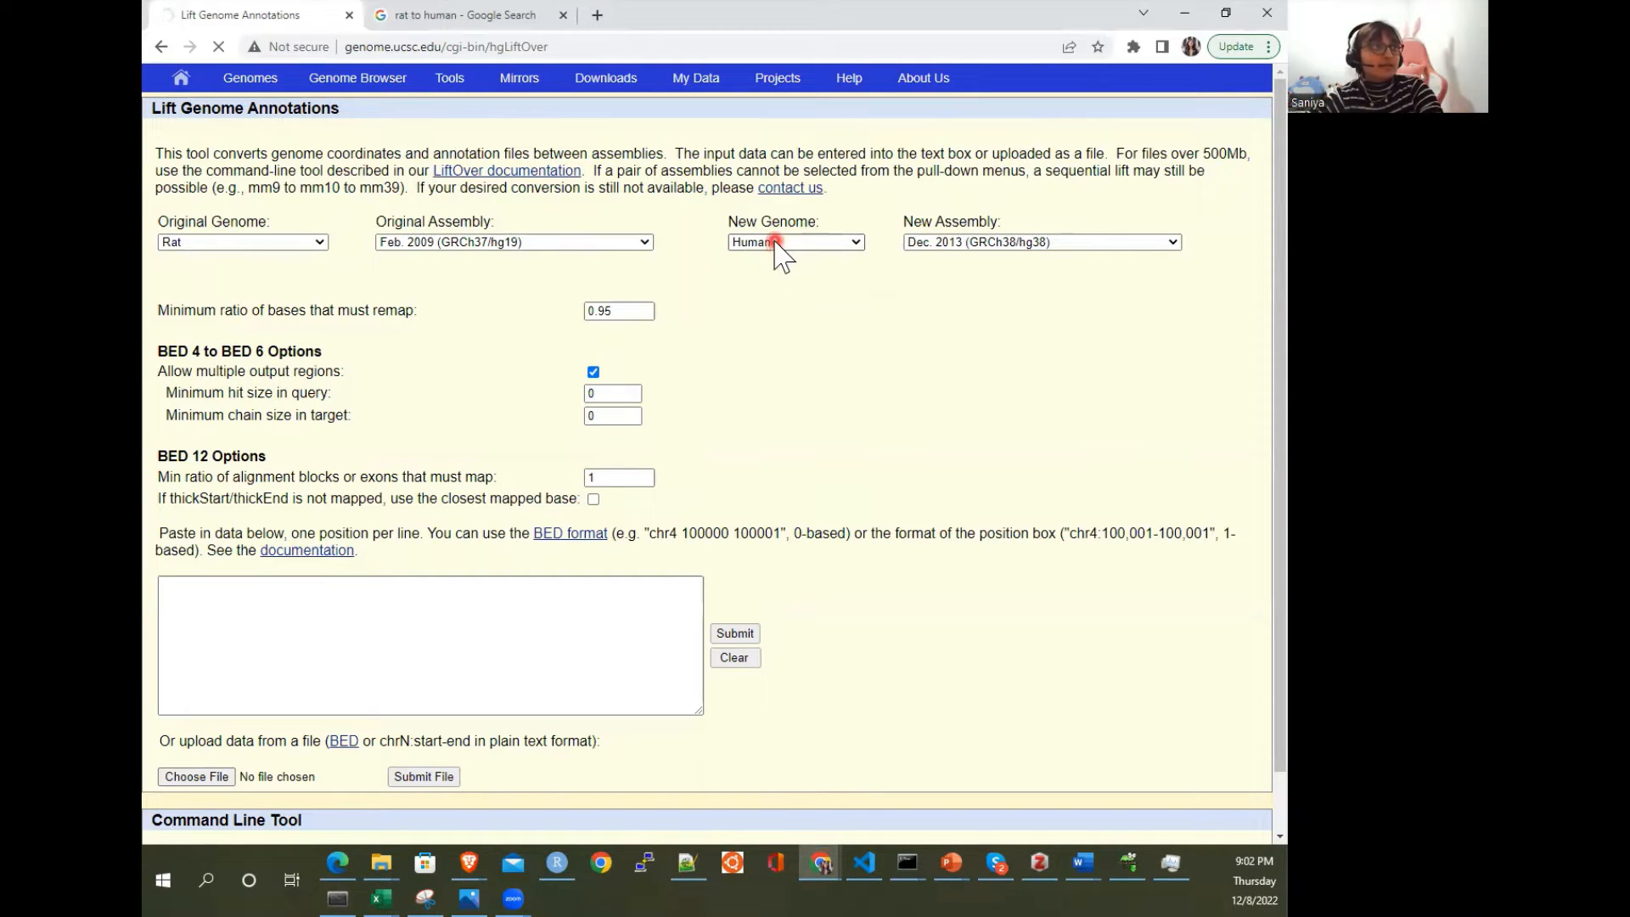
{"action": "left_click", "coordinate": [779, 243]}
{"action": "left_click", "coordinate": [779, 246]}
{"action": "left_click", "coordinate": [934, 243]}
{"action": "left_click", "coordinate": [932, 246]}
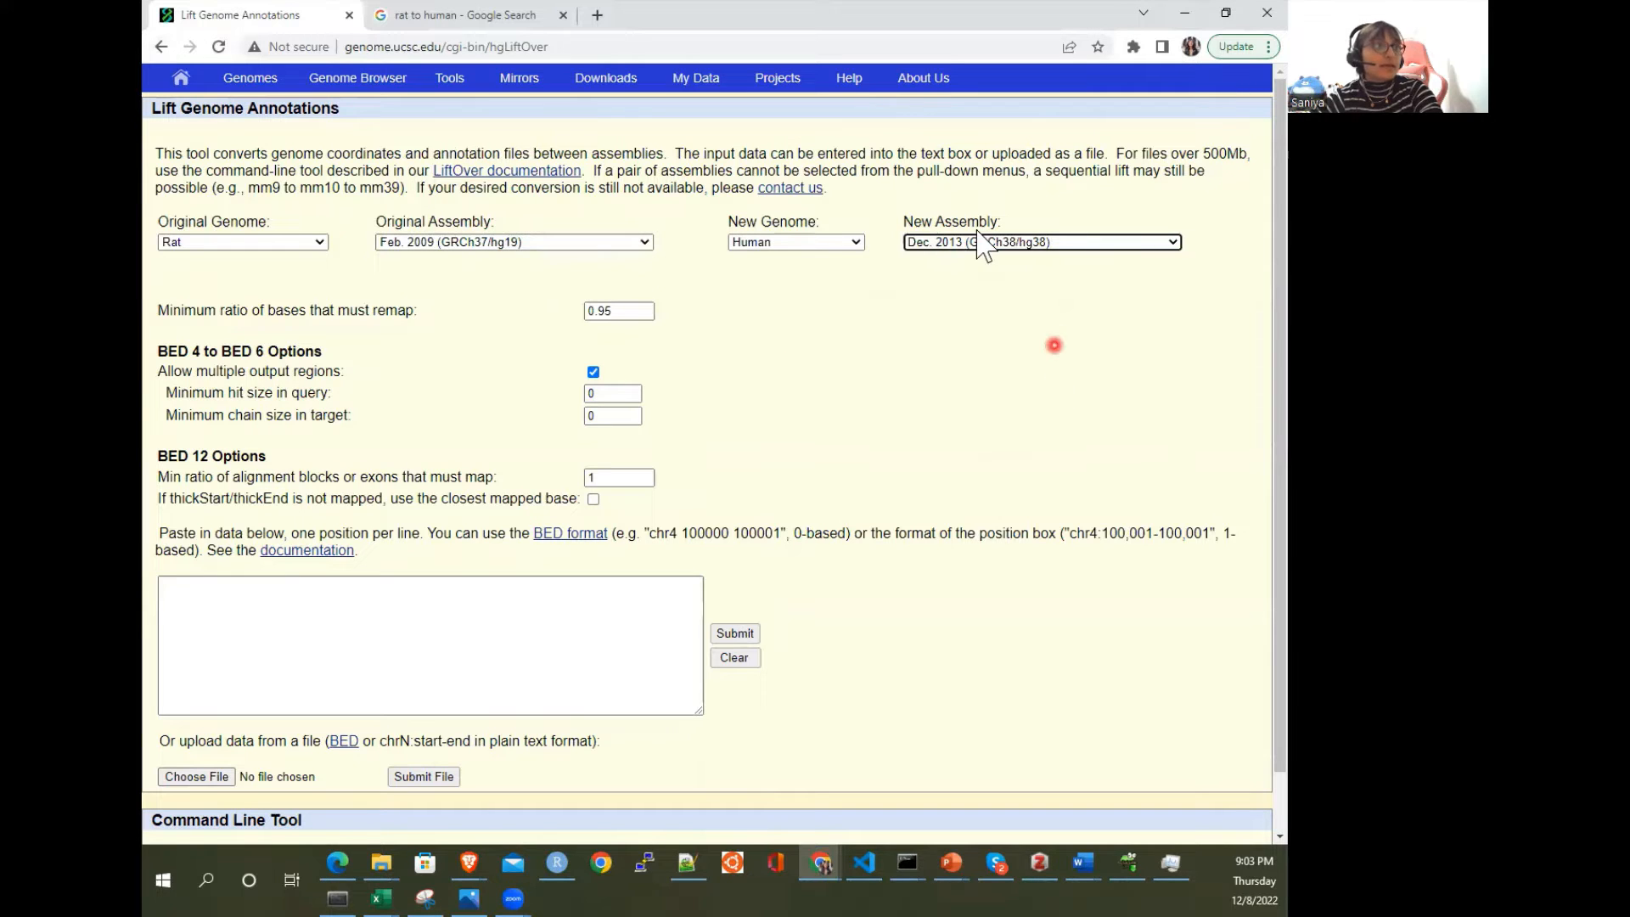
{"action": "left_click", "coordinate": [415, 244]}
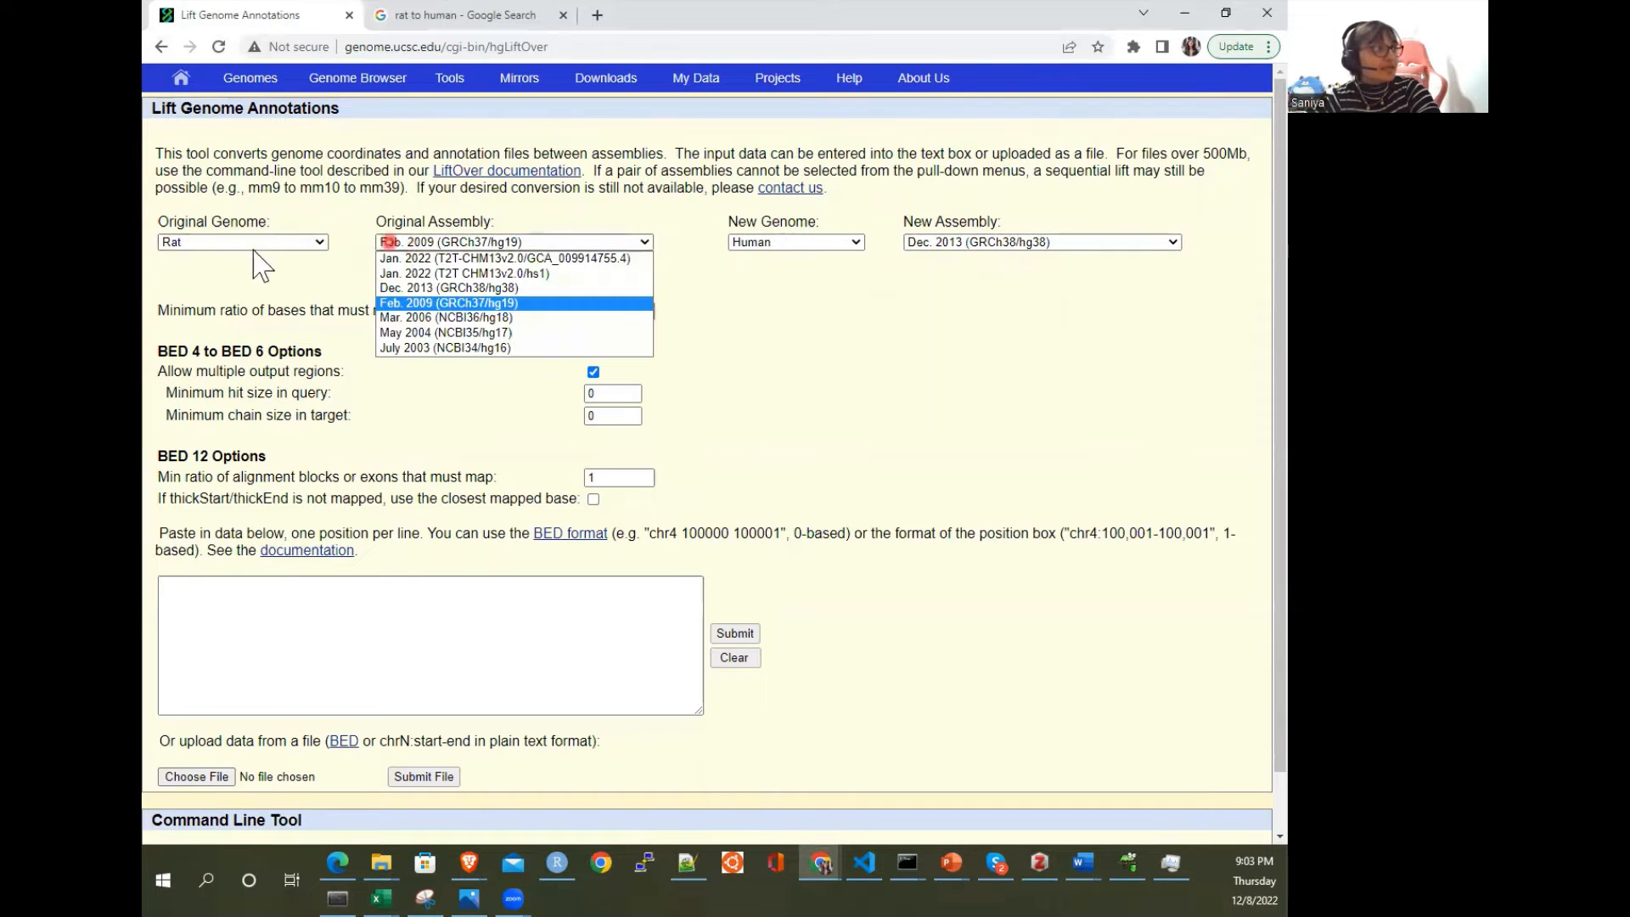
{"action": "left_click", "coordinate": [255, 244]}
{"action": "left_click", "coordinate": [174, 541]}
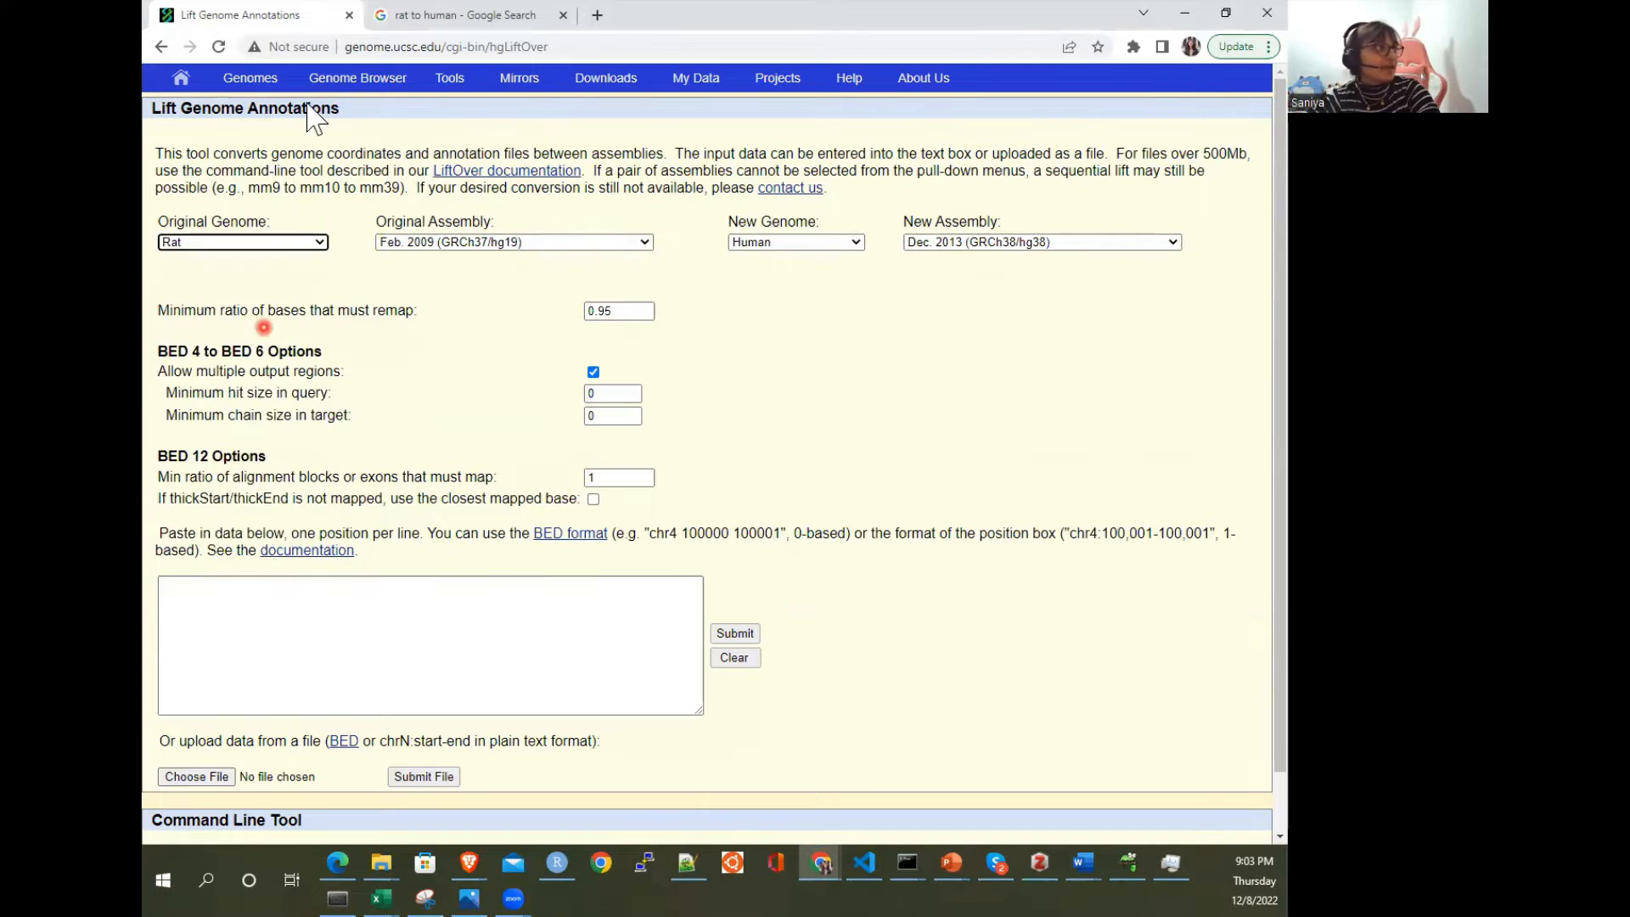
Step: Reload the page with form resubmission and set the original genome to Rat with assembly Mar. 2012 (RGSC 5.0/rn5)
{"action": "left_click", "coordinate": [219, 47]}
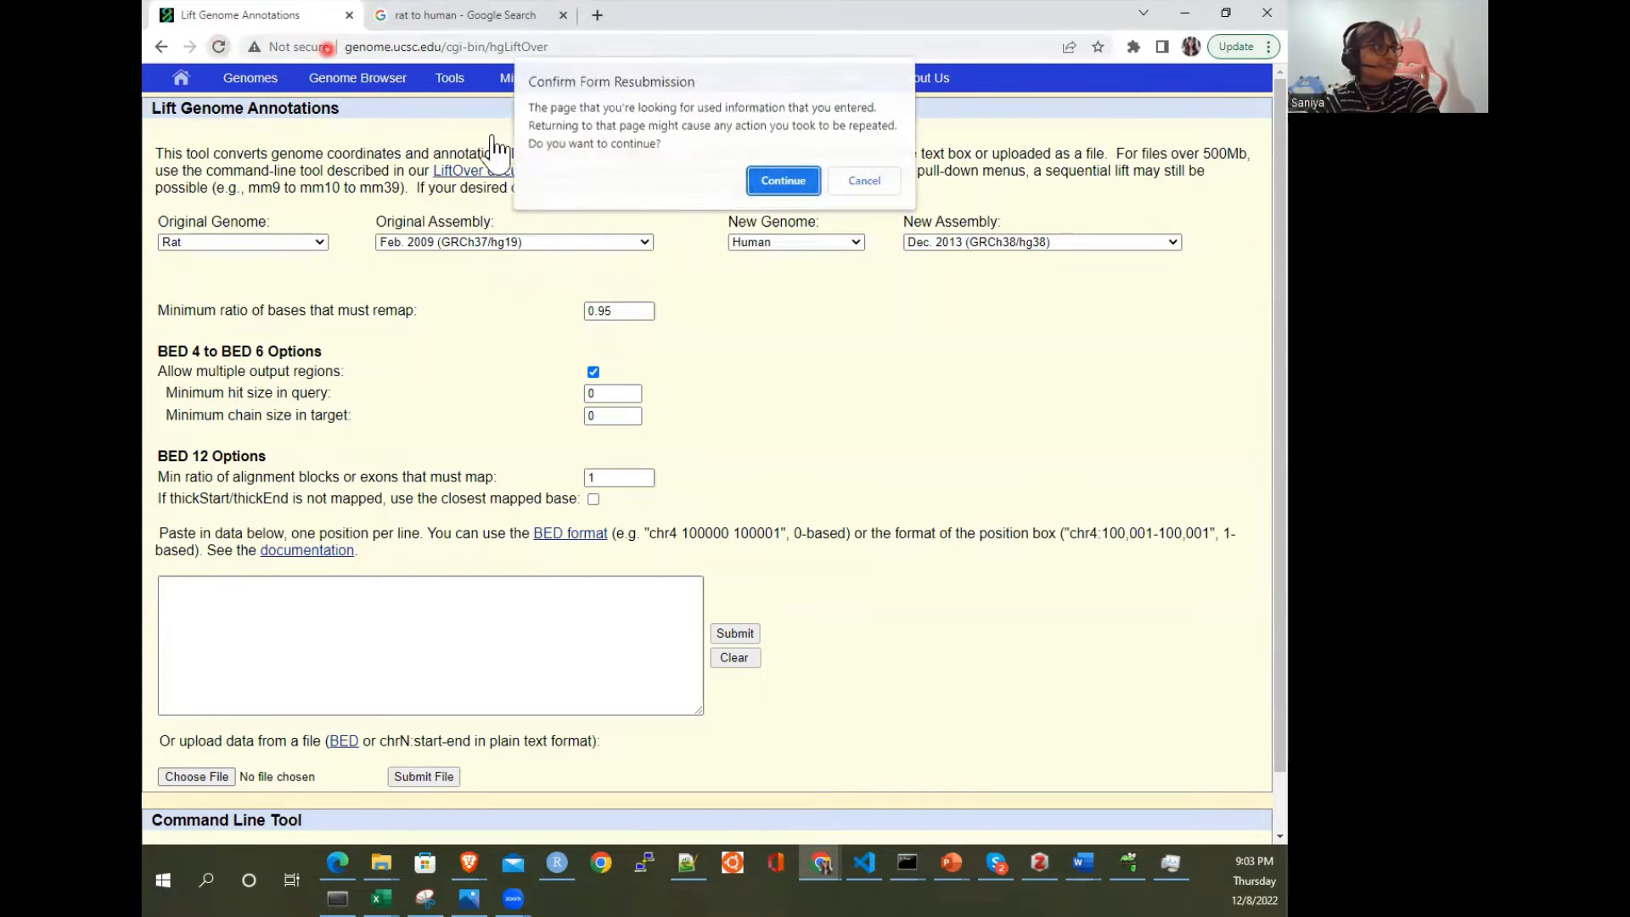
{"action": "left_click", "coordinate": [781, 178]}
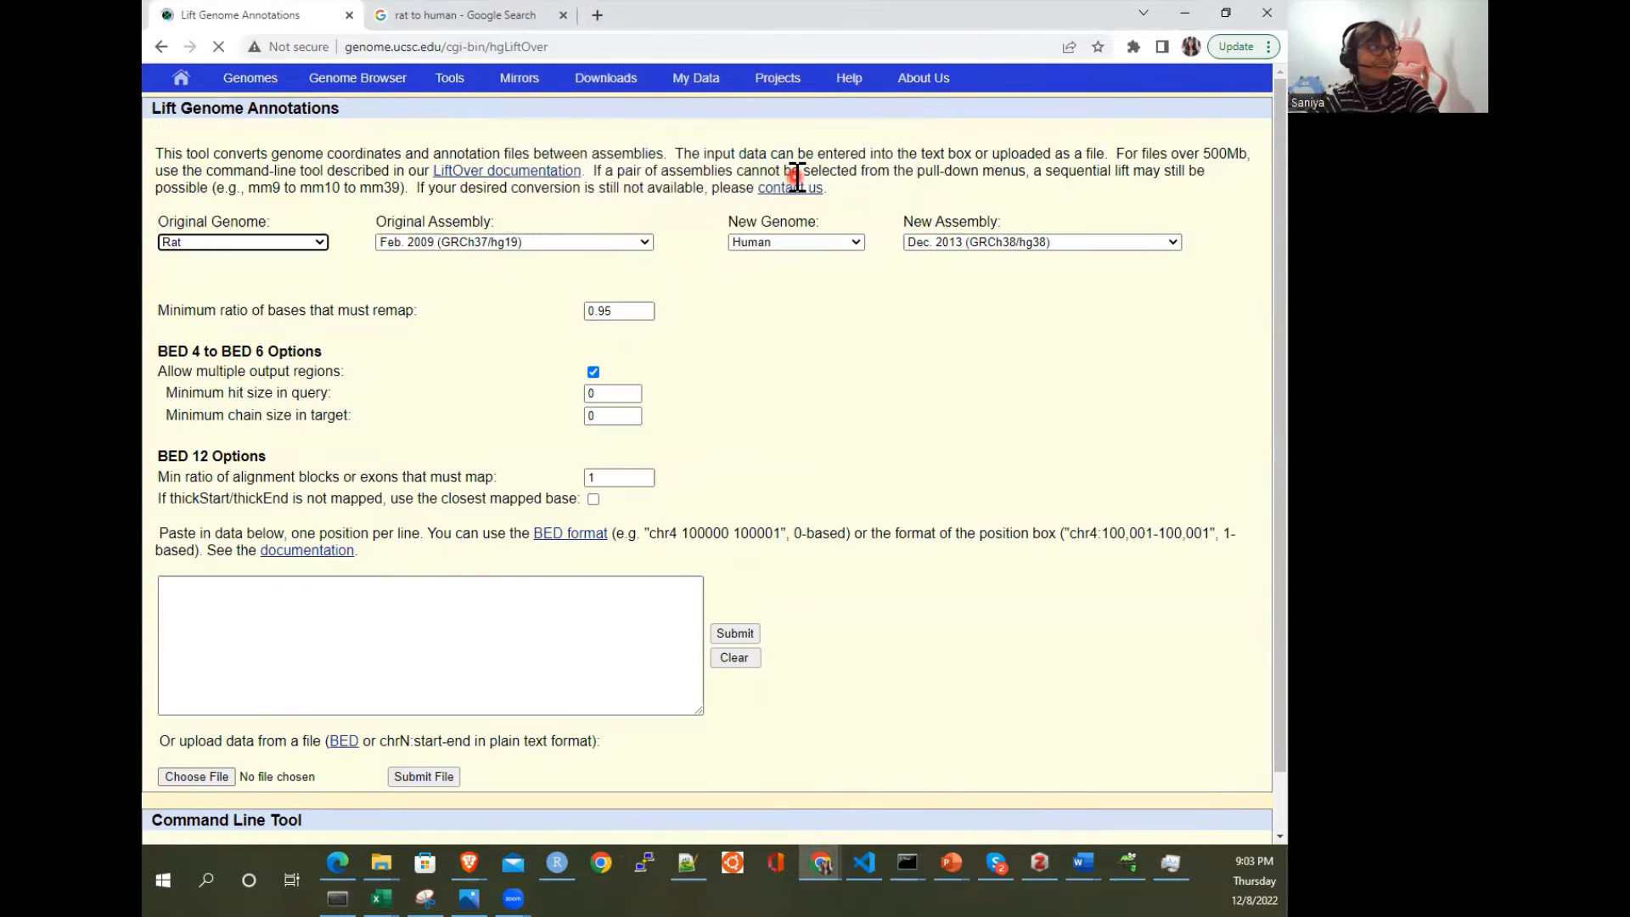
{"action": "left_click", "coordinate": [510, 244]}
{"action": "left_click", "coordinate": [284, 244]}
{"action": "scroll", "coordinate": [238, 382], "scroll_direction": "down", "scroll_amount": 10}
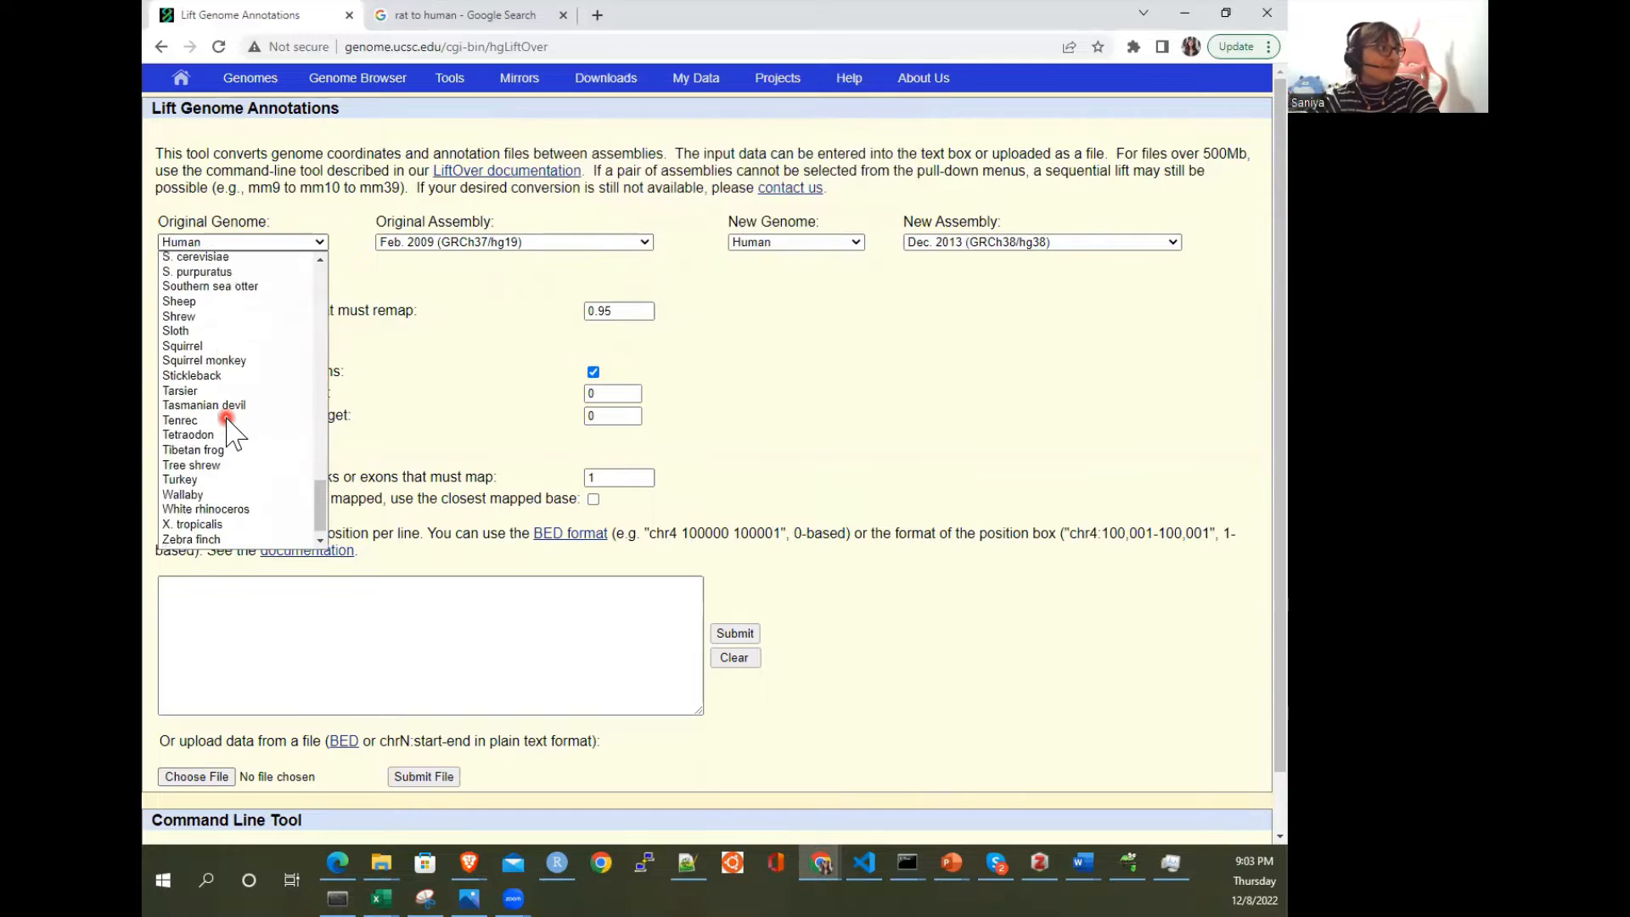
{"action": "left_click", "coordinate": [213, 377]}
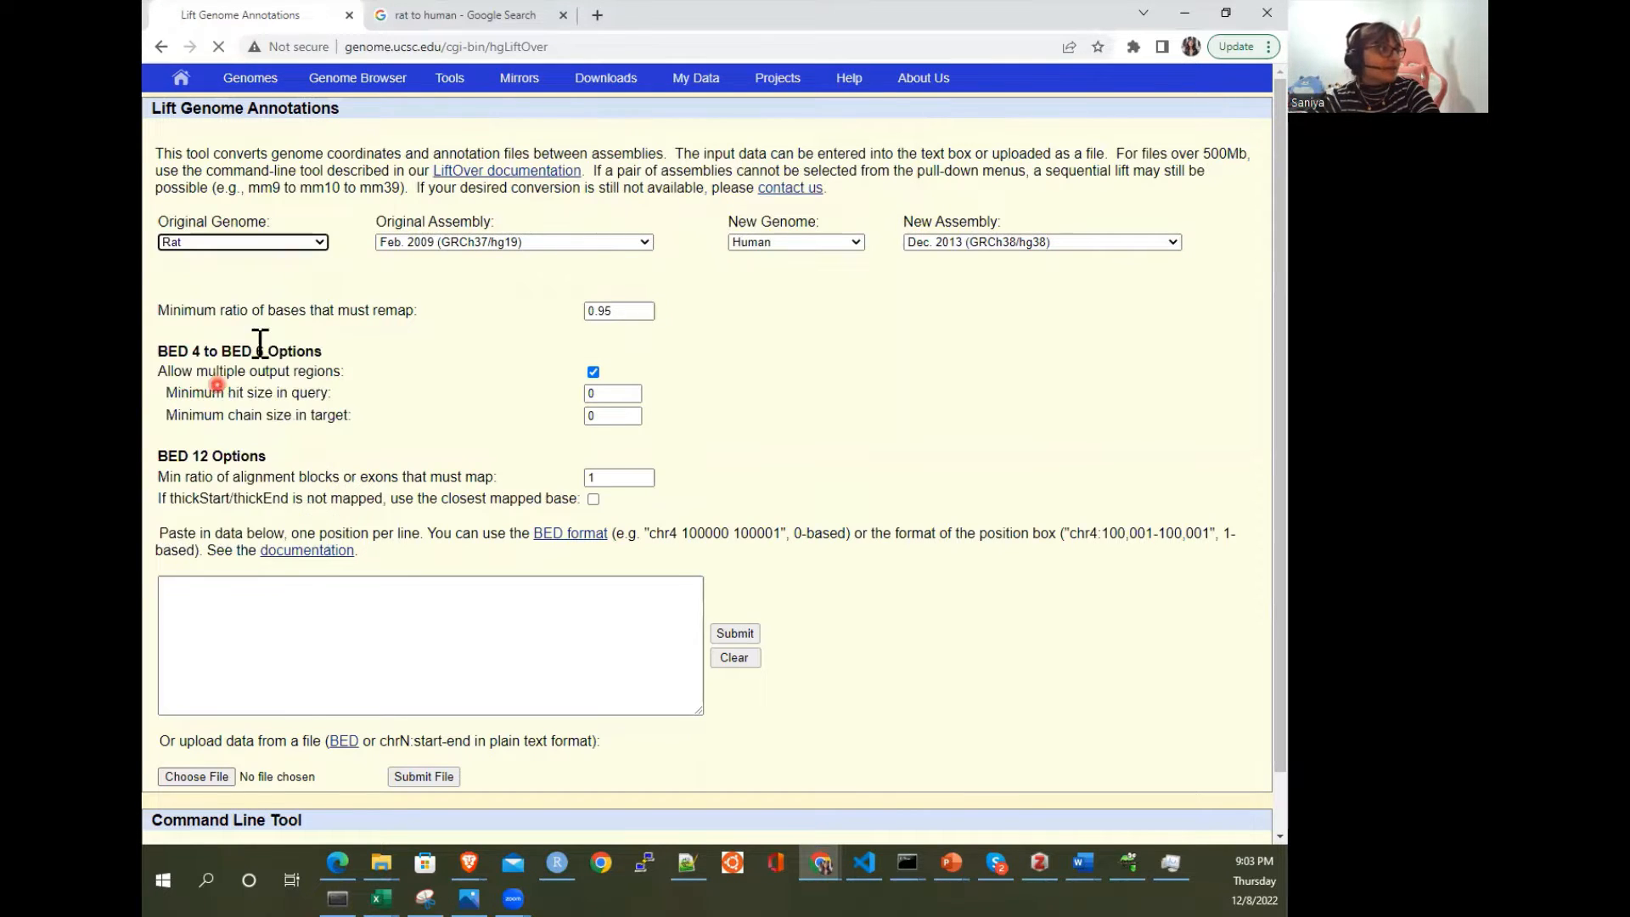
{"action": "left_click", "coordinate": [518, 244]}
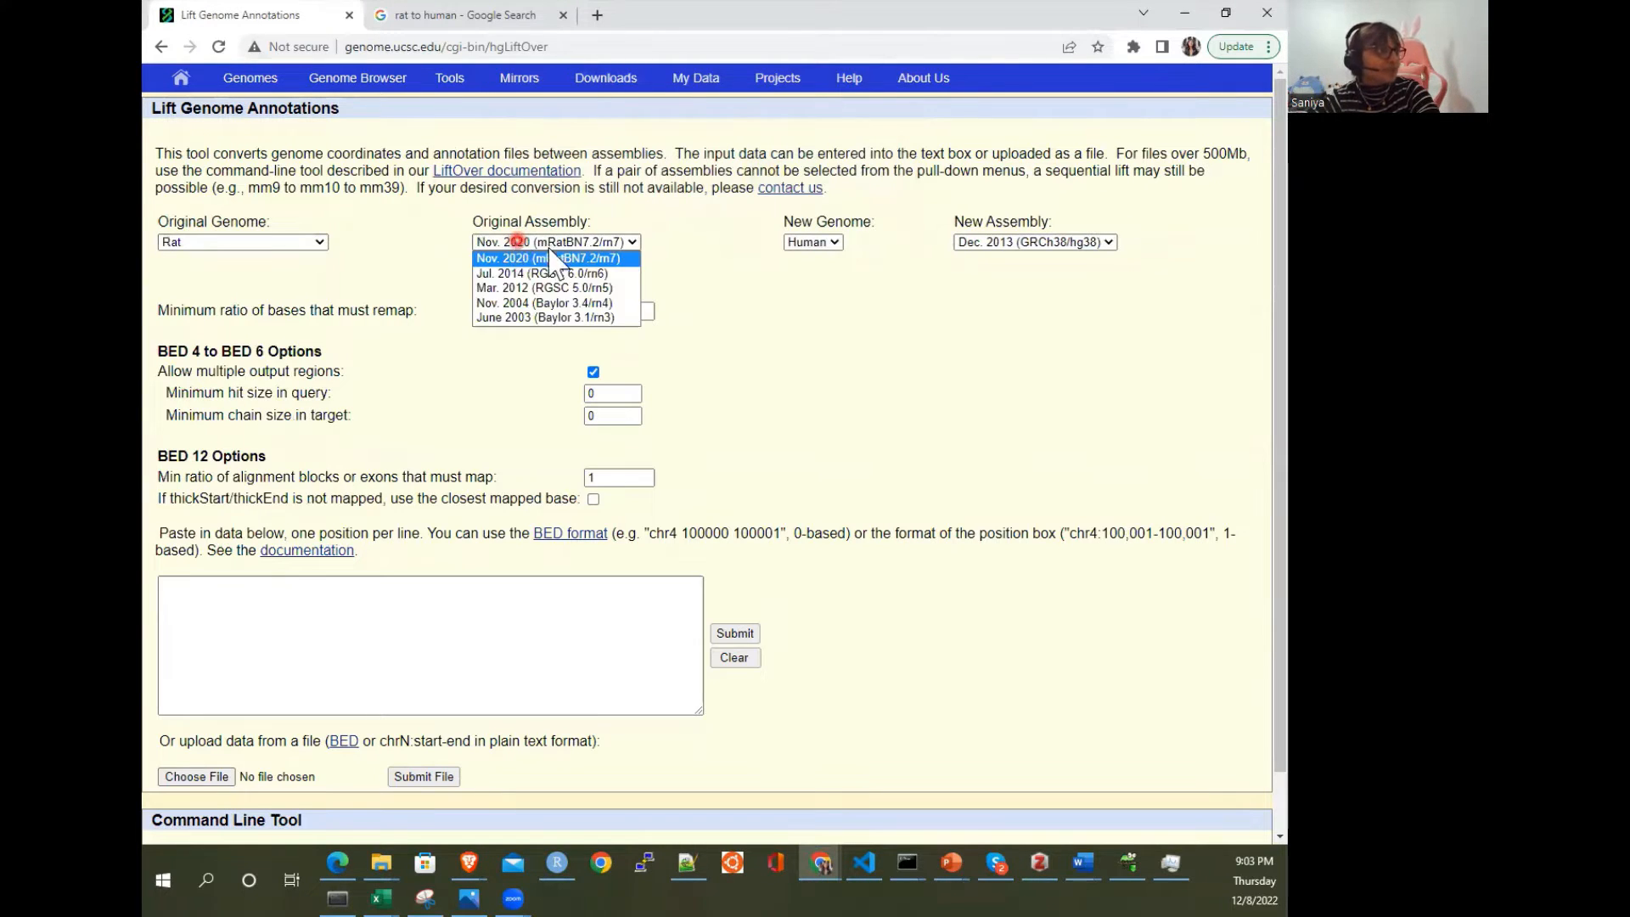
{"action": "left_click", "coordinate": [609, 289]}
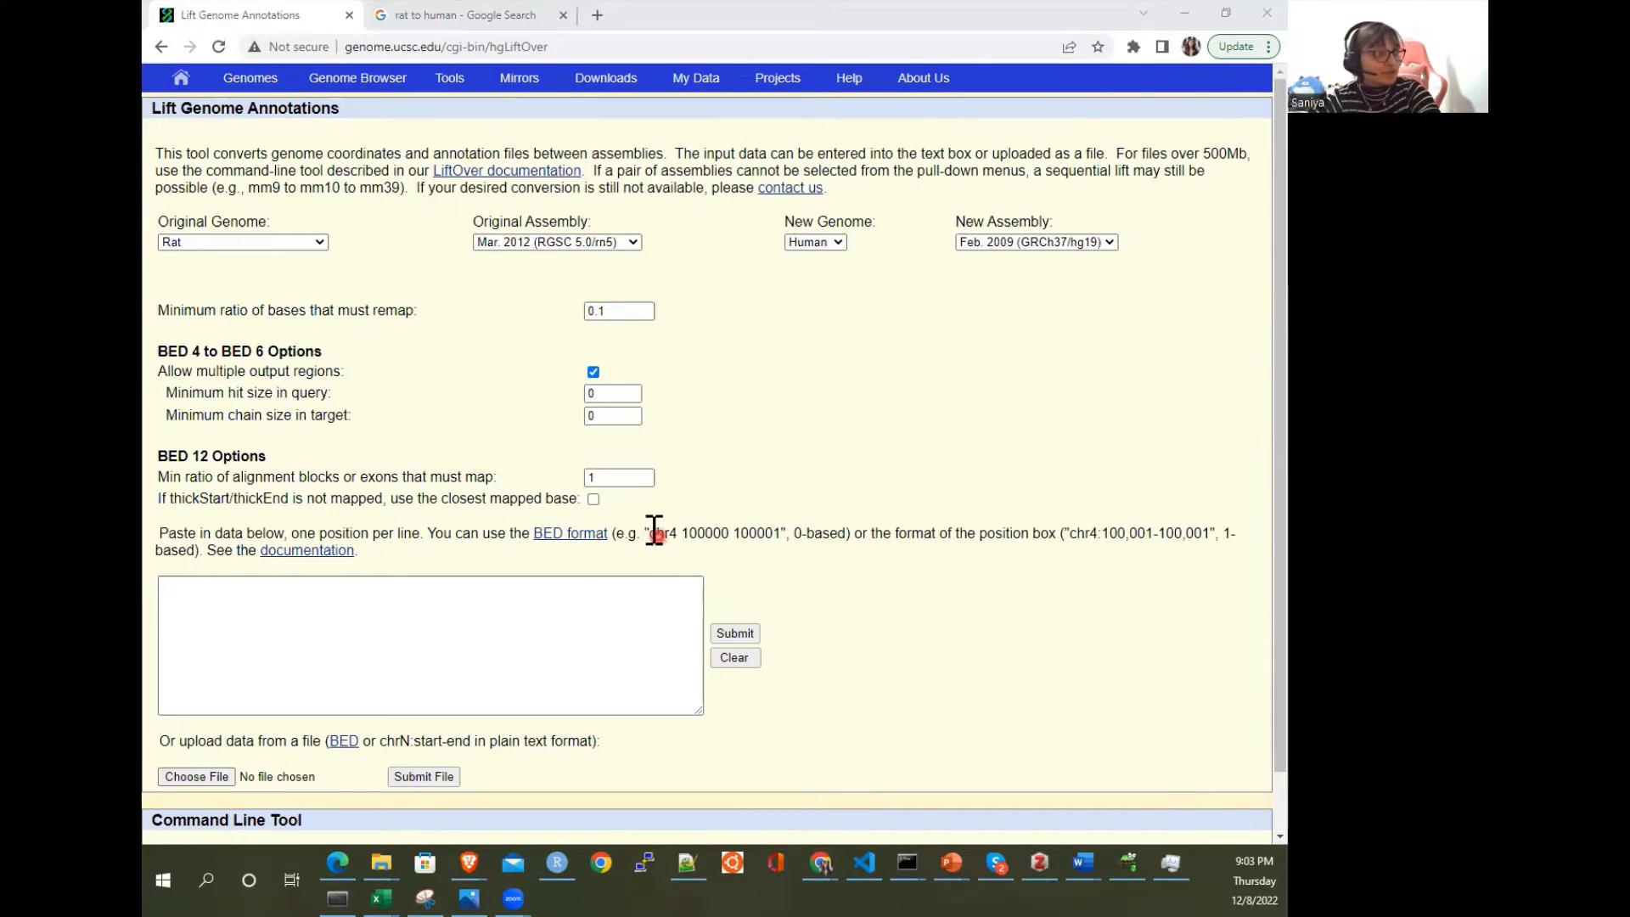
Step: Highlight the BED example and the "chr4:100,001-100,001" position format in the data entry instructions
{"action": "left_click_drag", "start_coordinate": [652, 532], "coordinate": [706, 532]}
{"action": "left_click", "coordinate": [1147, 560]}
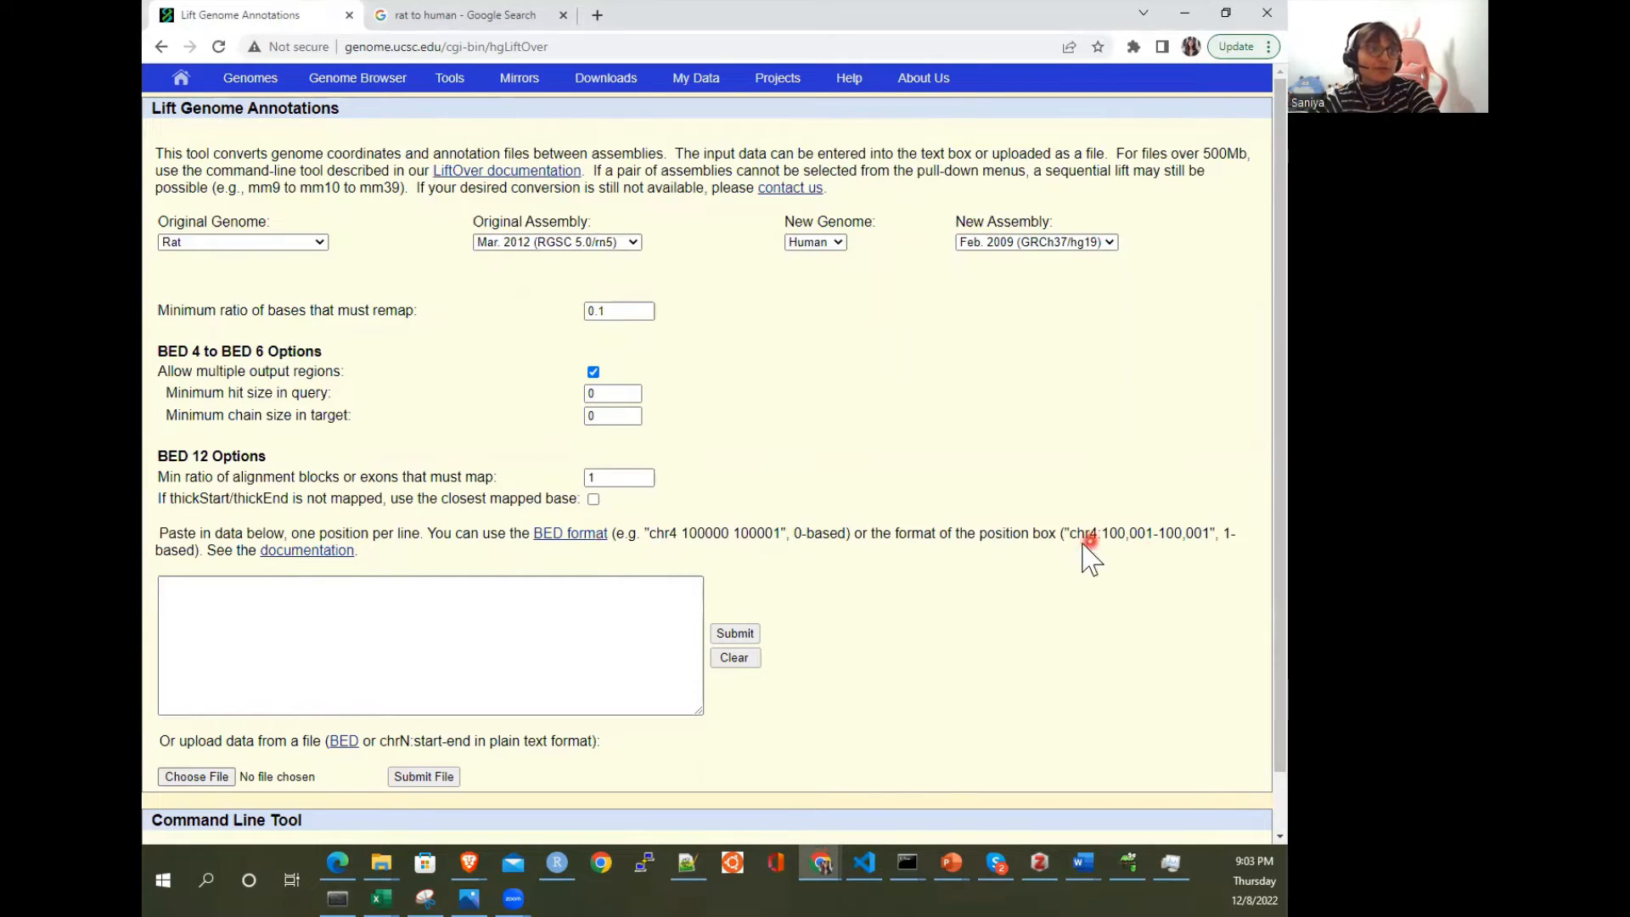
{"action": "left_click_drag", "start_coordinate": [1068, 535], "coordinate": [1216, 536]}
{"action": "left_click", "coordinate": [1211, 582]}
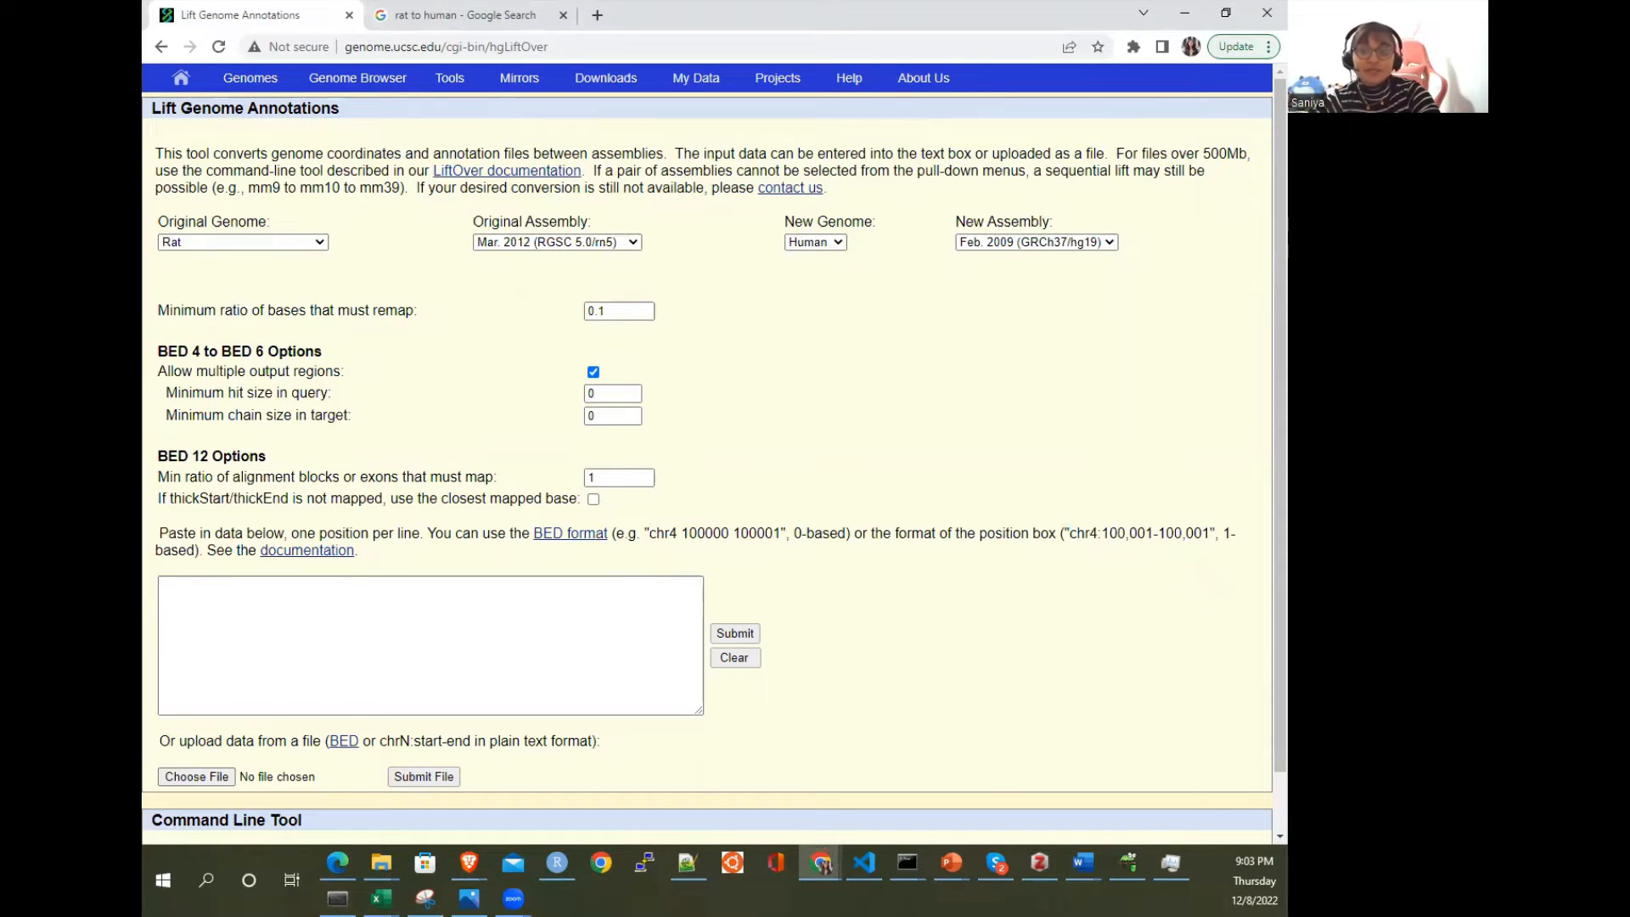
Step: Switch to the exampleRatBedFile workbook in Excel and insert a blank column after the end column
{"action": "left_click", "coordinate": [821, 864]}
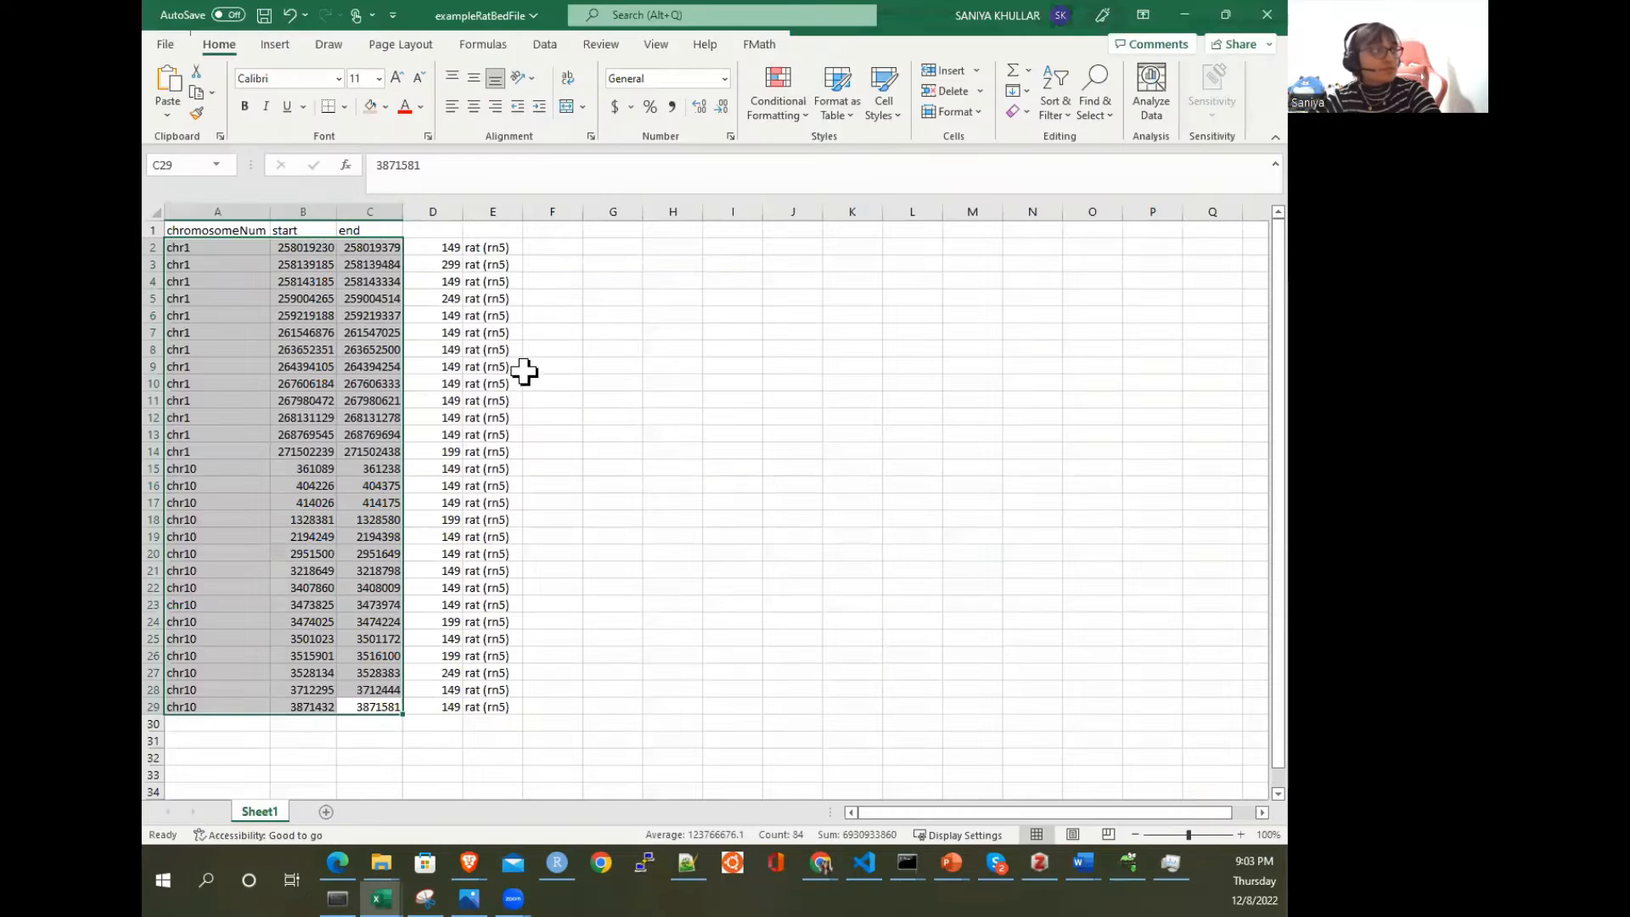
{"action": "left_click", "coordinate": [445, 209]}
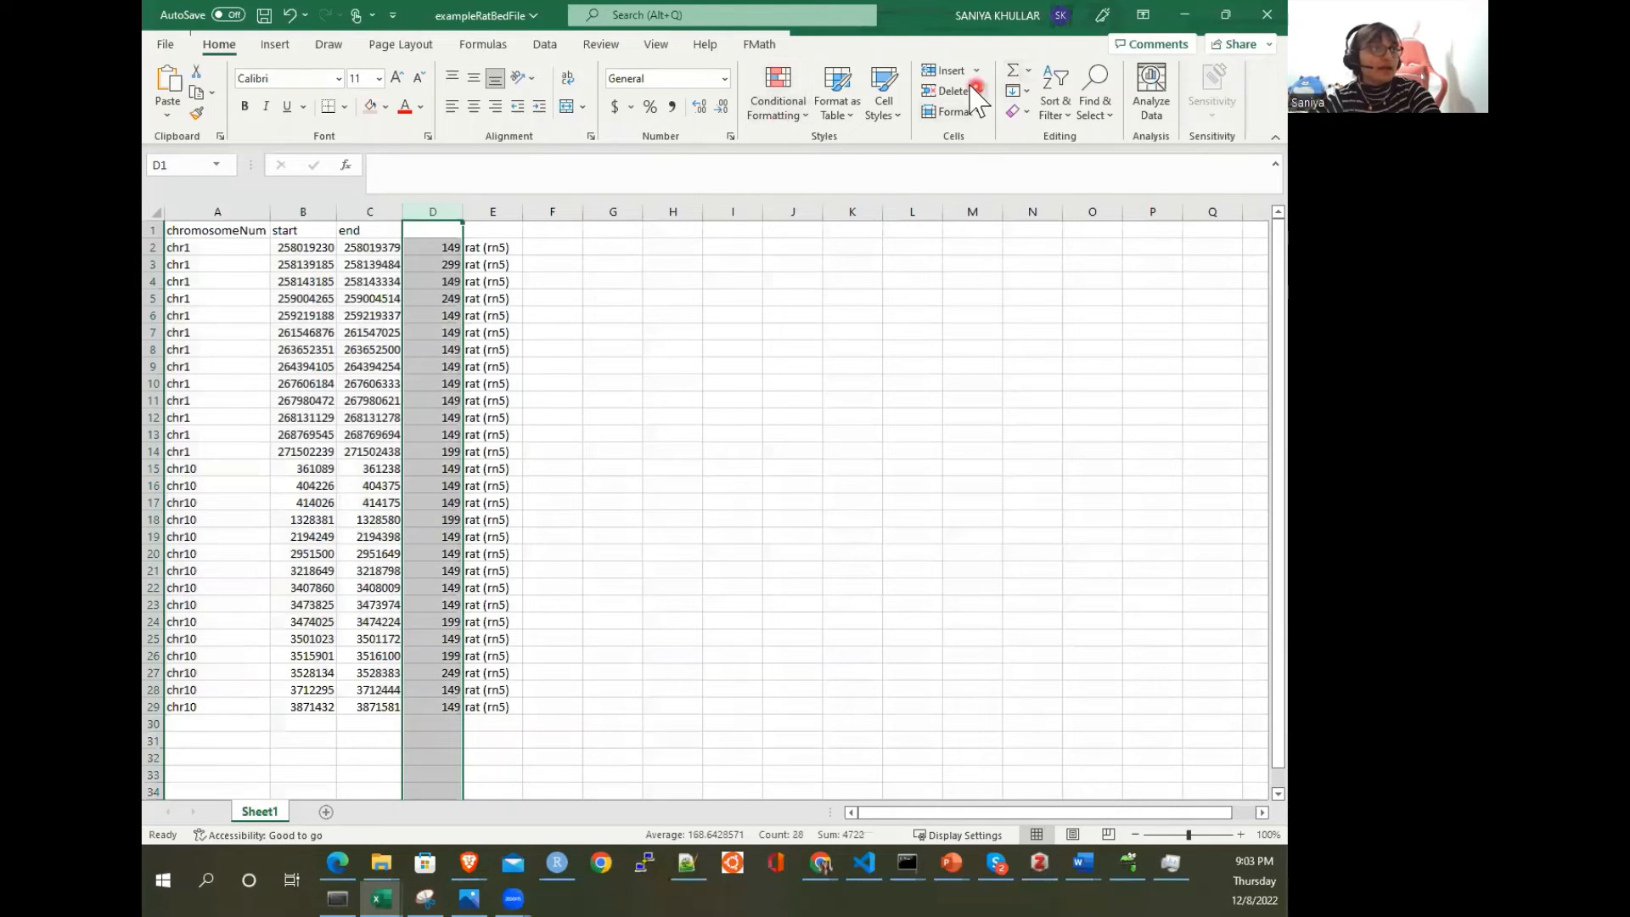
{"action": "left_click", "coordinate": [944, 70]}
Step: Enter the formula =CONCATENATE(A2," !!! :)") in cell D2
{"action": "left_click", "coordinate": [426, 251]}
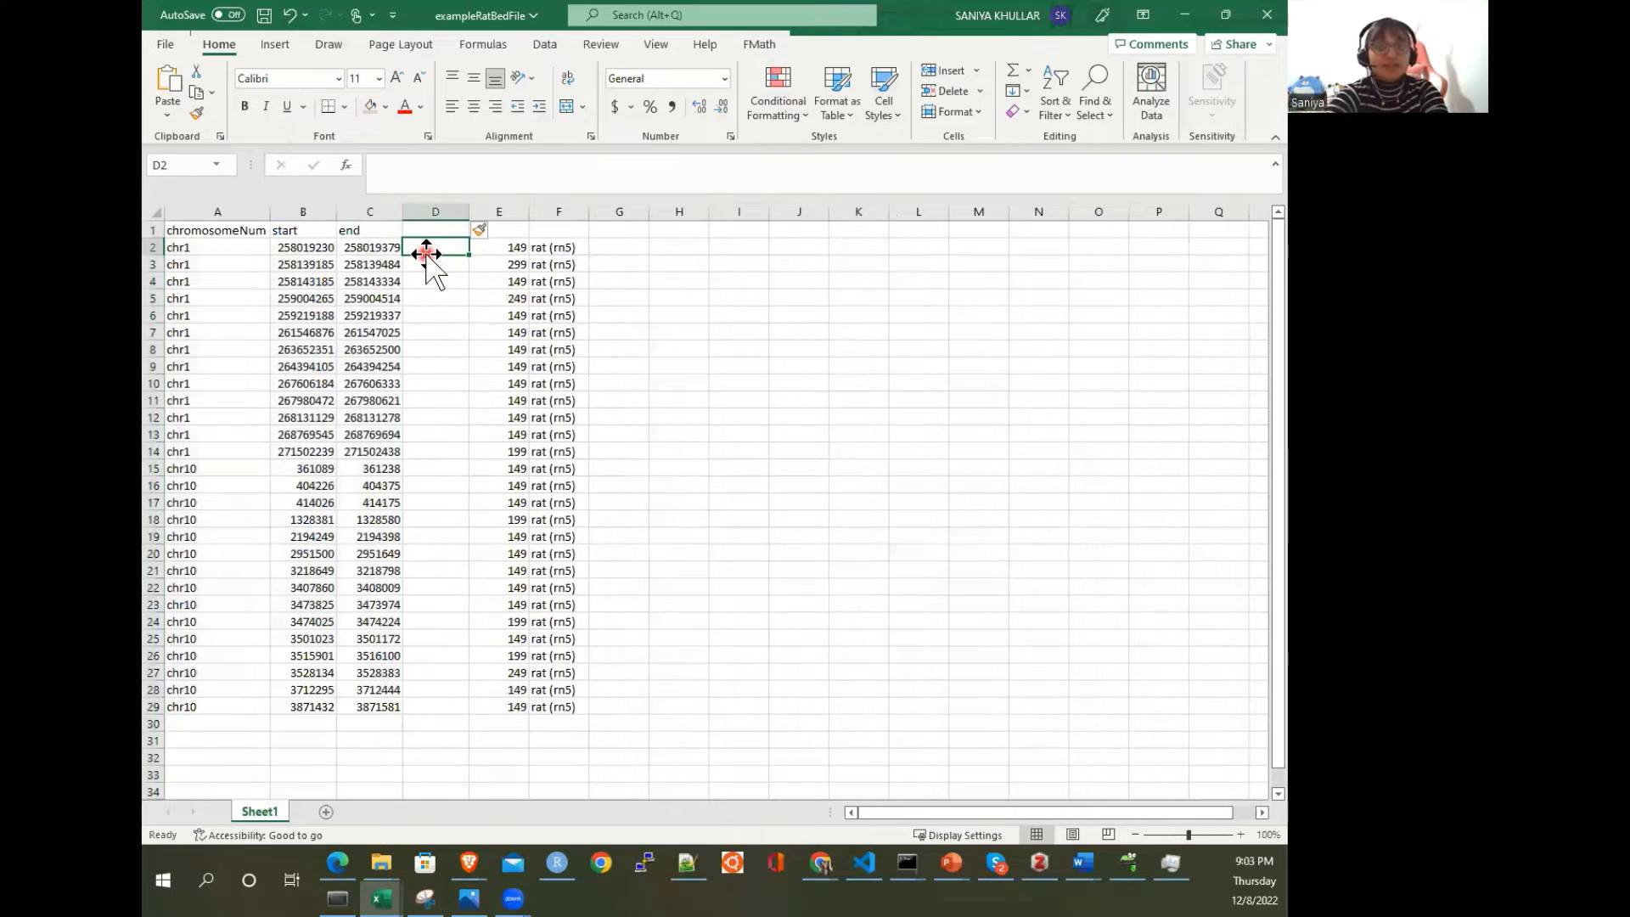
{"action": "type", "text": "=conca"}
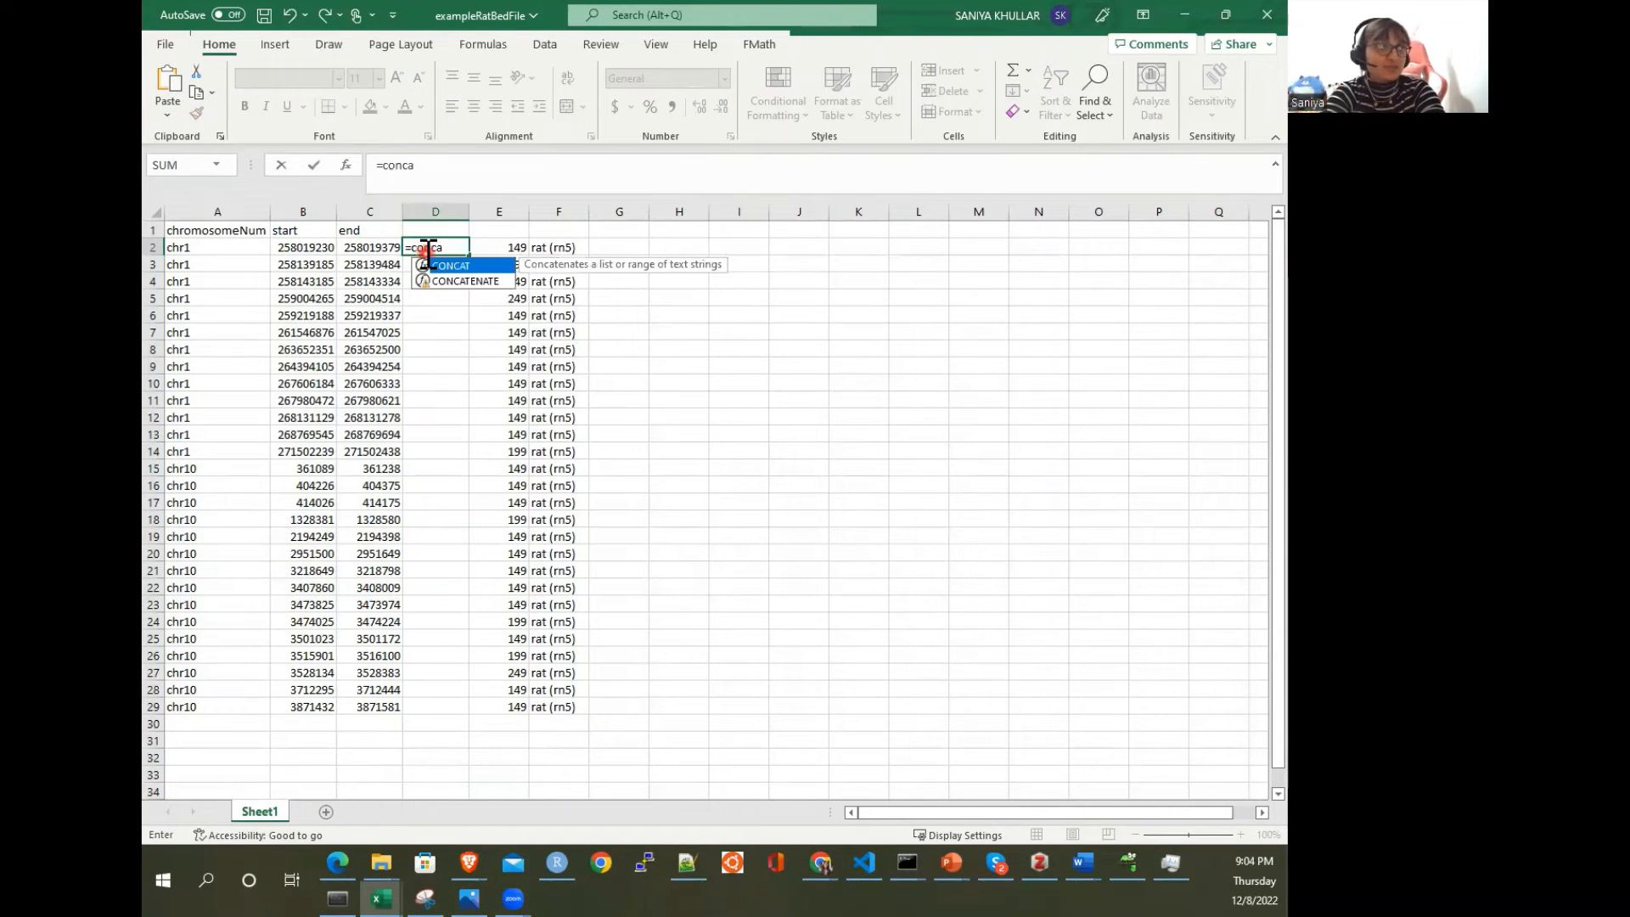
{"action": "type", "text": "t"}
{"action": "double_click", "coordinate": [465, 281]}
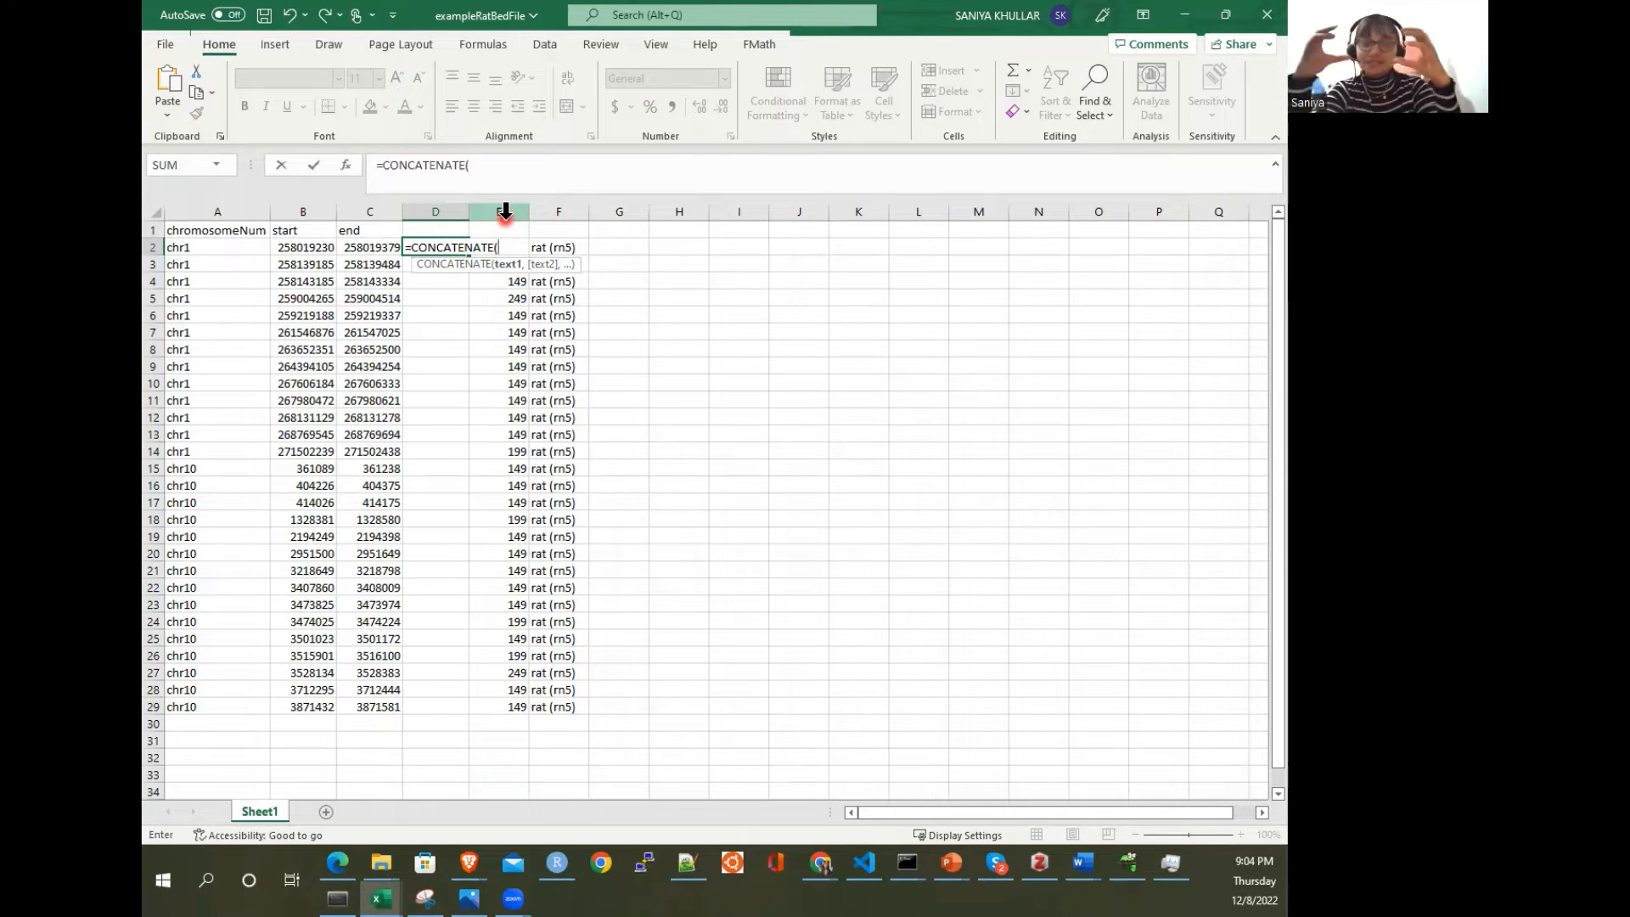
{"action": "left_click", "coordinate": [231, 246]}
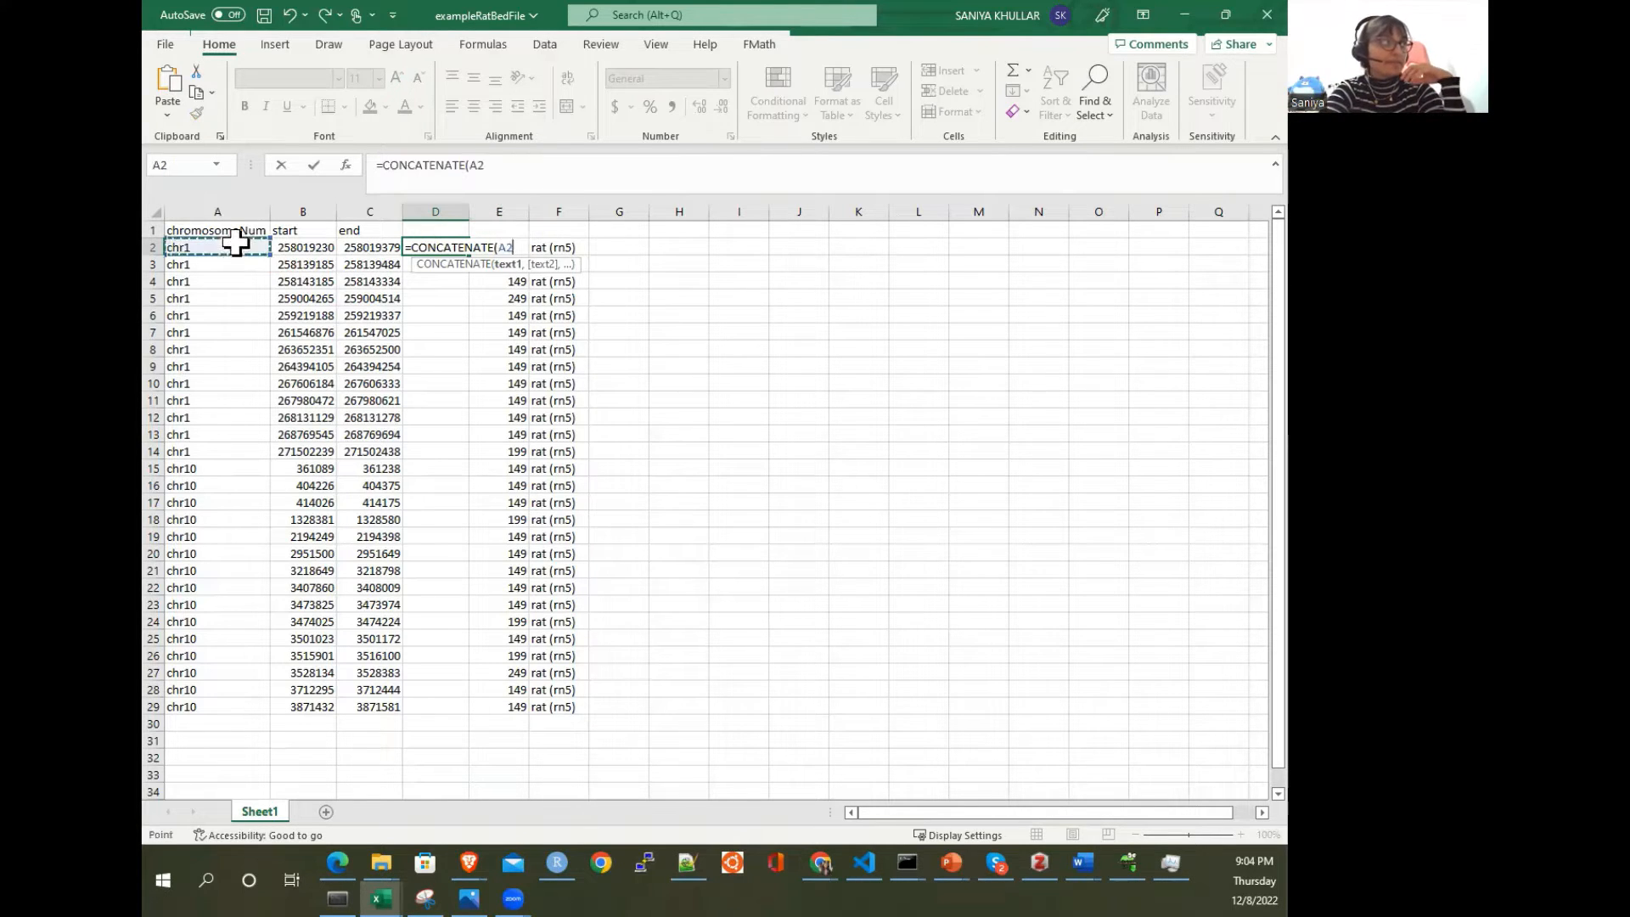
{"action": "type", "text": ",\" !!!"}
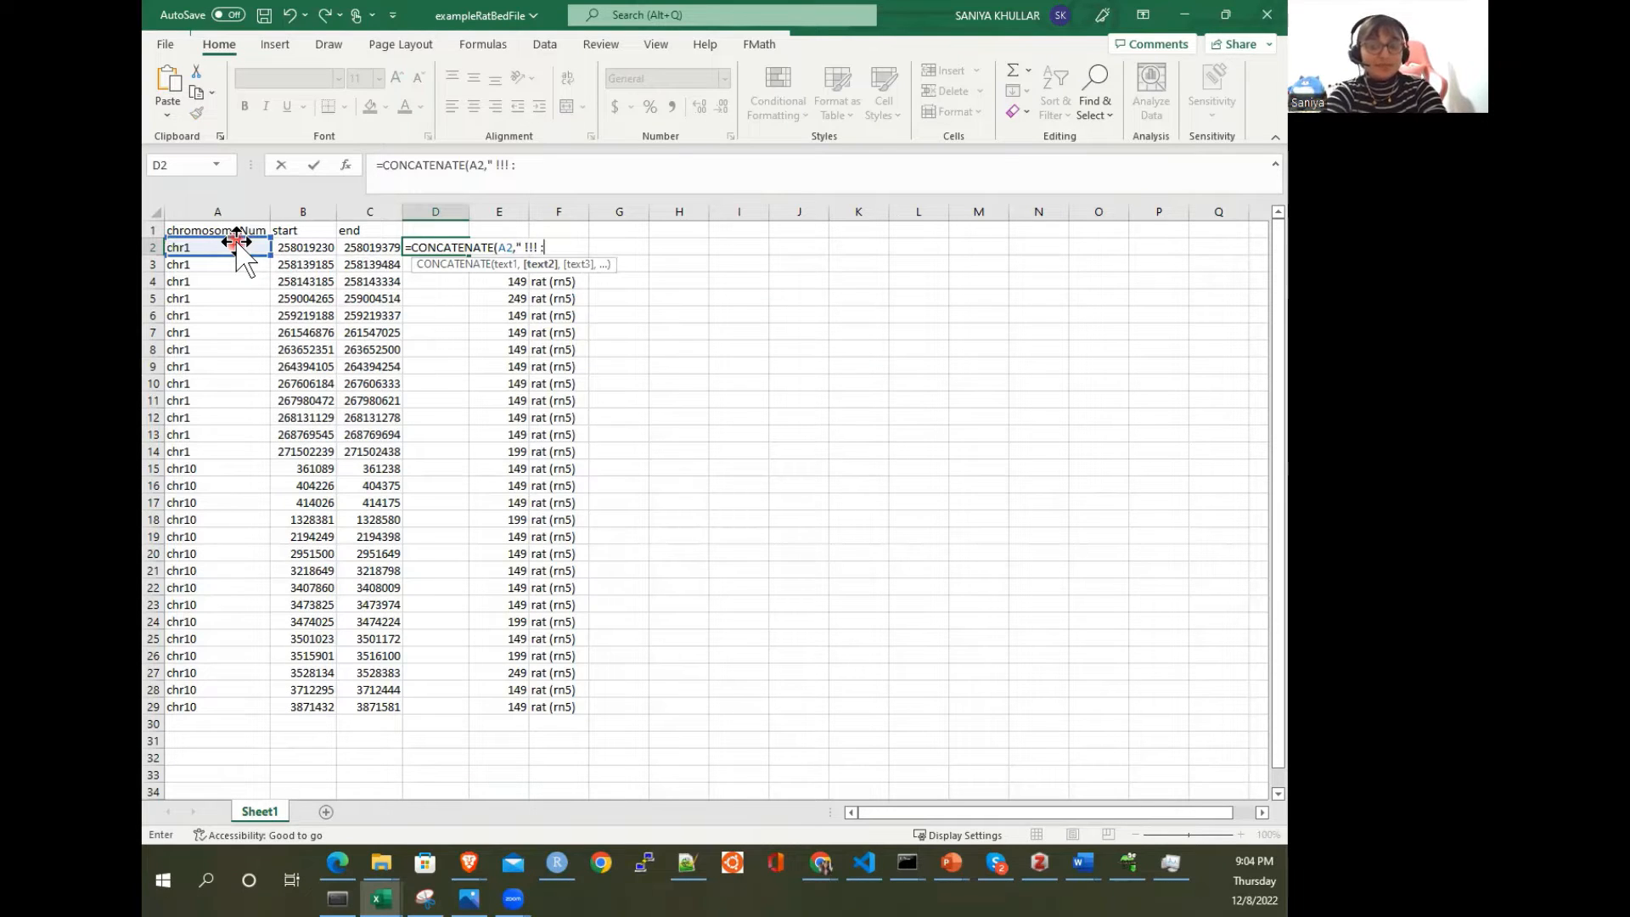
{"action": "type", "text": " :)\")"}
{"action": "key", "text": "Return"}
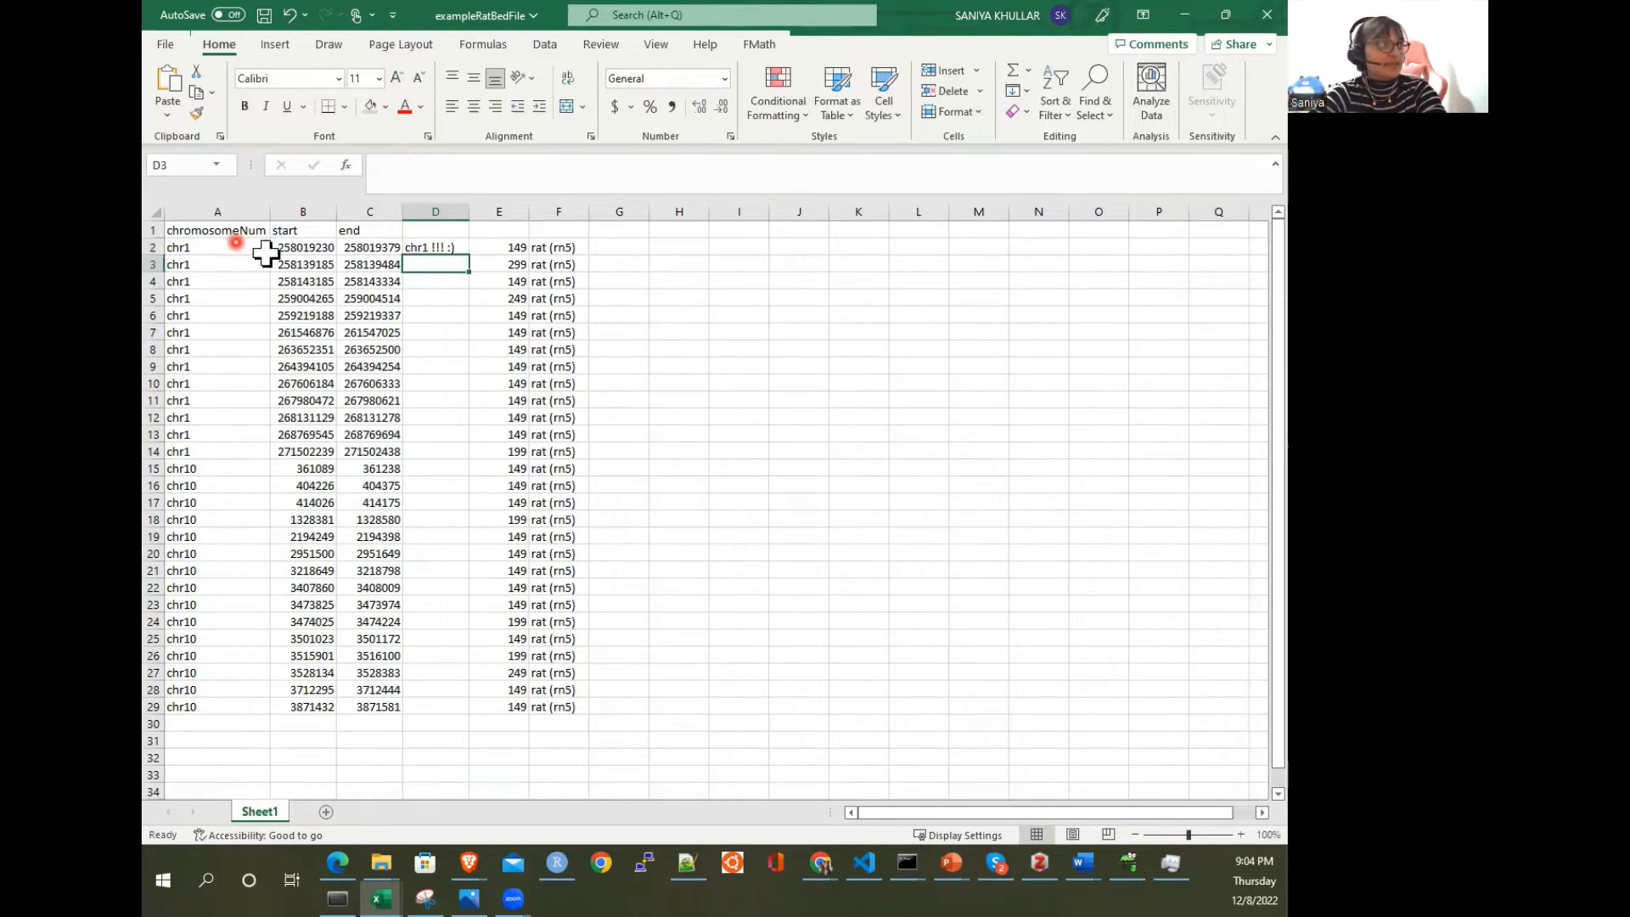
Step: Fill the D2 formula down through row 29, compare it with the chr1 entries in column A, and reselect D2
{"action": "left_click", "coordinate": [452, 246]}
{"action": "double_click", "coordinate": [468, 255]}
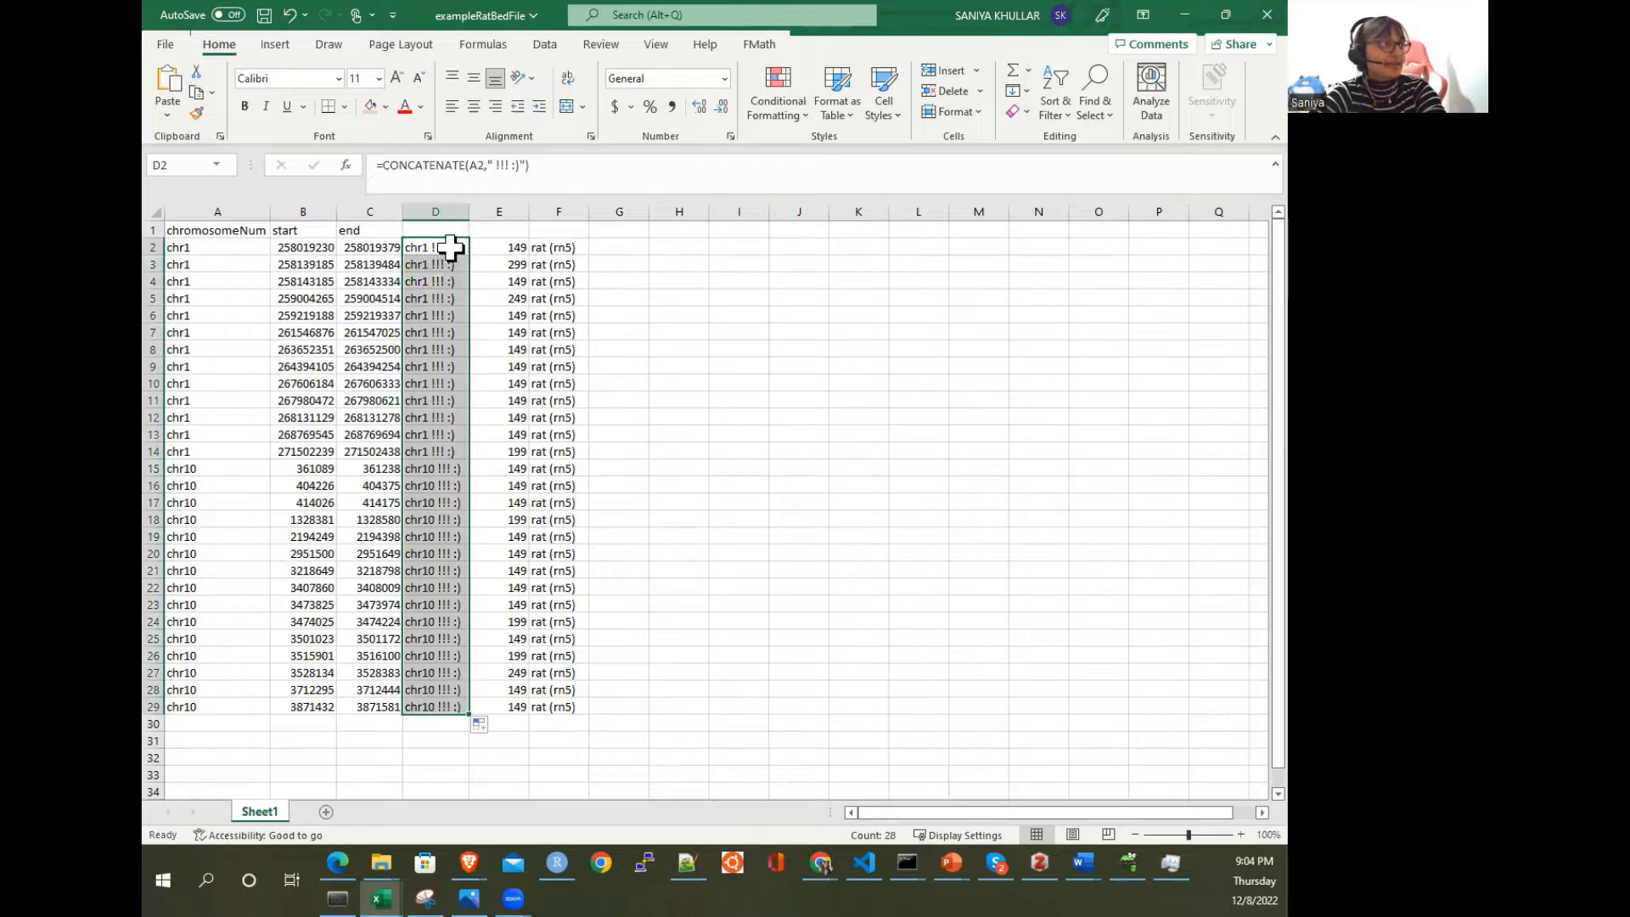
{"action": "left_click_drag", "start_coordinate": [194, 254], "coordinate": [212, 451]}
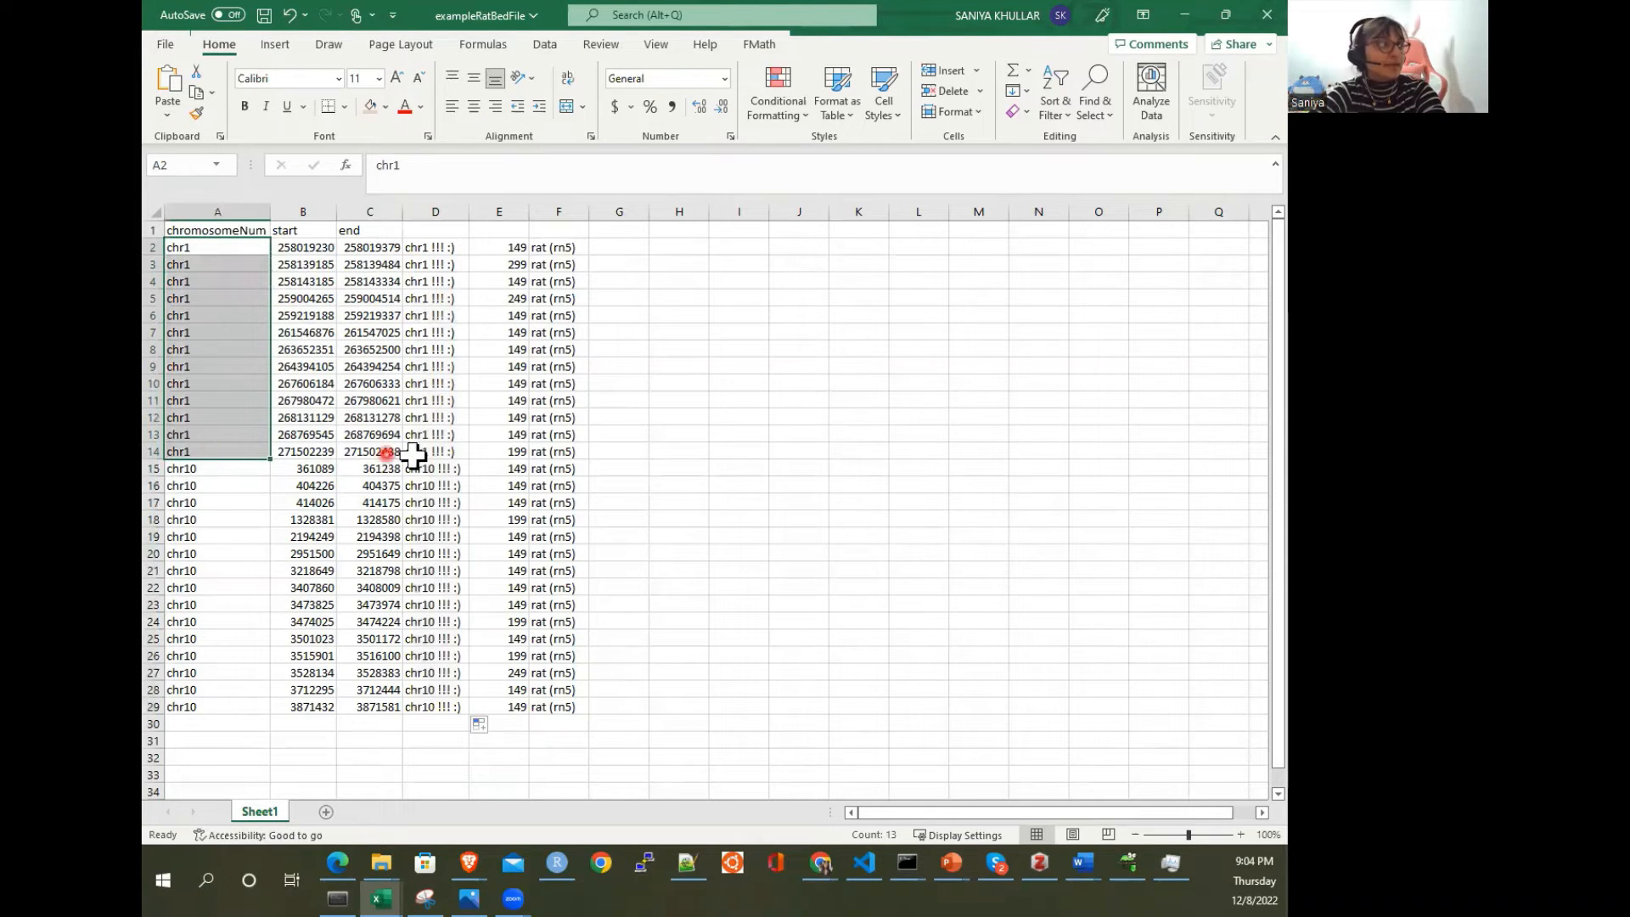
{"action": "left_click", "coordinate": [439, 245]}
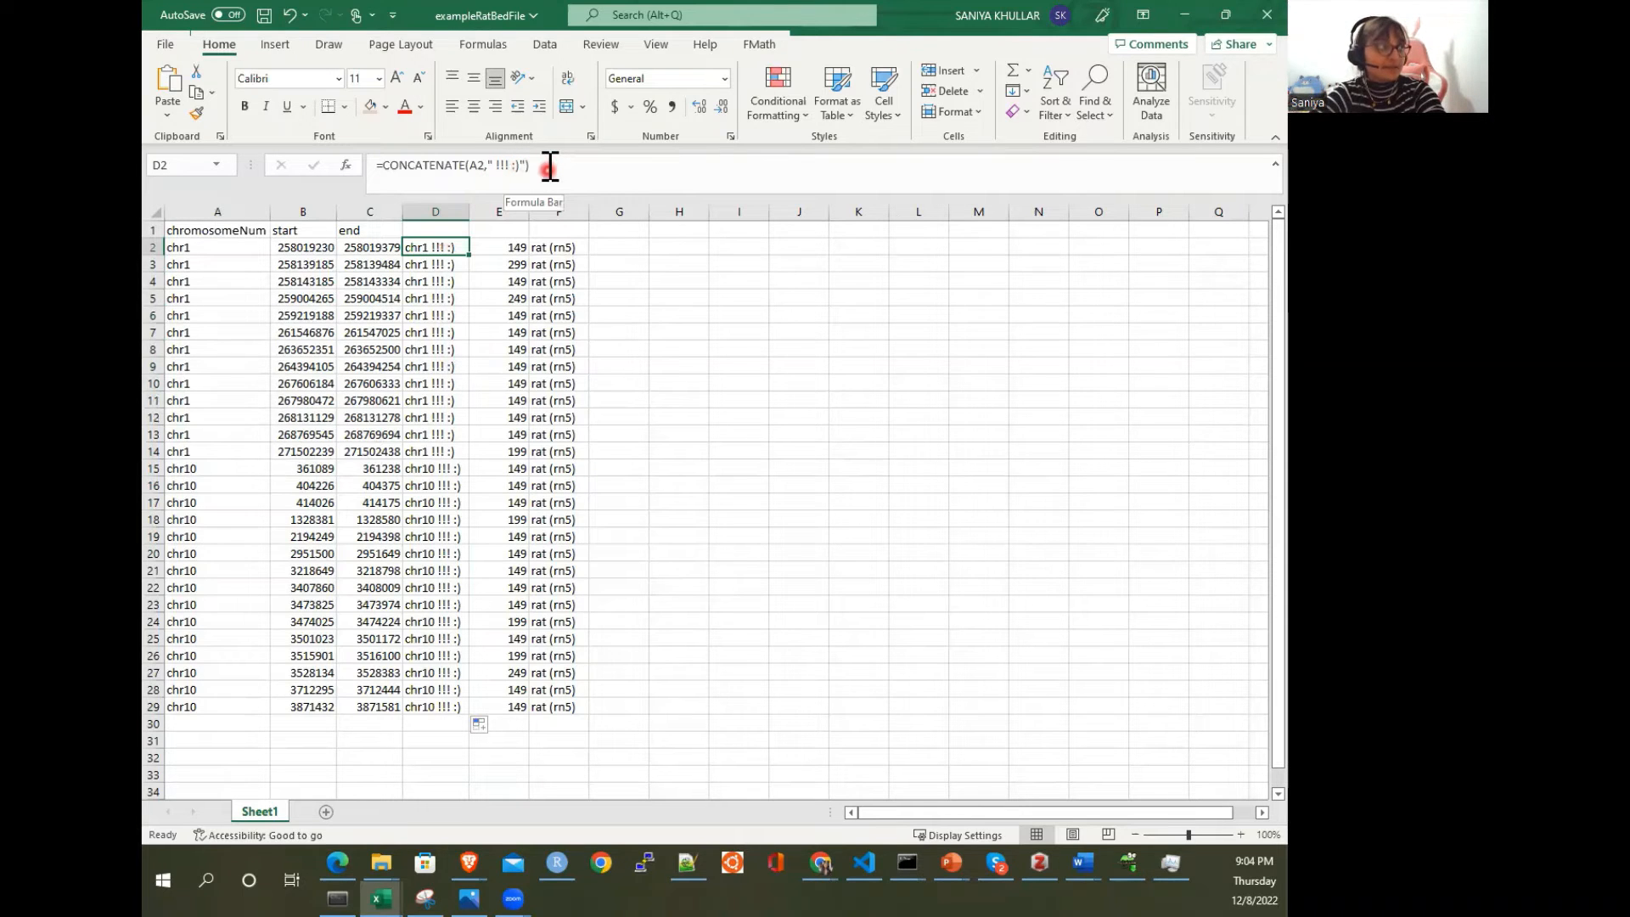
Step: Place the worksheet window over the LiftOver page, change D2 to =CONCATENATE(A2, ":") and fill the formula down column D
{"action": "key", "text": "Down"}
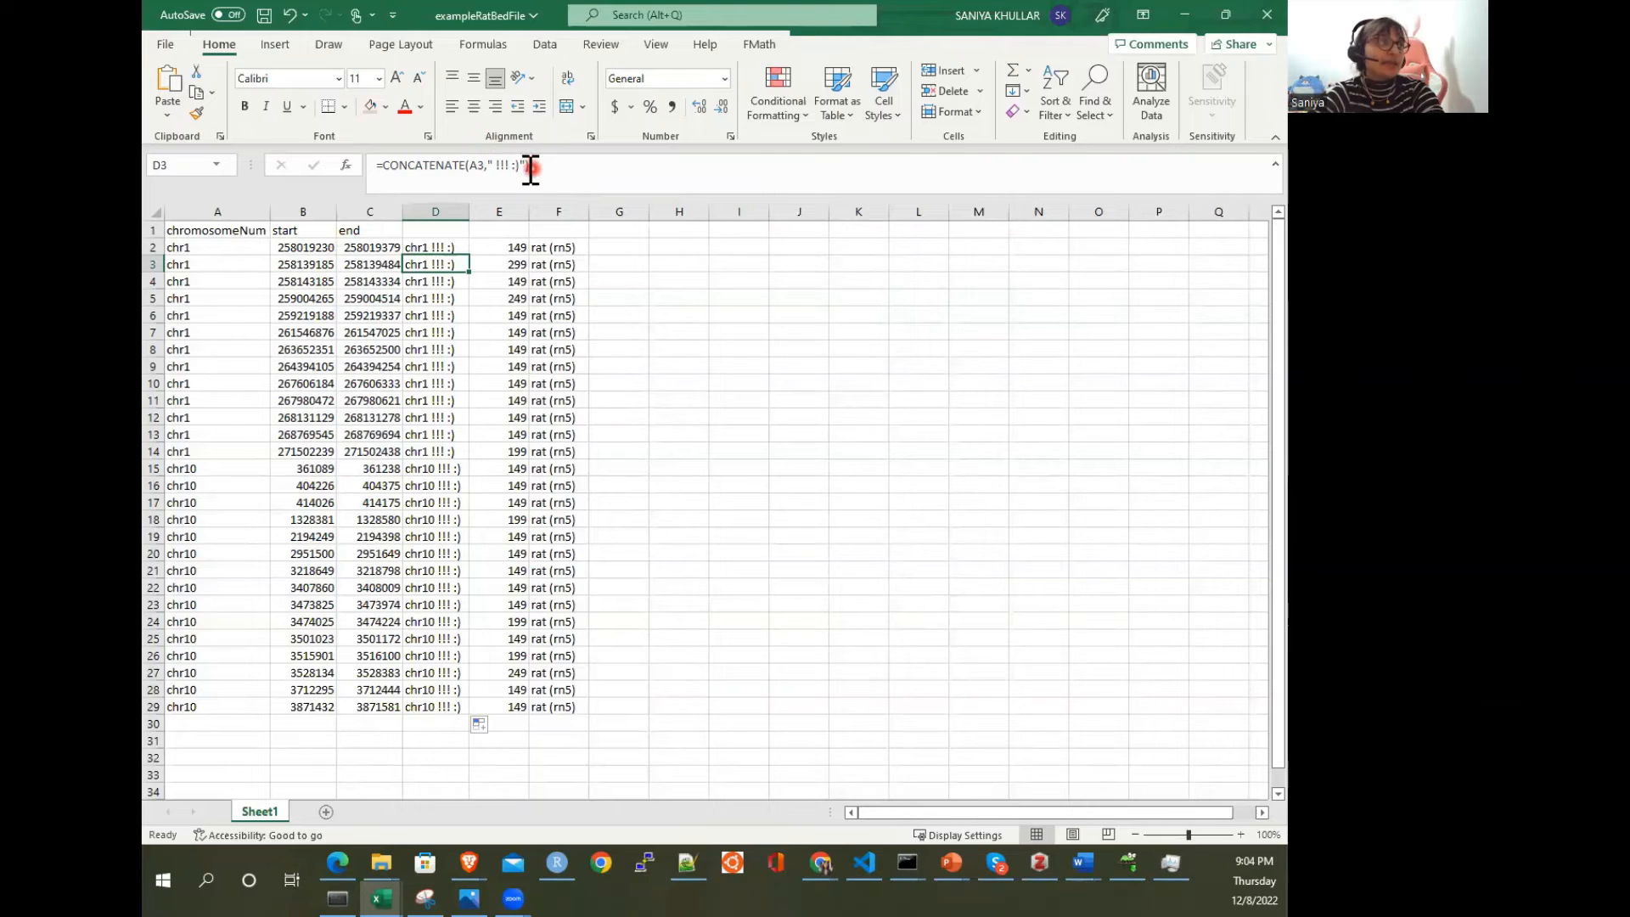
{"action": "left_click", "coordinate": [429, 245]}
{"action": "left_click_drag", "start_coordinate": [528, 164], "coordinate": [494, 166]}
{"action": "left_click", "coordinate": [571, 167]}
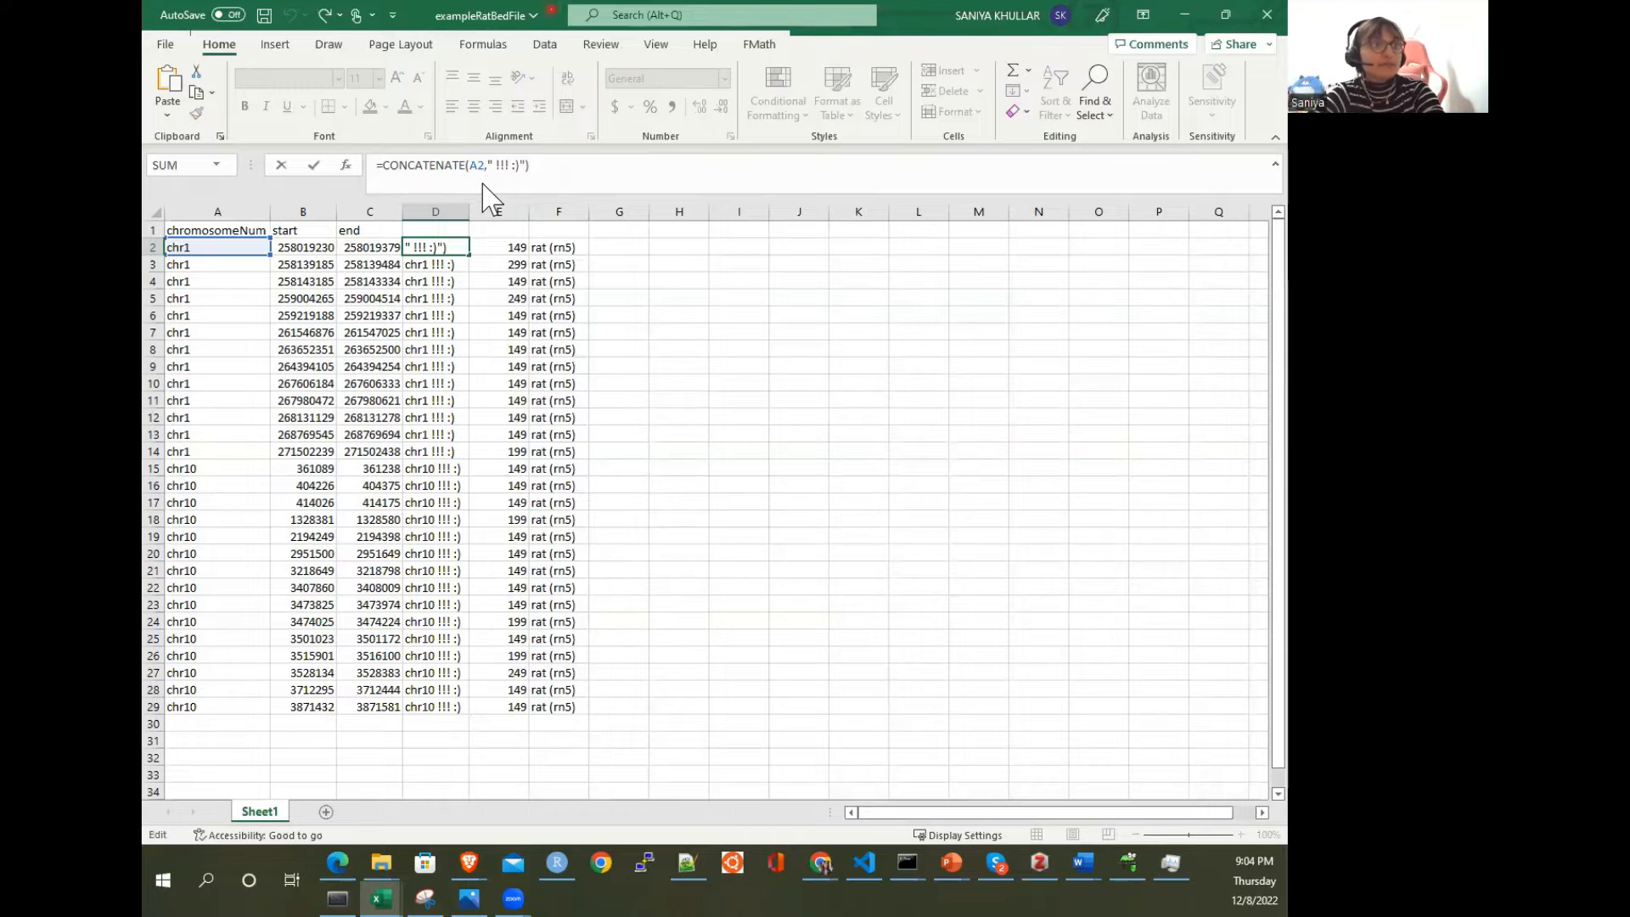
{"action": "left_click_drag", "start_coordinate": [551, 10], "coordinate": [786, 578]}
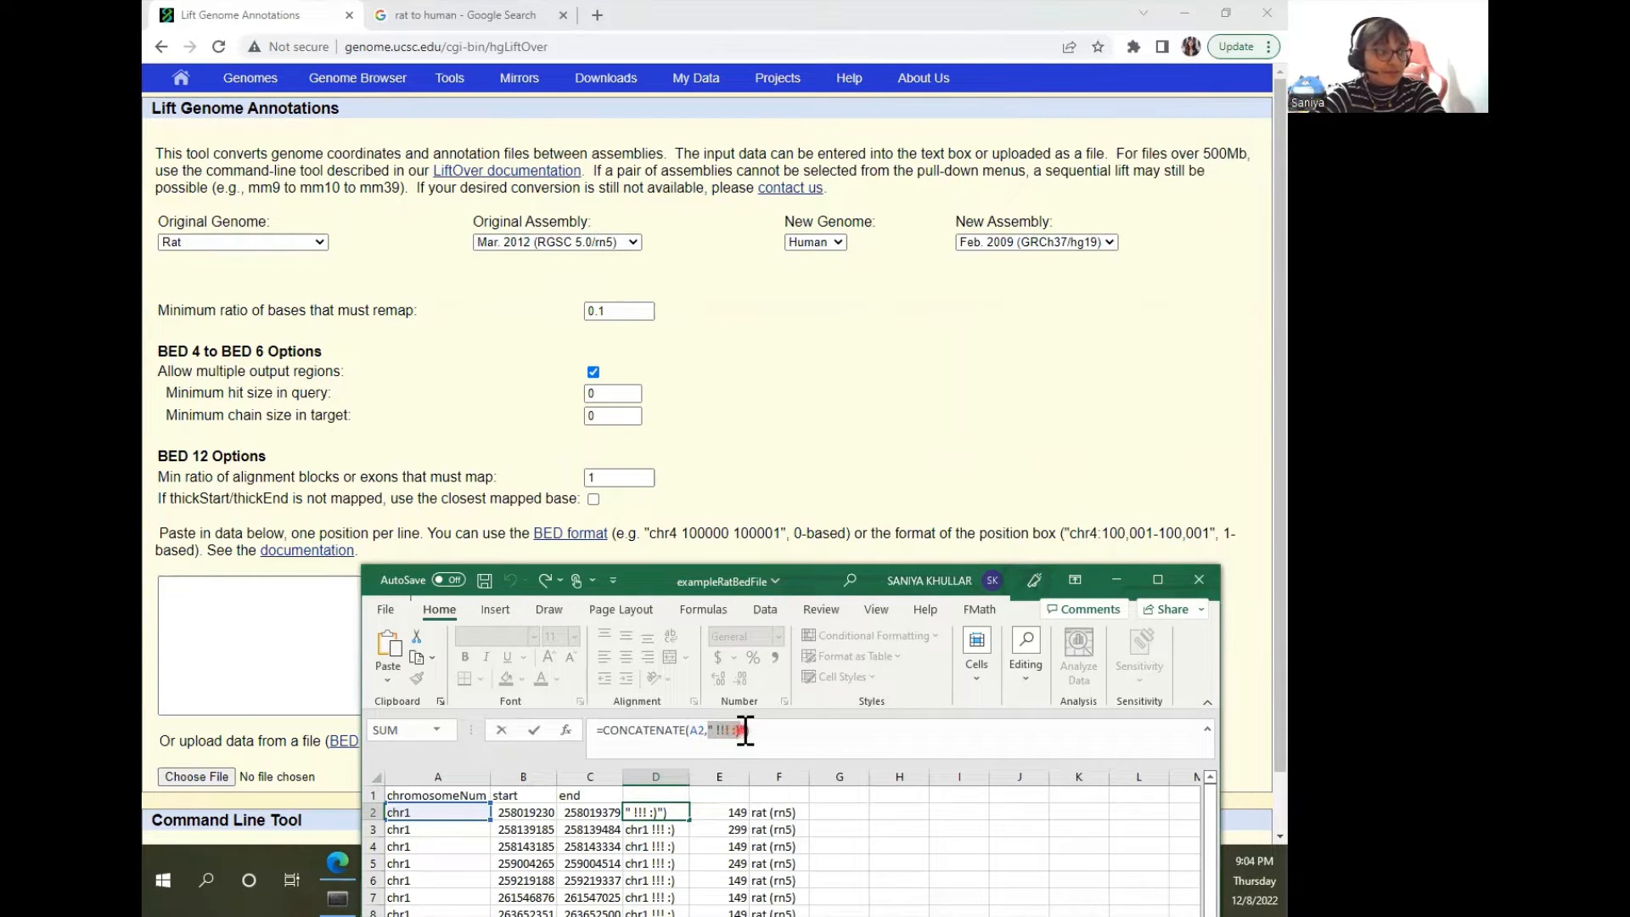
{"action": "left_click_drag", "start_coordinate": [745, 731], "coordinate": [748, 731]}
{"action": "key", "text": "BackSpace"}
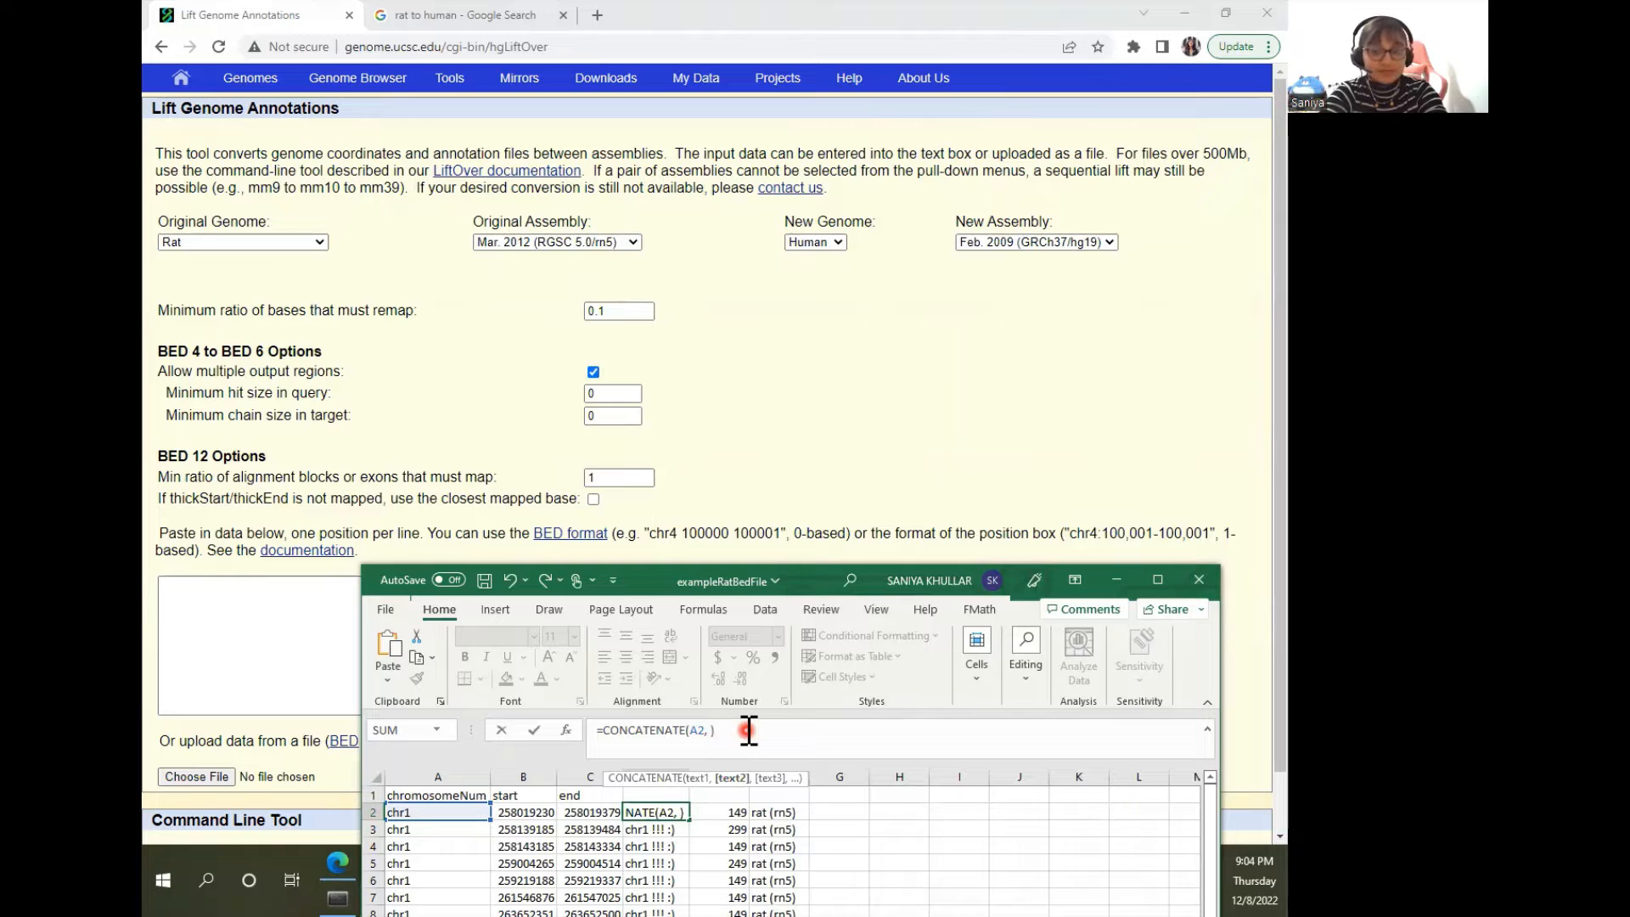
{"action": "key", "text": "Return"}
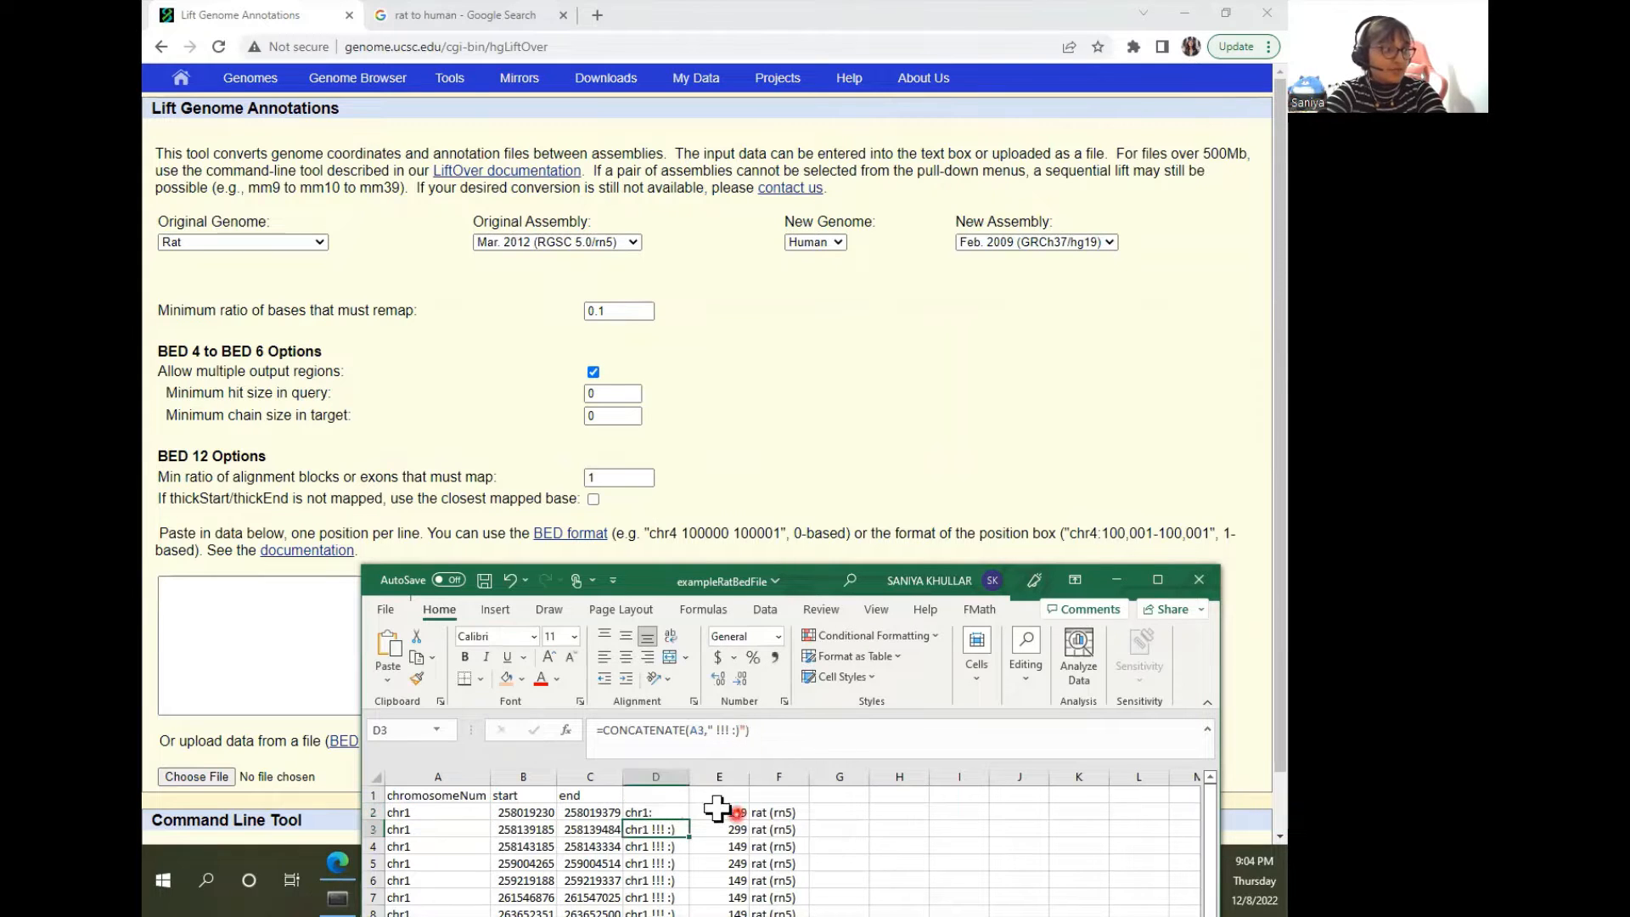
{"action": "left_click", "coordinate": [663, 813]}
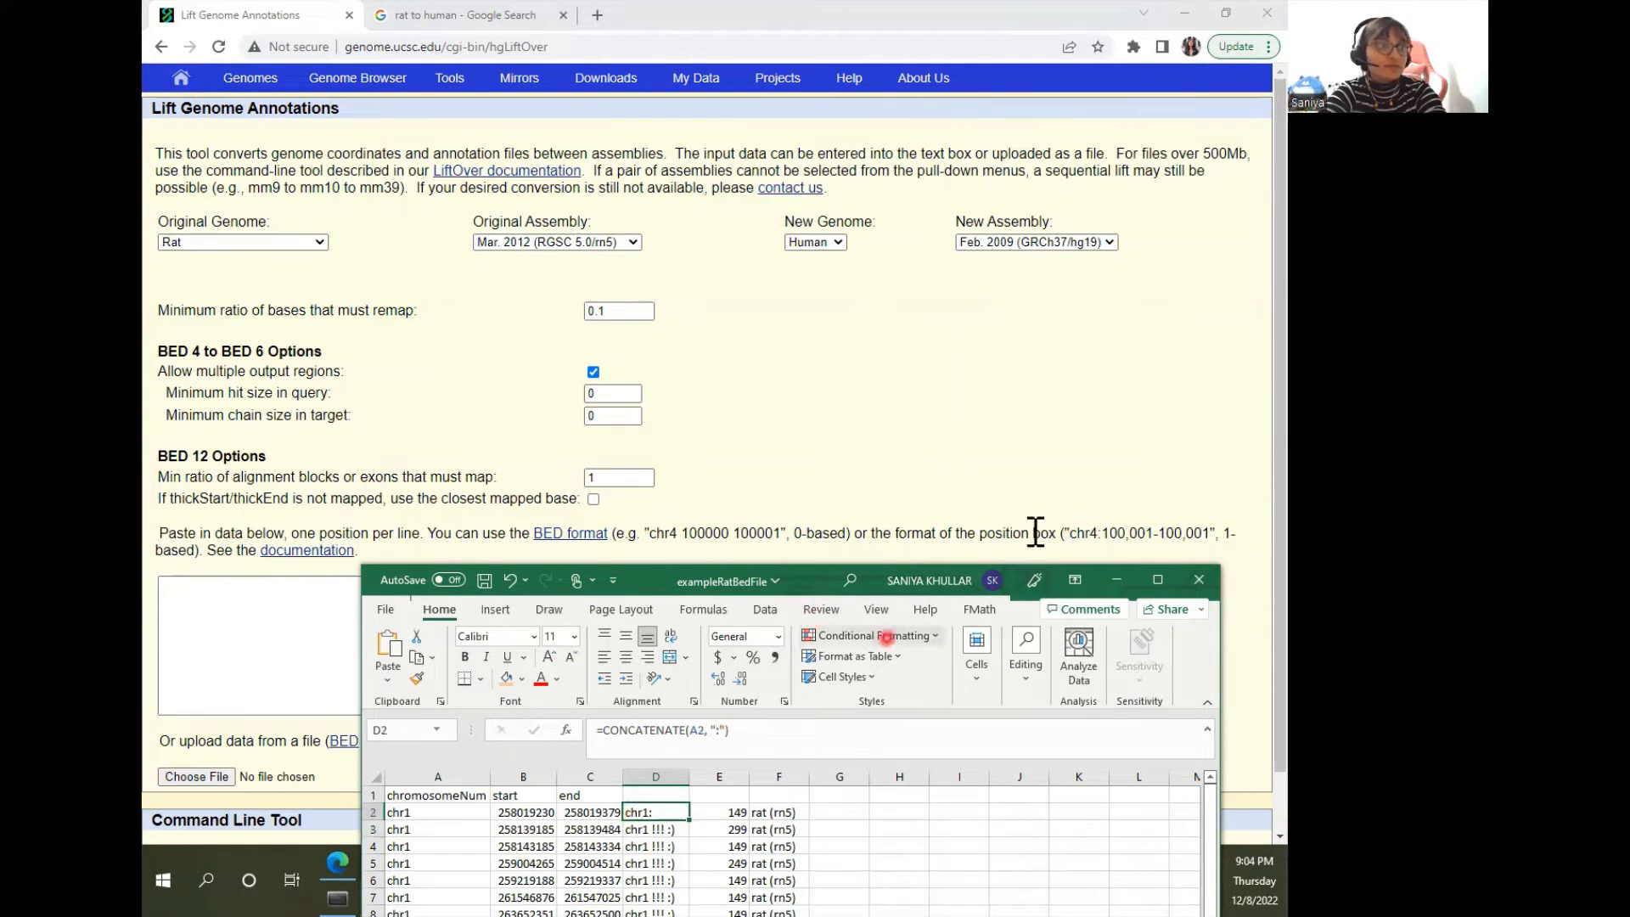
{"action": "double_click", "coordinate": [690, 819]}
Step: Extend the formula in D2 with the start position so it reads =CONCATENATE(A2, ":", B2)
{"action": "left_click", "coordinate": [673, 815]}
{"action": "left_click", "coordinate": [744, 730]}
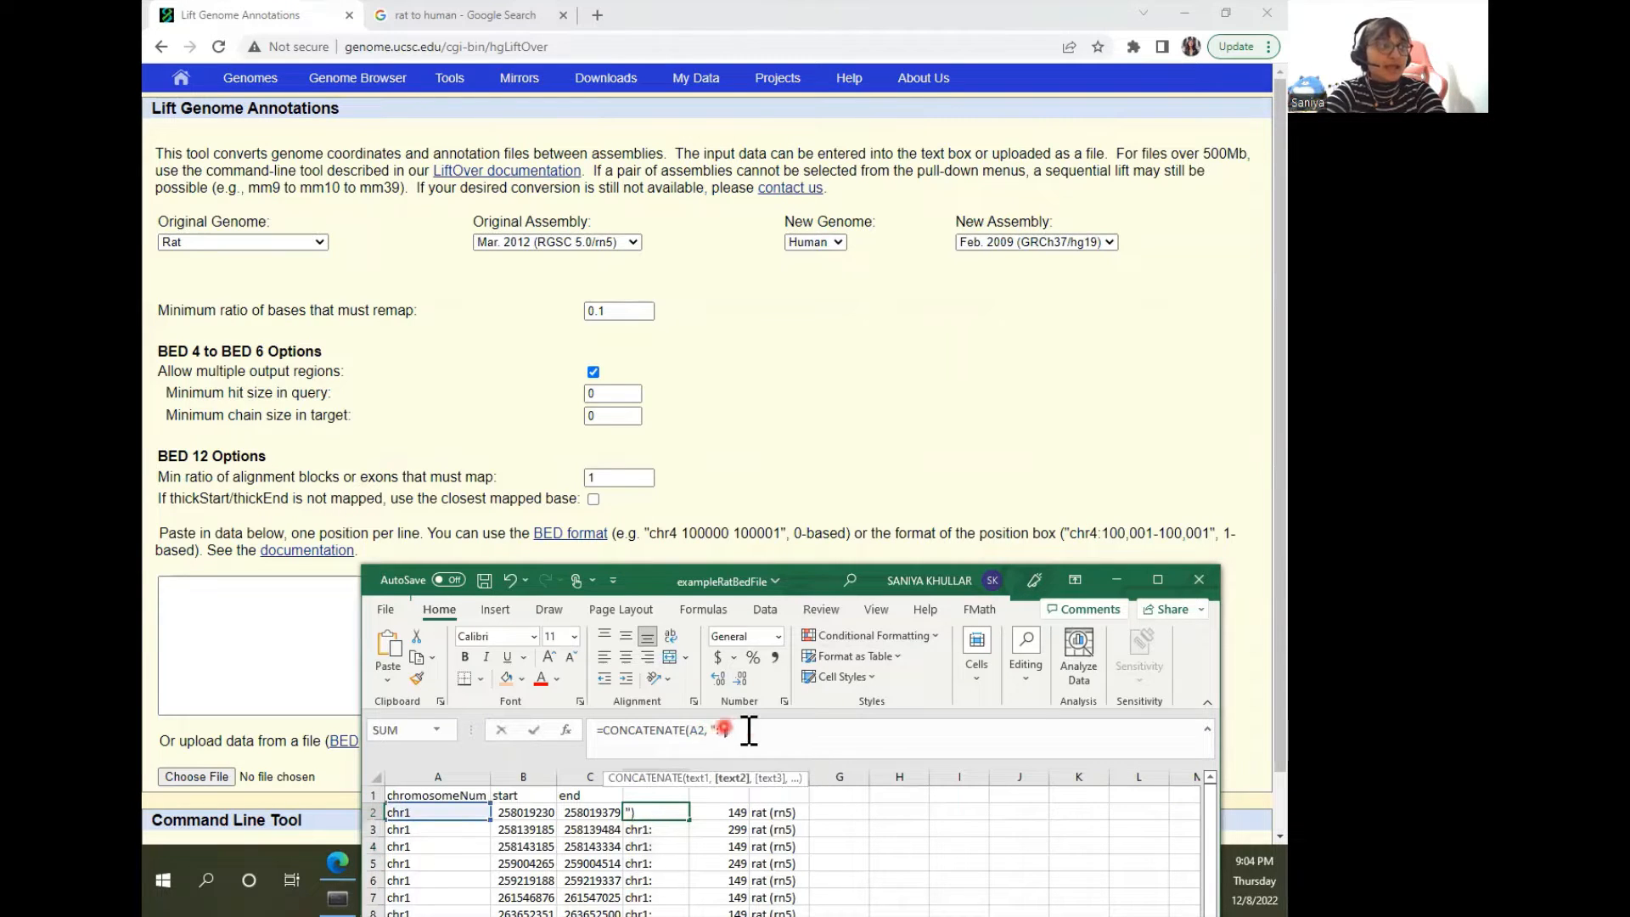
{"action": "type", "text": ","}
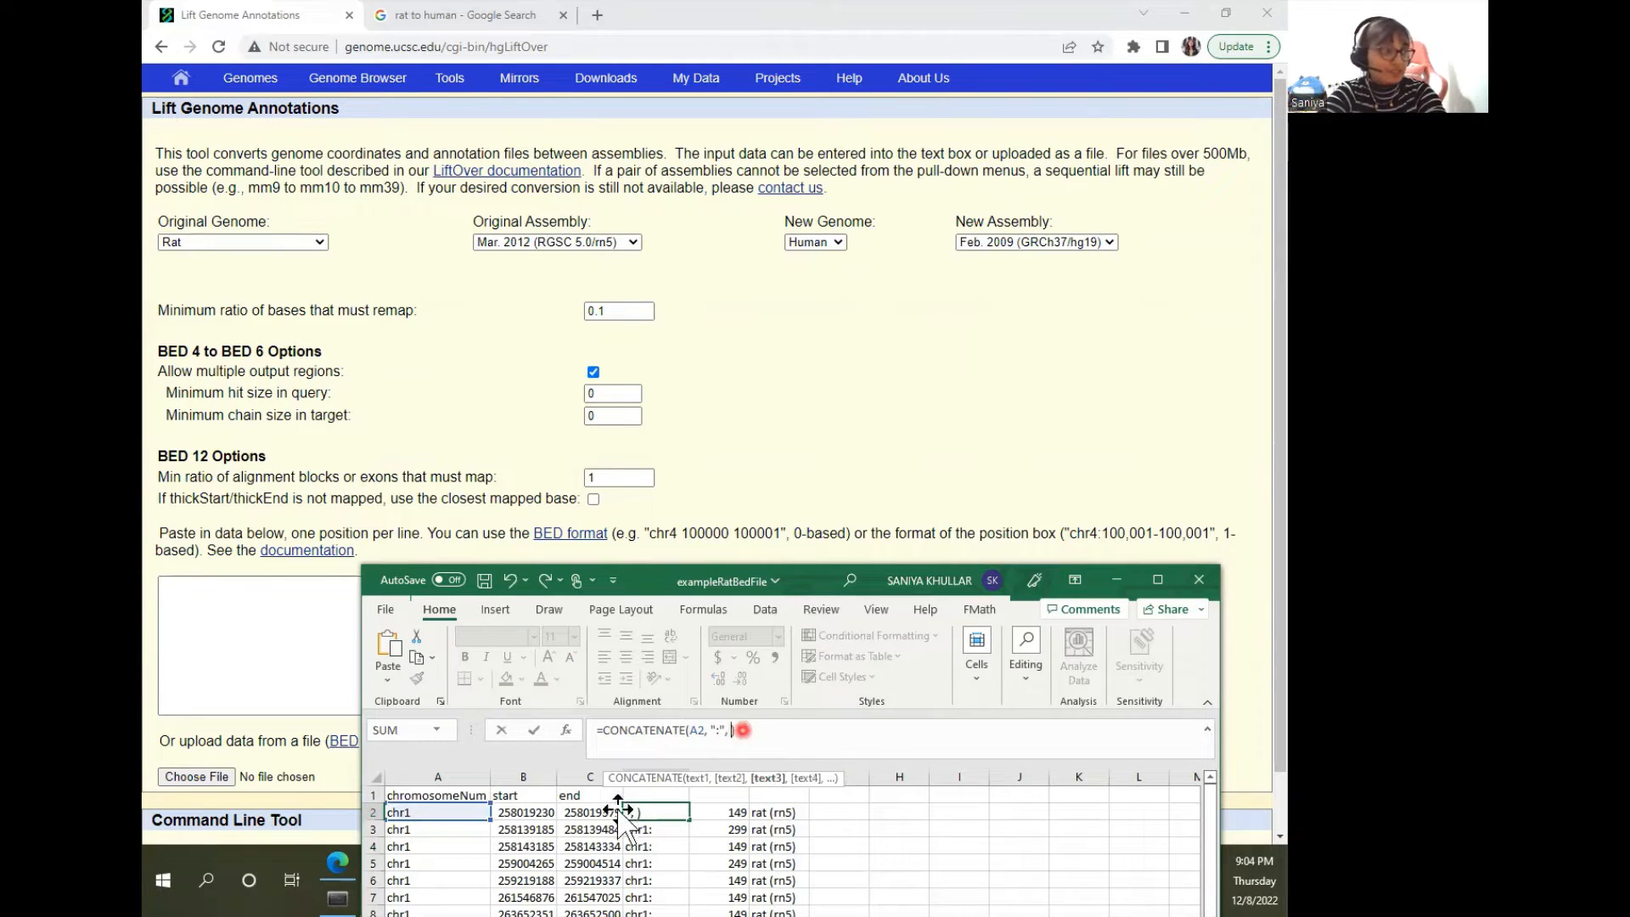
{"action": "left_click", "coordinate": [545, 815]}
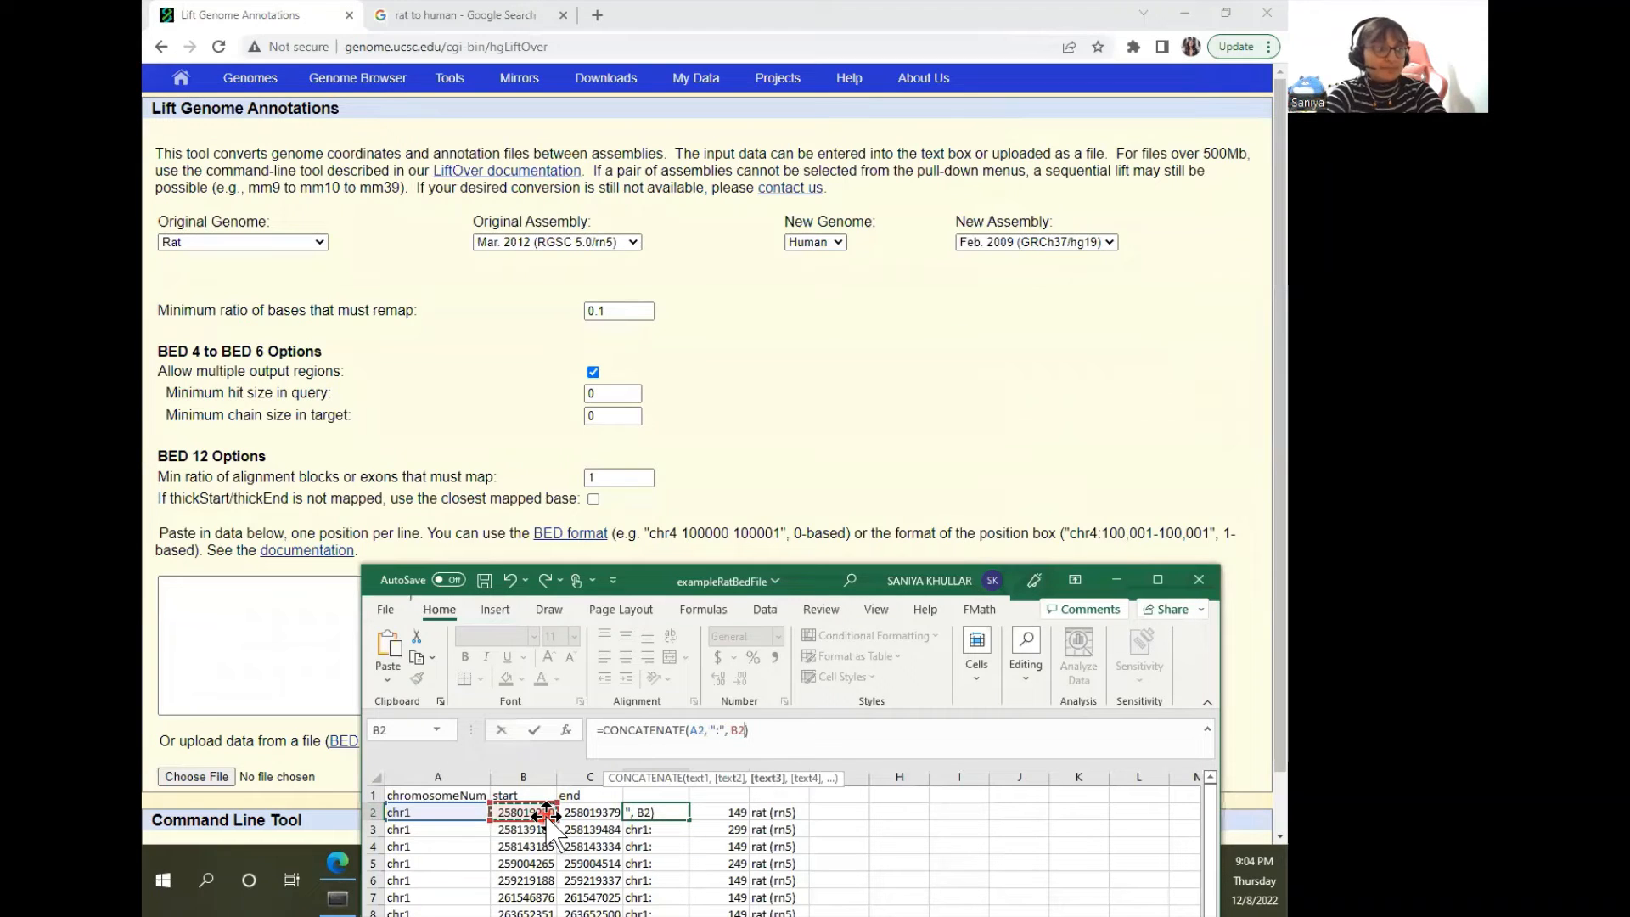
{"action": "key", "text": "Return"}
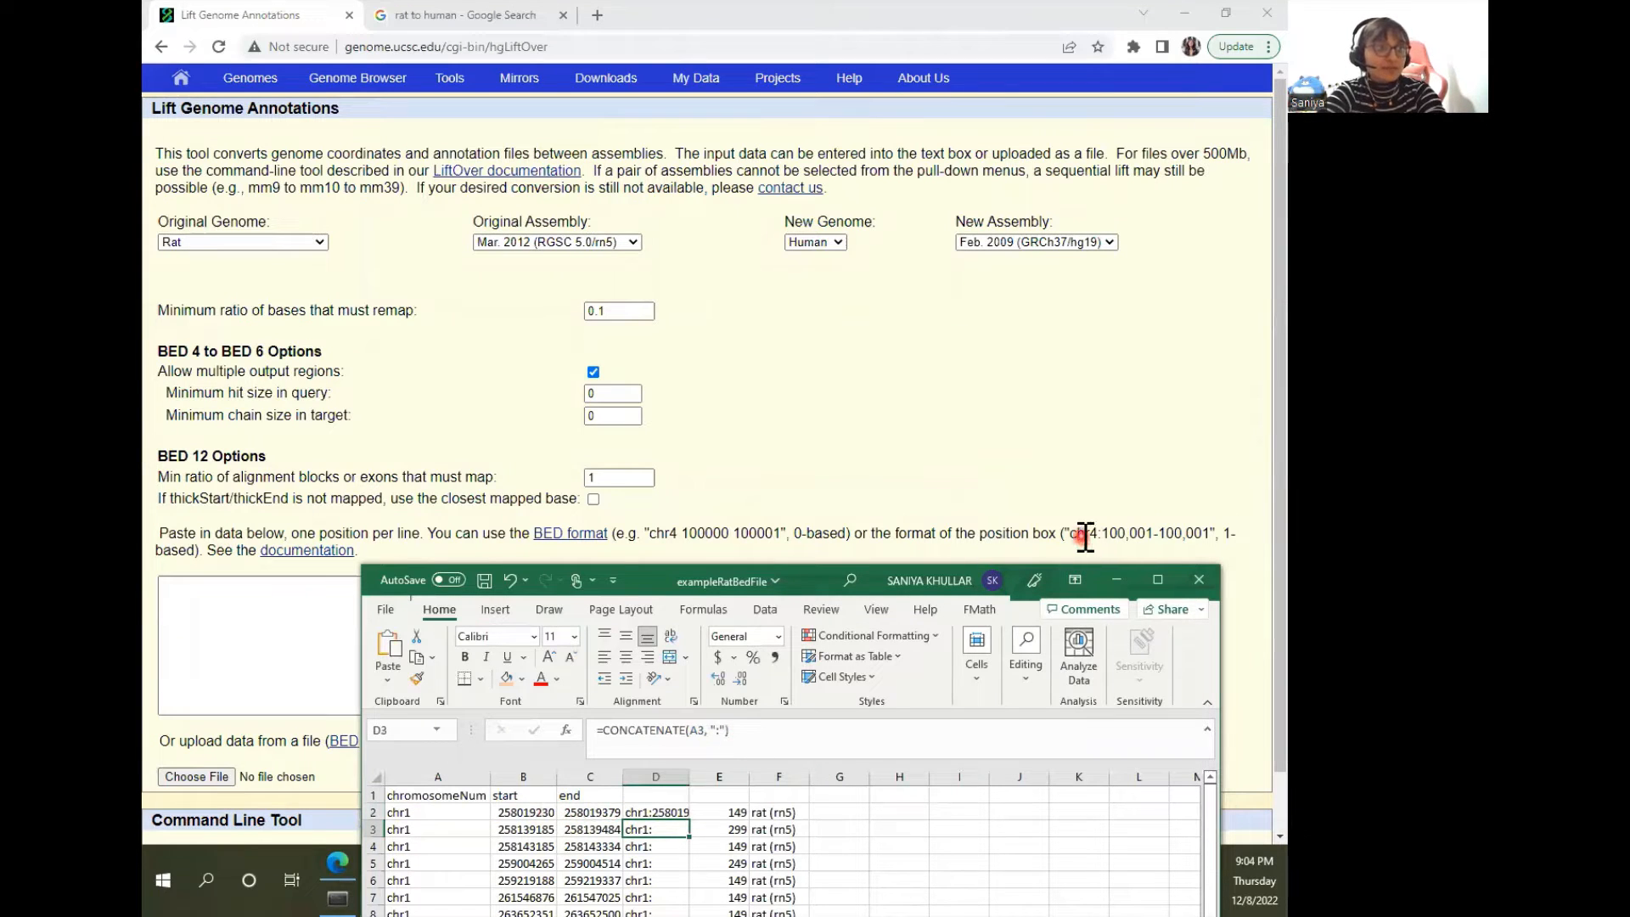
Step: Add a hyphen and the end position to the D2 formula, making it =CONCATENATE(A2, ":", B2, "-", C2)
{"action": "left_click", "coordinate": [670, 811]}
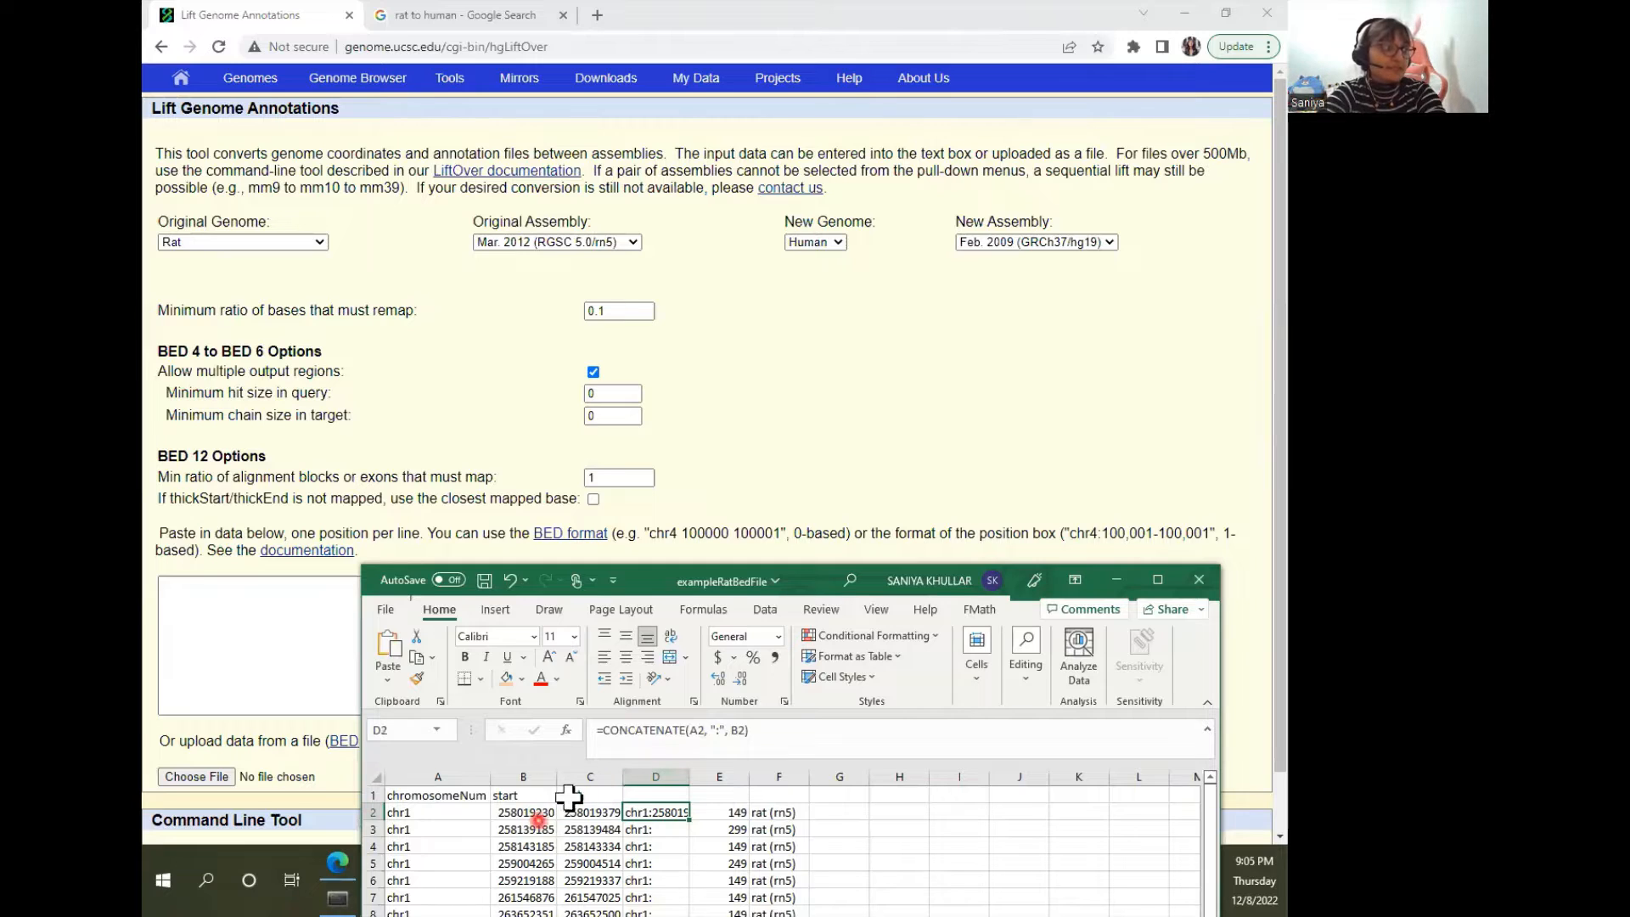
{"action": "left_click", "coordinate": [742, 734]}
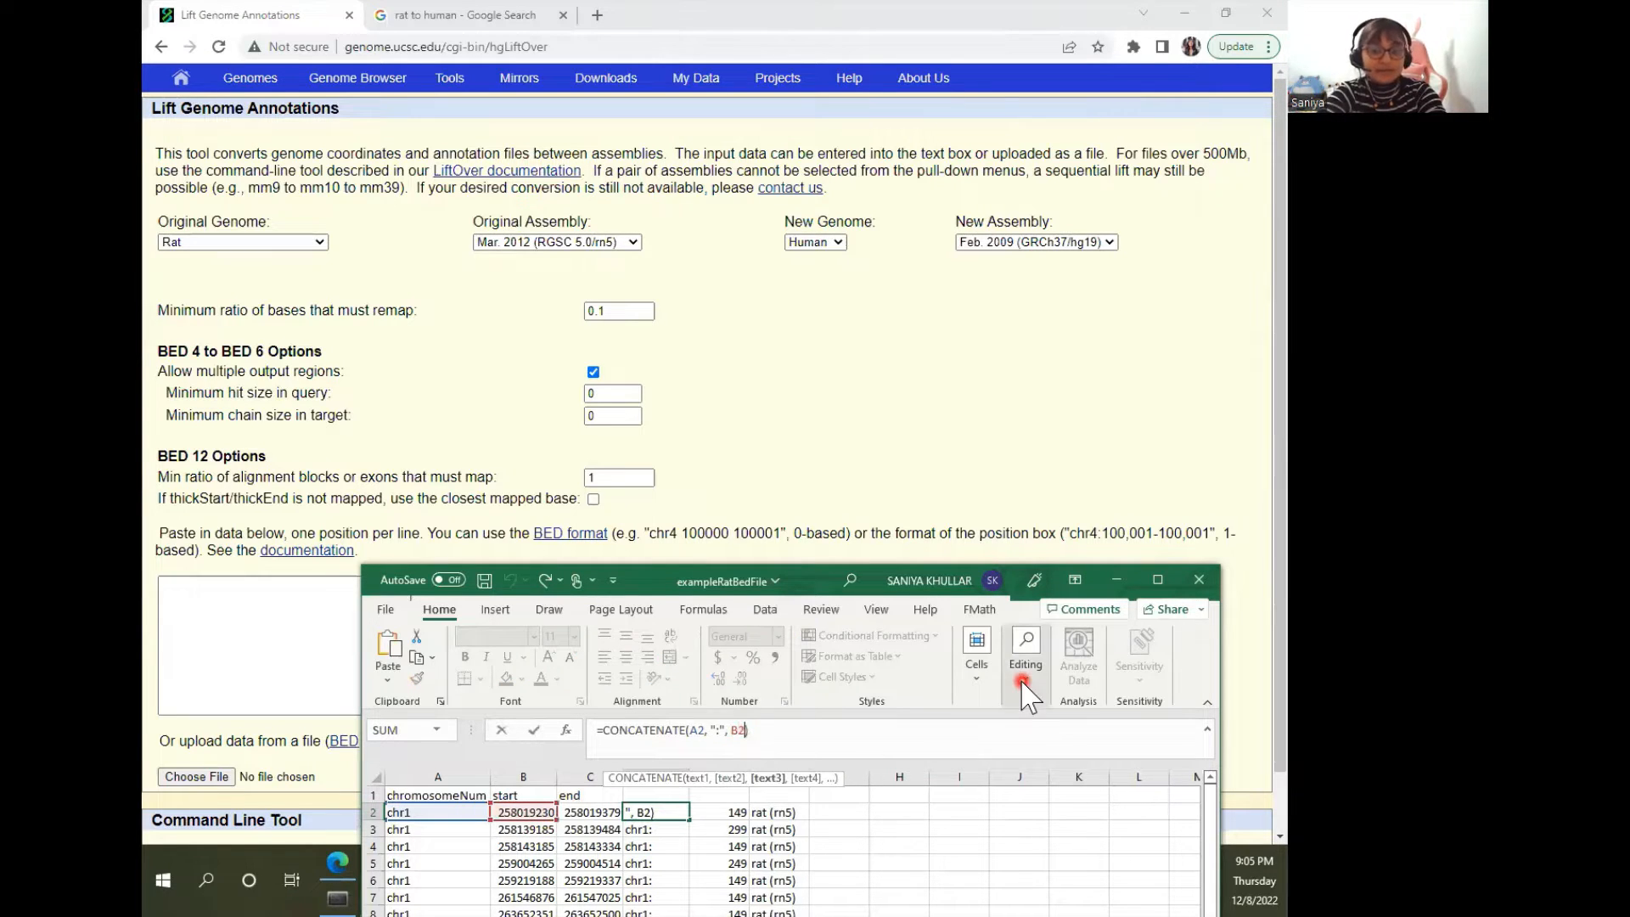
{"action": "type", "text": ", \"-\","}
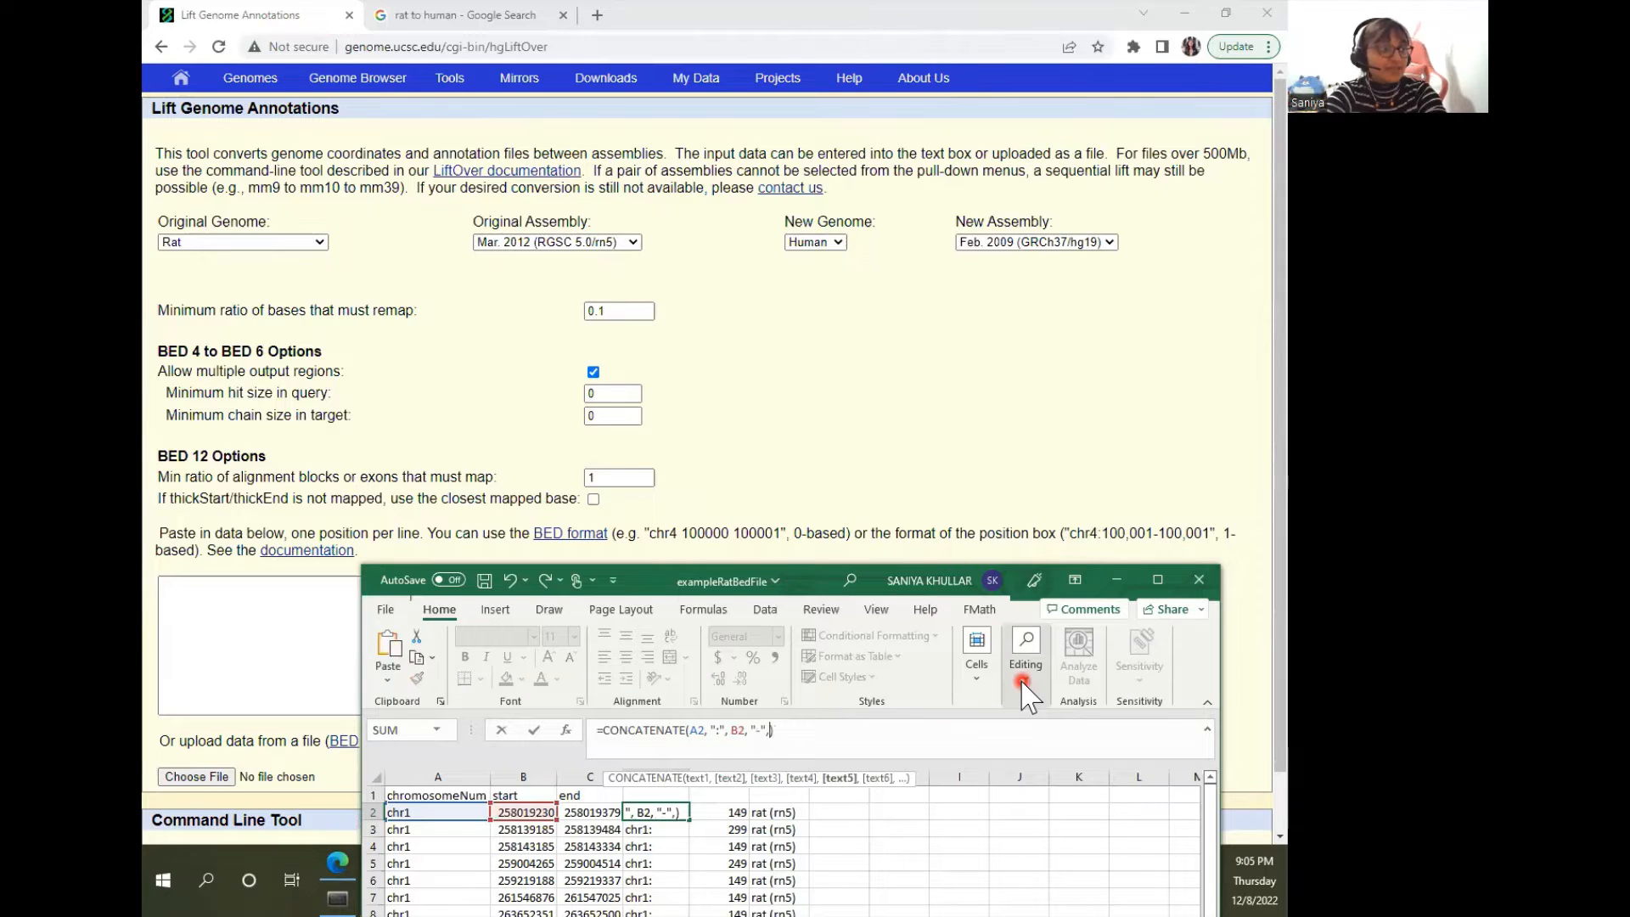
{"action": "left_click", "coordinate": [584, 828]}
{"action": "left_click", "coordinate": [575, 813]}
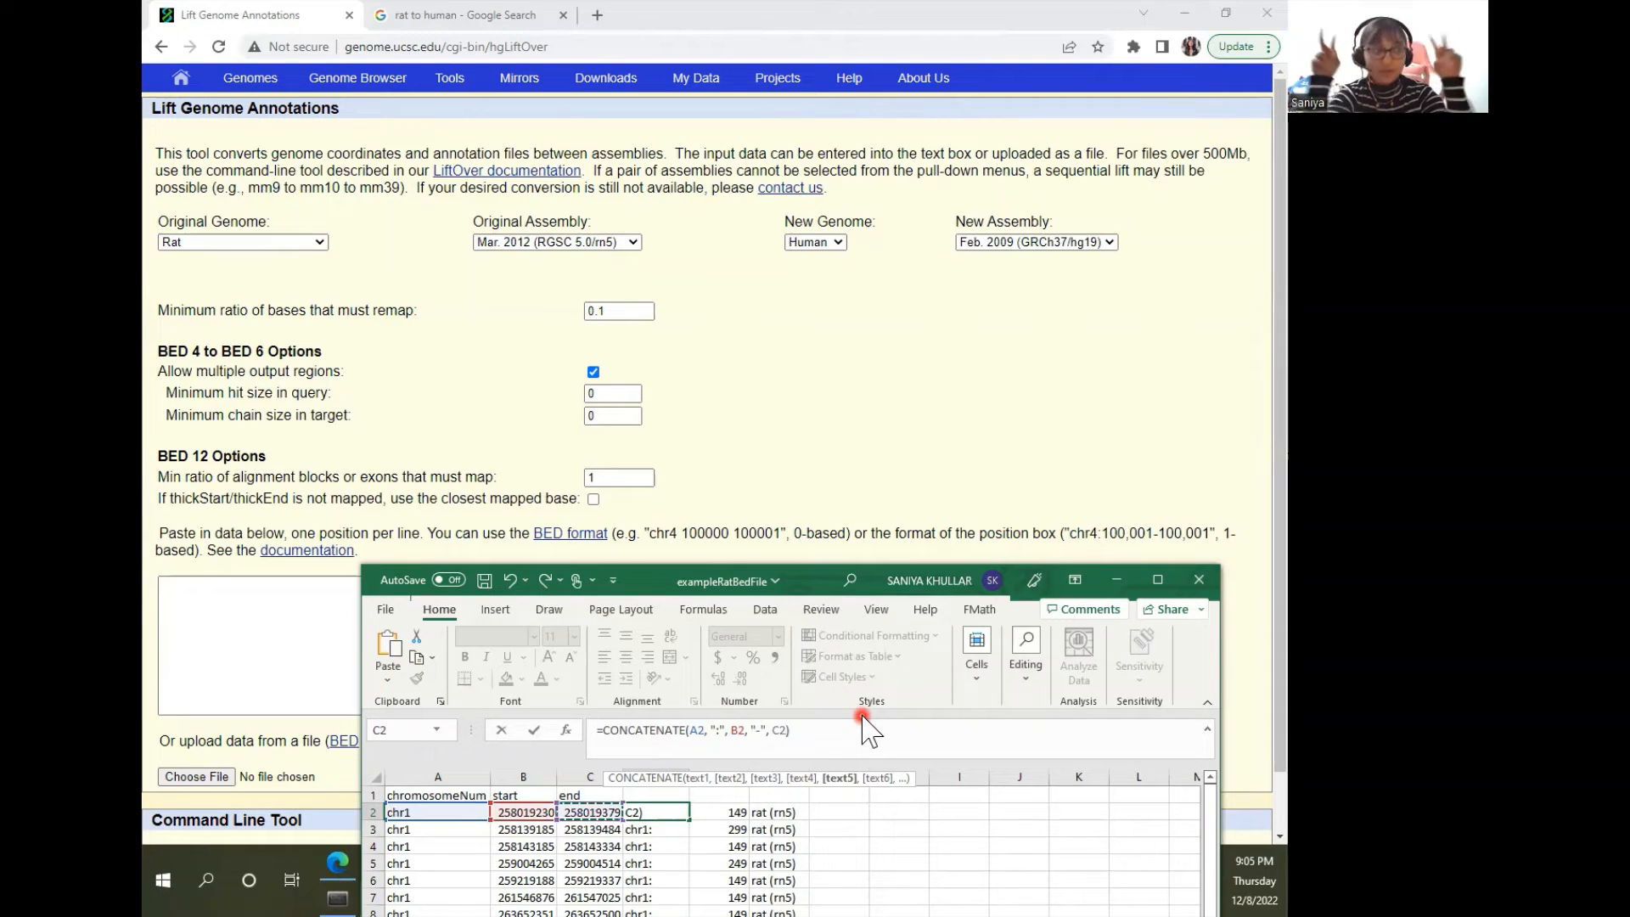
{"action": "key", "text": "Return"}
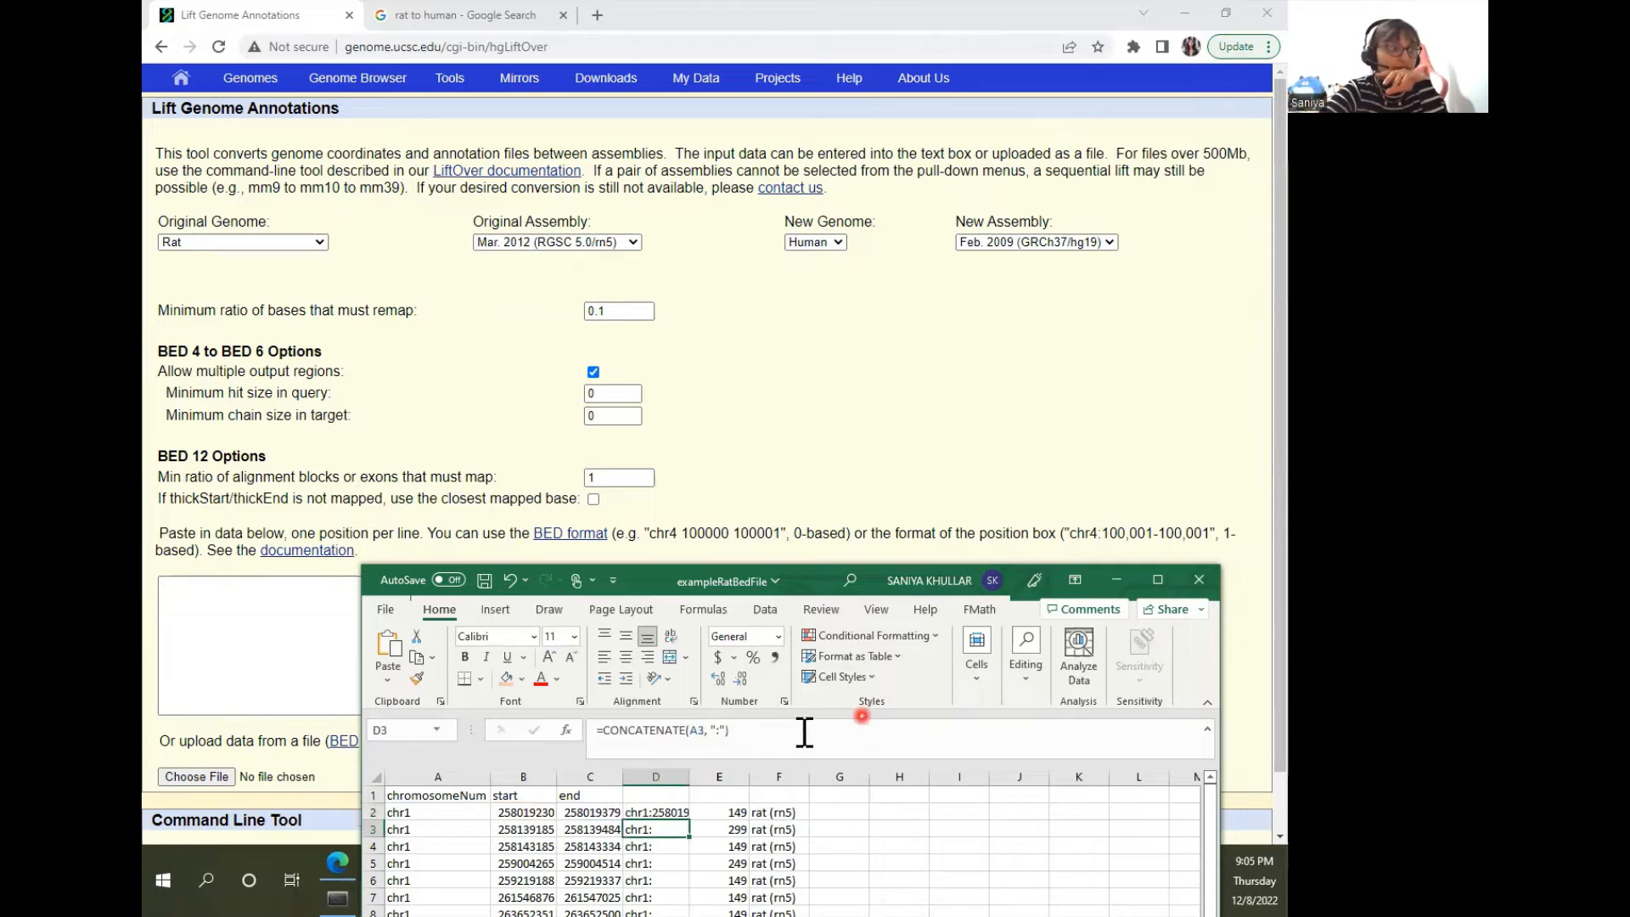
Step: Fill the D2 formula down through row 29 with column D widened to fit, and save the workbook
{"action": "left_click", "coordinate": [663, 813]}
{"action": "double_click", "coordinate": [690, 821]}
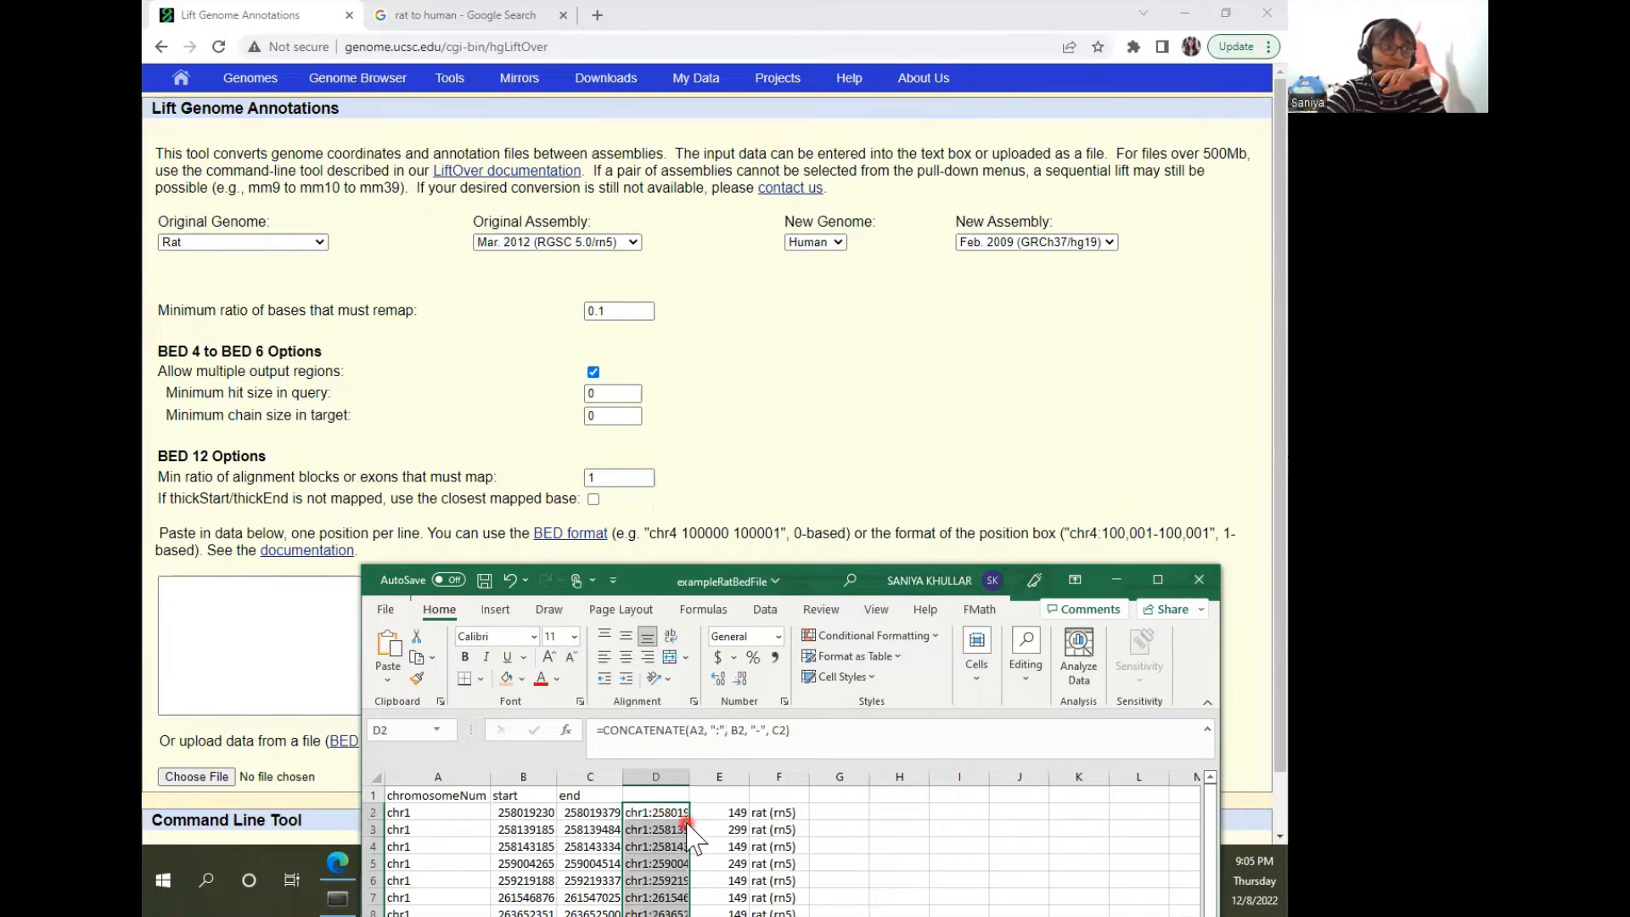
{"action": "double_click", "coordinate": [793, 585]}
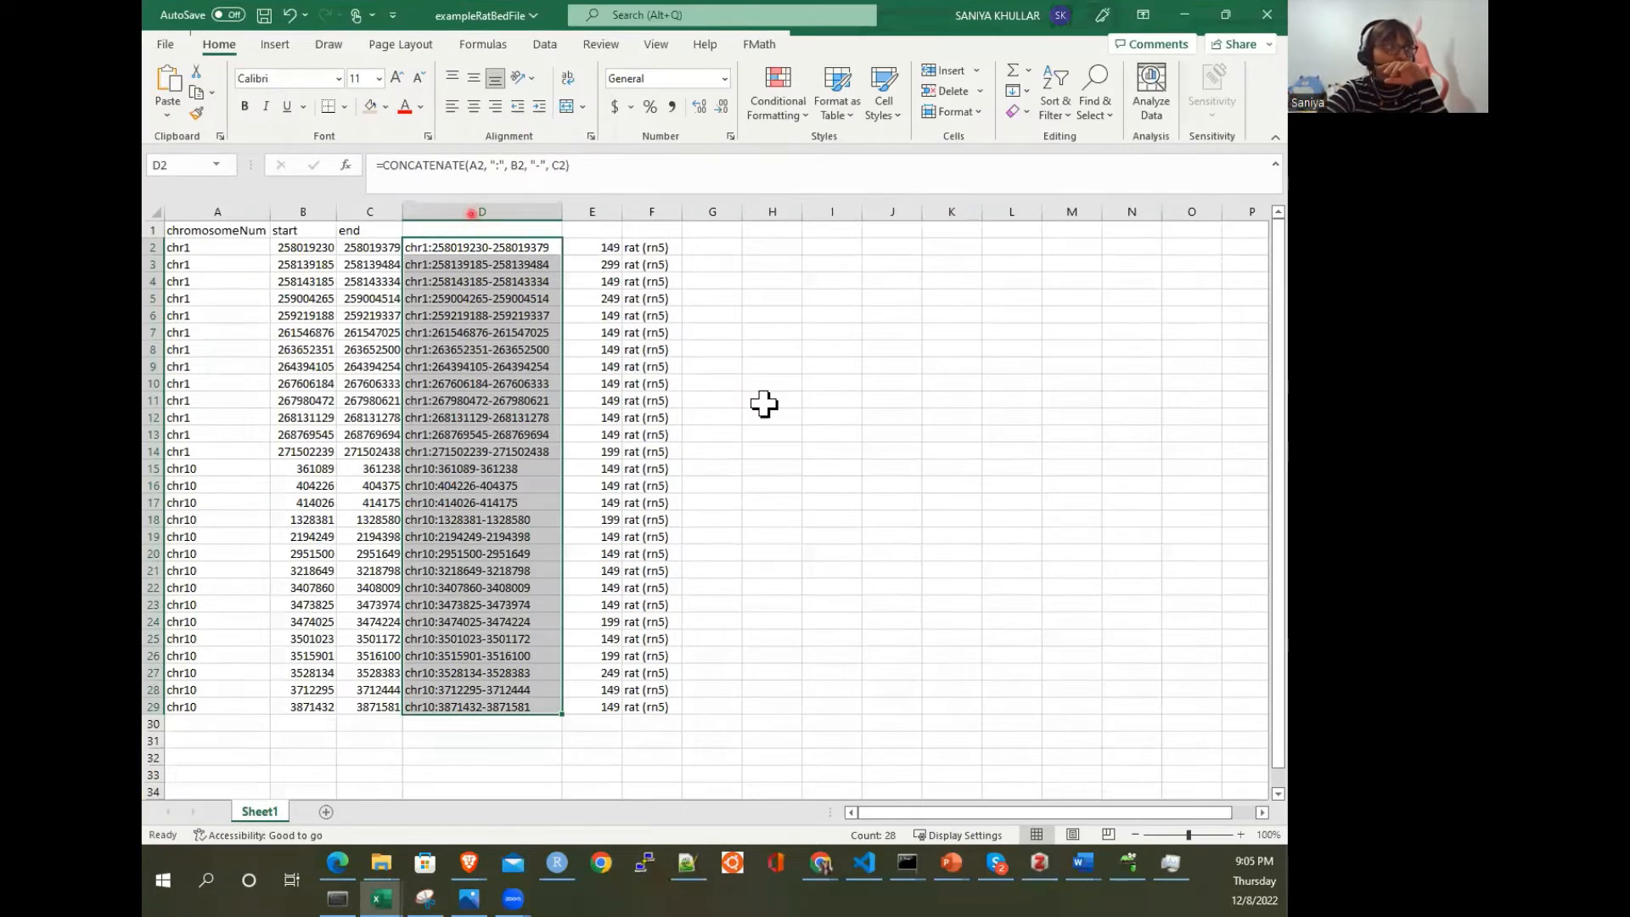
{"action": "left_click", "coordinate": [764, 404]}
{"action": "left_click", "coordinate": [264, 15]}
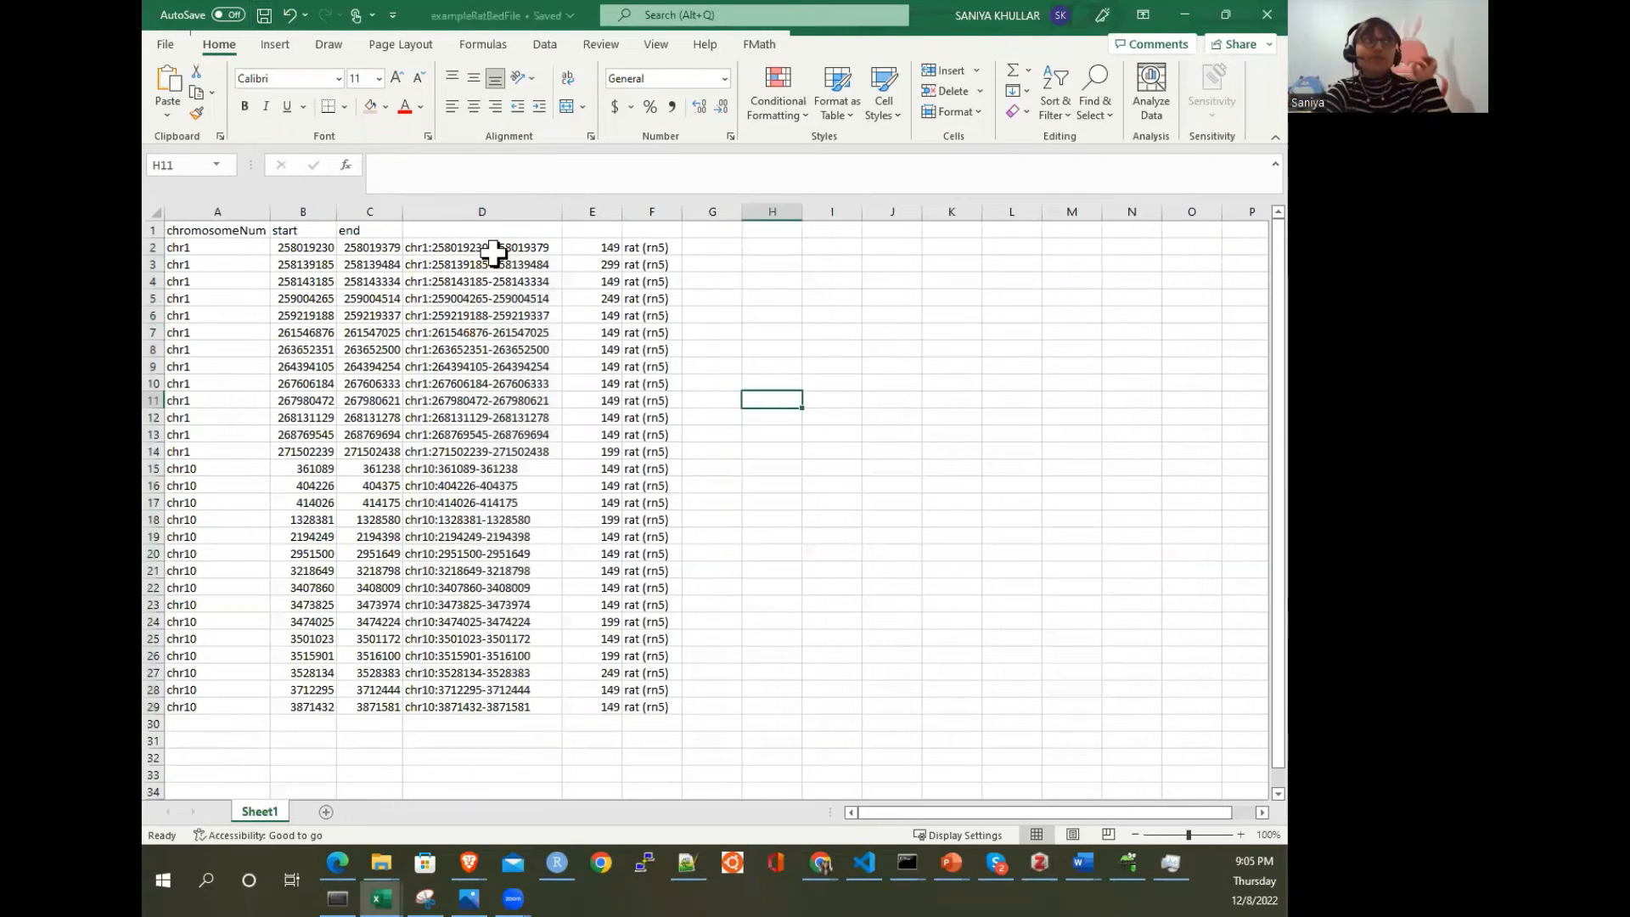
Step: Replace the formulas in D2:D29 with their values, check cell D3, and undo the replacement
{"action": "left_click_drag", "start_coordinate": [494, 252], "coordinate": [454, 712]}
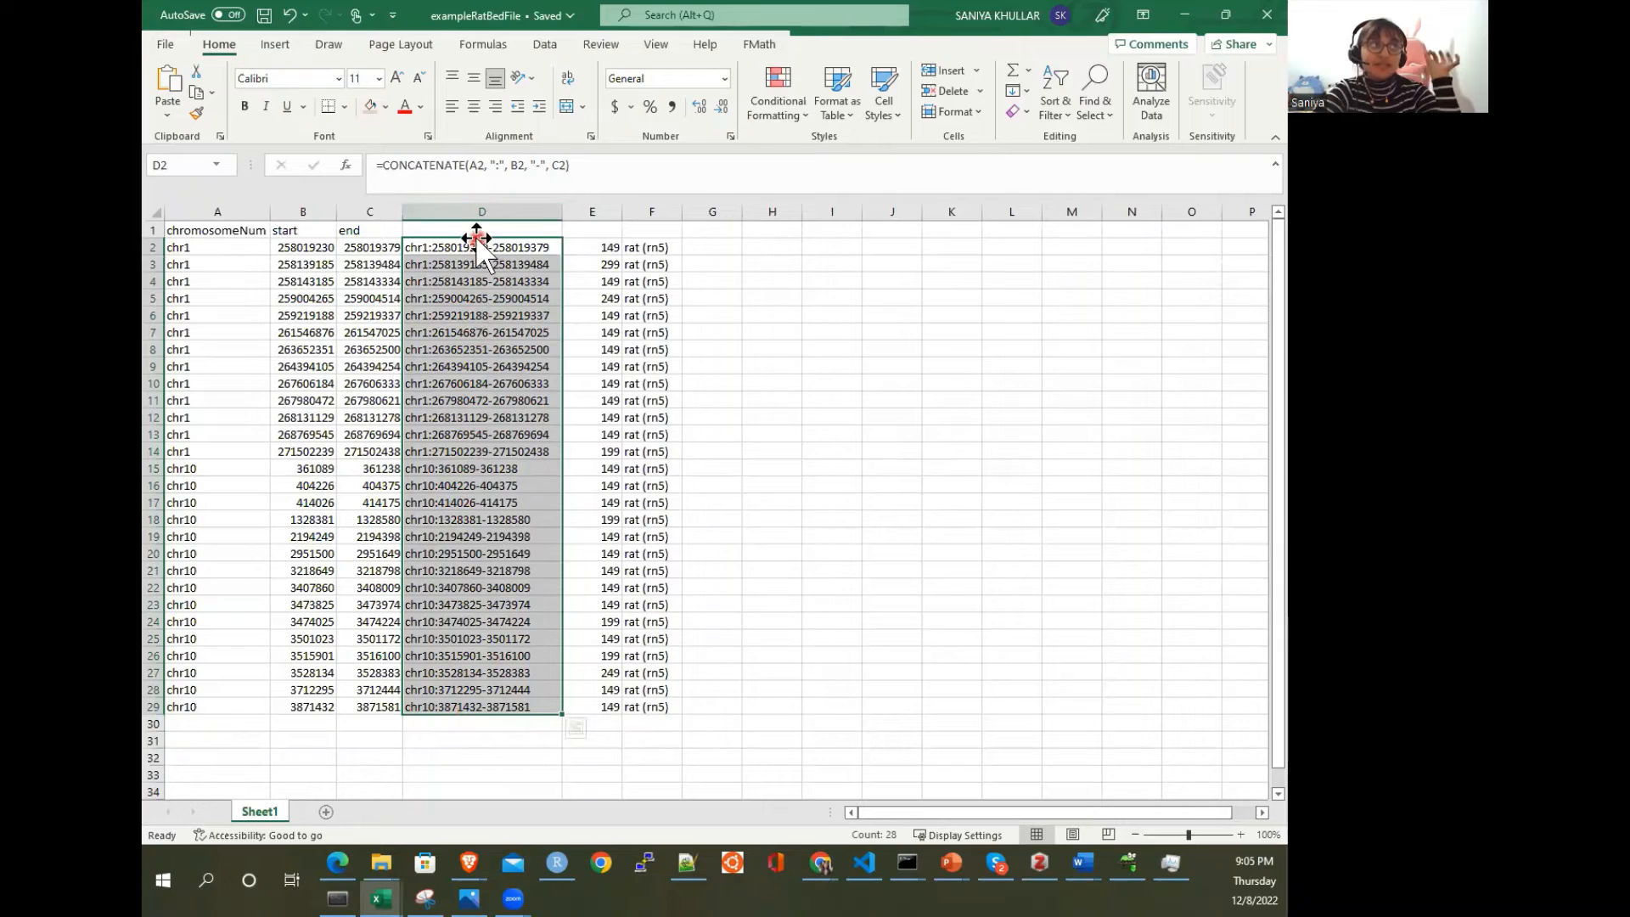
{"action": "left_click", "coordinate": [197, 92]}
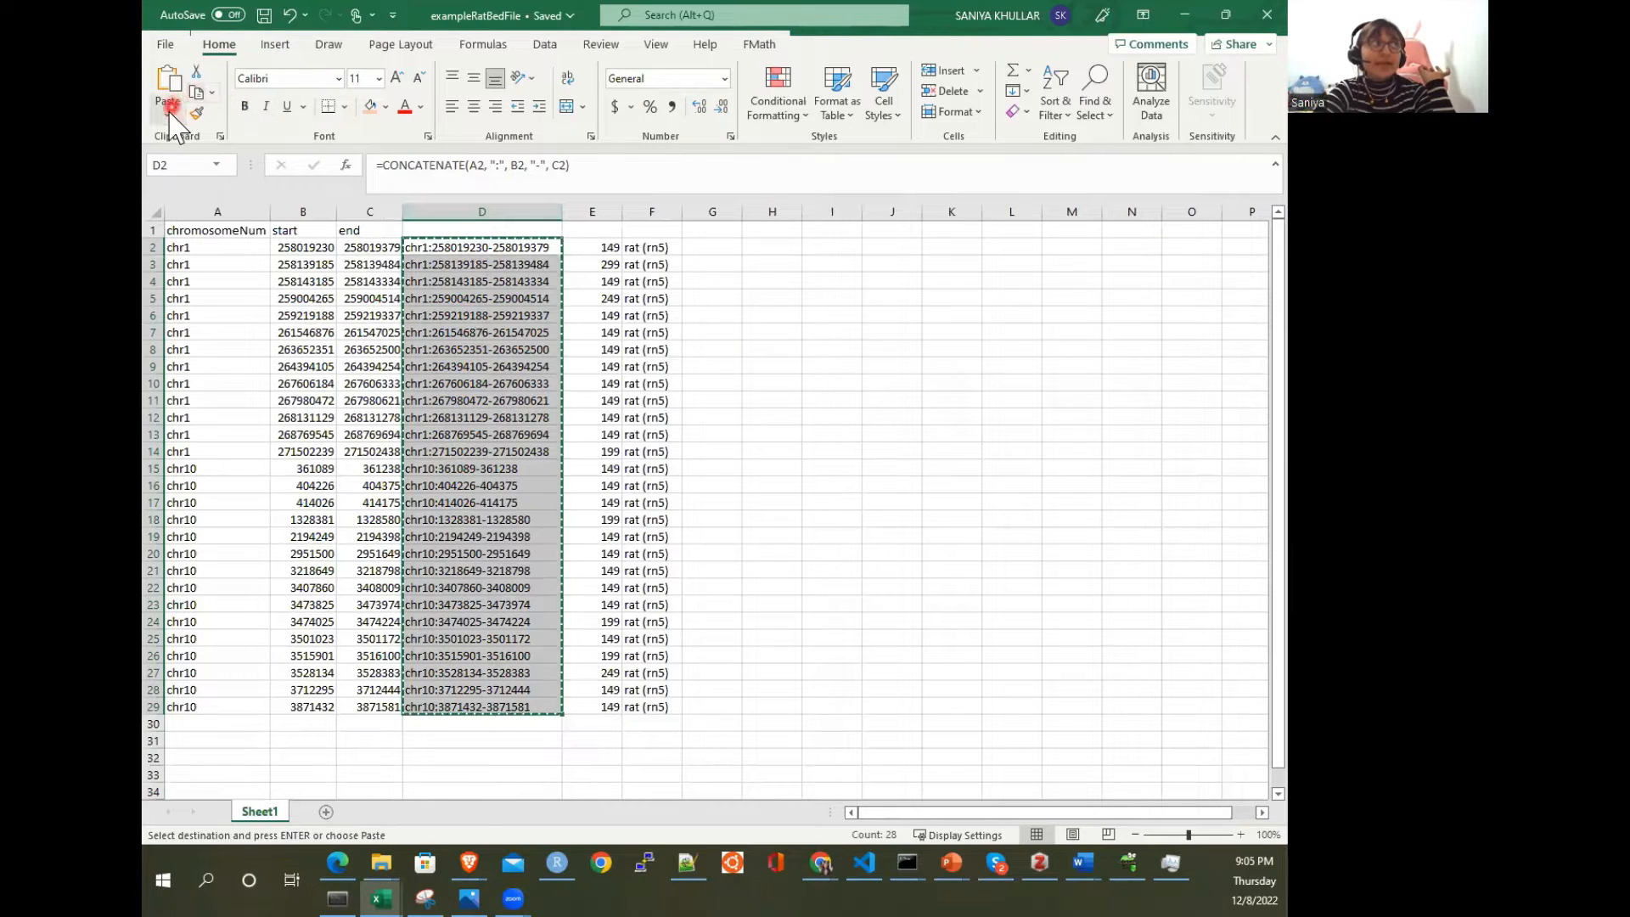
{"action": "left_click", "coordinate": [169, 104]}
{"action": "left_click", "coordinate": [166, 251]}
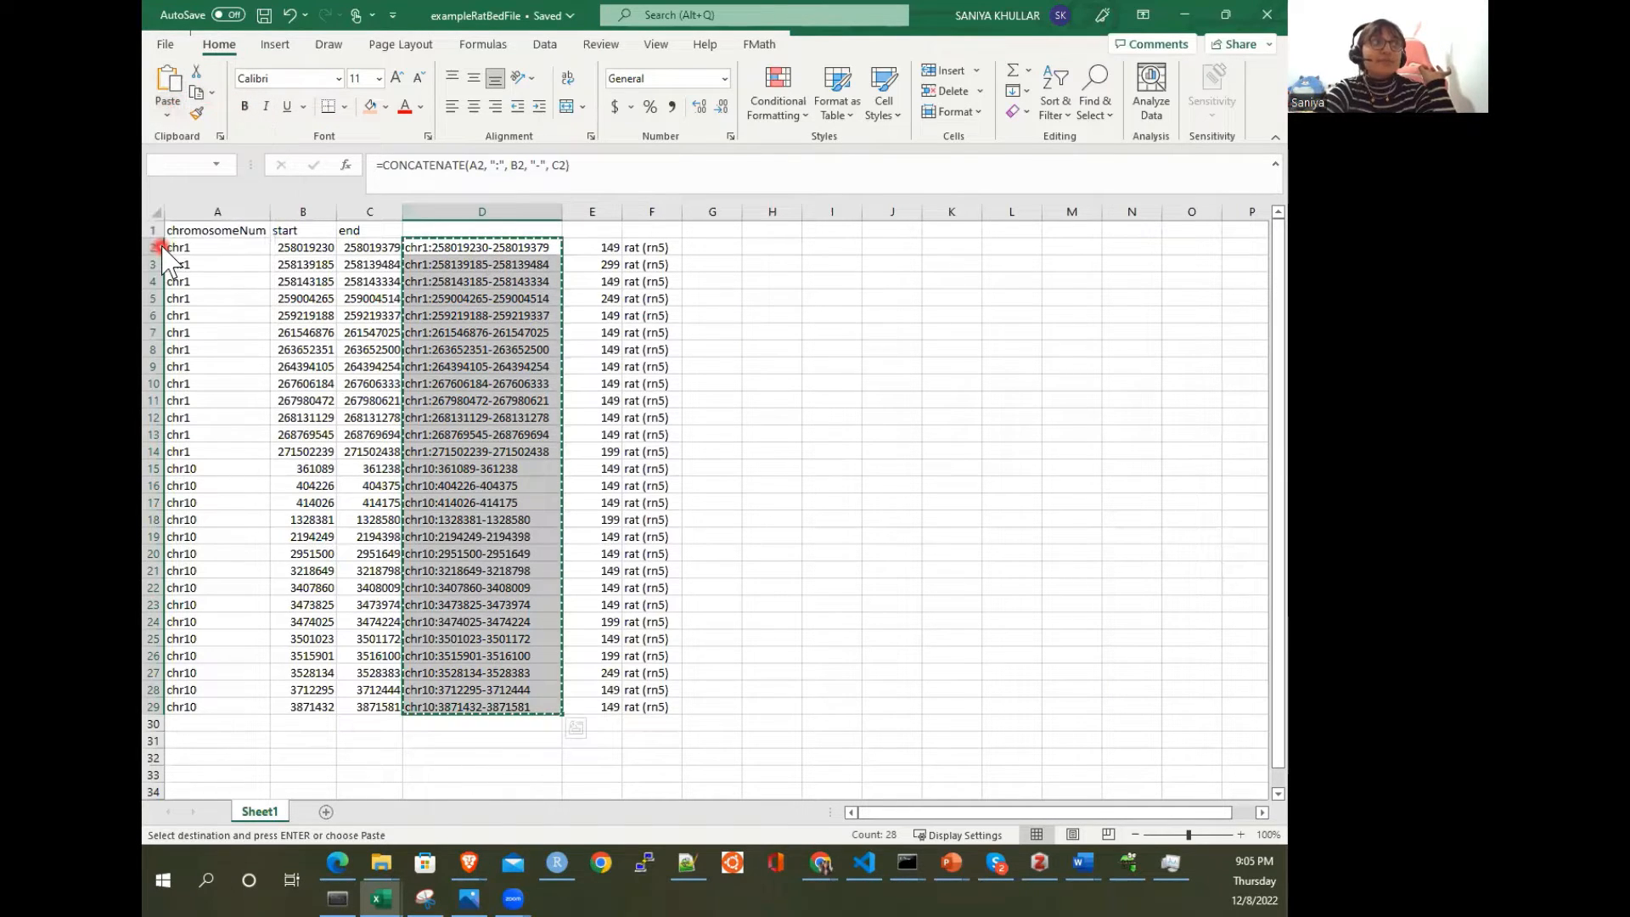
{"action": "left_click", "coordinate": [479, 264]}
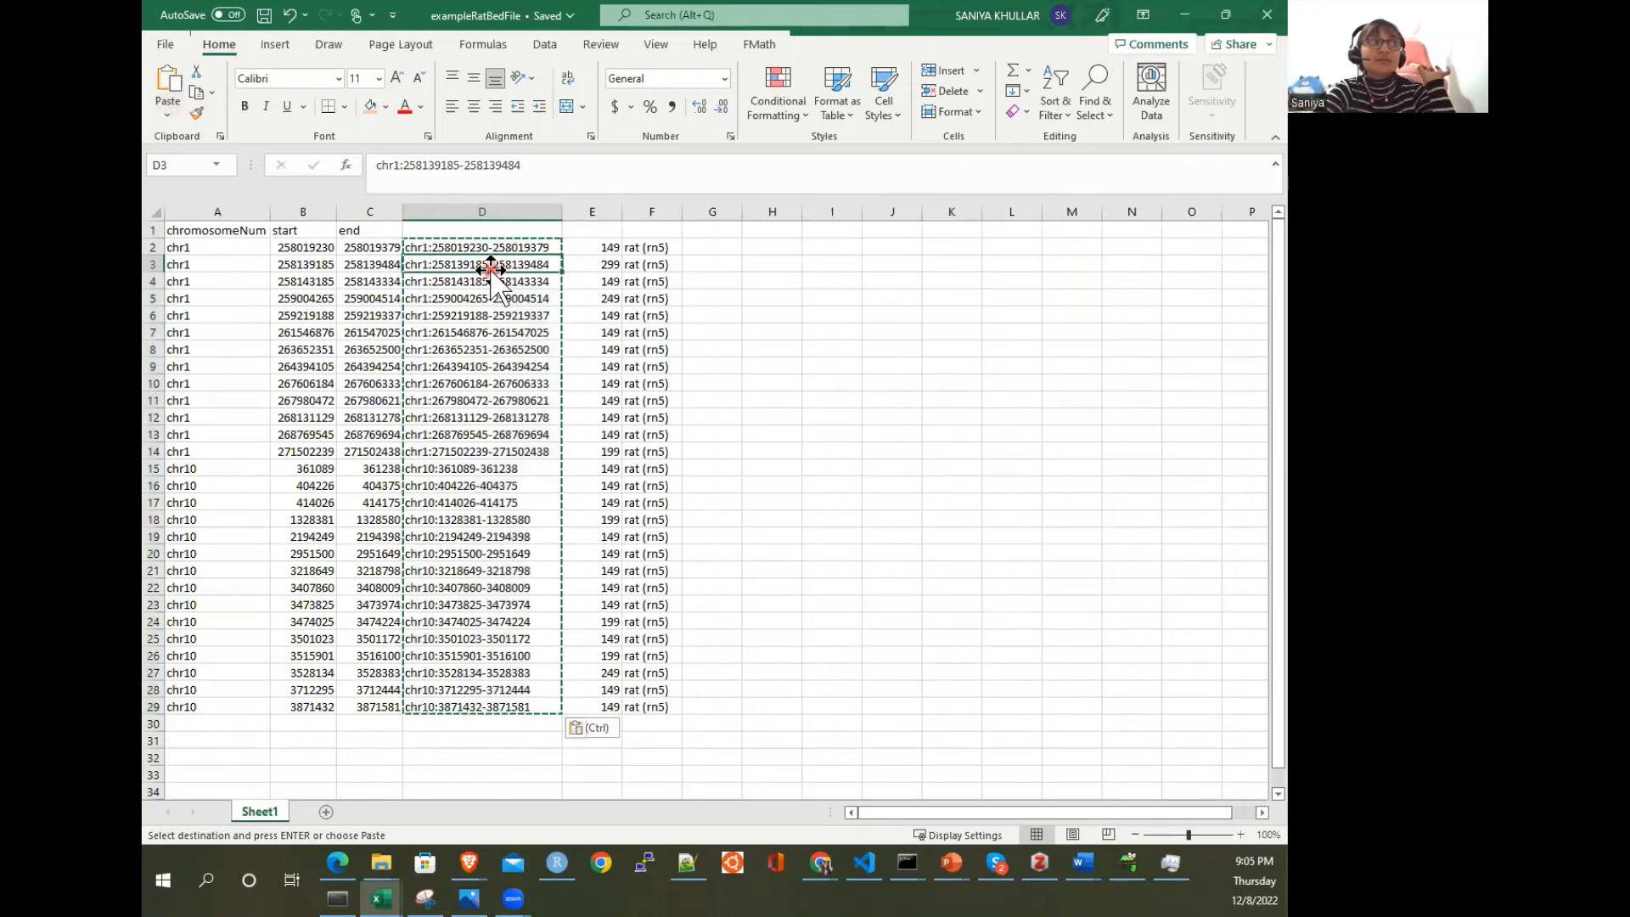
{"action": "left_click", "coordinate": [290, 14]}
{"action": "left_click", "coordinate": [476, 249]}
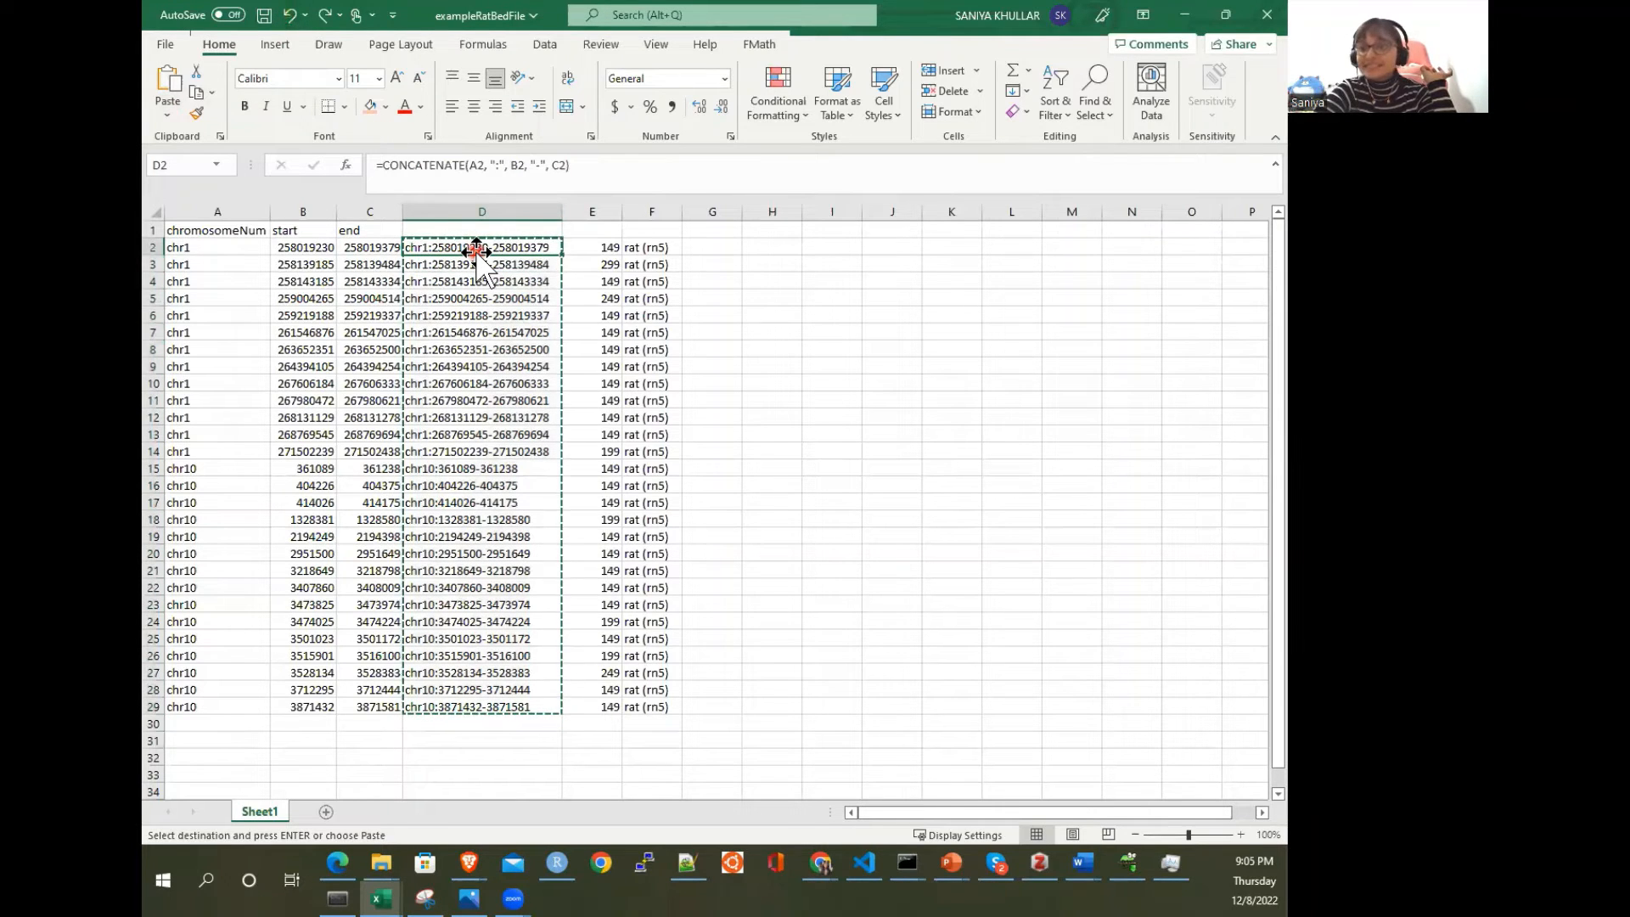
Step: Copy column D with its formulas into column A of a new blank workbook
{"action": "left_click", "coordinate": [503, 218]}
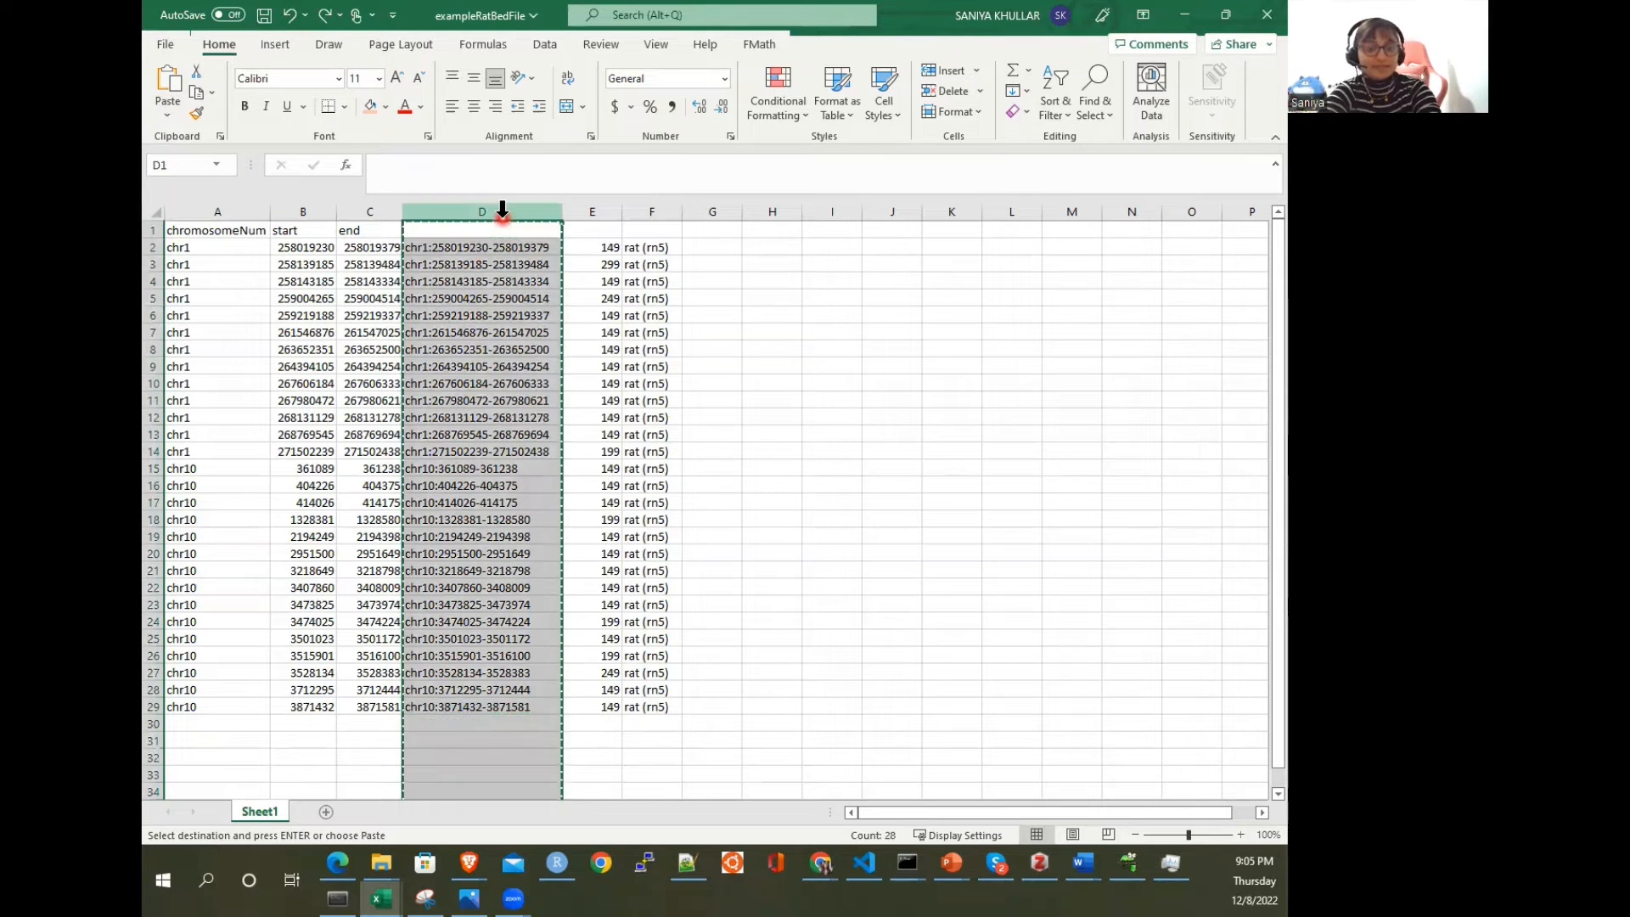
{"action": "key", "text": "ctrl+n"}
{"action": "key", "text": "ctrl+v"}
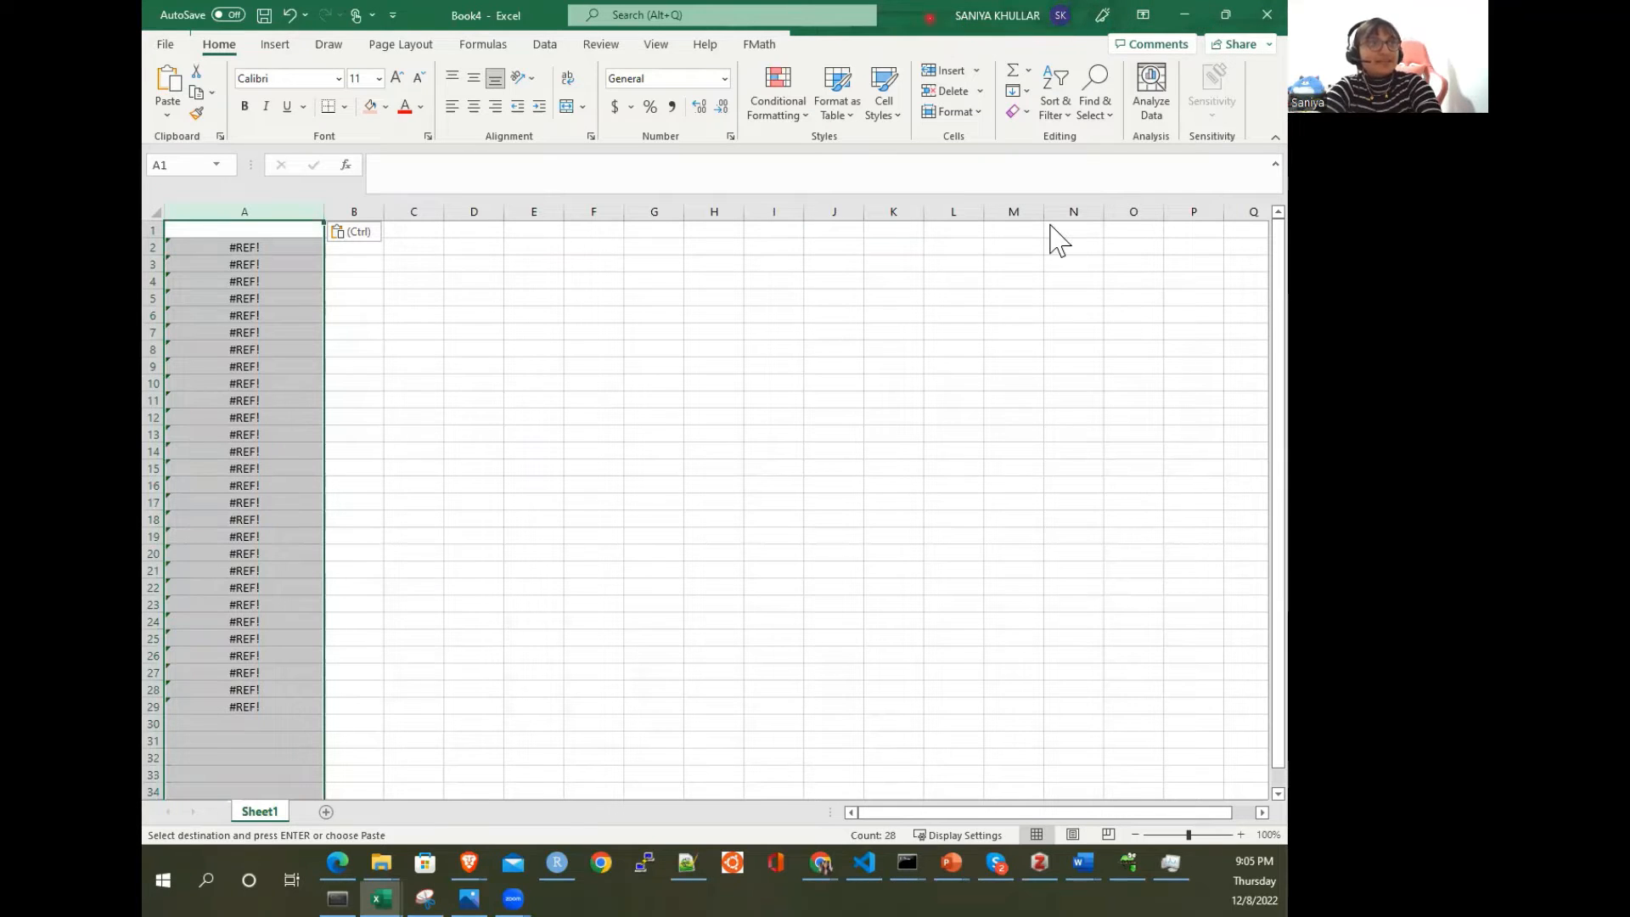
Step: Return to the exampleRatBedFile workbook, paste column D over itself as values only, and check several of its cells
{"action": "key", "text": "alt+Tab"}
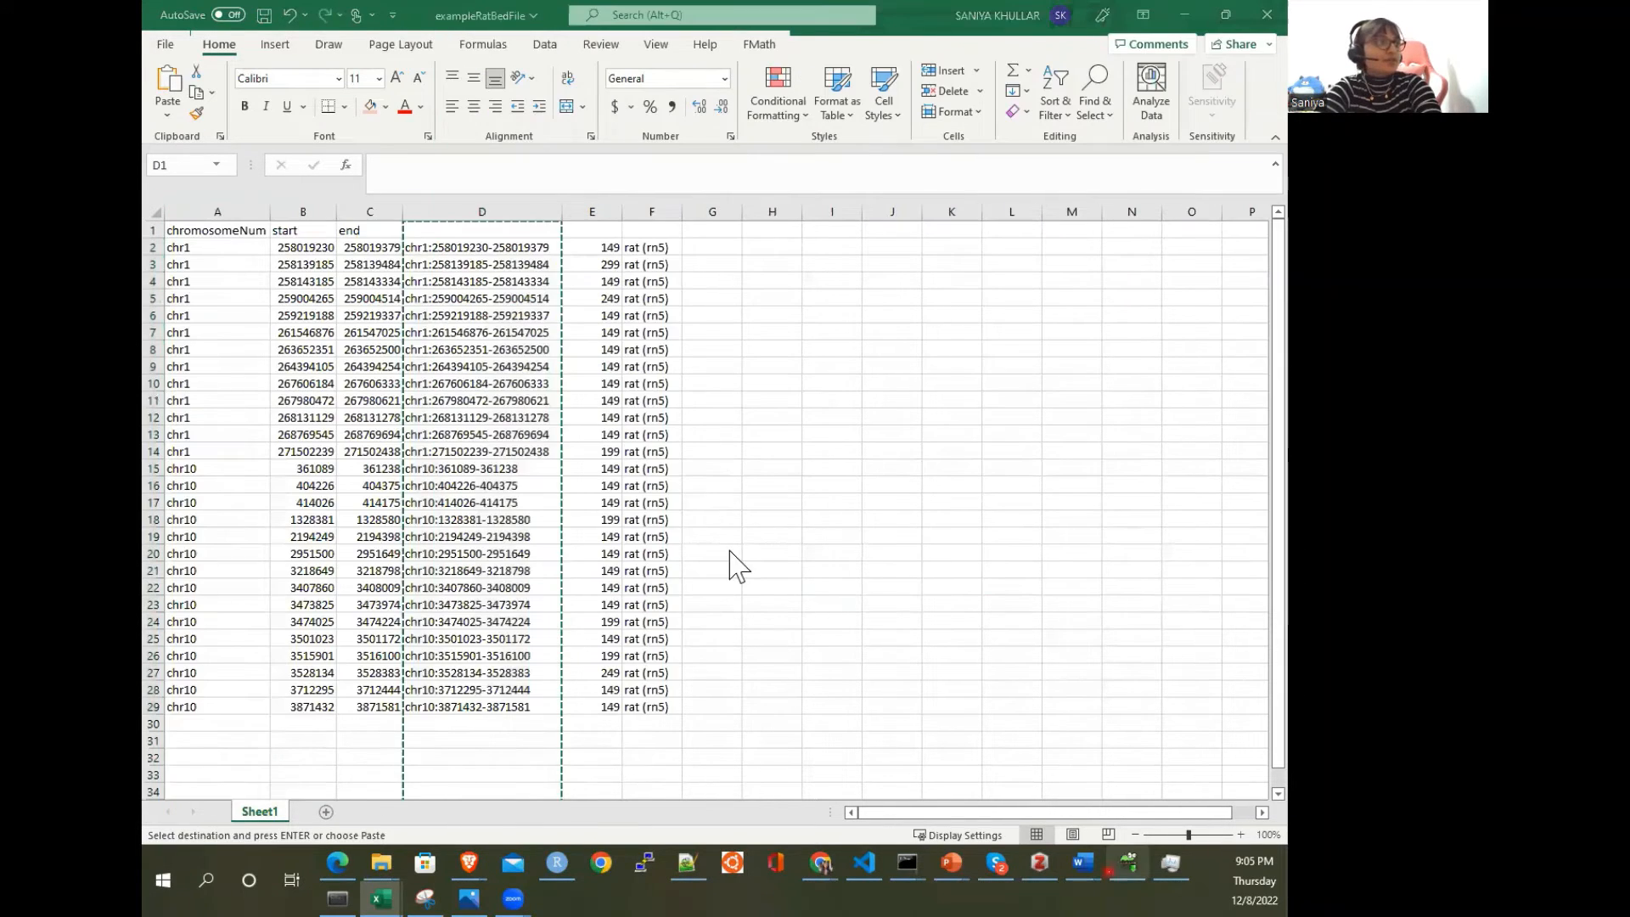
{"action": "left_click", "coordinate": [472, 209]}
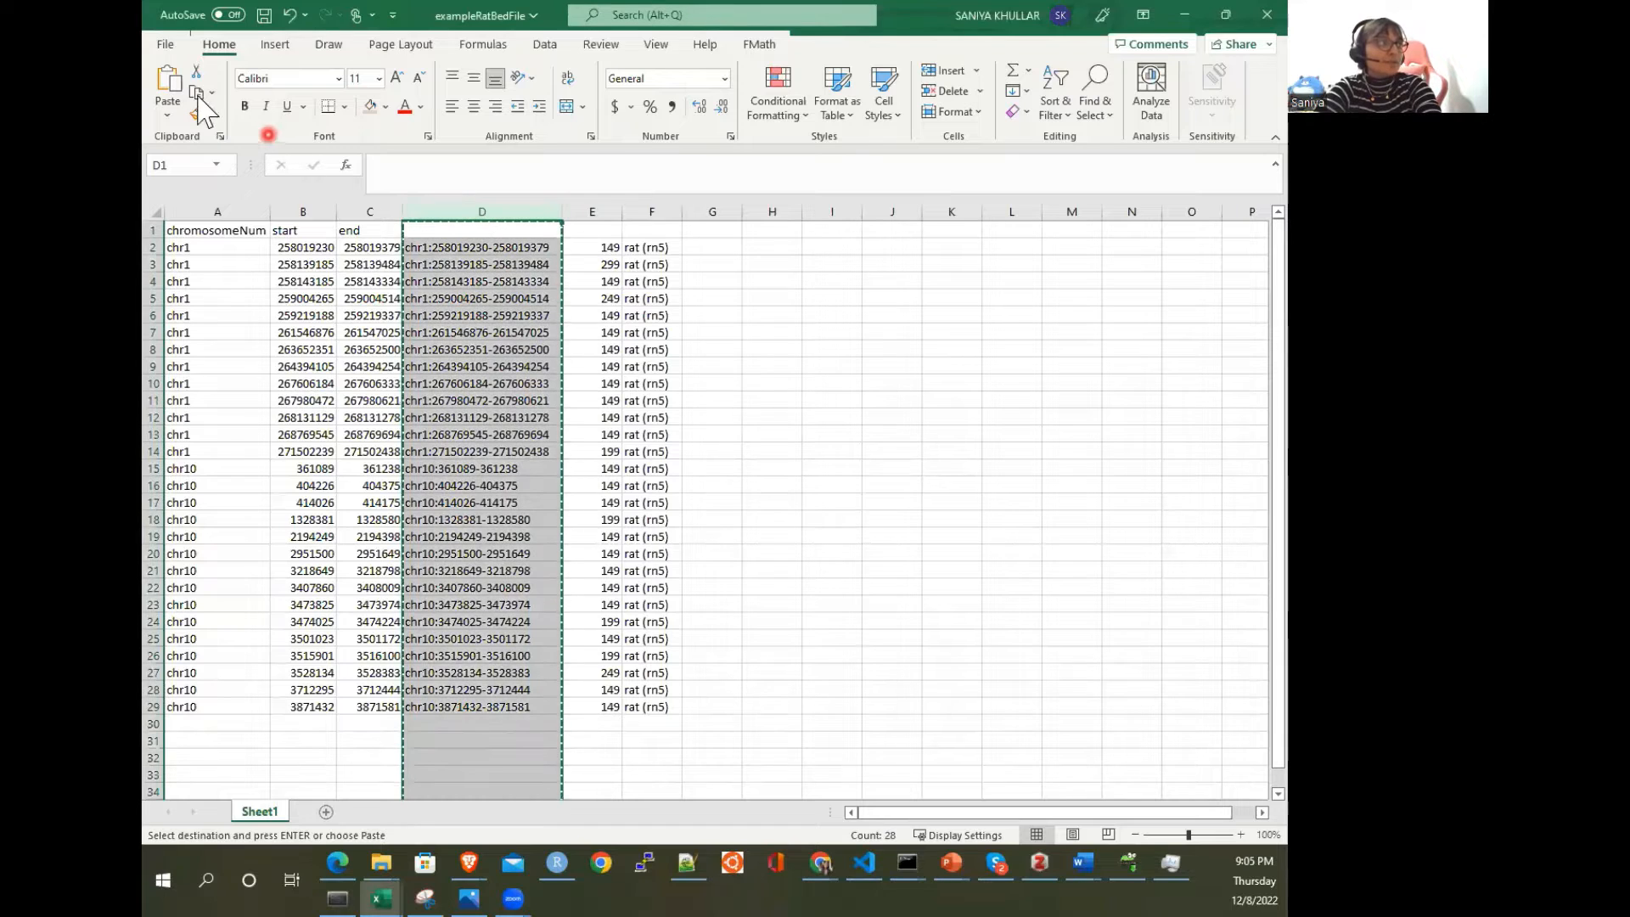
{"action": "left_click", "coordinate": [167, 108]}
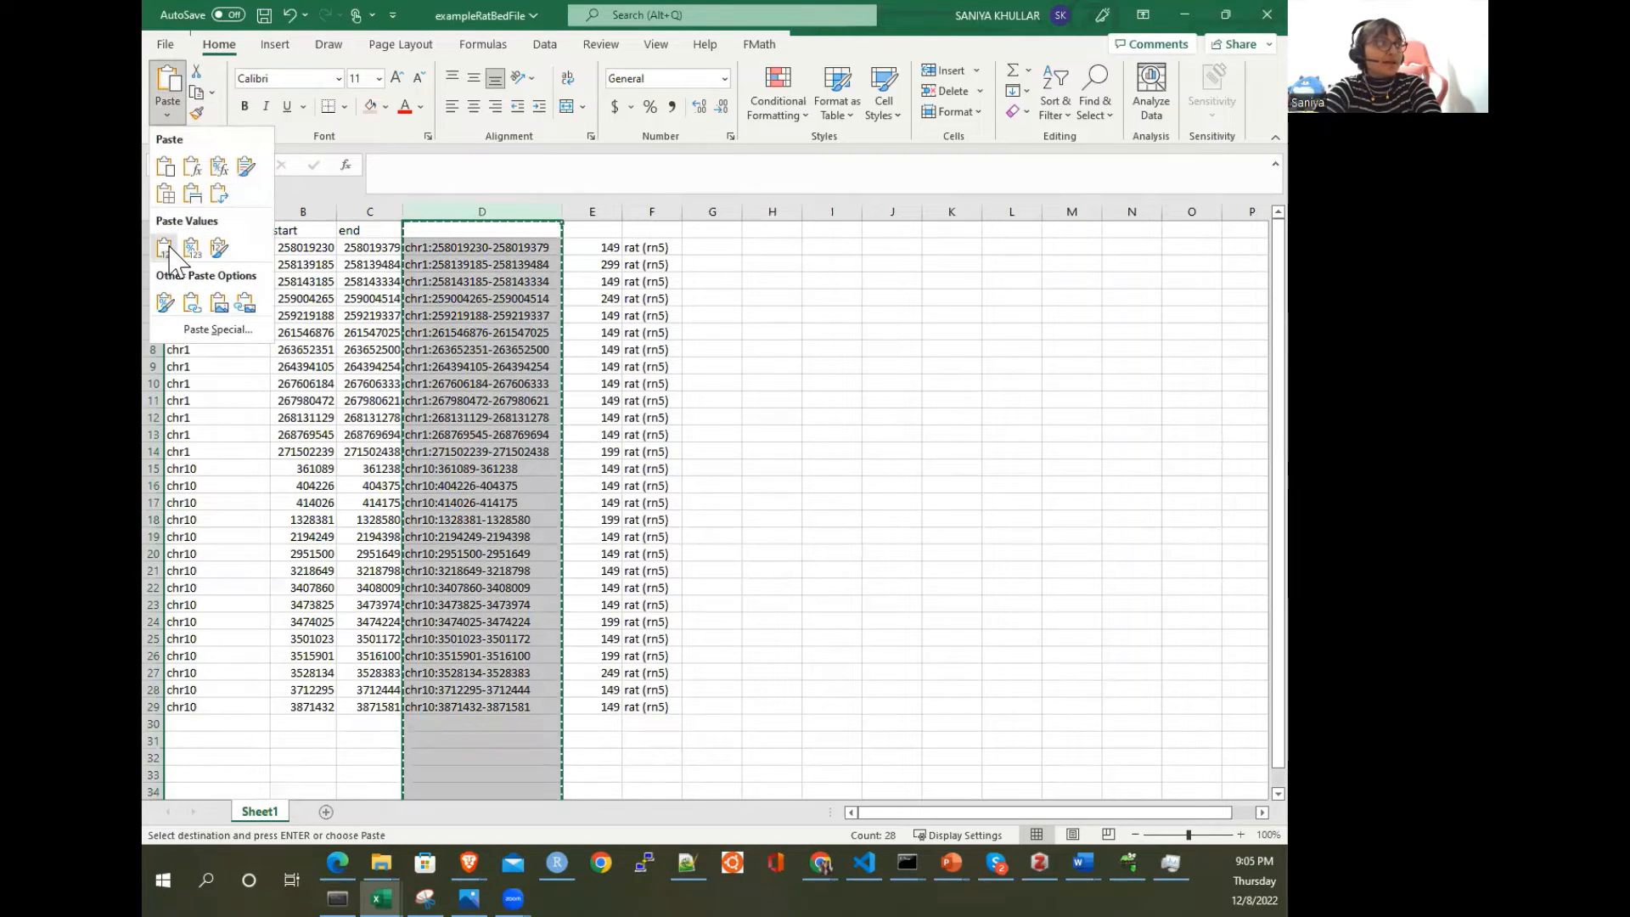
{"action": "left_click", "coordinate": [170, 247]}
{"action": "left_click", "coordinate": [421, 279]}
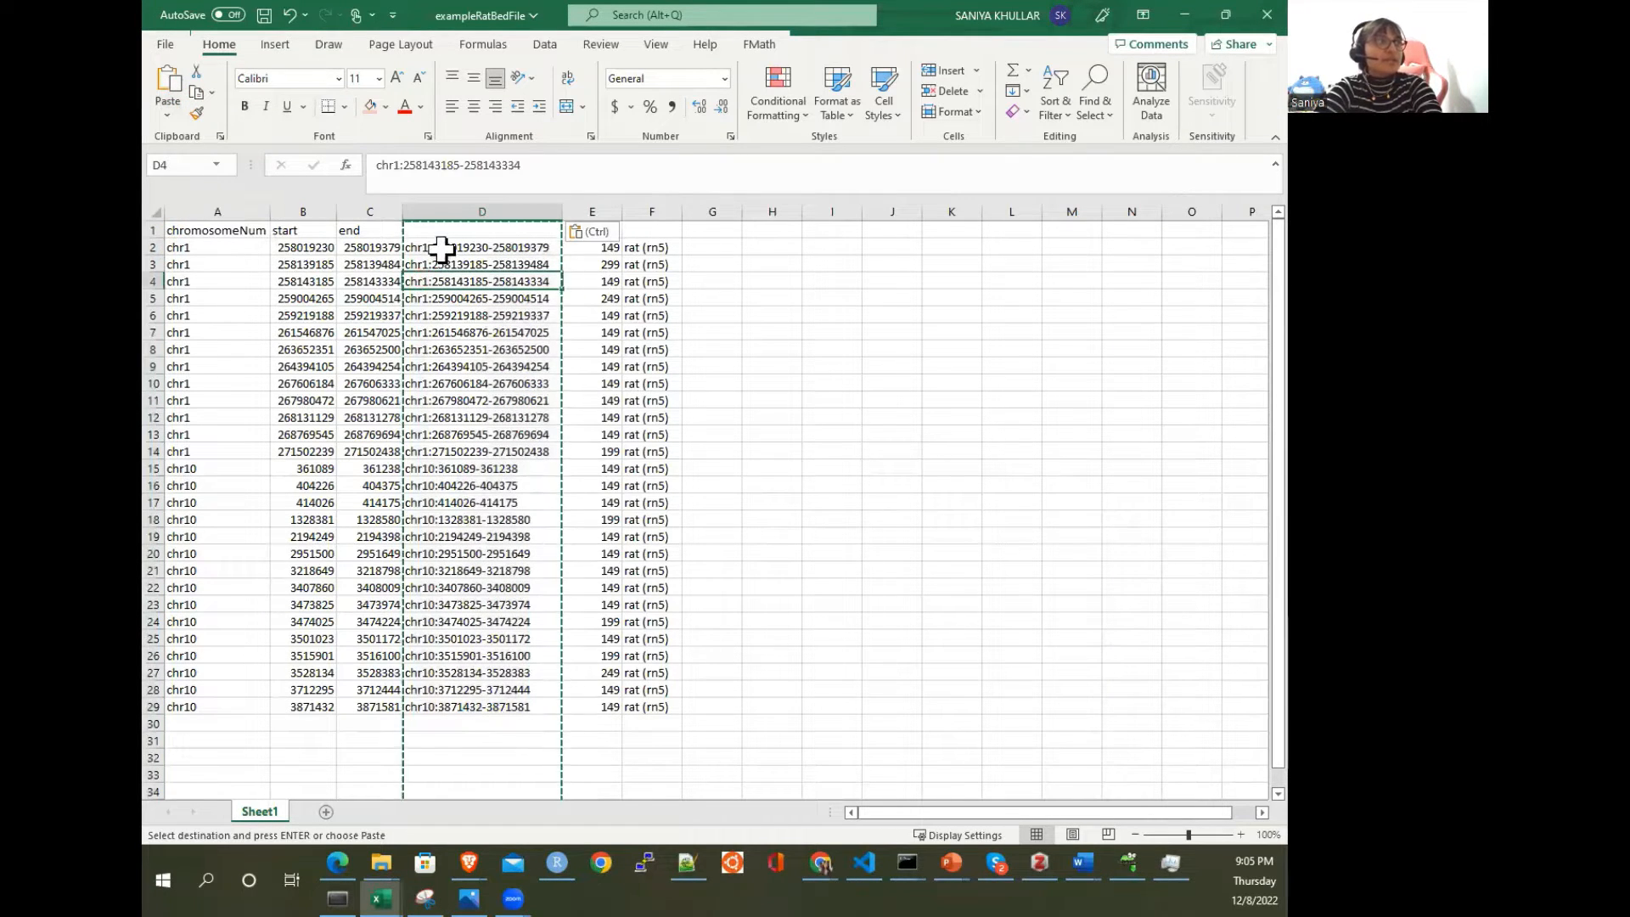
{"action": "left_click", "coordinate": [442, 251]}
{"action": "left_click", "coordinate": [455, 368]}
{"action": "left_click", "coordinate": [481, 528]}
{"action": "left_click", "coordinate": [487, 650]}
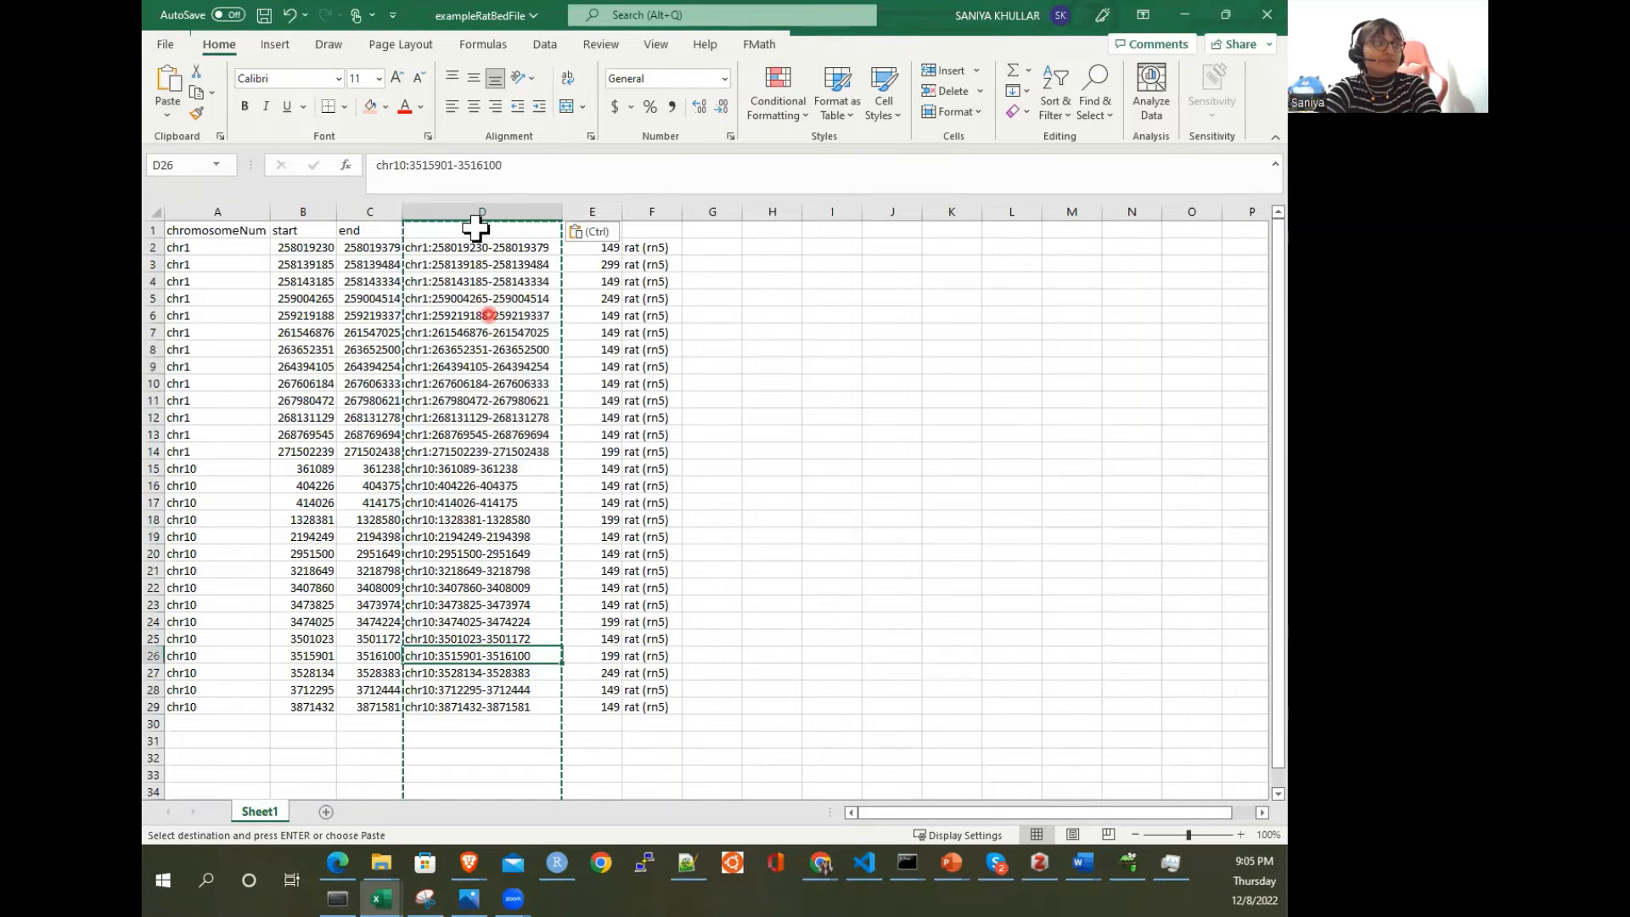
Step: Copy the values-only column D and paste it into column B of the new workbook
{"action": "left_click", "coordinate": [474, 211]}
{"action": "key", "text": "ctrl+c"}
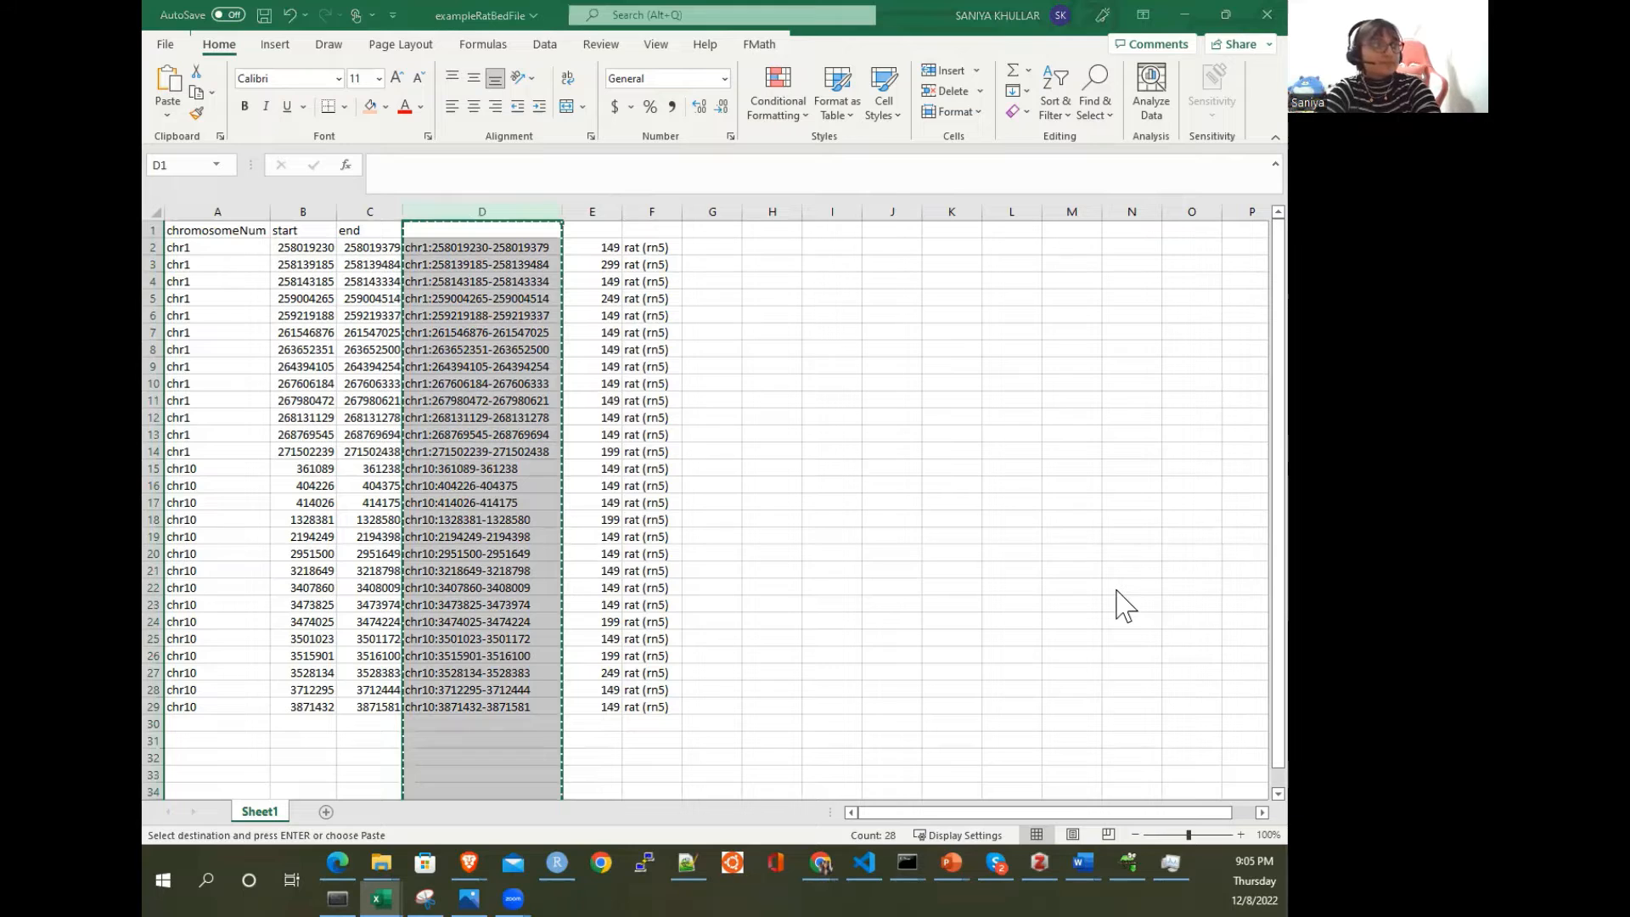
{"action": "key", "text": "alt+Tab"}
{"action": "left_click", "coordinate": [394, 338]}
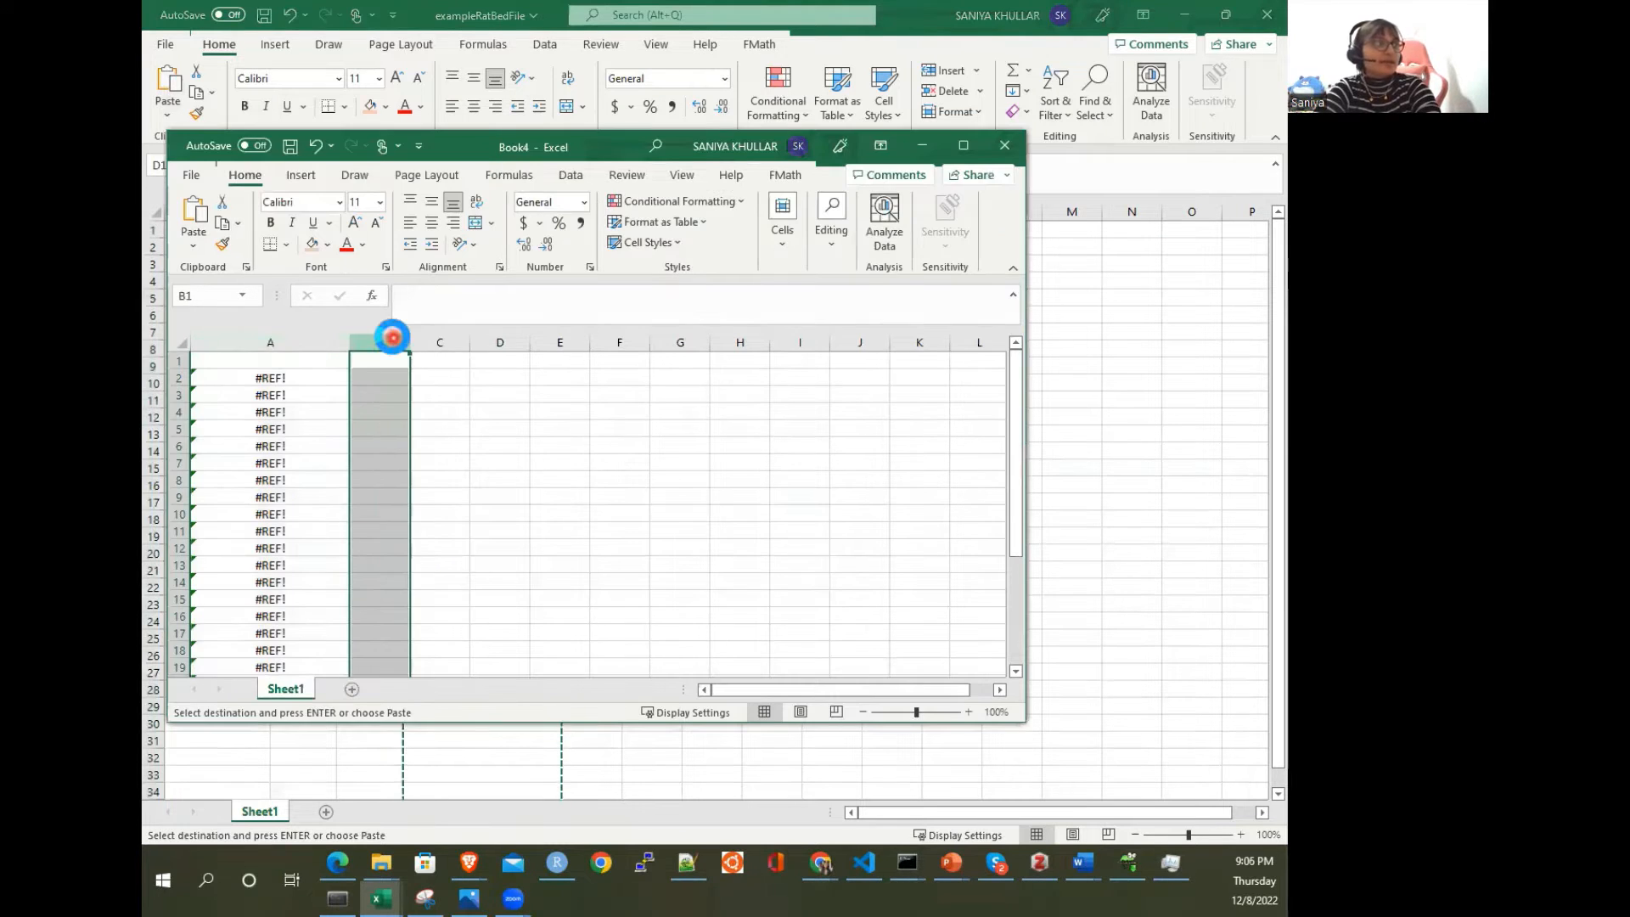
{"action": "key", "text": "ctrl+v"}
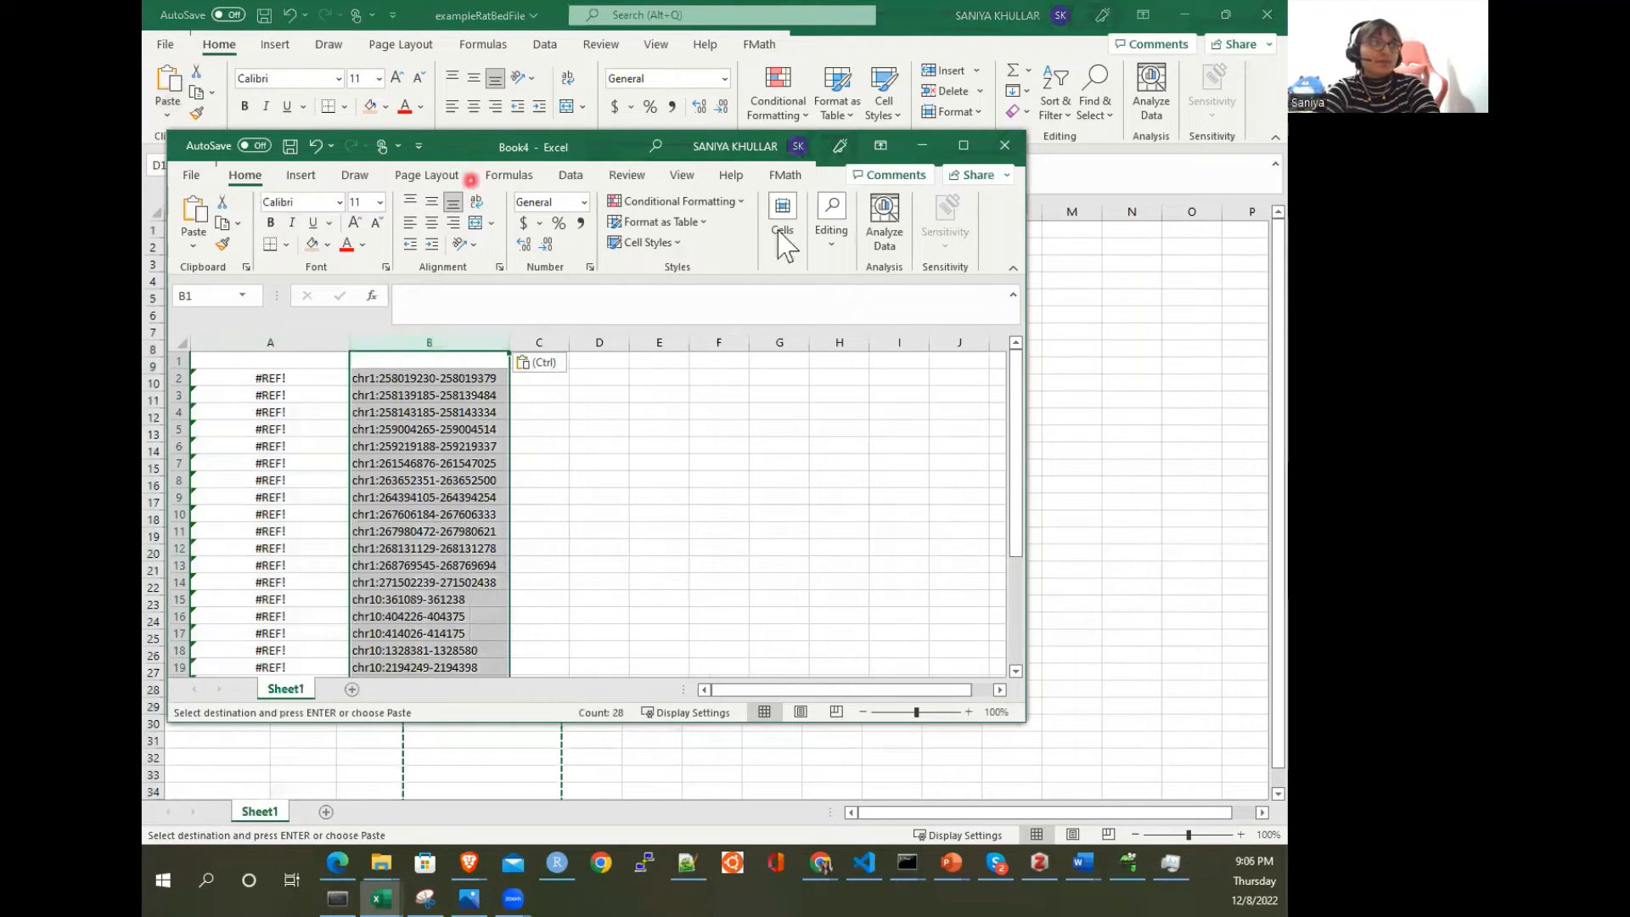
Step: Go back to exampleRatBedFile and select the chromosome, start and end data in A2:C29
{"action": "left_click", "coordinate": [922, 145]}
{"action": "left_click", "coordinate": [516, 351]}
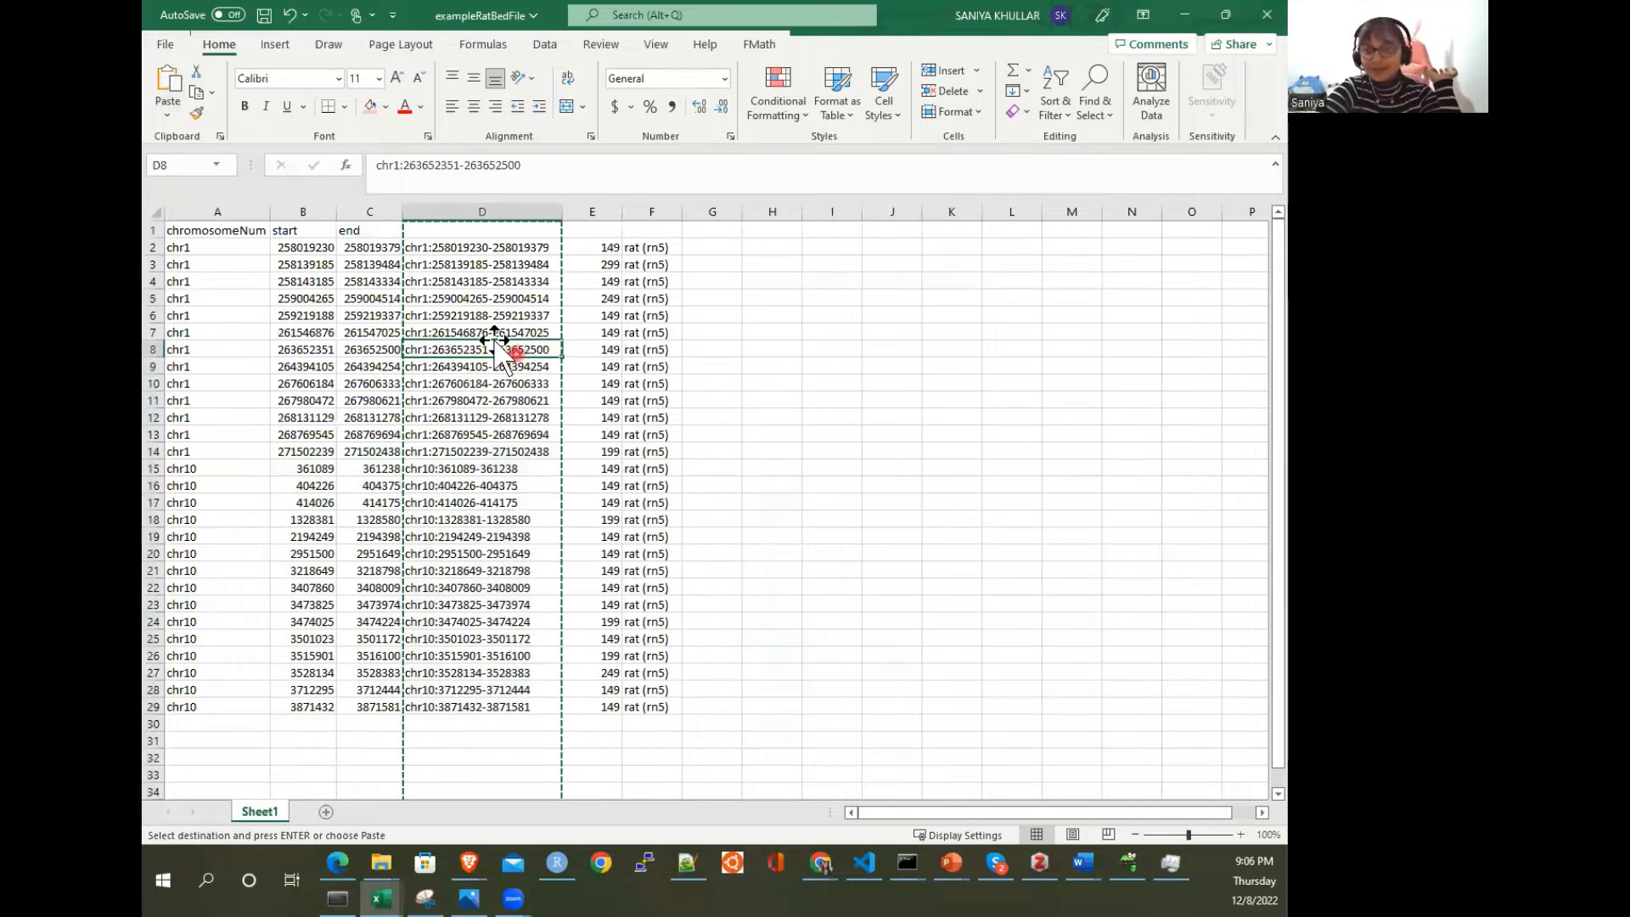
{"action": "left_click_drag", "start_coordinate": [211, 246], "coordinate": [392, 709]}
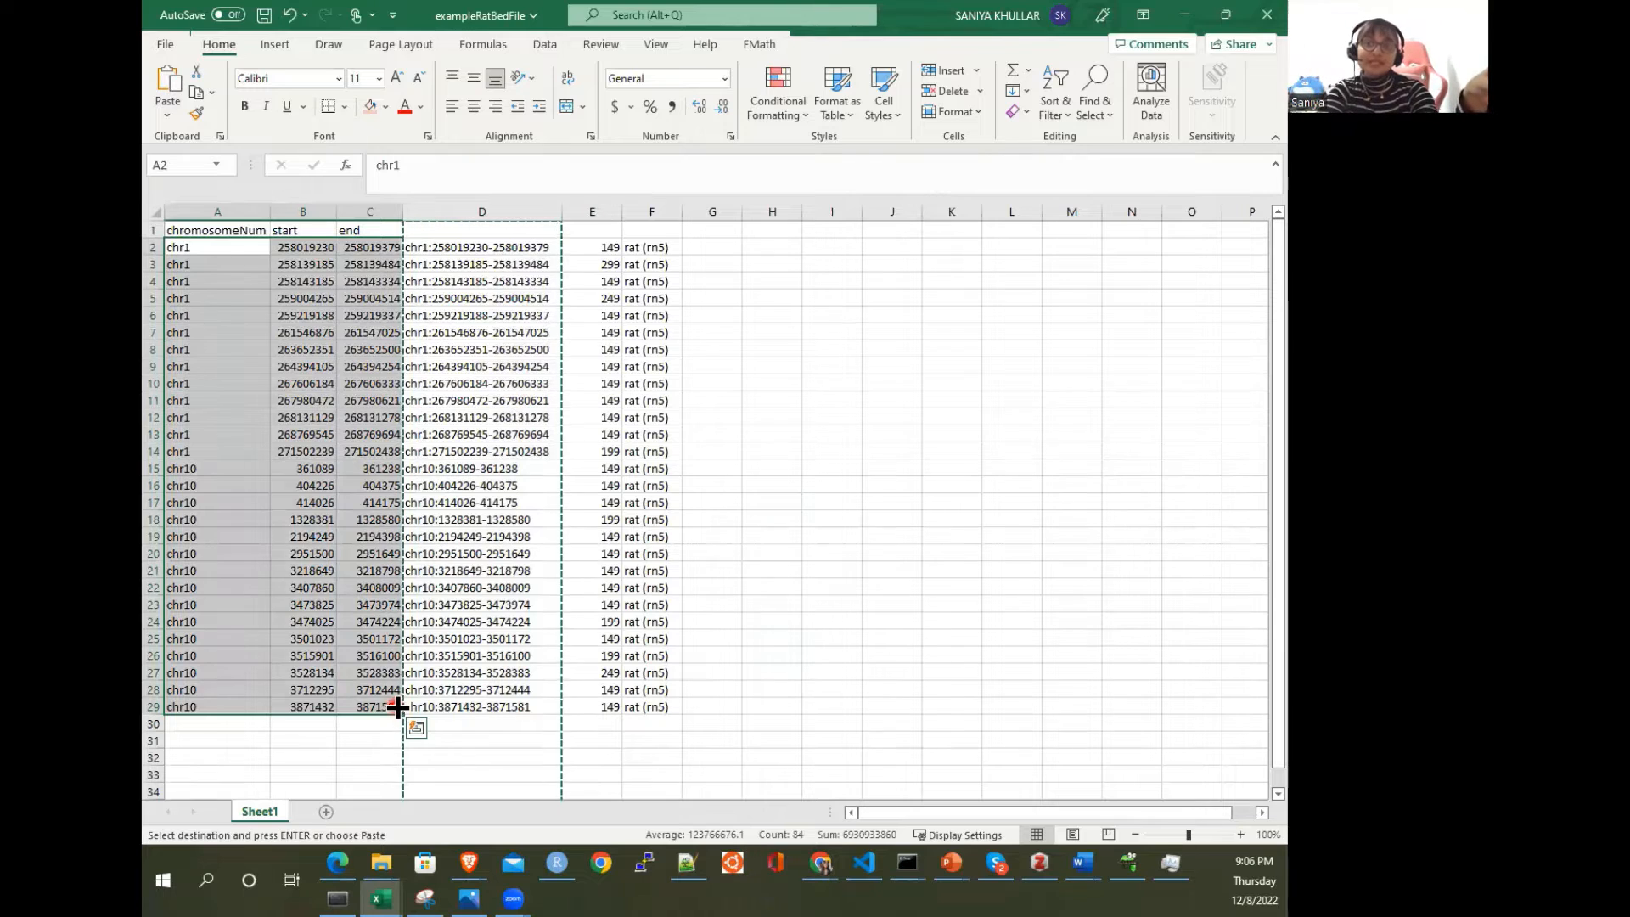
Step: Copy the chromosome, start and end data in A2:C29 and paste it into the LiftOver position box in the browser
{"action": "key", "text": "ctrl+c"}
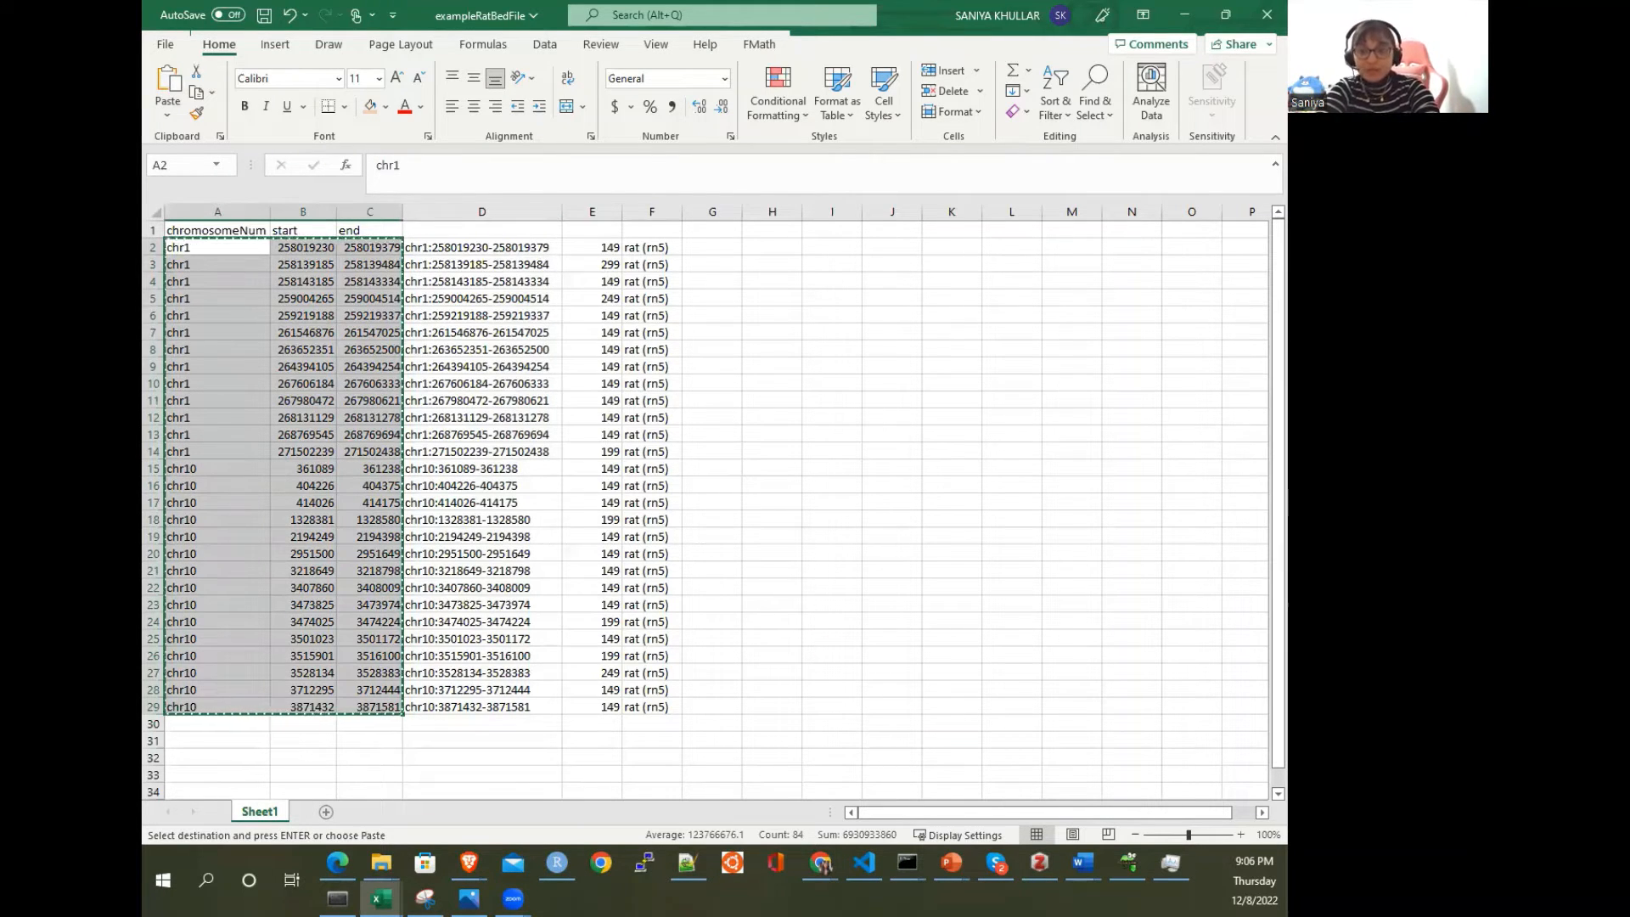
{"action": "key", "text": "alt+Tab"}
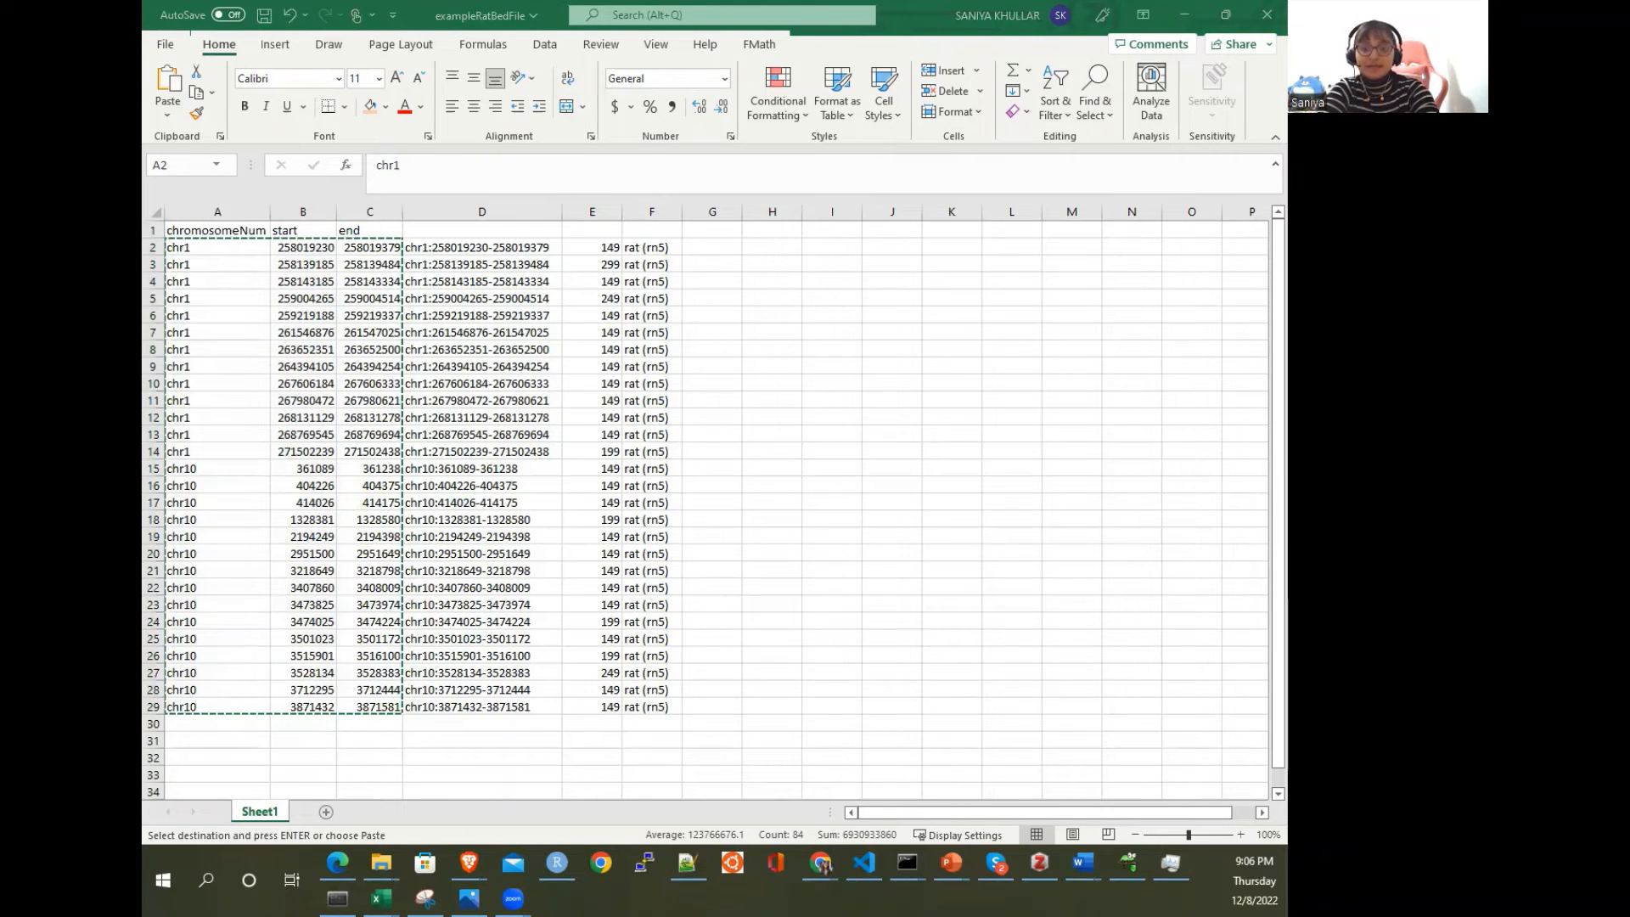
{"action": "key", "text": "alt+Tab"}
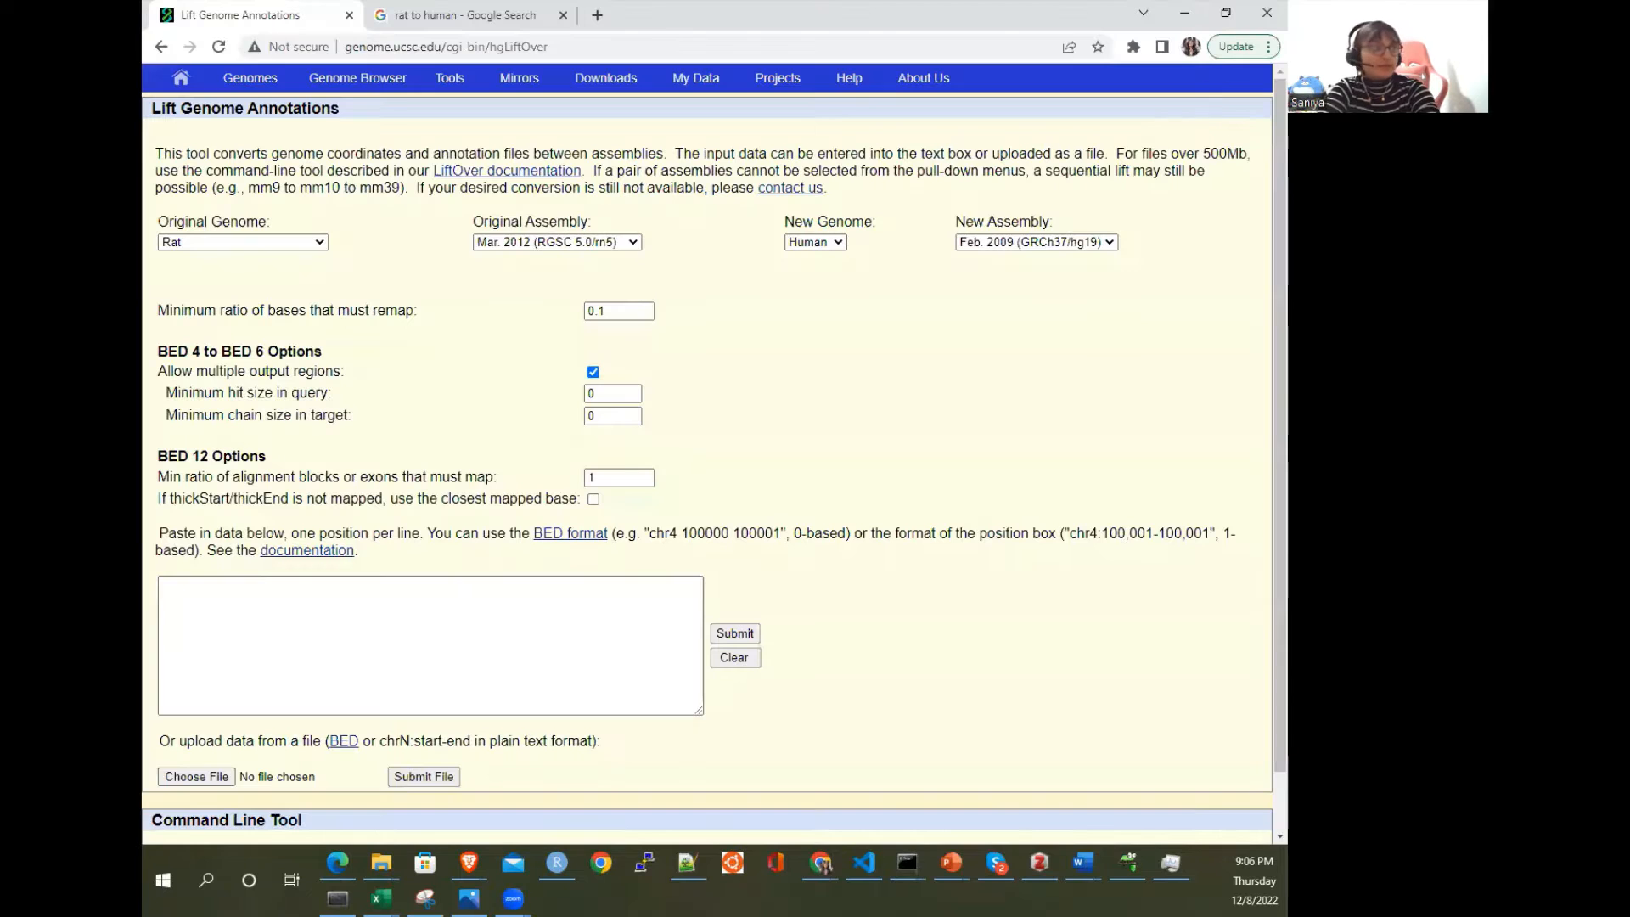
{"action": "left_click", "coordinate": [263, 609]}
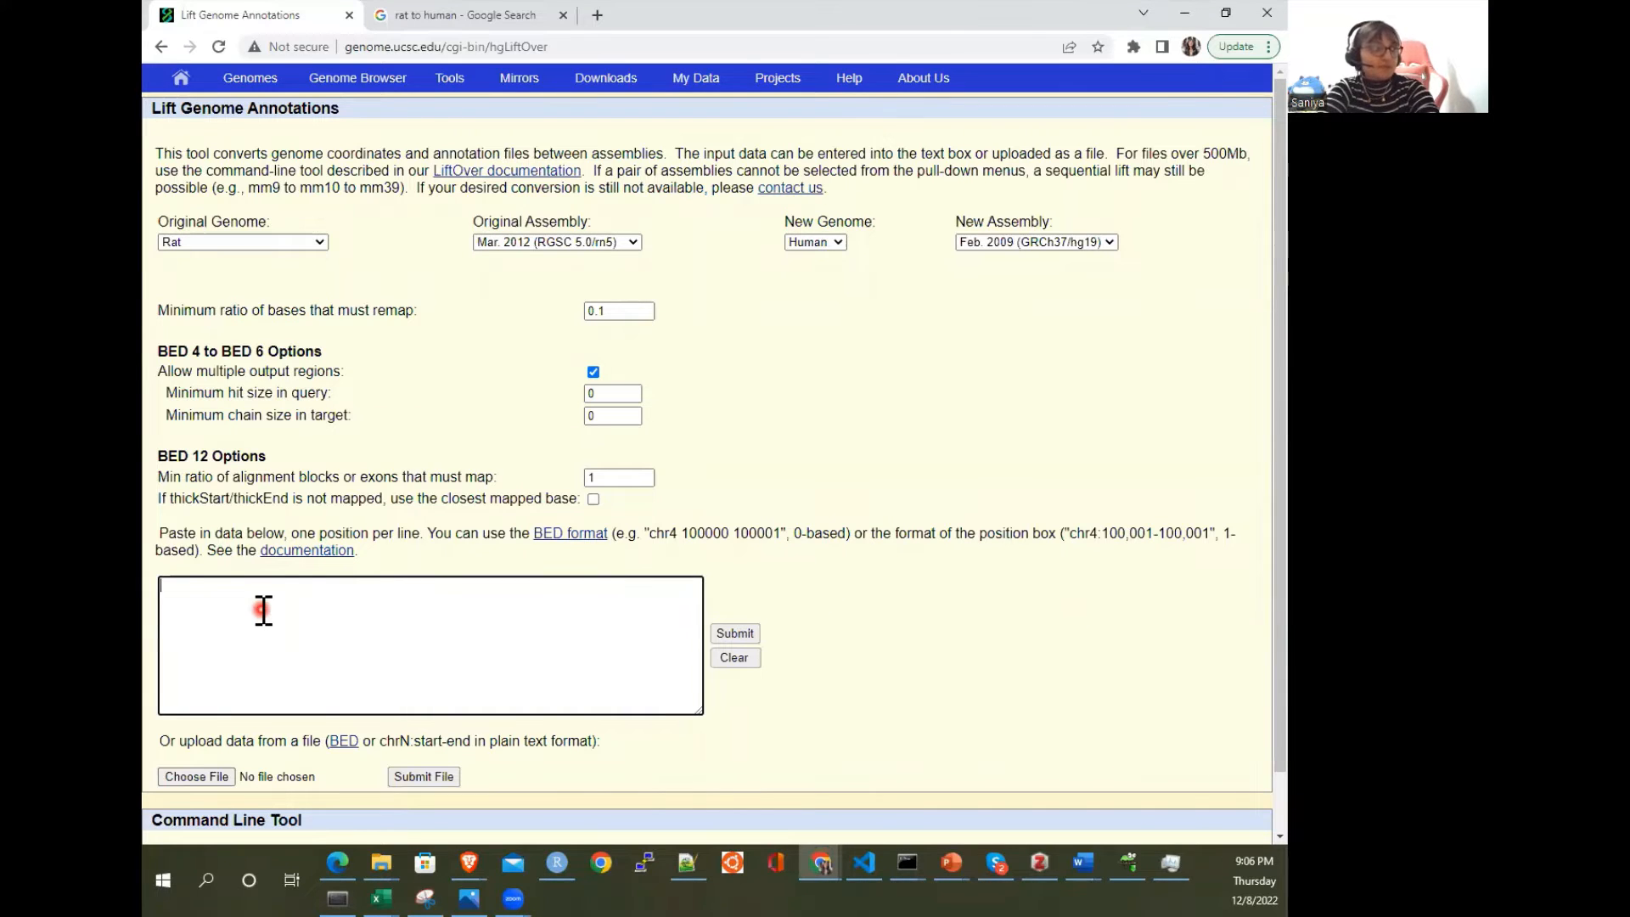
{"action": "key", "text": "ctrl+v"}
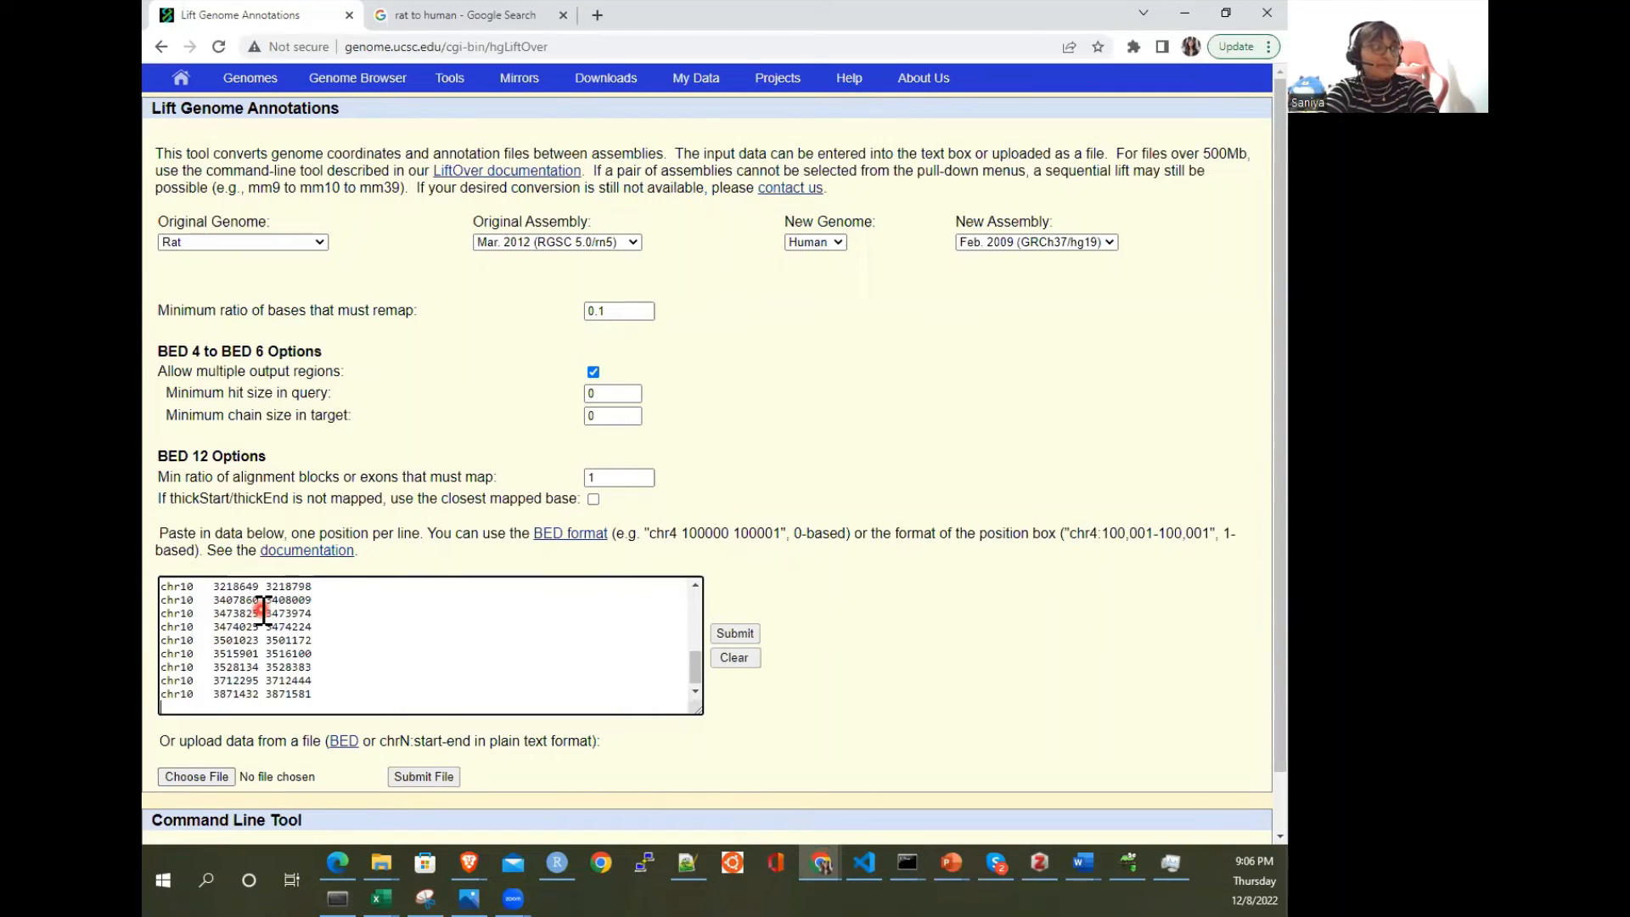
Step: Place the LiftOver window beside the workbook and compare the last pasted region with row 29, restoring the full-size window when done
{"action": "double_click", "coordinate": [746, 25]}
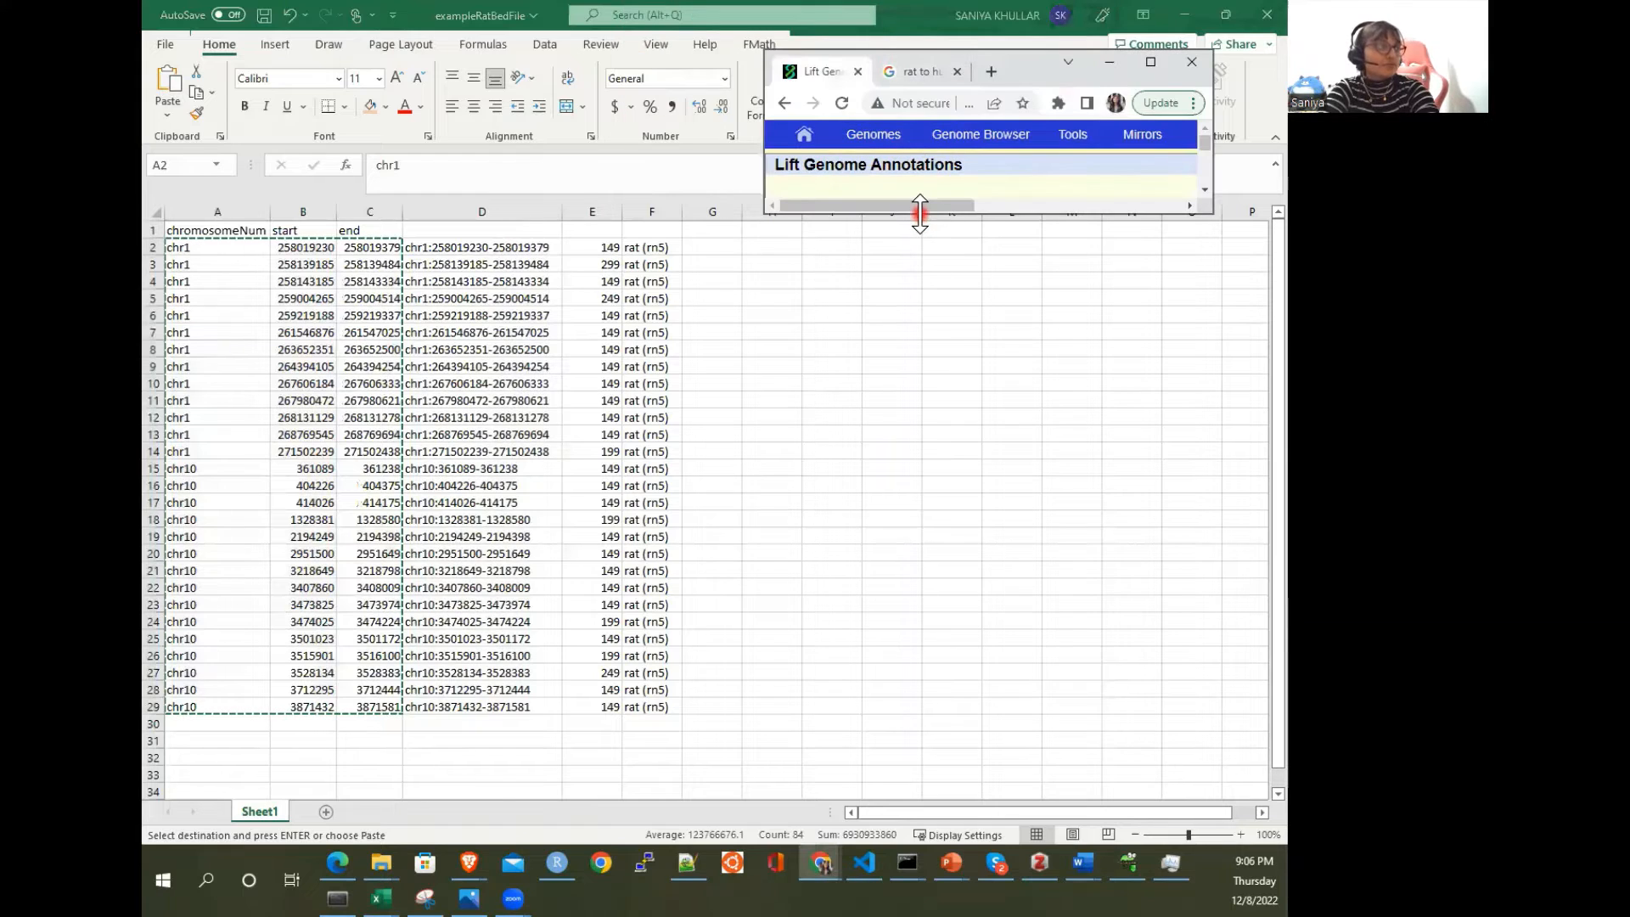
{"action": "left_click_drag", "start_coordinate": [919, 213], "coordinate": [941, 780]}
{"action": "scroll", "coordinate": [975, 531], "scroll_direction": "down", "scroll_amount": 5}
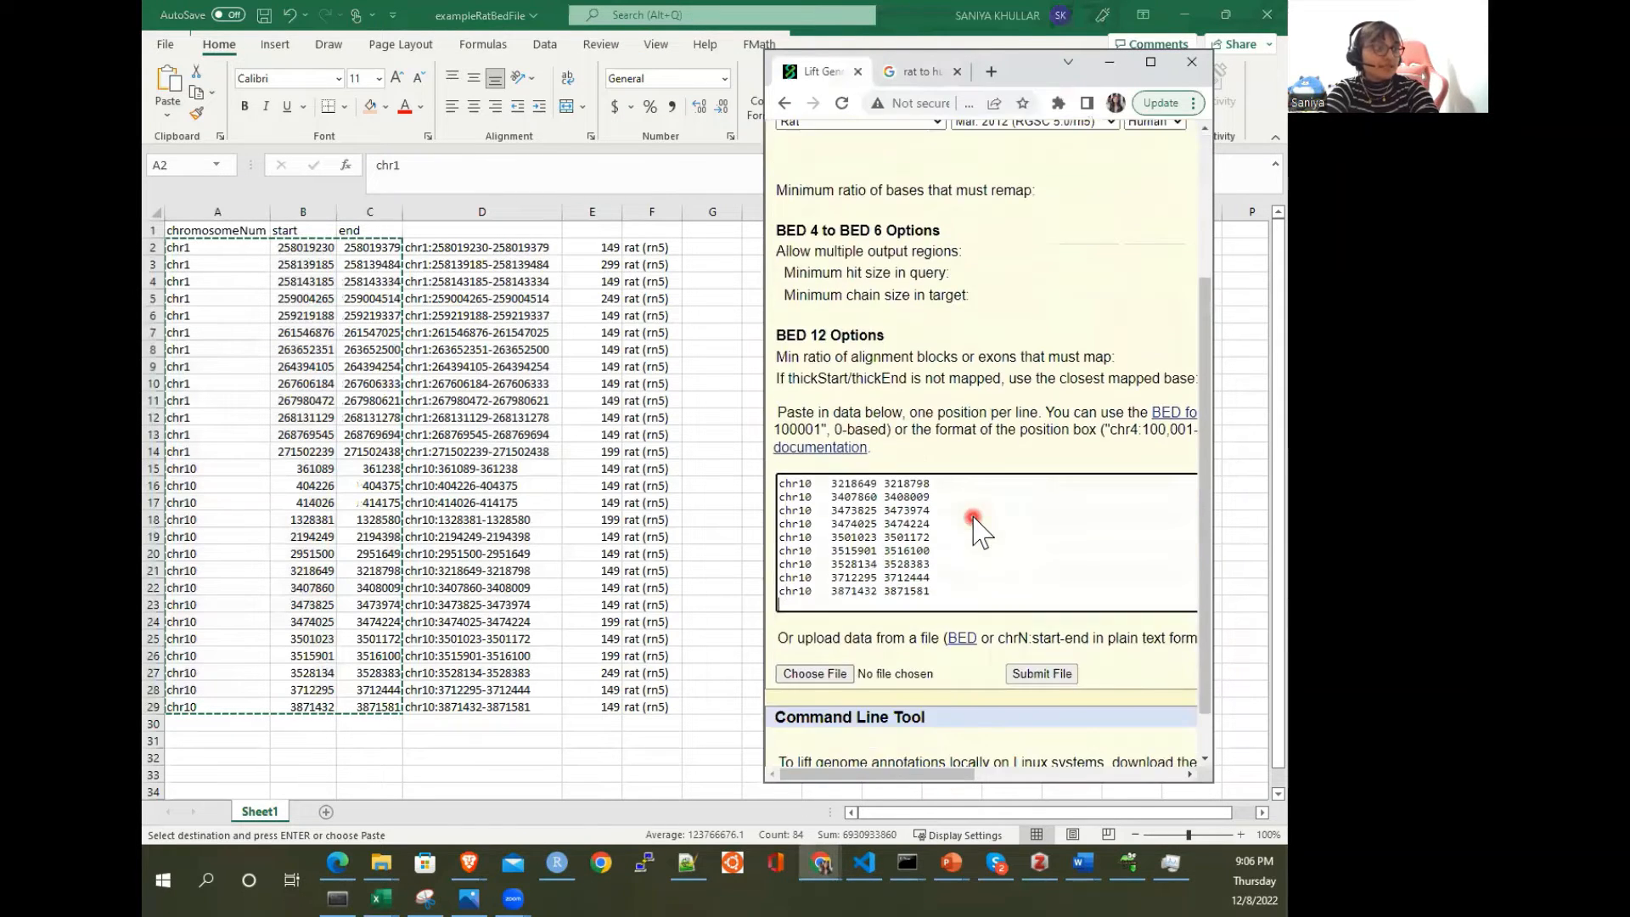
{"action": "left_click_drag", "start_coordinate": [966, 538], "coordinate": [778, 544]}
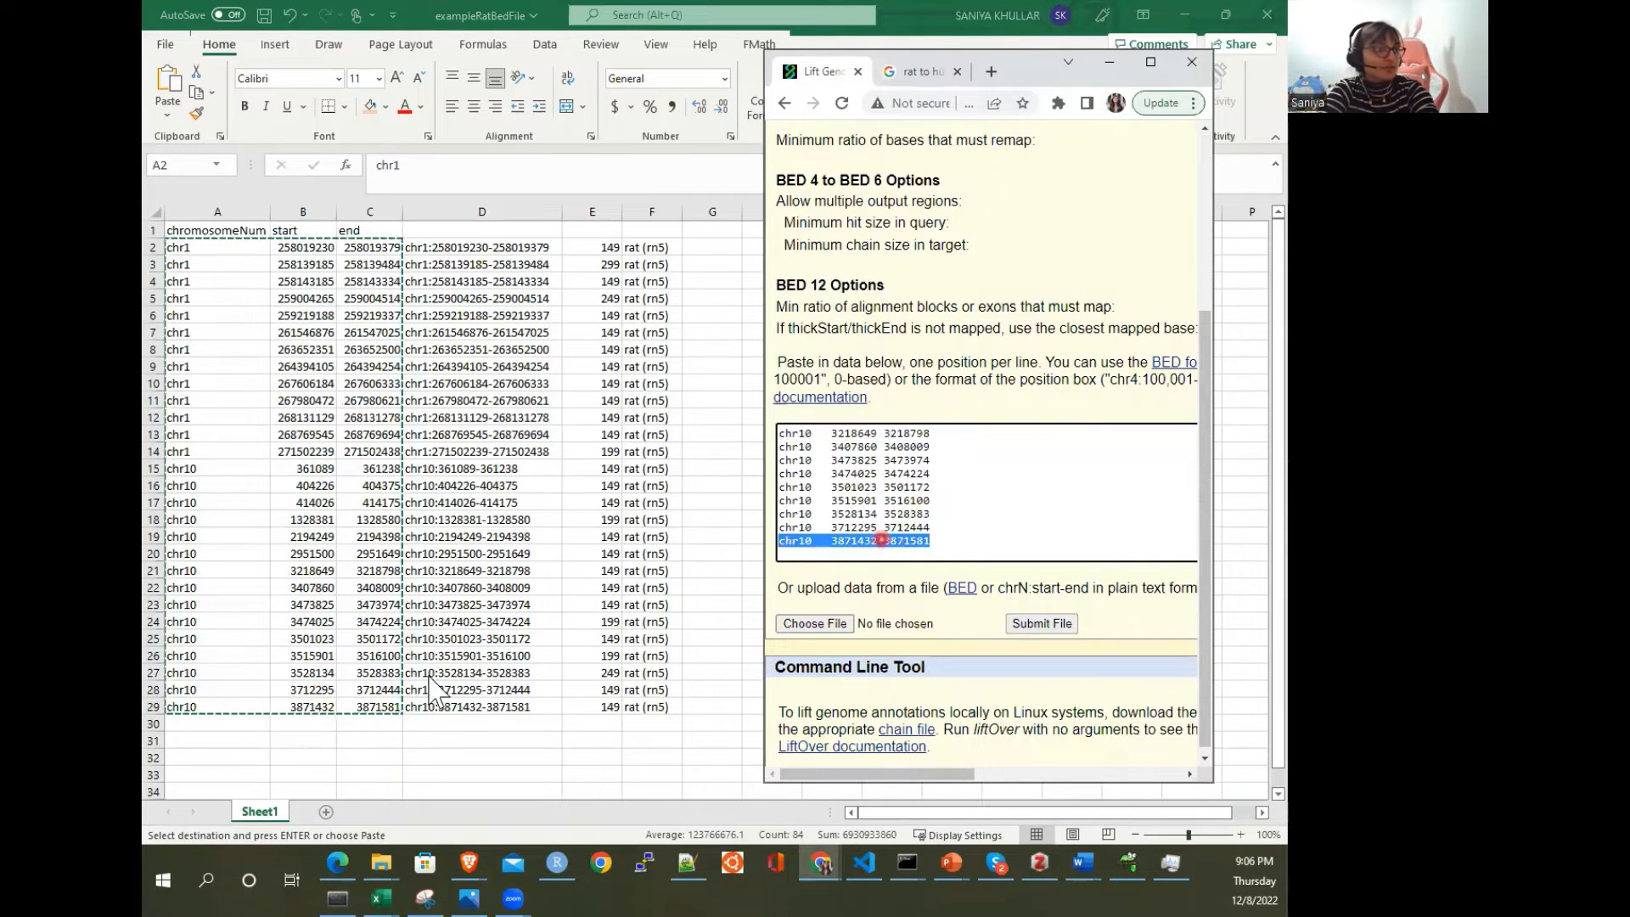
{"action": "left_click", "coordinate": [994, 509]}
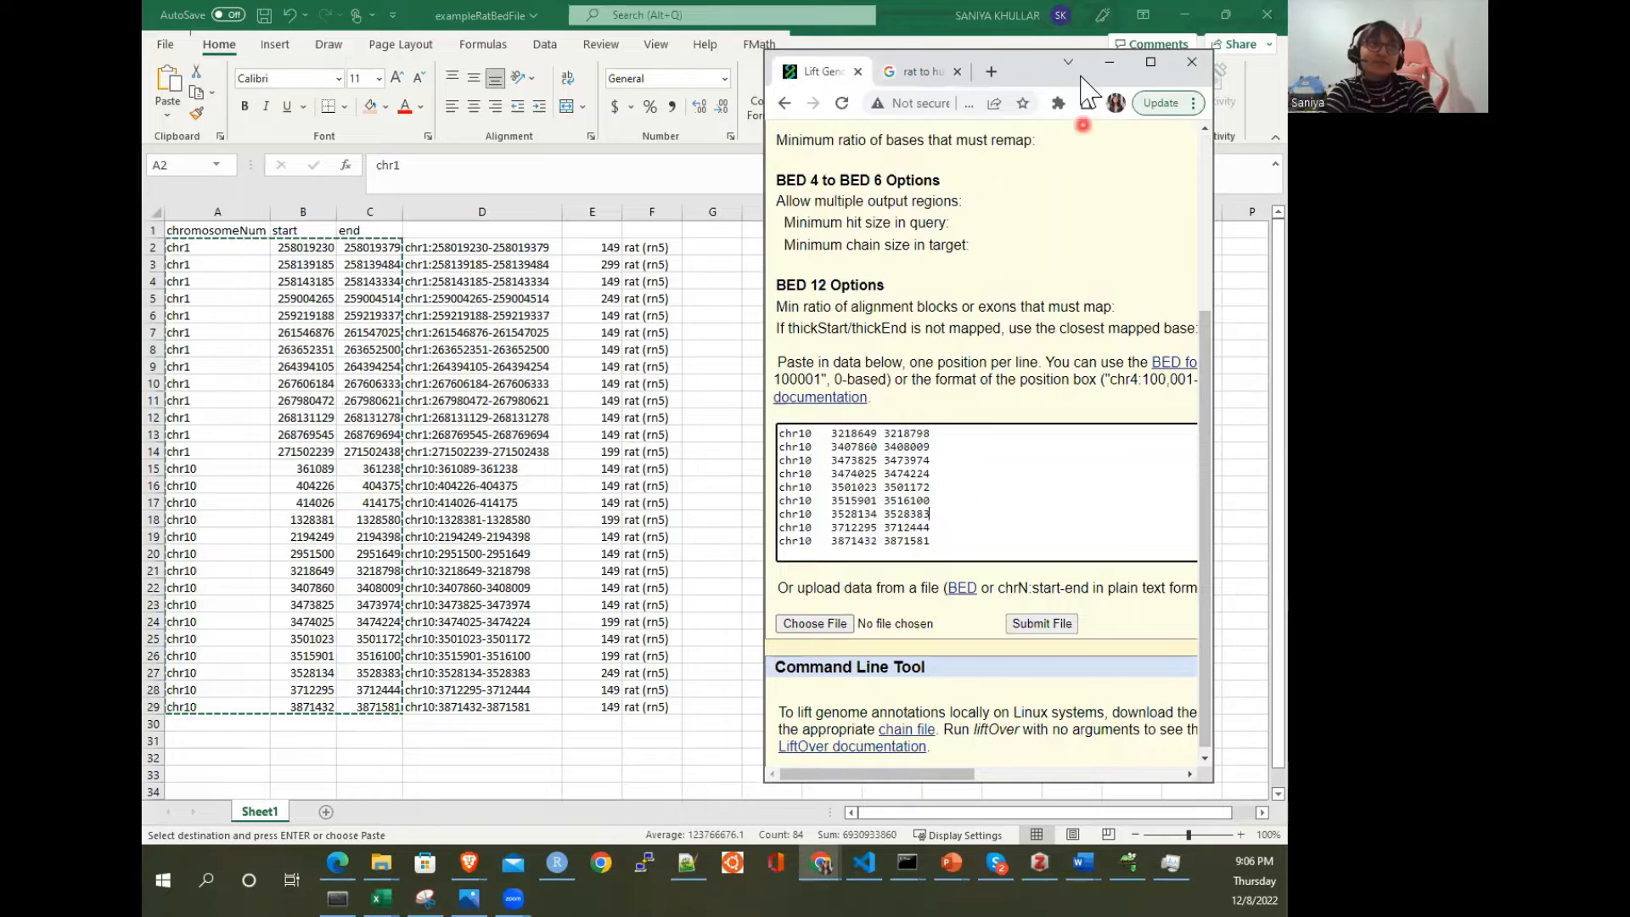
{"action": "double_click", "coordinate": [1035, 65]}
Step: Submit the pasted rn5 regions for conversion to hg19 and bring up the Results section
{"action": "scroll", "coordinate": [808, 438], "scroll_direction": "up", "scroll_amount": 2}
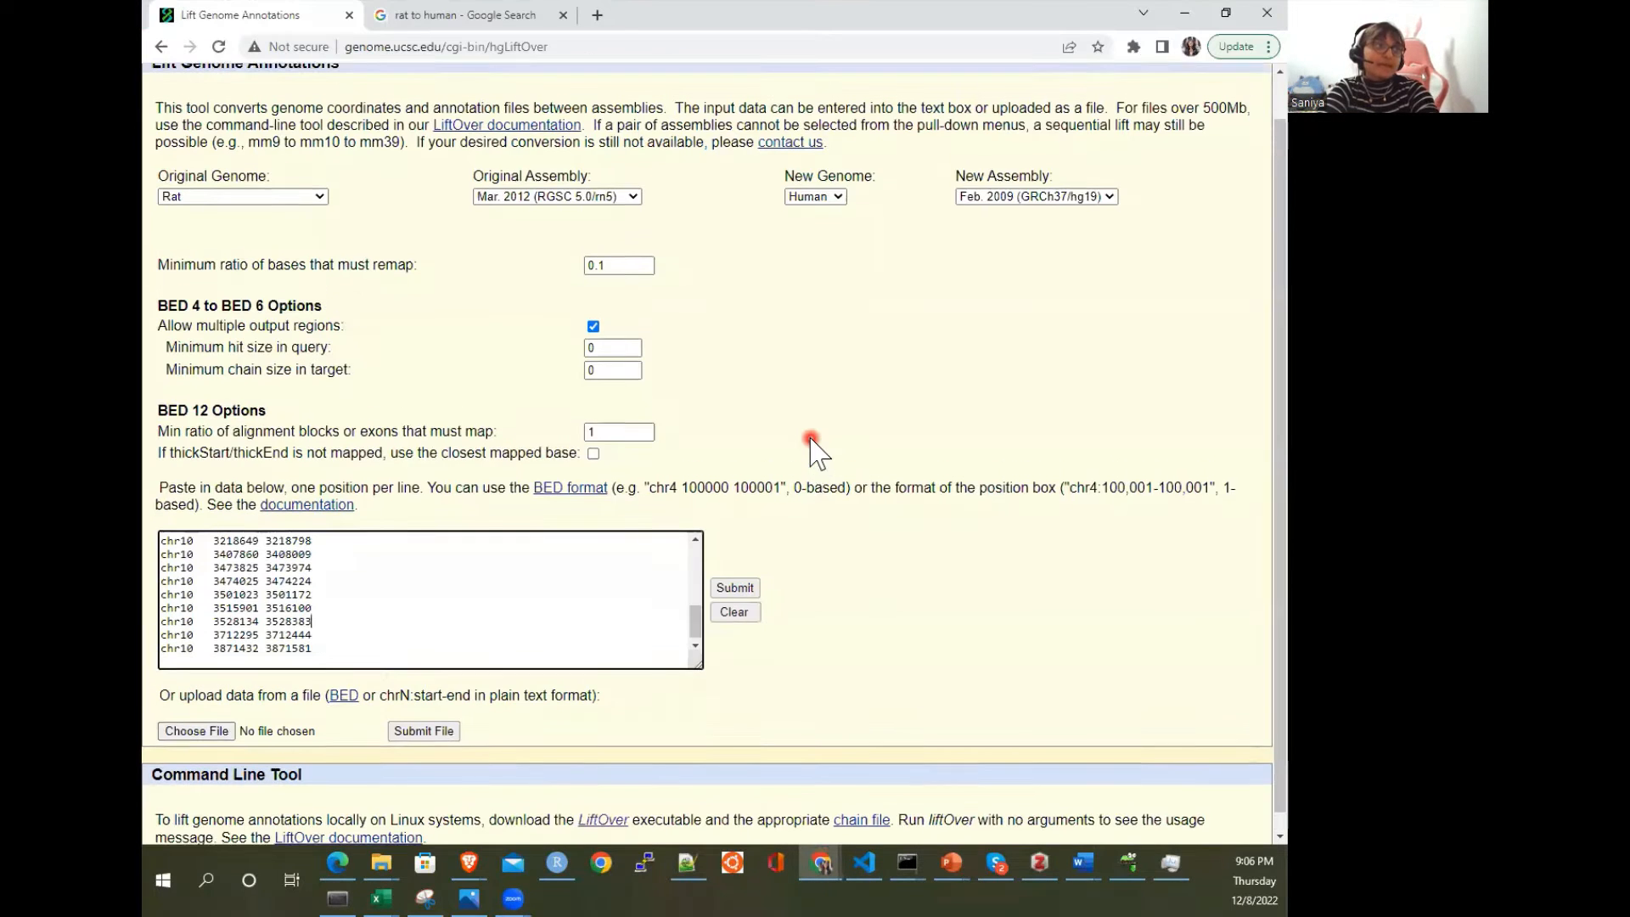
{"action": "left_click", "coordinate": [751, 634]}
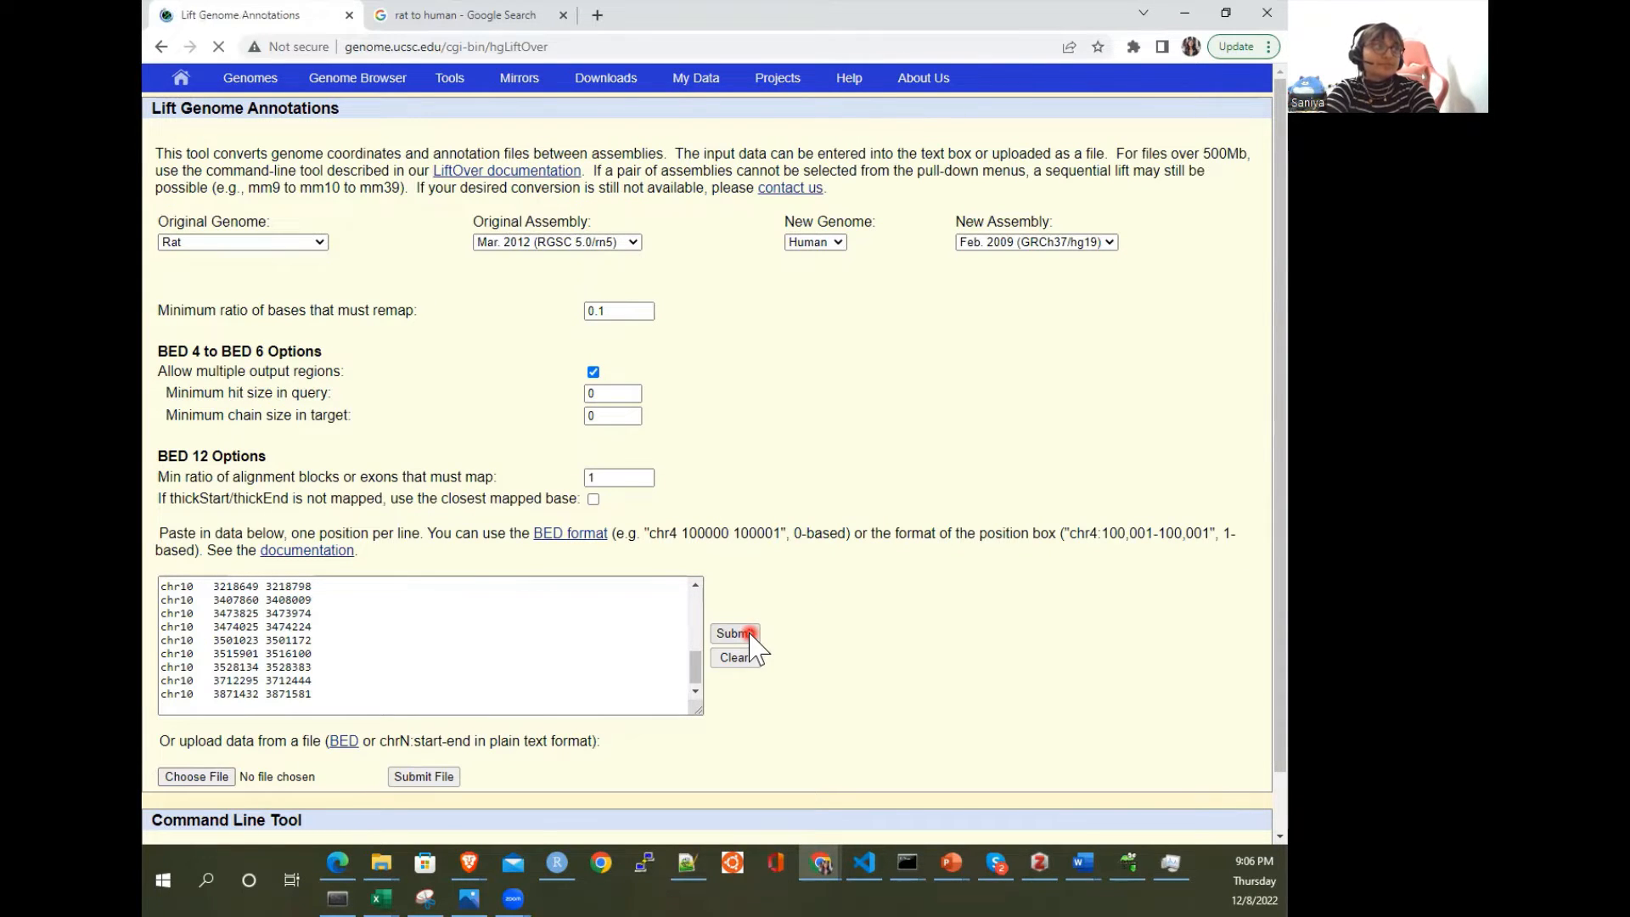
{"action": "scroll", "coordinate": [751, 634], "scroll_direction": "down", "scroll_amount": 1}
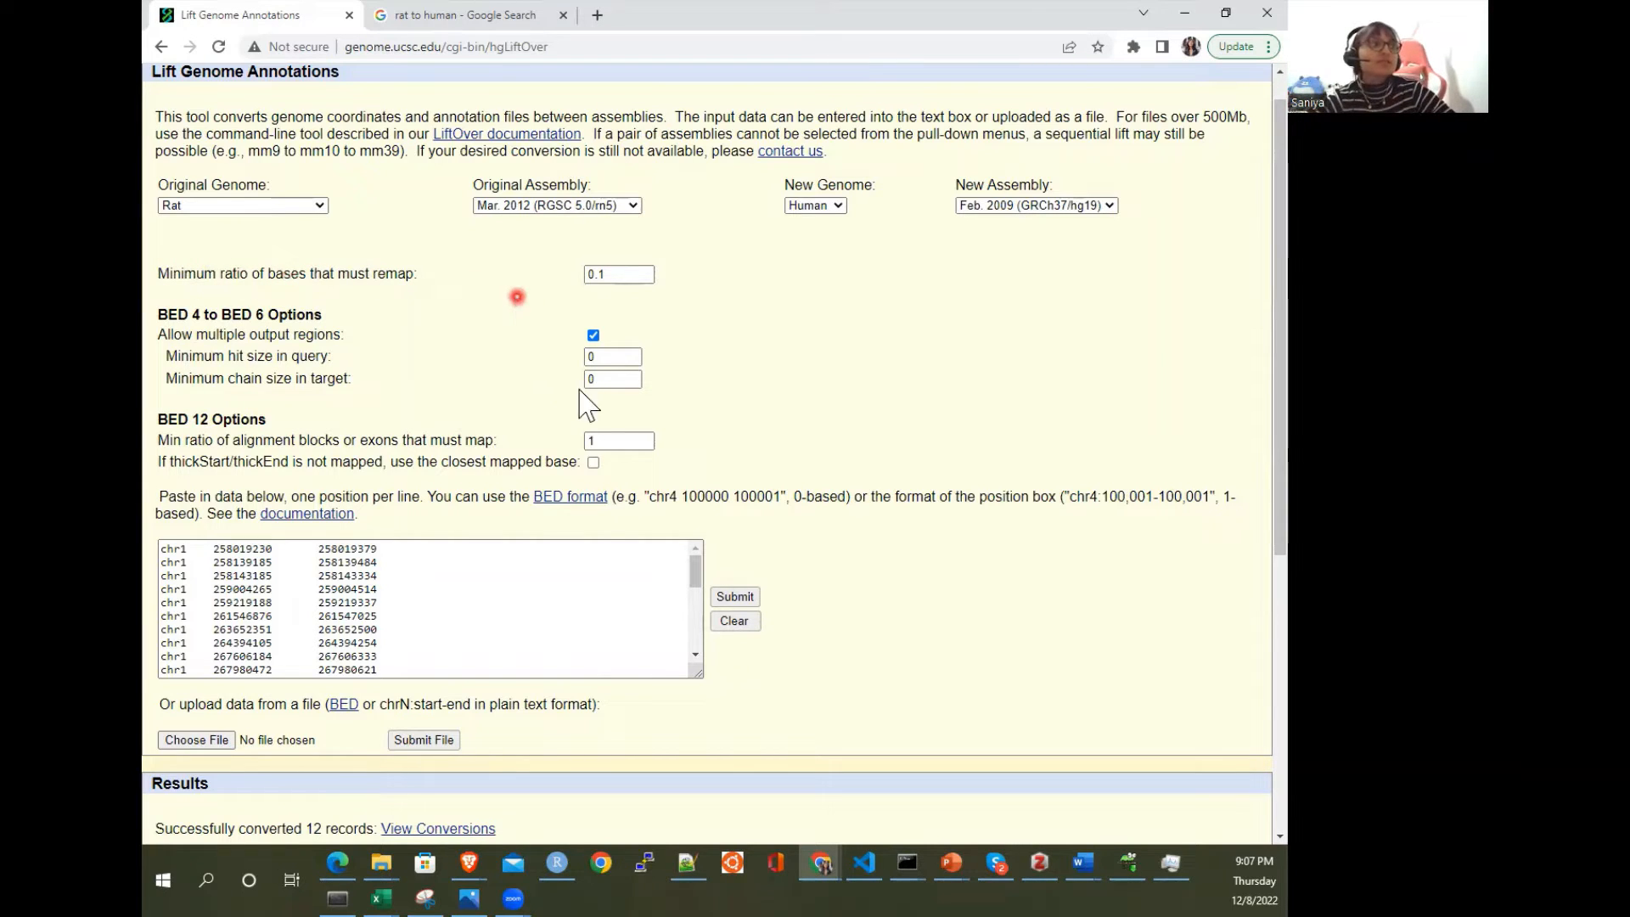
{"action": "scroll", "coordinate": [608, 549], "scroll_direction": "down", "scroll_amount": 2}
{"action": "scroll", "coordinate": [819, 654], "scroll_direction": "down", "scroll_amount": 2}
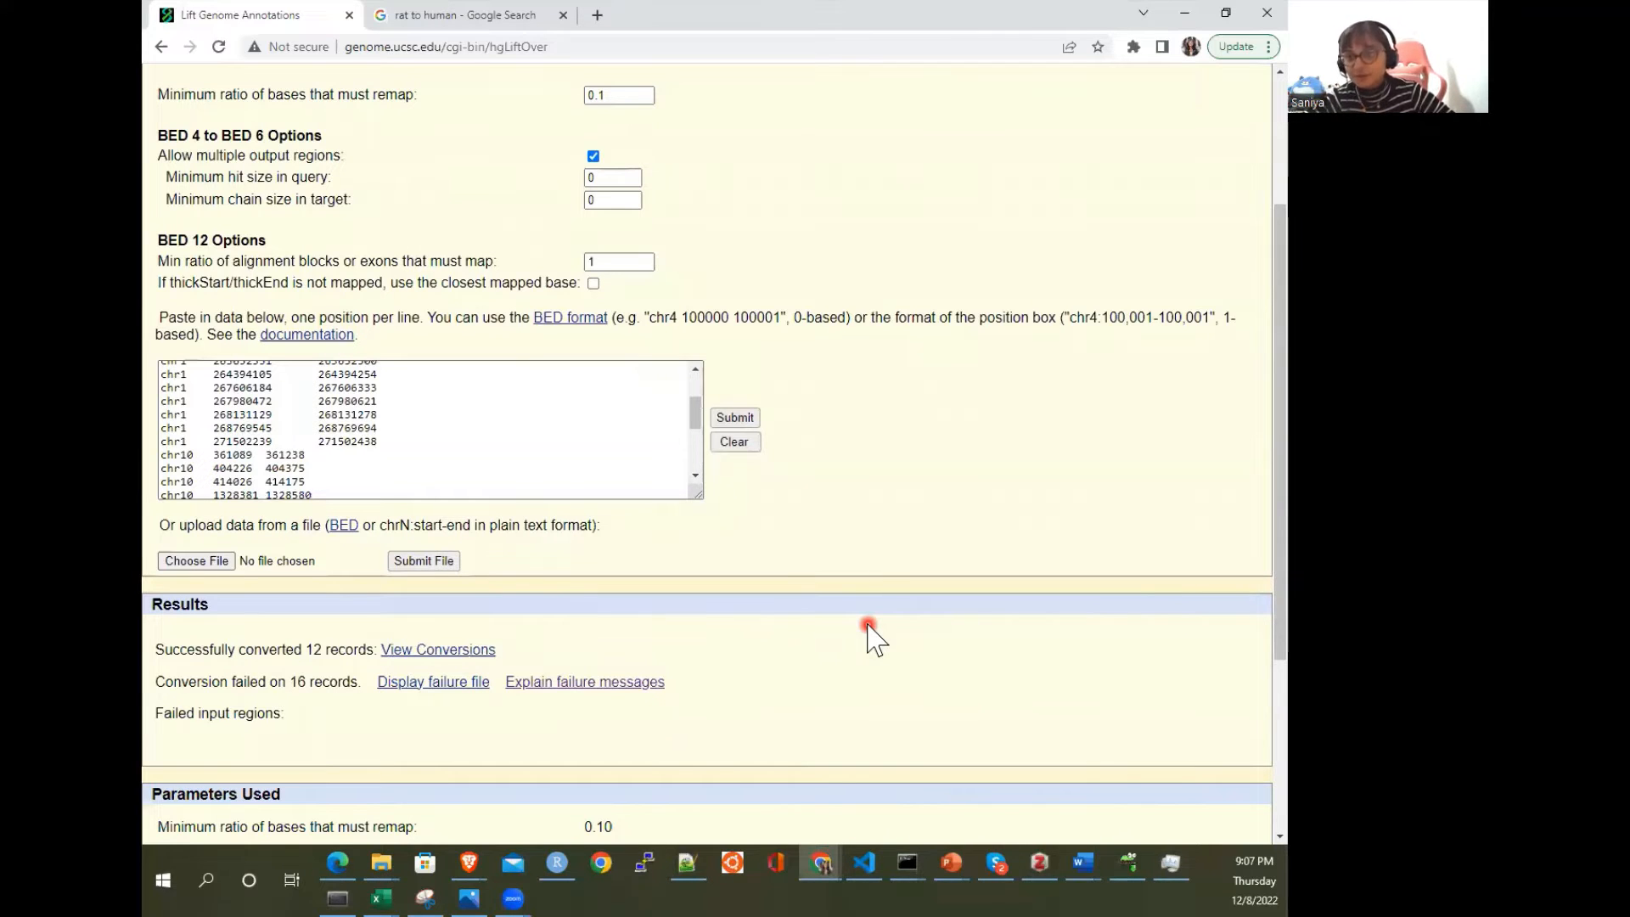
{"action": "scroll", "coordinate": [875, 639], "scroll_direction": "down", "scroll_amount": 1}
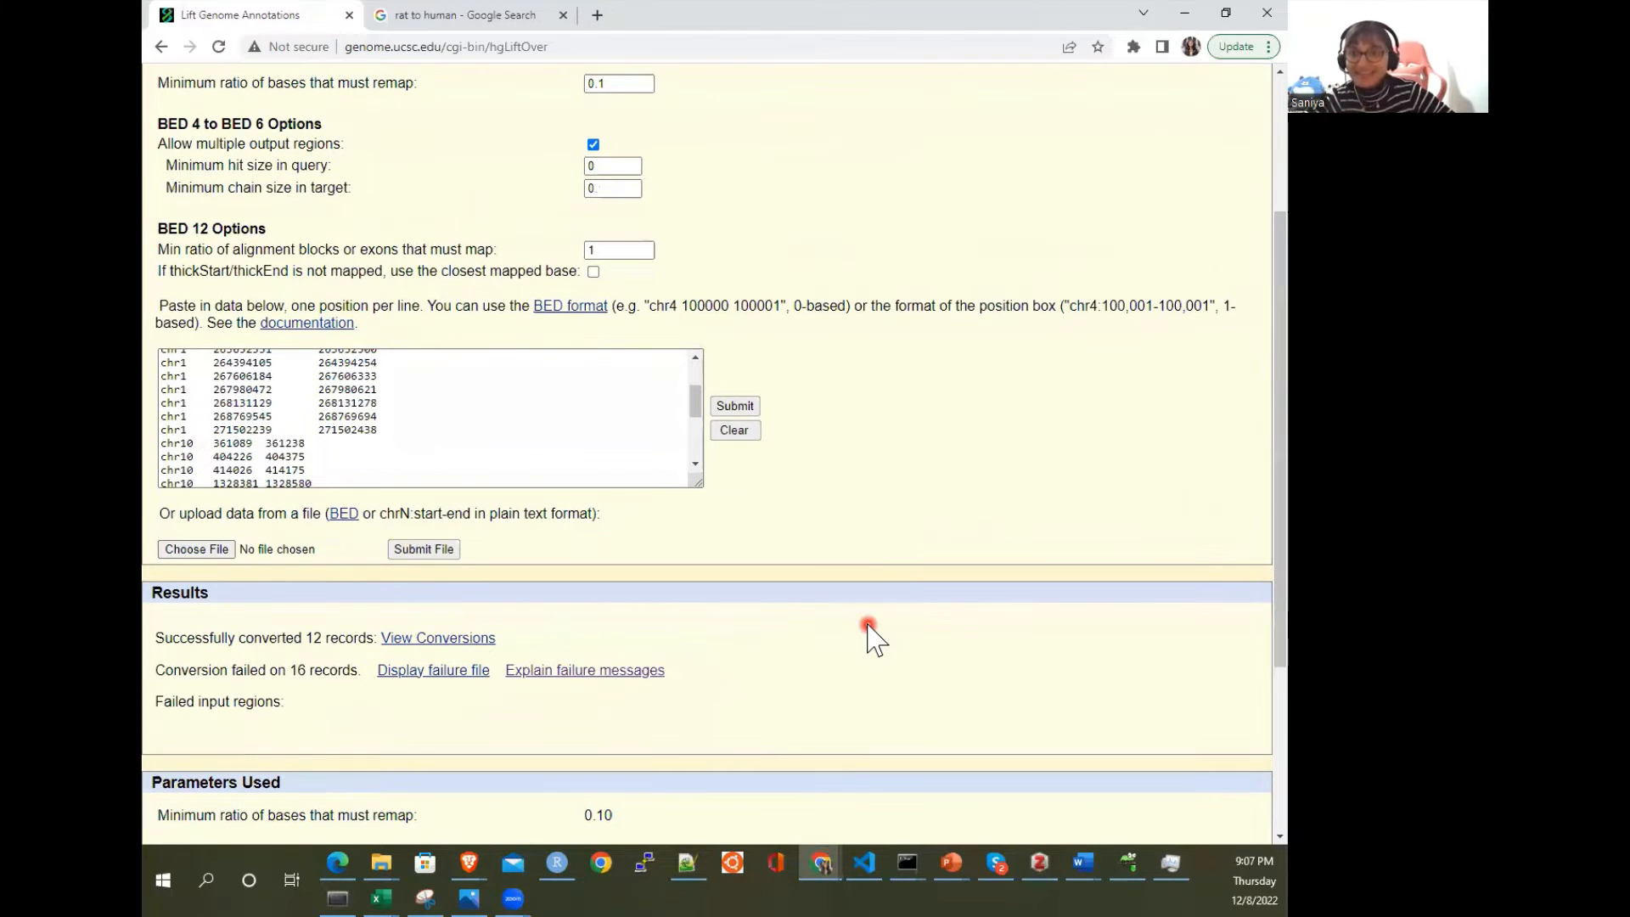
{"action": "scroll", "coordinate": [875, 639], "scroll_direction": "down", "scroll_amount": 1}
{"action": "scroll", "coordinate": [868, 625], "scroll_direction": "down", "scroll_amount": 1}
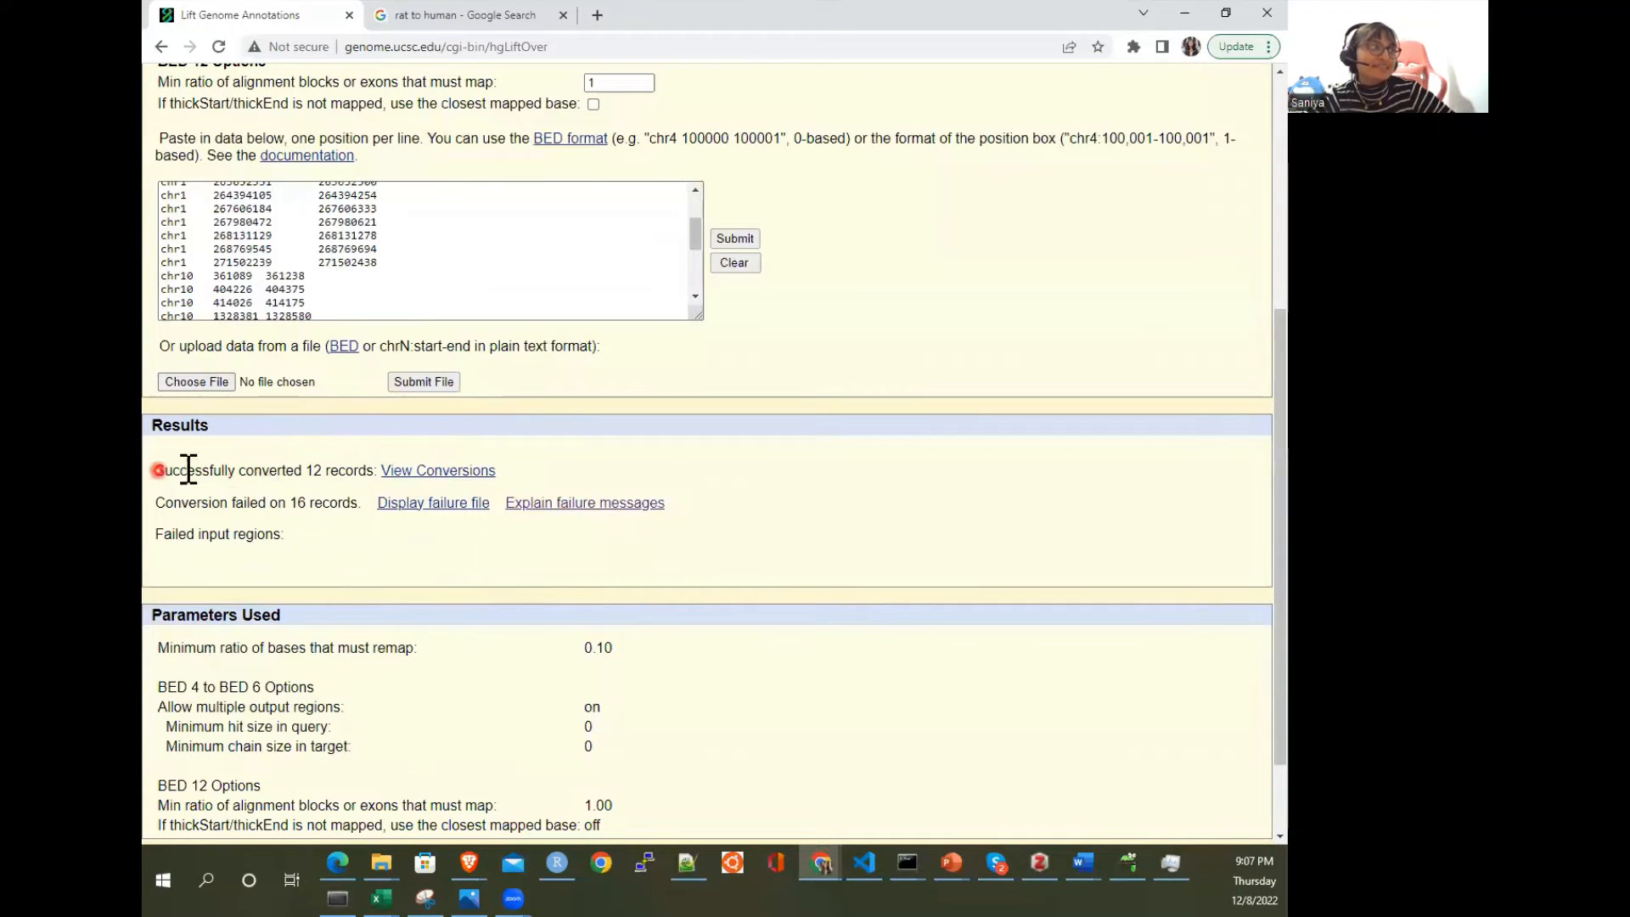
Step: Check how many records were converted and how many failed in the LiftOver results
{"action": "left_click_drag", "start_coordinate": [158, 469], "coordinate": [373, 468]}
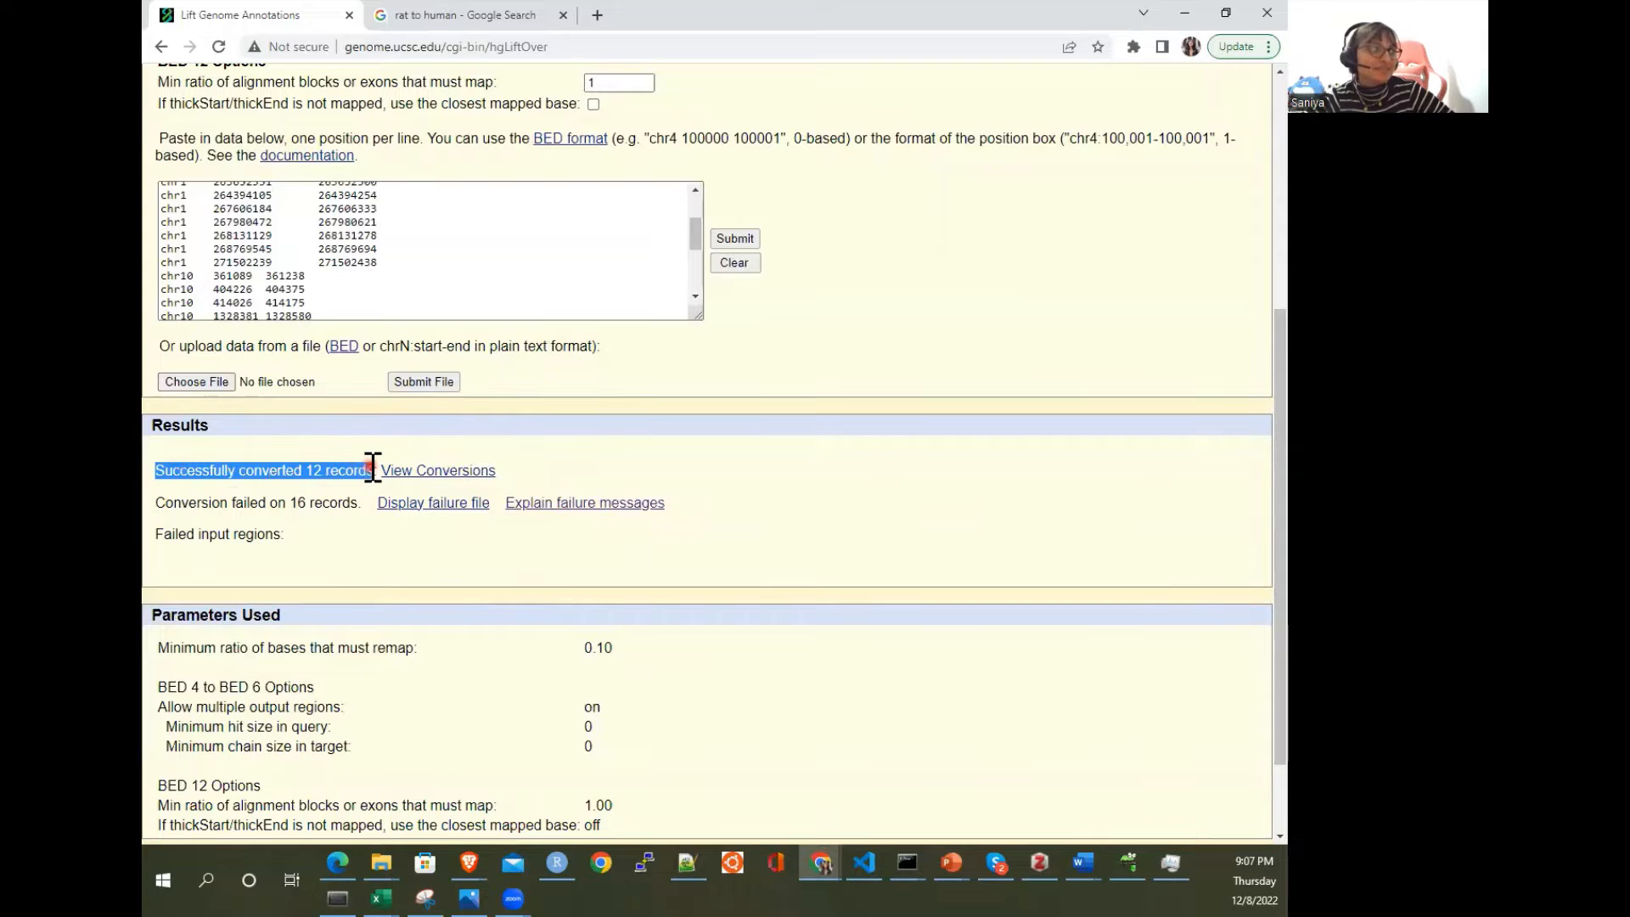
{"action": "left_click", "coordinate": [528, 460]}
{"action": "left_click_drag", "start_coordinate": [151, 511], "coordinate": [355, 508]}
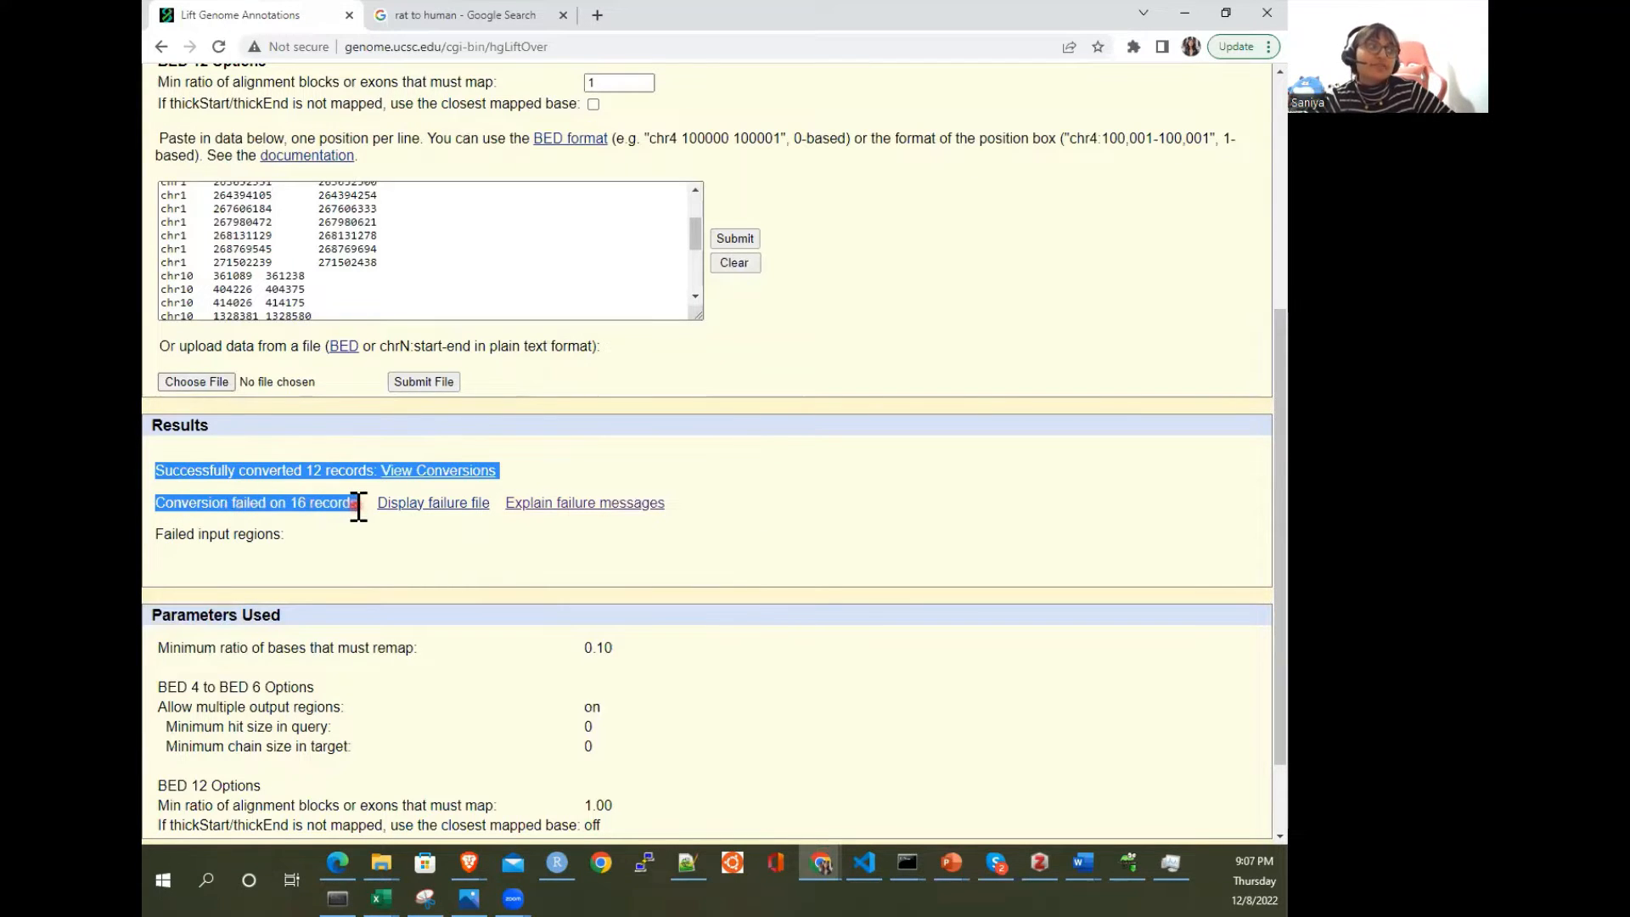
{"action": "left_click", "coordinate": [364, 507]}
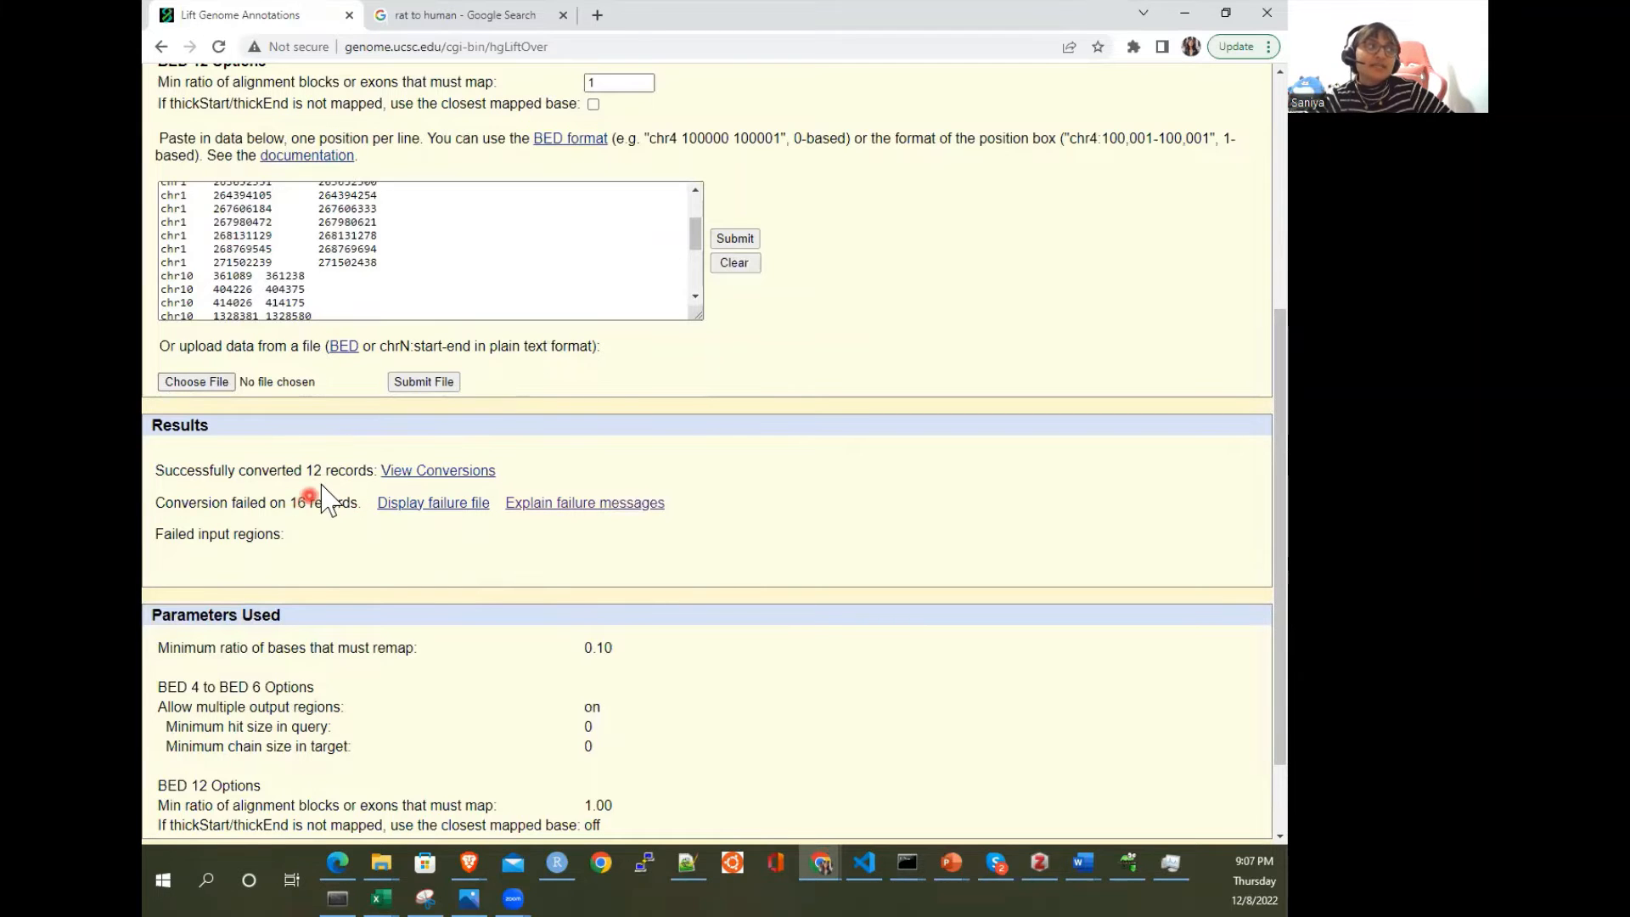
Step: Count the source regions in A2:A29 of exampleRatBedFile and compare the count with the LiftOver record totals
{"action": "left_click_drag", "start_coordinate": [703, 5], "coordinate": [143, 755]}
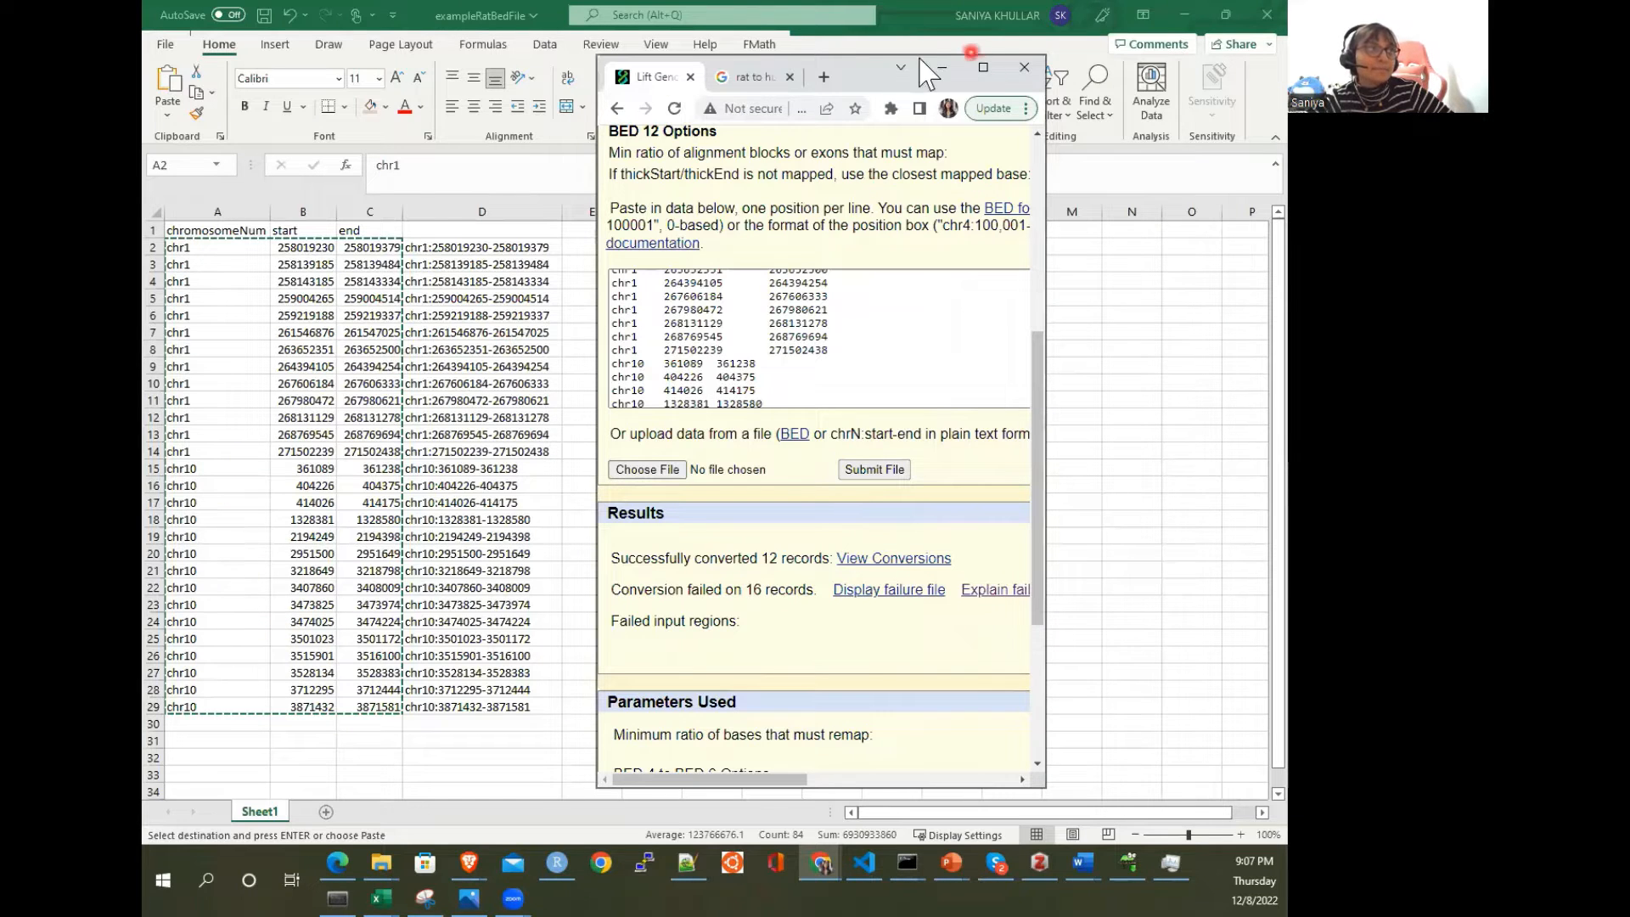
{"action": "left_click_drag", "start_coordinate": [196, 247], "coordinate": [225, 708]}
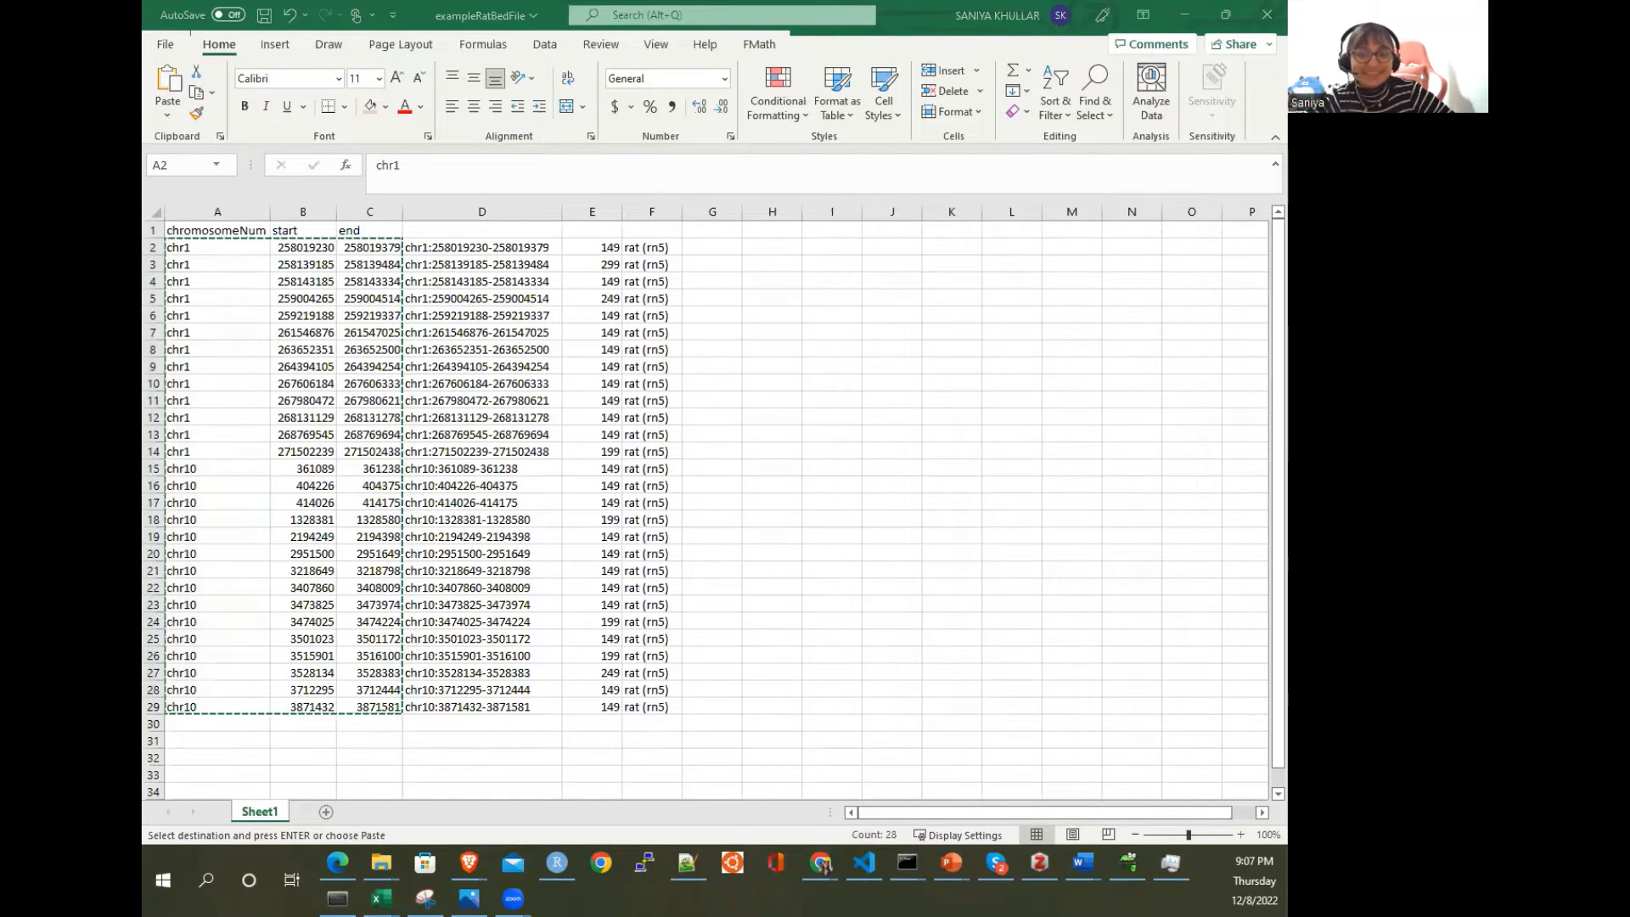
{"action": "key", "text": "alt+Tab"}
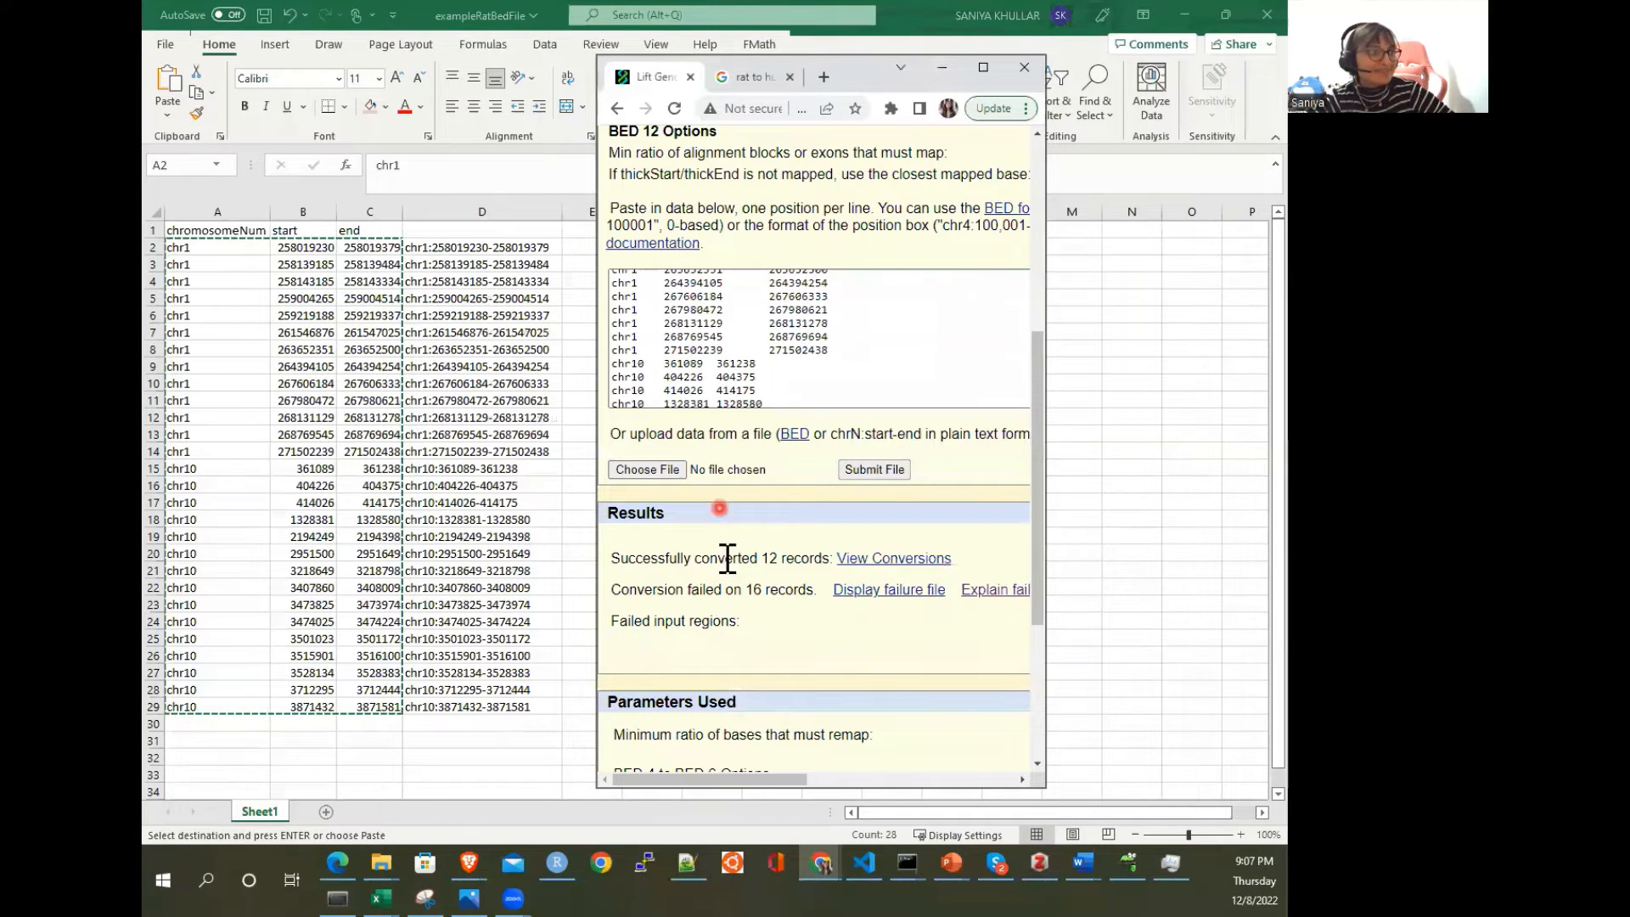
{"action": "scroll", "coordinate": [728, 559], "scroll_direction": "down", "scroll_amount": 2}
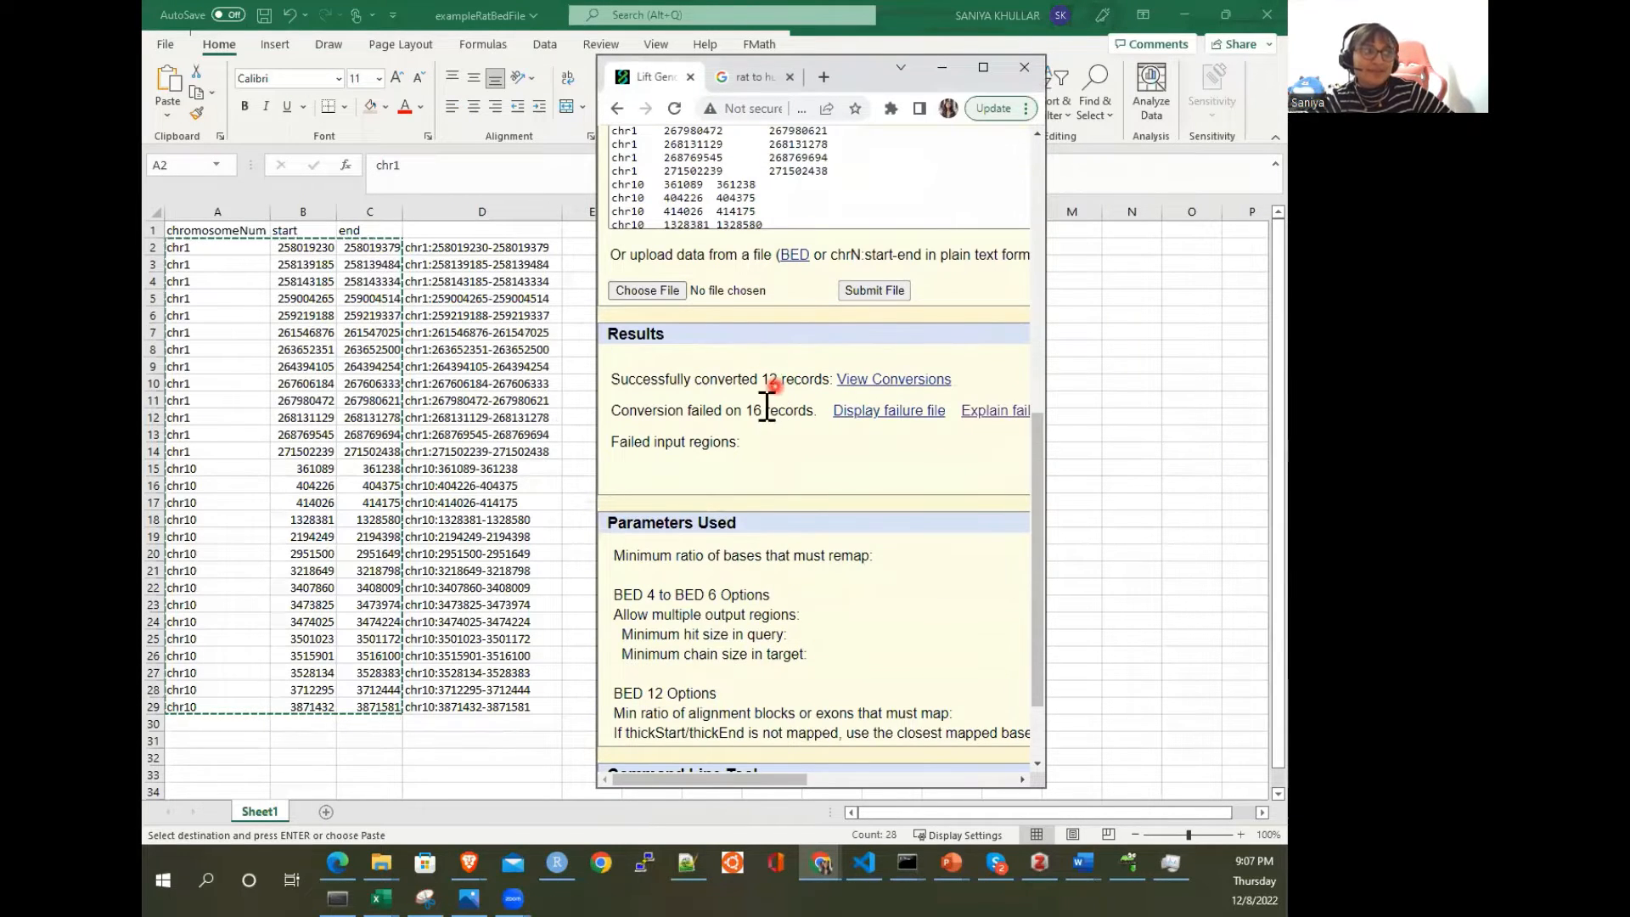
{"action": "double_click", "coordinate": [868, 76]}
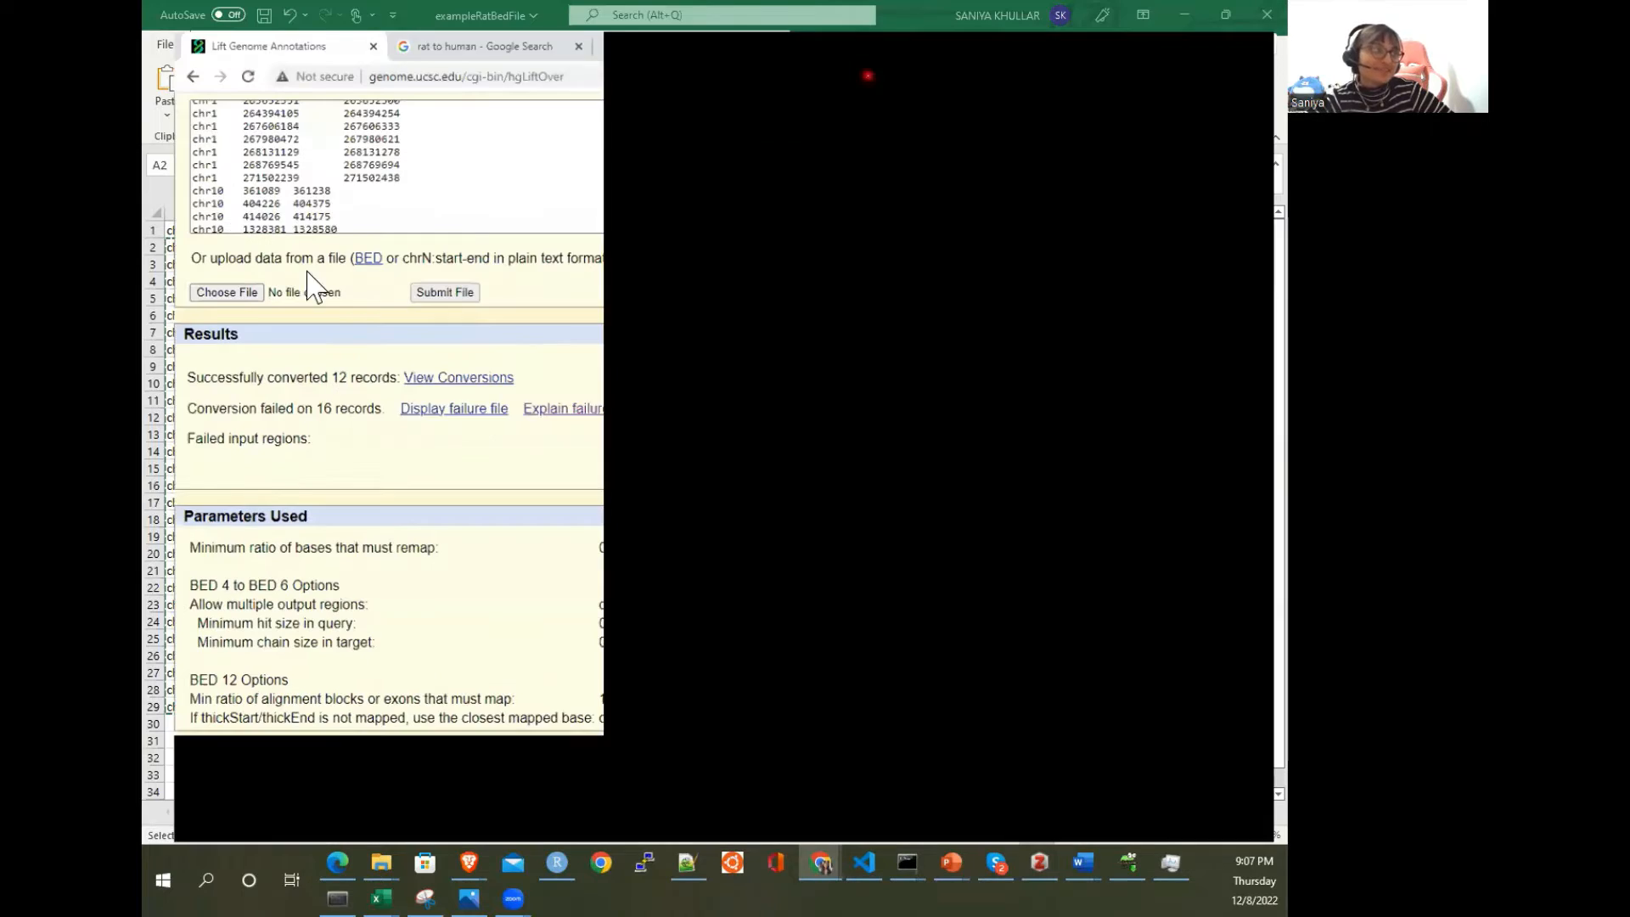
Step: Open the explanation of LiftOver failure messages and read the deletion and split categories
{"action": "left_click", "coordinate": [528, 391]}
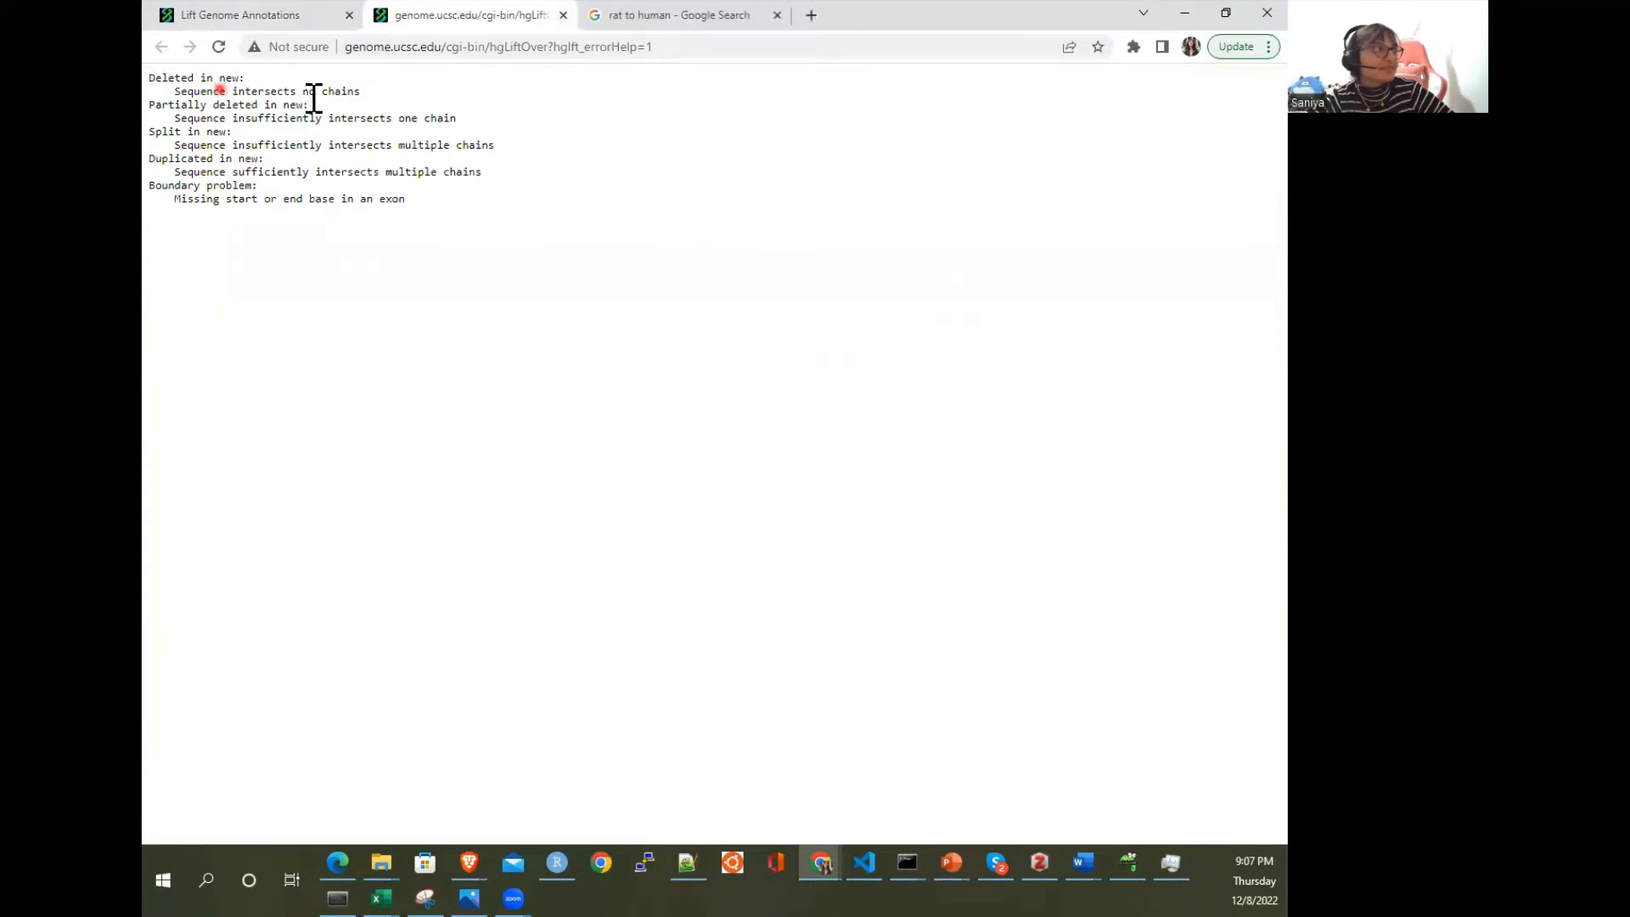
{"action": "left_click_drag", "start_coordinate": [150, 77], "coordinate": [486, 116]}
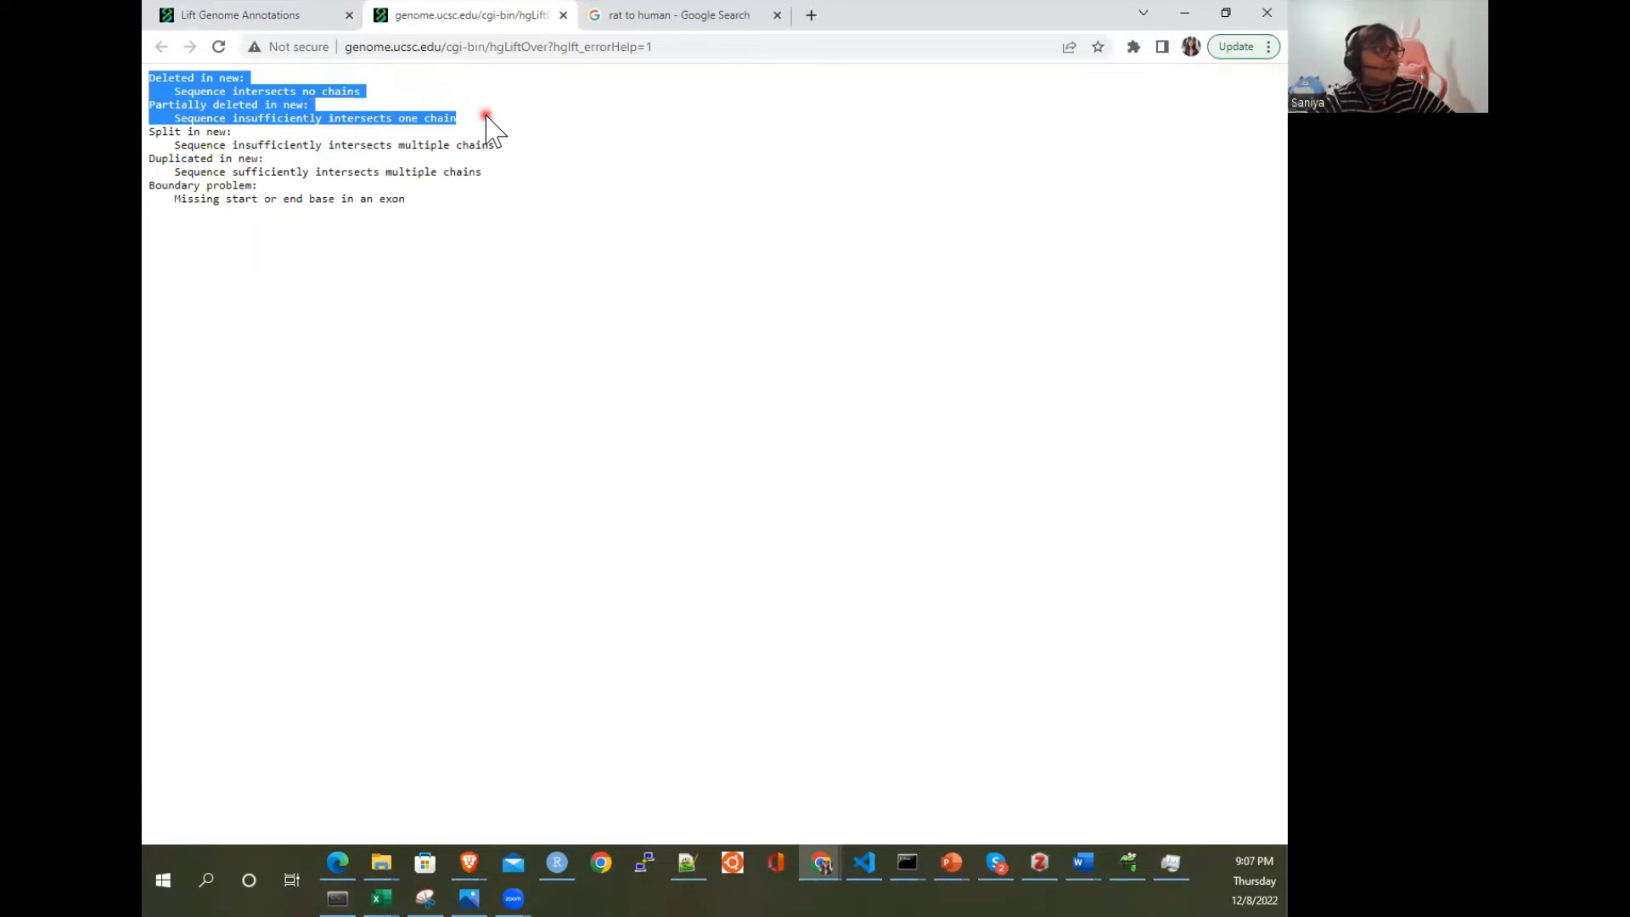
{"action": "left_click_drag", "start_coordinate": [487, 117], "coordinate": [524, 154]}
{"action": "left_click", "coordinate": [523, 157]}
Step: Return to the LiftOver results, display the failure file and examine the failed regions and their listed reasons
{"action": "left_click", "coordinate": [255, 14]}
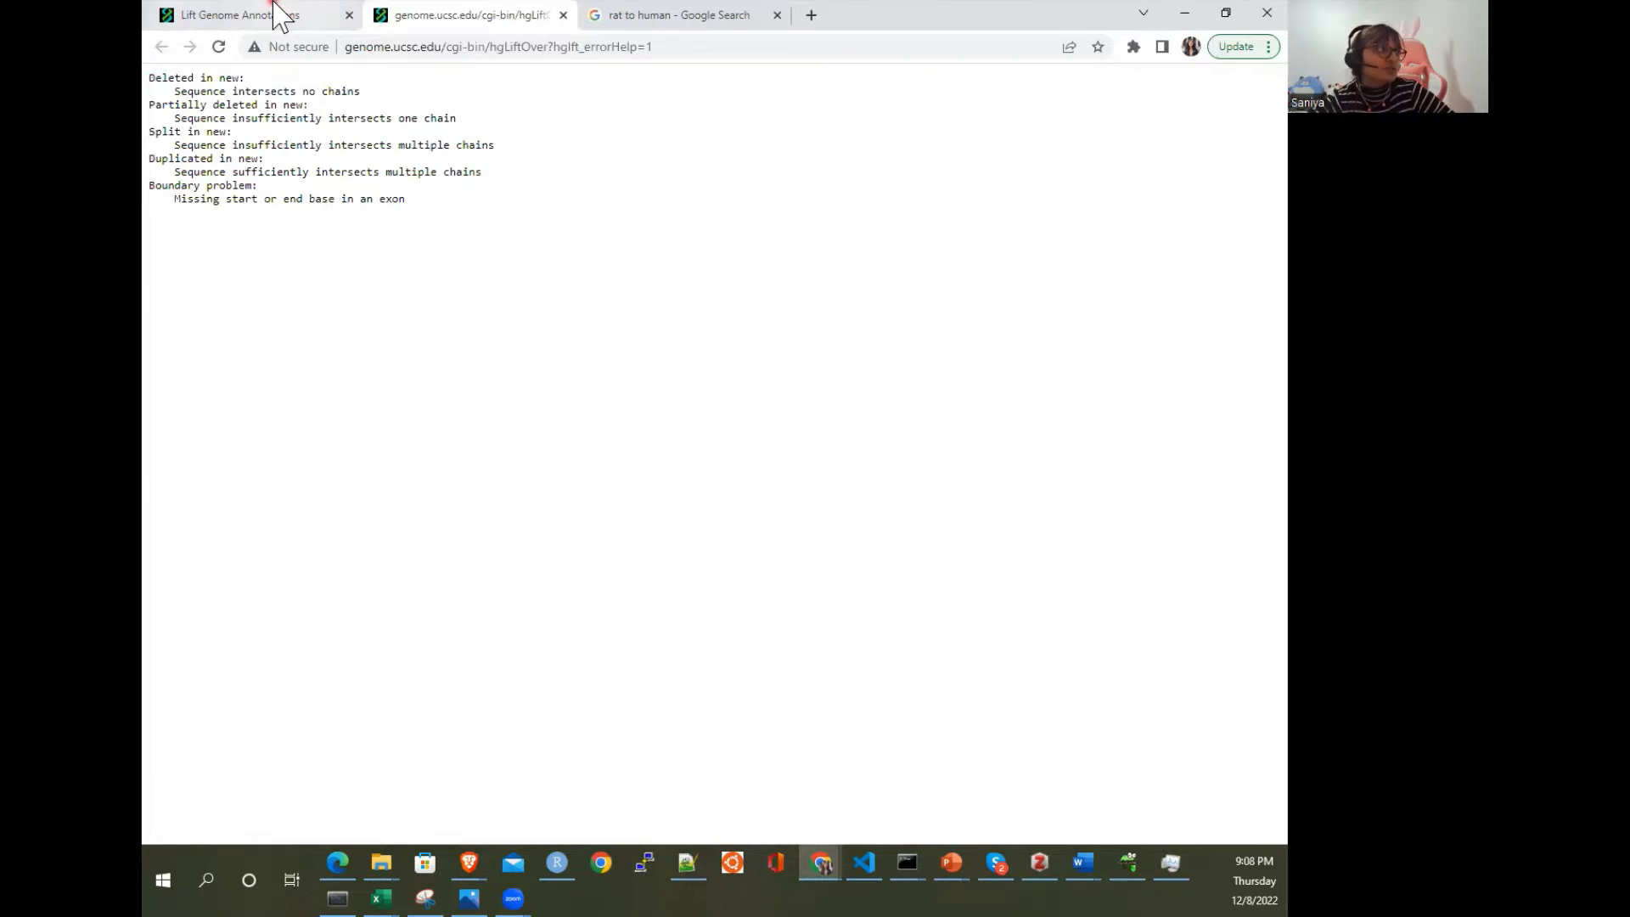
{"action": "left_click", "coordinate": [416, 414]}
{"action": "left_click", "coordinate": [442, 395]}
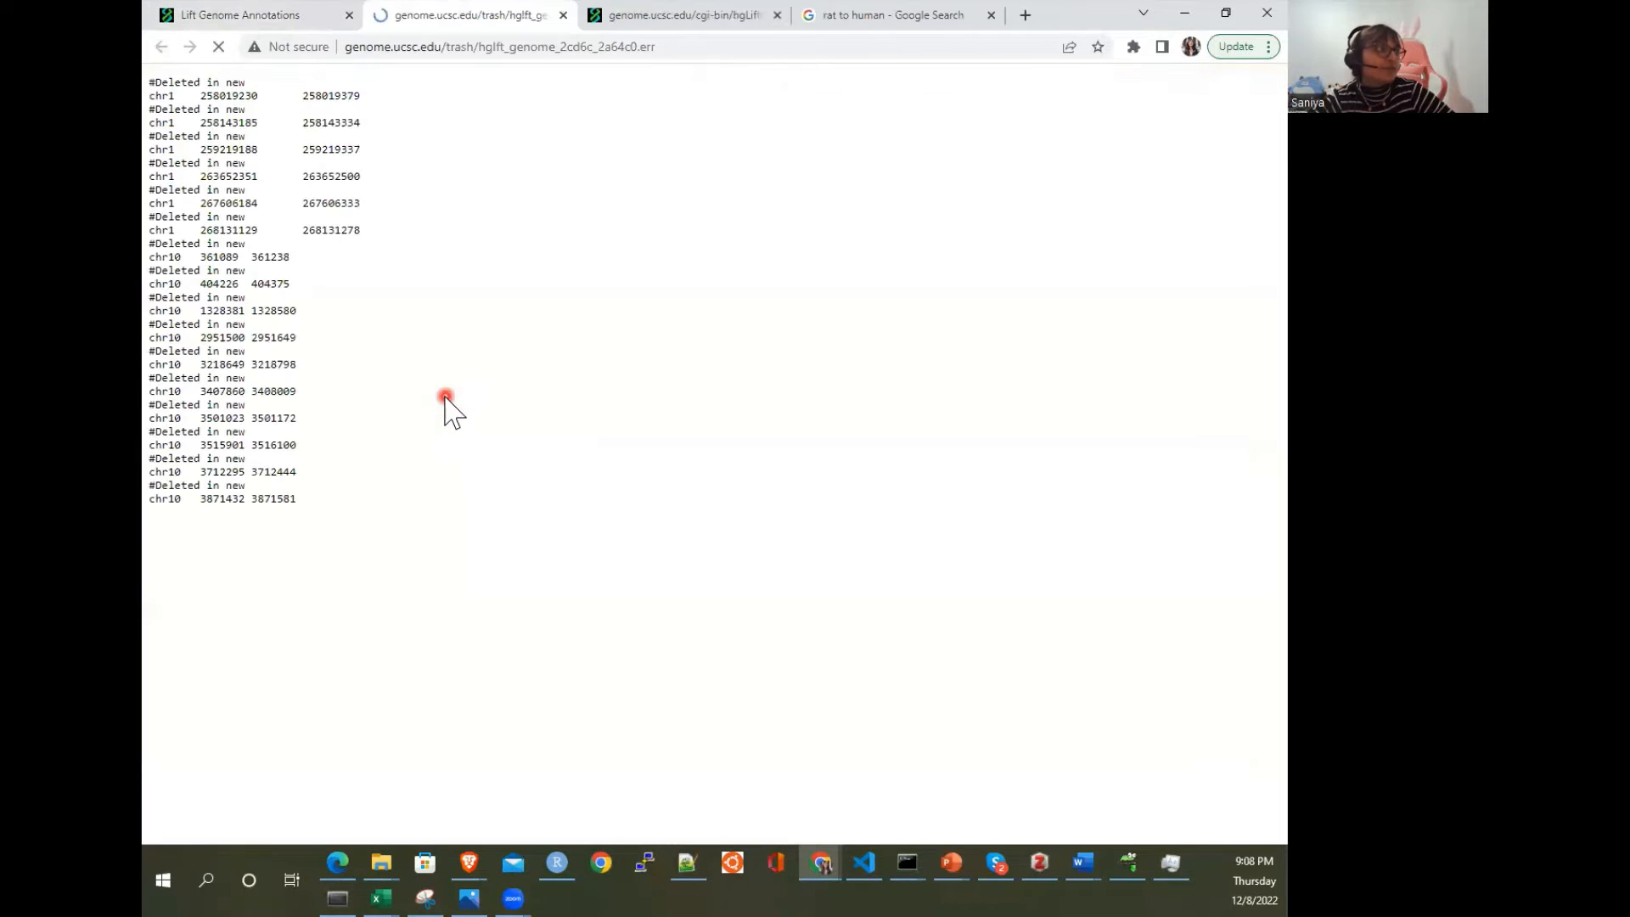
{"action": "left_click_drag", "start_coordinate": [318, 499], "coordinate": [148, 79]}
{"action": "left_click", "coordinate": [262, 93]}
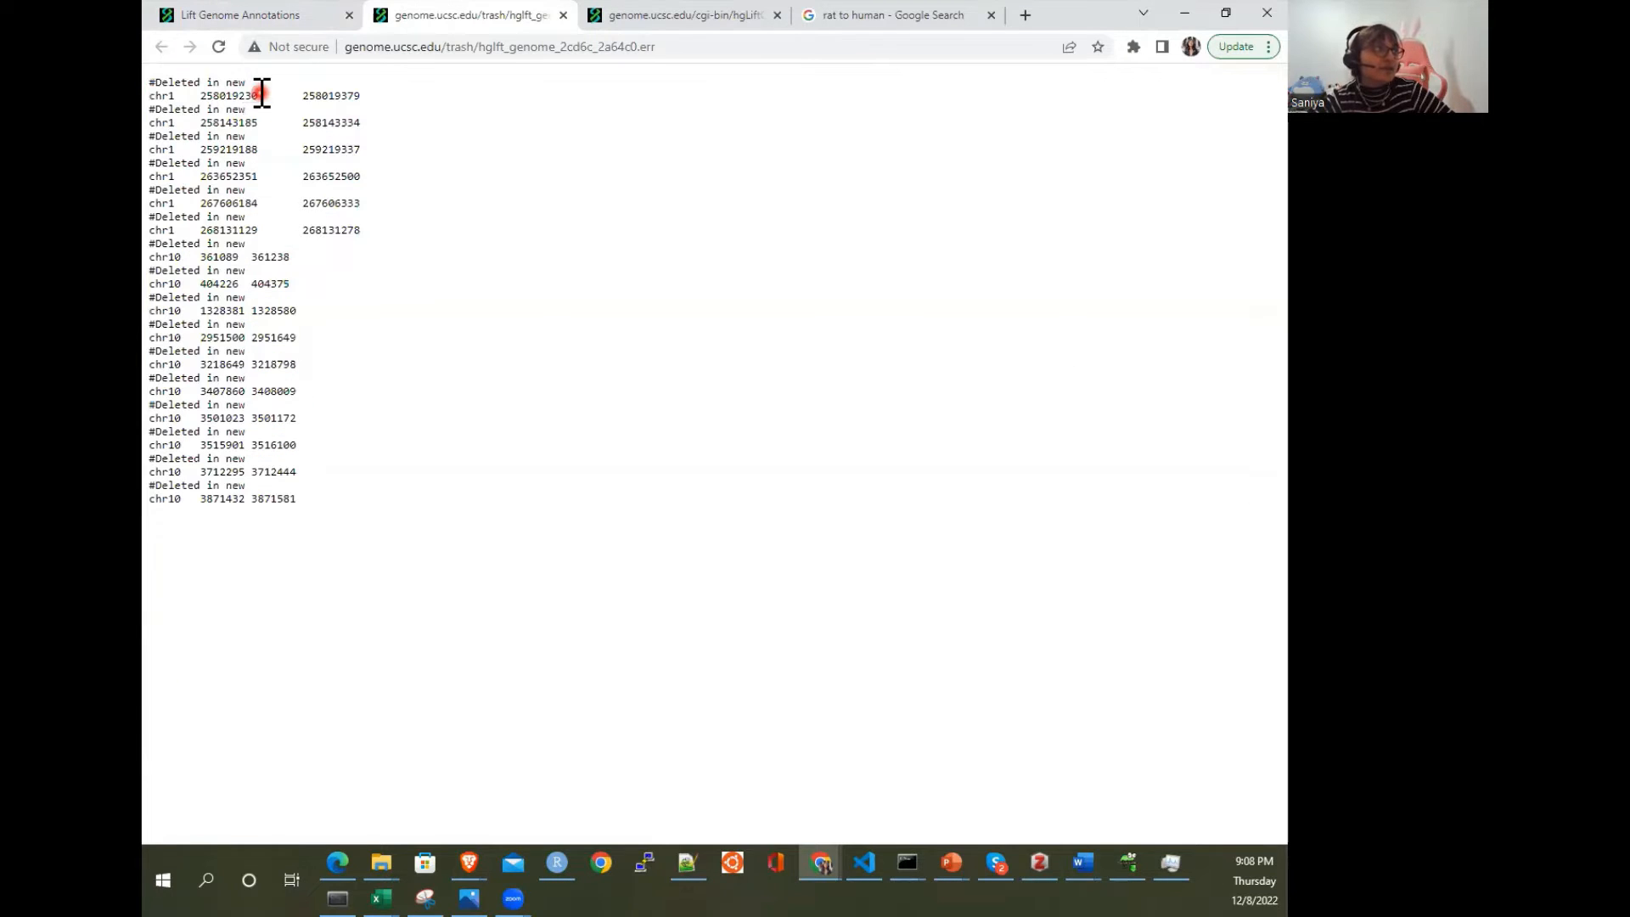
{"action": "triple_click", "coordinate": [244, 83]}
Step: Match the "Deleted in new" reason in the failure file against its definition on the failure messages page
{"action": "left_click", "coordinate": [686, 14]}
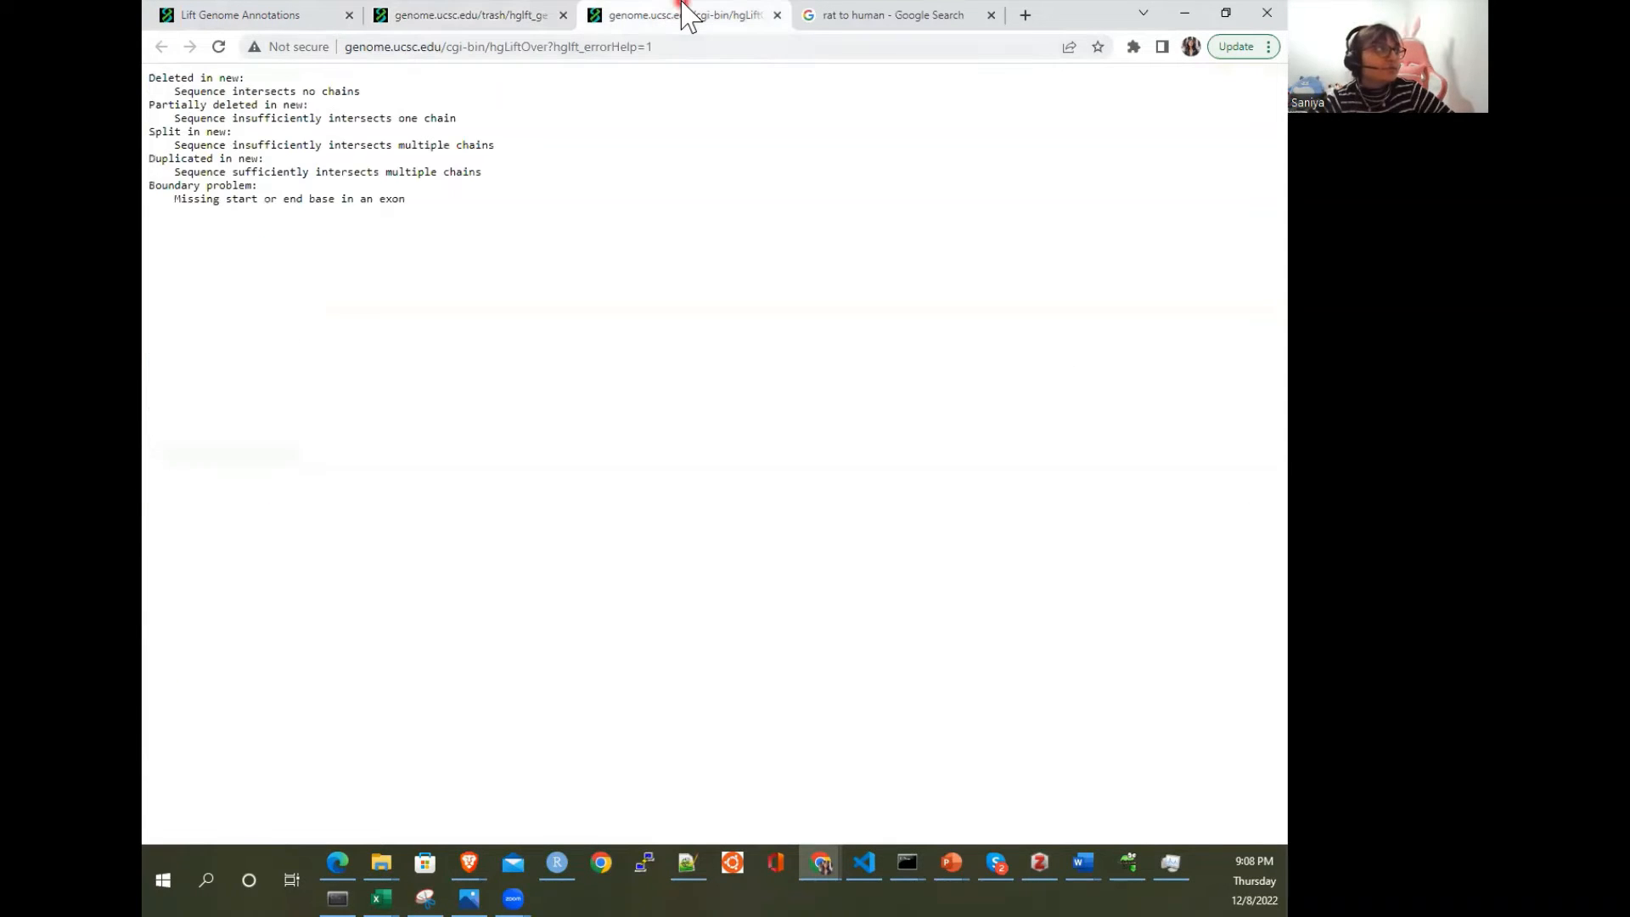
{"action": "left_click_drag", "start_coordinate": [363, 90], "coordinate": [184, 98]}
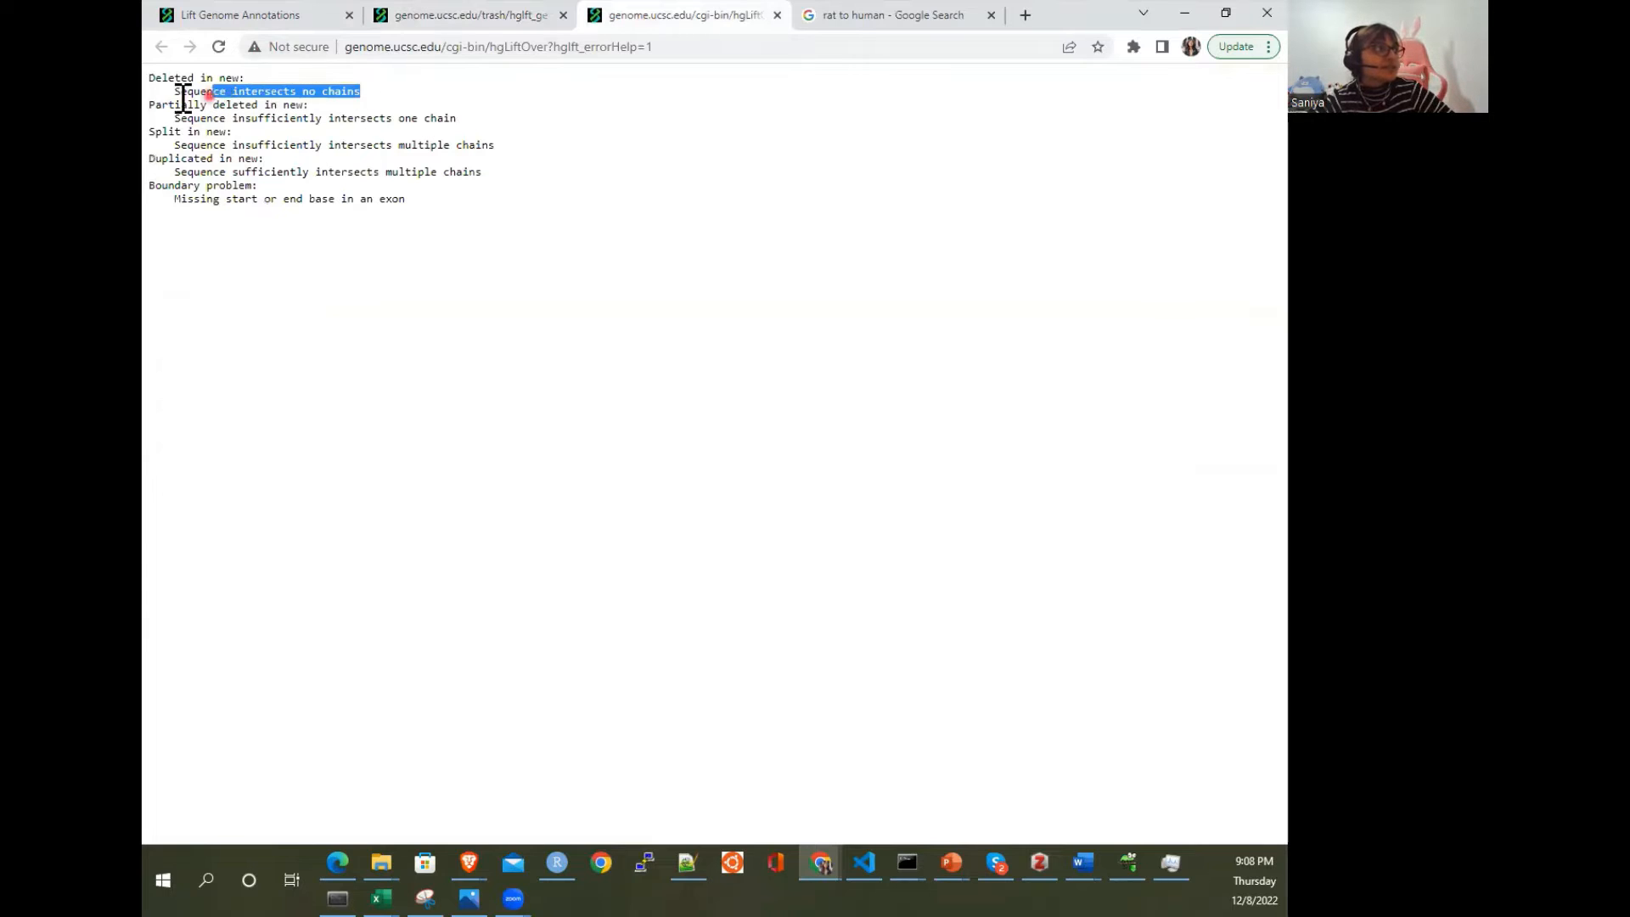
{"action": "left_click", "coordinate": [503, 15]}
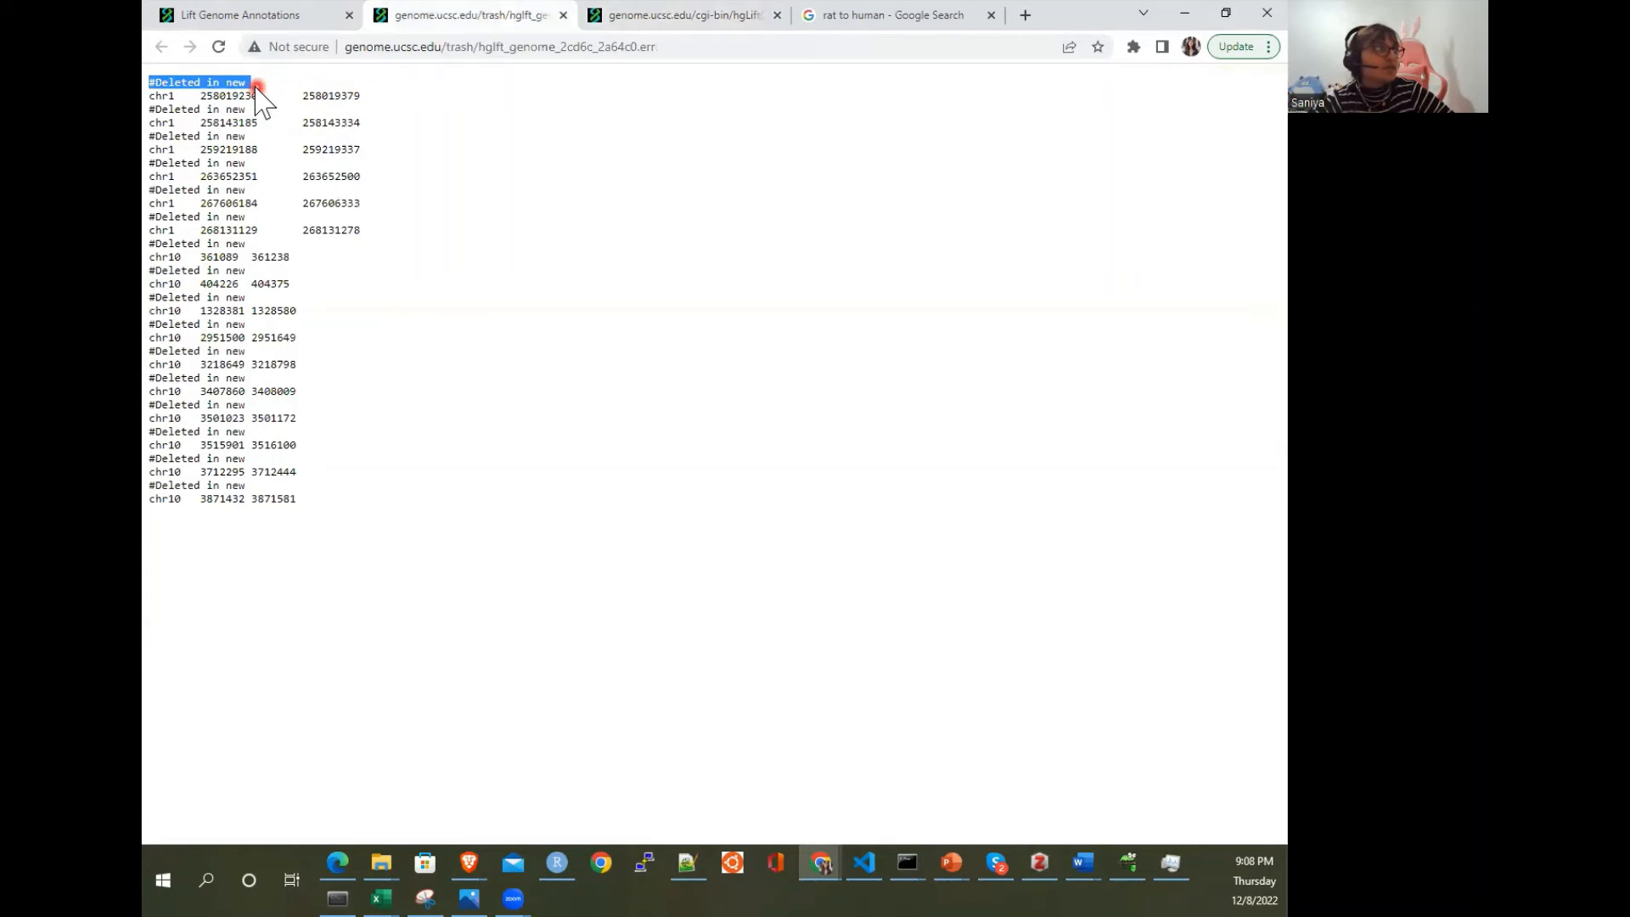
{"action": "left_click_drag", "start_coordinate": [310, 501], "coordinate": [141, 63]}
{"action": "left_click", "coordinate": [706, 15]}
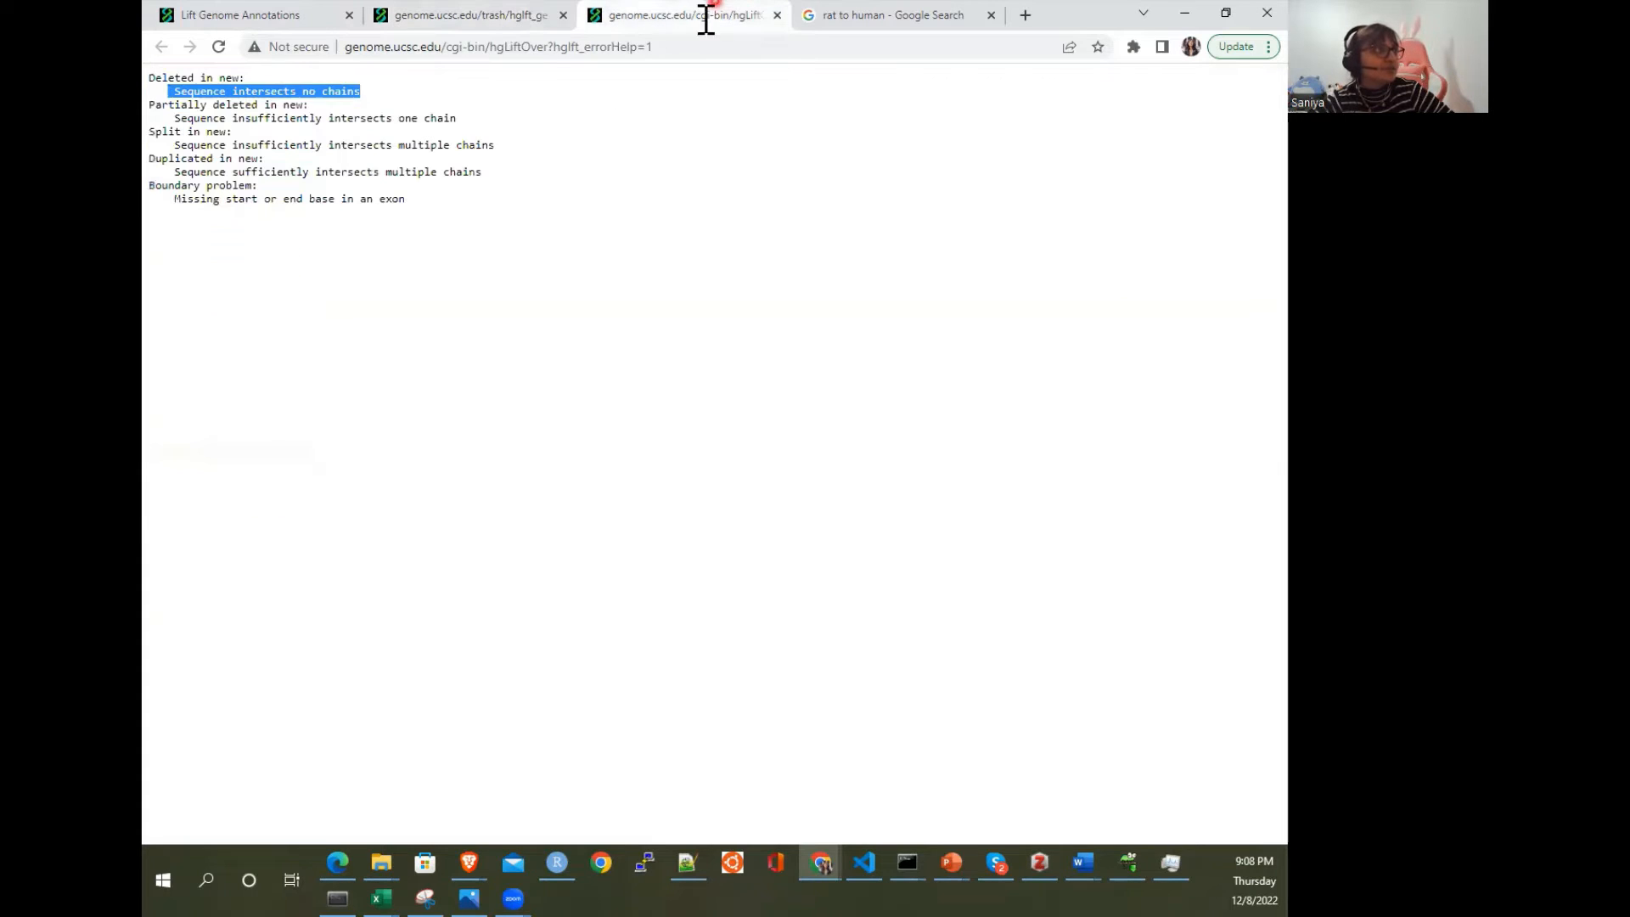
{"action": "triple_click", "coordinate": [349, 91]}
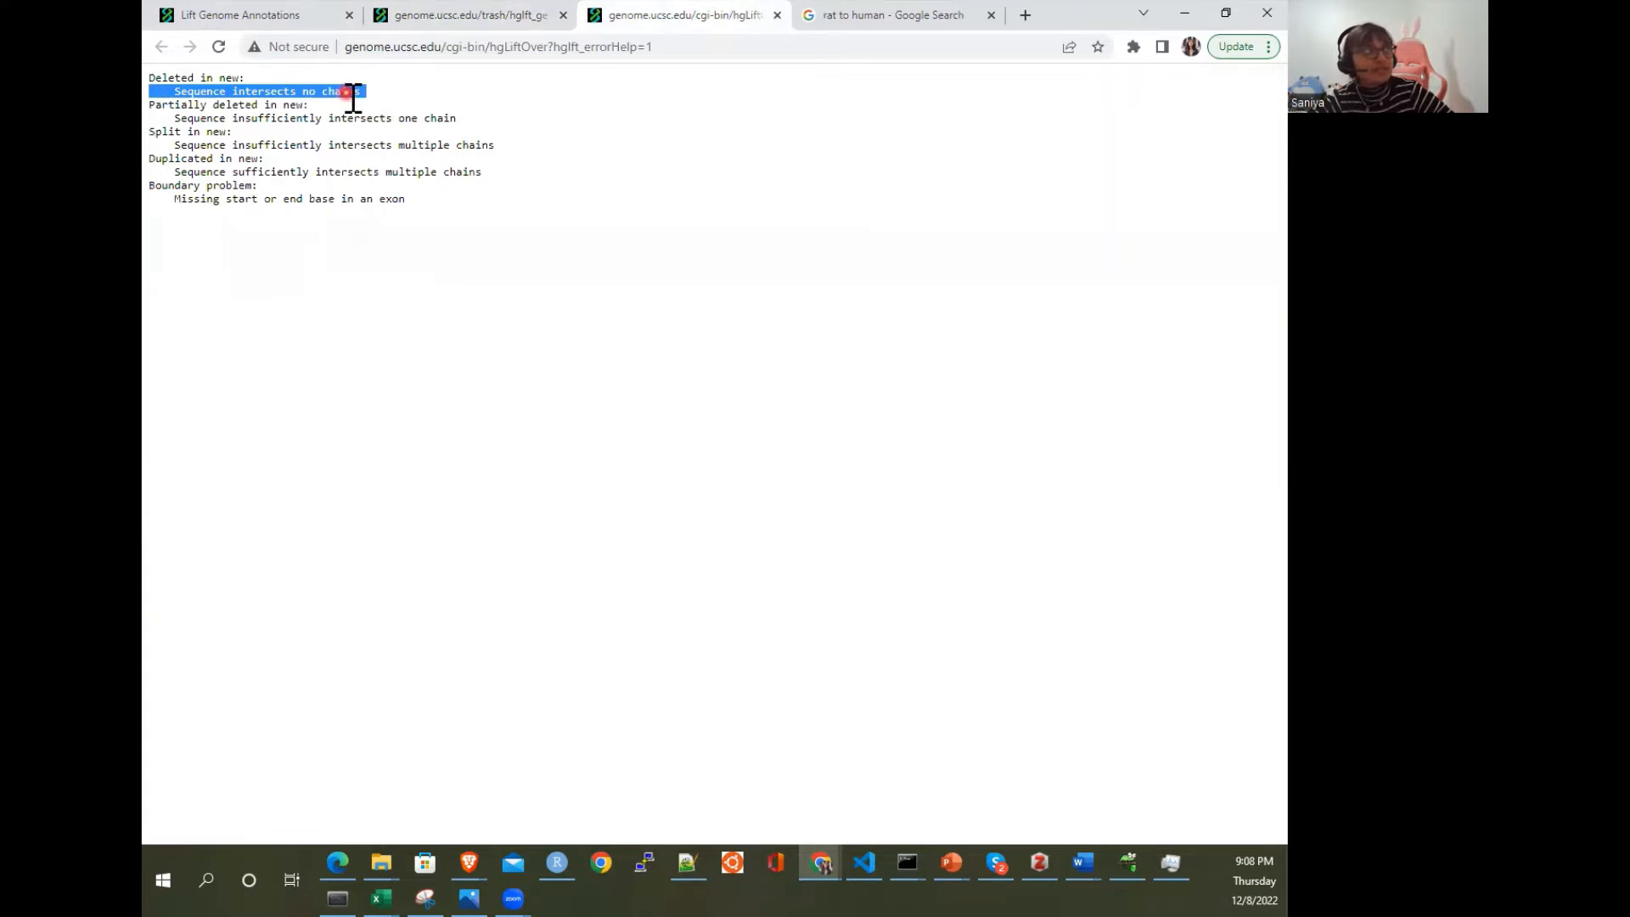
{"action": "left_click", "coordinate": [526, 445]}
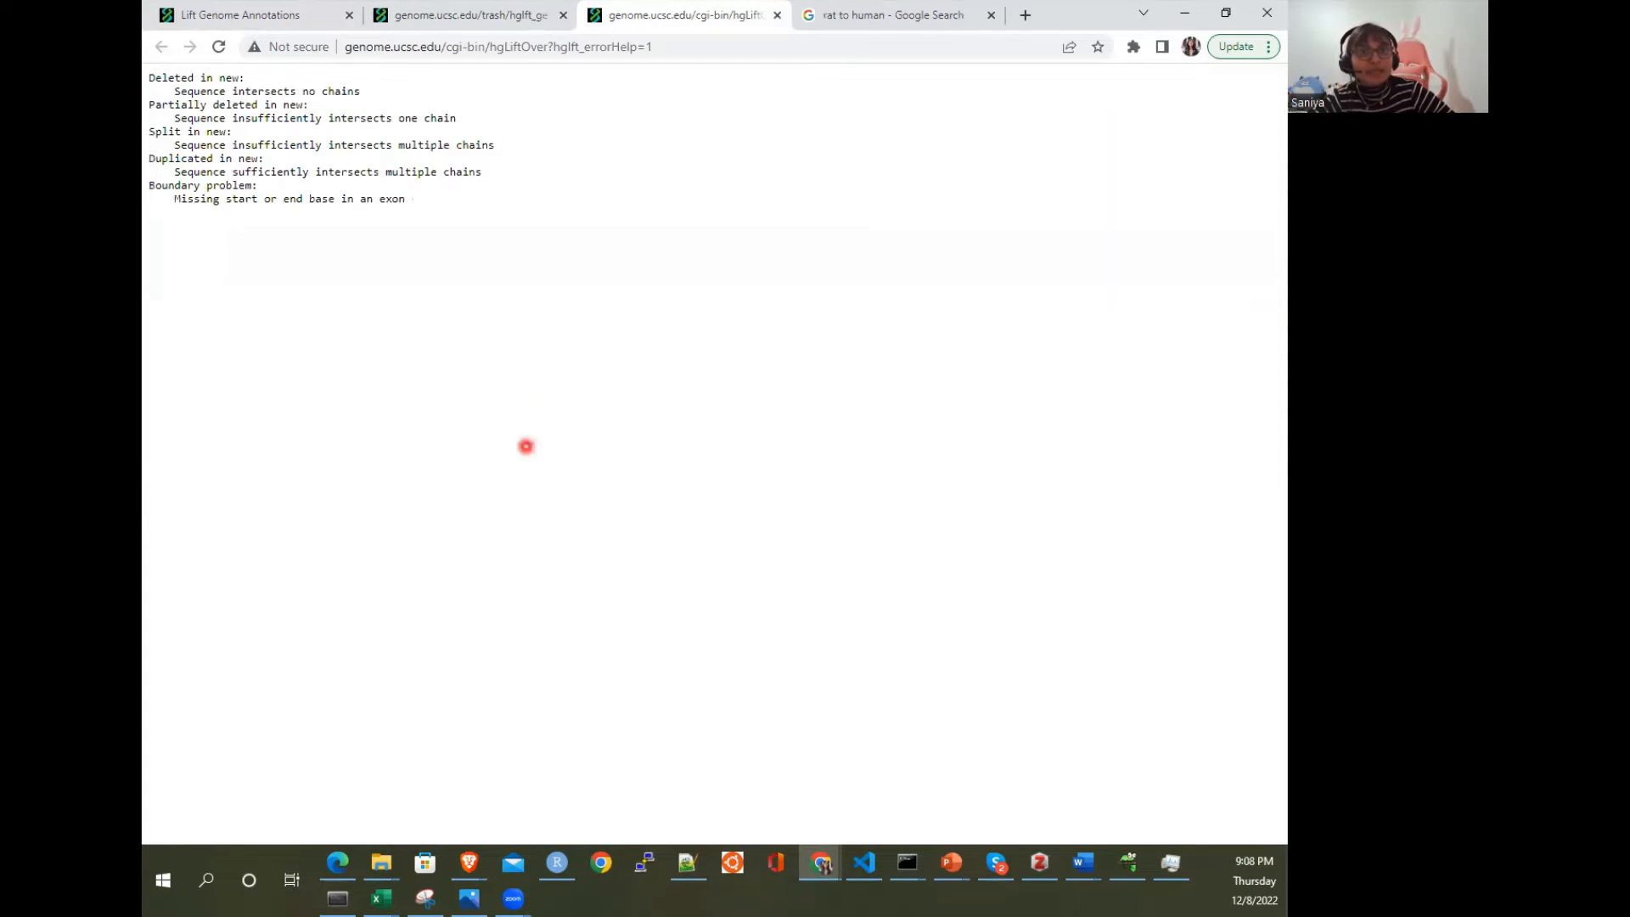
Step: Annotate the blank area of the failure messages page with the text "rn5 to hg19", and clear the annotation
{"action": "left_click", "coordinate": [370, 409]}
{"action": "type", "text": "rn5 to hg1i8"}
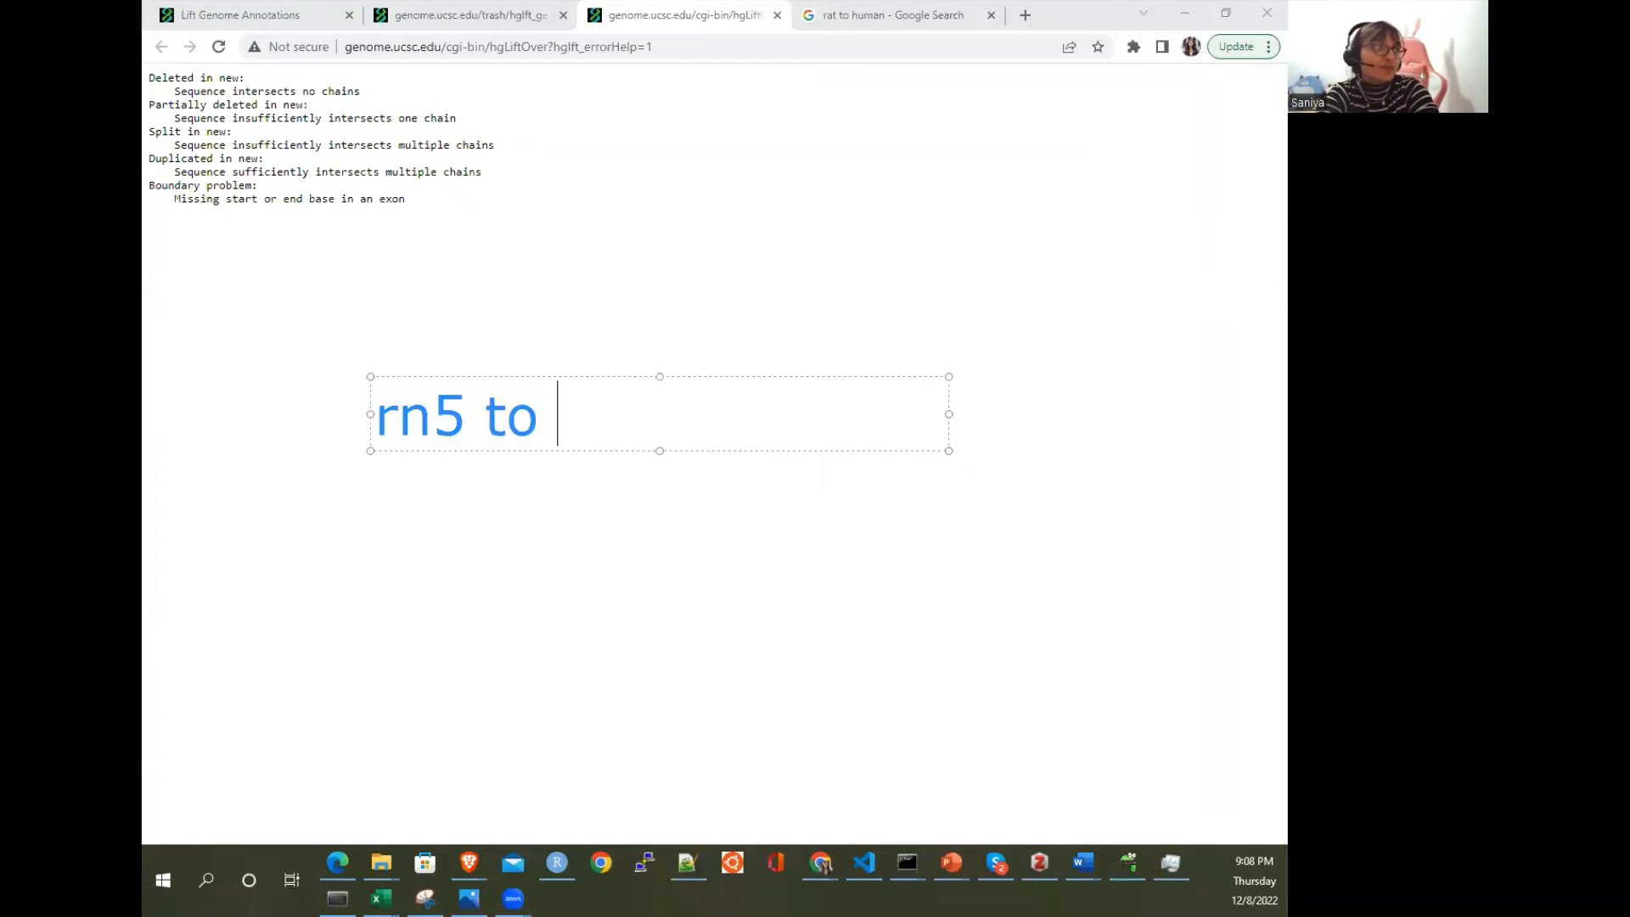
{"action": "key", "text": "BackSpace"}
{"action": "key", "text": "BackSpace"}
{"action": "type", "text": "9"}
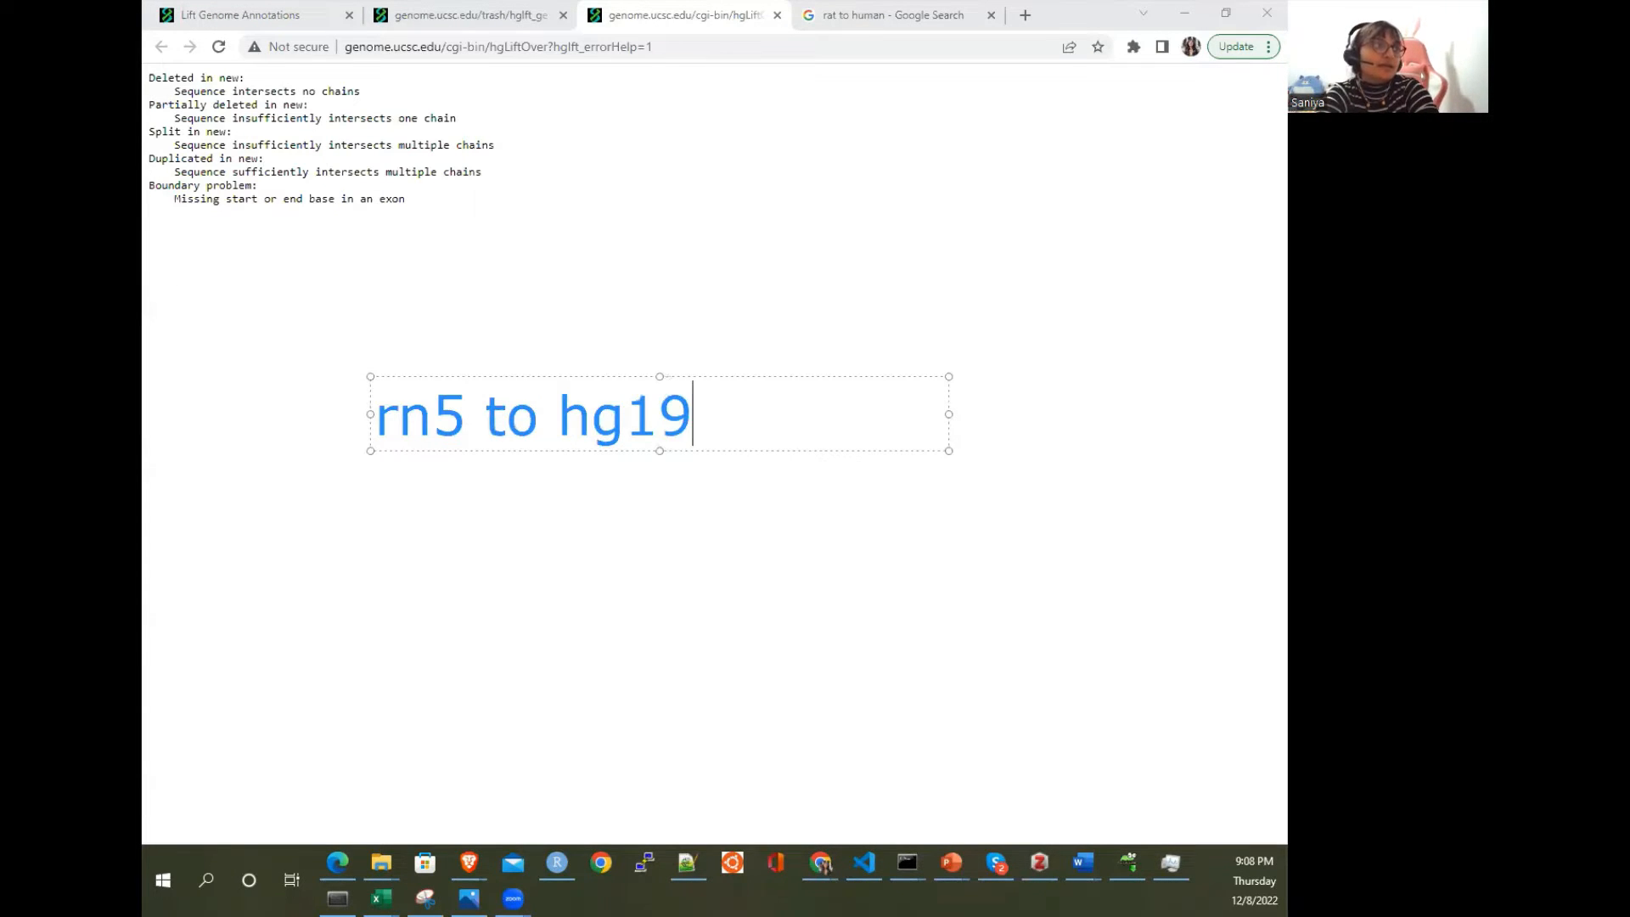
{"action": "left_click", "coordinate": [436, 280]}
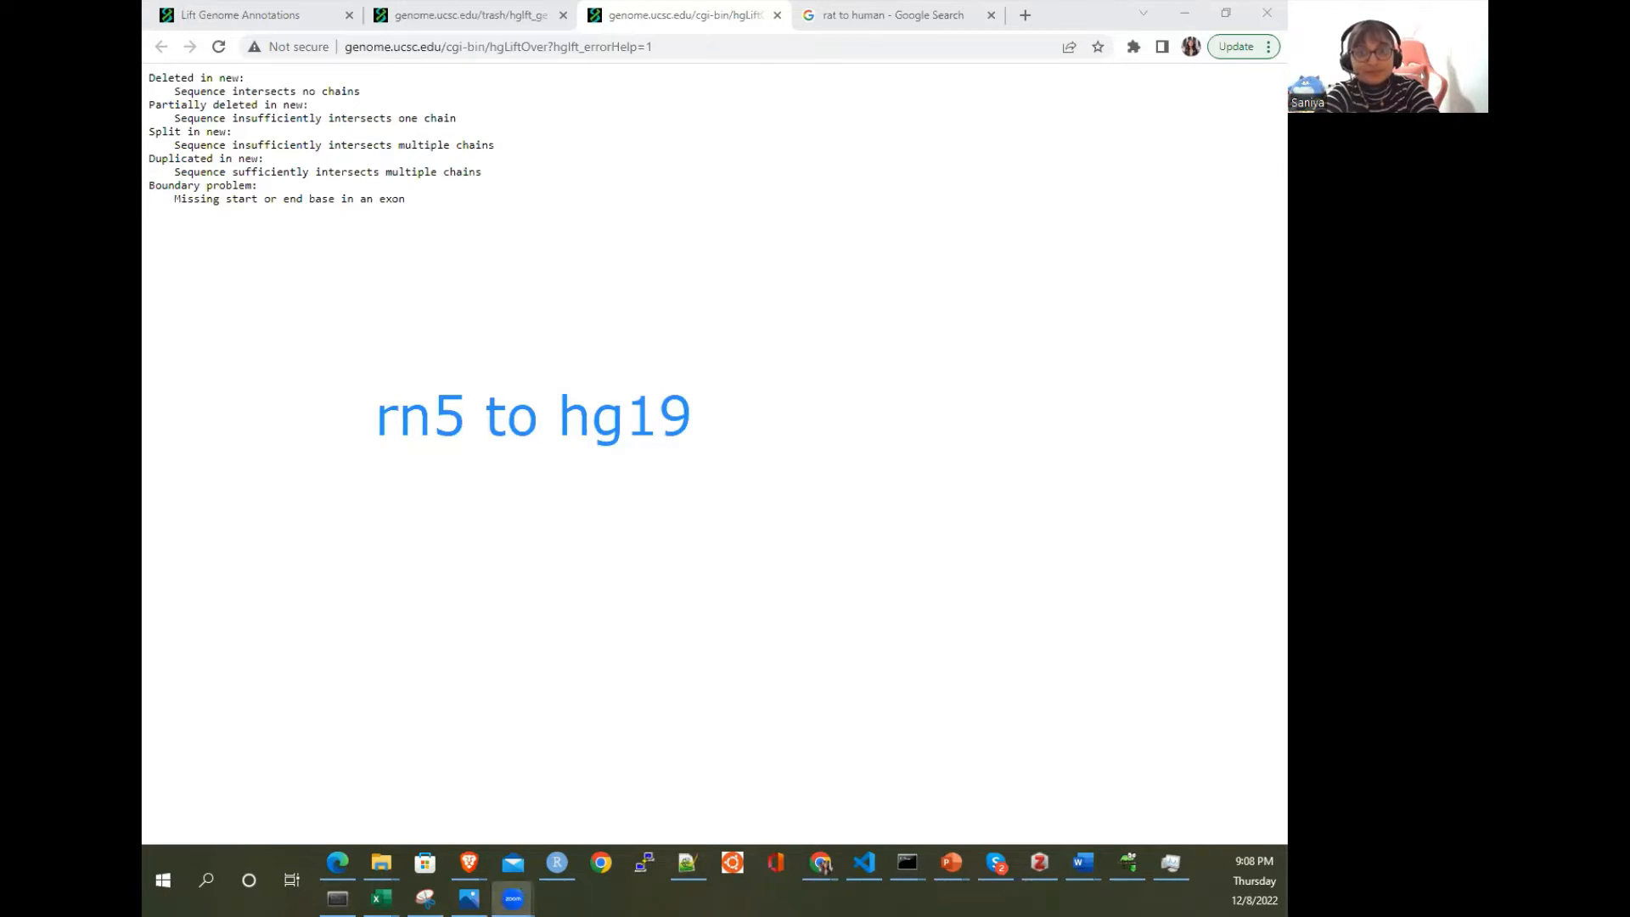
{"action": "left_click", "coordinate": [475, 96]}
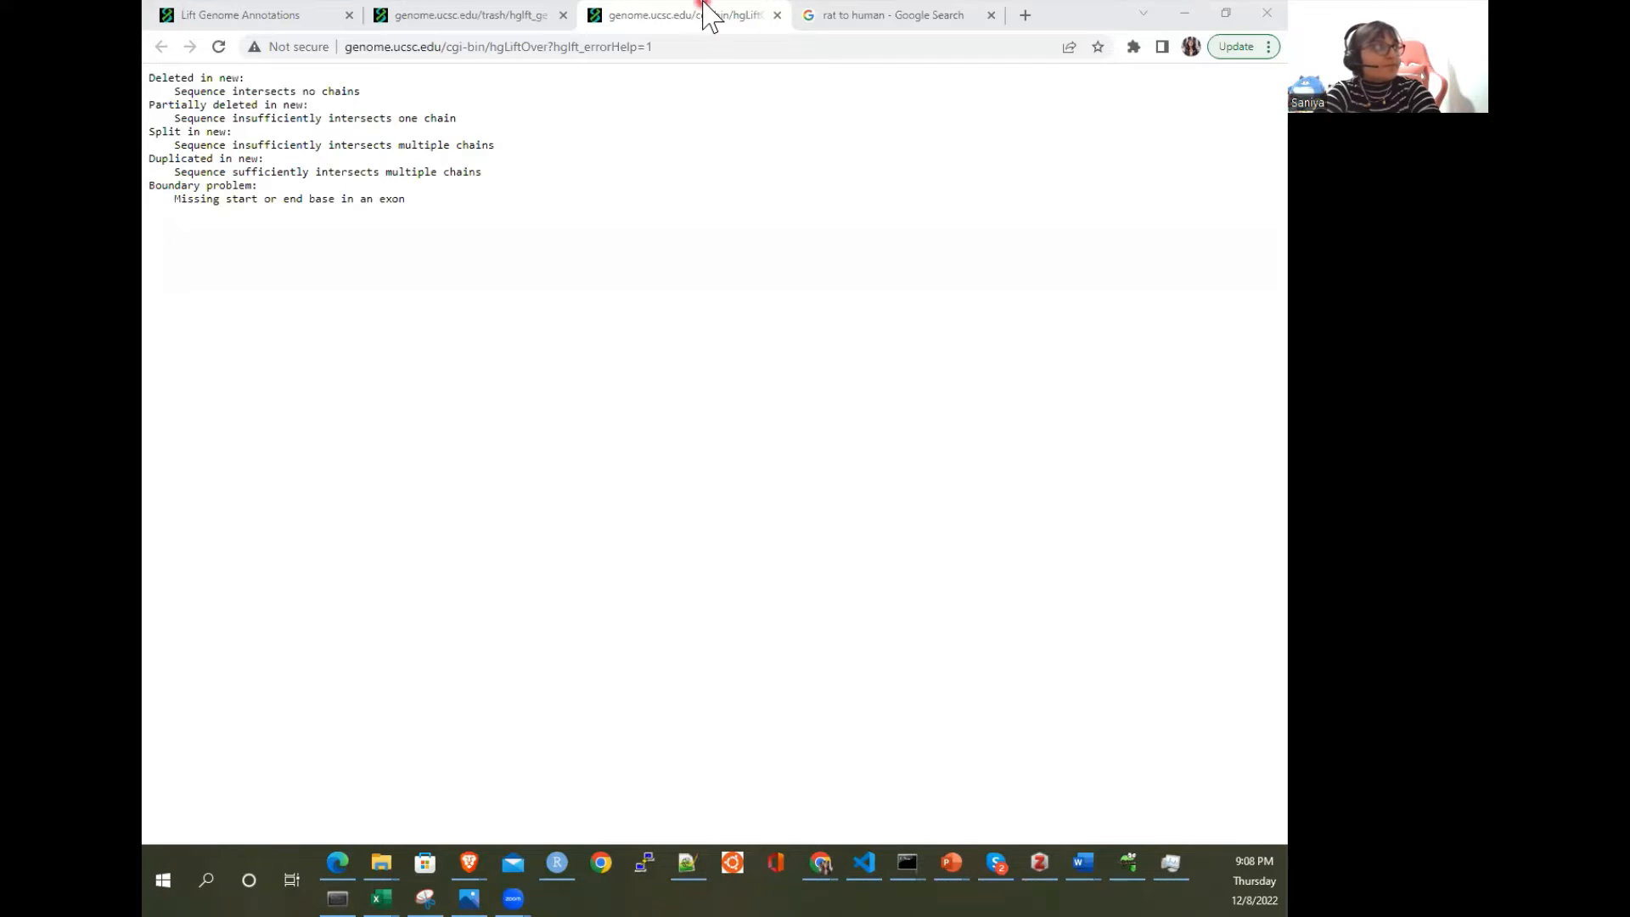
Step: Return to the LiftOver results, download the successfully converted records, and place a blank Notepad++ document over the results page
{"action": "left_click", "coordinate": [182, 15]}
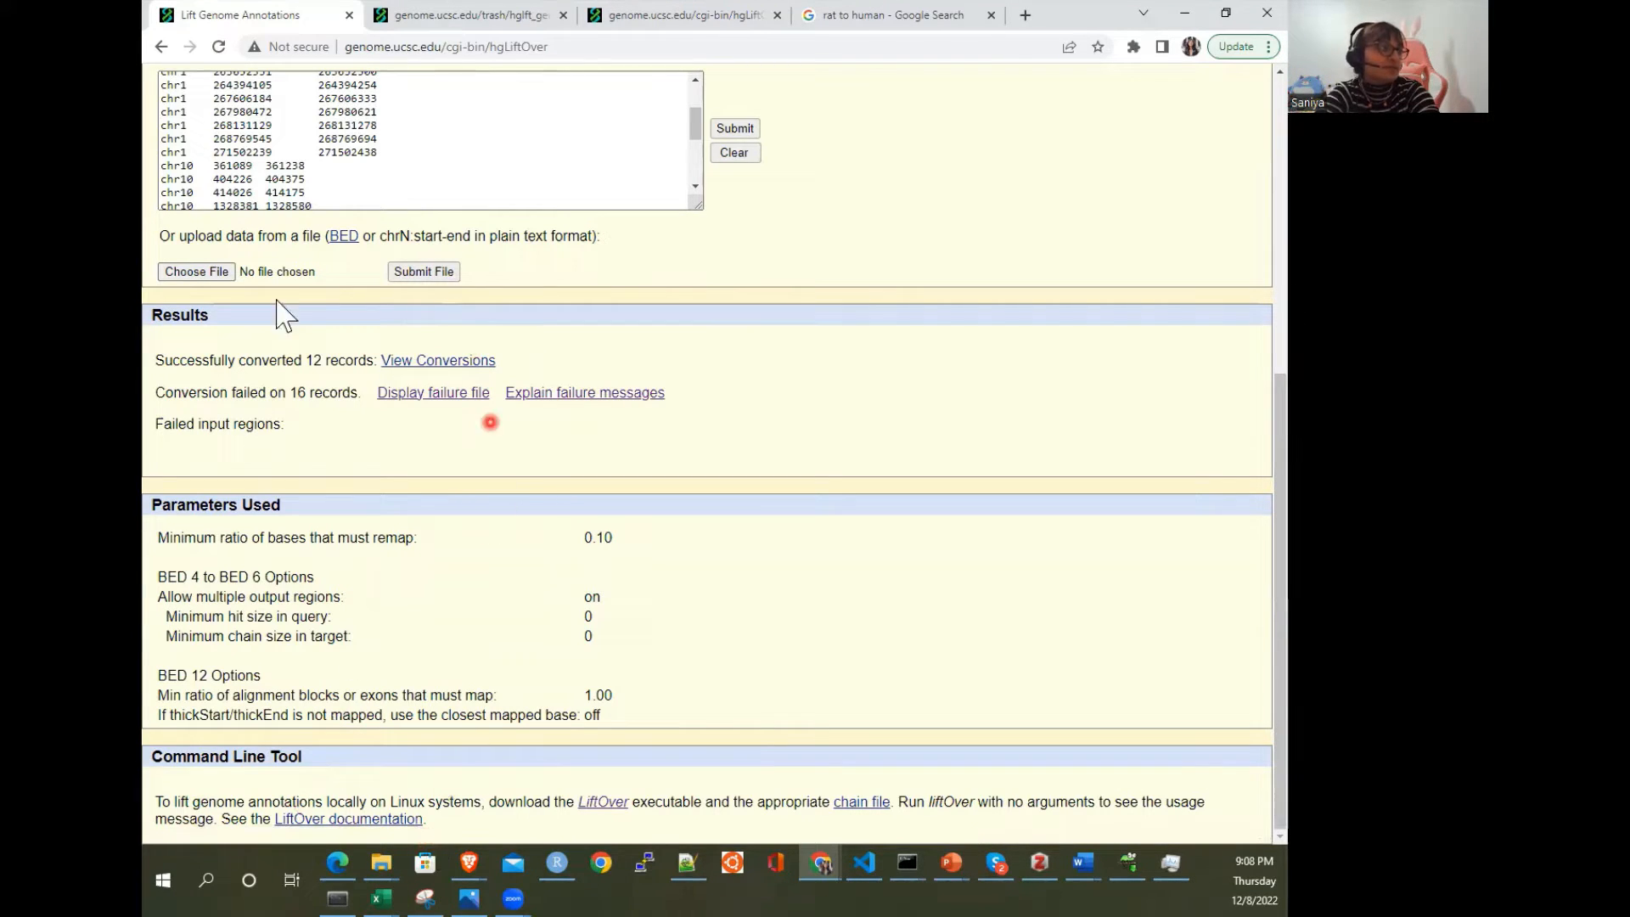
{"action": "left_click", "coordinate": [411, 364]}
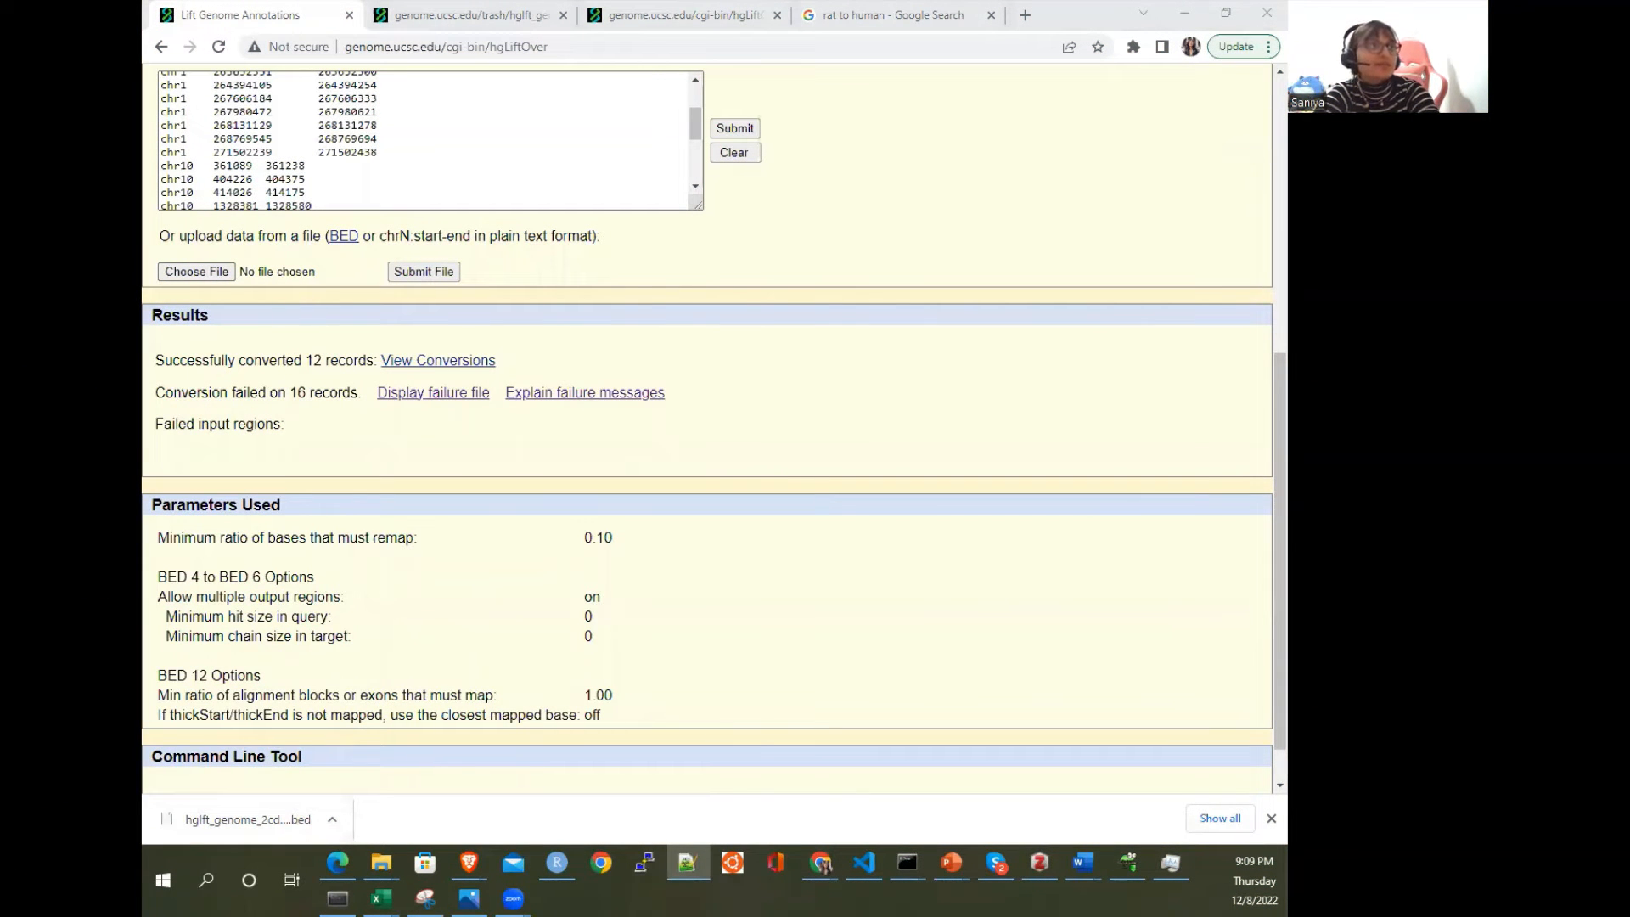
{"action": "left_click_drag", "start_coordinate": [1287, 98], "coordinate": [846, 99]}
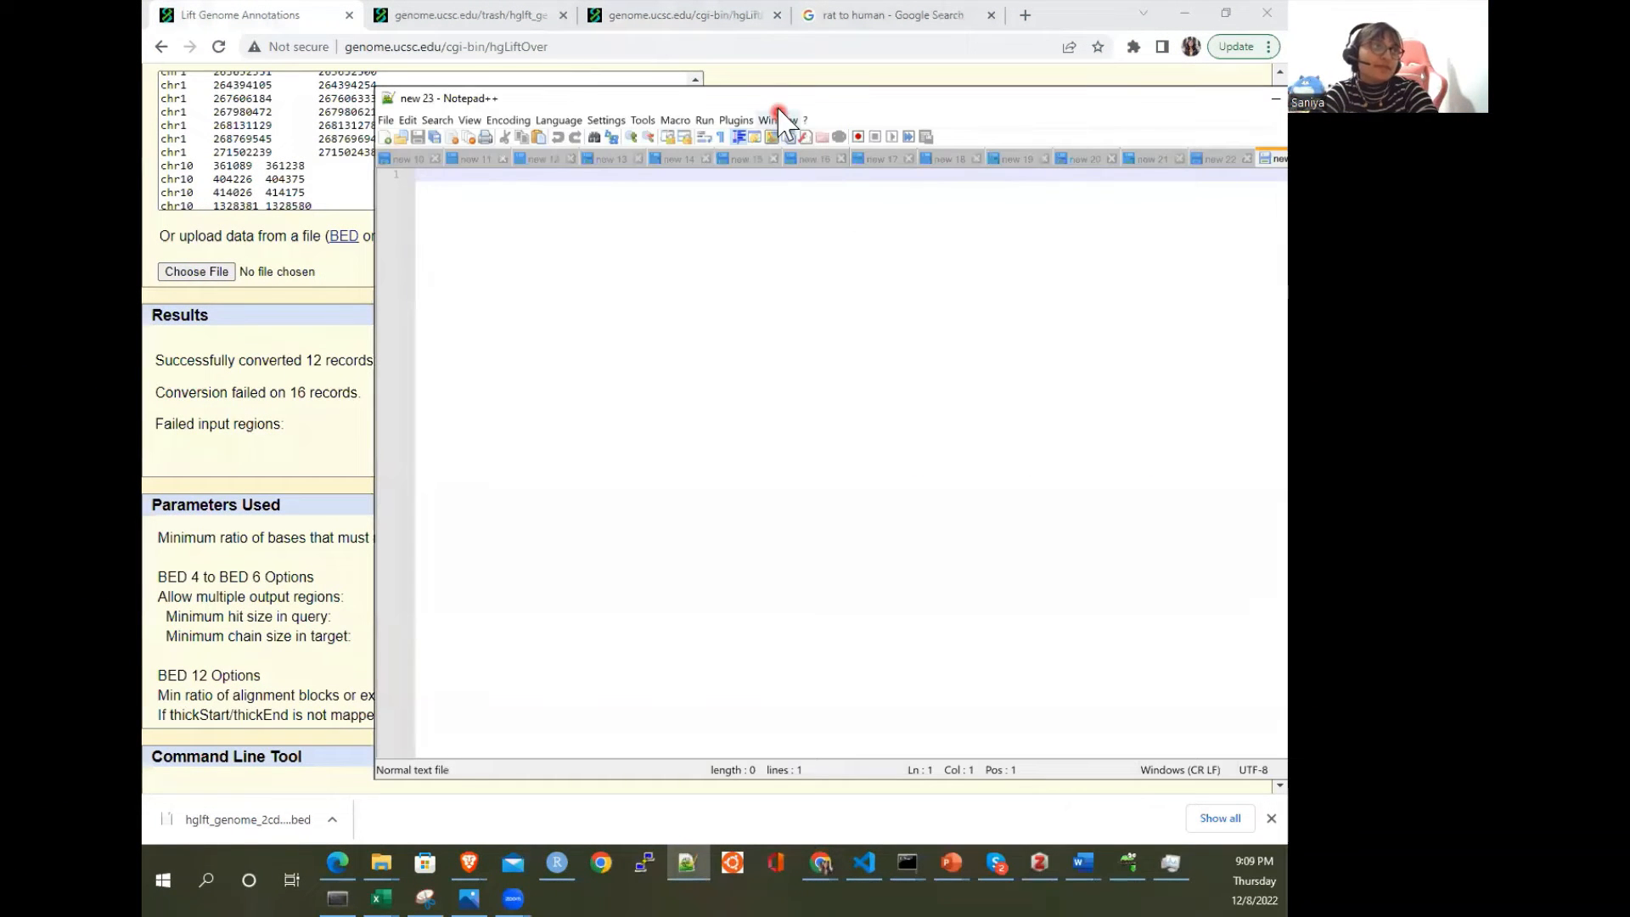
{"action": "left_click_drag", "start_coordinate": [699, 98], "coordinate": [618, 90]}
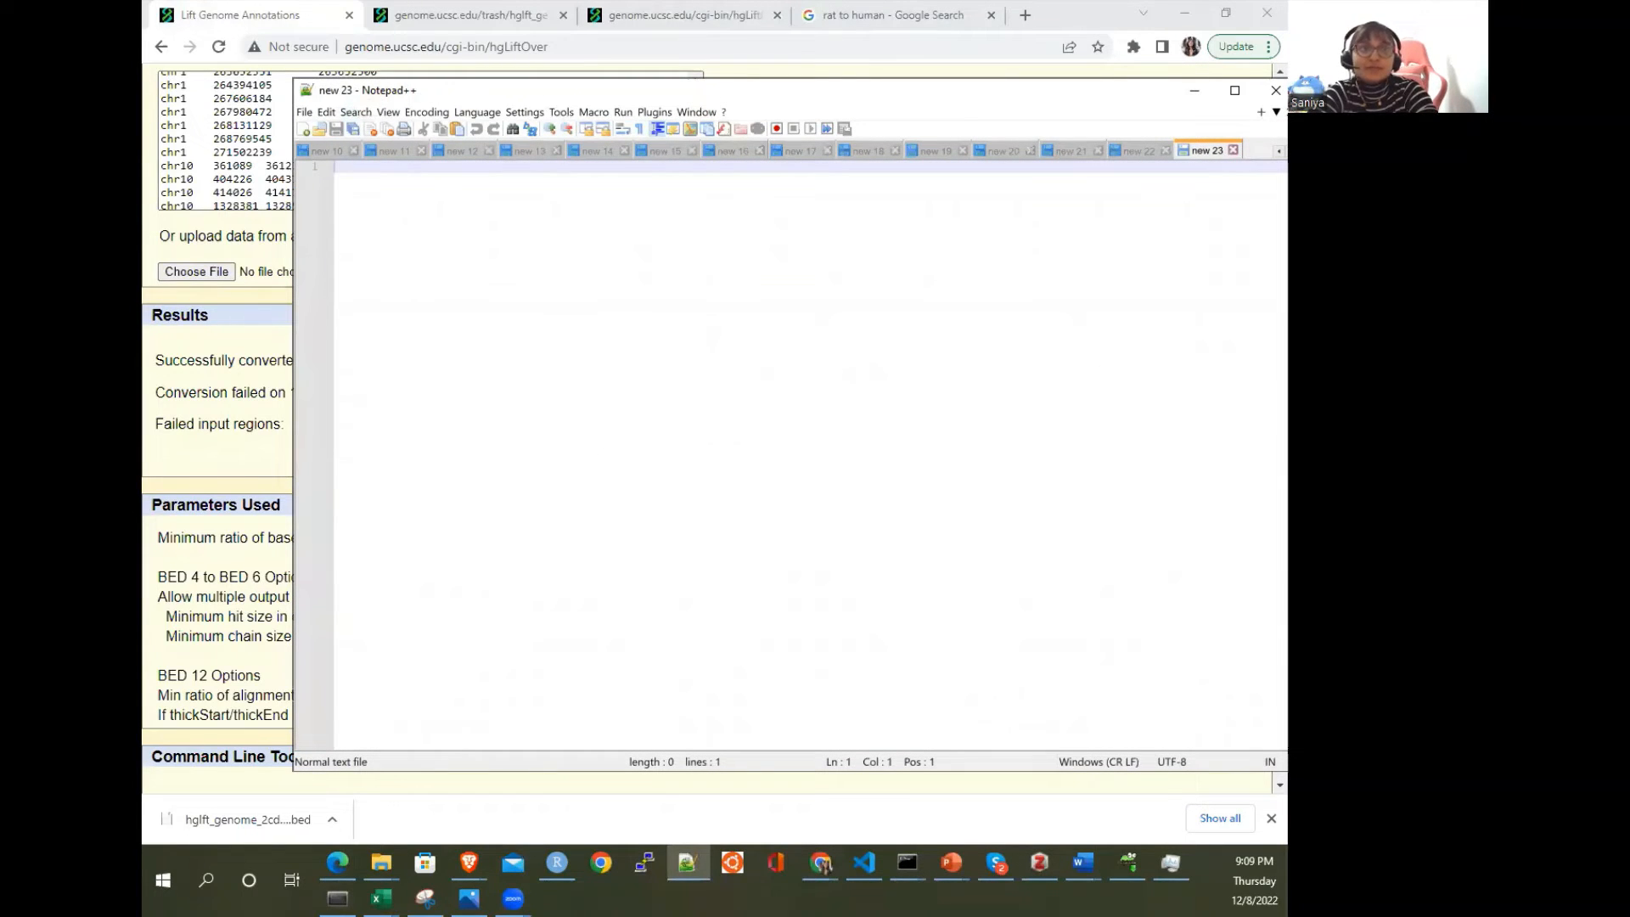
Step: Search the web for notepad++ in a separate browser window, look over the download results, and return to the Notepad++ document
{"action": "key", "text": "alt+Tab"}
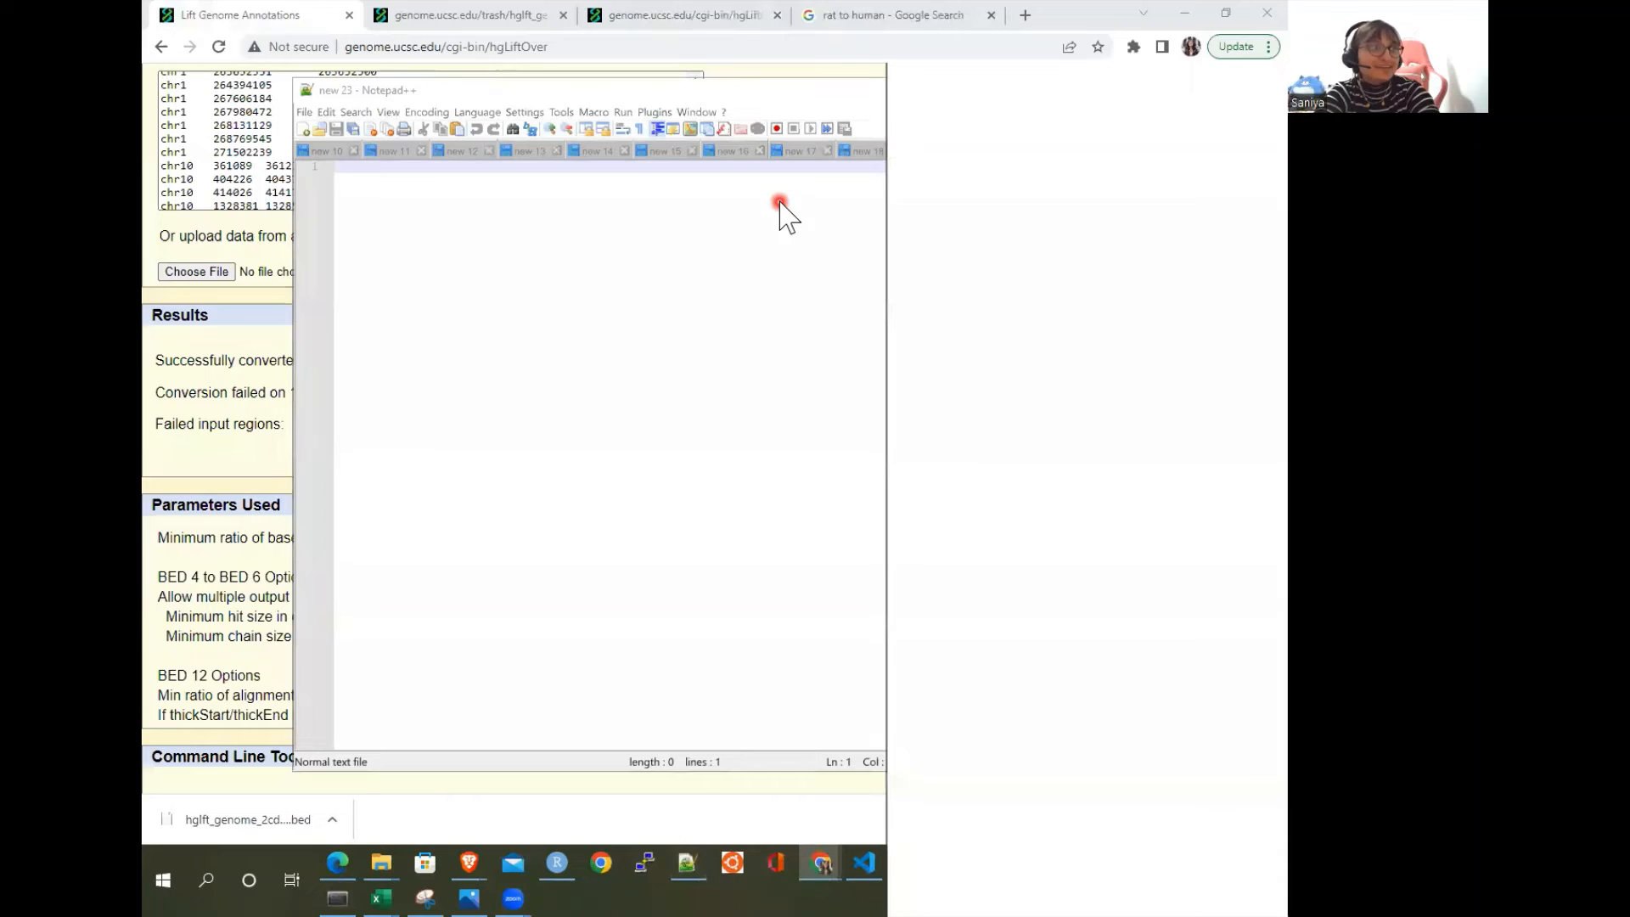
{"action": "key", "text": "Return"}
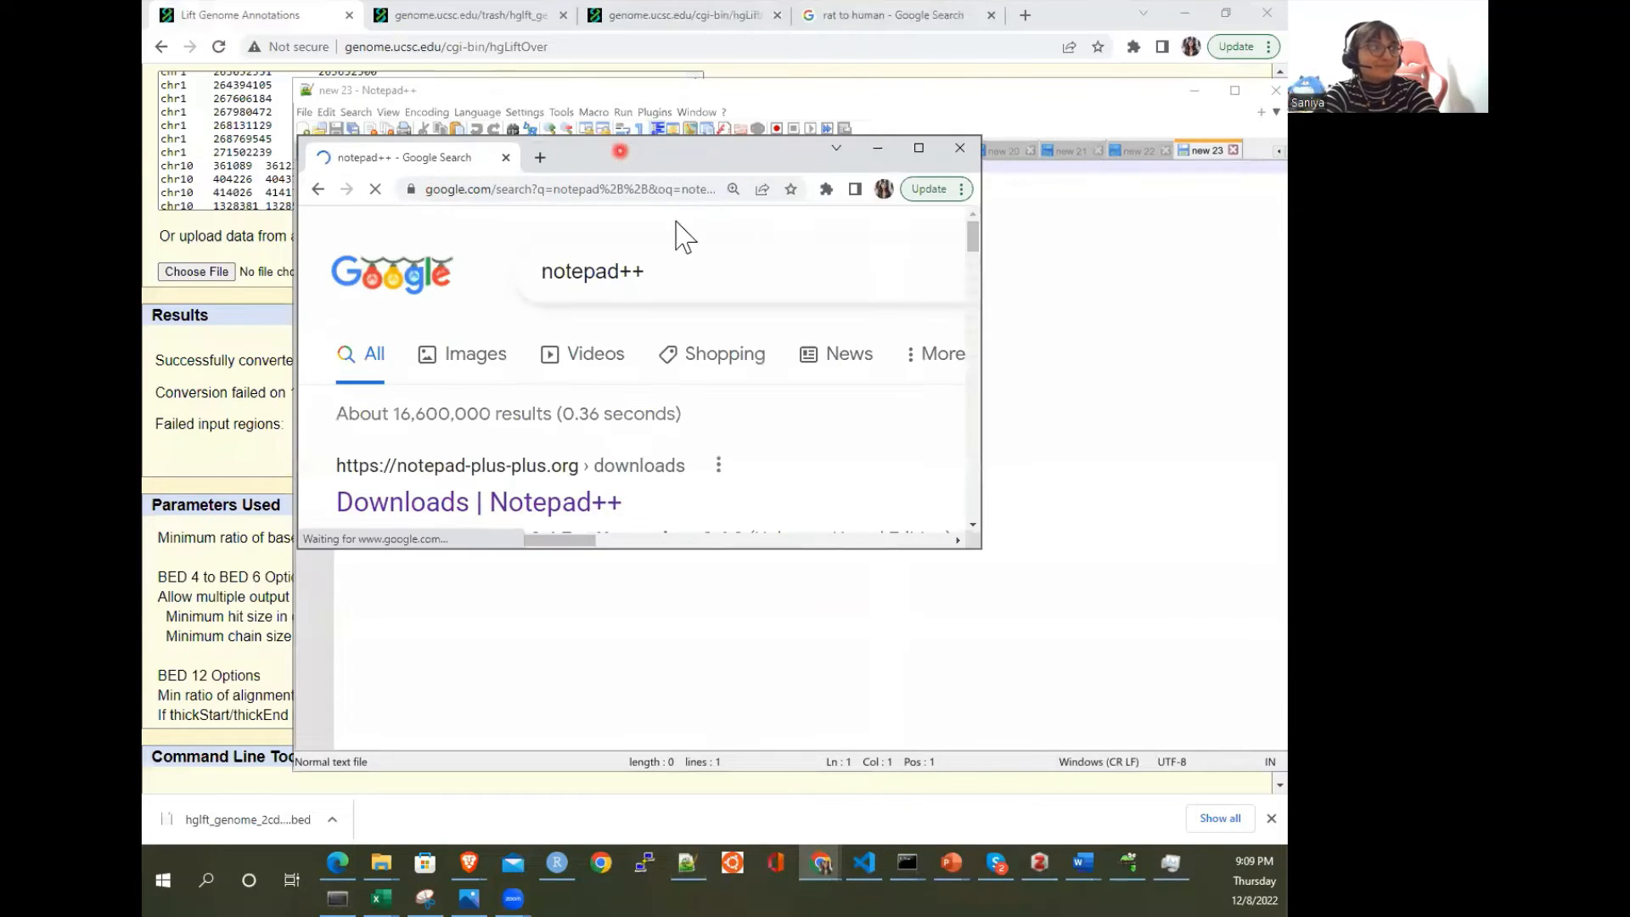
{"action": "double_click", "coordinate": [619, 152]}
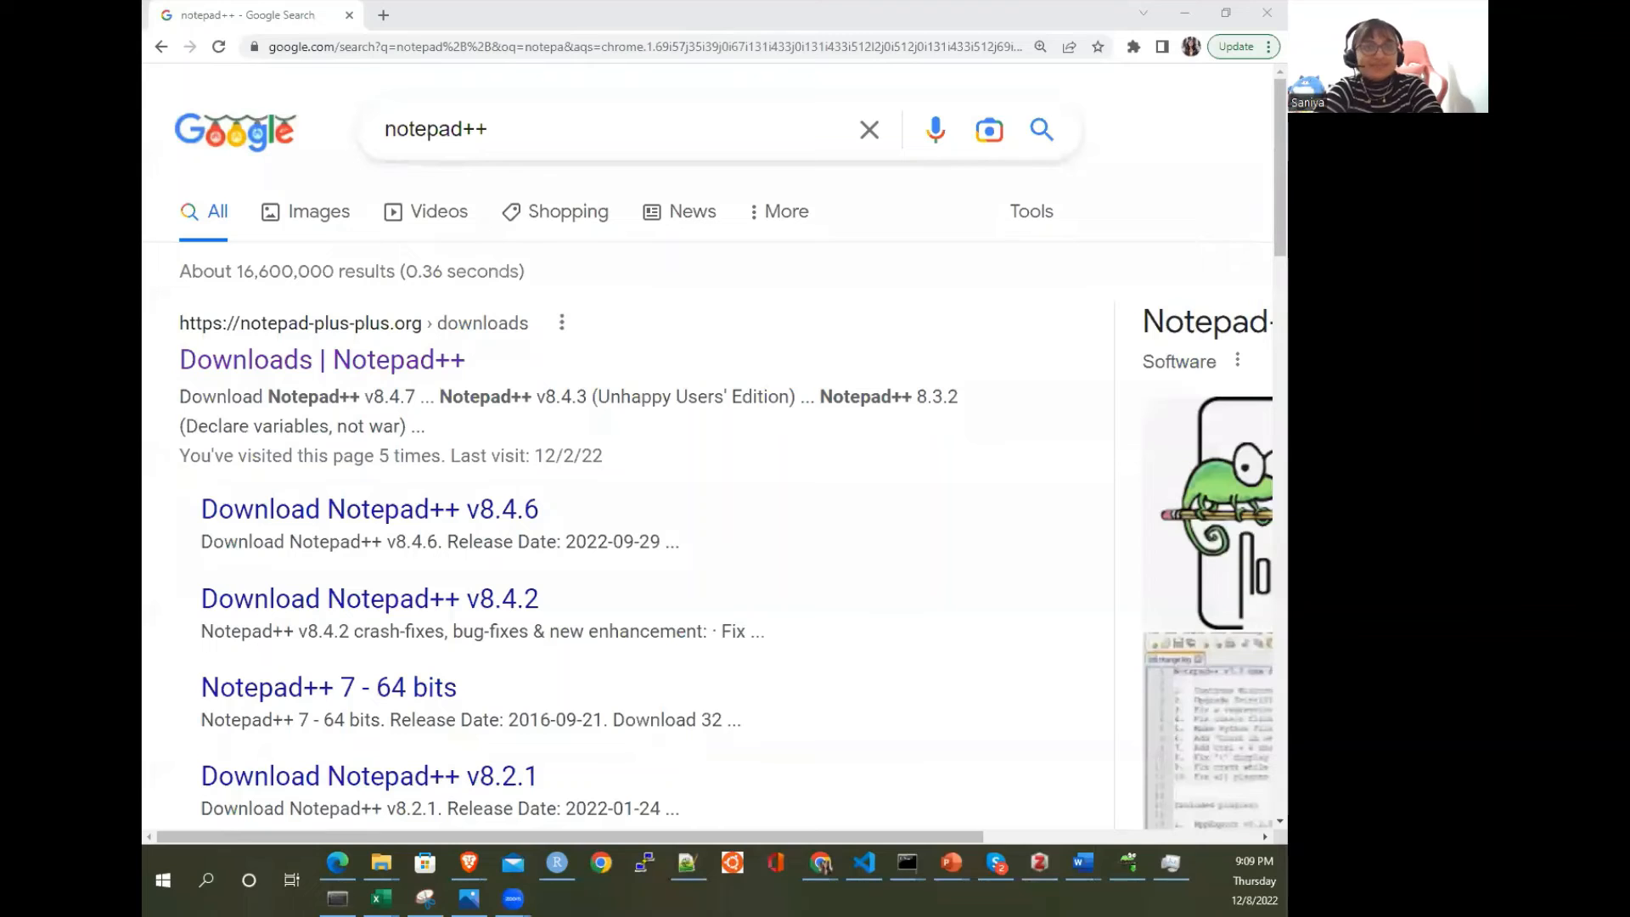
{"action": "scroll", "coordinate": [937, 475], "scroll_direction": "right", "scroll_amount": 5}
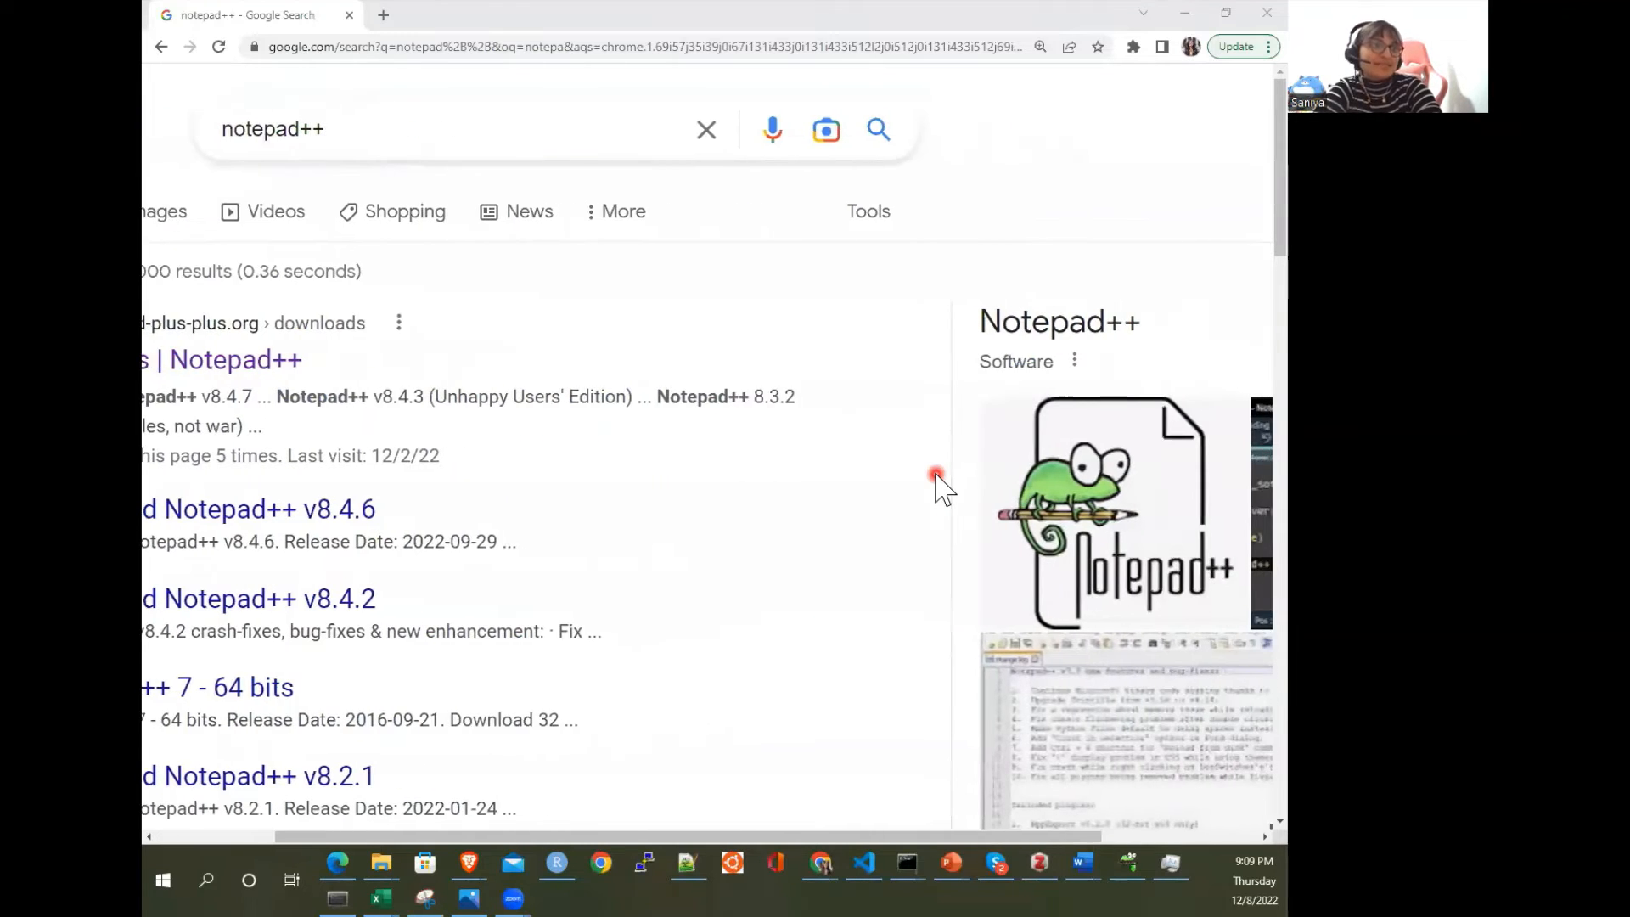
{"action": "scroll", "coordinate": [937, 491], "scroll_direction": "down", "scroll_amount": 3}
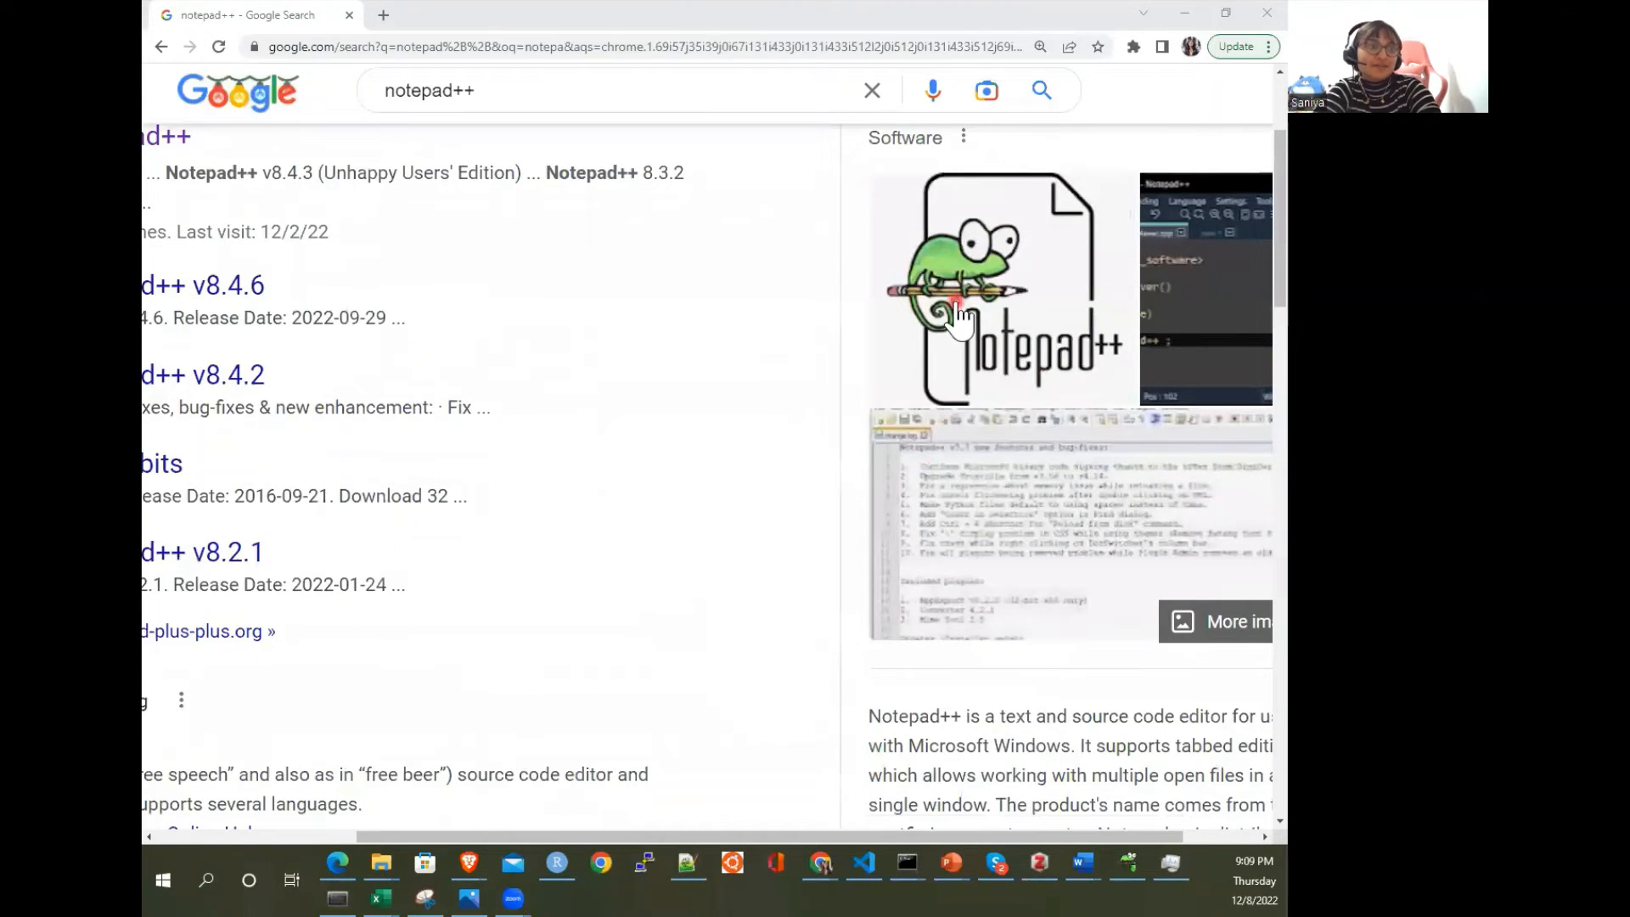
{"action": "scroll", "coordinate": [958, 319], "scroll_direction": "left", "scroll_amount": 2}
{"action": "scroll", "coordinate": [957, 318], "scroll_direction": "left", "scroll_amount": 1}
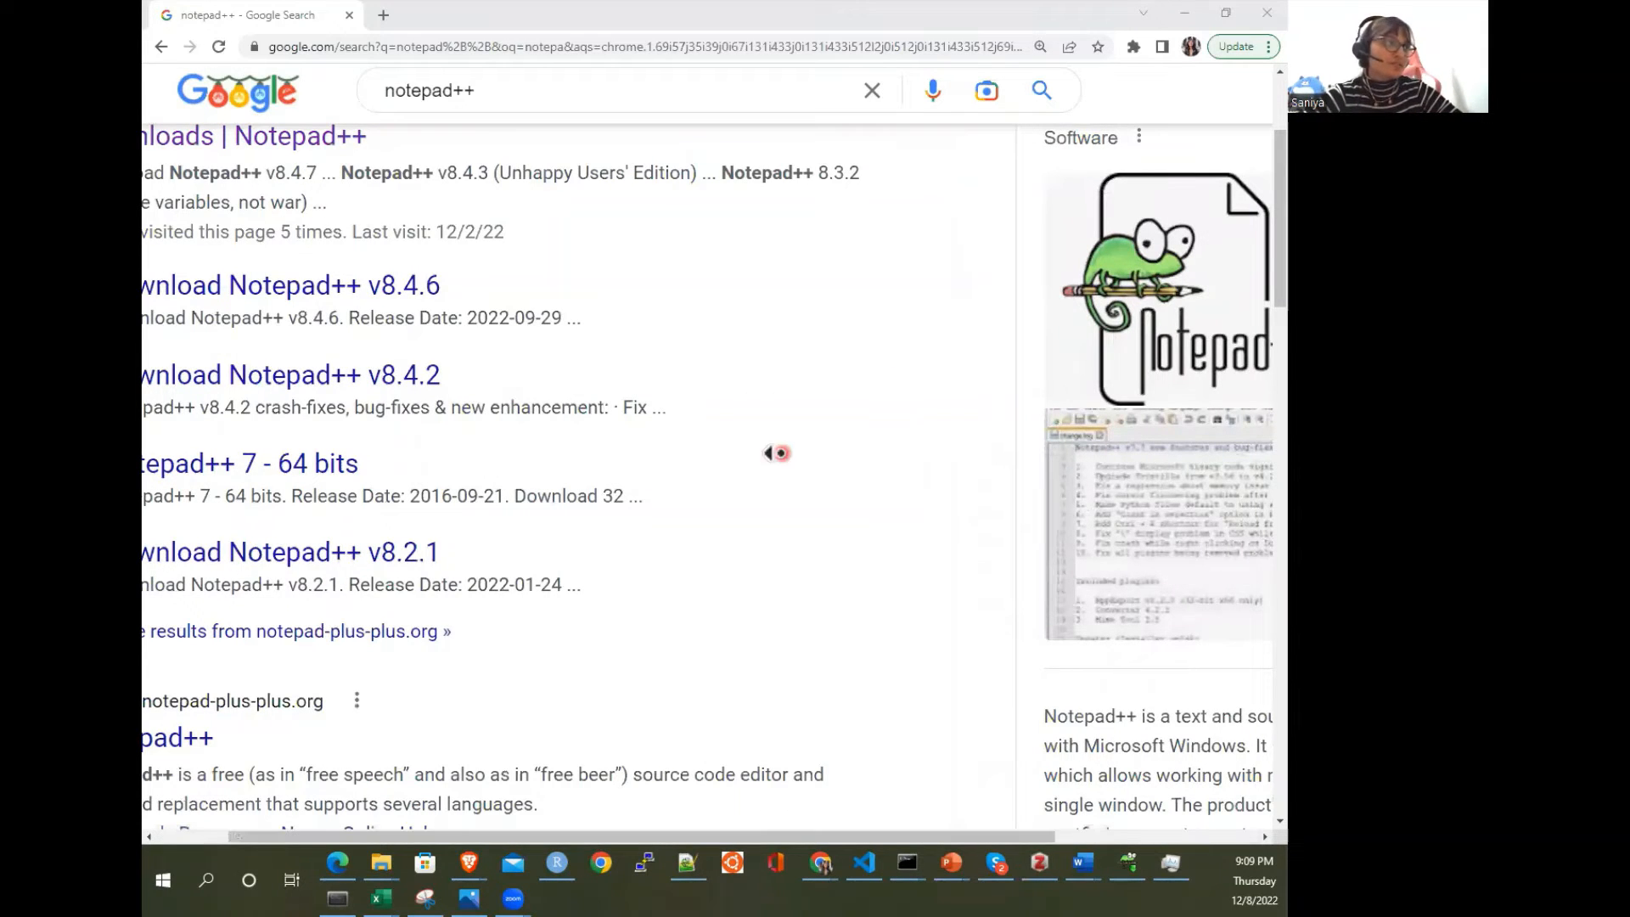
{"action": "scroll", "coordinate": [509, 416], "scroll_direction": "up", "scroll_amount": 2}
{"action": "scroll", "coordinate": [509, 416], "scroll_direction": "left", "scroll_amount": 2}
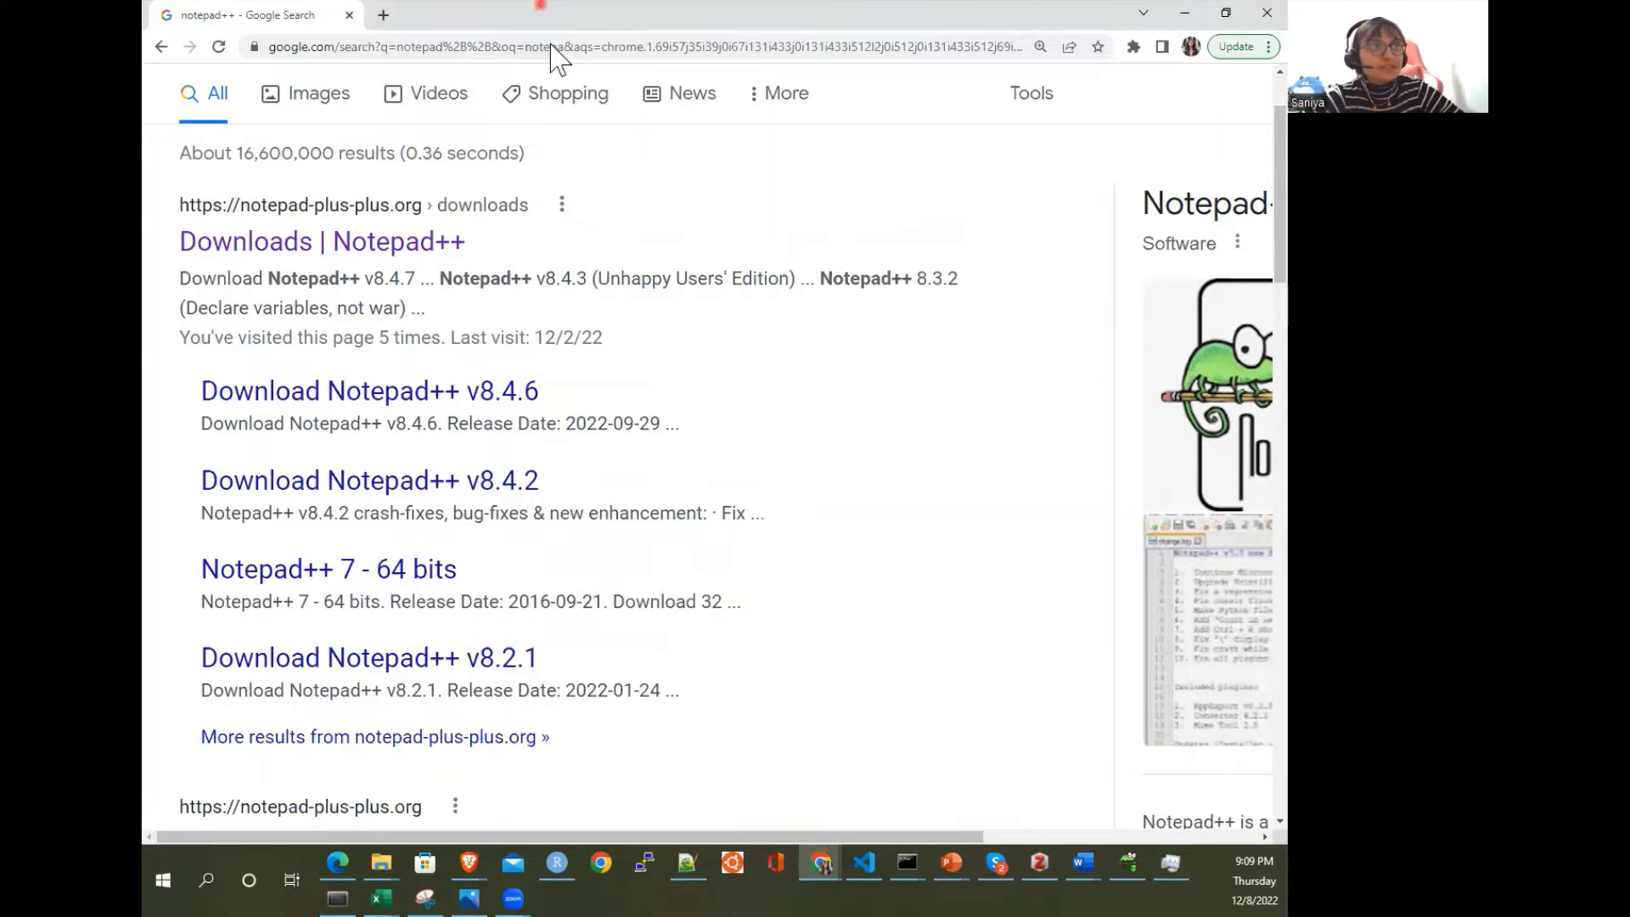
{"action": "mouse_move", "coordinate": [540, 5]}
{"action": "left_mouse_down"}
{"action": "mouse_move", "coordinate": [546, 23]}
{"action": "mouse_move", "coordinate": [554, 1]}
{"action": "left_mouse_up"}
{"action": "left_click", "coordinate": [706, 475]}
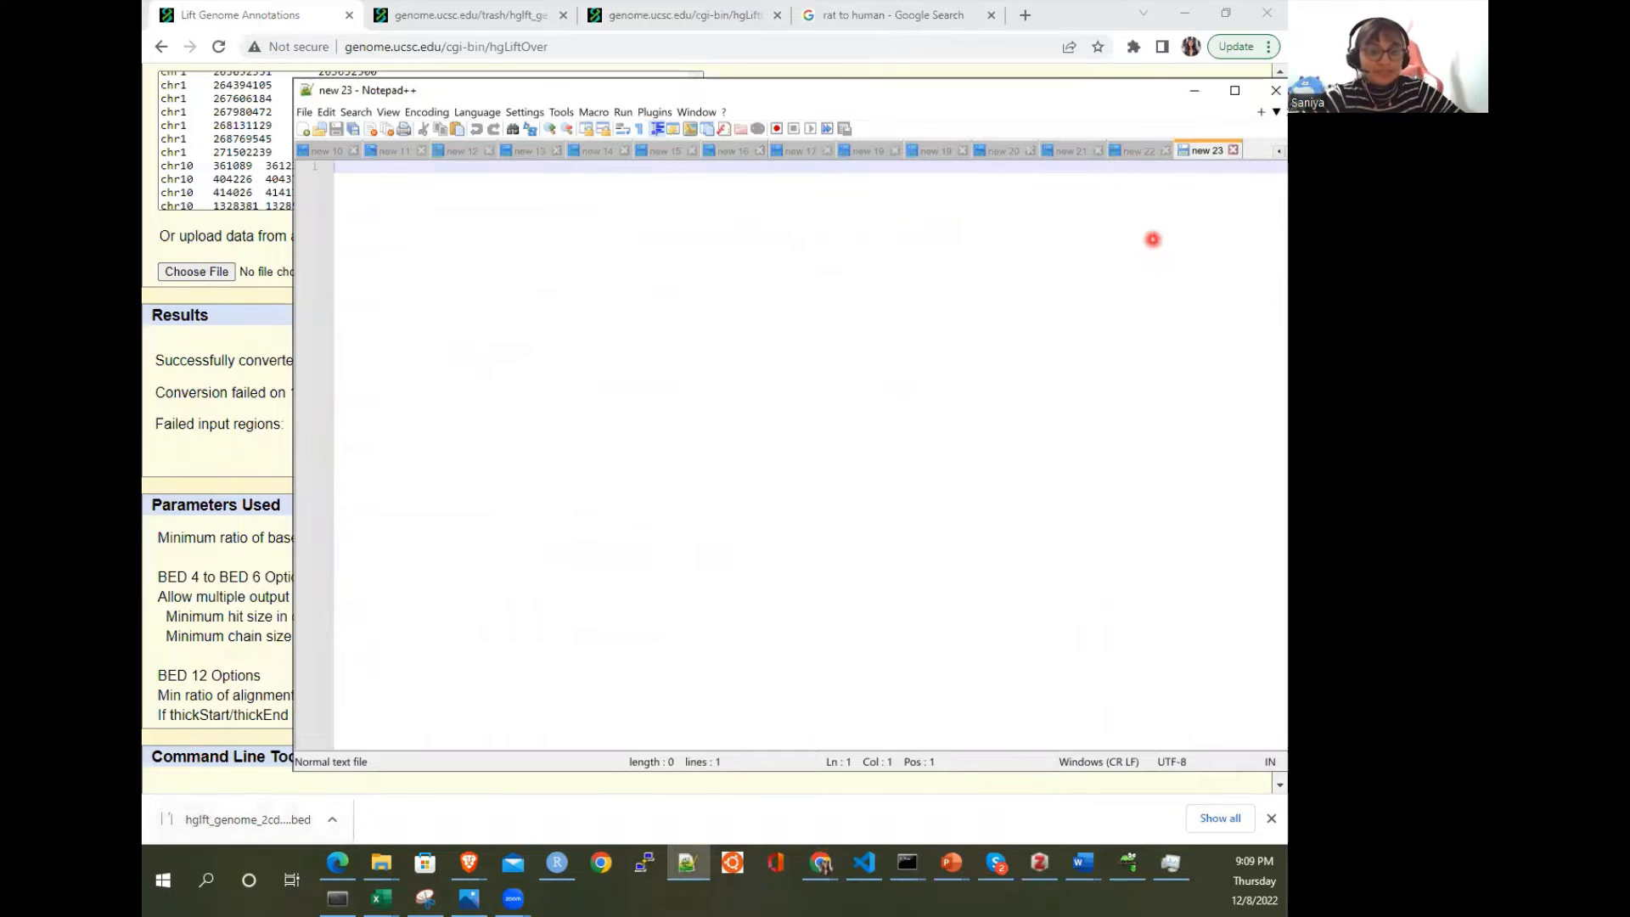
Step: Open the downloaded hglft_genome .bed file in Notepad++ and reposition the window for reading
{"action": "left_click_drag", "start_coordinate": [247, 819], "coordinate": [629, 452]}
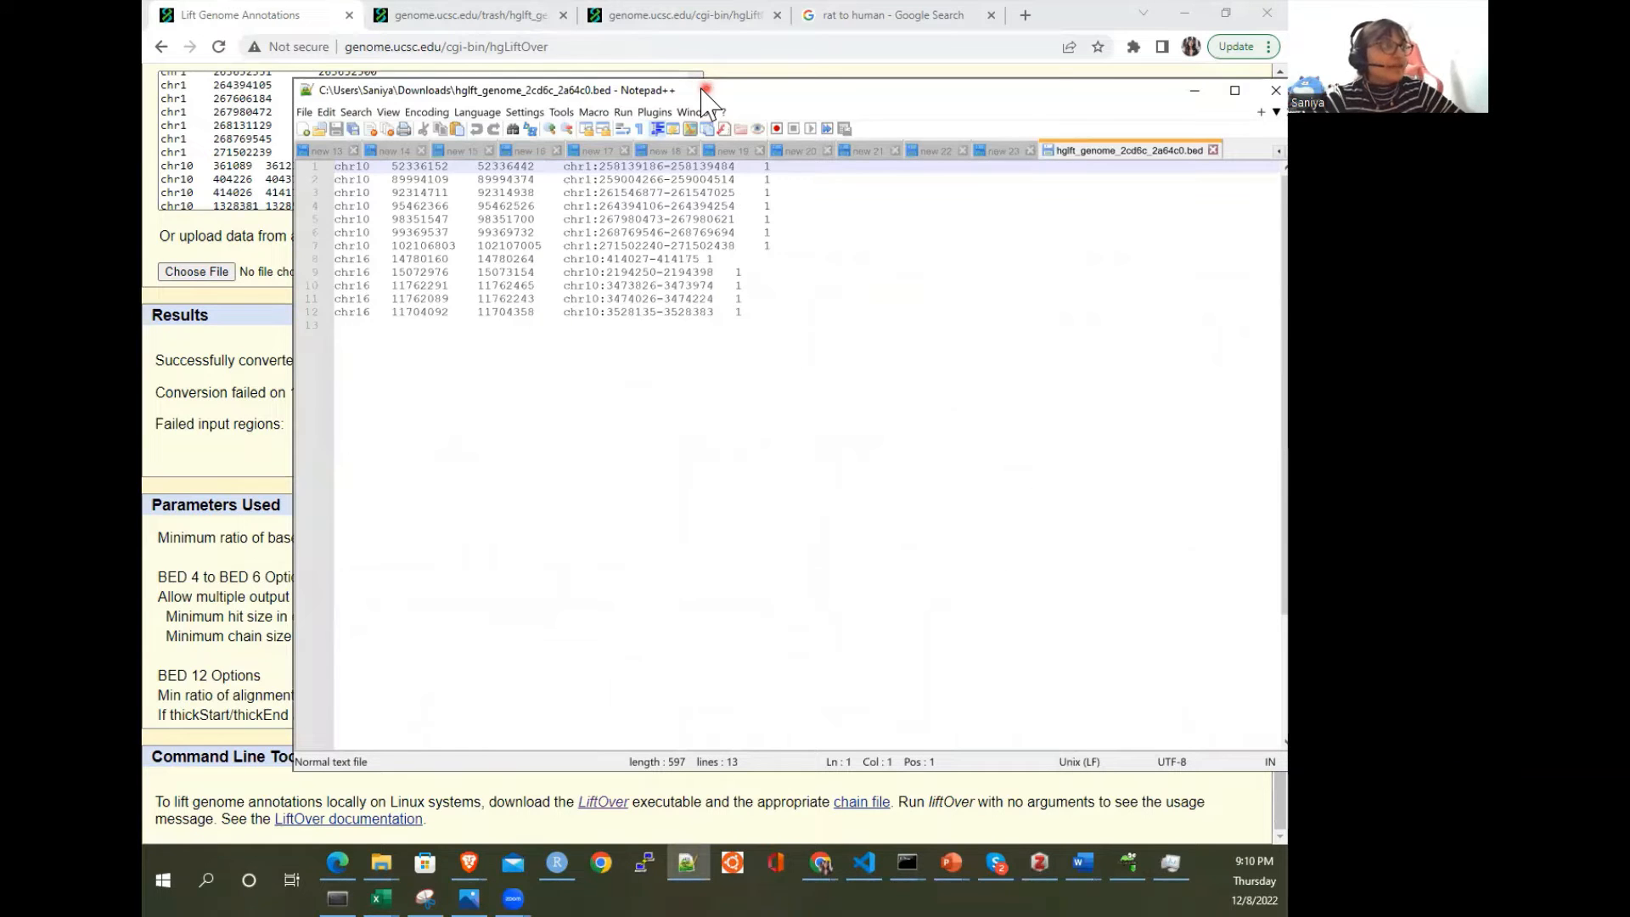
{"action": "left_click_drag", "start_coordinate": [702, 92], "coordinate": [629, 108]}
{"action": "left_click", "coordinate": [537, 302]}
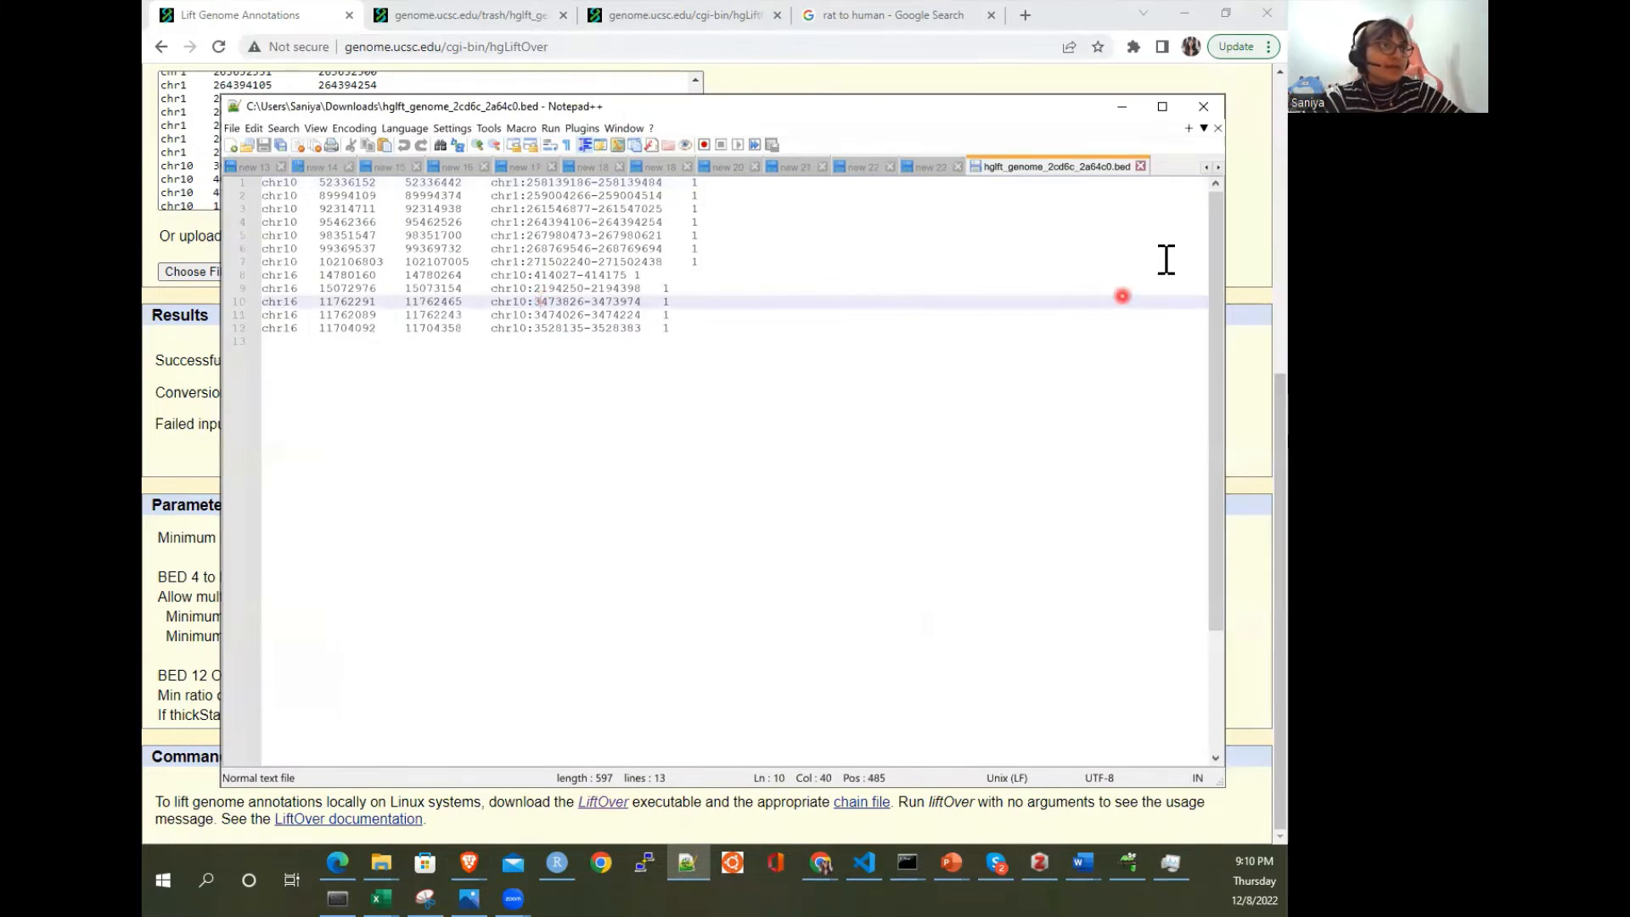
{"action": "left_click", "coordinate": [934, 340]}
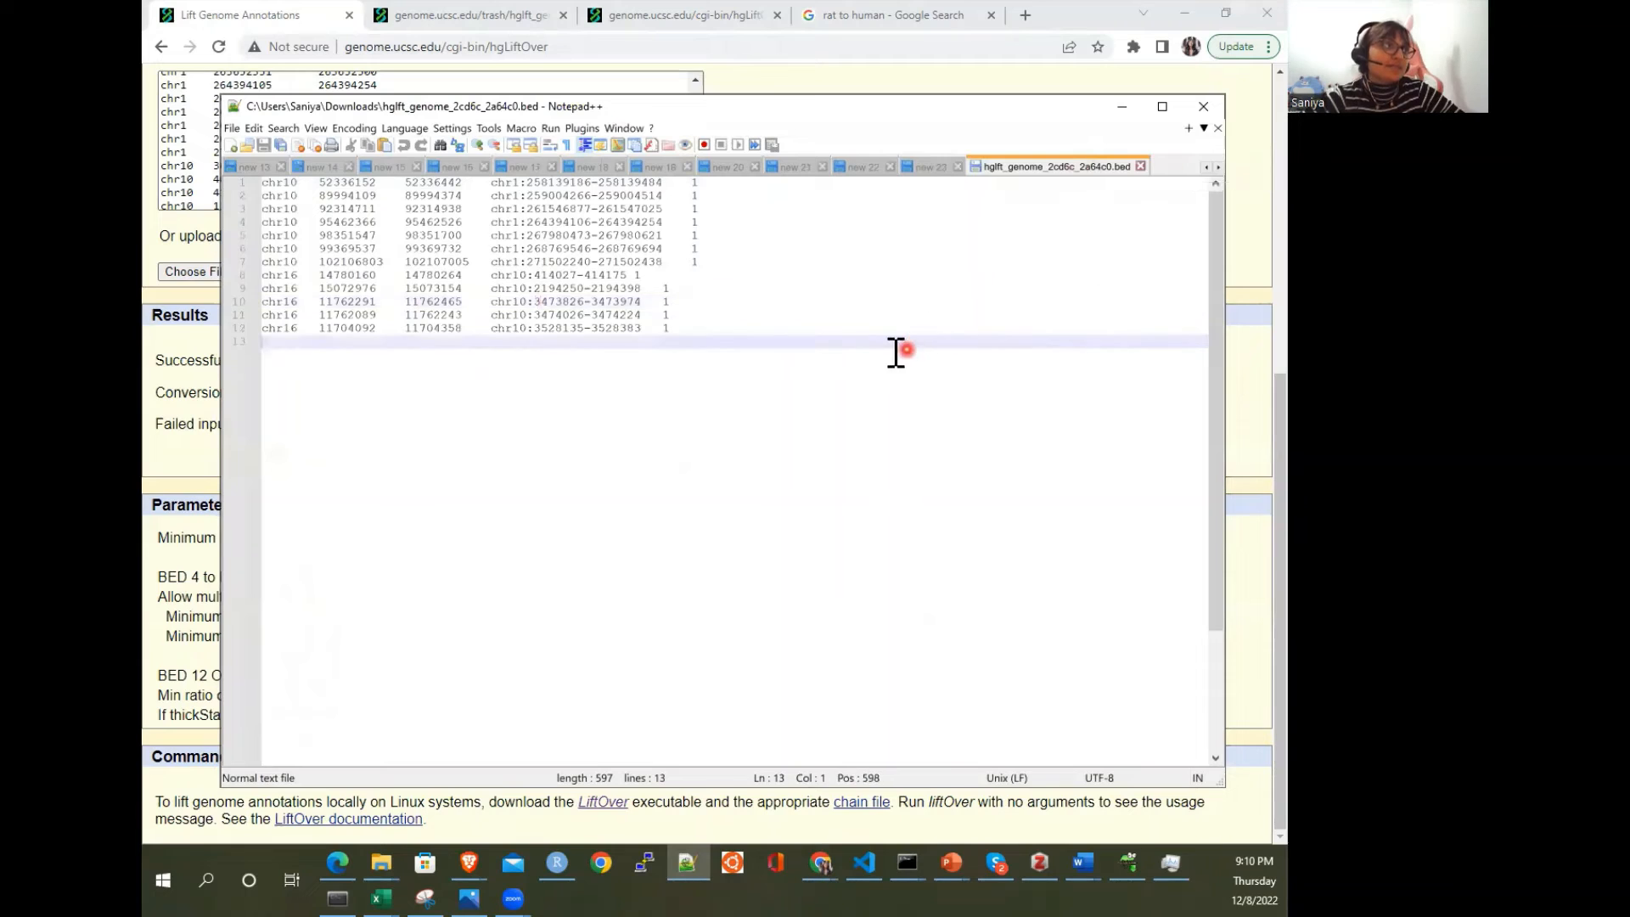
Step: Examine the chromosome, start and end positions of the first converted region in the .bed file
{"action": "double_click", "coordinate": [279, 183]}
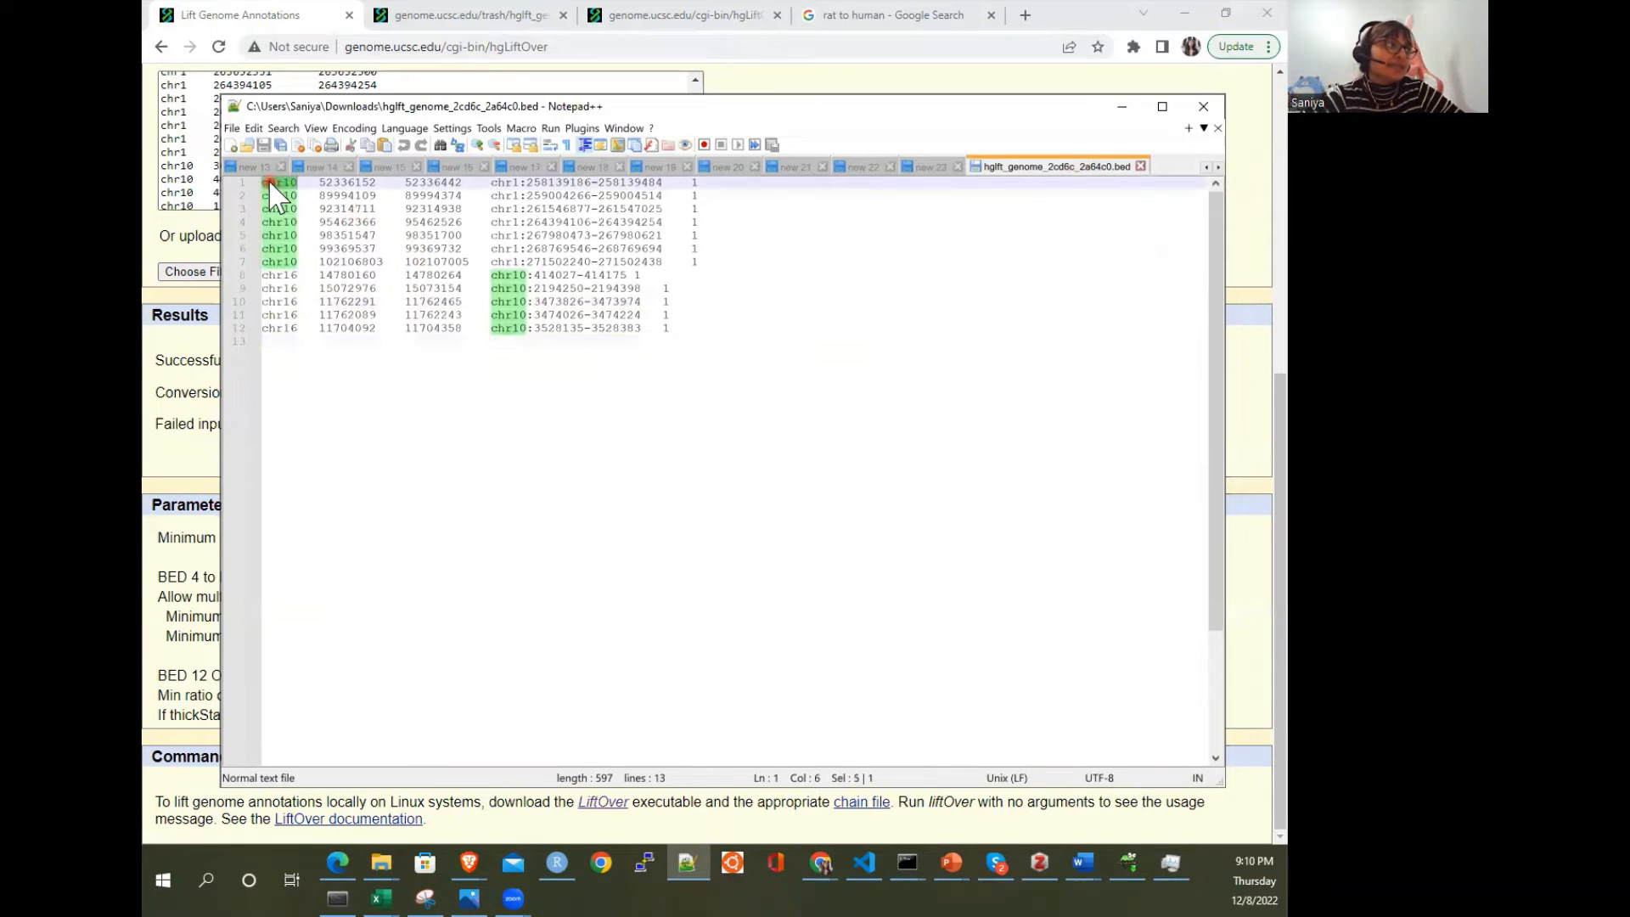
{"action": "double_click", "coordinate": [331, 182]}
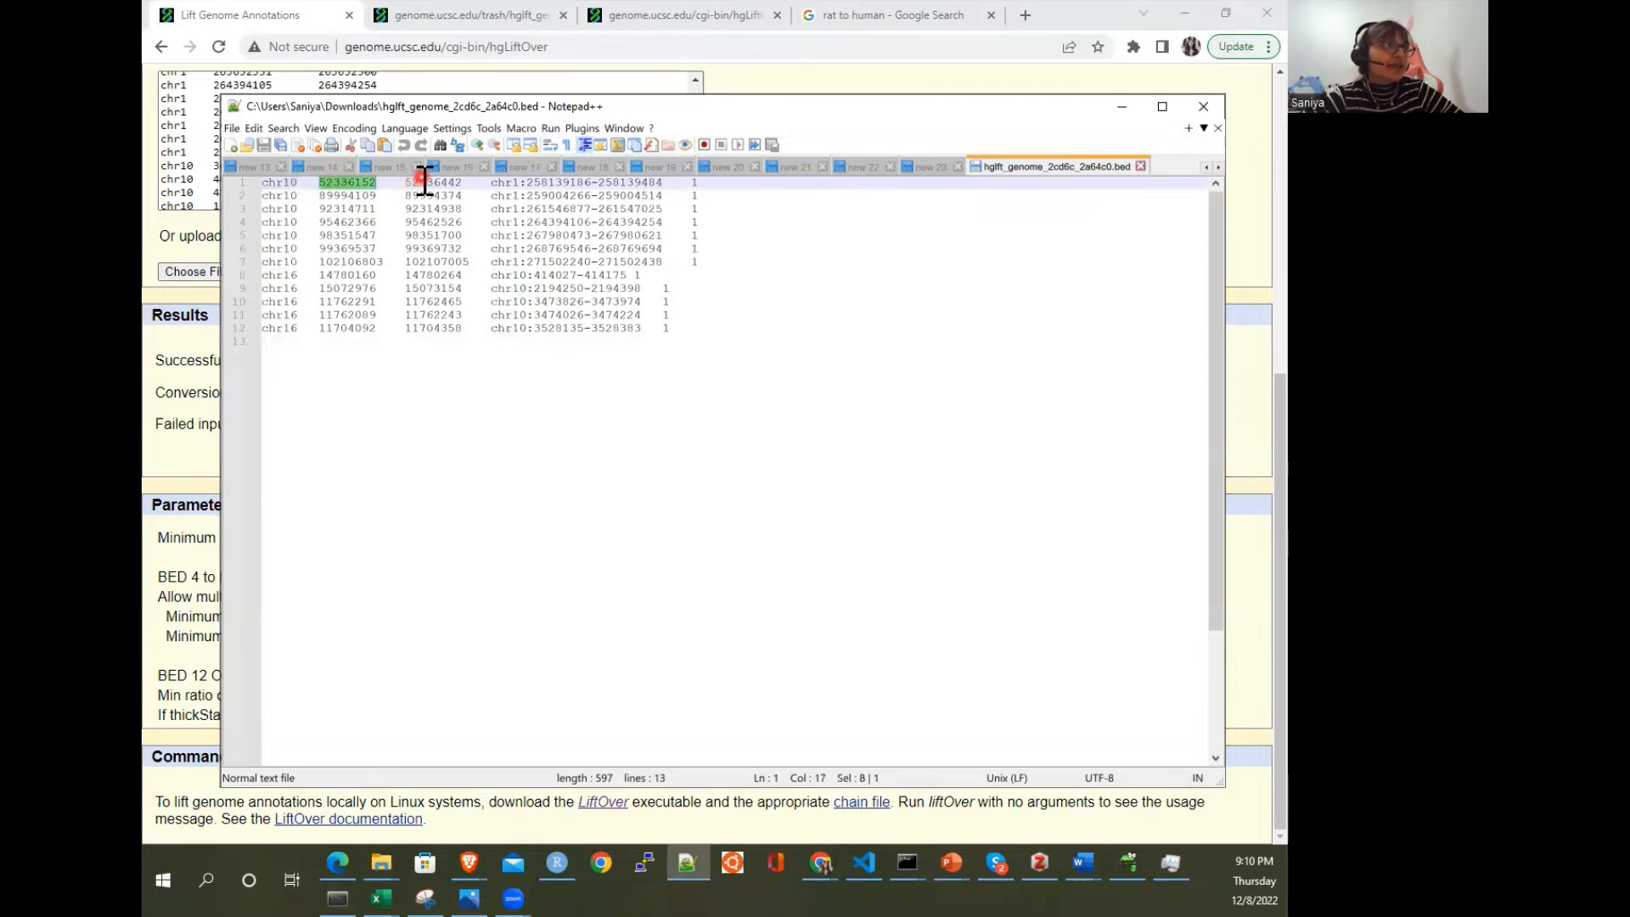
{"action": "left_click", "coordinate": [426, 181]}
{"action": "double_click", "coordinate": [424, 181]}
{"action": "left_click", "coordinate": [741, 372]}
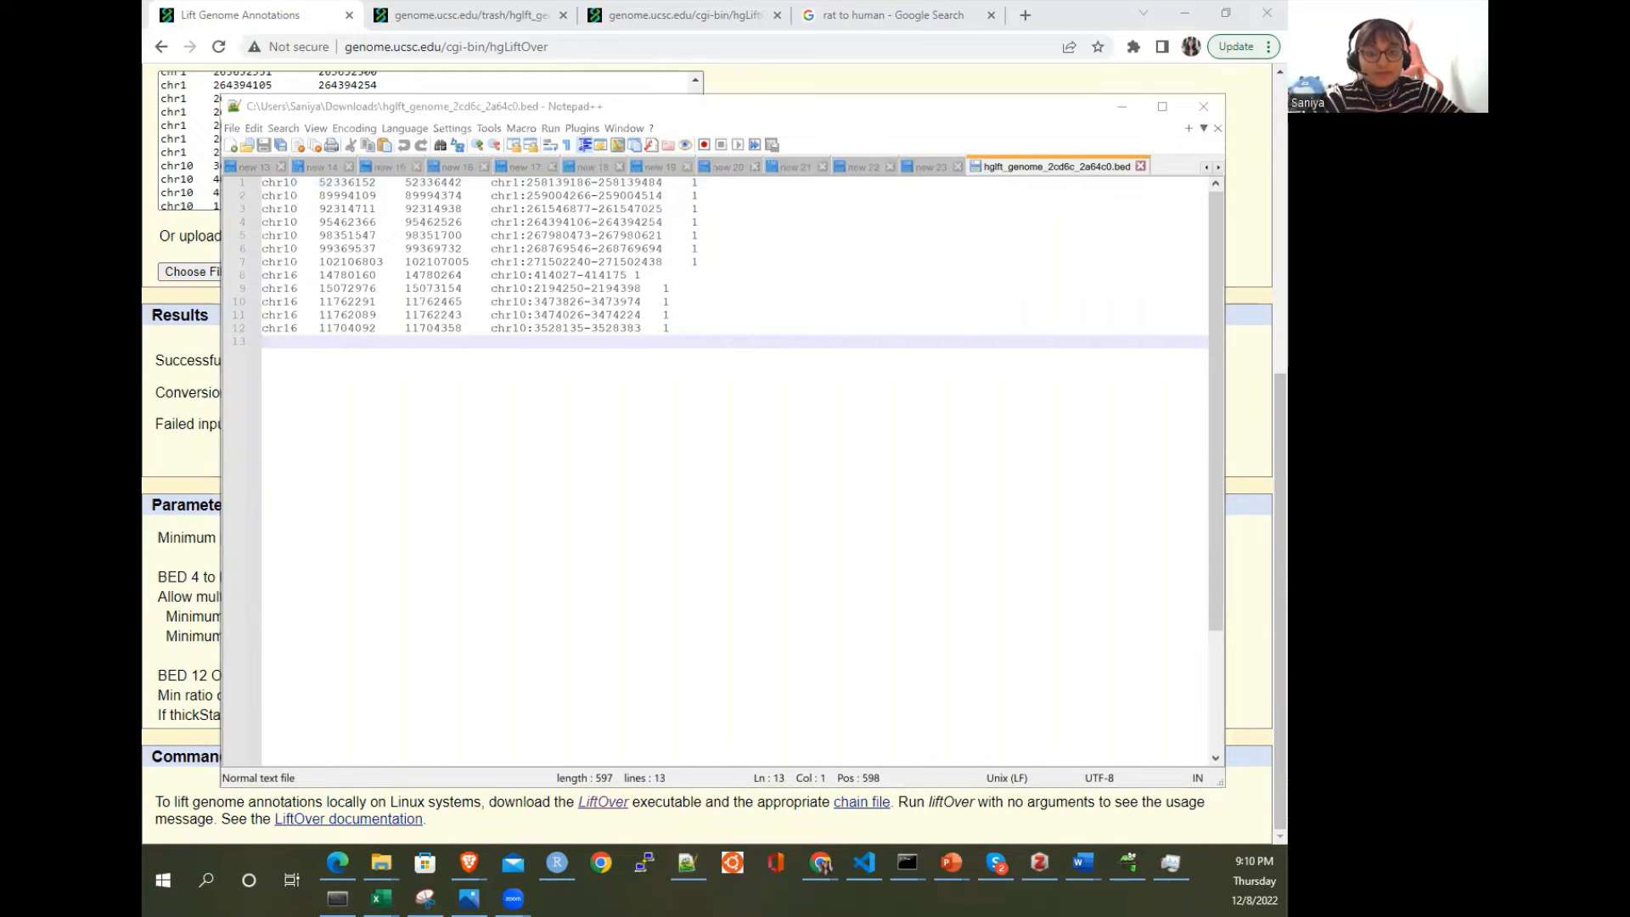
Step: Switch to the exampleRatBedFile workbook in Excel and copy the table A1:F29 from Sheet1 into a new sheet
{"action": "key", "text": "alt+Tab"}
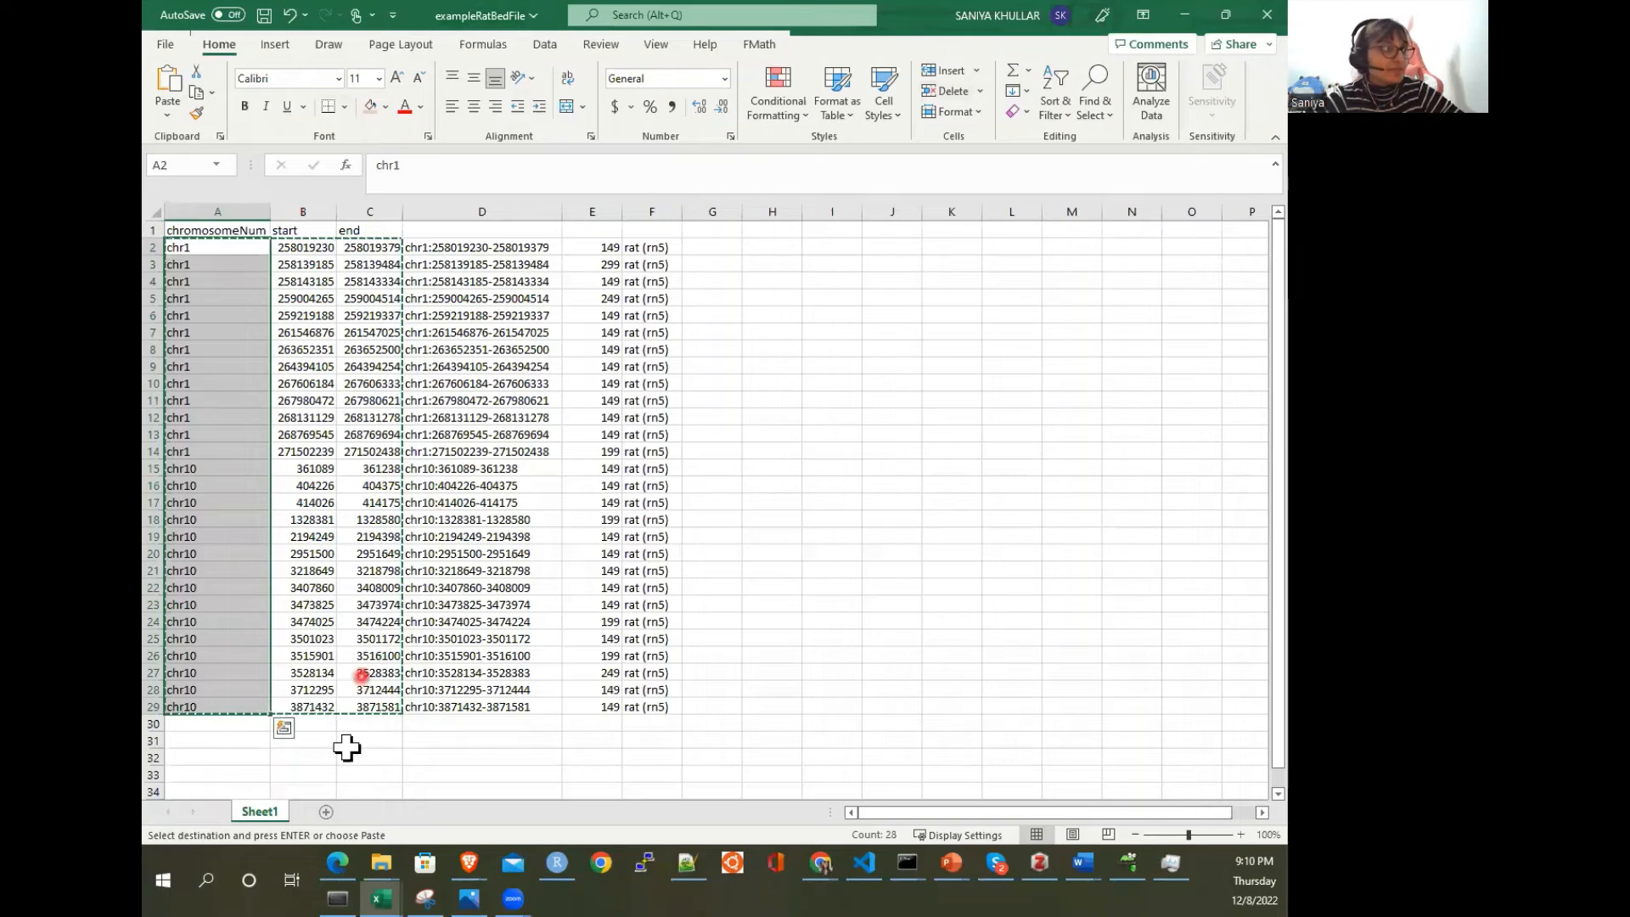
{"action": "left_click", "coordinate": [849, 566]}
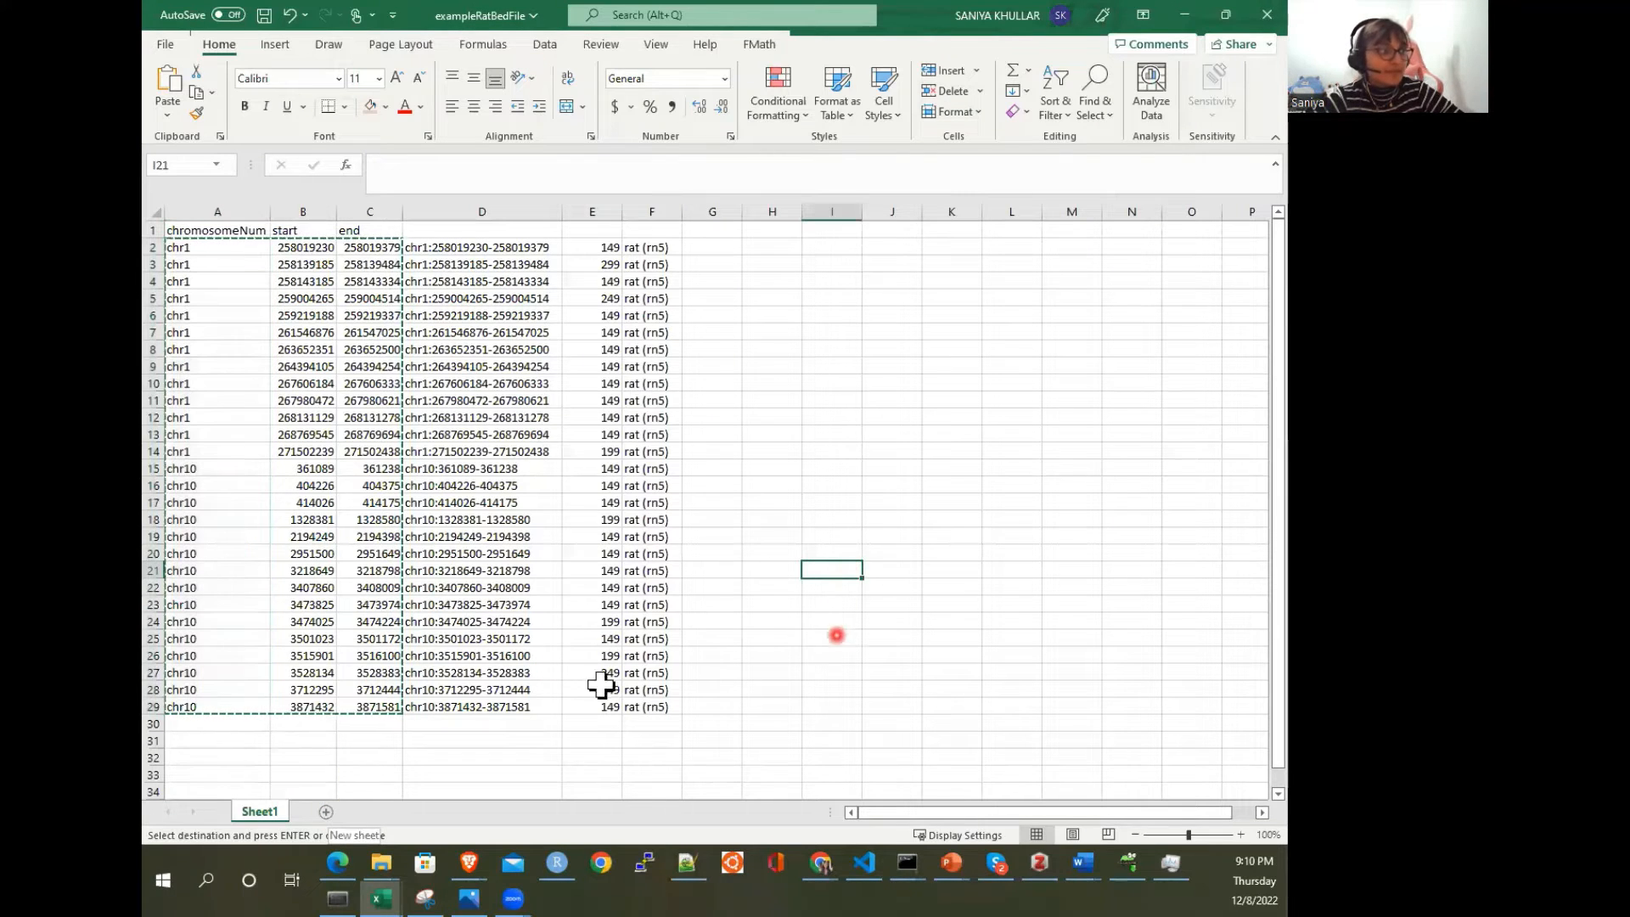
{"action": "left_click_drag", "start_coordinate": [649, 706], "coordinate": [145, 130]}
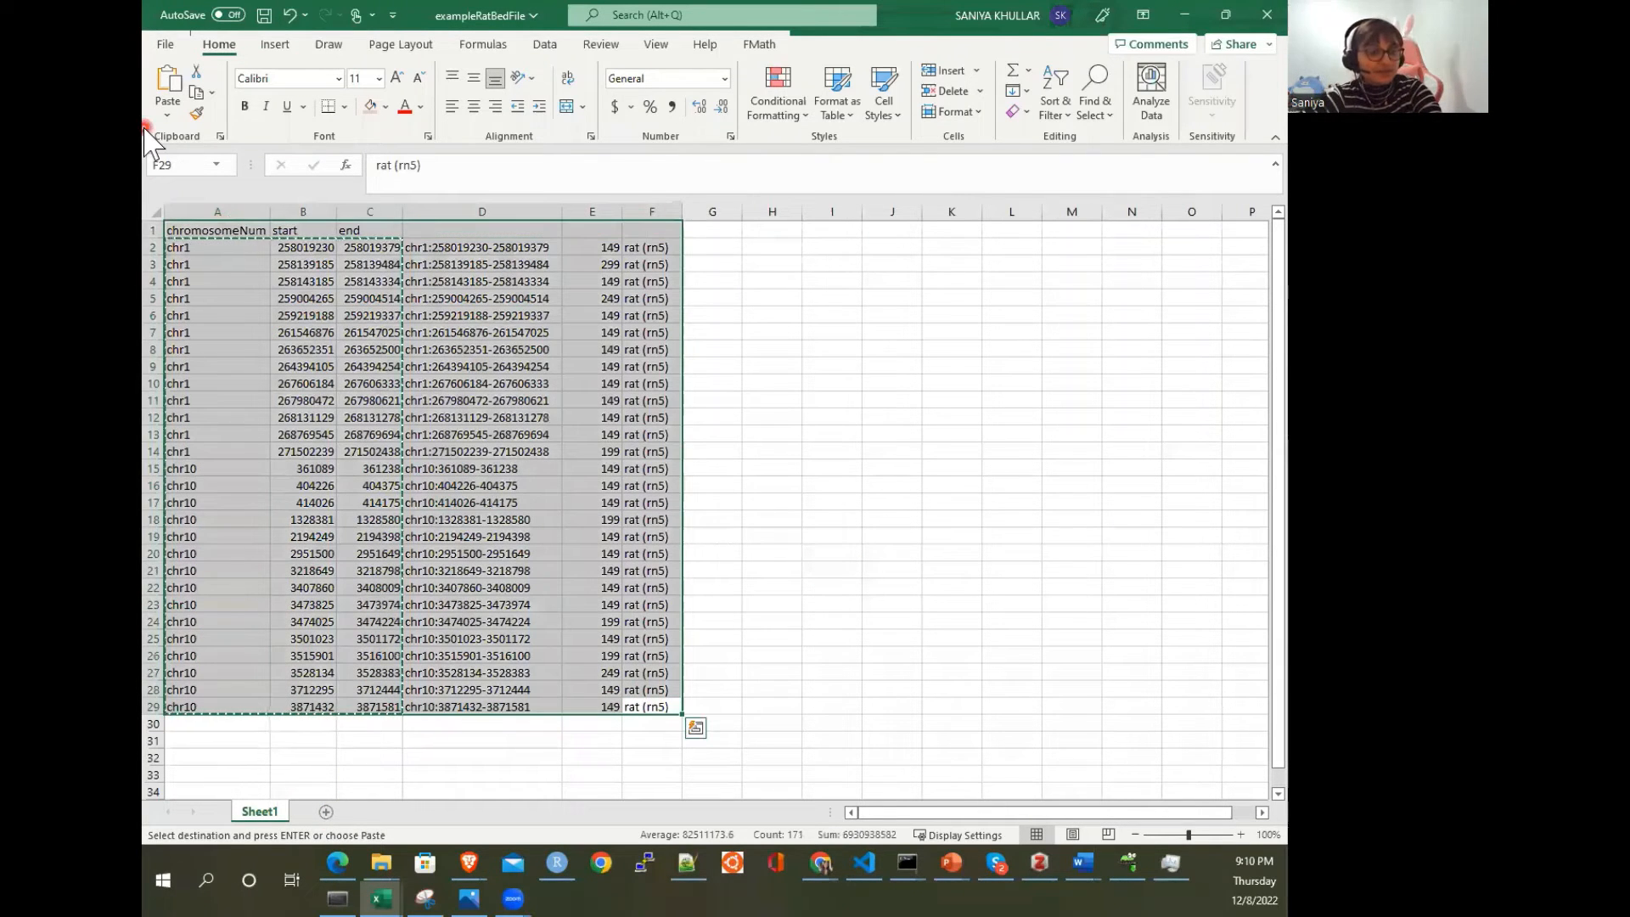
{"action": "key", "text": "ctrl+c"}
{"action": "left_click", "coordinate": [326, 811]}
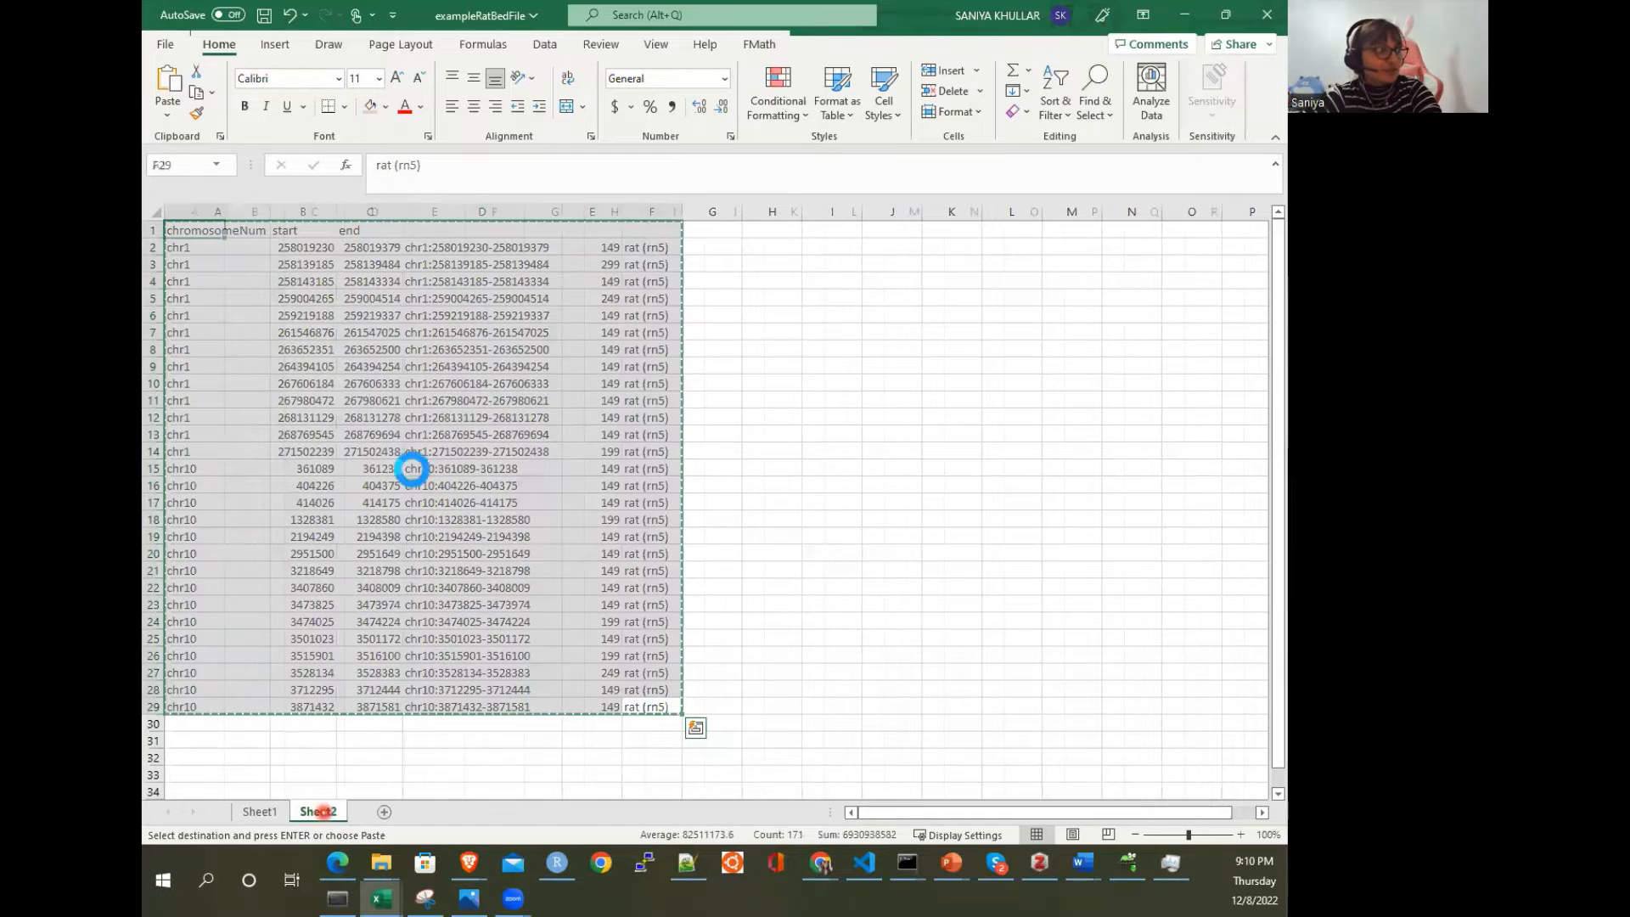
{"action": "key", "text": "ctrl+v"}
{"action": "left_click", "coordinate": [694, 247]}
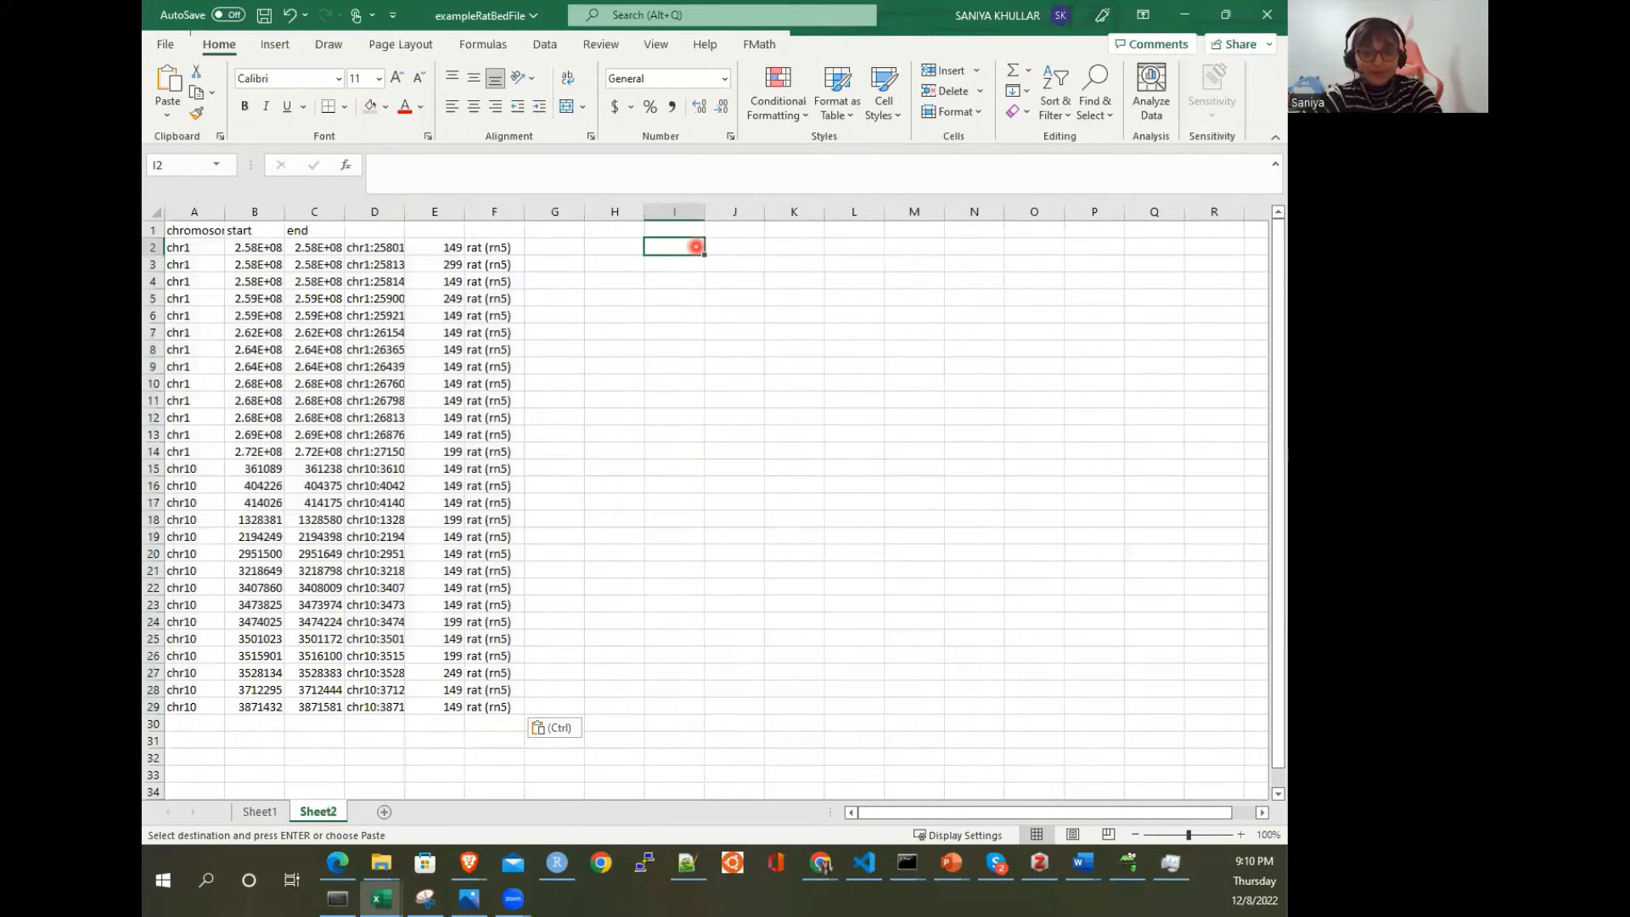
Step: Insert a blank row above the header row of the copied table in Sheet2
{"action": "key", "text": "ctrl+n"}
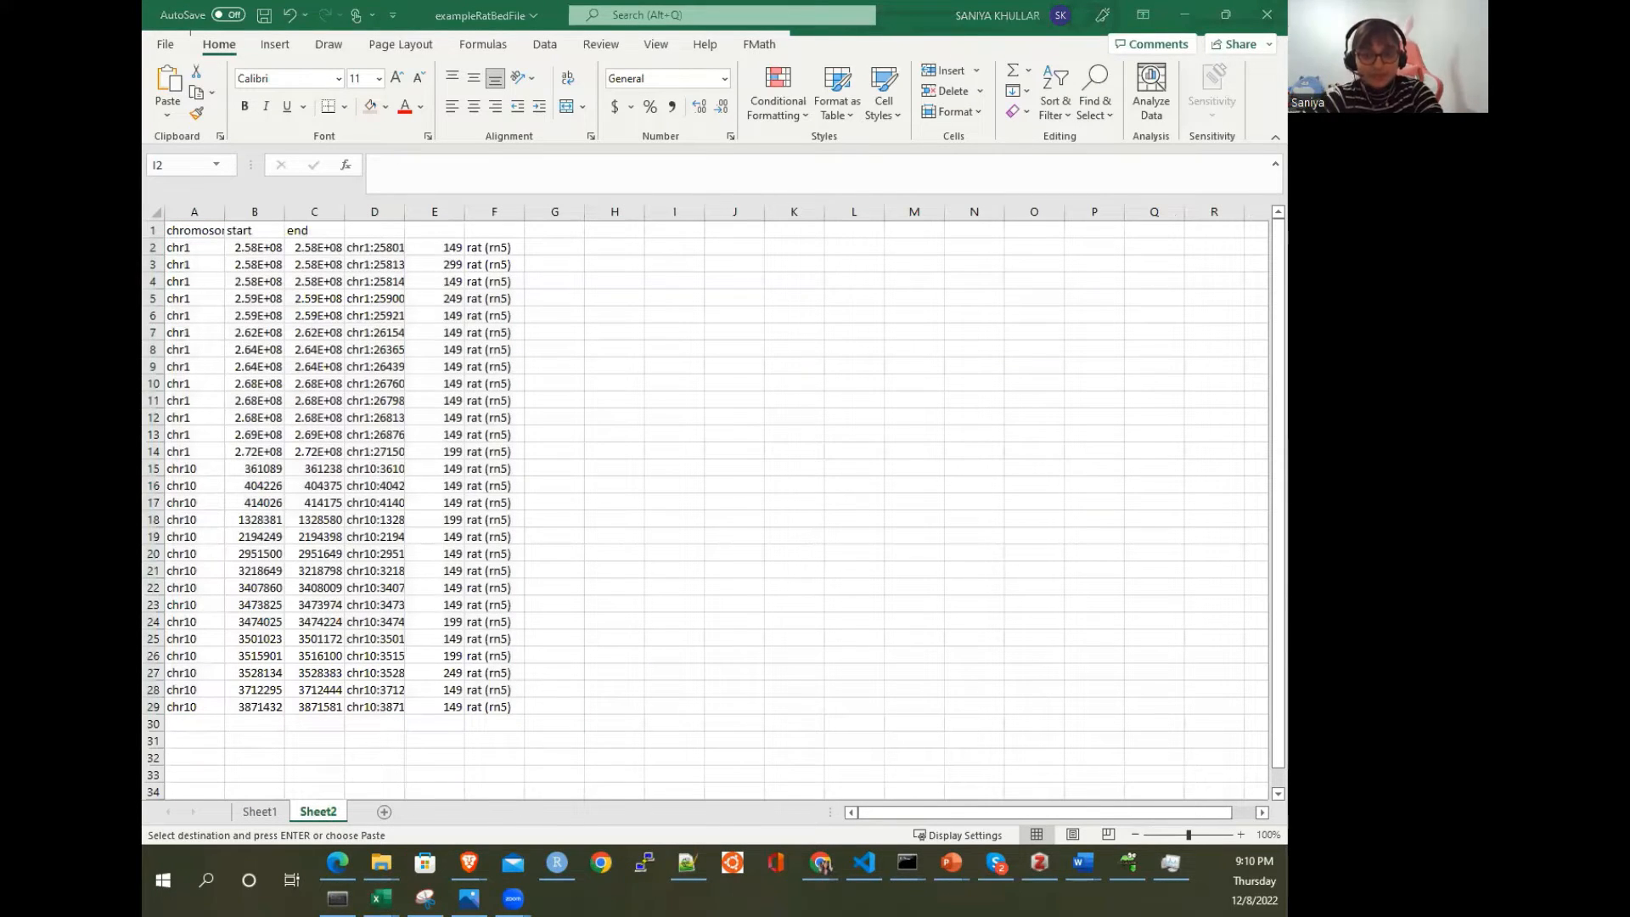
{"action": "left_click", "coordinate": [160, 229]}
{"action": "left_click", "coordinate": [943, 72]}
{"action": "left_click", "coordinate": [190, 225]}
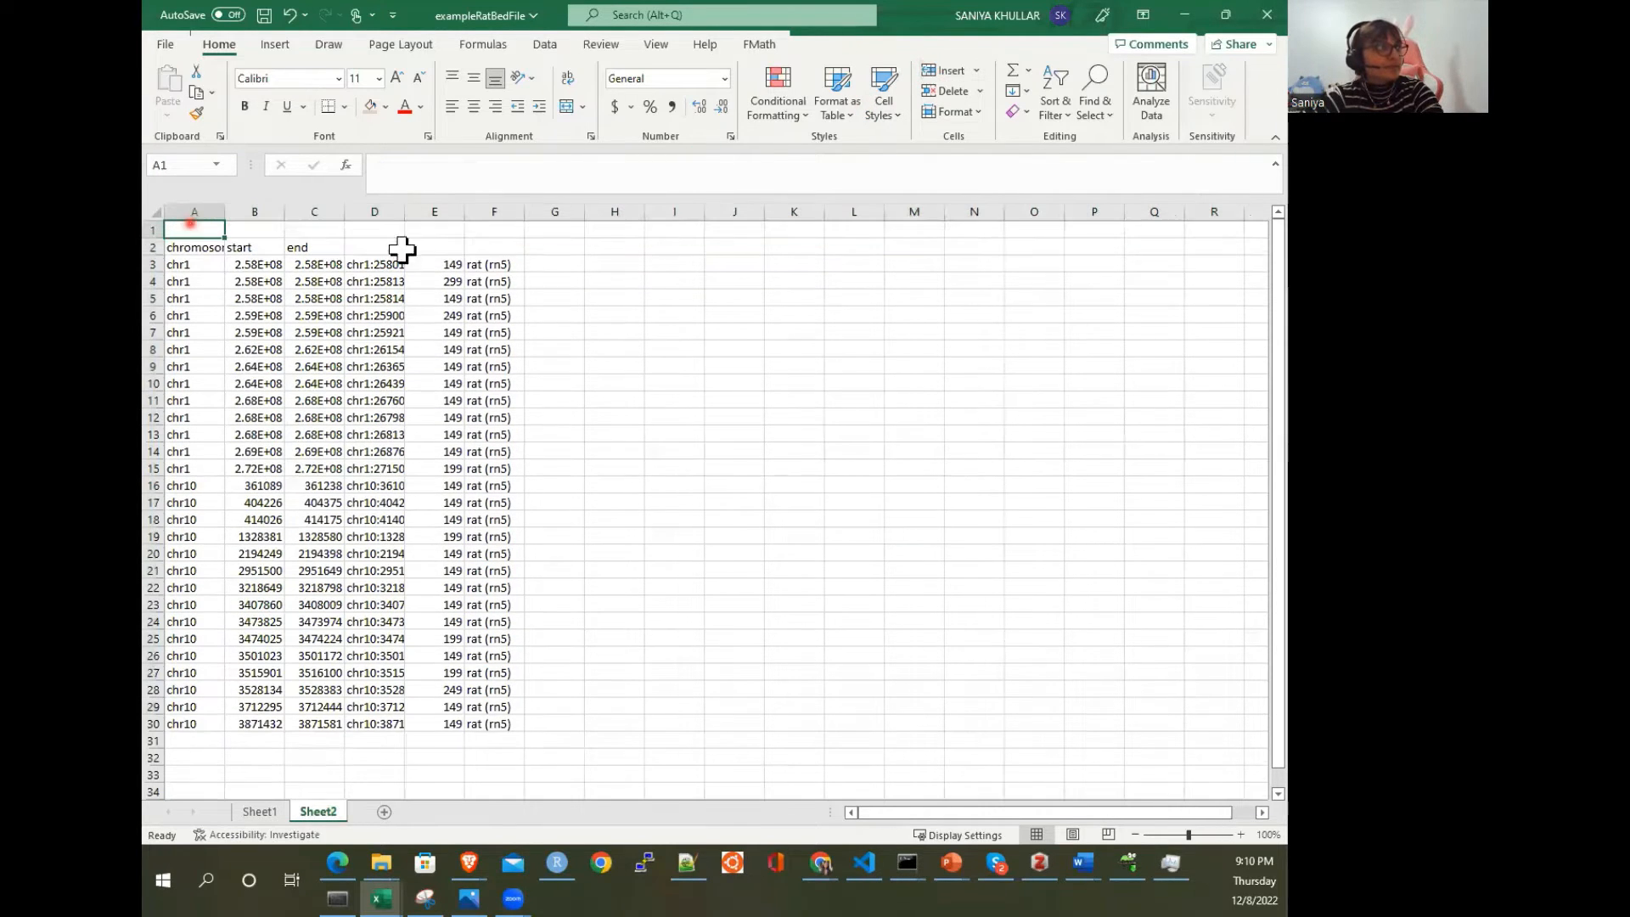
Step: Merge and center cells A1:F1 in Sheet2 and enter the title "Original rn5"
{"action": "left_click_drag", "start_coordinate": [190, 226], "coordinate": [512, 239]}
{"action": "left_click", "coordinate": [567, 107]}
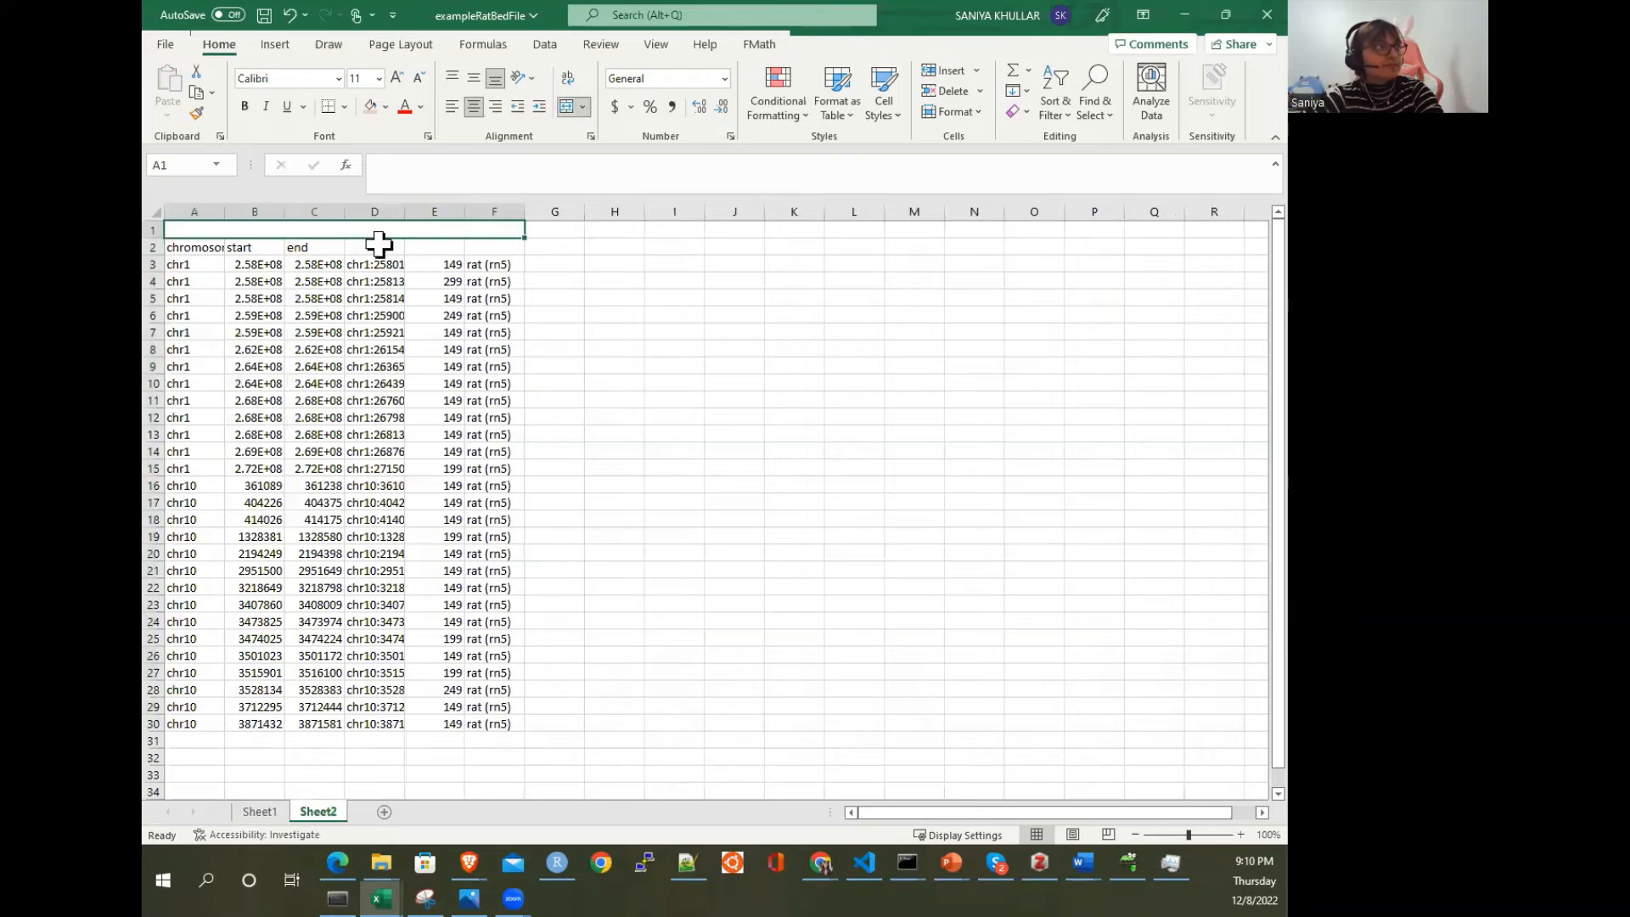
{"action": "type", "text": "Origin"}
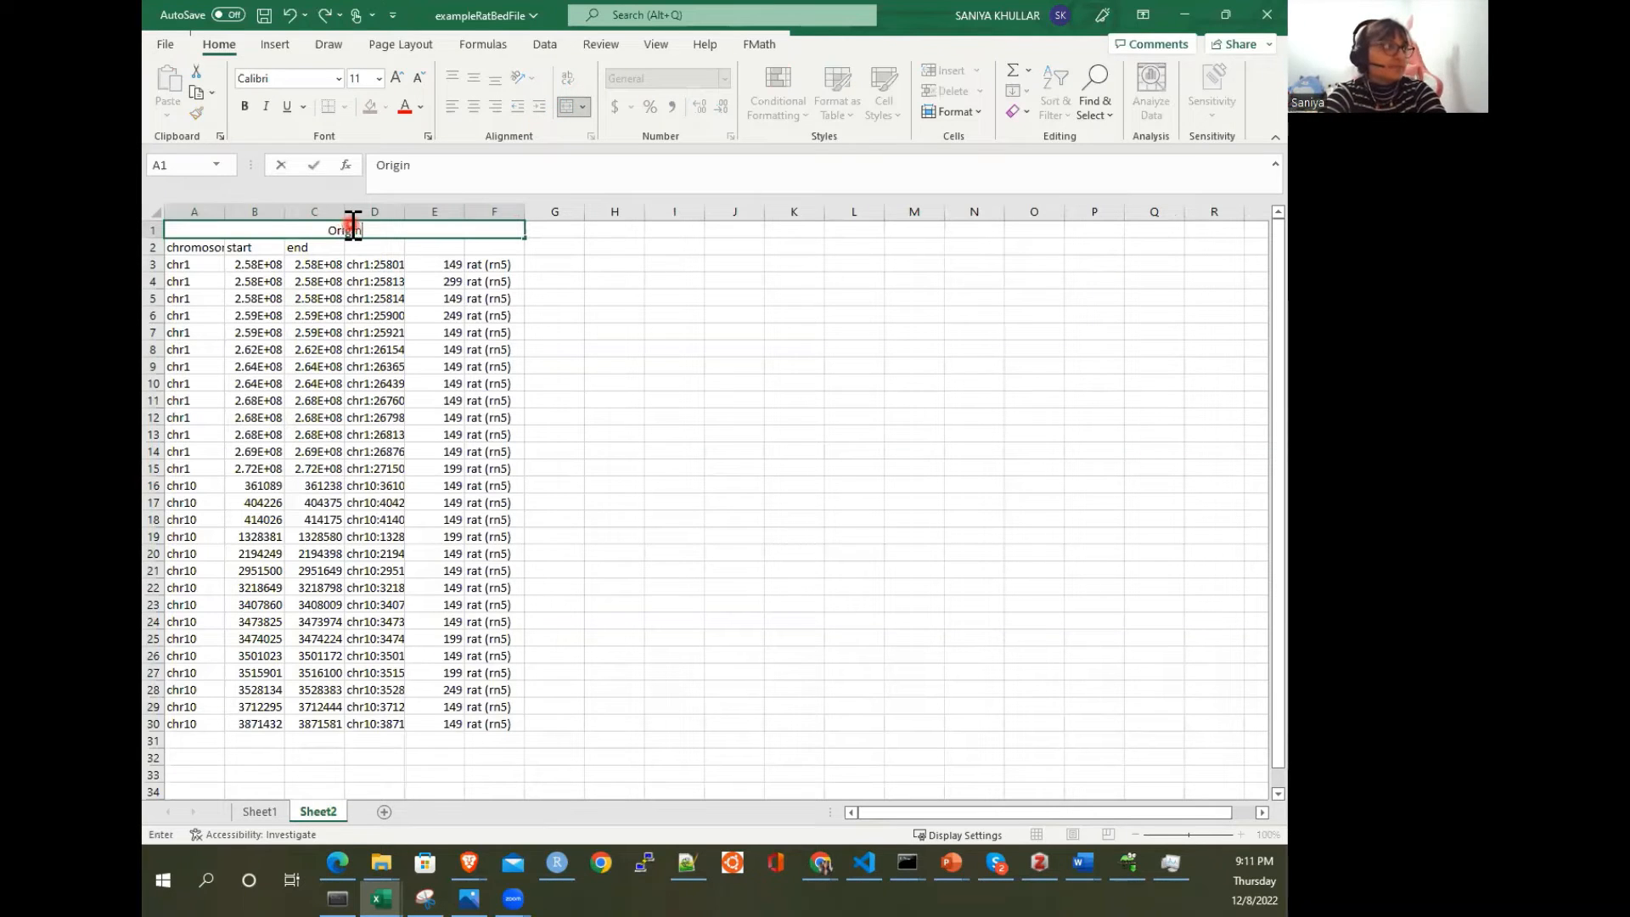
{"action": "type", "text": "al rn5"}
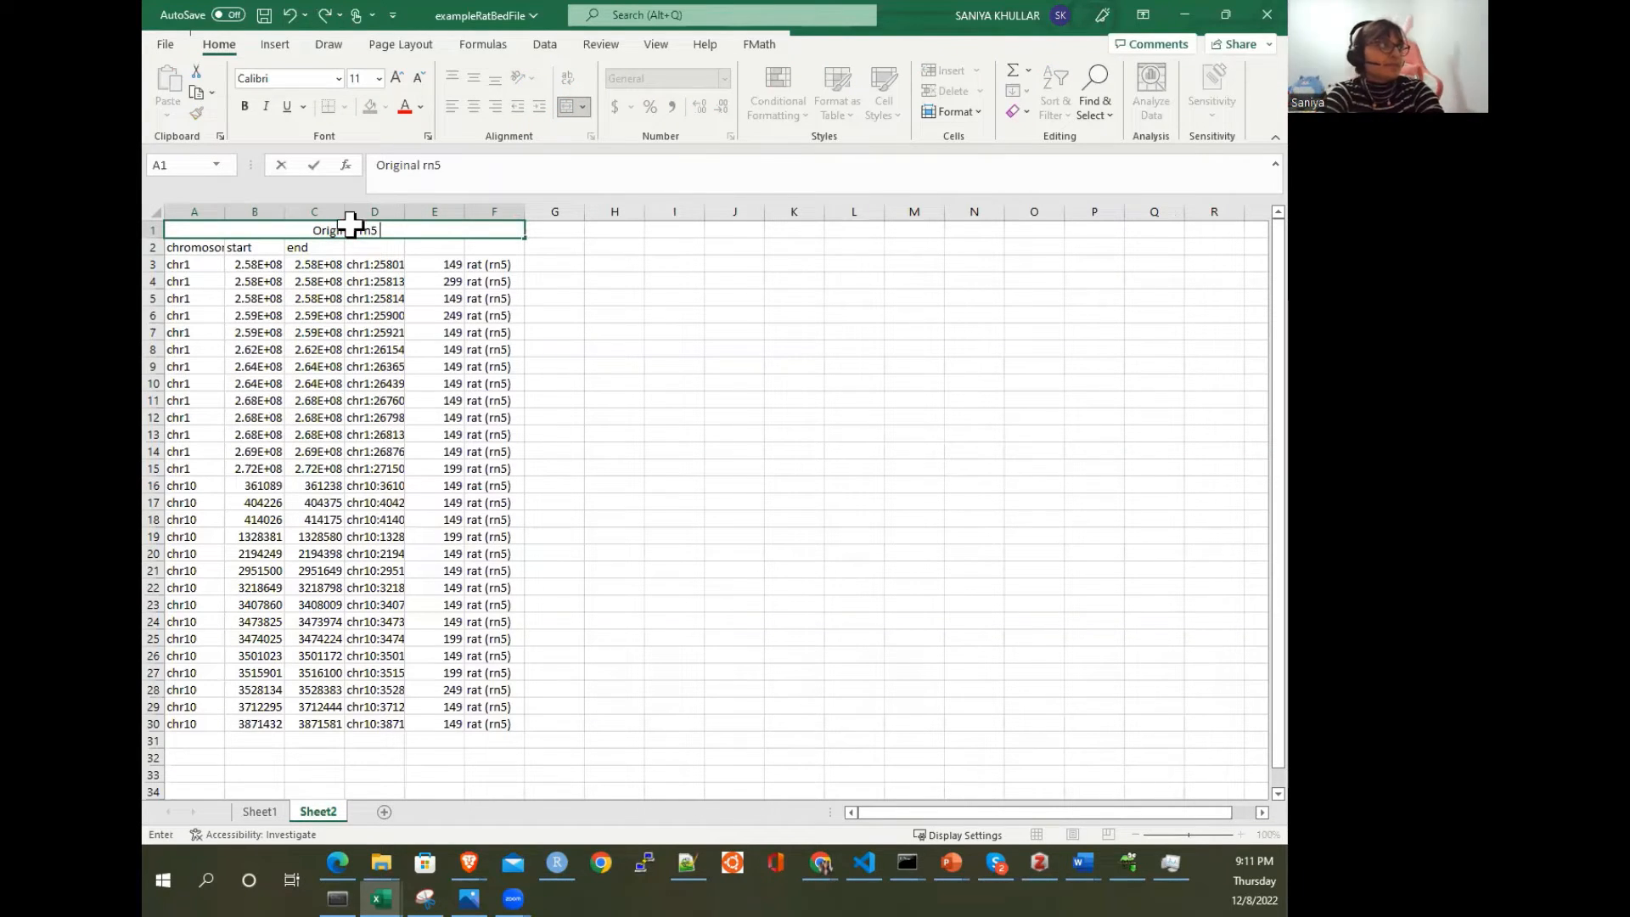
{"action": "key", "text": "Return"}
Step: Add the Wingdings smiley symbol (character code 74) after "Original rn5" in the Sheet2 title cell A1
{"action": "left_click", "coordinate": [350, 226]}
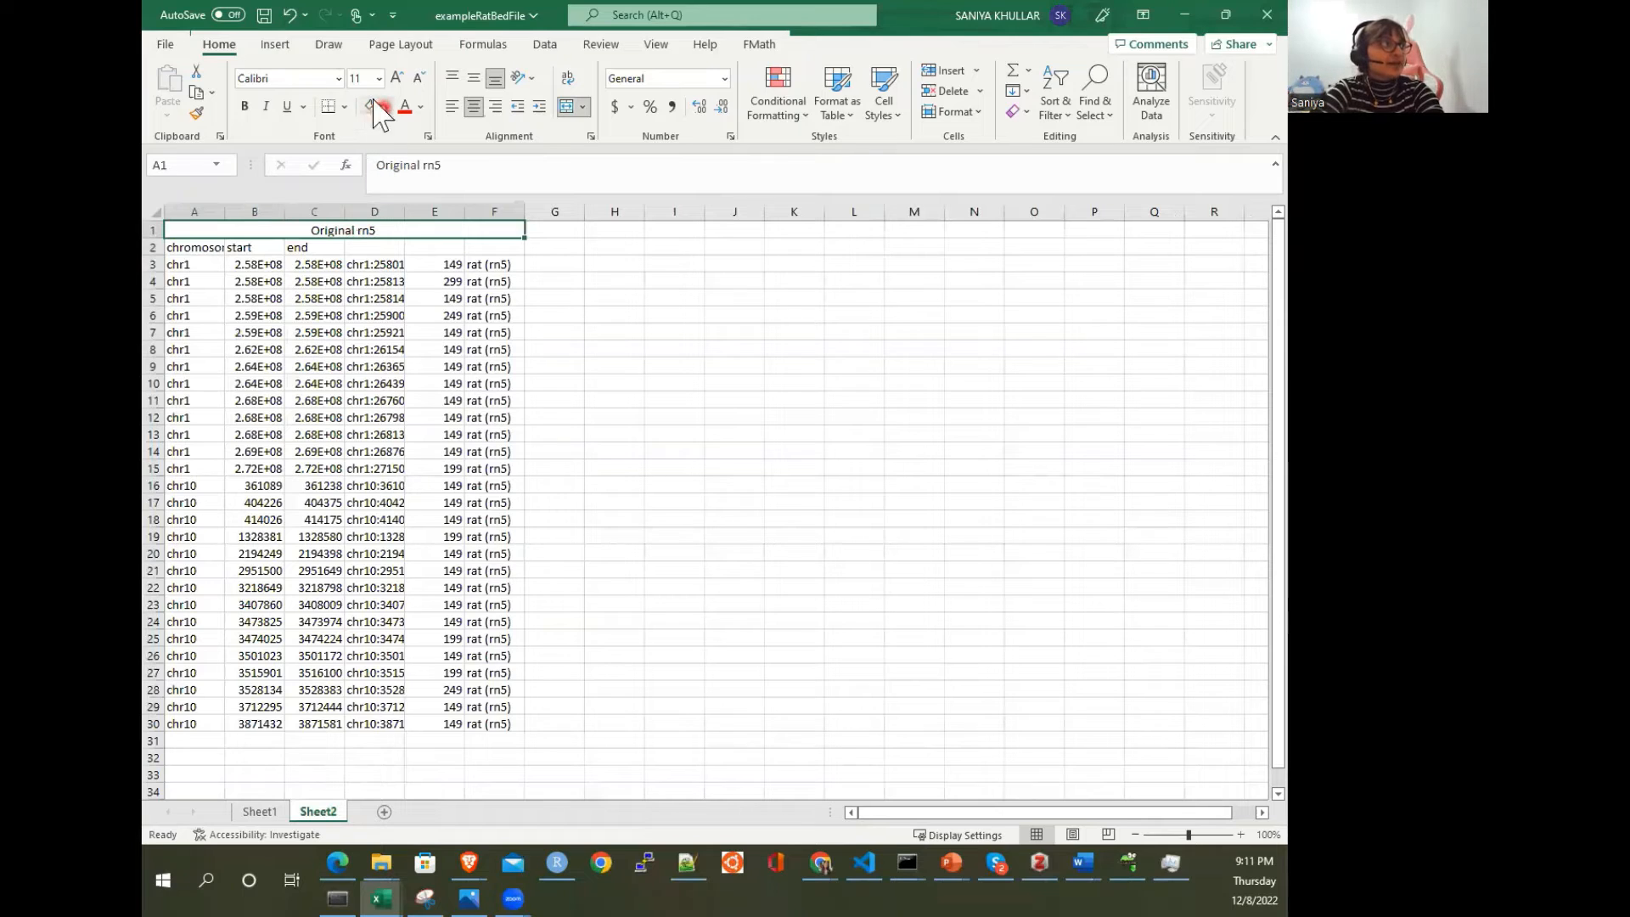
{"action": "left_click", "coordinate": [466, 167]}
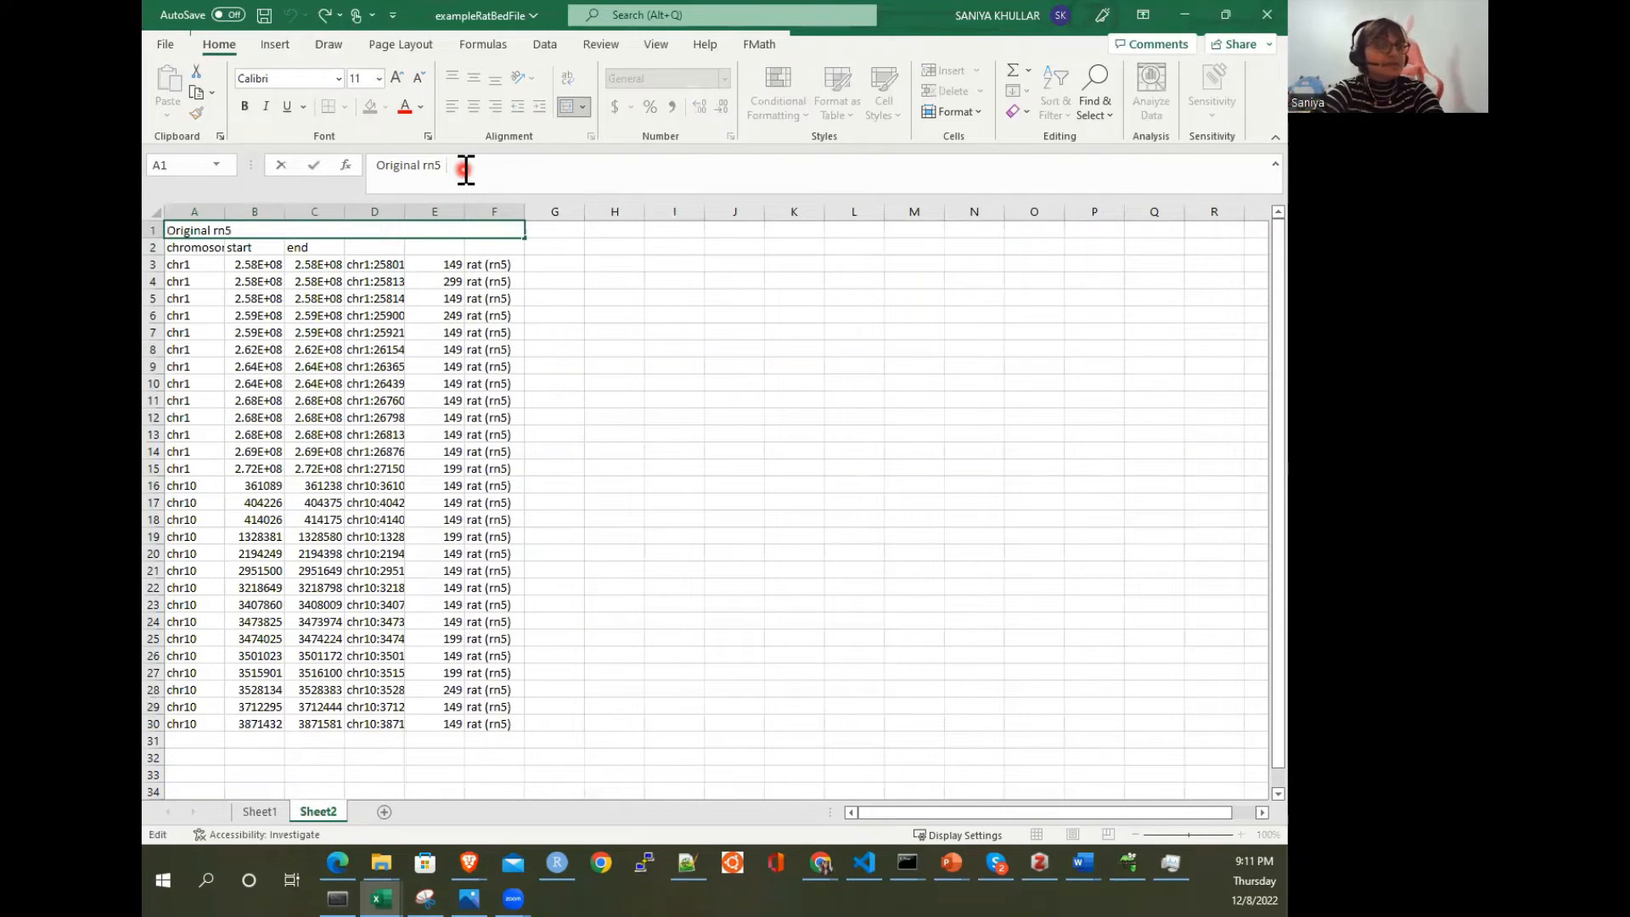
{"action": "left_click", "coordinate": [275, 44]}
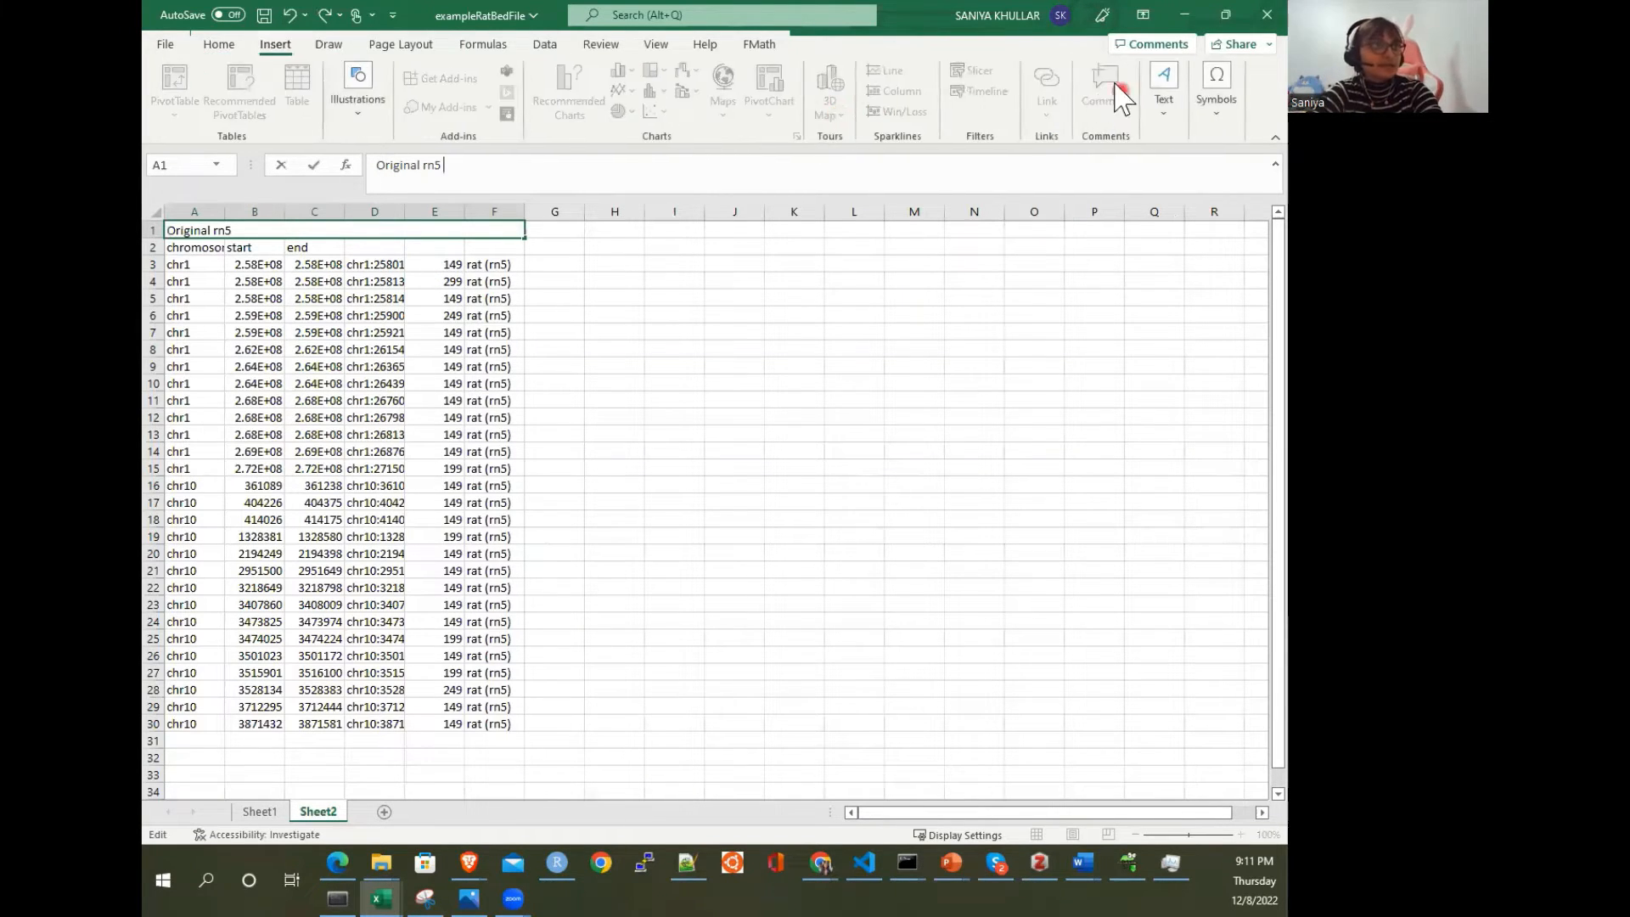
{"action": "left_click", "coordinate": [1216, 91]}
{"action": "left_click", "coordinate": [1255, 170]}
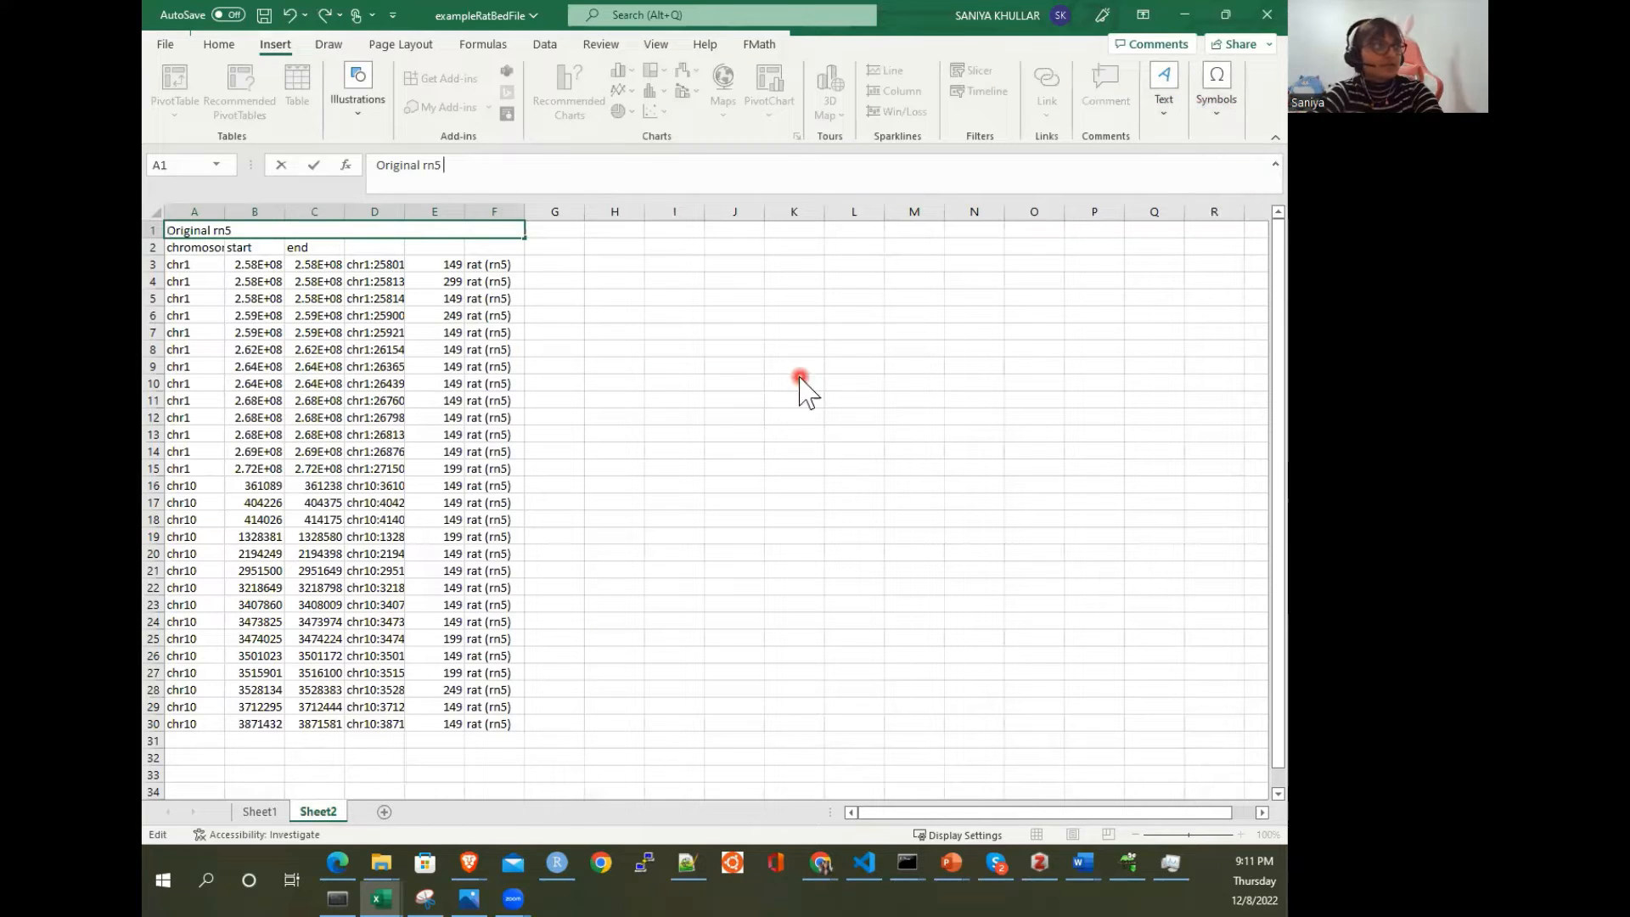
{"action": "left_click", "coordinate": [505, 227]}
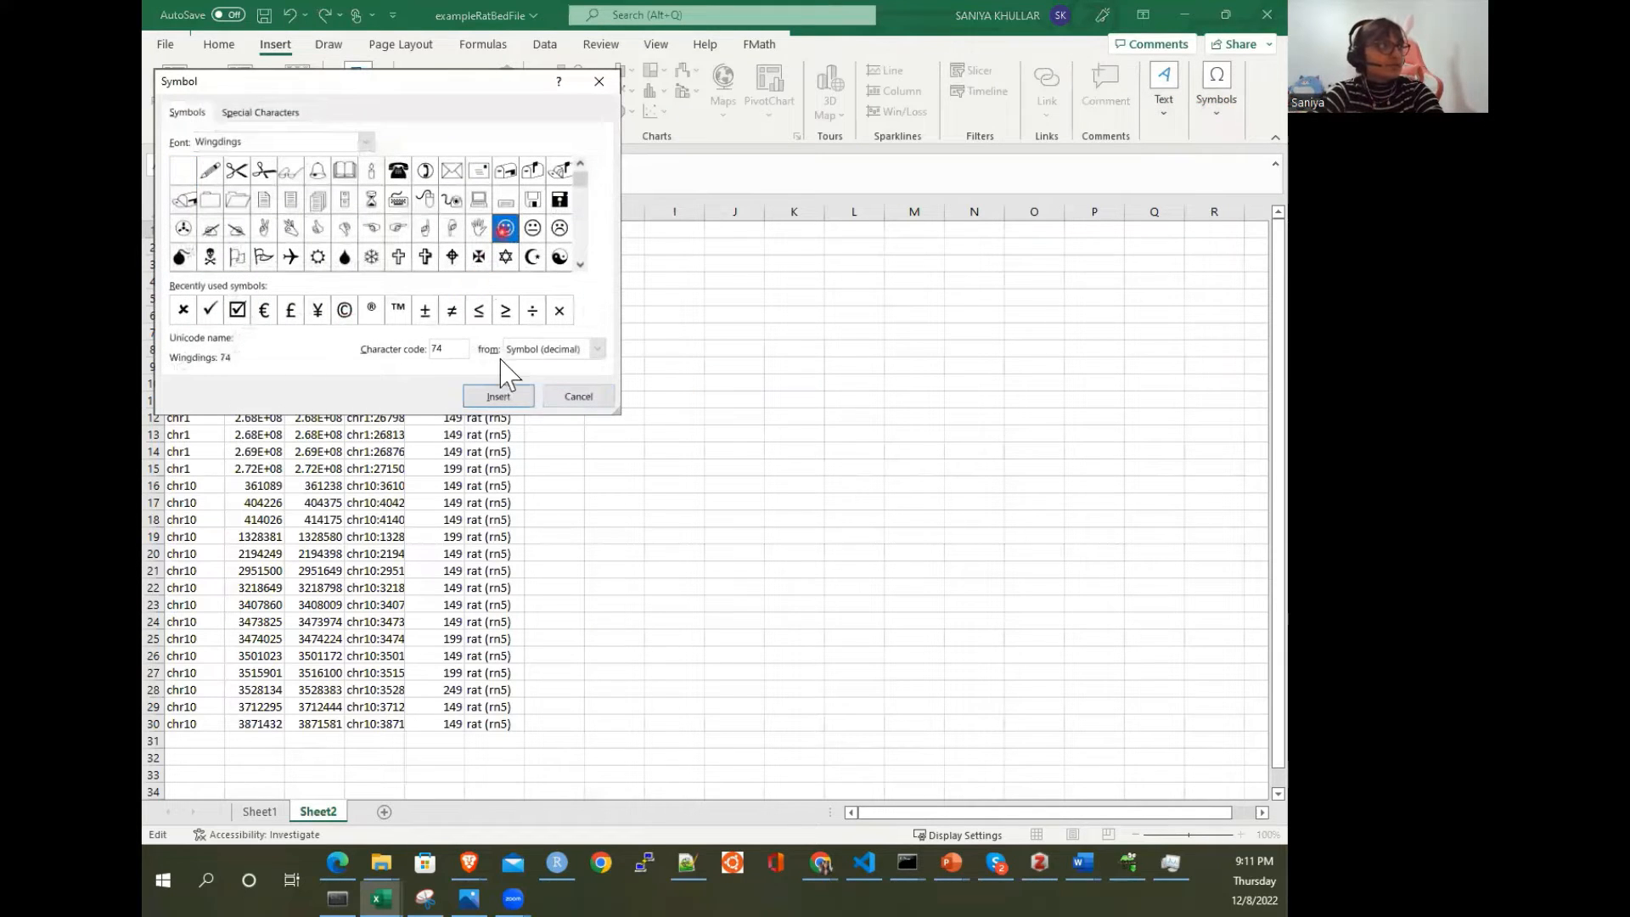
{"action": "left_click", "coordinate": [504, 398]}
{"action": "left_click", "coordinate": [564, 406]}
{"action": "left_click", "coordinate": [450, 333]}
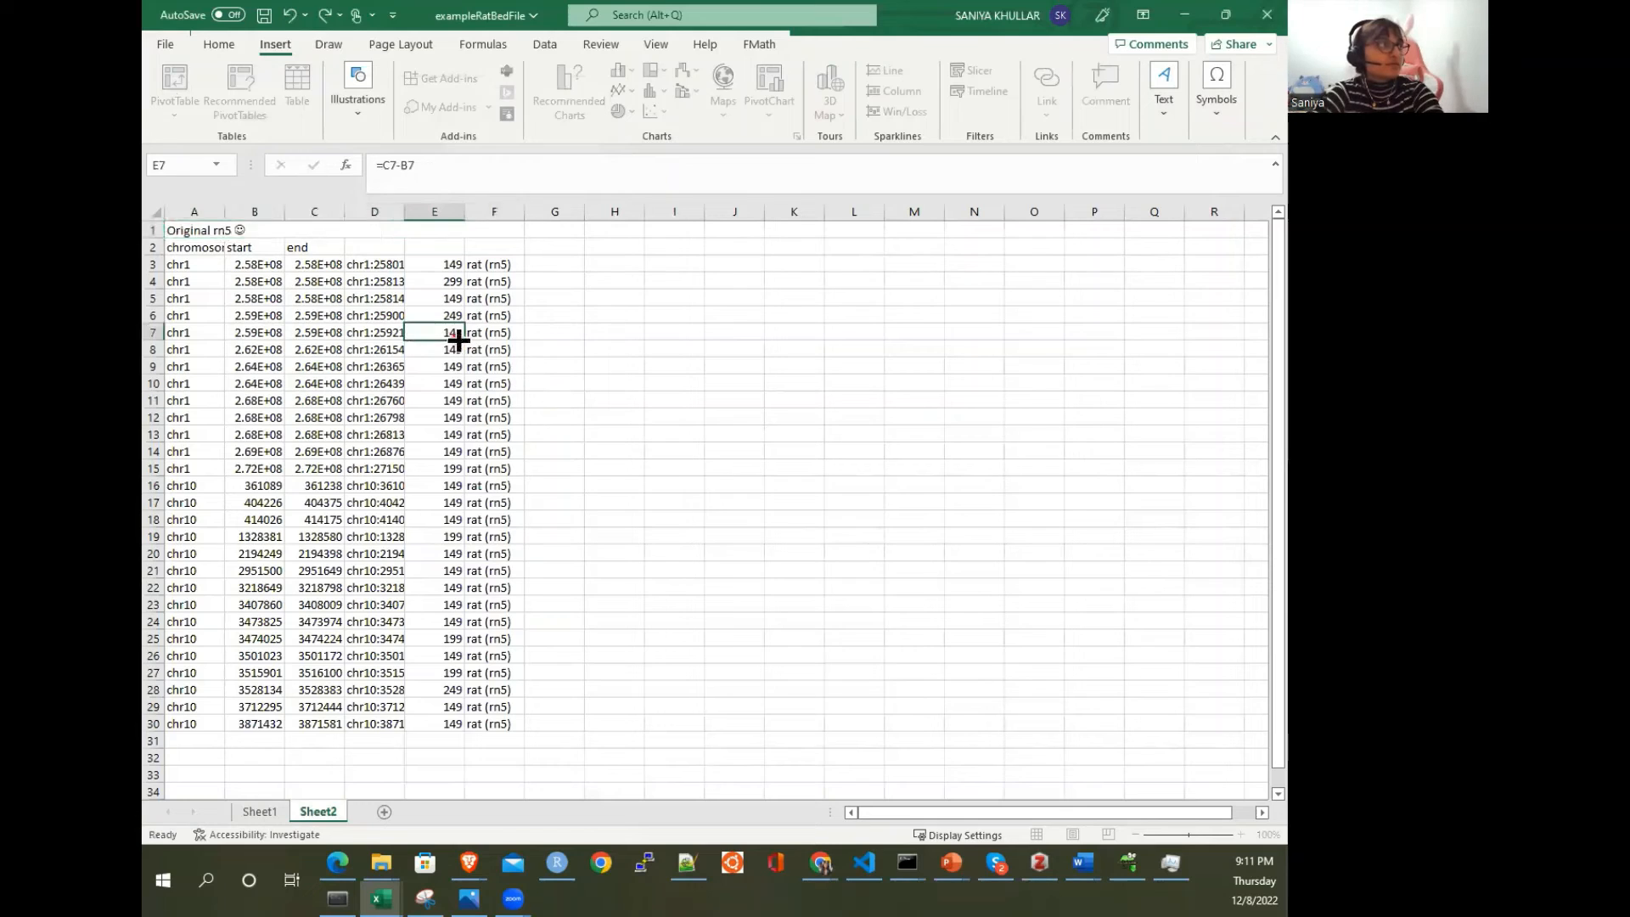
Step: Make the title in A1 bold with font size 16 and save the workbook
{"action": "left_click", "coordinate": [374, 232]}
{"action": "left_click", "coordinate": [219, 44]}
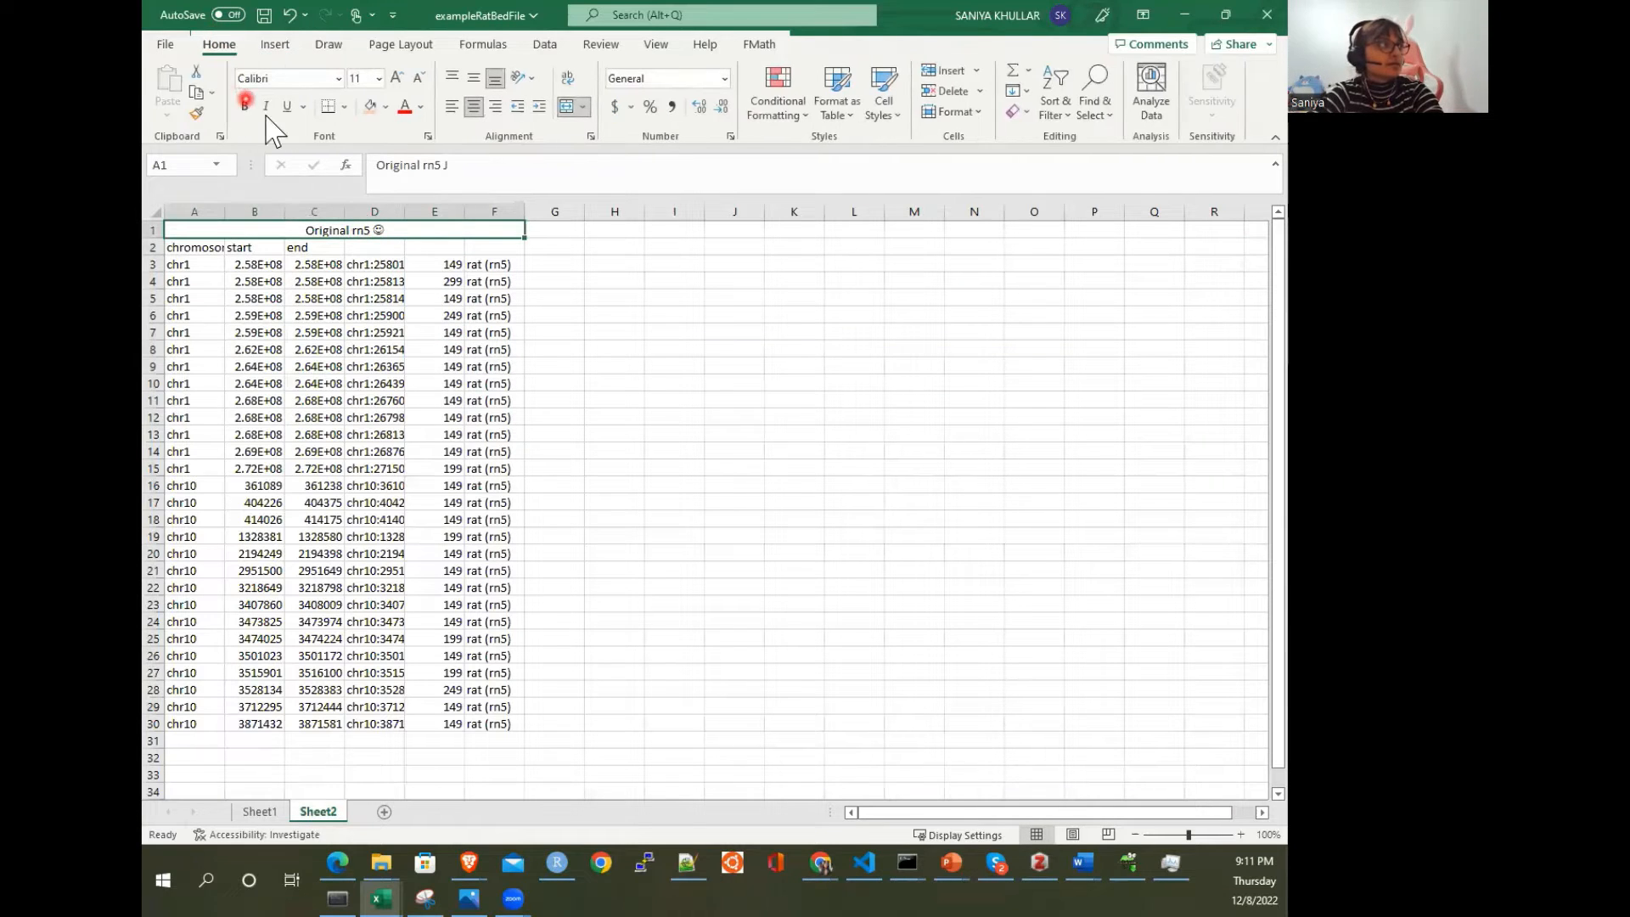
{"action": "left_click", "coordinate": [396, 77]}
{"action": "left_click", "coordinate": [397, 77]}
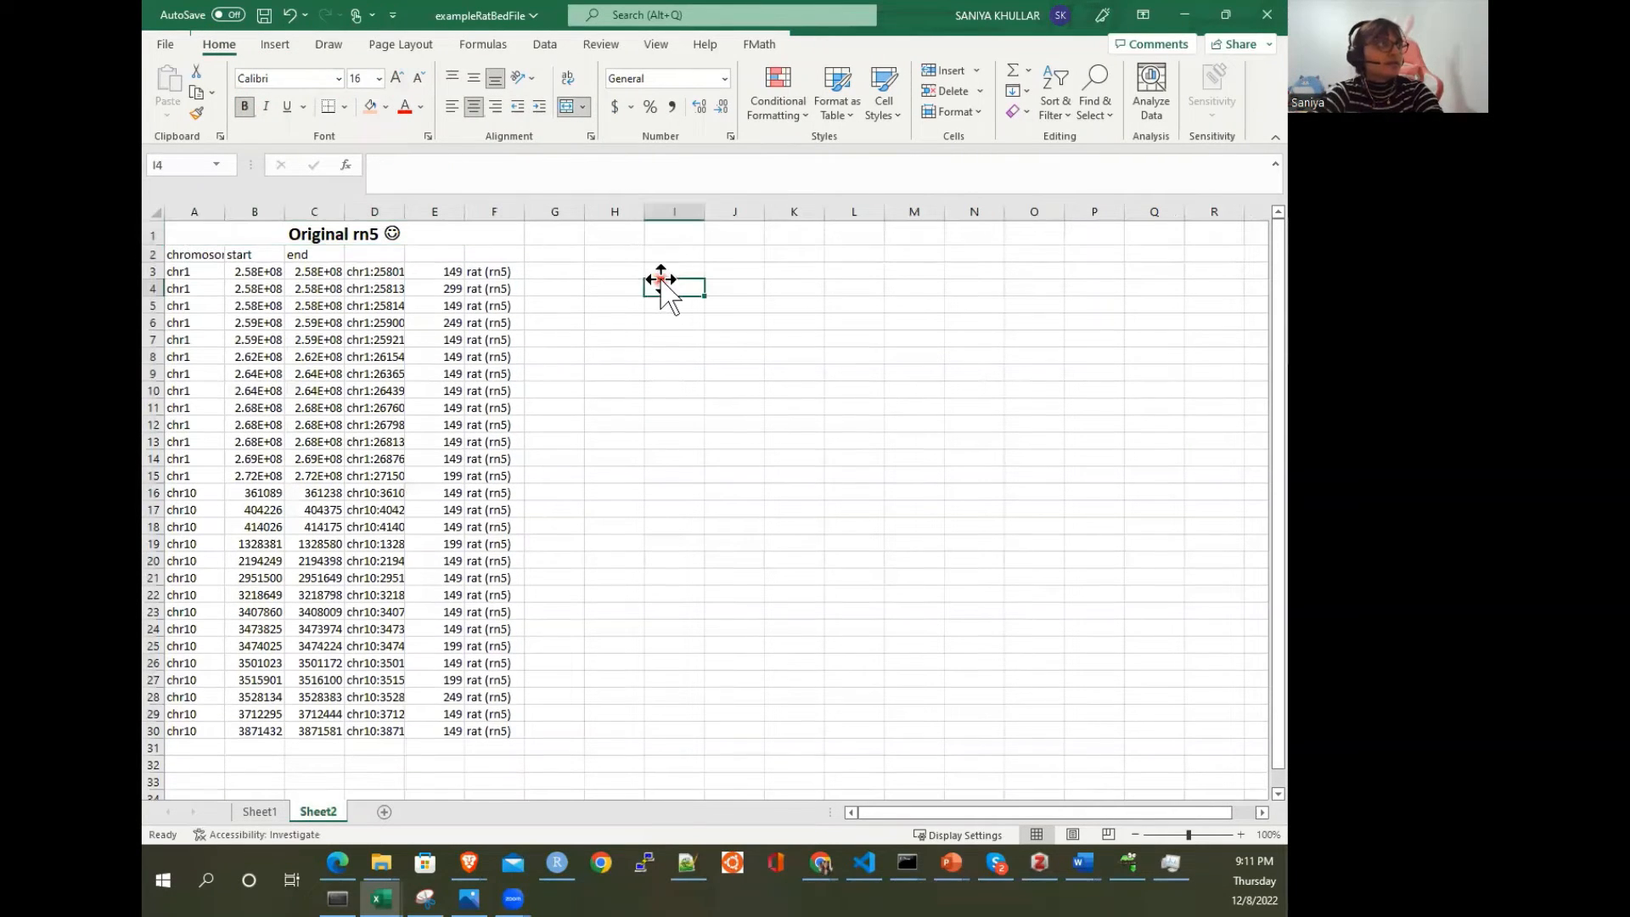
{"action": "left_click", "coordinate": [660, 281]}
{"action": "key", "text": "ctrl+s"}
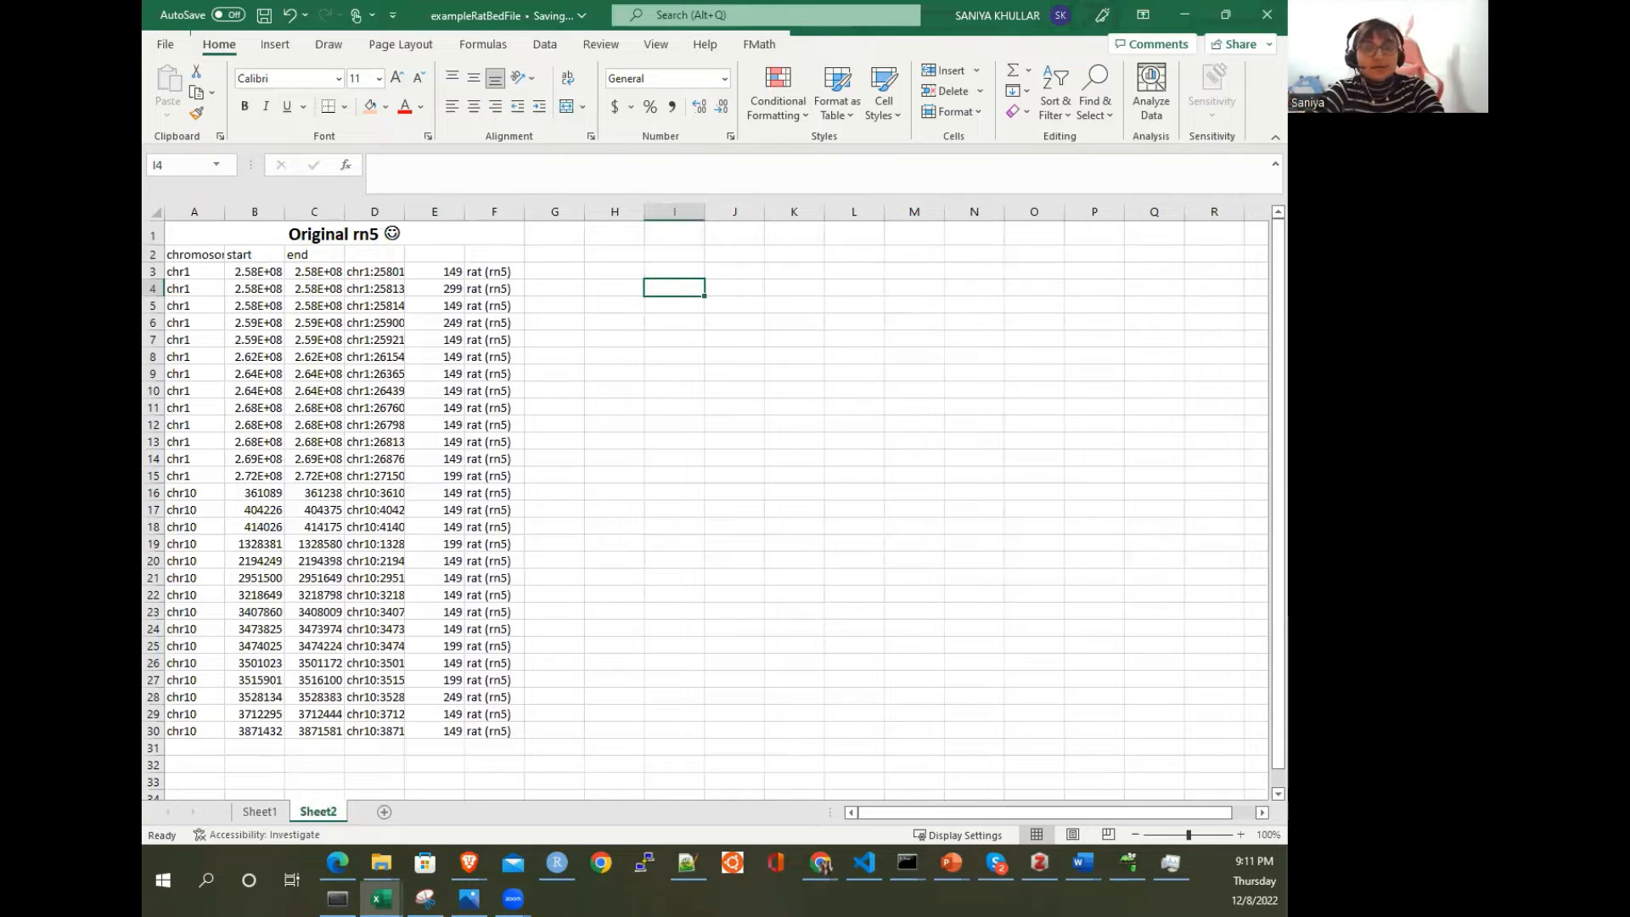
Step: Switch to Notepad++ and select all the converted regions in the .bed file, returning to the Excel workbook
{"action": "key", "text": "alt+Tab"}
{"action": "left_click_drag", "start_coordinate": [800, 334], "coordinate": [238, 184]}
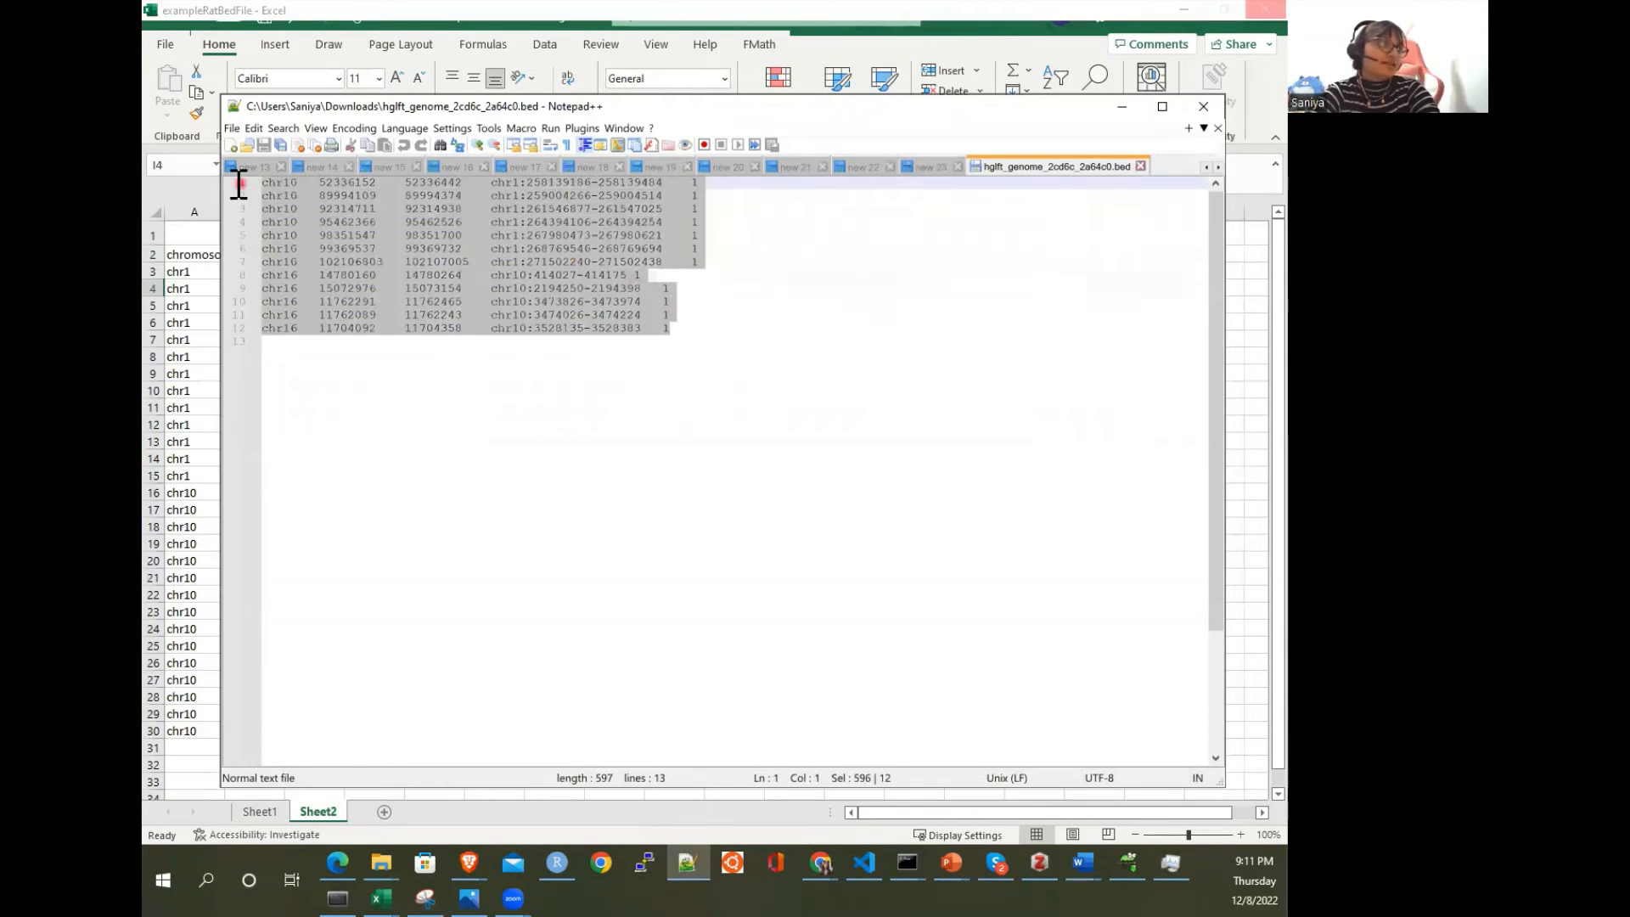
{"action": "left_click", "coordinate": [176, 319]}
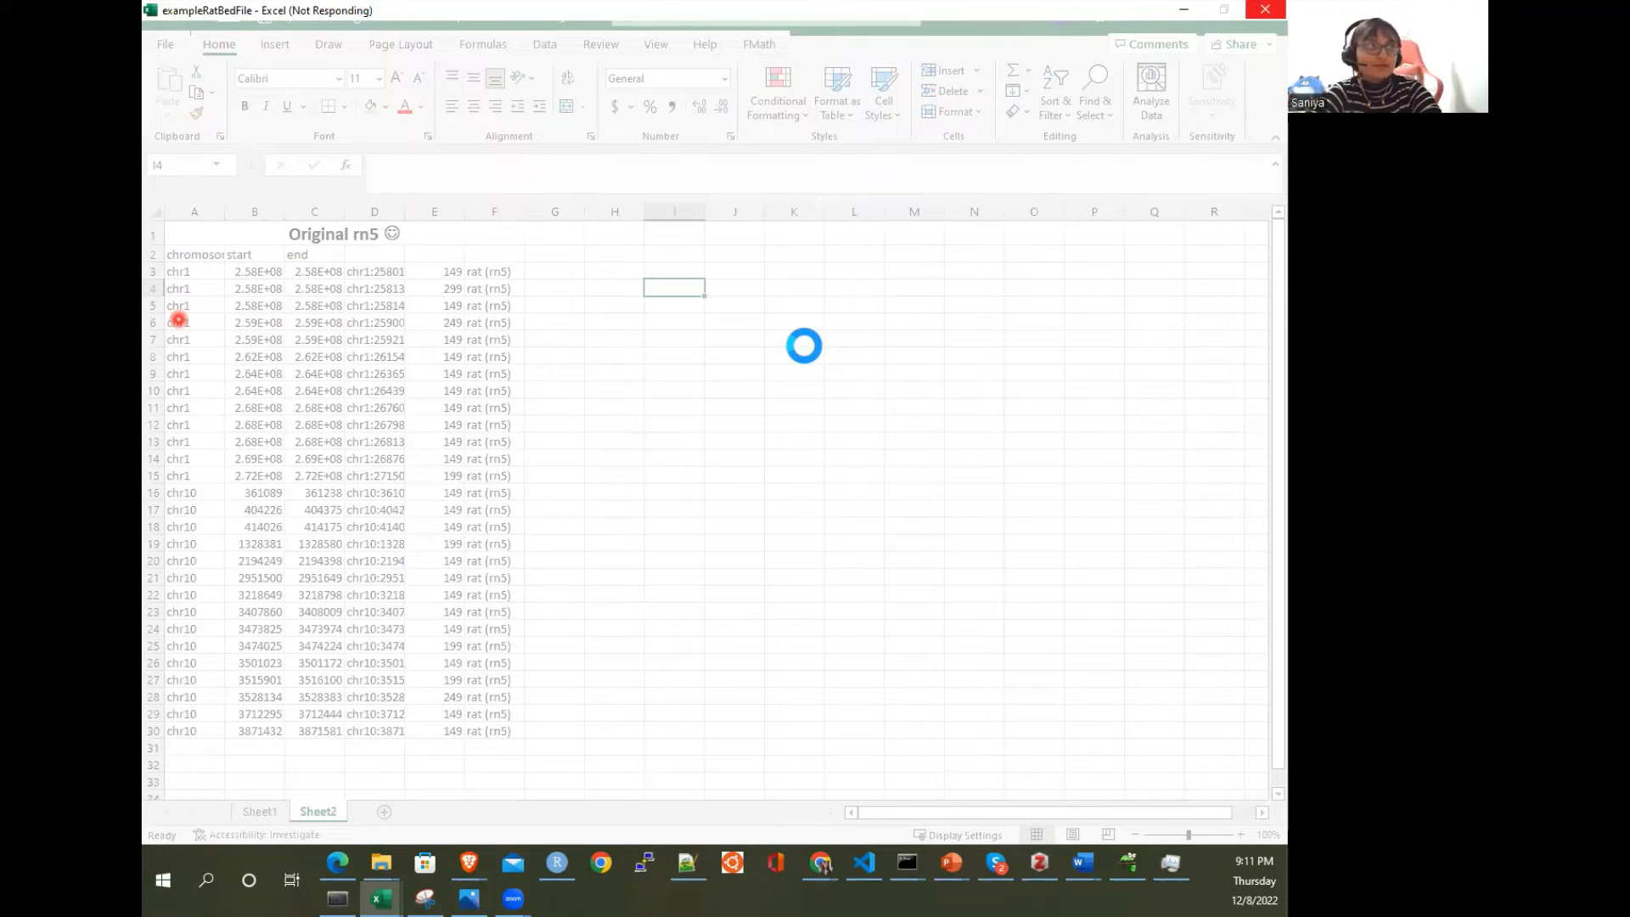
Step: Fit the widths of columns D and A in Sheet2 to their contents
{"action": "left_click", "coordinate": [562, 276]}
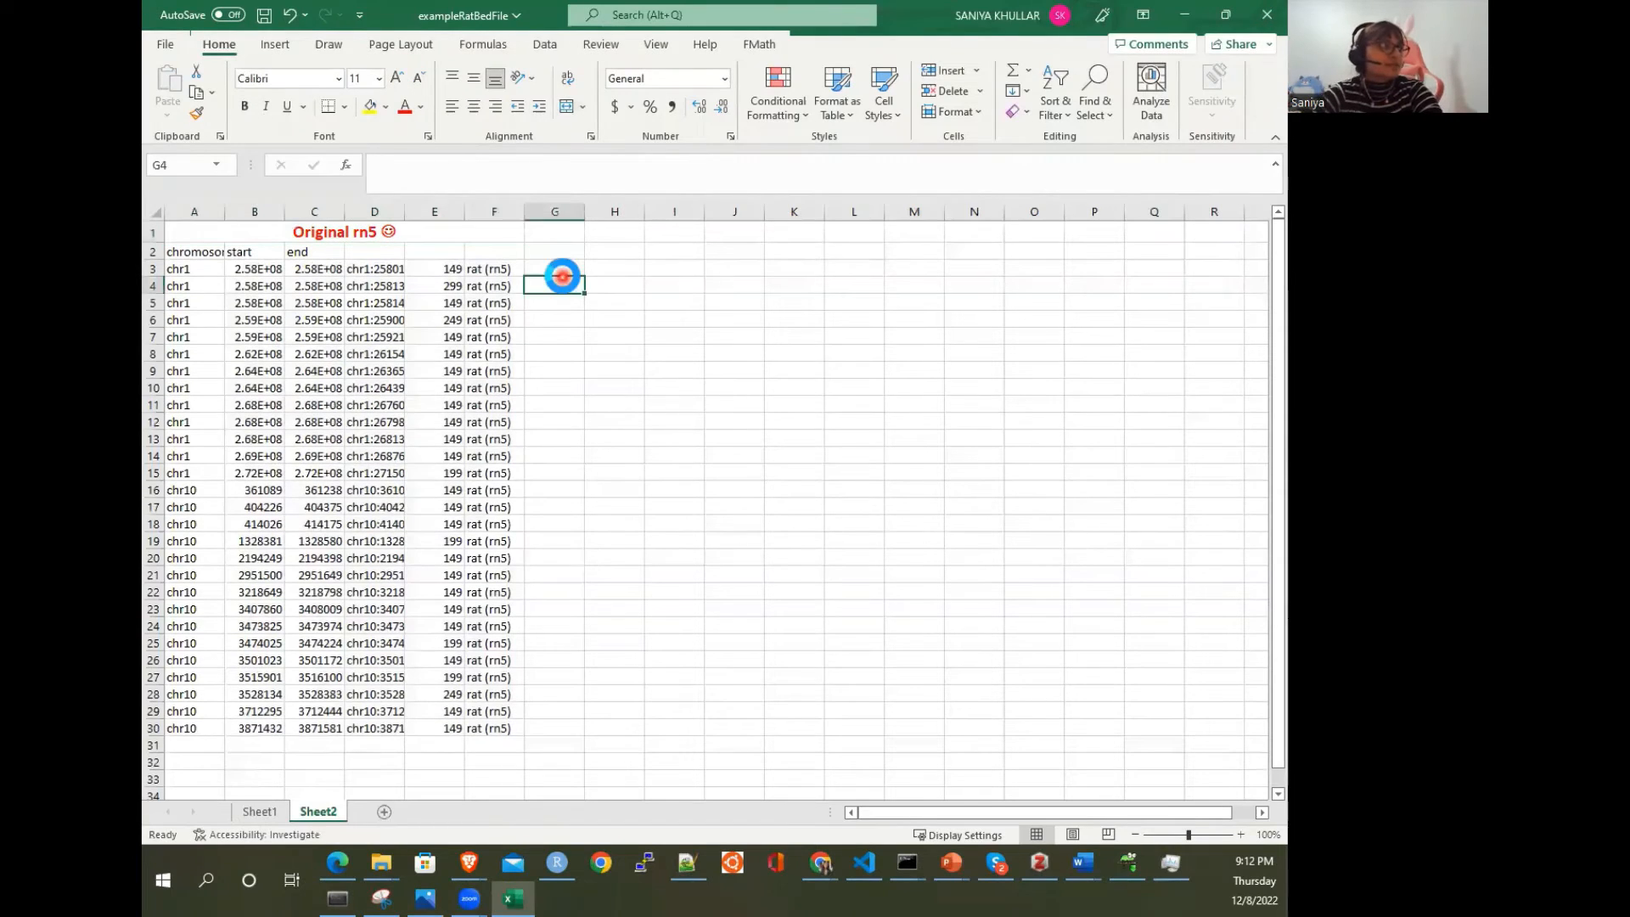
{"action": "double_click", "coordinate": [405, 211]}
{"action": "left_click", "coordinate": [815, 289]}
{"action": "left_click", "coordinate": [811, 251]}
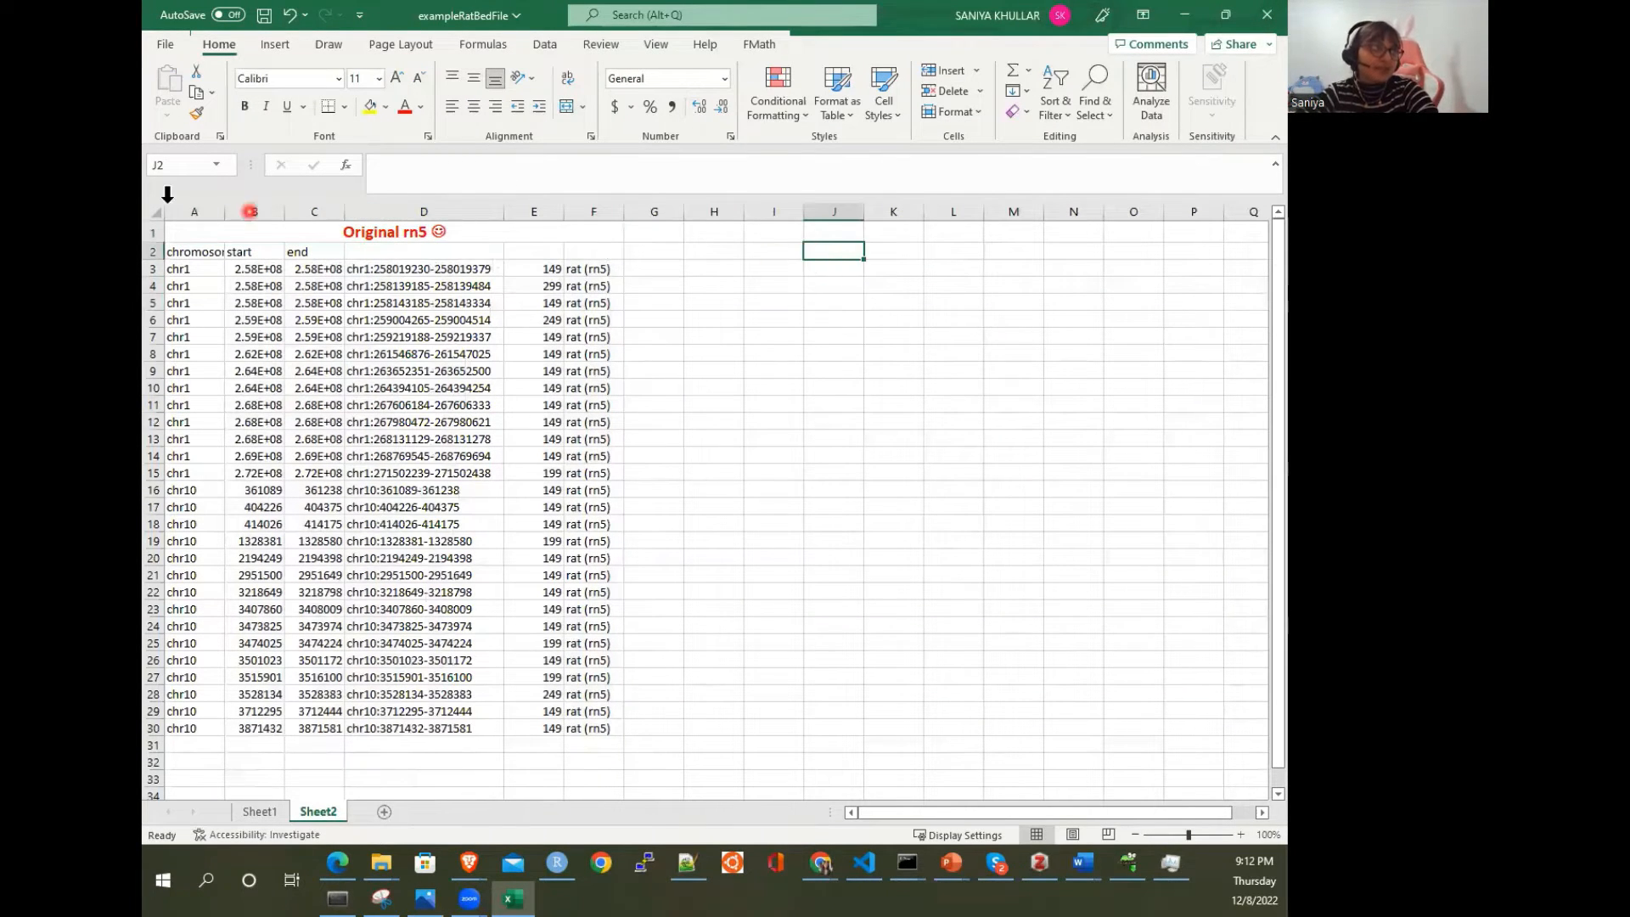
{"action": "double_click", "coordinate": [225, 211]}
{"action": "left_click", "coordinate": [864, 252]}
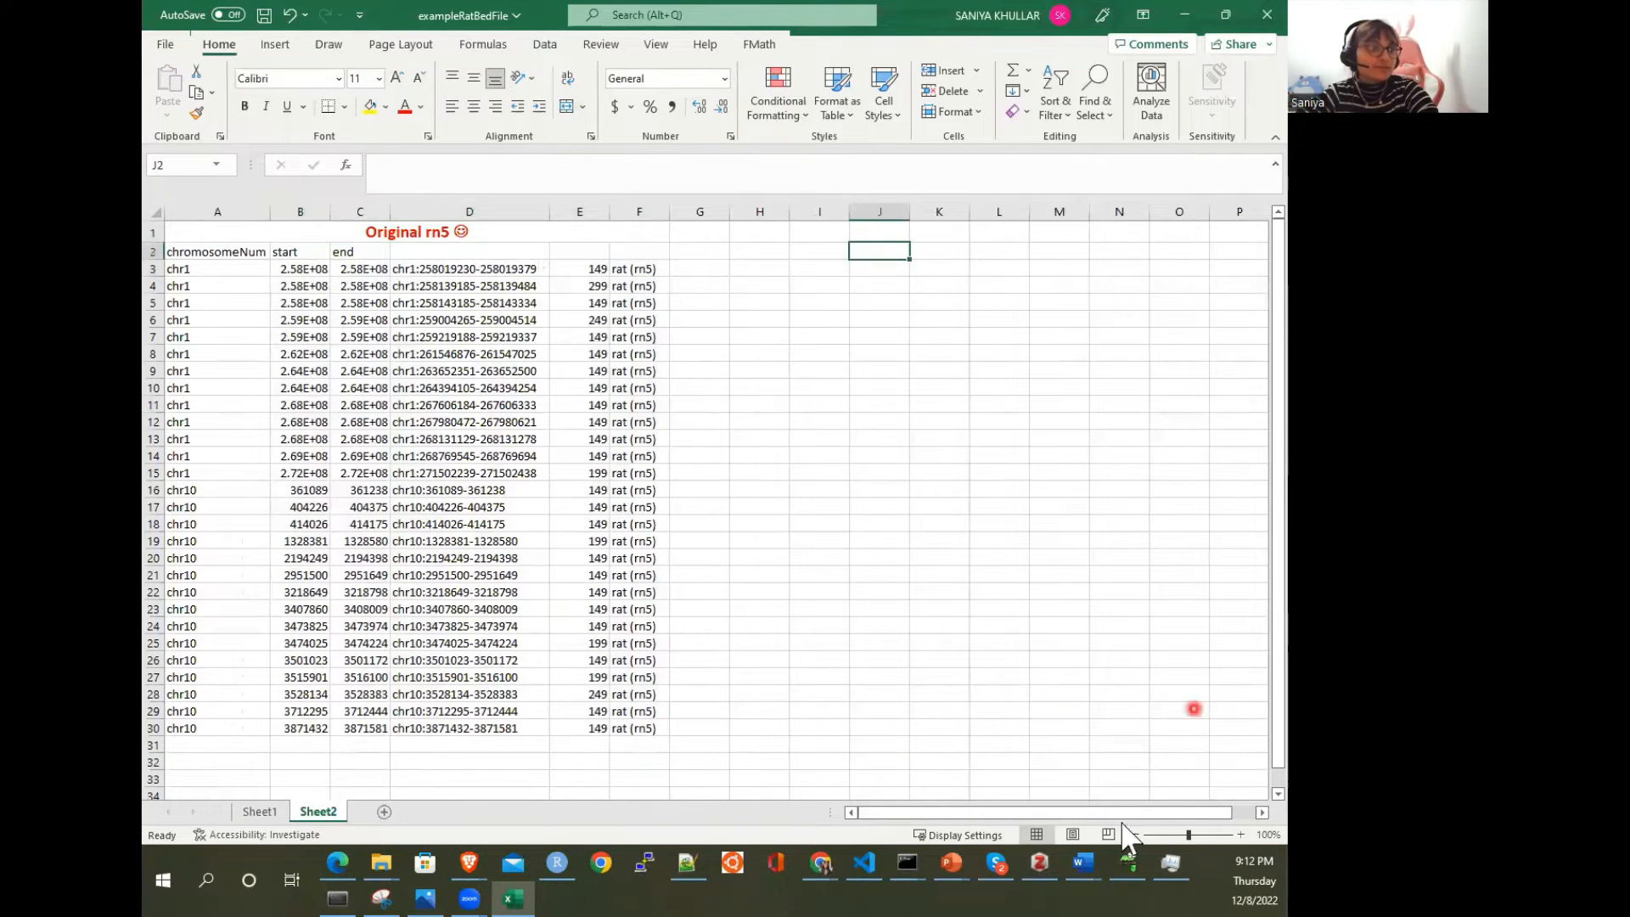
Step: Copy all the converted regions from the .bed file in Notepad++ and paste them into Sheet2 of the Excel workbook, starting at J3
{"action": "left_click", "coordinate": [686, 859]}
{"action": "left_click_drag", "start_coordinate": [713, 344], "coordinate": [208, 100]}
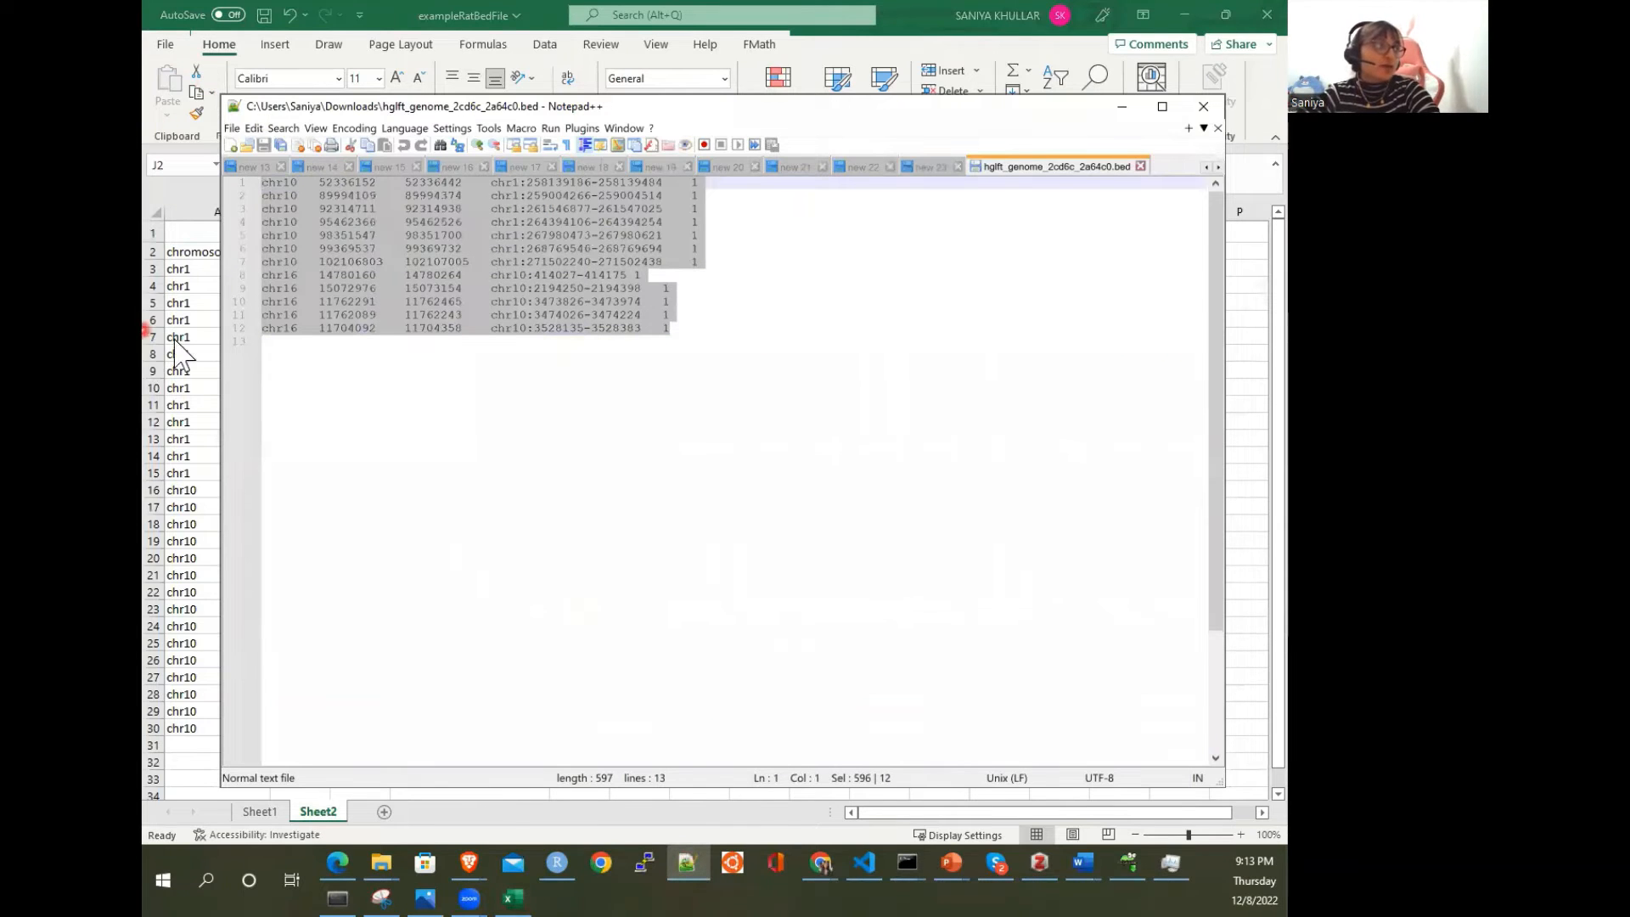
{"action": "key", "text": "alt+Tab"}
{"action": "left_click", "coordinate": [886, 269]}
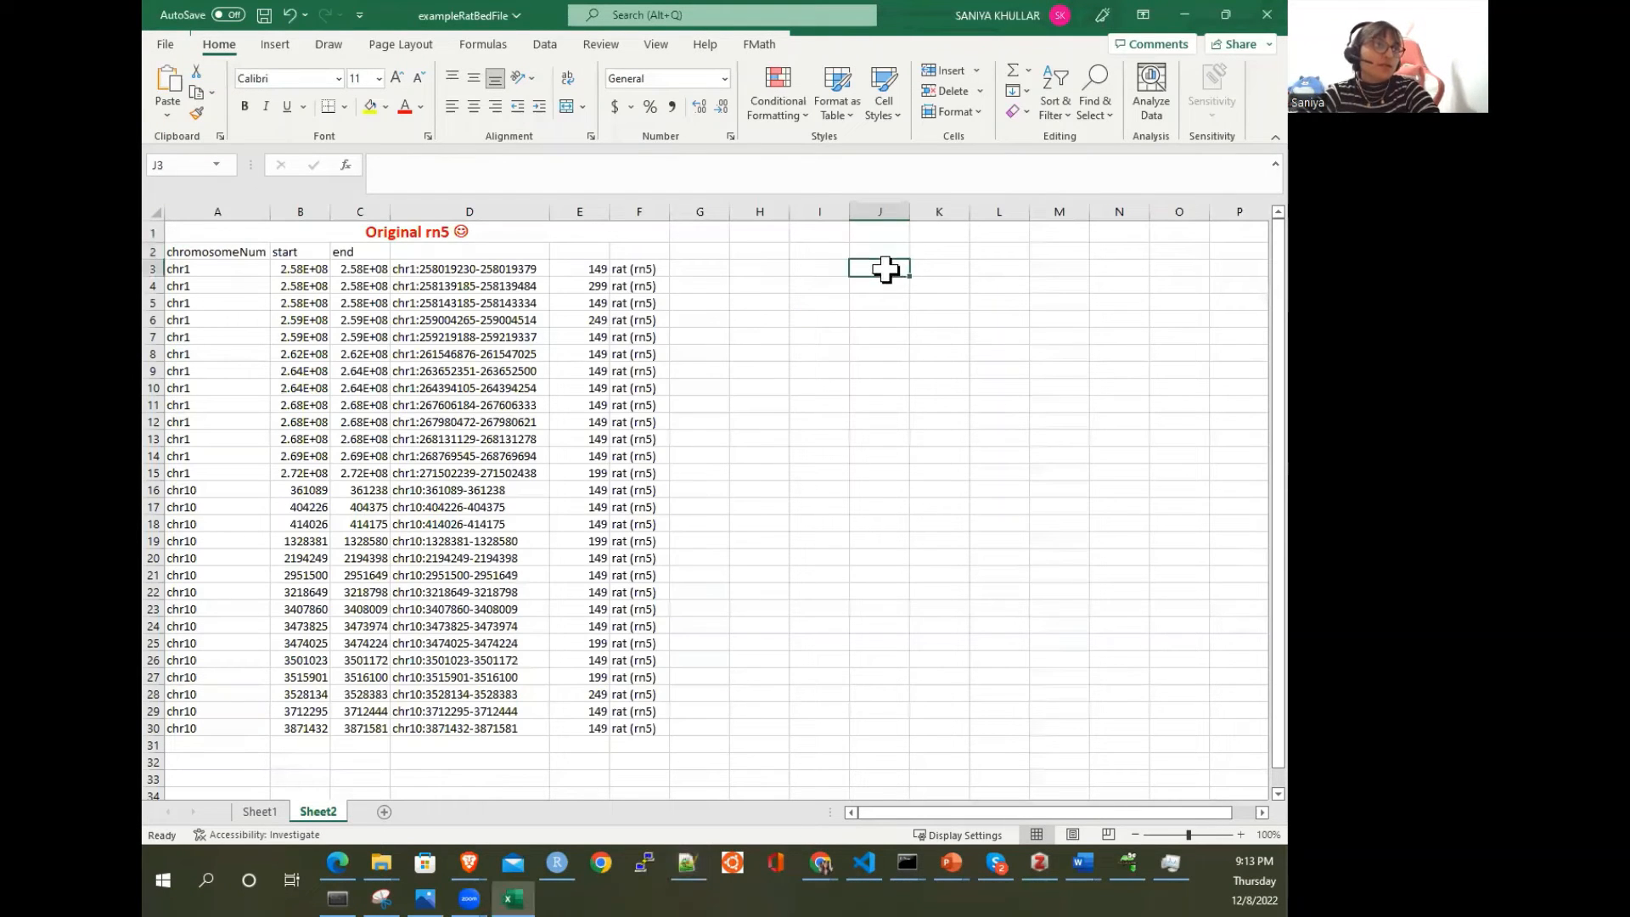
{"action": "key", "text": "ctrl+v"}
Step: Fit the width of column M, holding the original region positions of the pasted data, to its contents
{"action": "left_click", "coordinate": [1008, 268]}
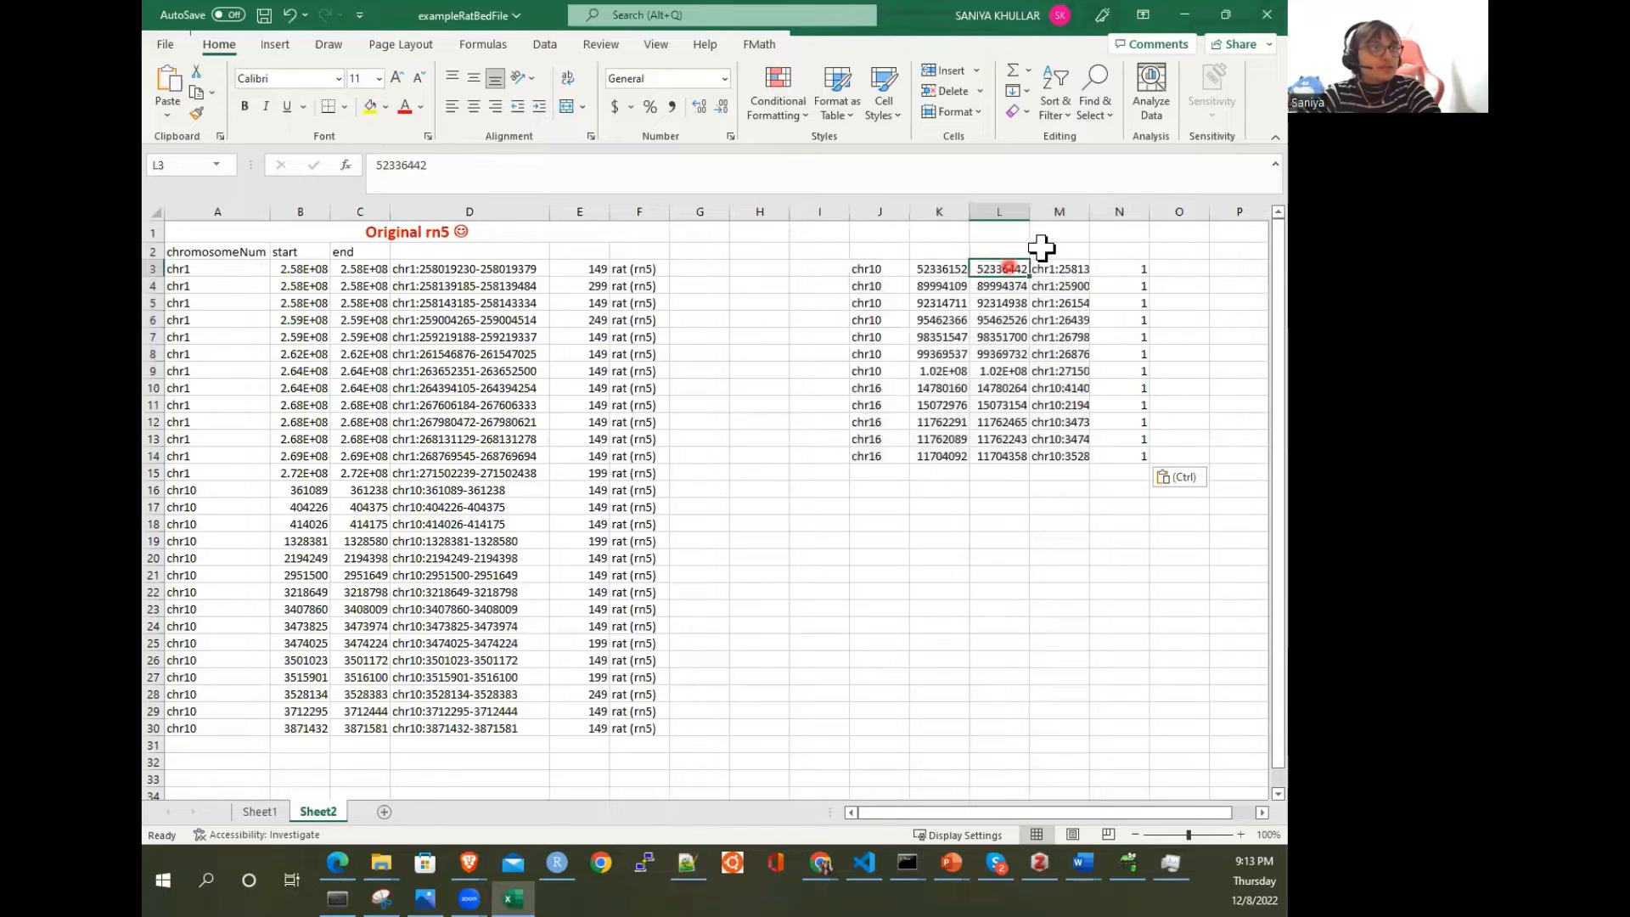
{"action": "double_click", "coordinate": [1088, 206]}
{"action": "left_click", "coordinate": [1104, 337]}
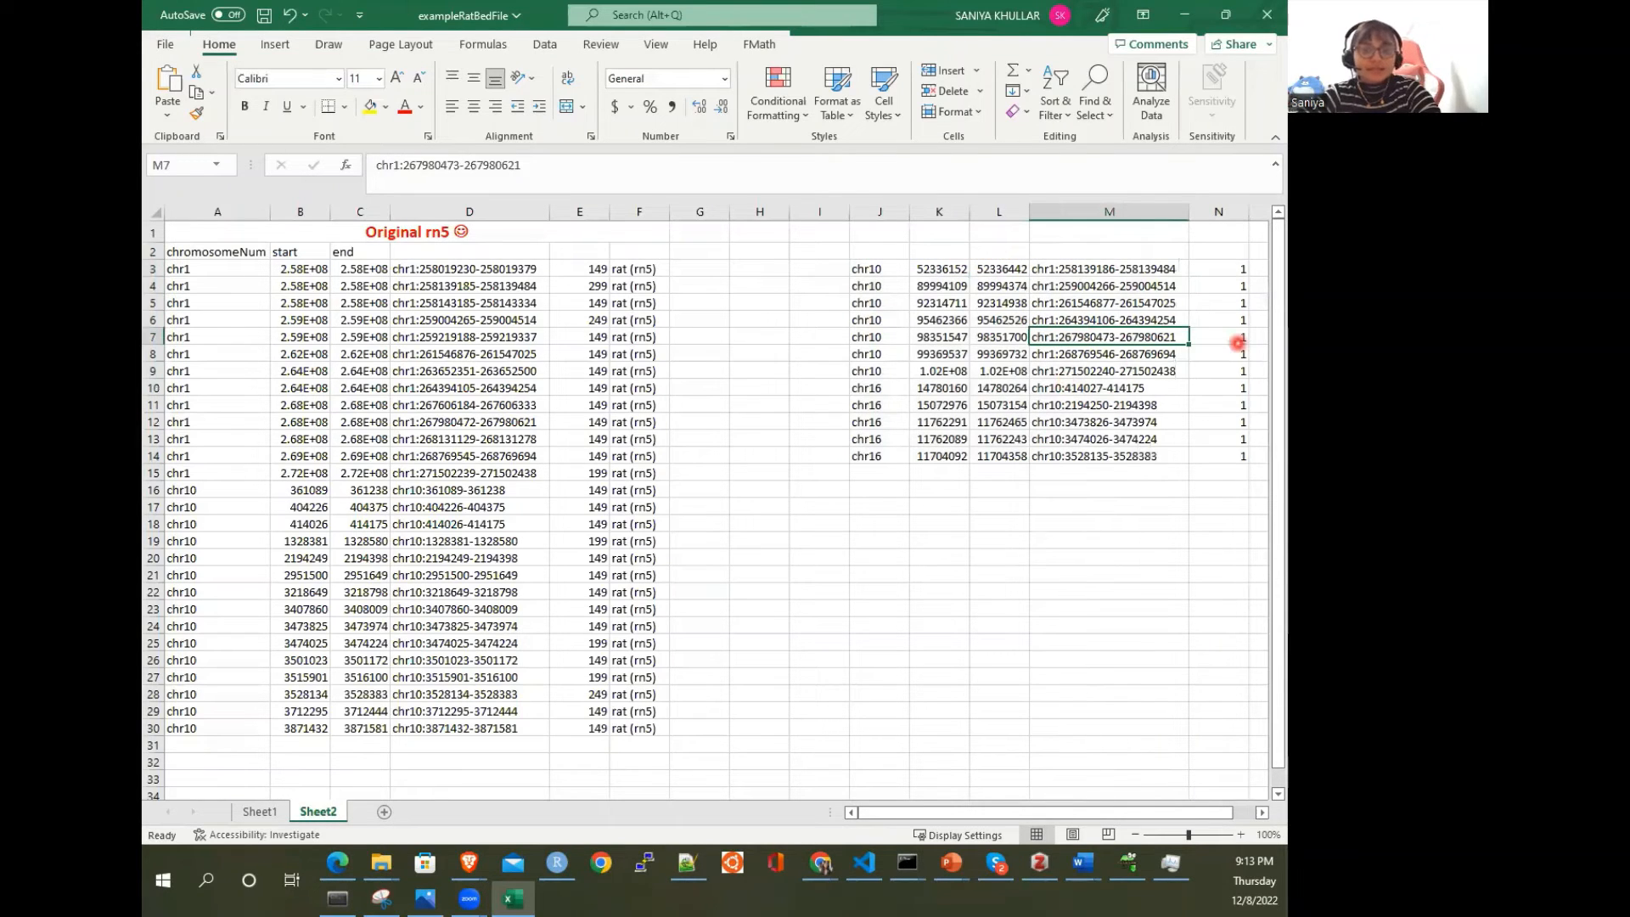
Step: Review the .bed file in Notepad++, then examine the first pasted region's converted chromosome and original rn5 position in Sheet2 in Excel
{"action": "key", "text": "alt+Tab"}
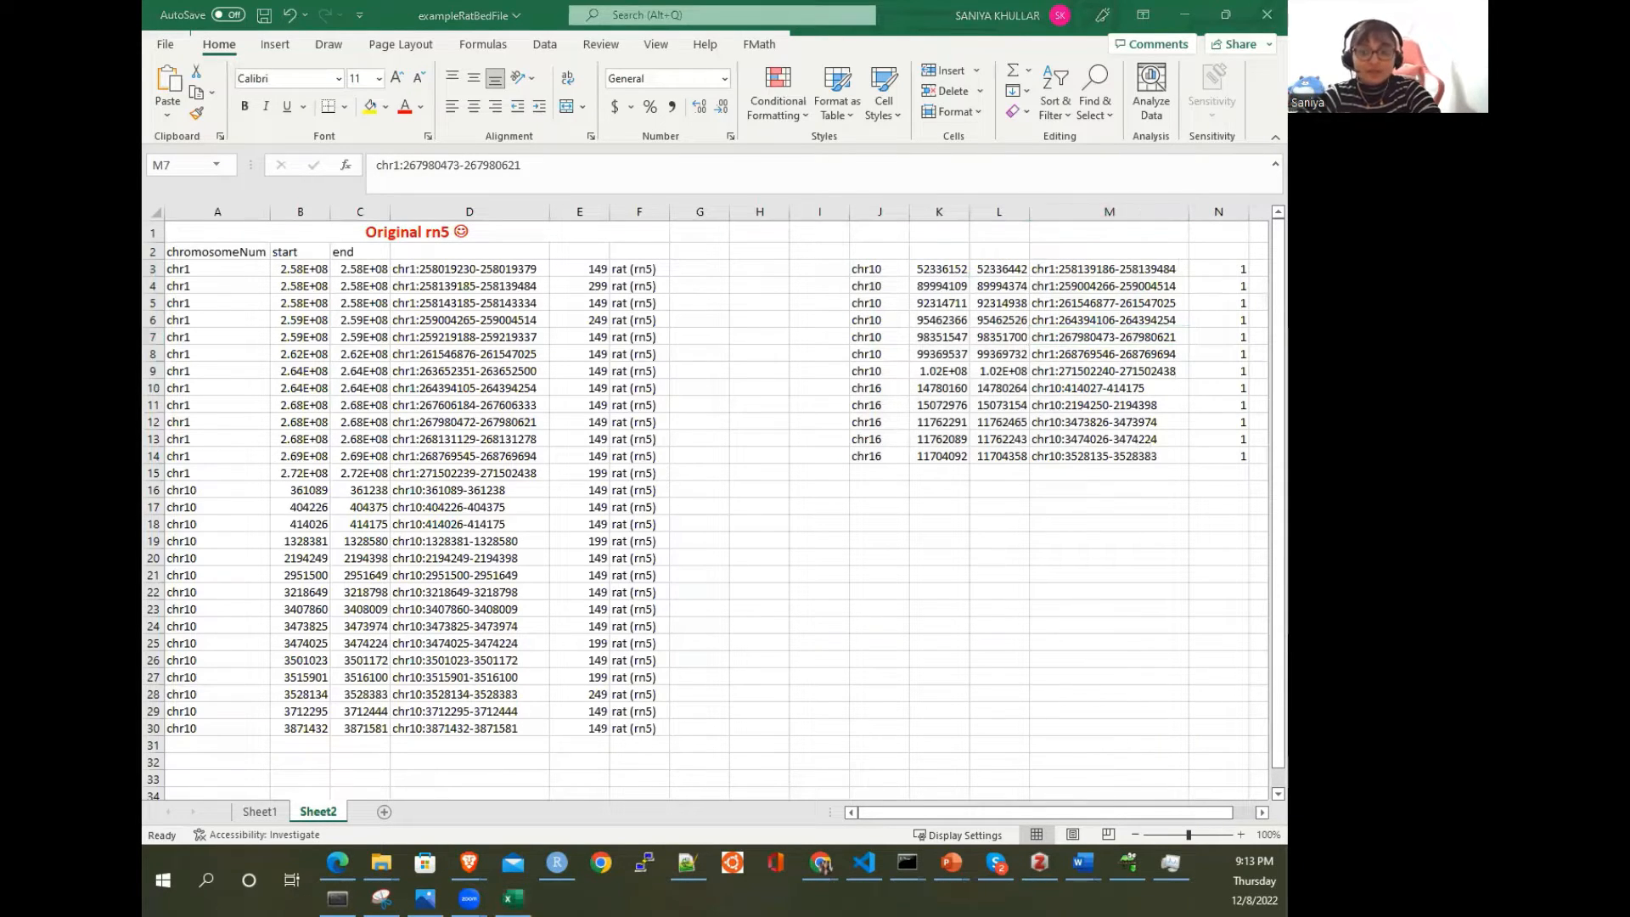
{"action": "key", "text": "alt+Tab"}
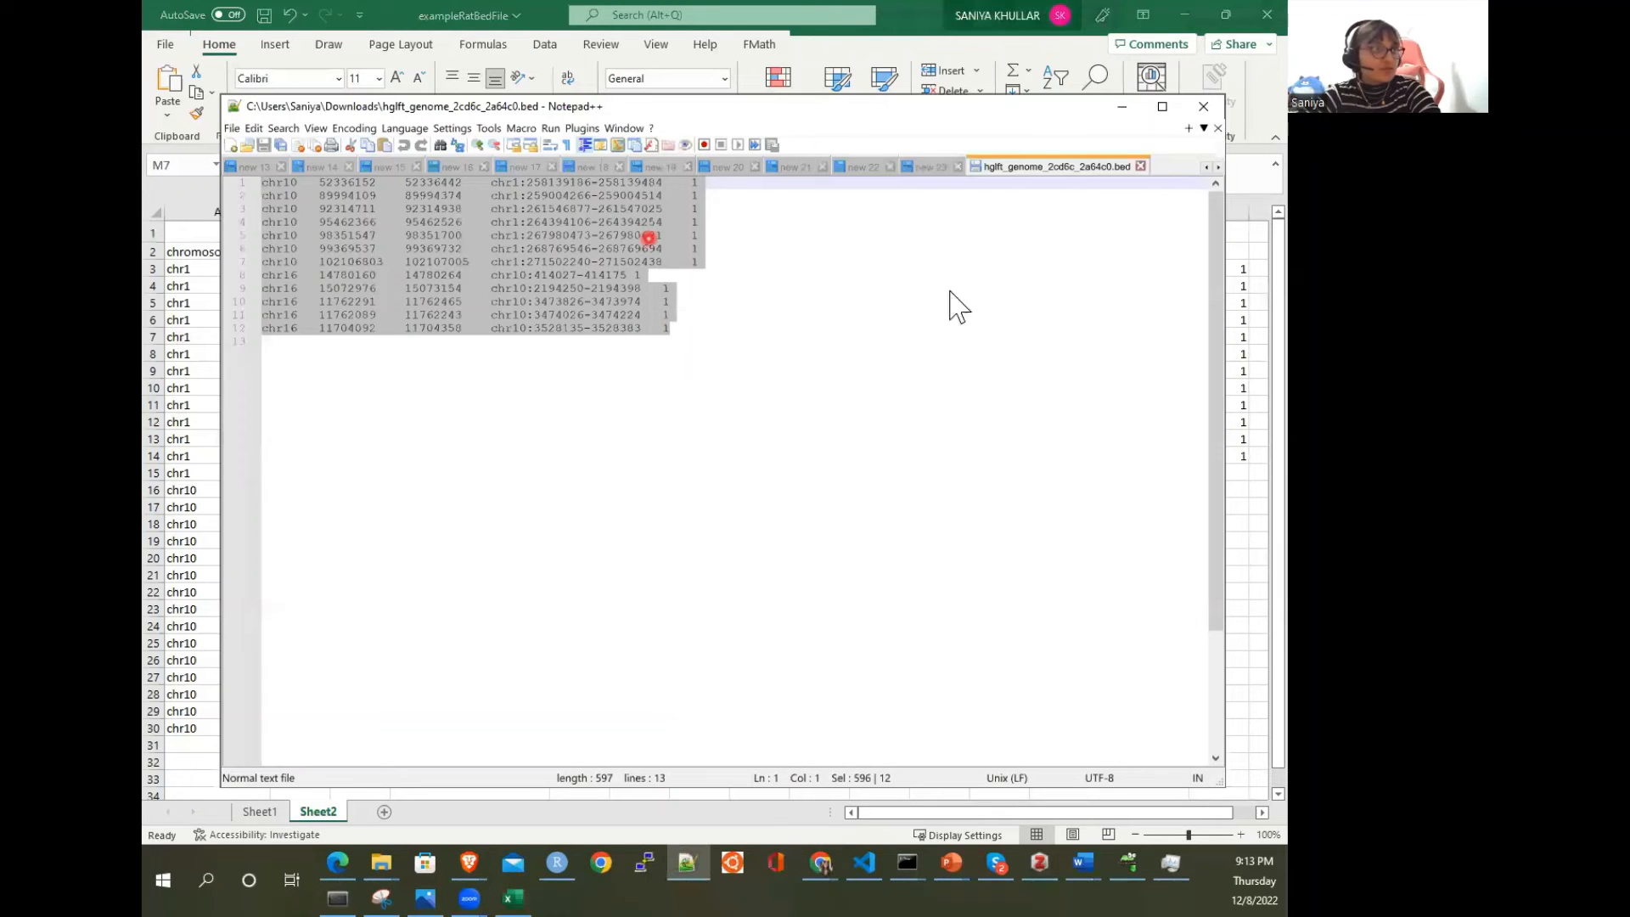
{"action": "left_click", "coordinate": [1027, 250]}
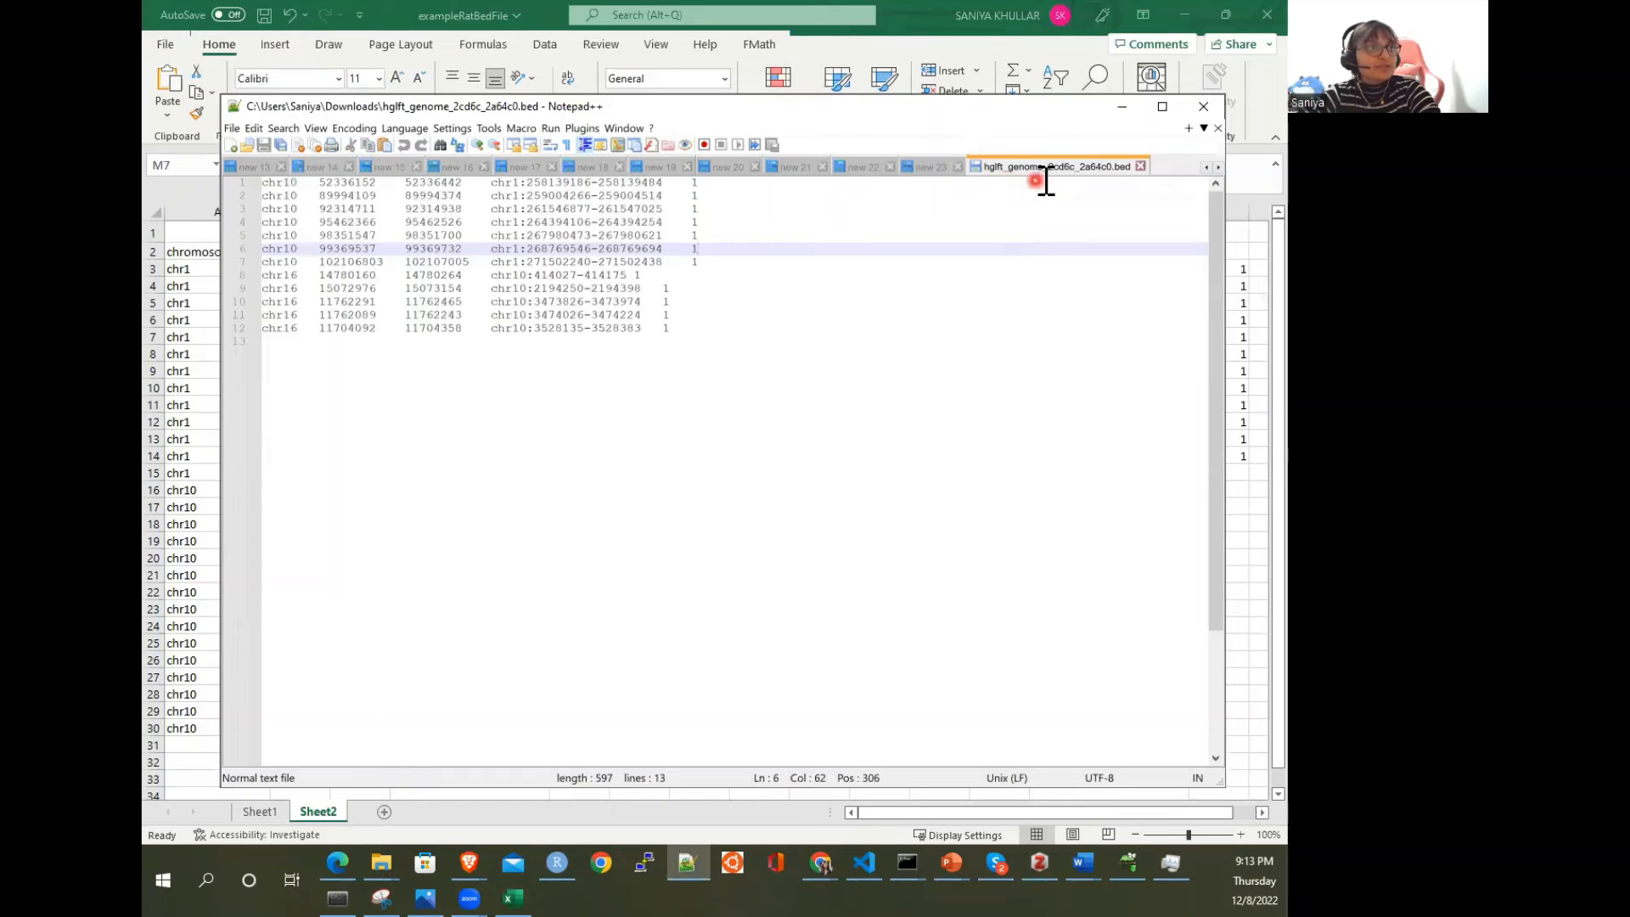
{"action": "left_click", "coordinate": [922, 22]}
{"action": "left_click", "coordinate": [872, 264]}
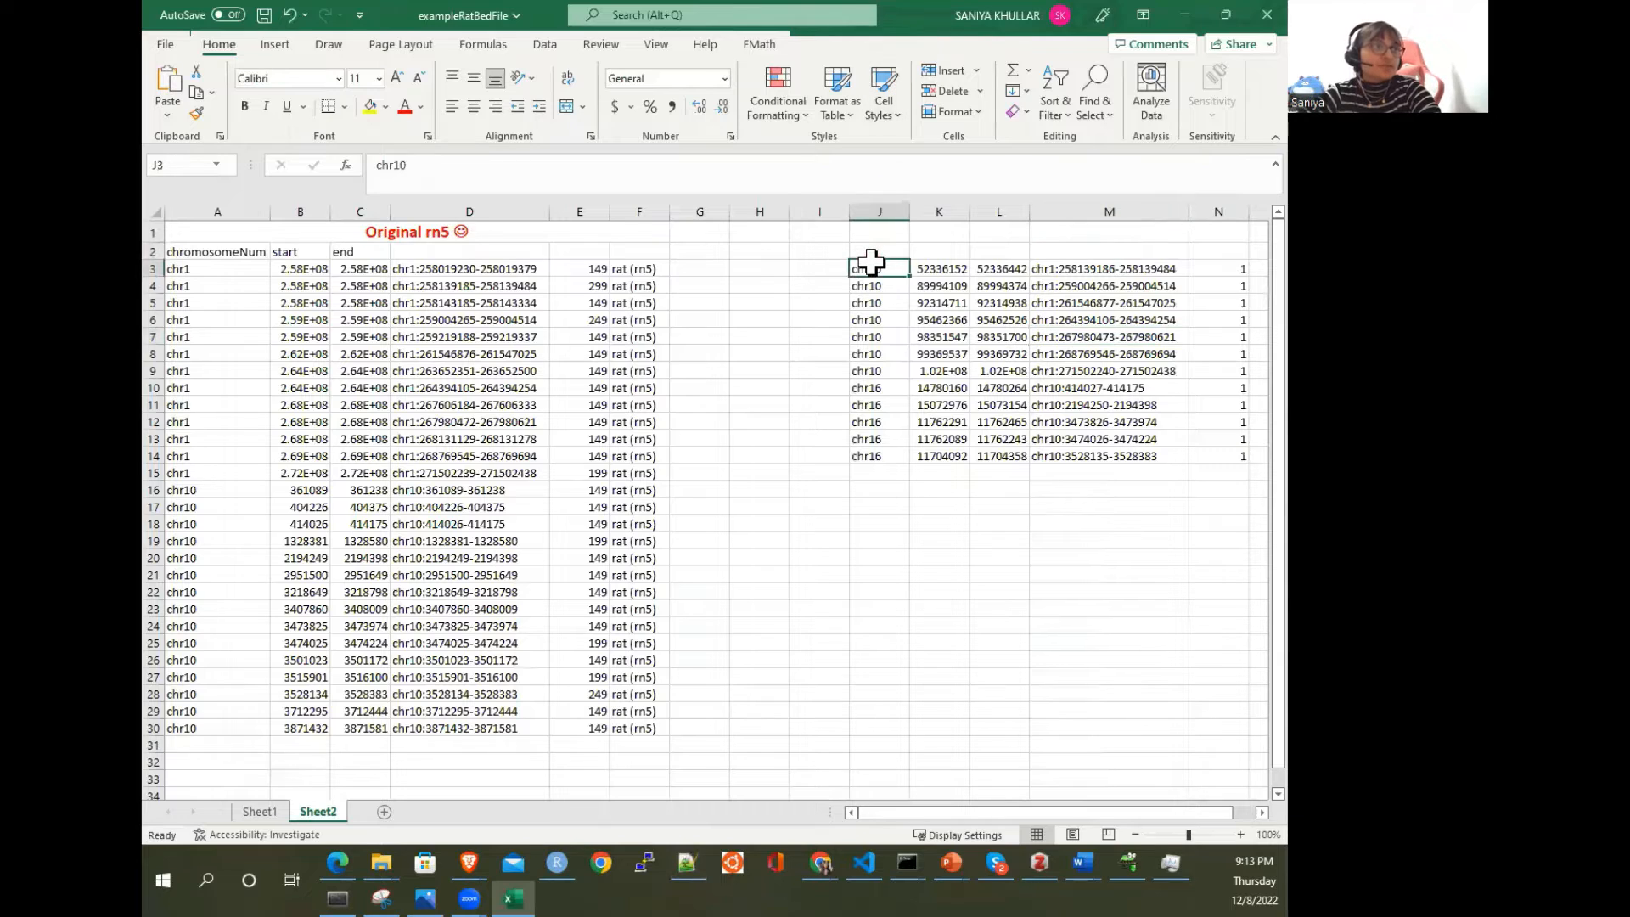
{"action": "left_click", "coordinate": [1040, 270]}
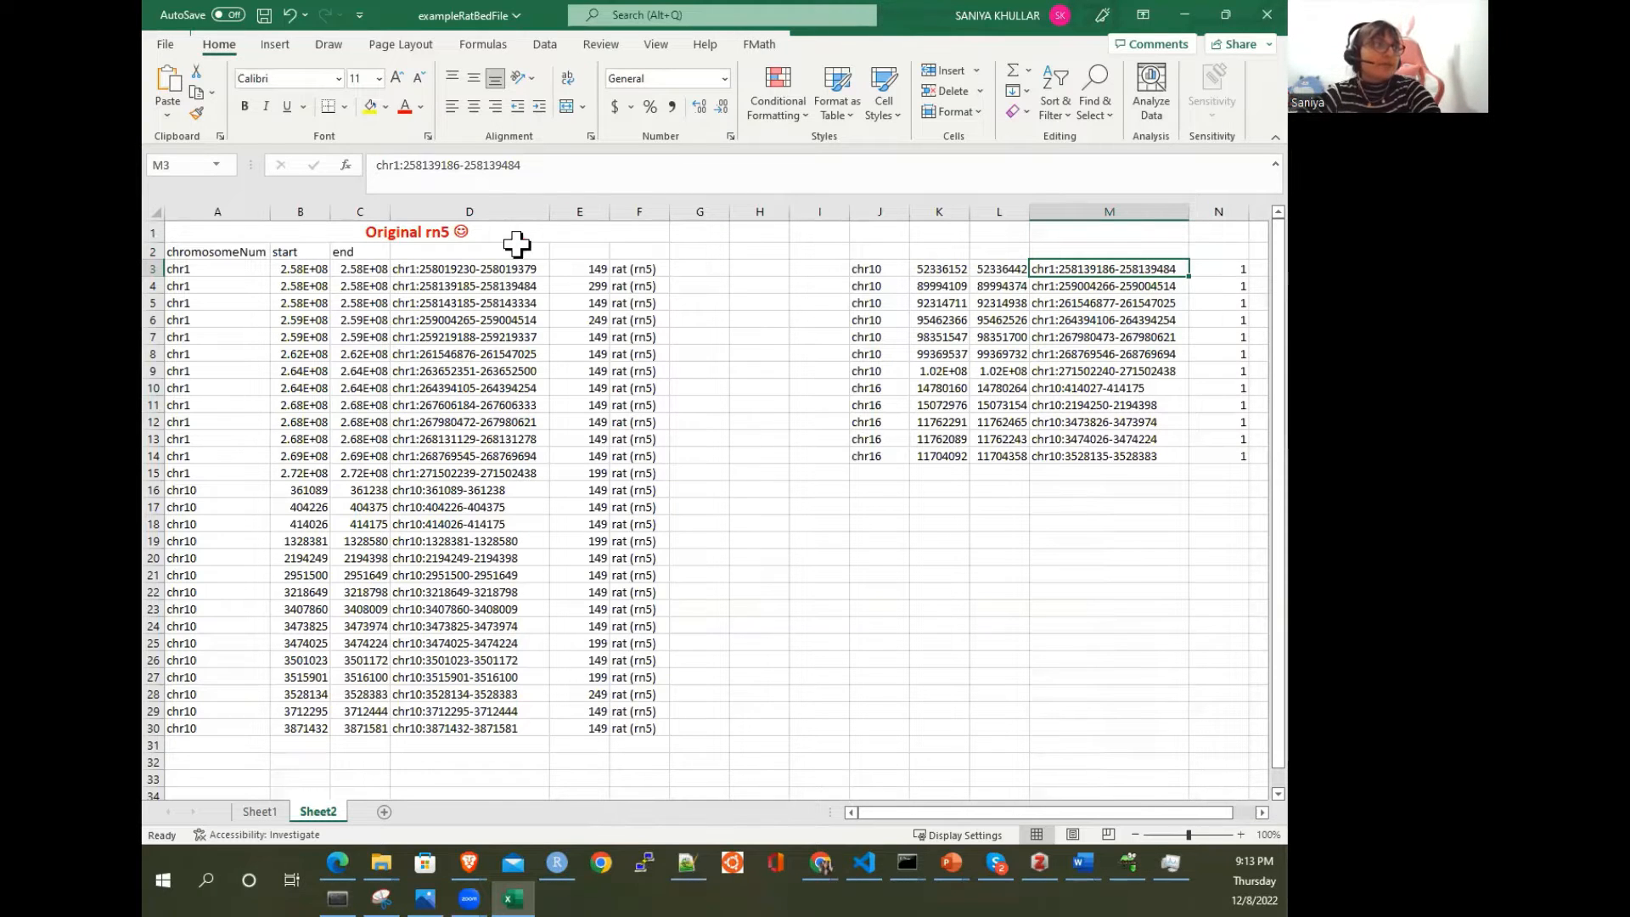
Step: Fill the matching coordinate cells M3 and D4 with the same light green colour
{"action": "left_click", "coordinate": [389, 107]}
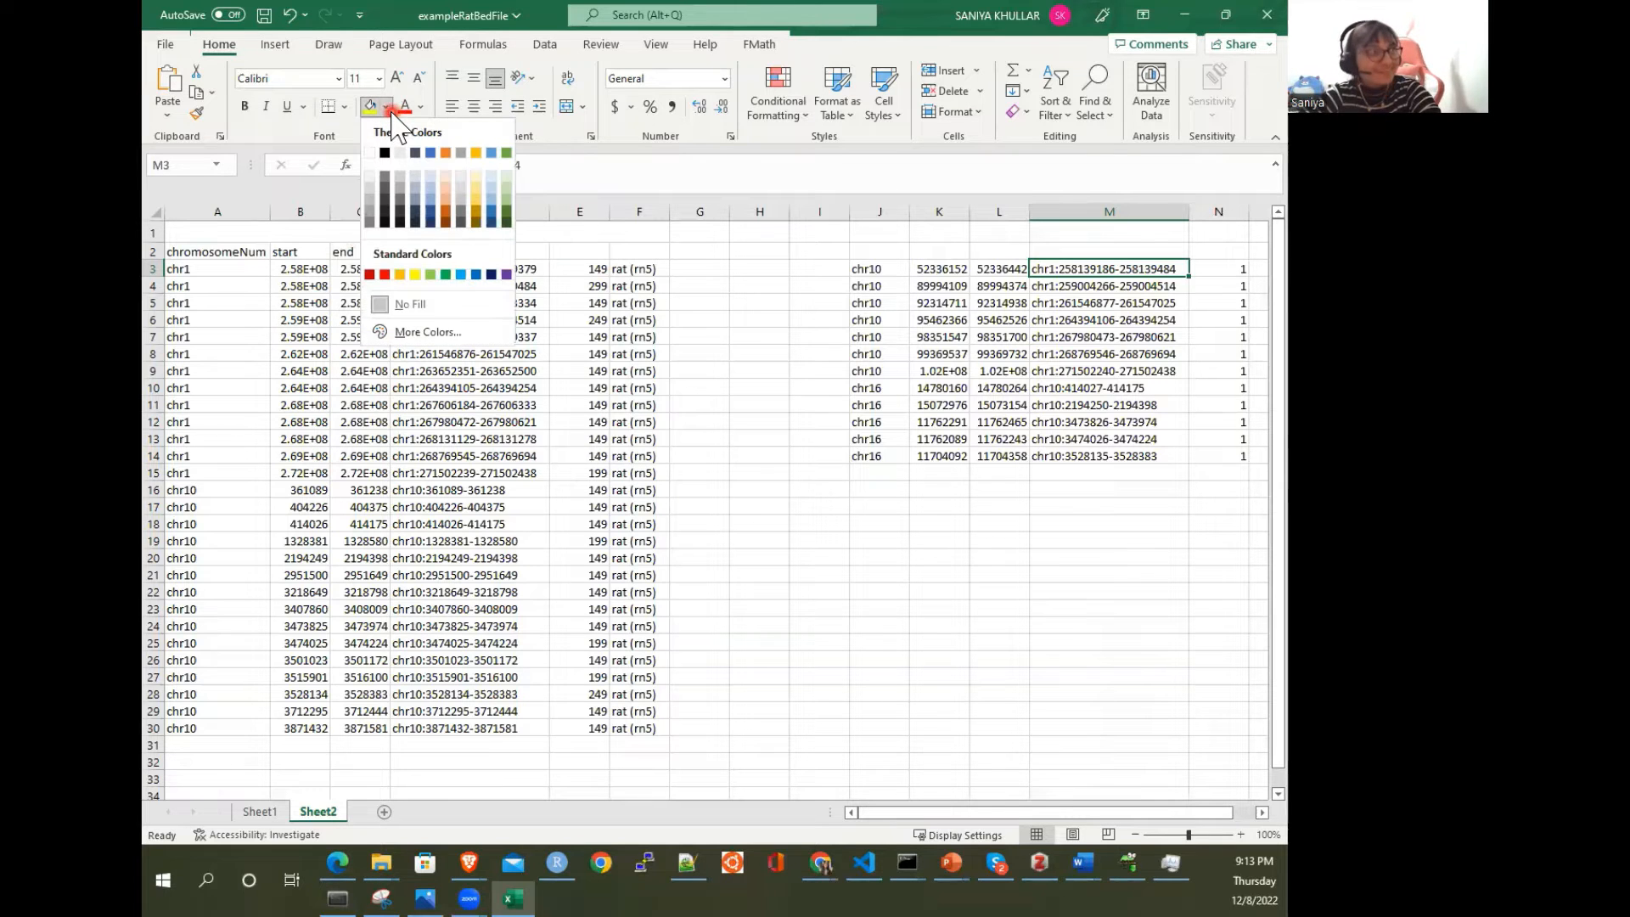
{"action": "left_click", "coordinate": [508, 187]}
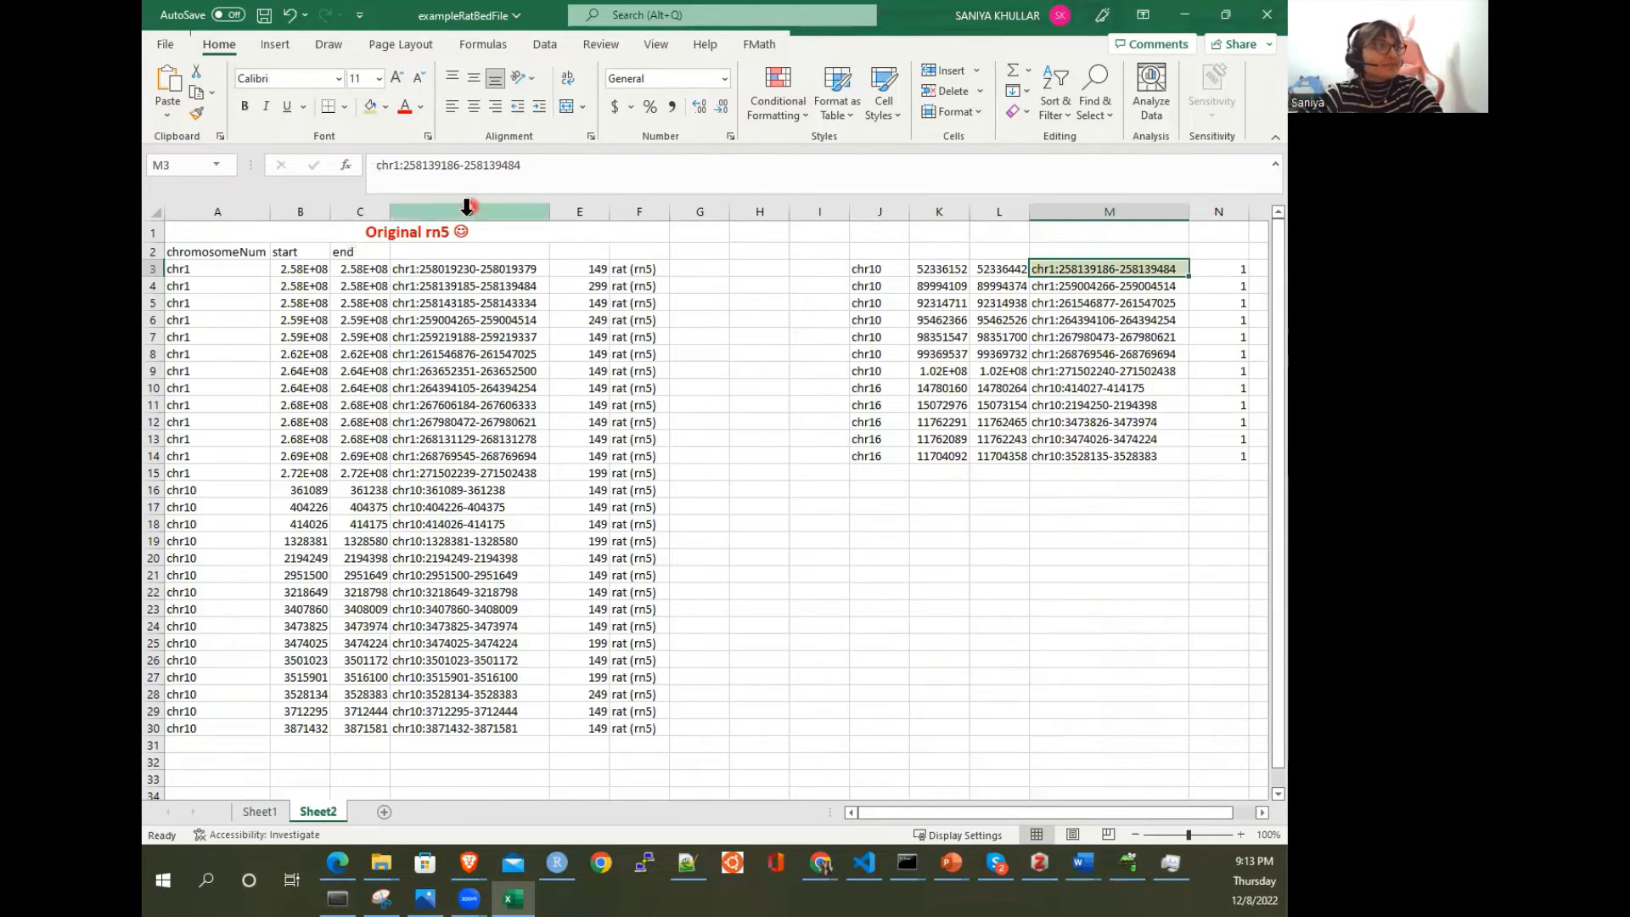
{"action": "left_click", "coordinate": [484, 285]}
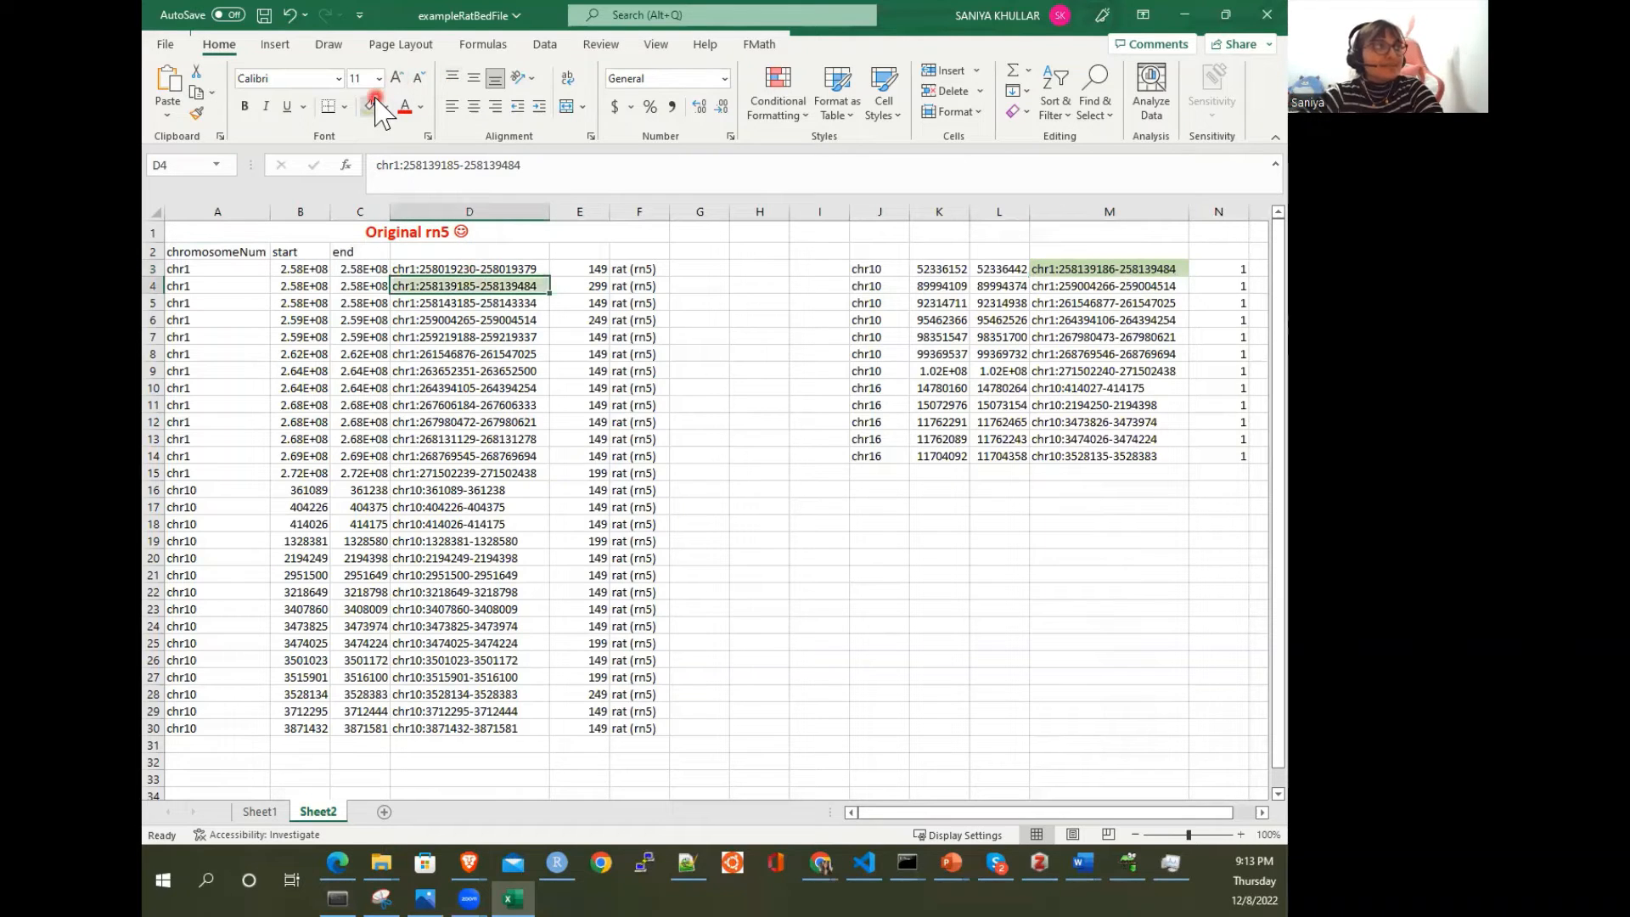
{"action": "left_click", "coordinate": [764, 386]}
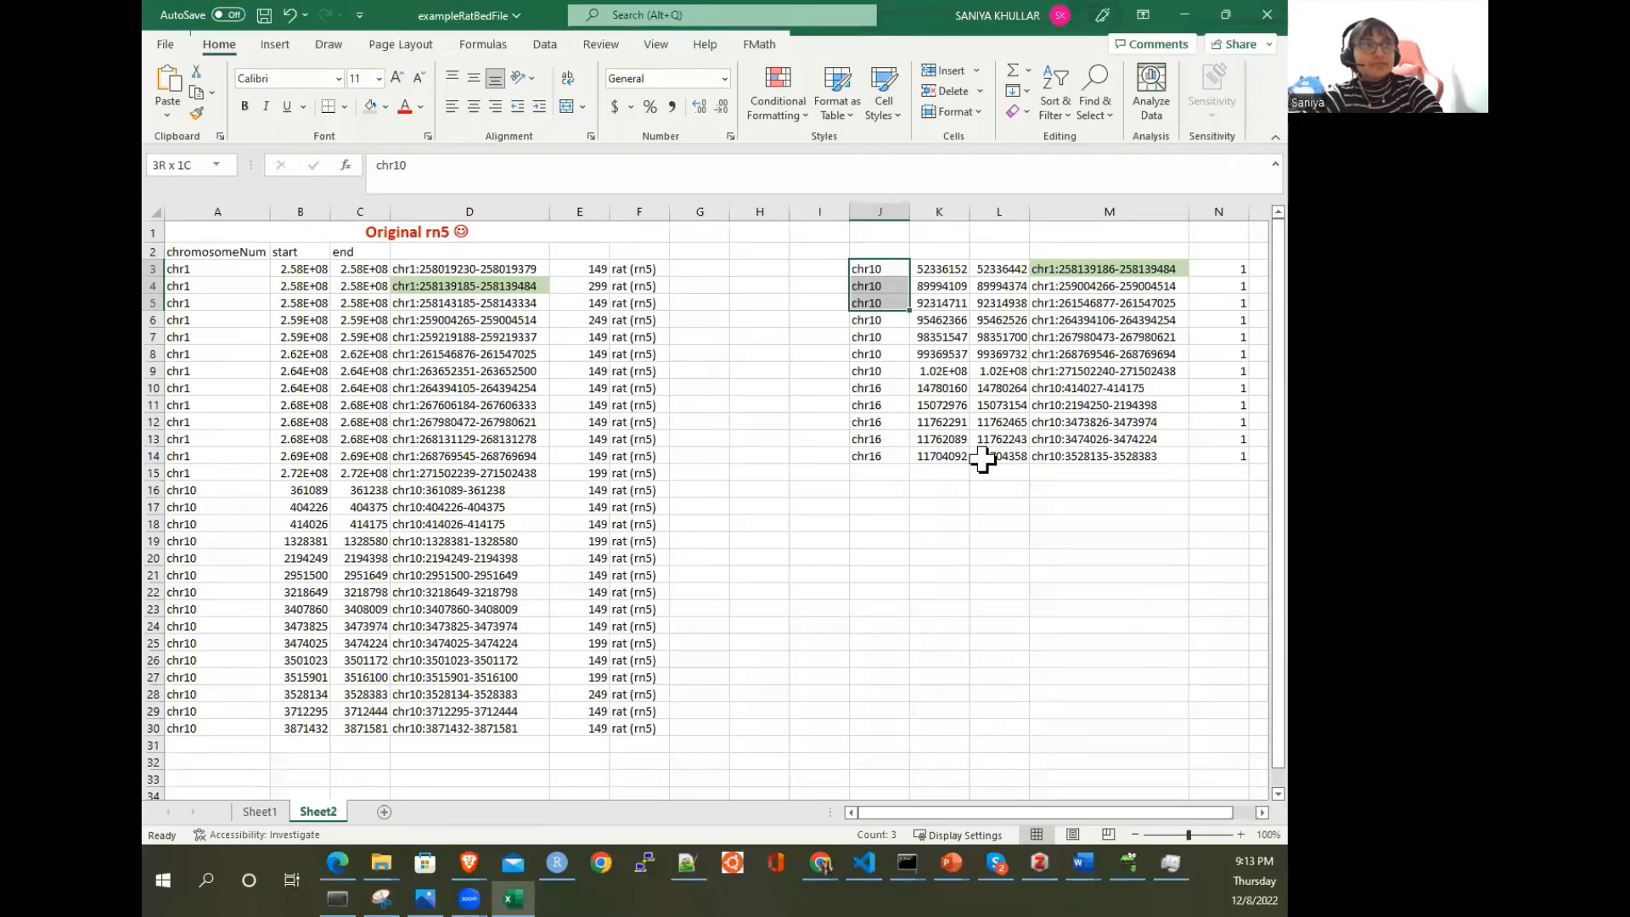
Step: Examine the converted coordinates in J3:L14 alongside their source regions in column M
{"action": "left_click", "coordinate": [975, 455], "text": "shift"}
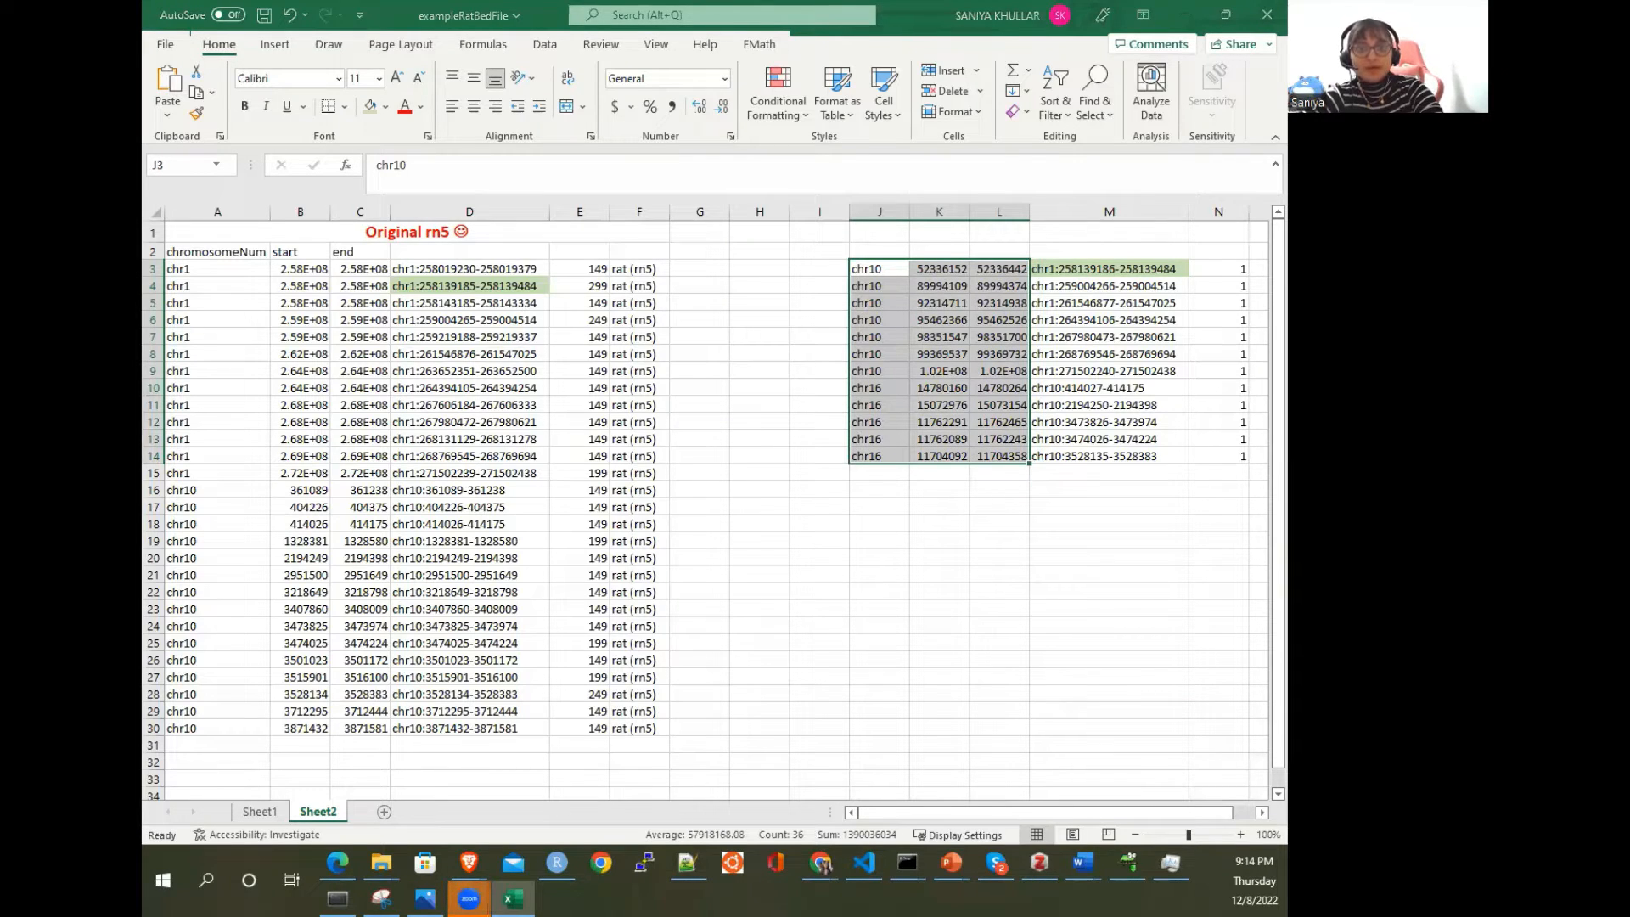
{"action": "left_click", "coordinate": [999, 507]}
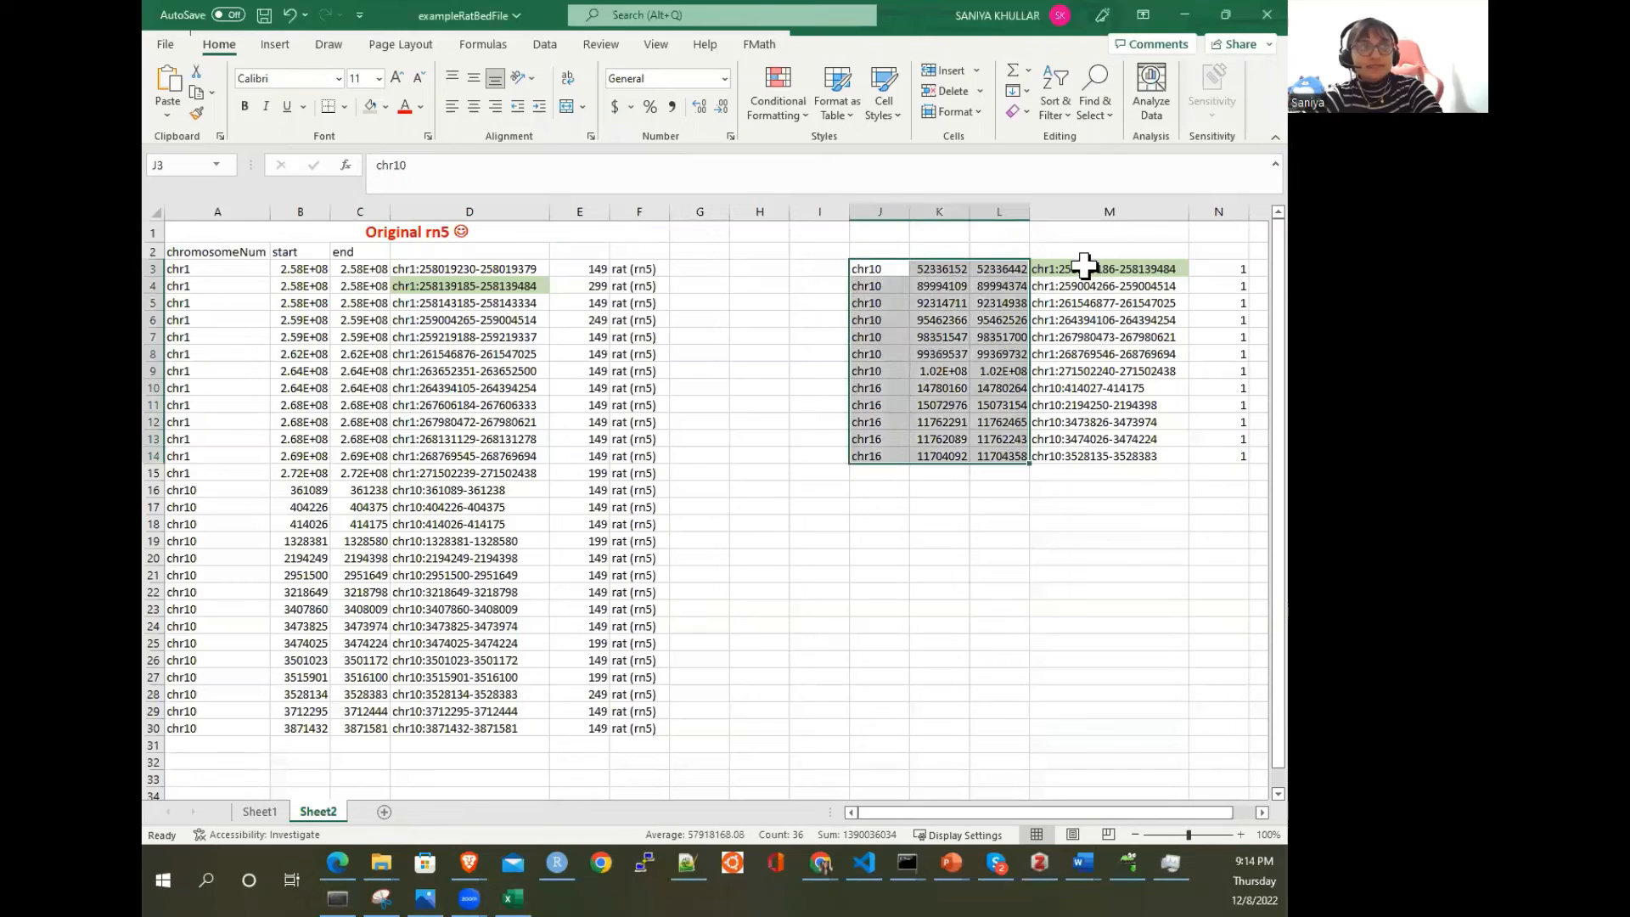
{"action": "key", "text": "F2"}
{"action": "left_click_drag", "start_coordinate": [1115, 268], "coordinate": [1104, 476]}
{"action": "left_click", "coordinate": [939, 489]}
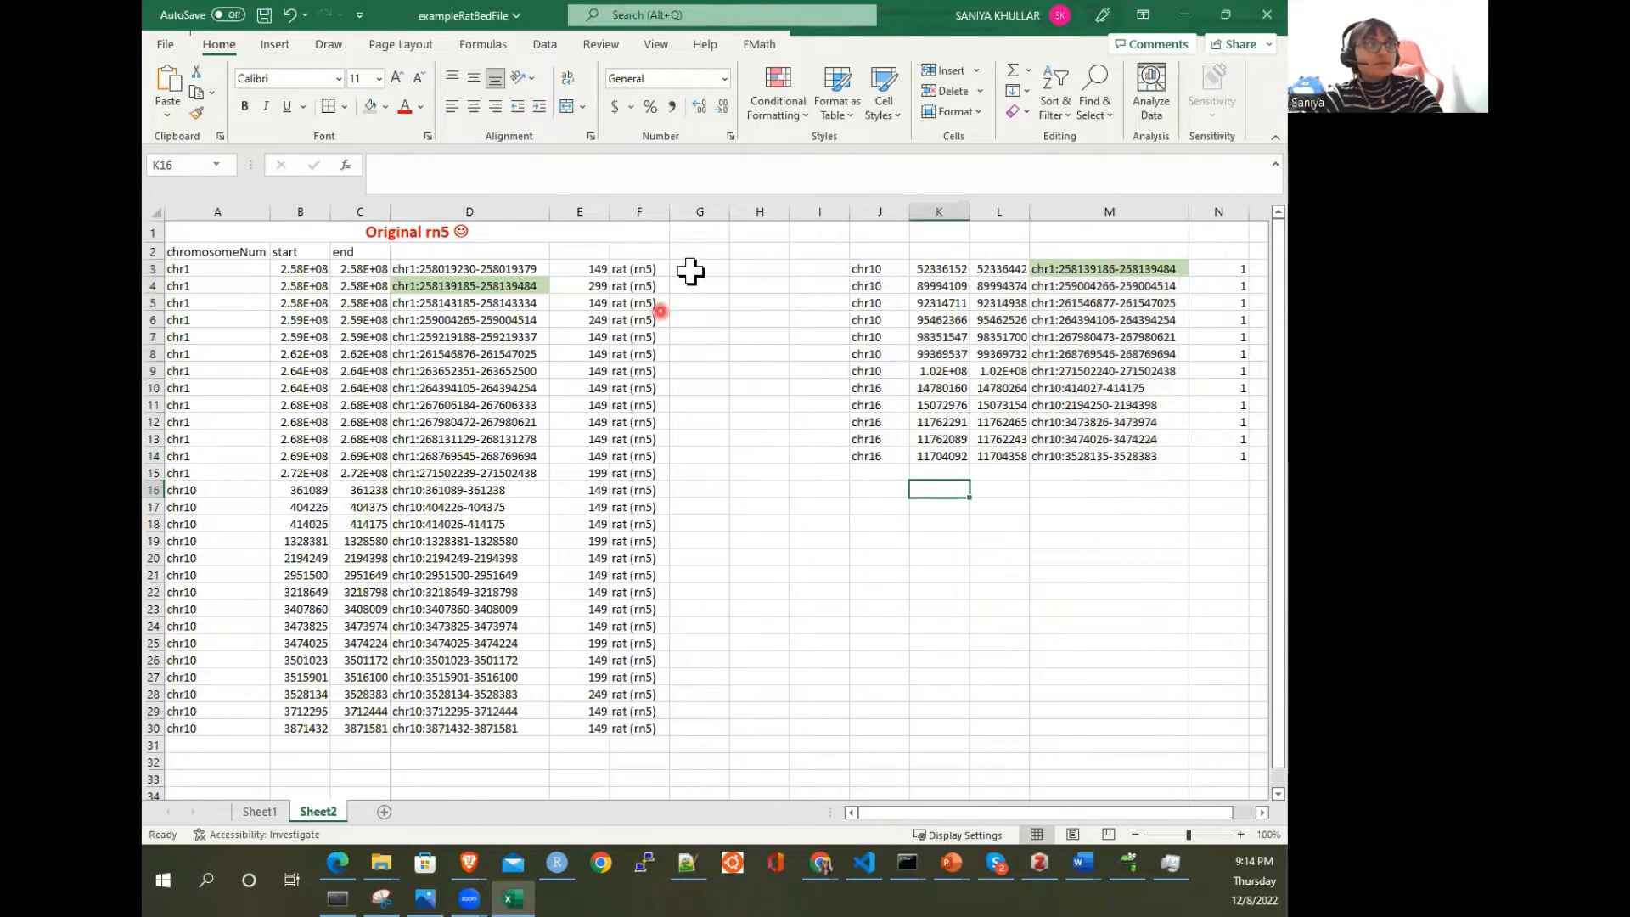
{"action": "left_click", "coordinate": [702, 589]}
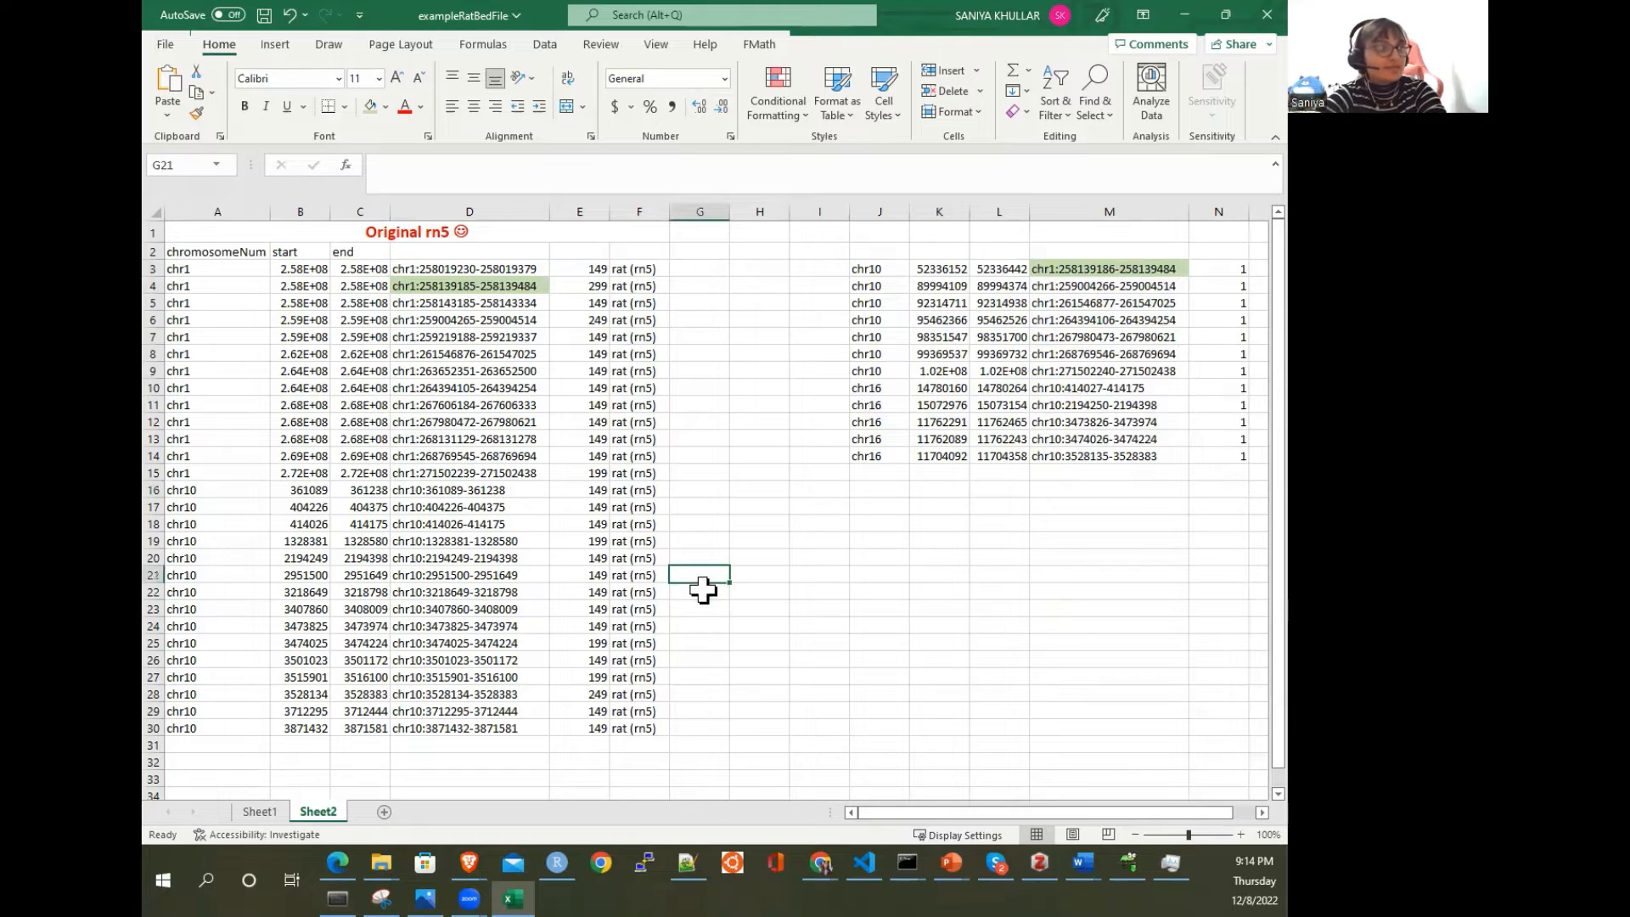
Step: Enter the label "rn5 to hg19" in cell G1
{"action": "left_click", "coordinate": [722, 231]}
{"action": "type", "text": "rn5 to hg19"}
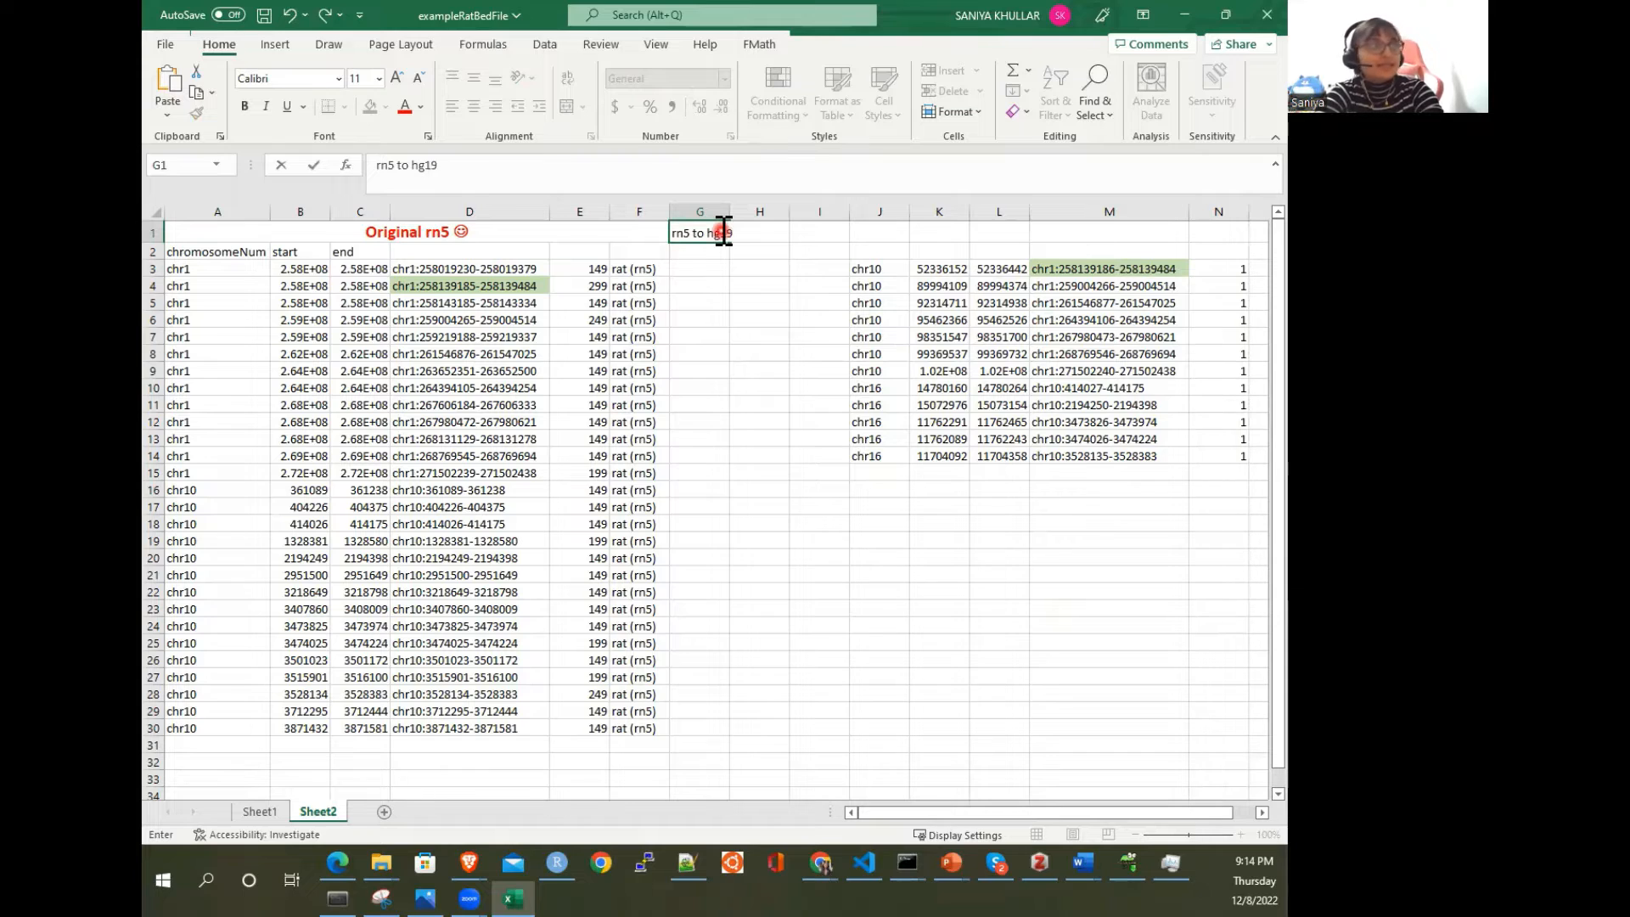
{"action": "key", "text": "Return"}
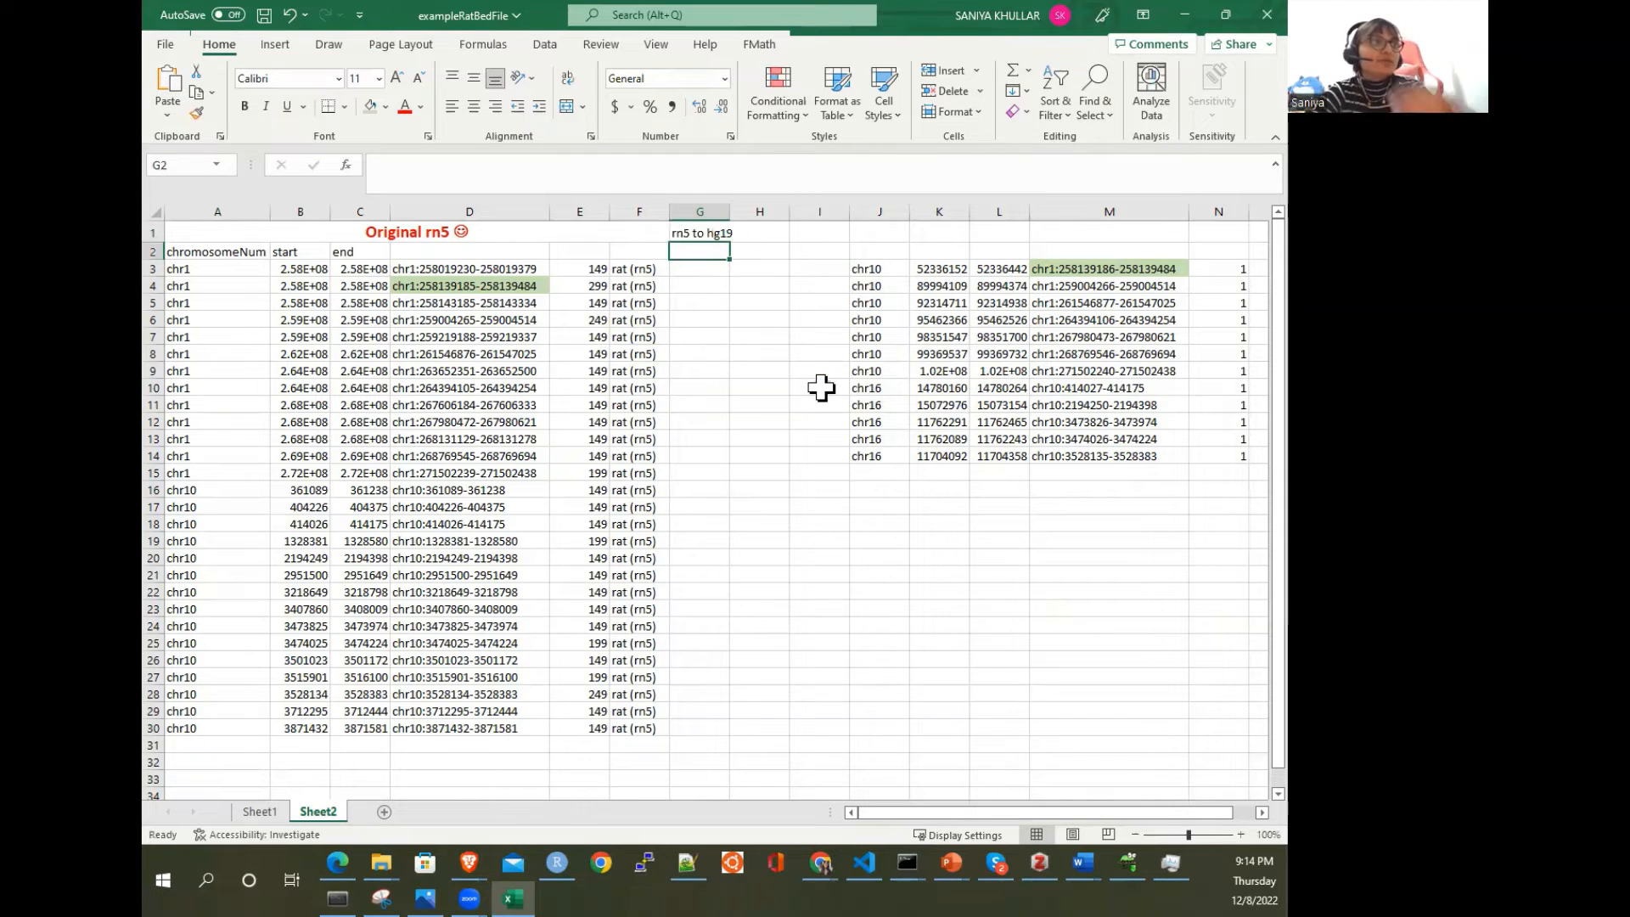
{"action": "left_click", "coordinate": [819, 387]}
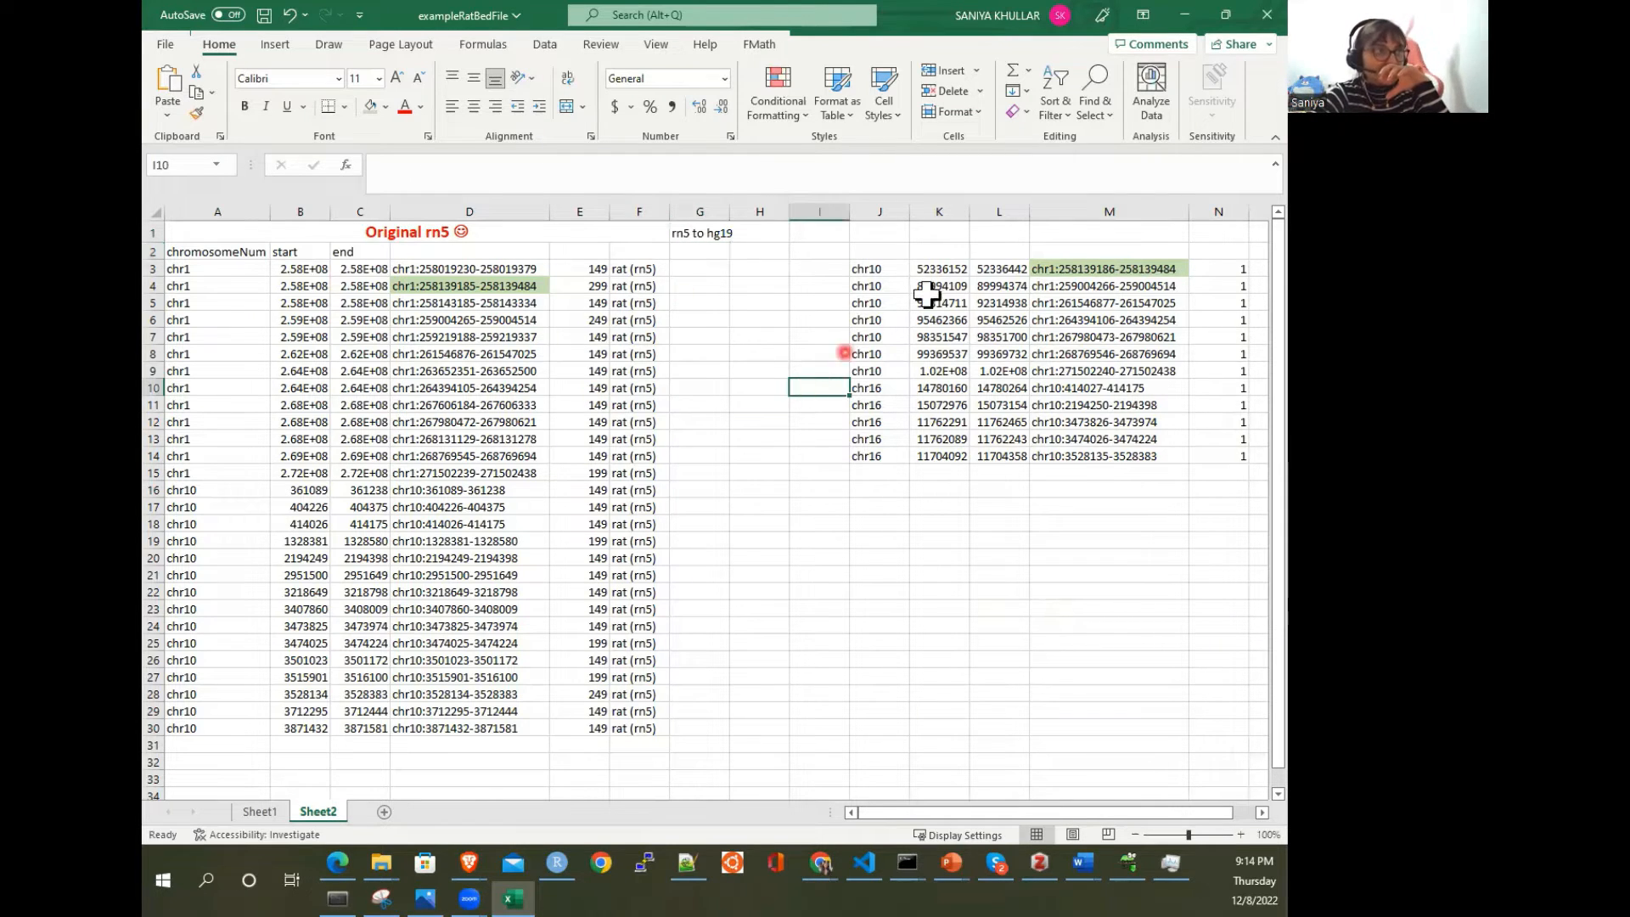
Step: AutoFit the start and end columns B and C so the full coordinates are displayed
{"action": "left_click", "coordinate": [950, 270]}
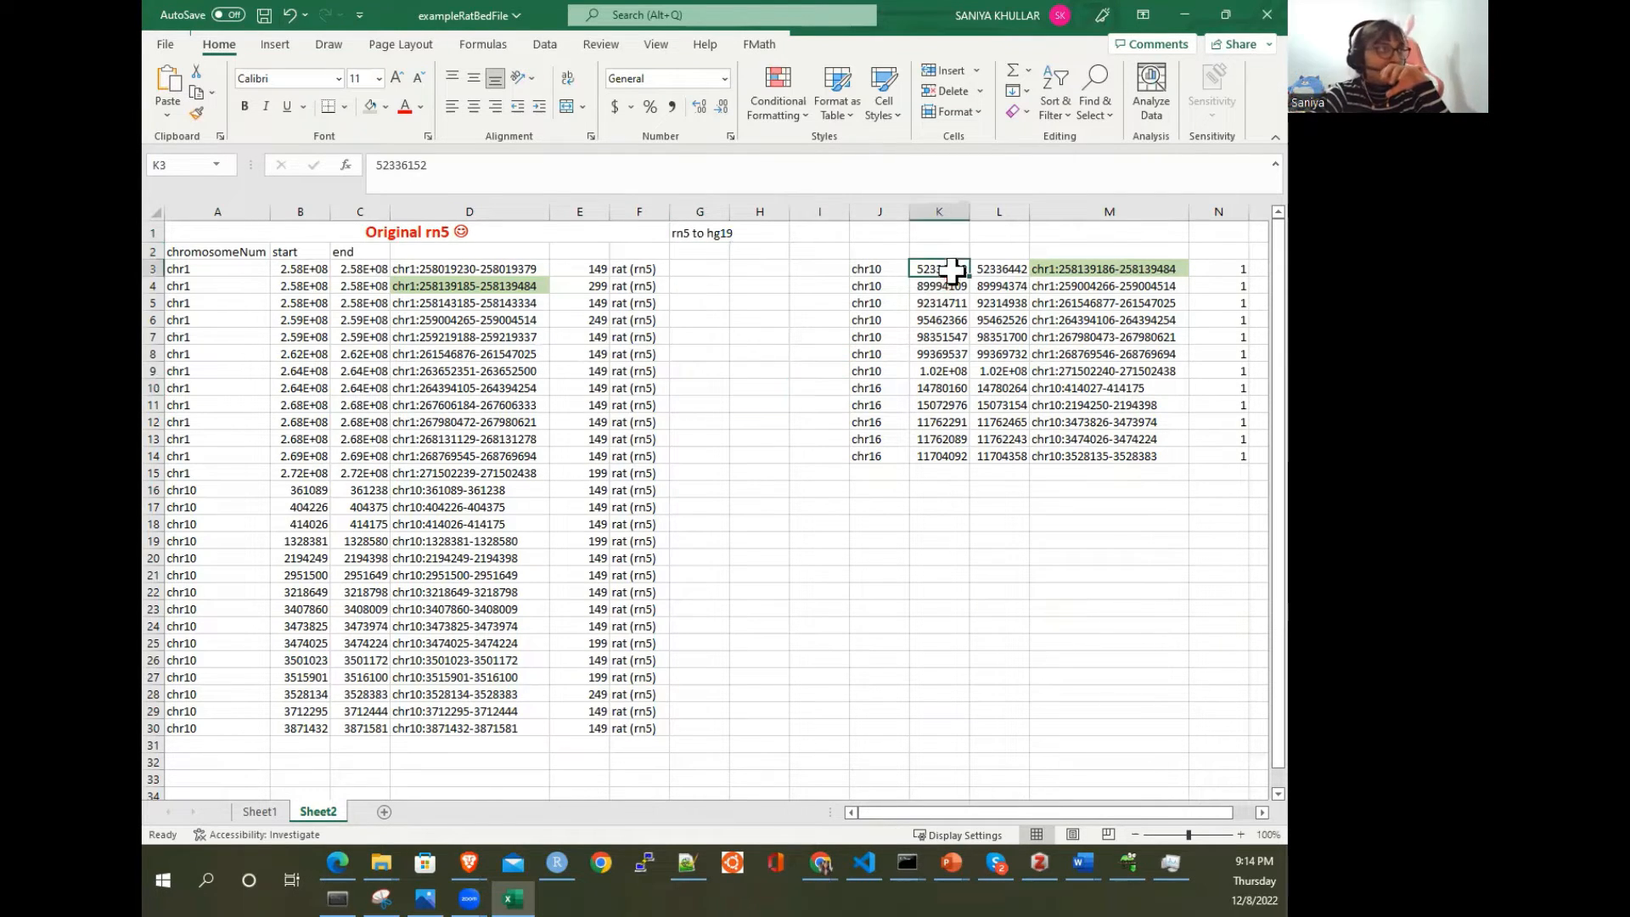
{"action": "double_click", "coordinate": [321, 214]}
{"action": "double_click", "coordinate": [395, 212]}
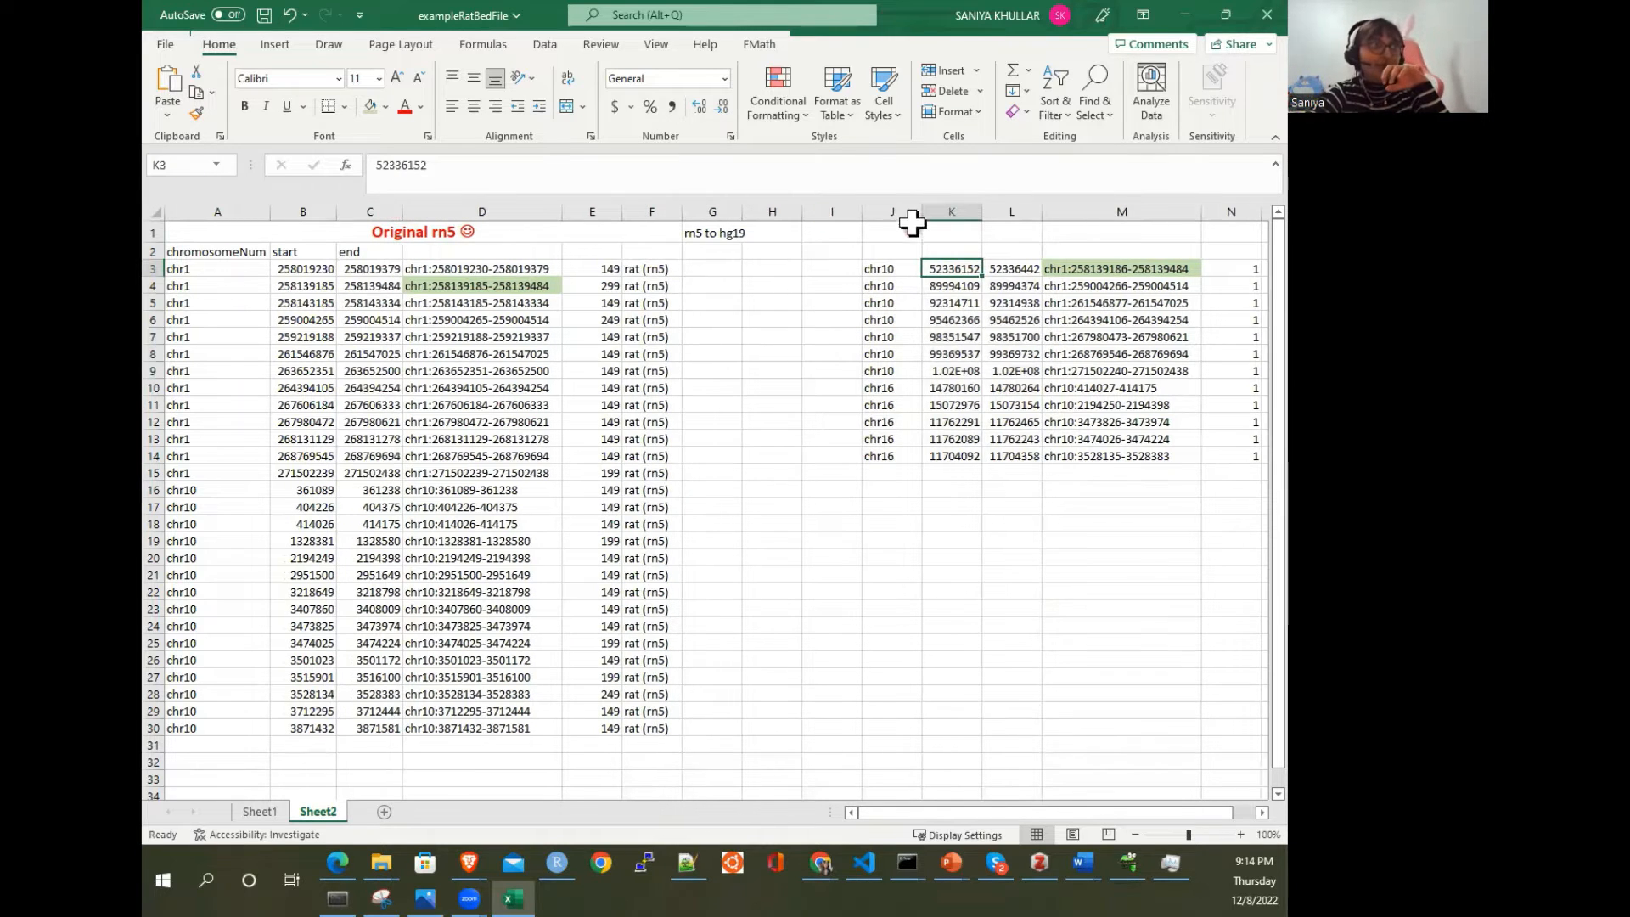
Step: Delete the empty column I in front of the converted coordinates
{"action": "left_click", "coordinate": [832, 208]}
{"action": "key", "text": "ctrl+minus"}
{"action": "left_click", "coordinate": [994, 337]}
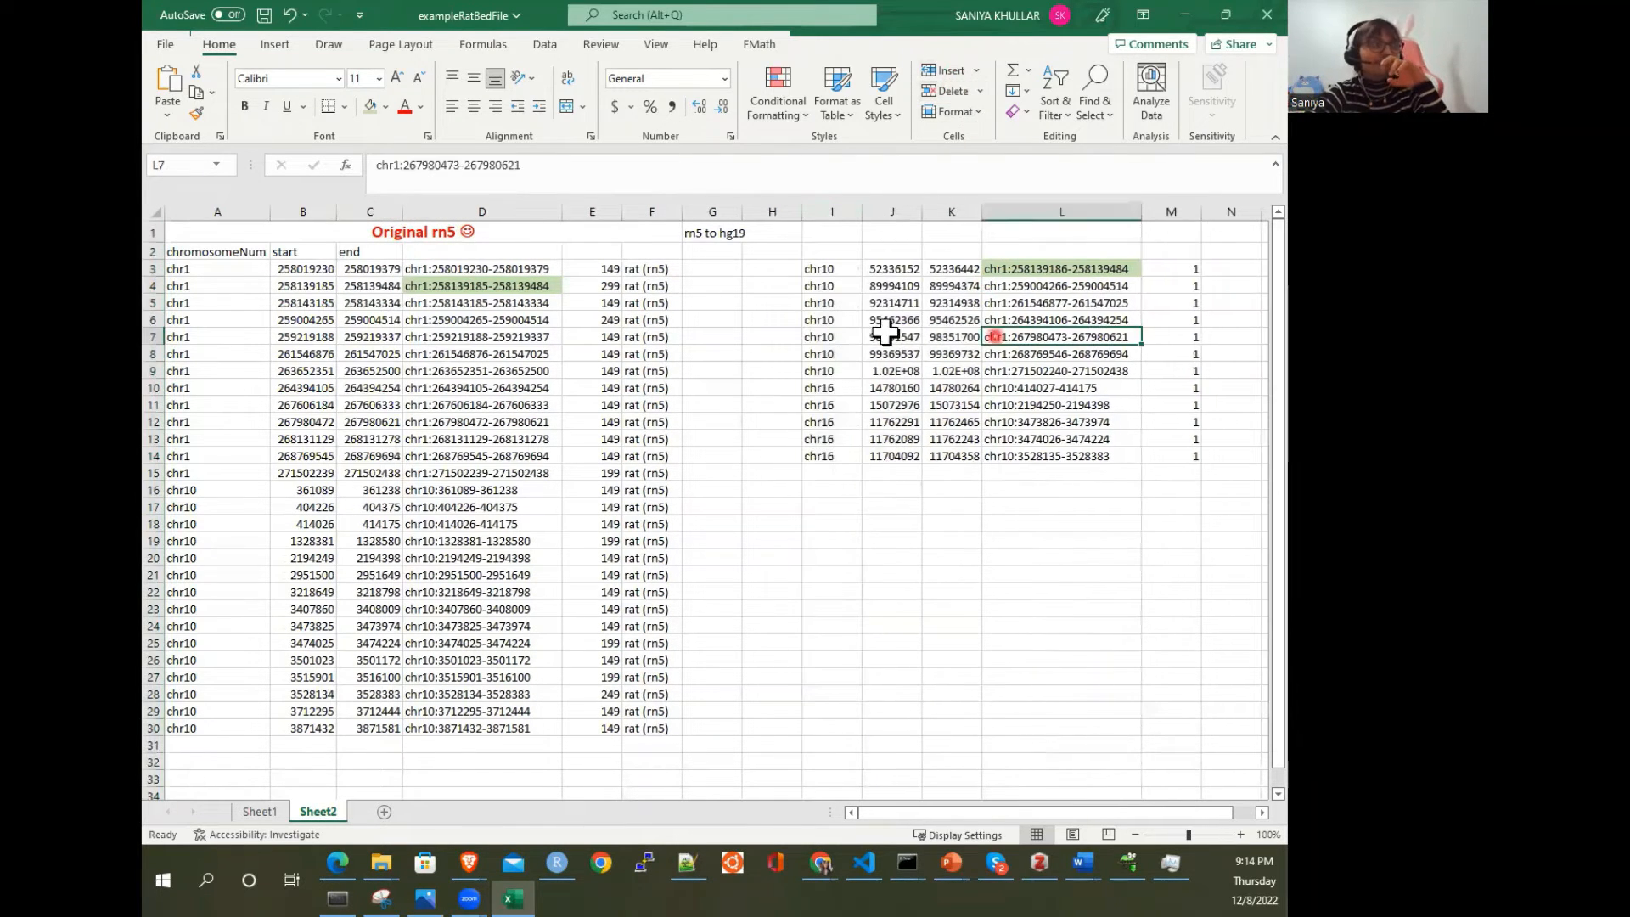
Step: Compare the start coordinate of the green region in D4 with its counterpart in L3
{"action": "left_click", "coordinate": [1023, 261]}
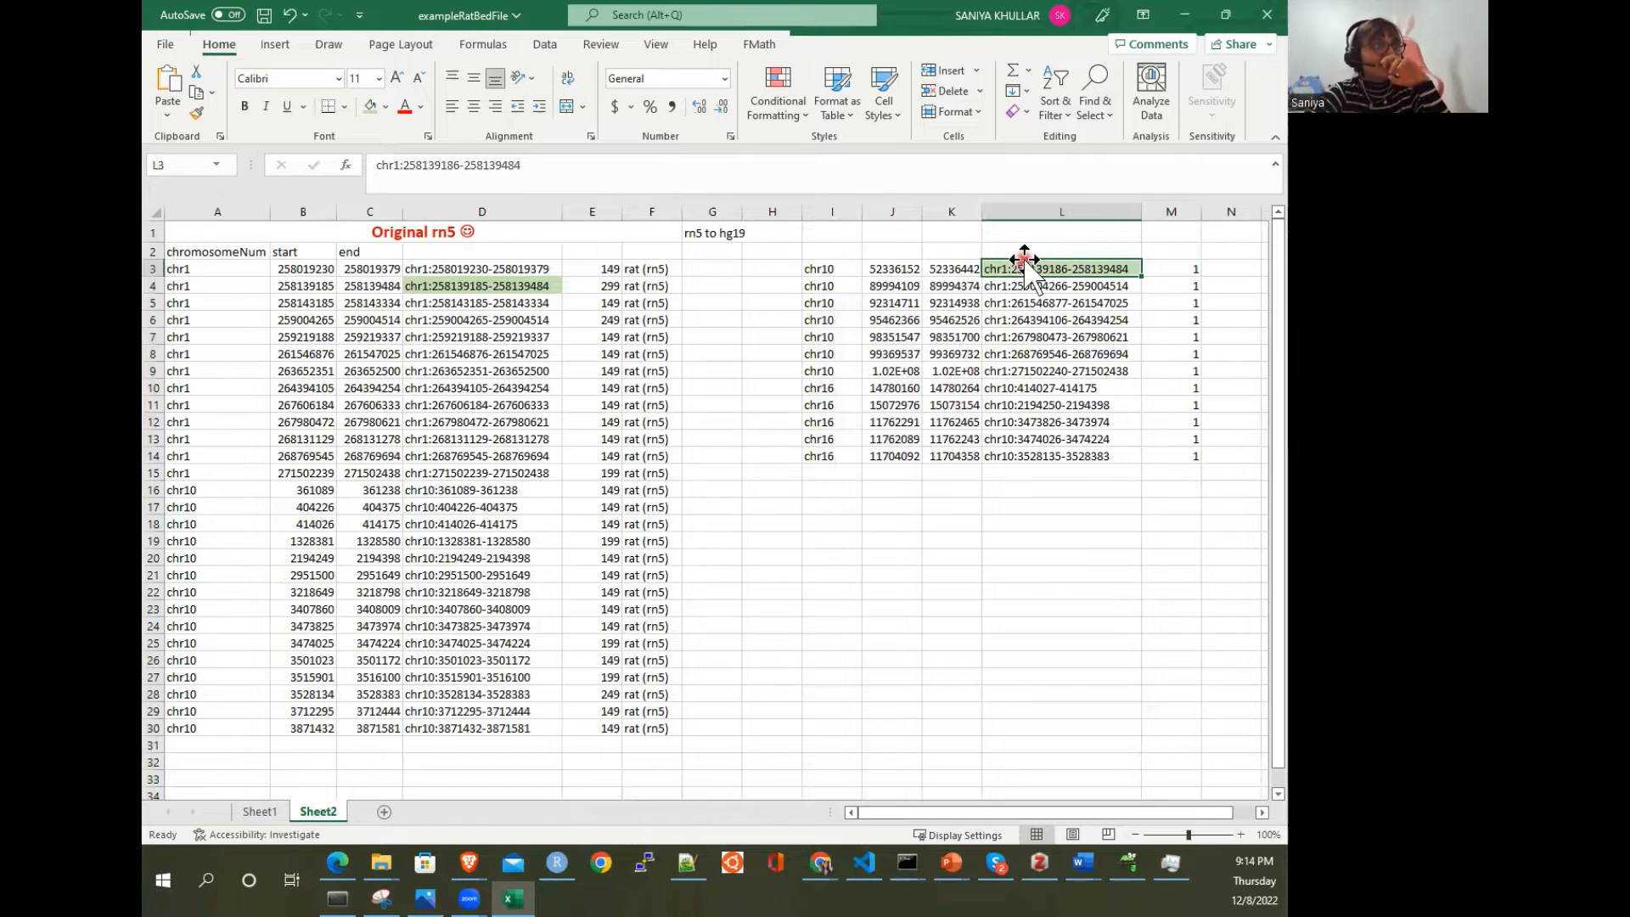
{"action": "left_click", "coordinate": [488, 298]}
{"action": "scroll", "coordinate": [488, 296], "scroll_direction": "up", "scroll_amount": 1}
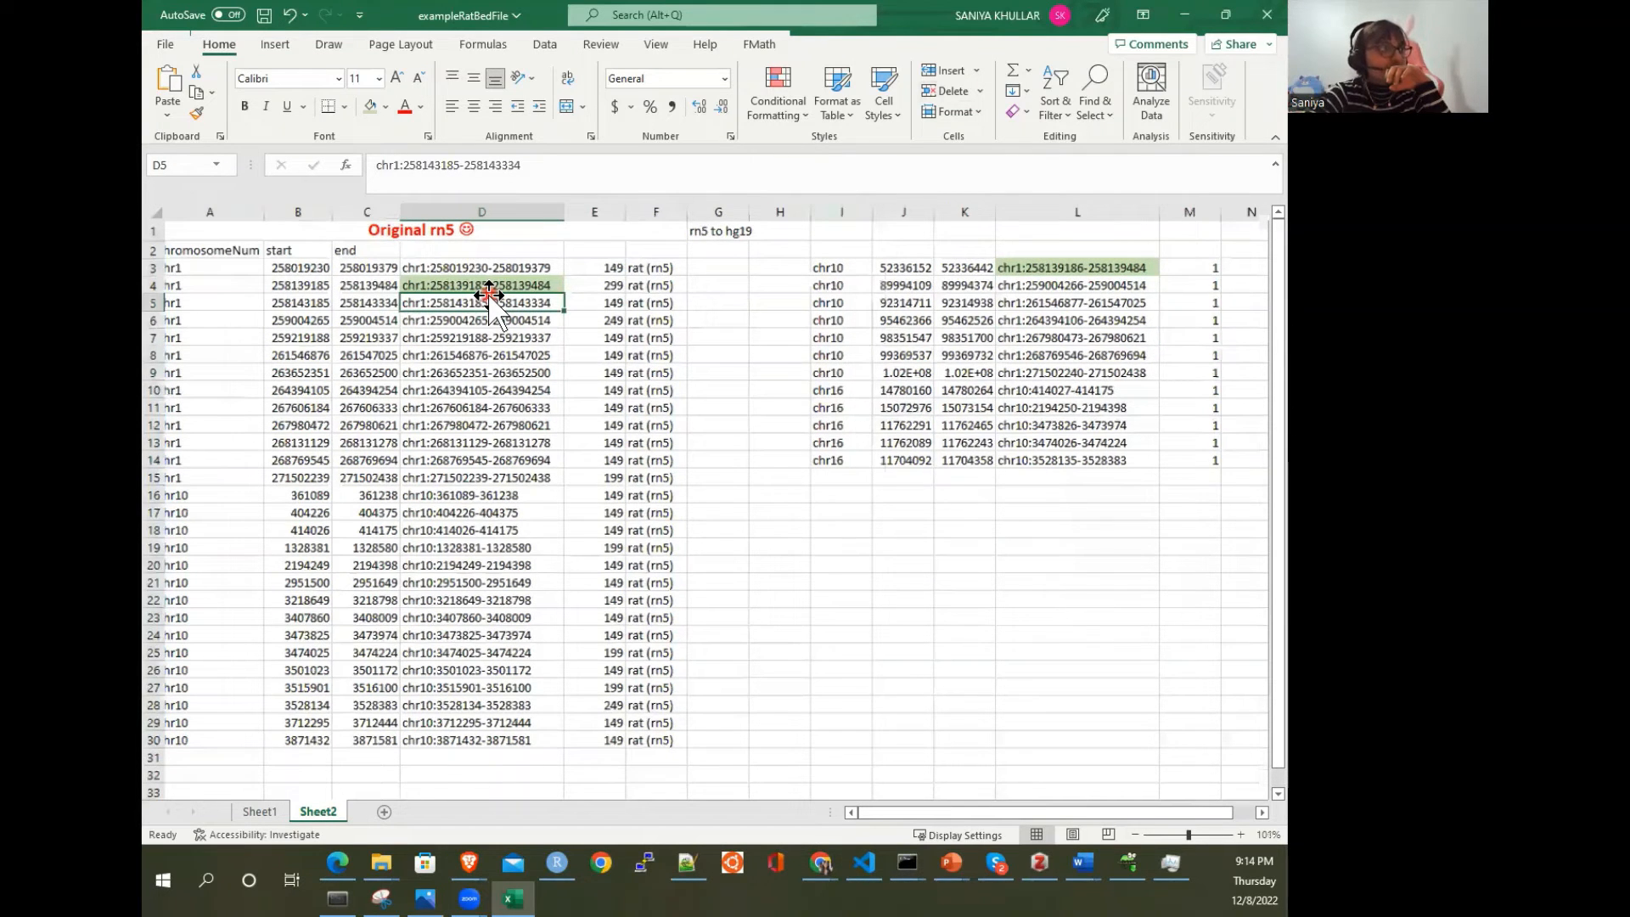
{"action": "scroll", "coordinate": [490, 297], "scroll_direction": "up", "scroll_amount": 2}
{"action": "scroll", "coordinate": [414, 304], "scroll_direction": "right", "scroll_amount": 1}
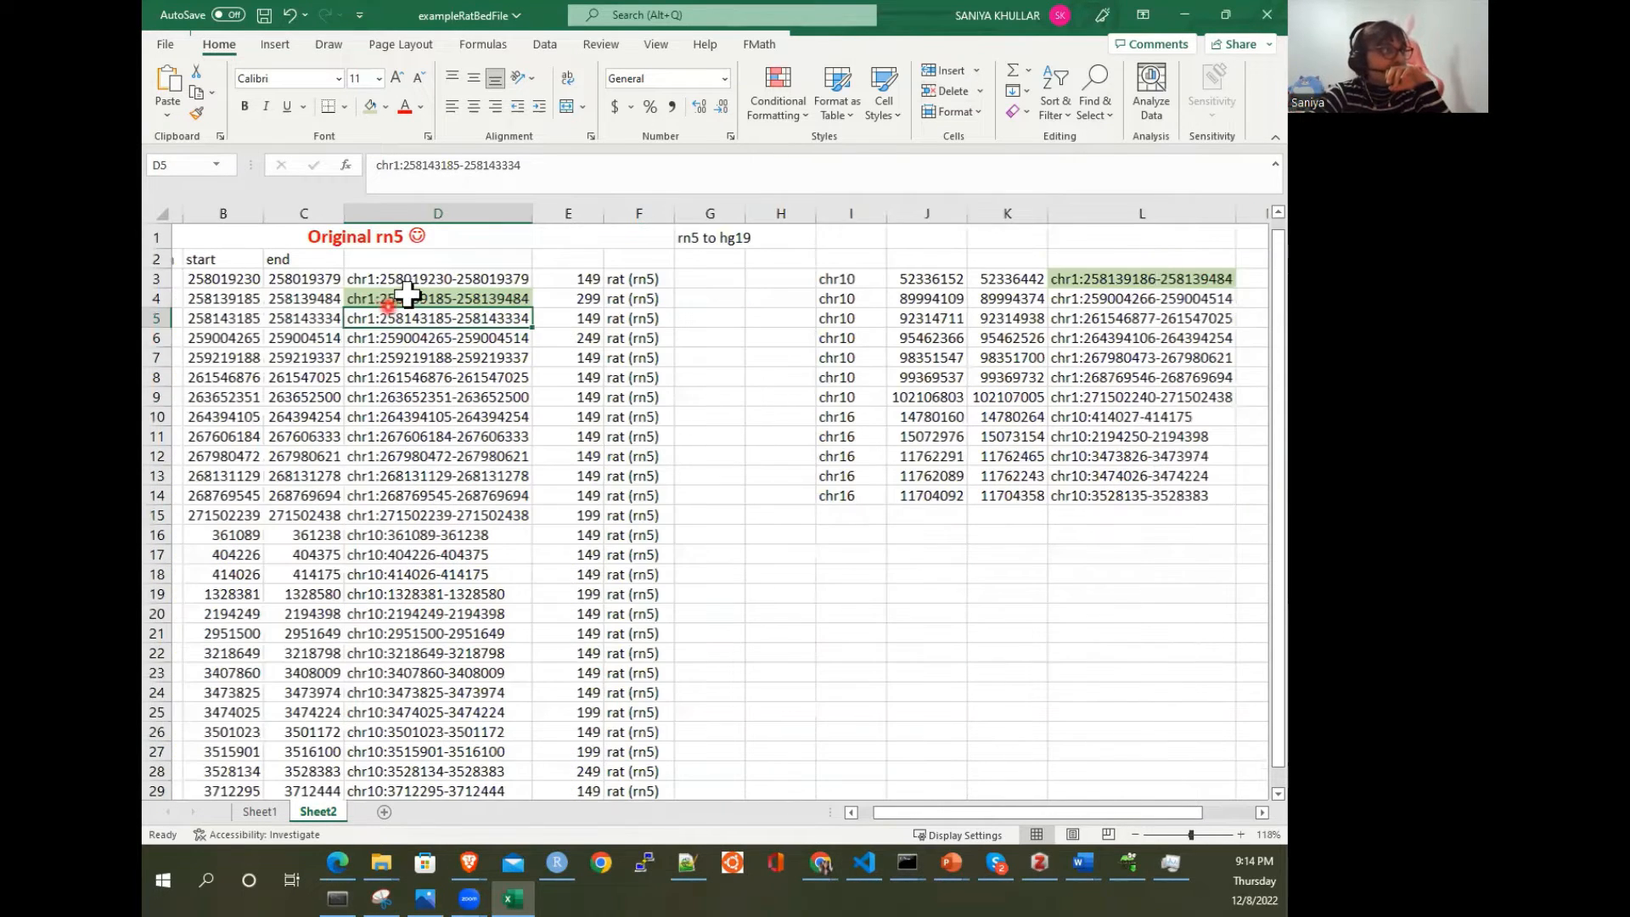
{"action": "left_click", "coordinate": [412, 299]}
{"action": "left_click_drag", "start_coordinate": [405, 167], "coordinate": [459, 167]}
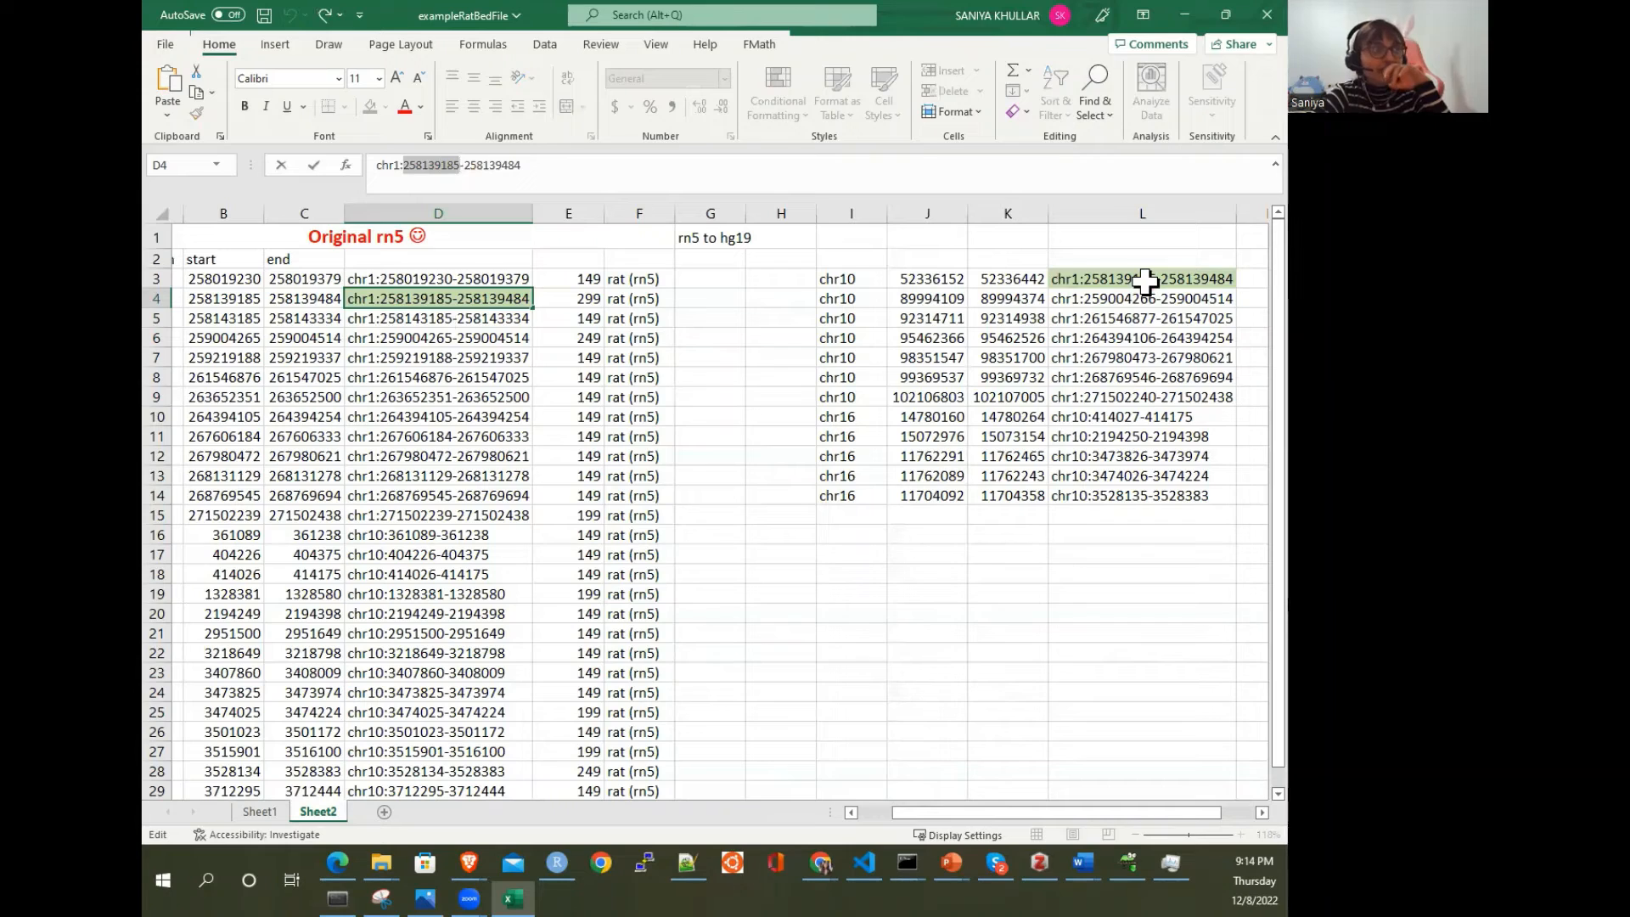
{"action": "left_click", "coordinate": [1145, 280]}
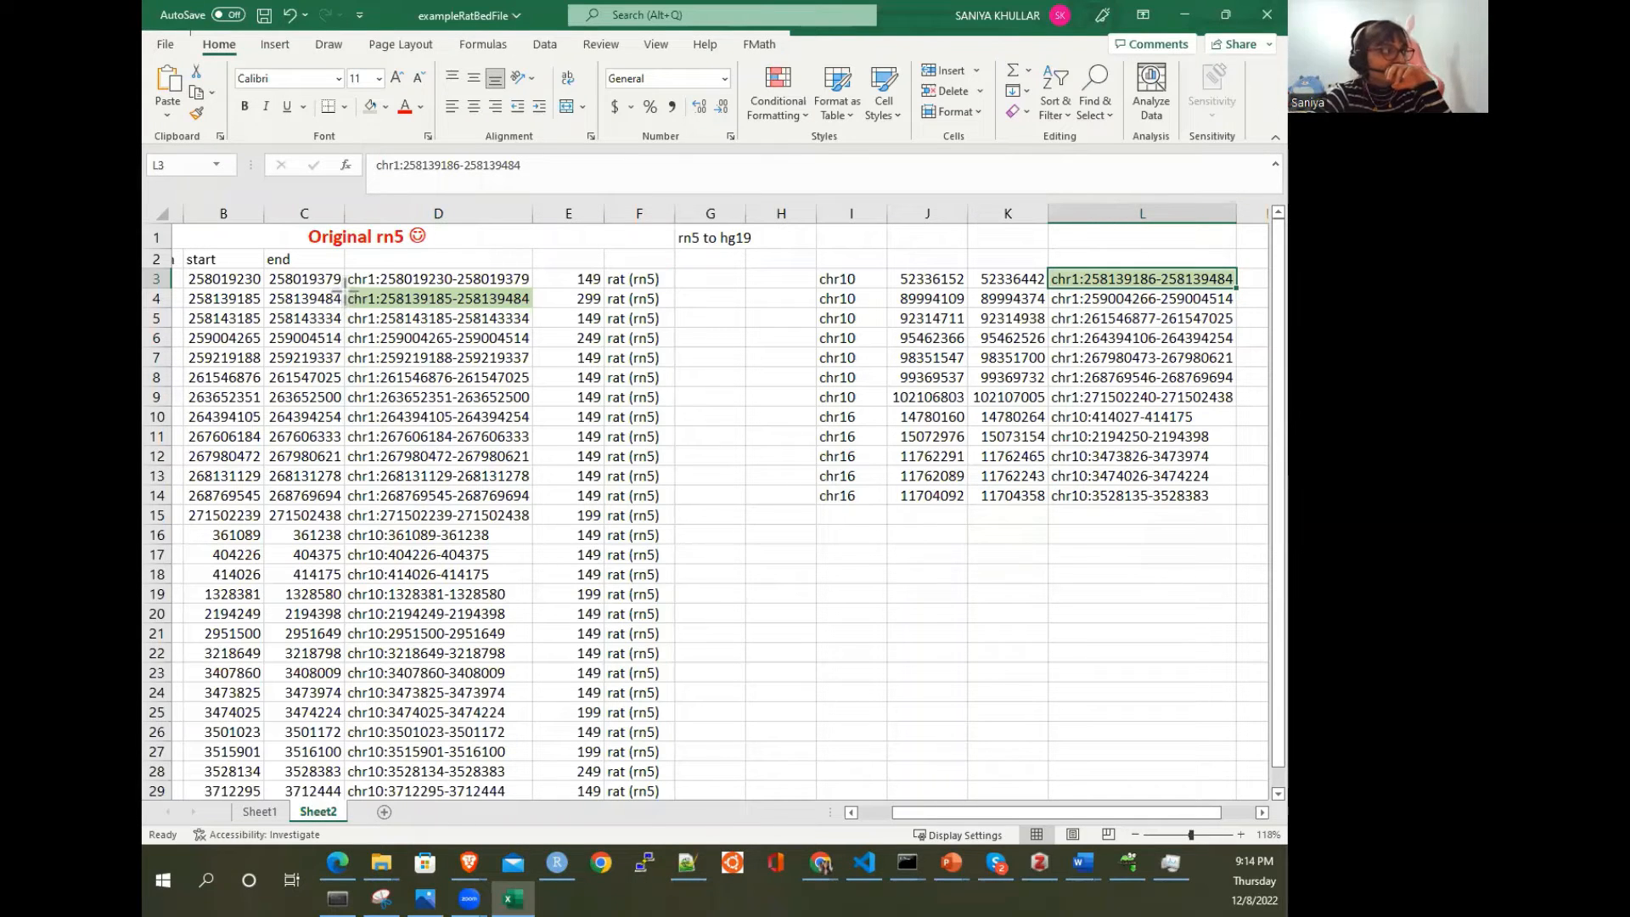
Step: Draw red annotation boxes around chr1 and the end coordinate 258139484 in both D4 and L3
{"action": "left_click_drag", "start_coordinate": [343, 286], "coordinate": [381, 309]}
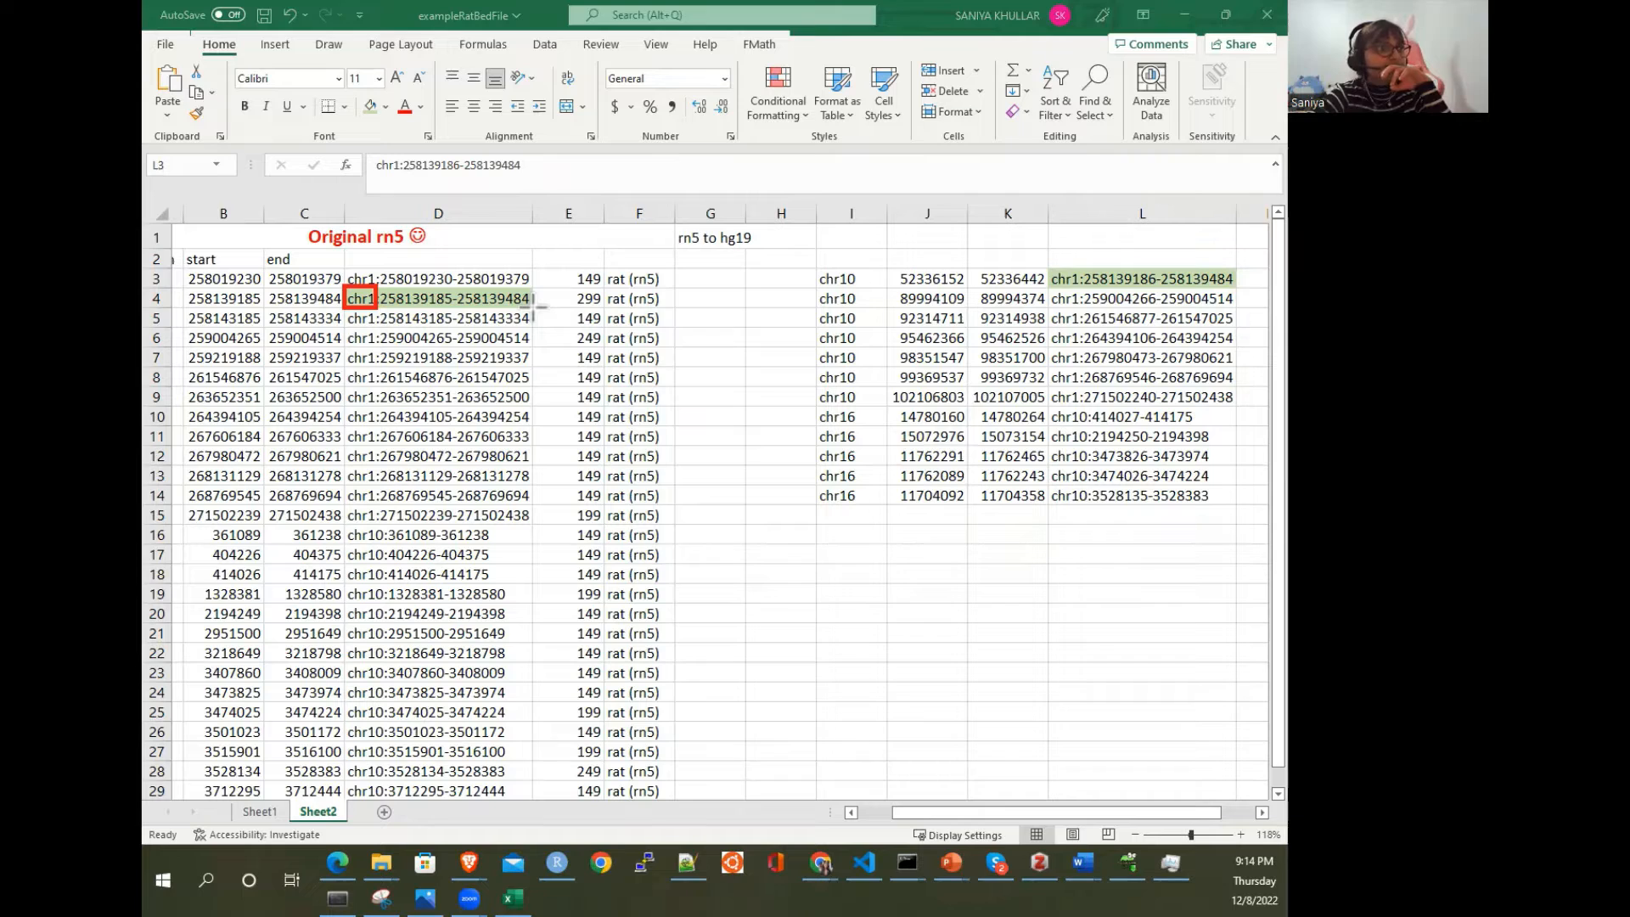
{"action": "left_click_drag", "start_coordinate": [534, 308], "coordinate": [458, 288]}
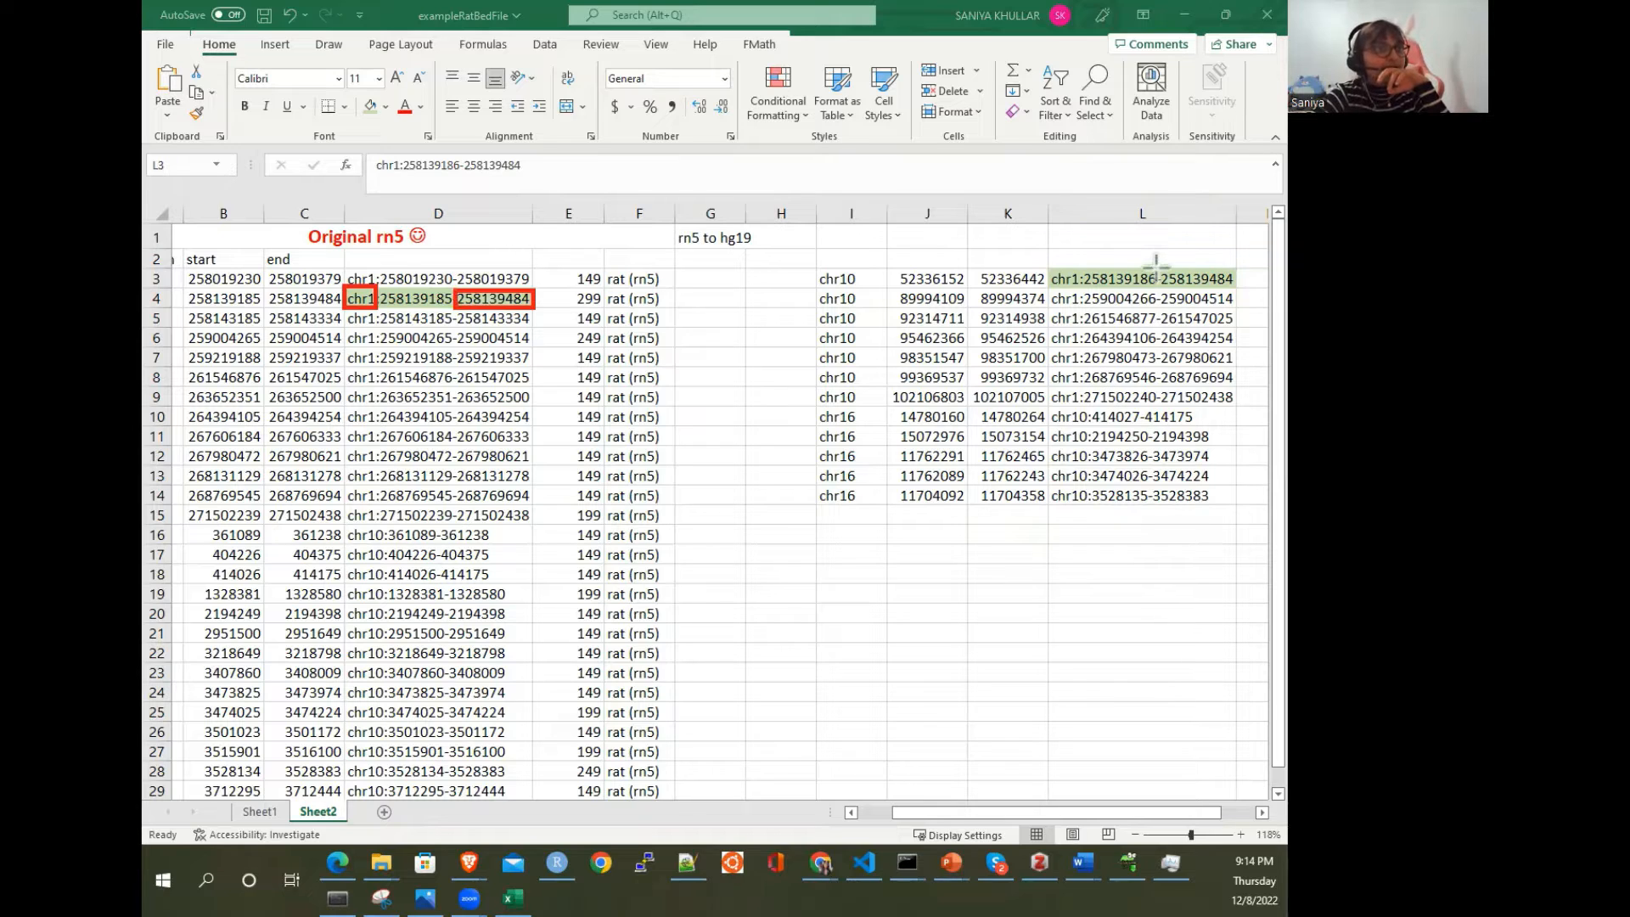
{"action": "left_click_drag", "start_coordinate": [1158, 269], "coordinate": [1240, 293]}
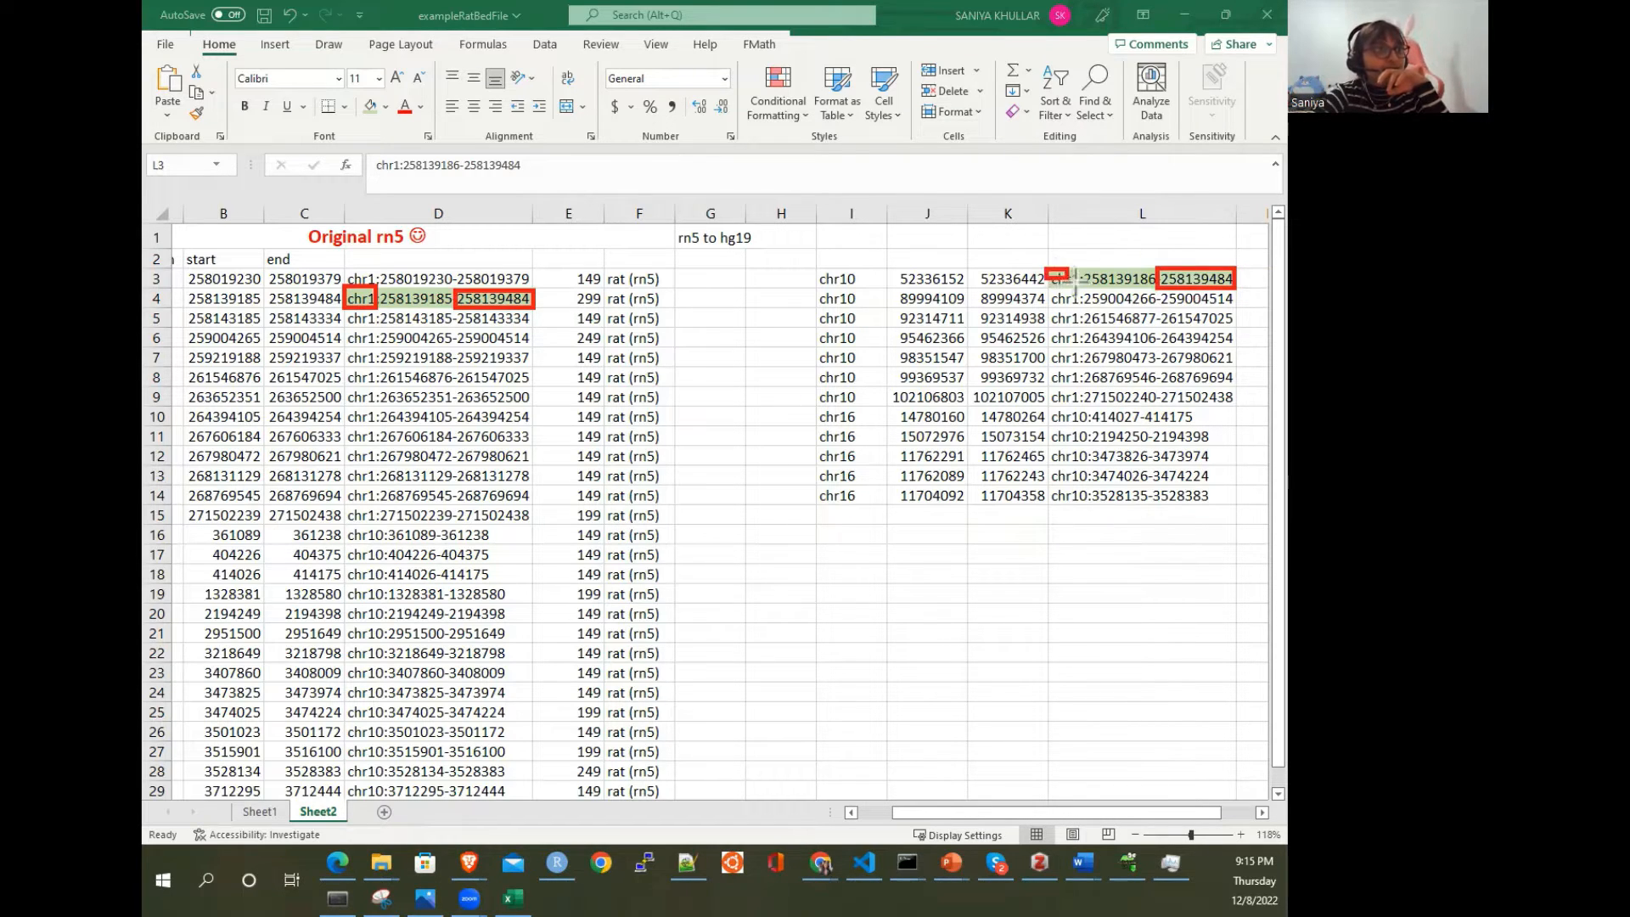
{"action": "left_click_drag", "start_coordinate": [1068, 279], "coordinate": [1083, 289]}
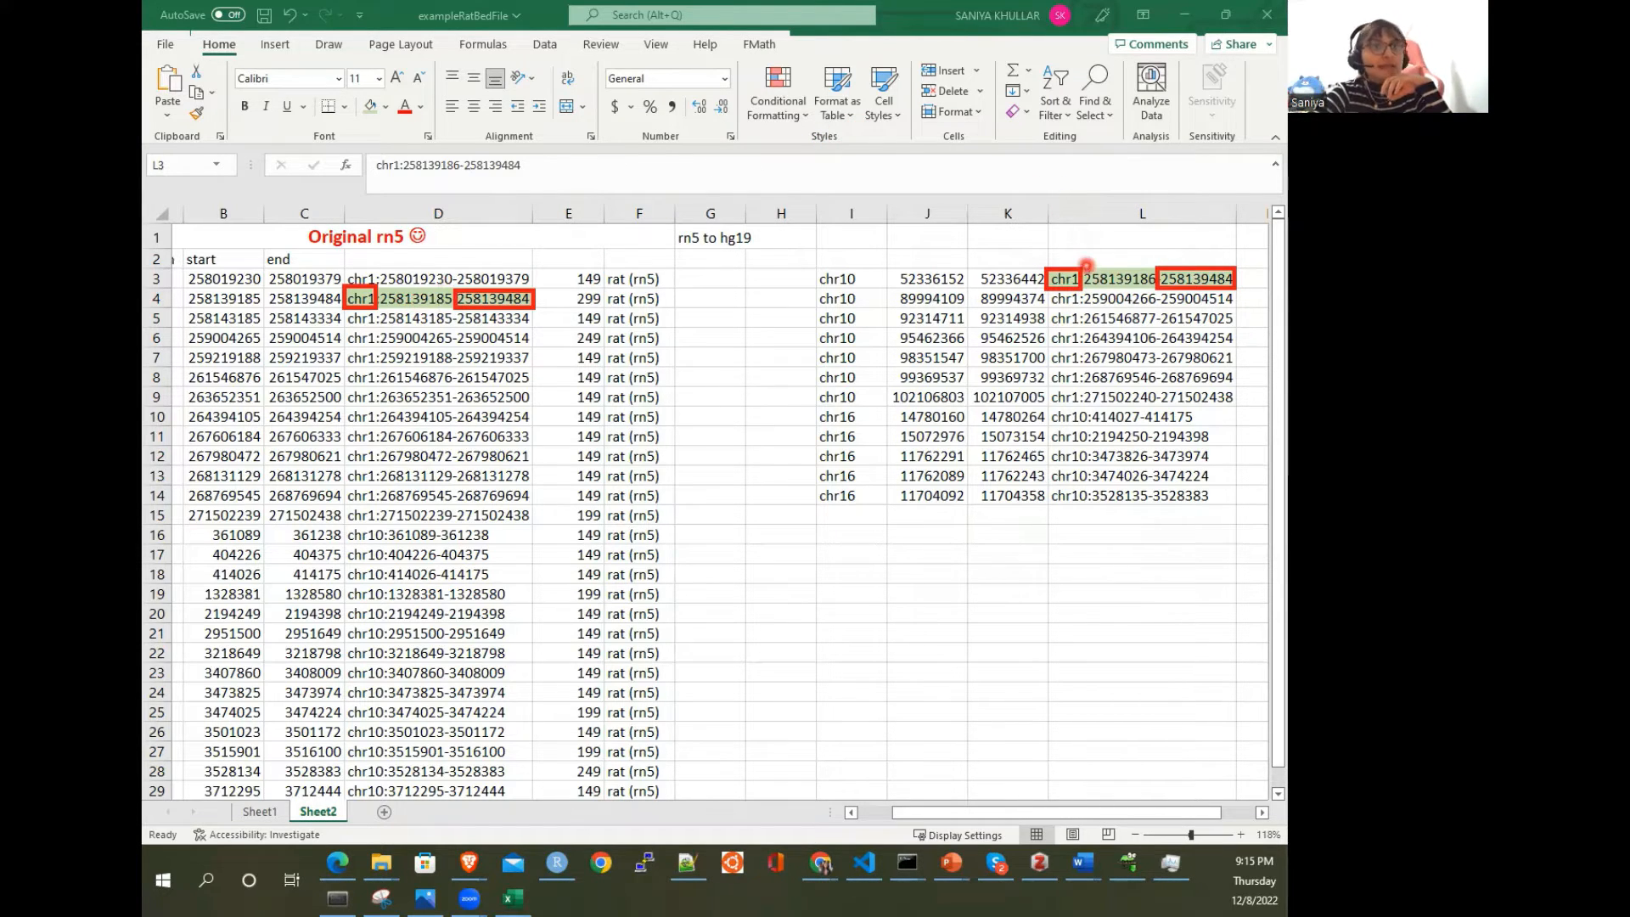
Step: Fill the matching coordinate cells L4 and D6 with the same light gold colour
{"action": "left_click", "coordinate": [1123, 300]}
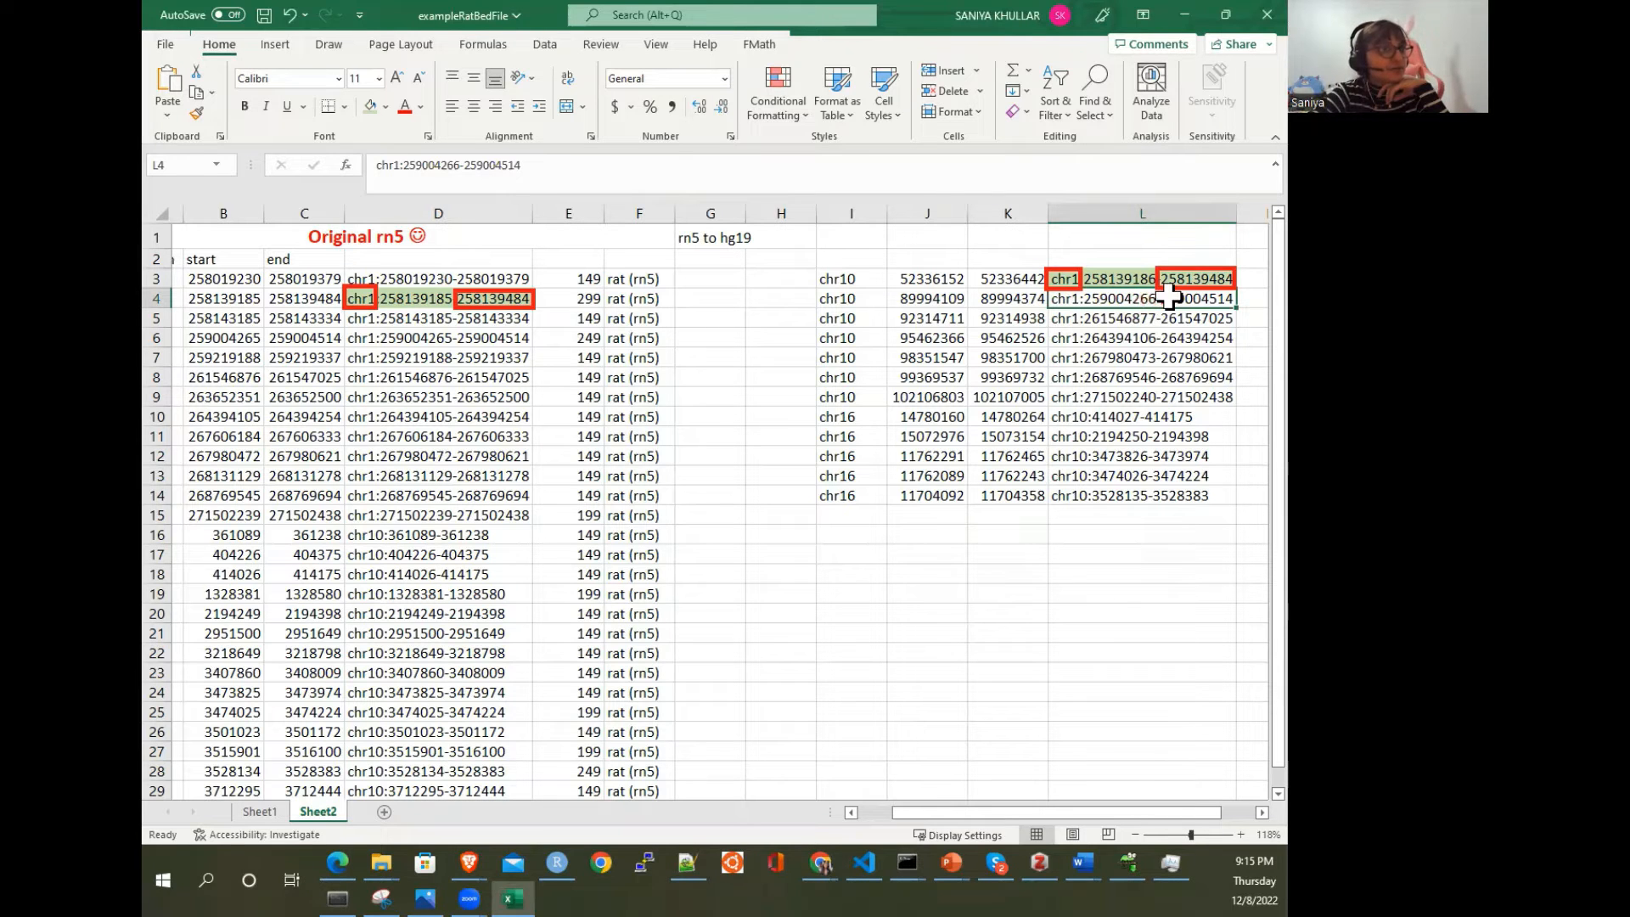
{"action": "left_click", "coordinate": [386, 106]}
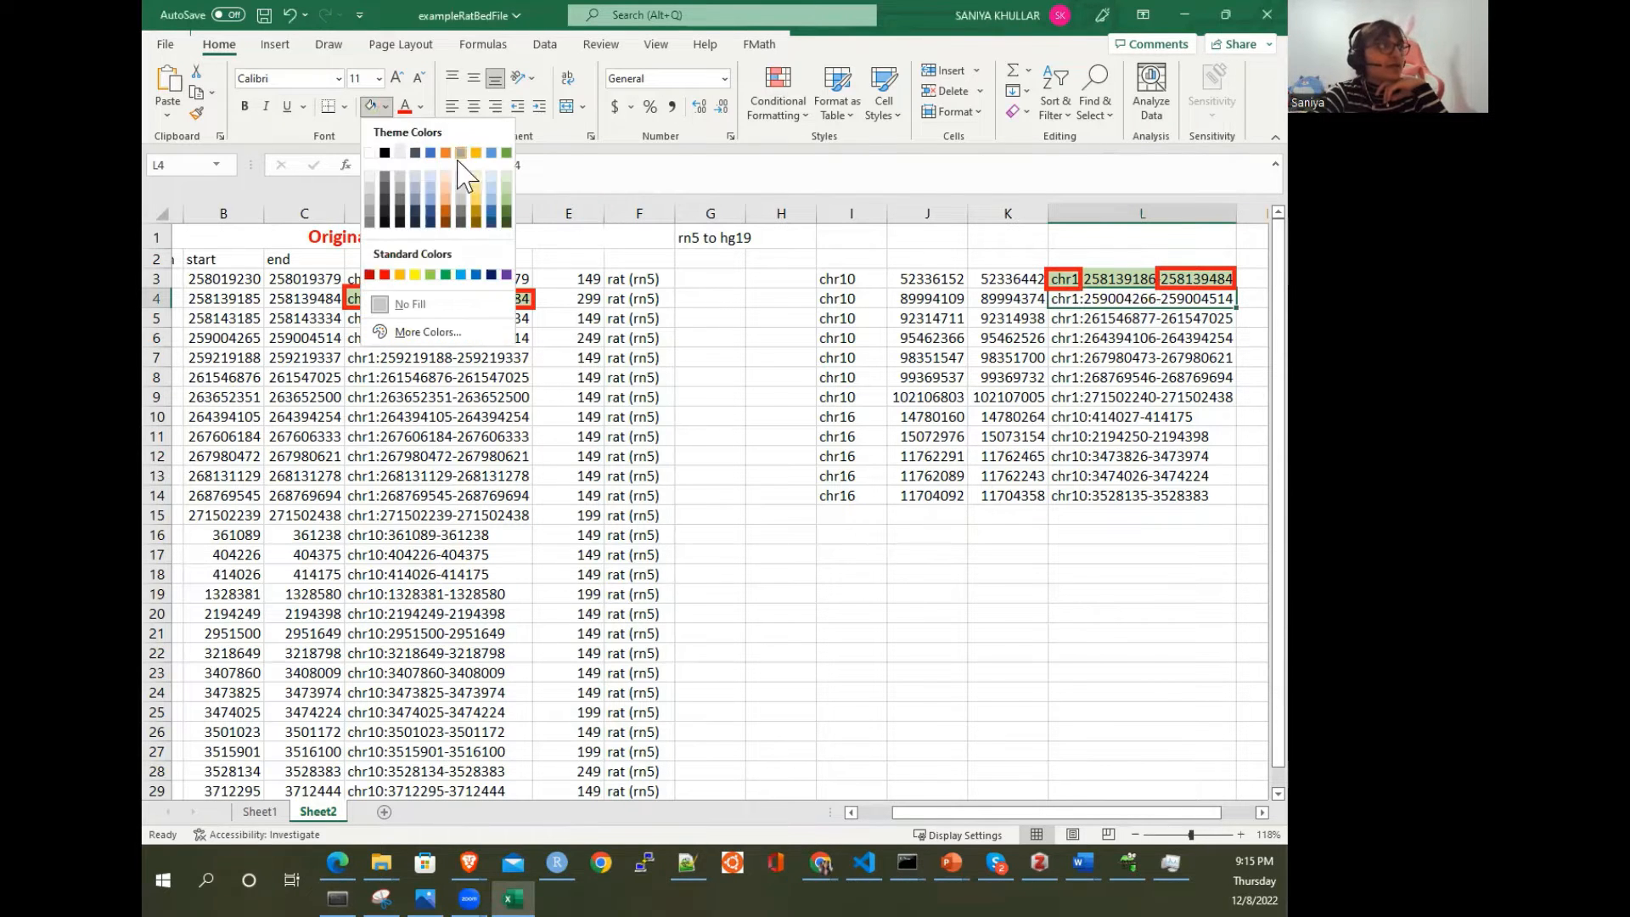
{"action": "left_click", "coordinate": [476, 188]}
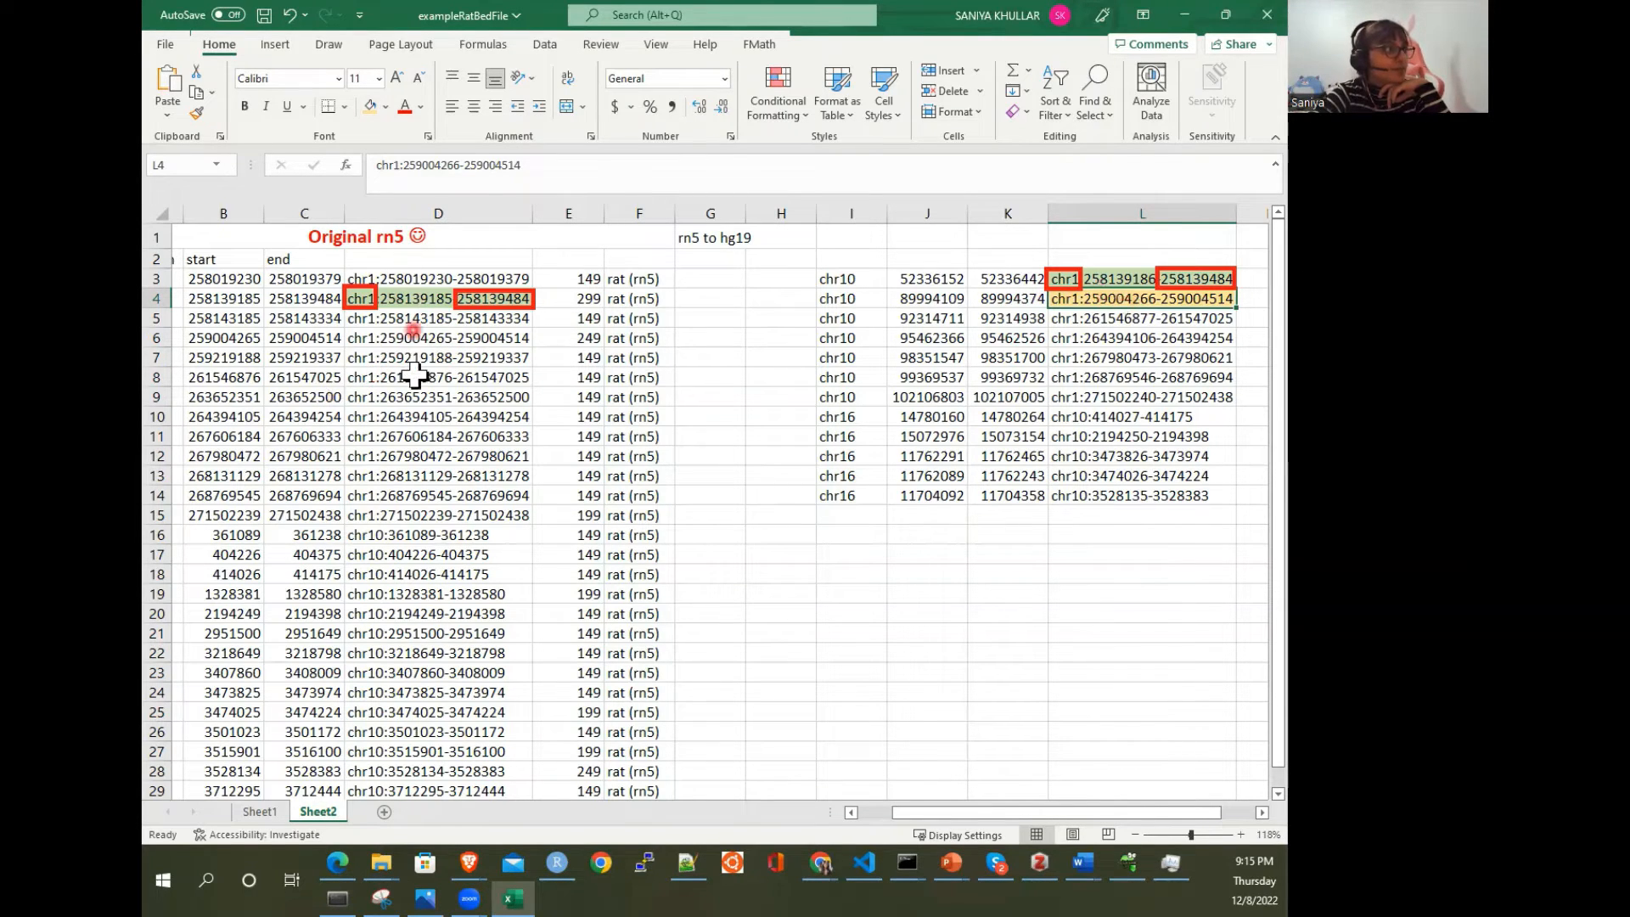
{"action": "left_click", "coordinate": [429, 340]}
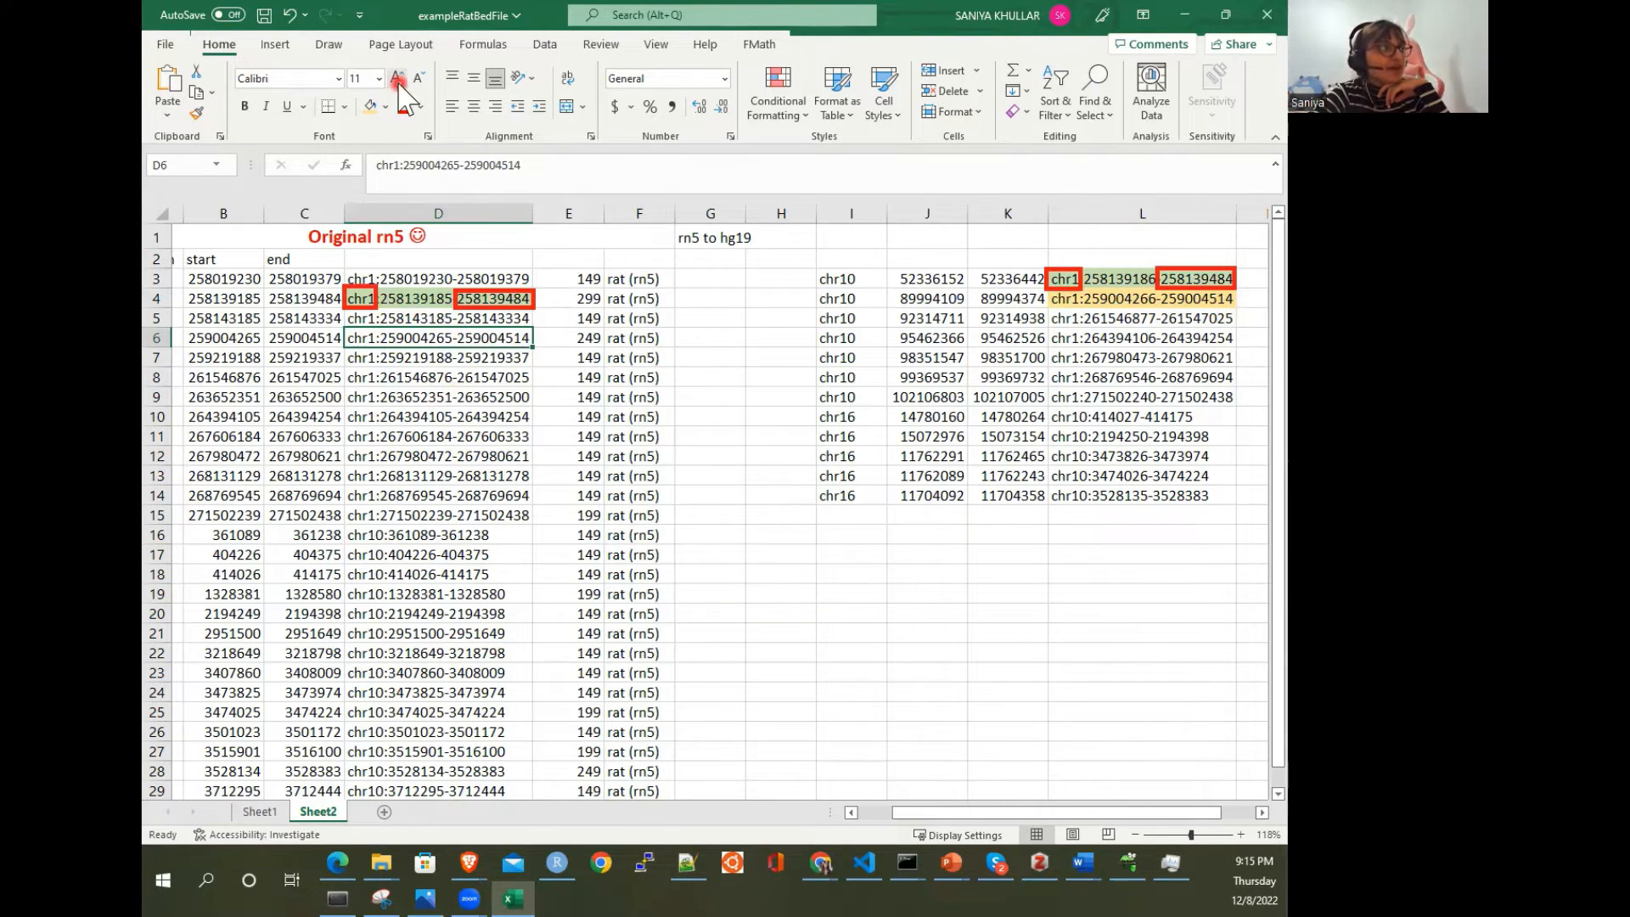
{"action": "left_click", "coordinate": [370, 106]}
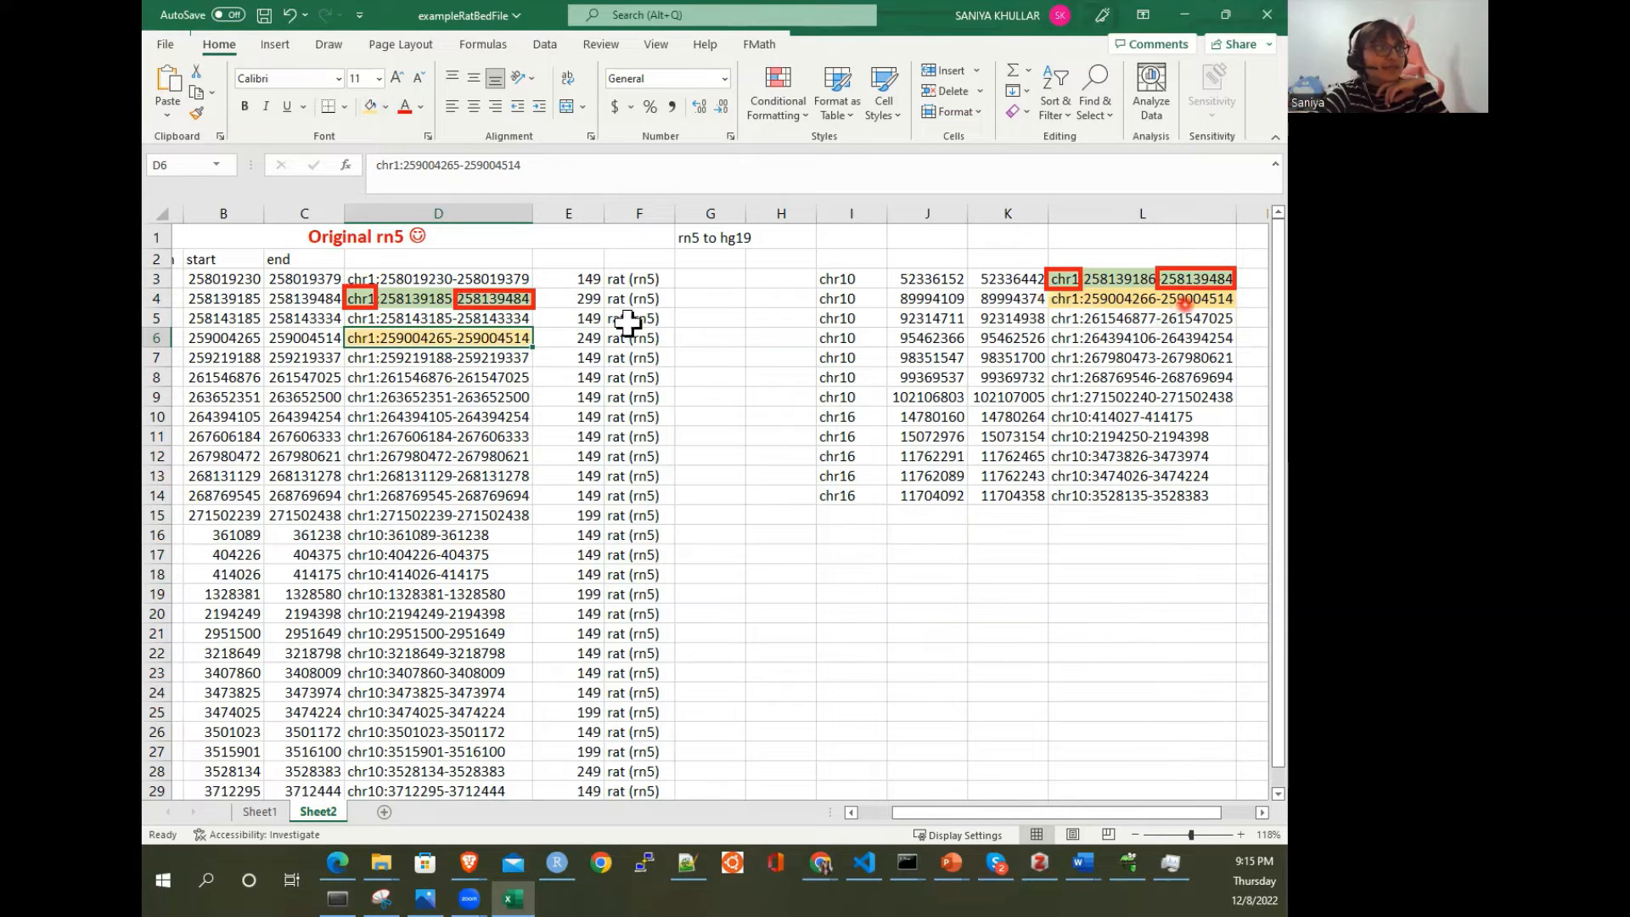
Step: Enter the heading "rn5 coordinates" in cell L2 above the source regions
{"action": "left_click", "coordinate": [1087, 259]}
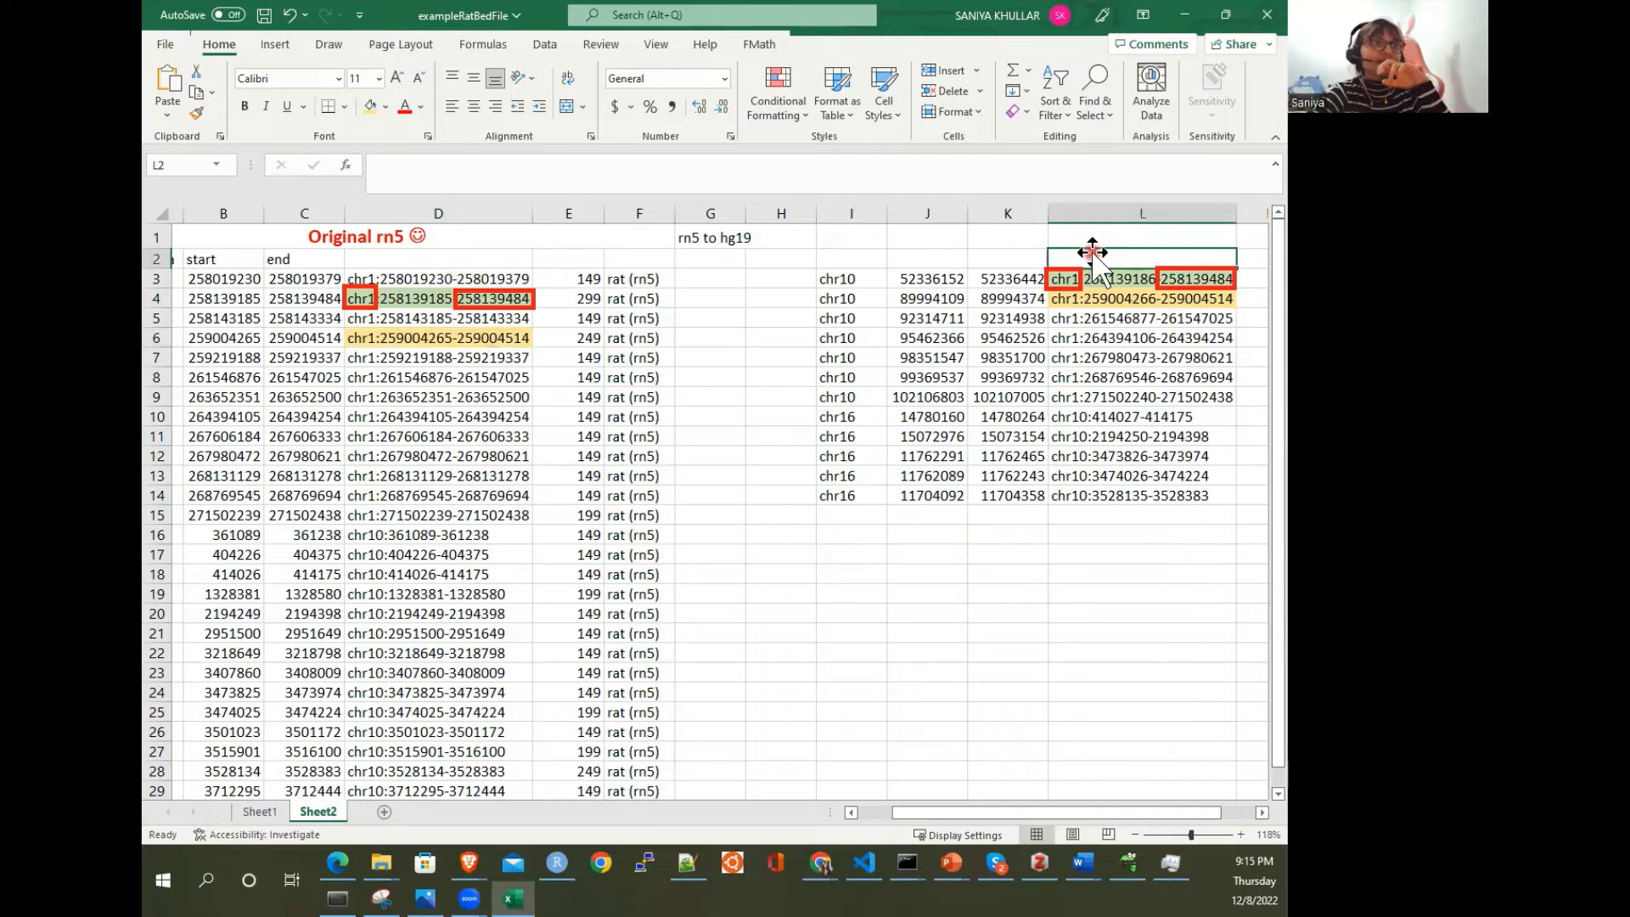
{"action": "type", "text": "rn5 co"}
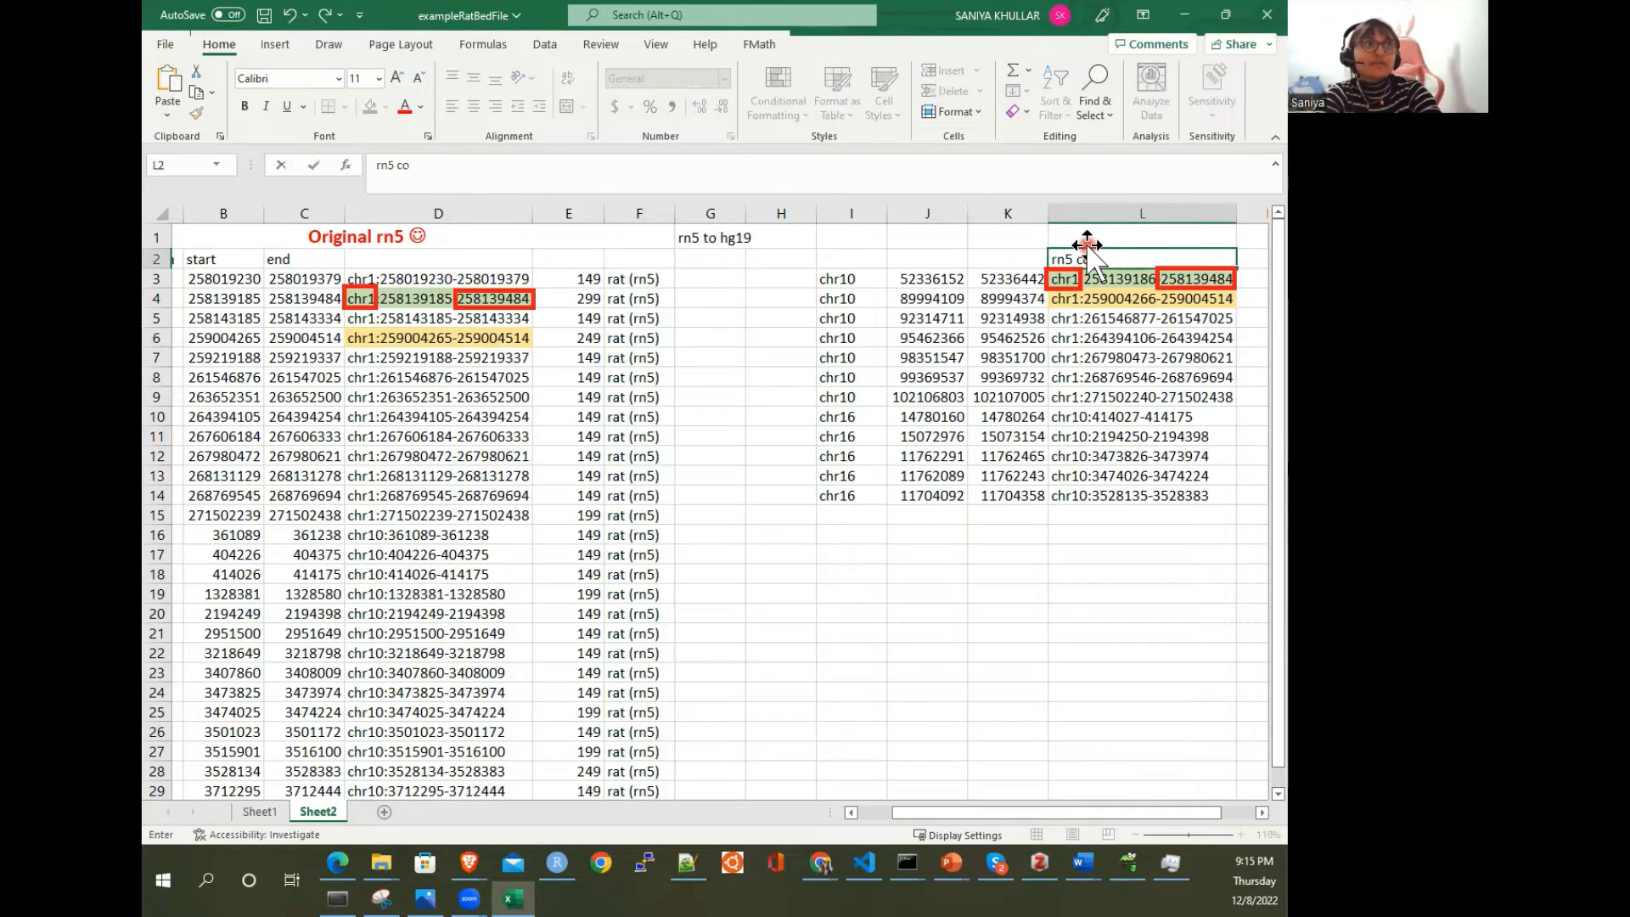
{"action": "type", "text": "ordinates"}
{"action": "key", "text": "Return"}
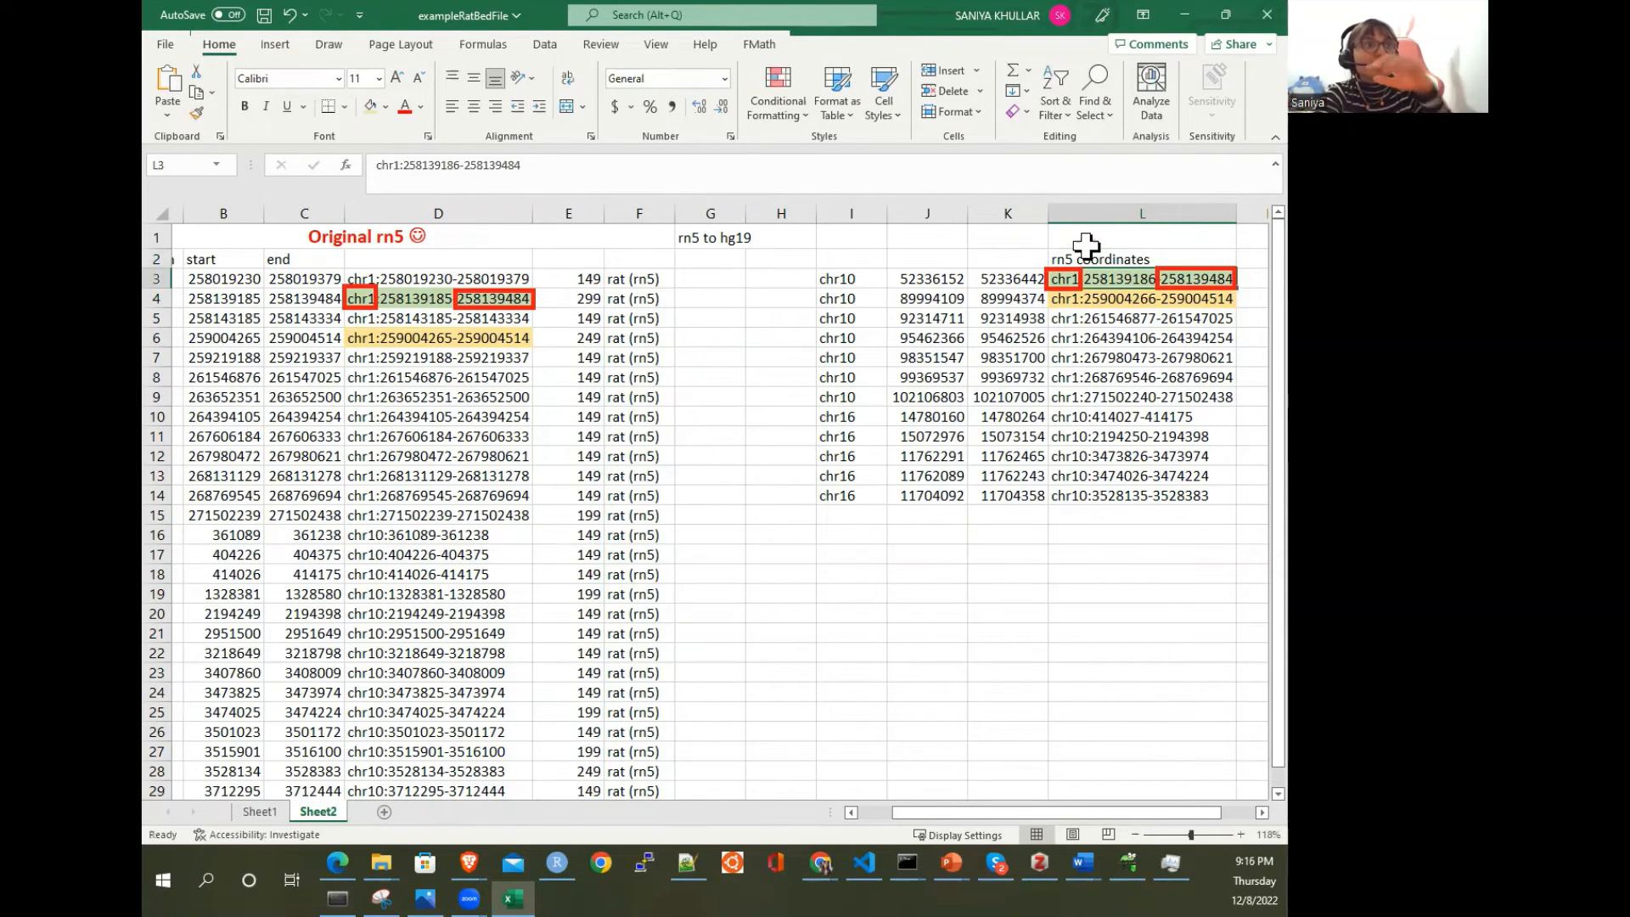
Step: Compare the start coordinates of the gold regions in L4 and D6 without changing either cell
{"action": "left_click", "coordinate": [1152, 299]}
{"action": "double_click", "coordinate": [1152, 299]}
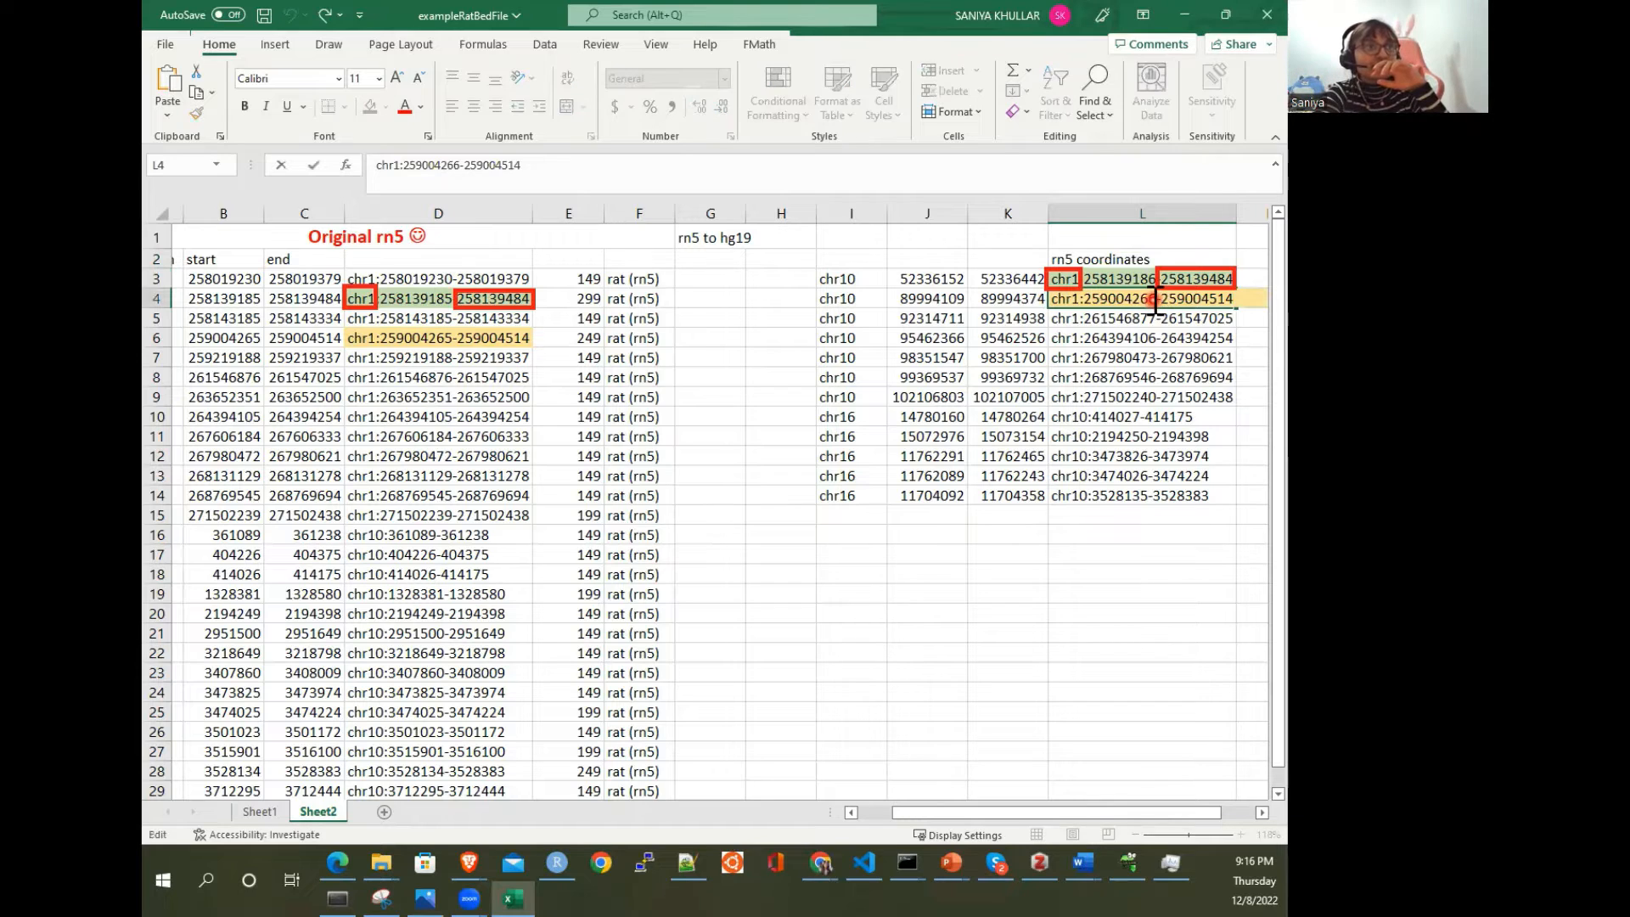
{"action": "left_click_drag", "start_coordinate": [1155, 301], "coordinate": [1089, 302]}
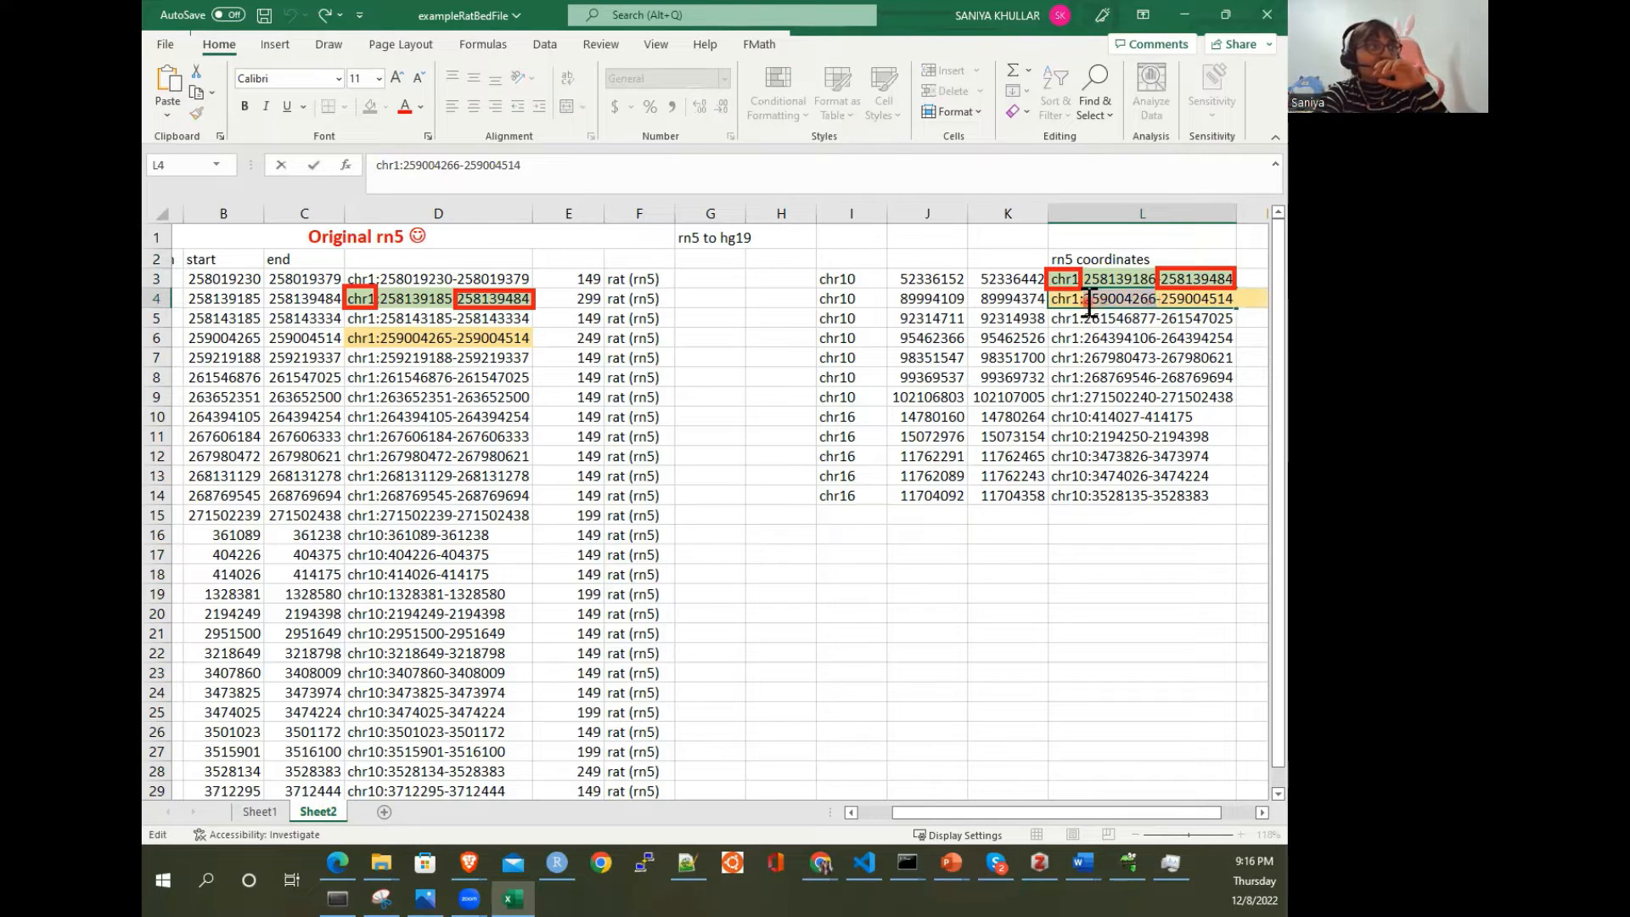
{"action": "left_click", "coordinate": [389, 341]}
{"action": "double_click", "coordinate": [385, 340]}
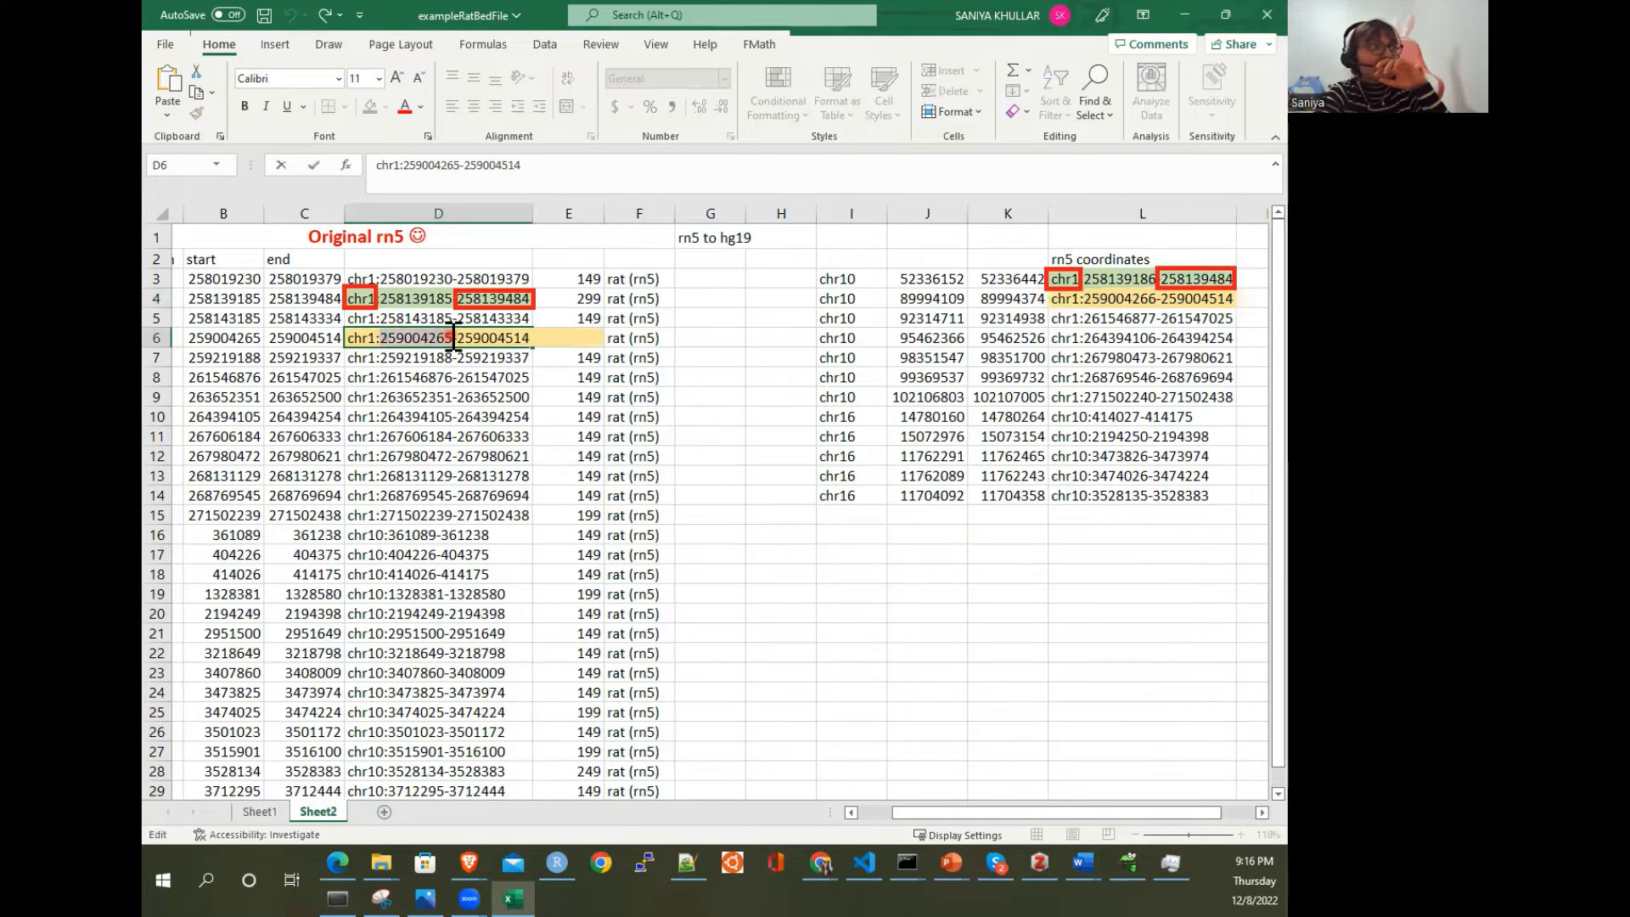
{"action": "left_click", "coordinate": [860, 392]}
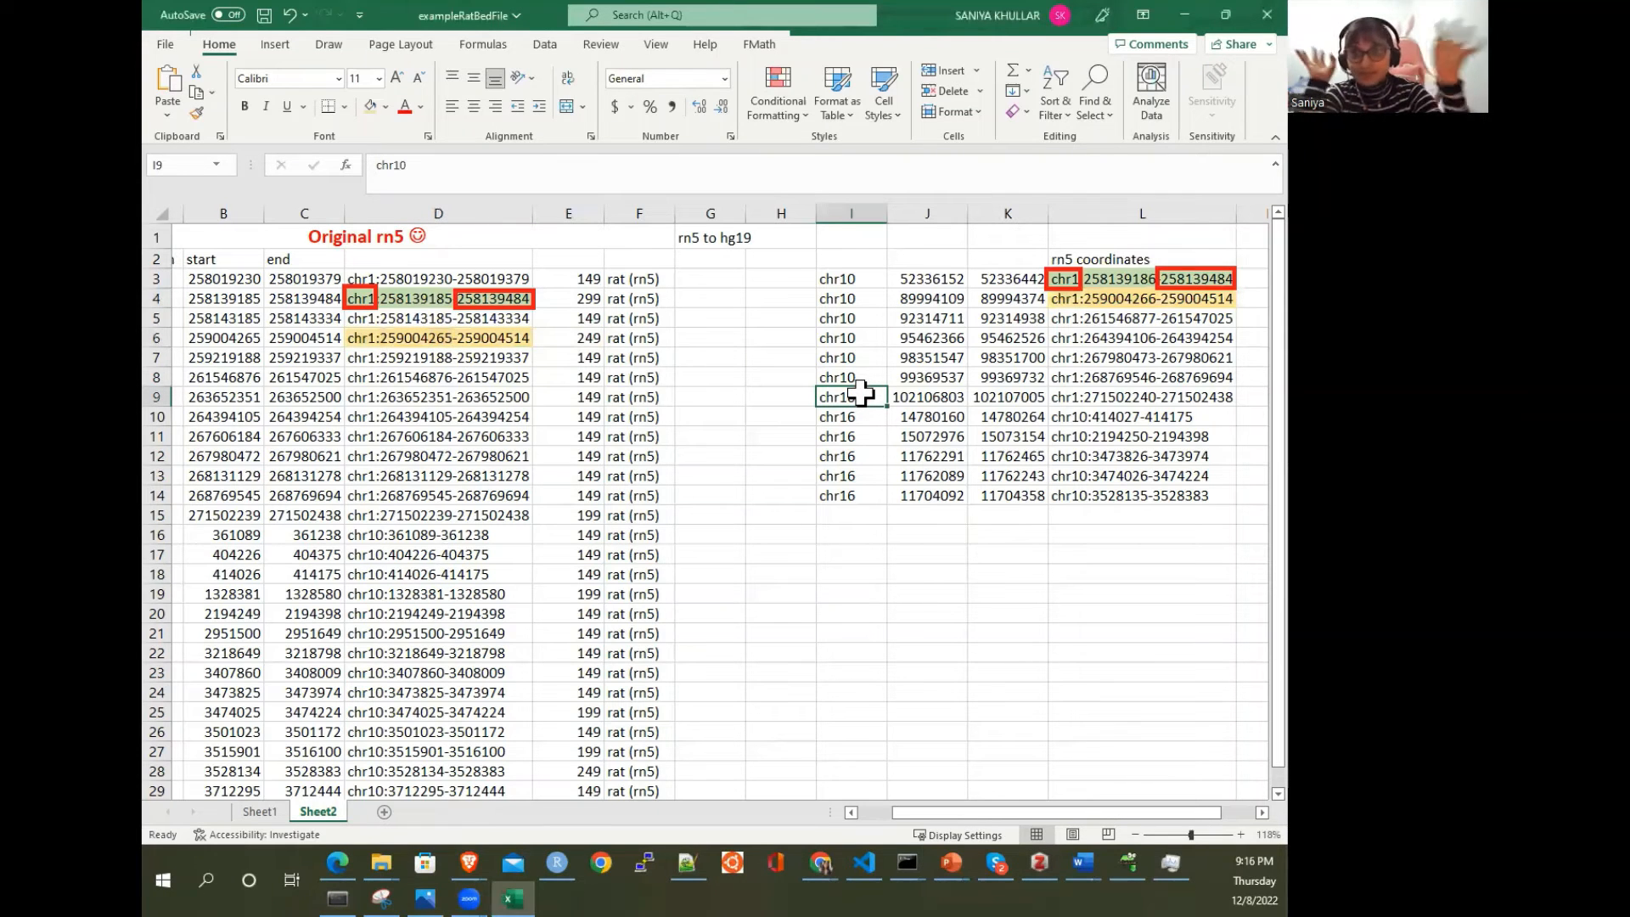
Step: Save the workbook
{"action": "left_click", "coordinate": [1027, 436]}
{"action": "left_click", "coordinate": [263, 17]}
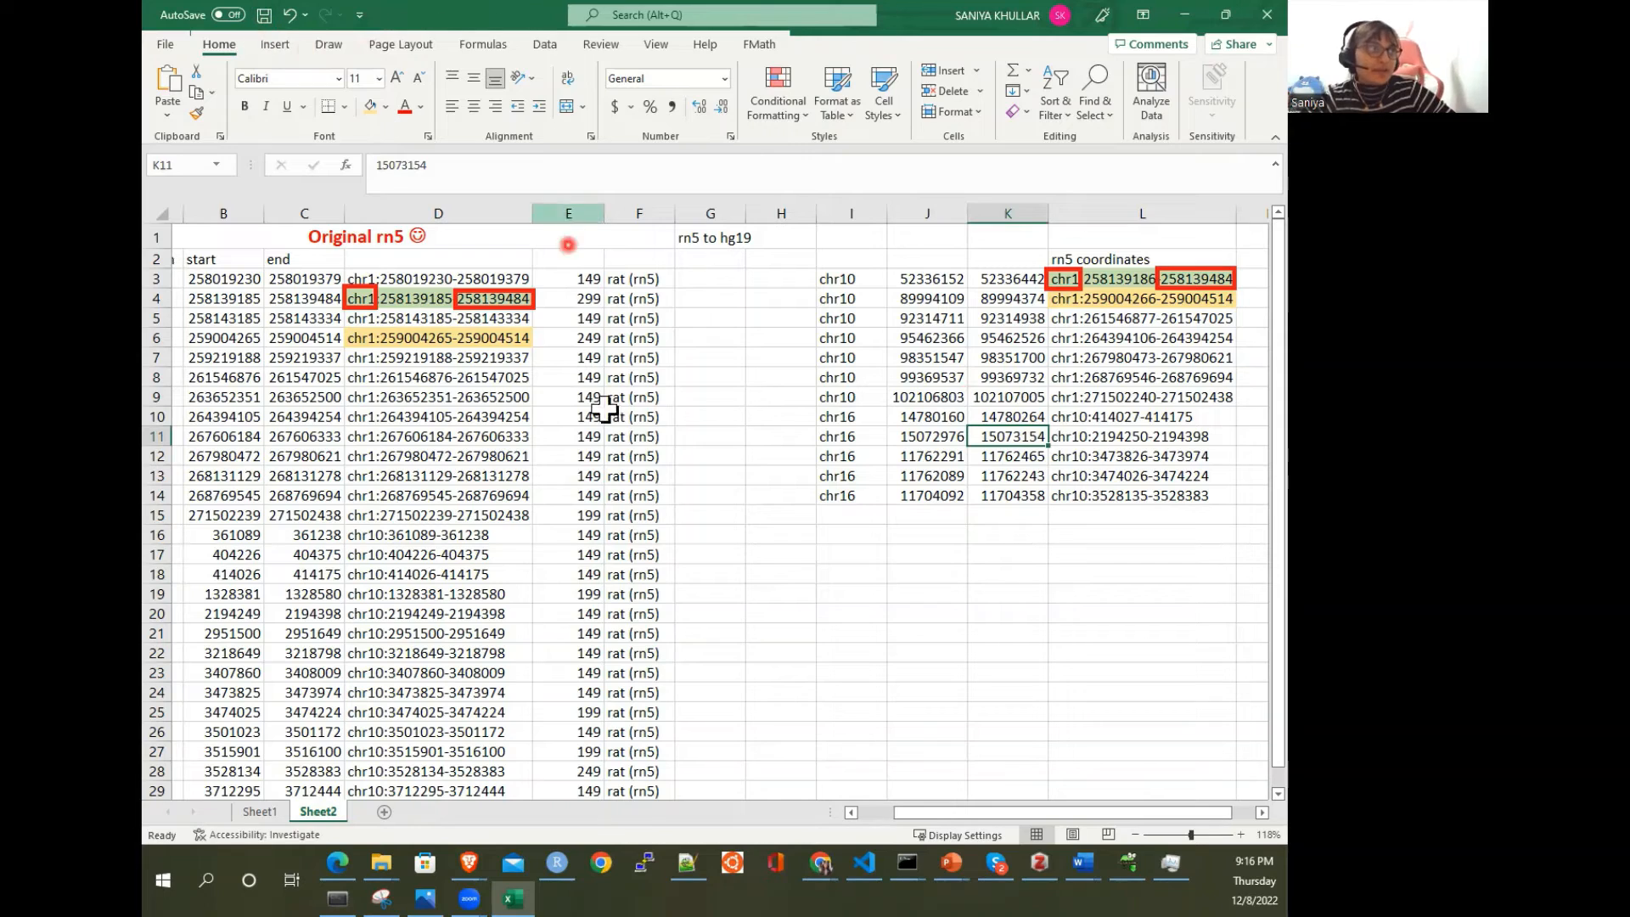
{"action": "left_click", "coordinate": [624, 417]}
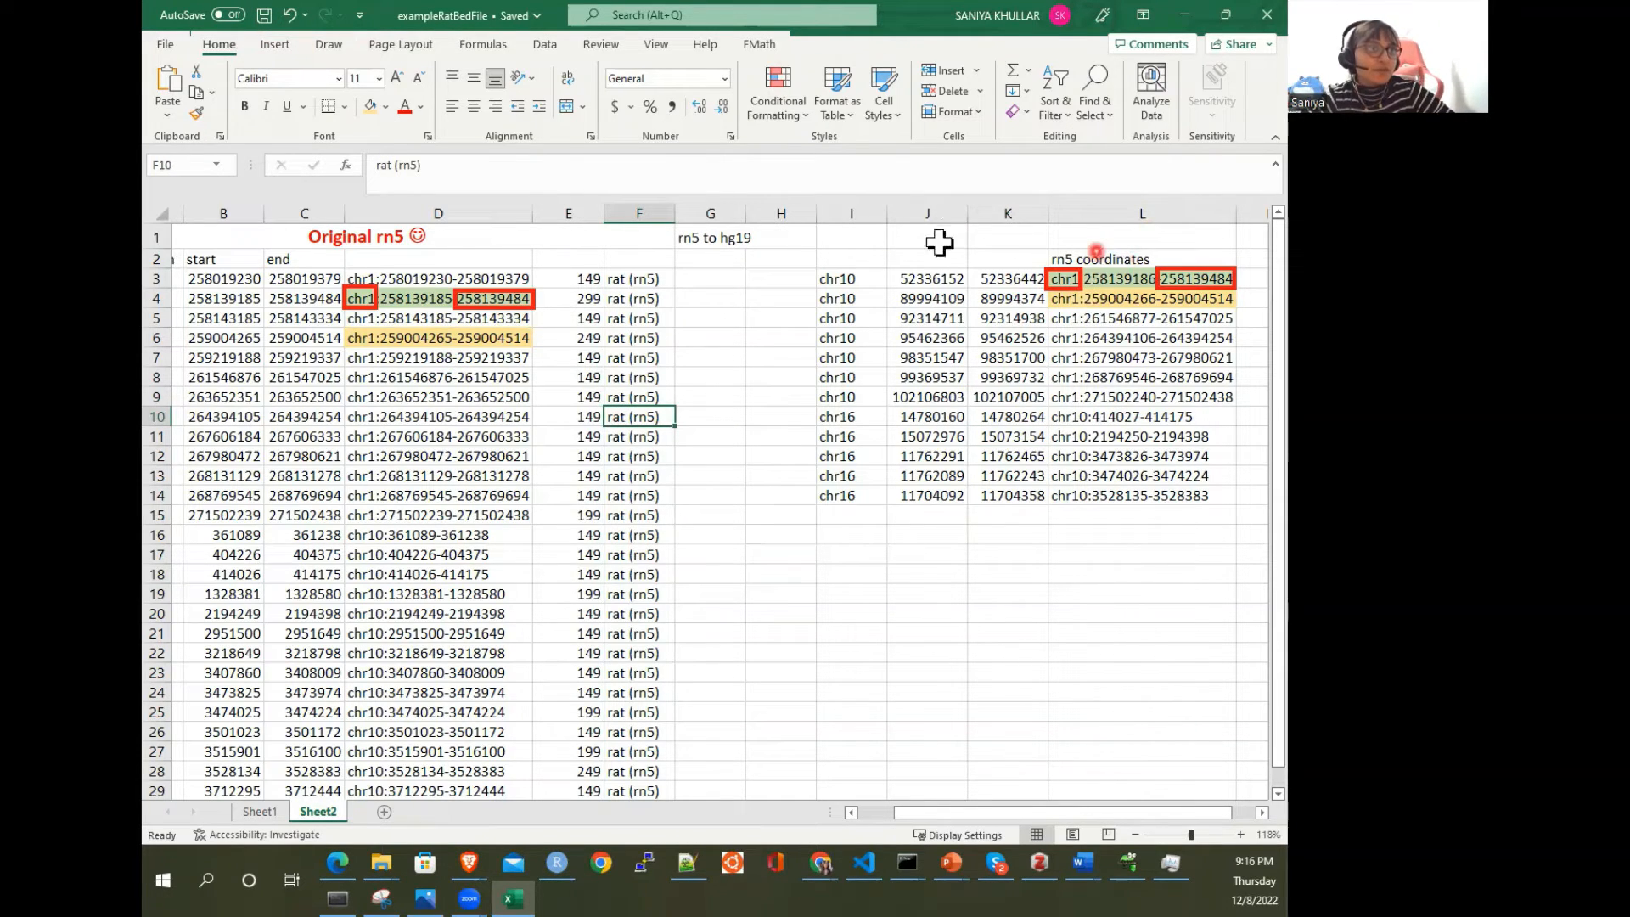
Step: Enter the heading "hg19_chrom" in cell I2 and widen column I to fit it
{"action": "left_click", "coordinate": [868, 253]}
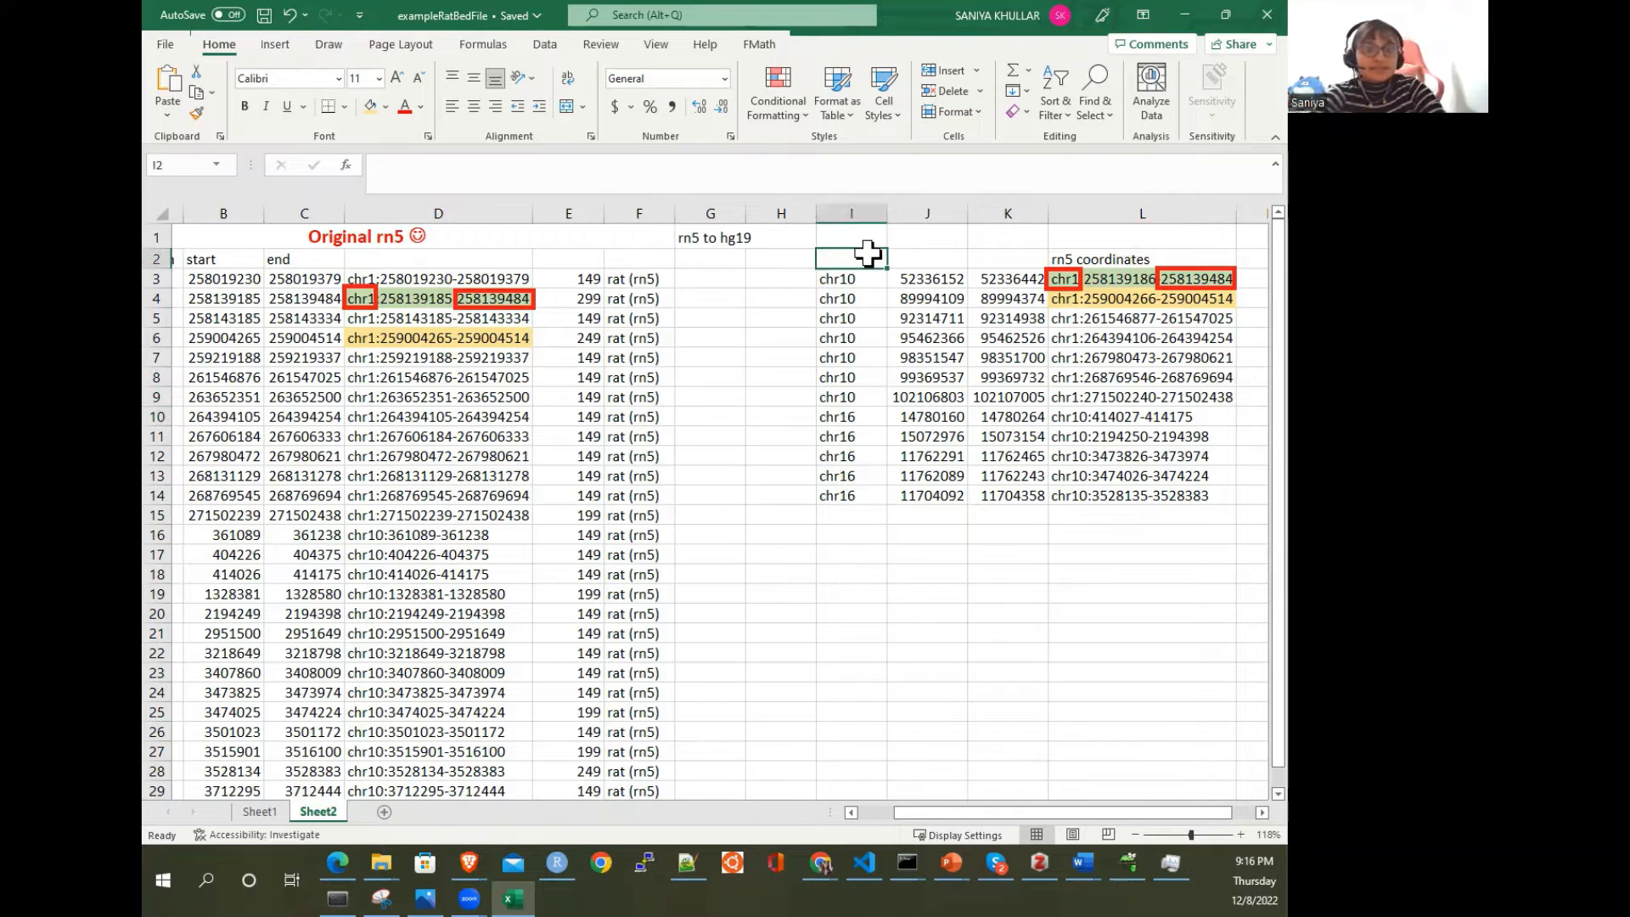
{"action": "type", "text": "hg19)"}
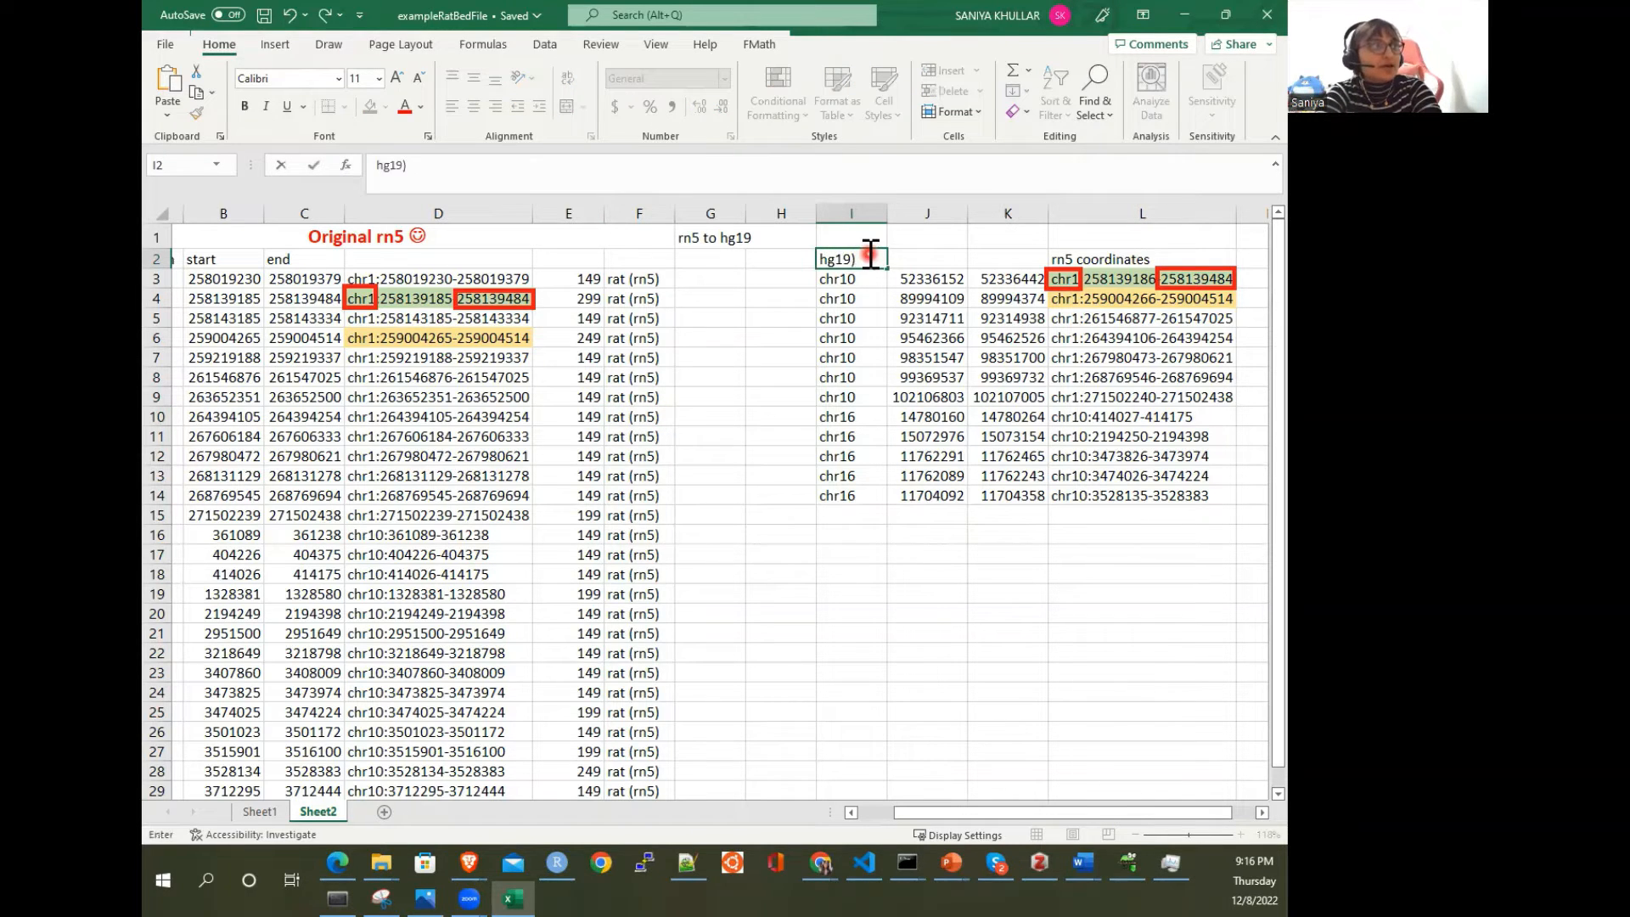
{"action": "key", "text": "Tab"}
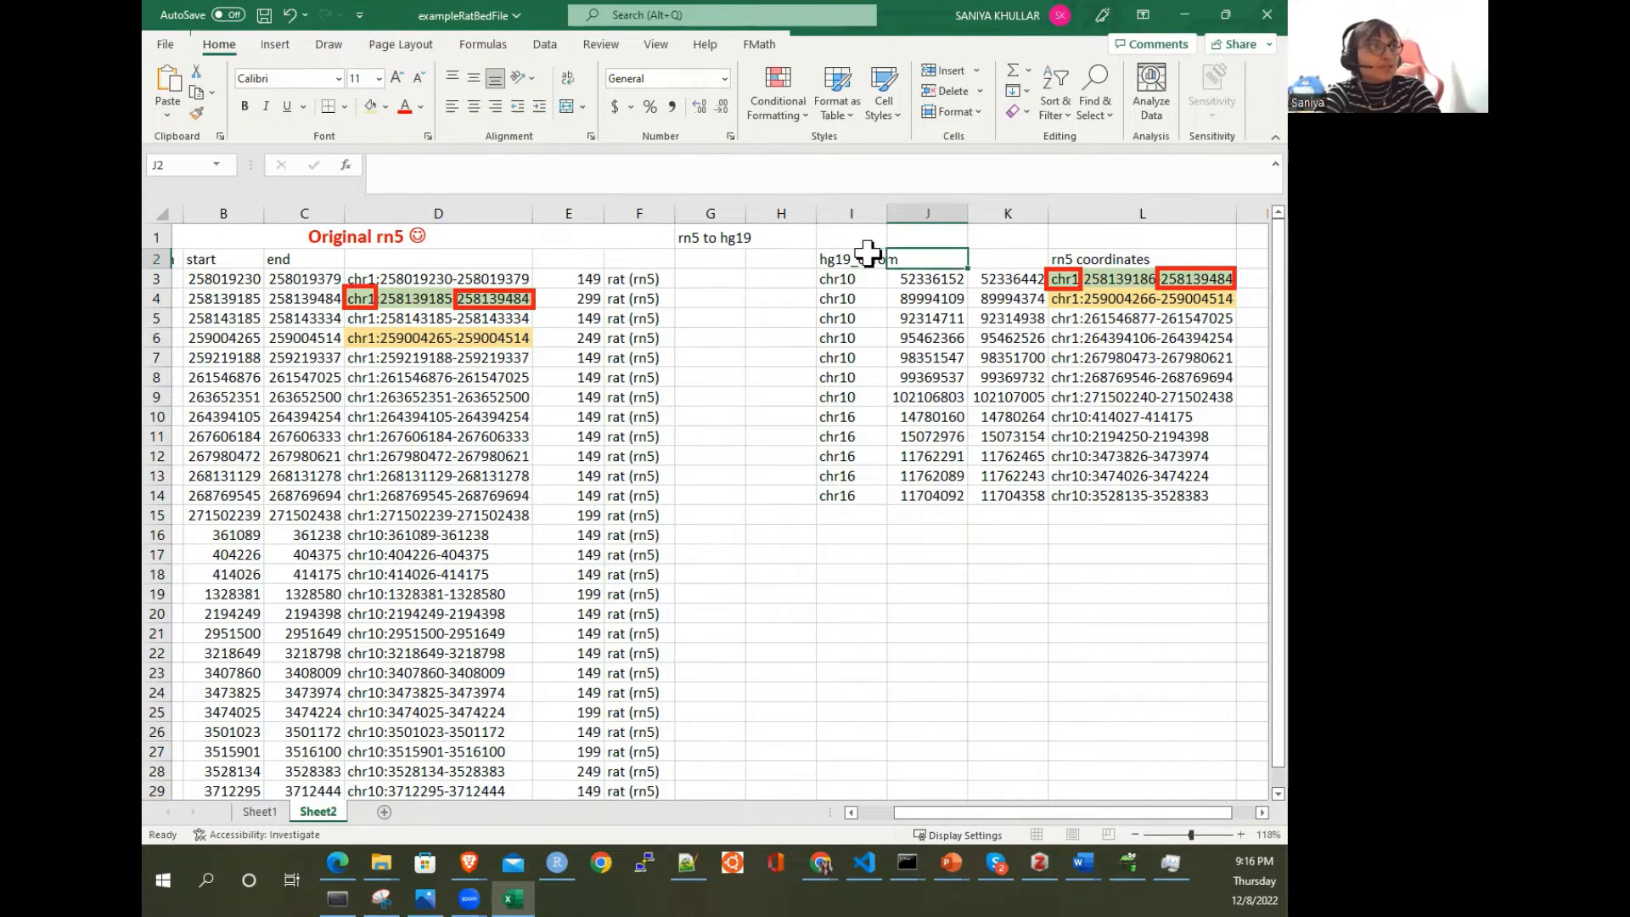
{"action": "left_click", "coordinate": [882, 230]}
{"action": "double_click", "coordinate": [888, 213]}
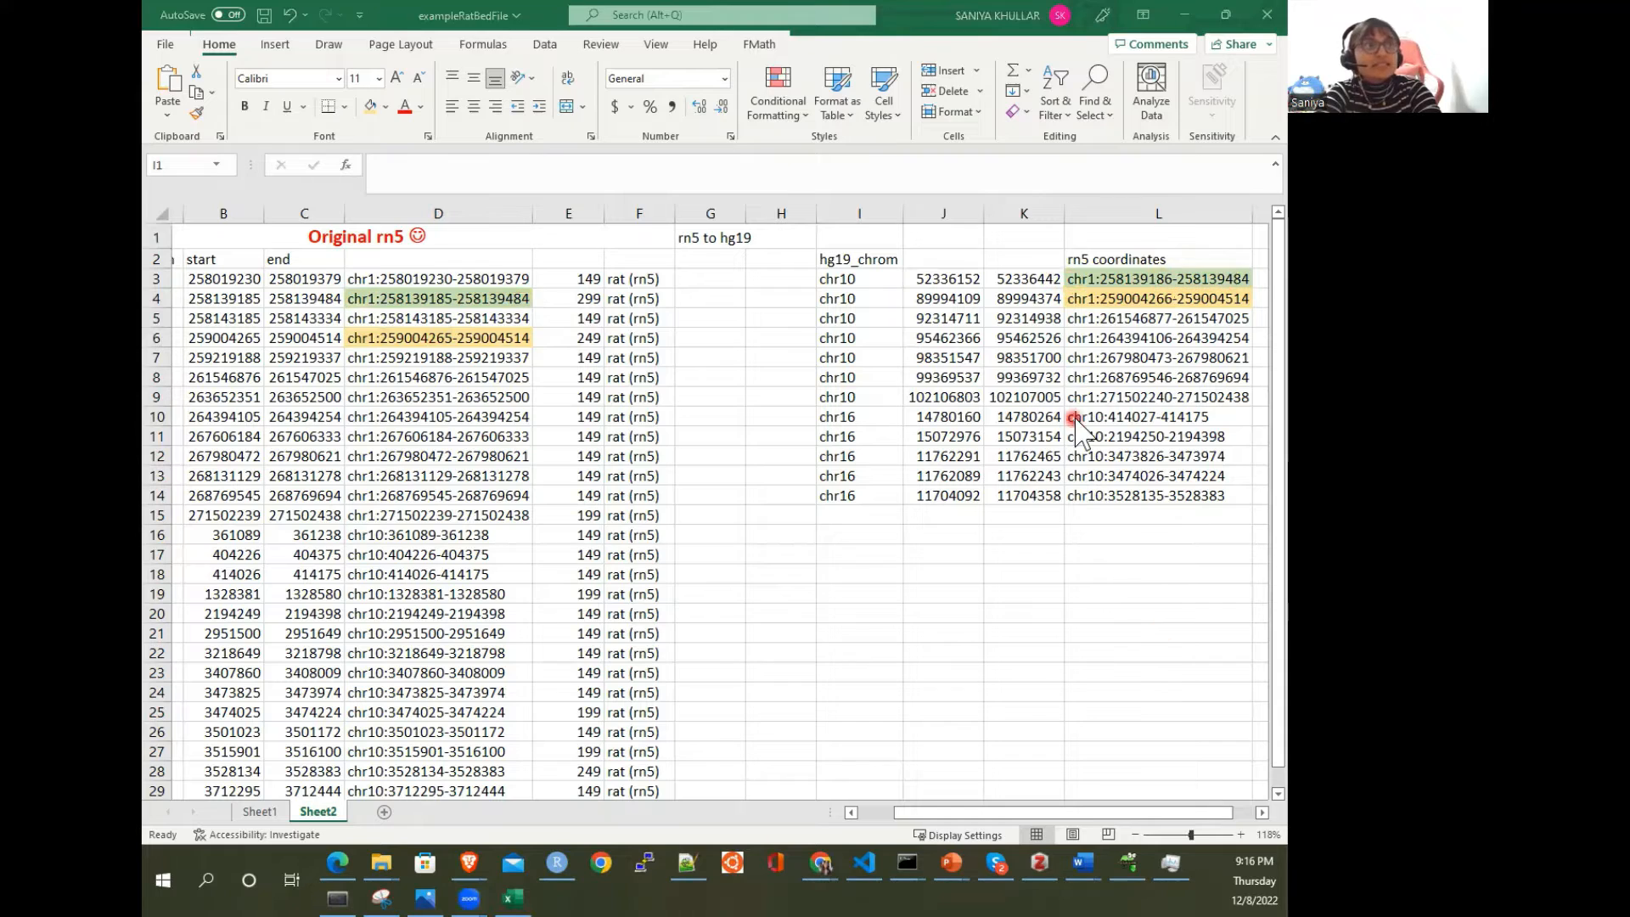
Step: Enter the headings "hg19_start" in J2 and "hg19_end" in K2 above the converted coordinates
{"action": "left_click", "coordinate": [931, 253]}
{"action": "type", "text": "hg19_start"}
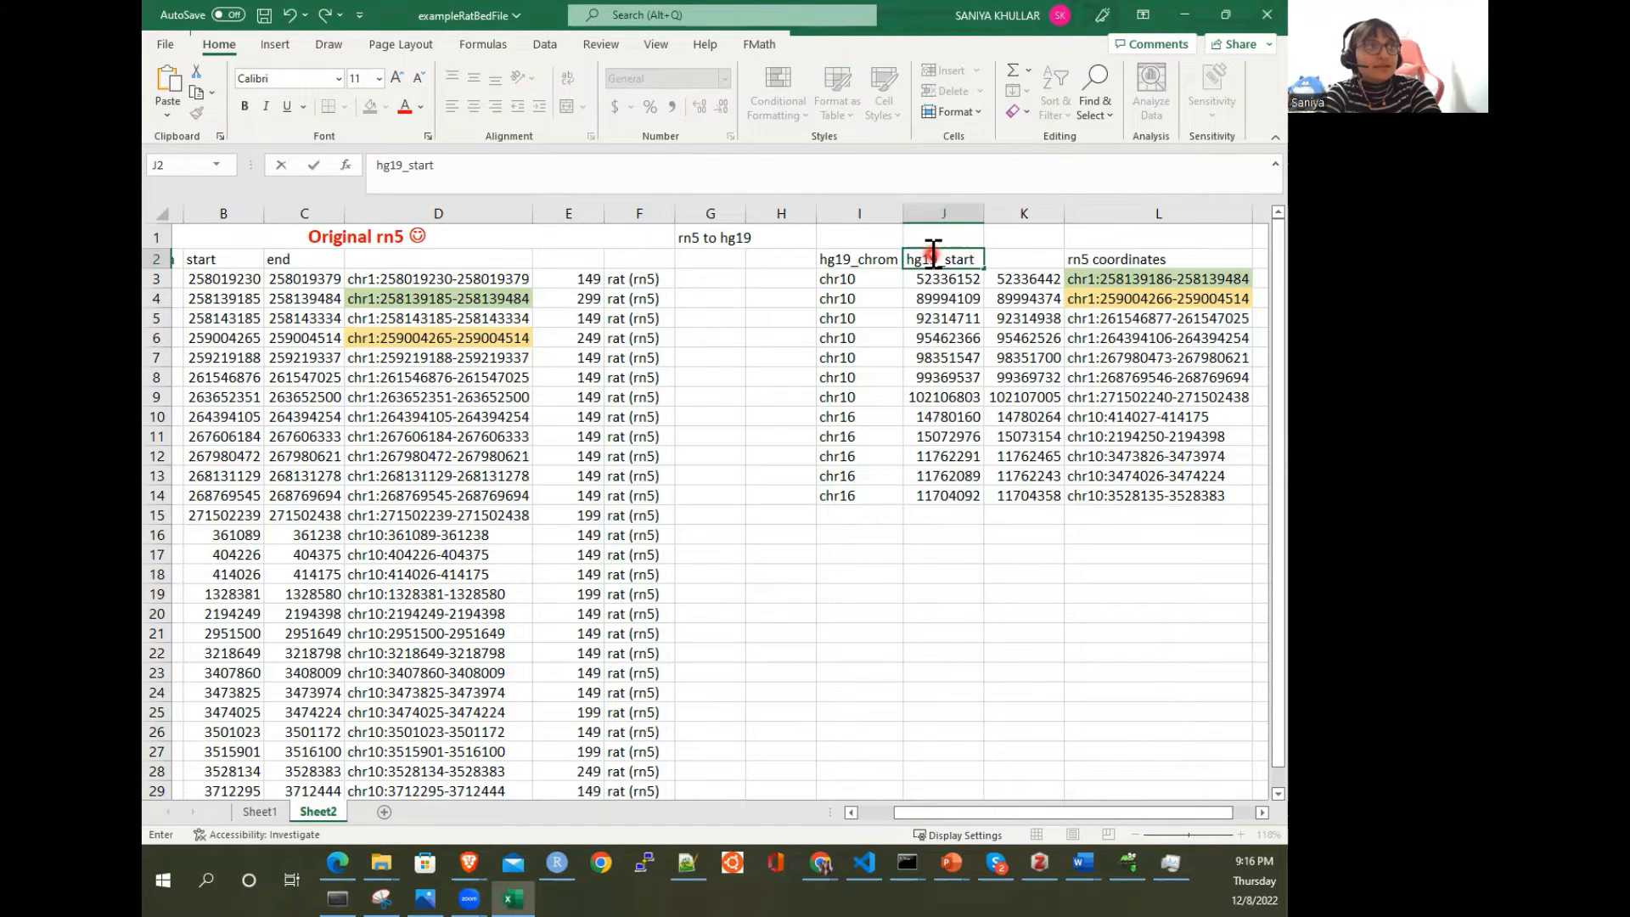
{"action": "key", "text": "Tab"}
{"action": "type", "text": "h"}
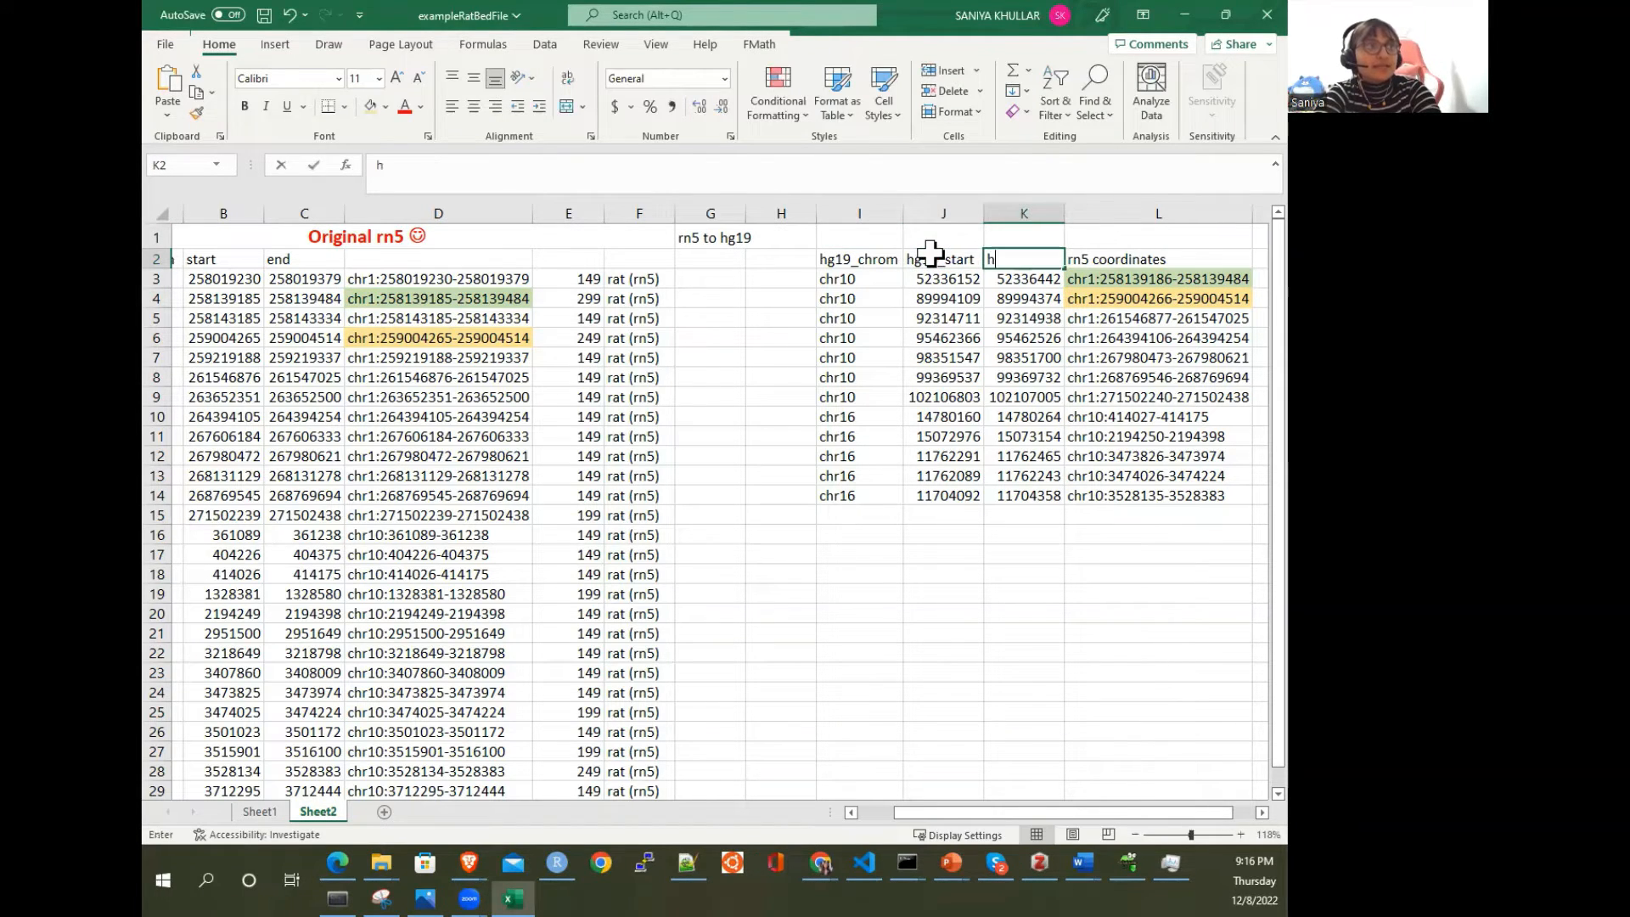
{"action": "type", "text": "g19_end"}
{"action": "key", "text": "Return"}
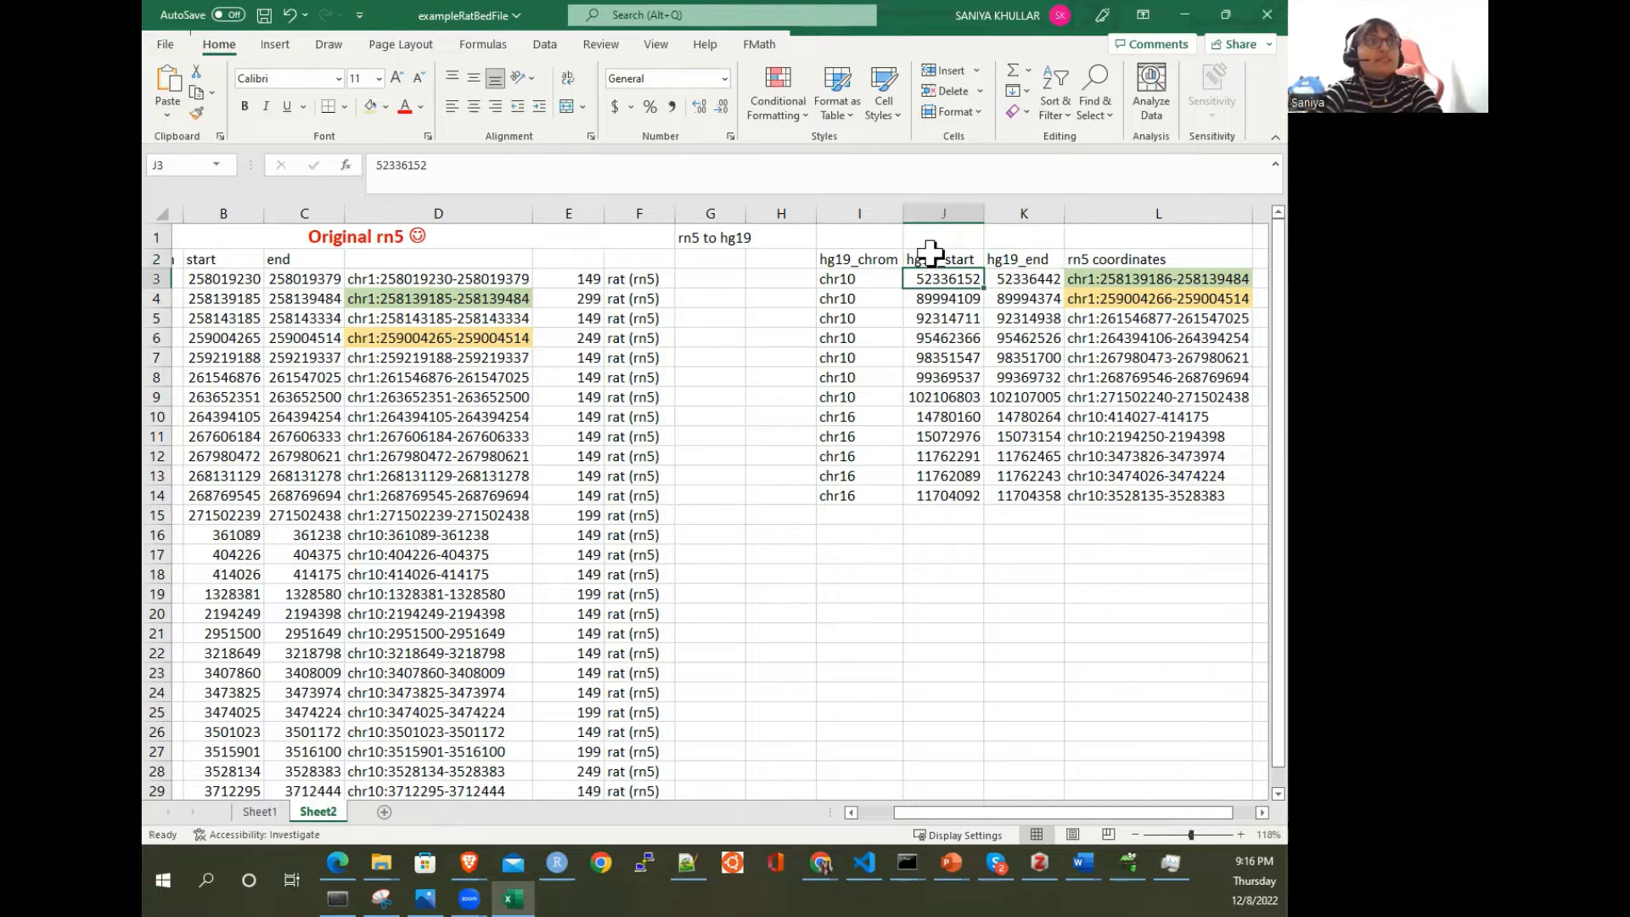
Step: Switch to the Chrome image results for the human and rat phylogenetic tree and examine the vertebrate trees up close
{"action": "left_click", "coordinate": [1112, 282]}
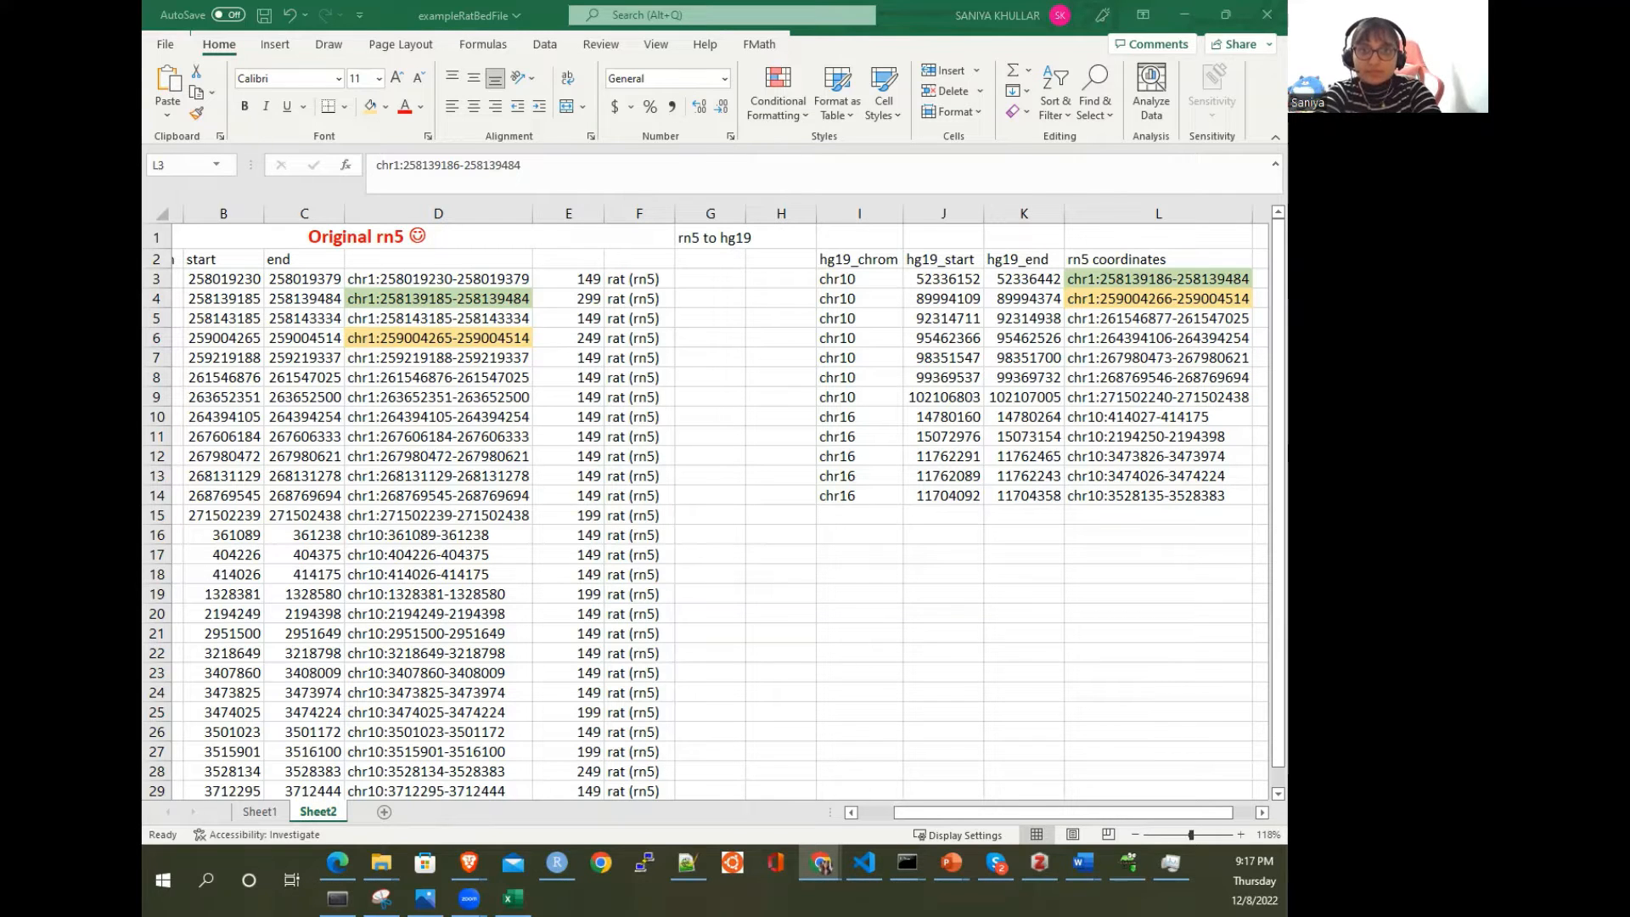
{"action": "key", "text": "alt+Tab"}
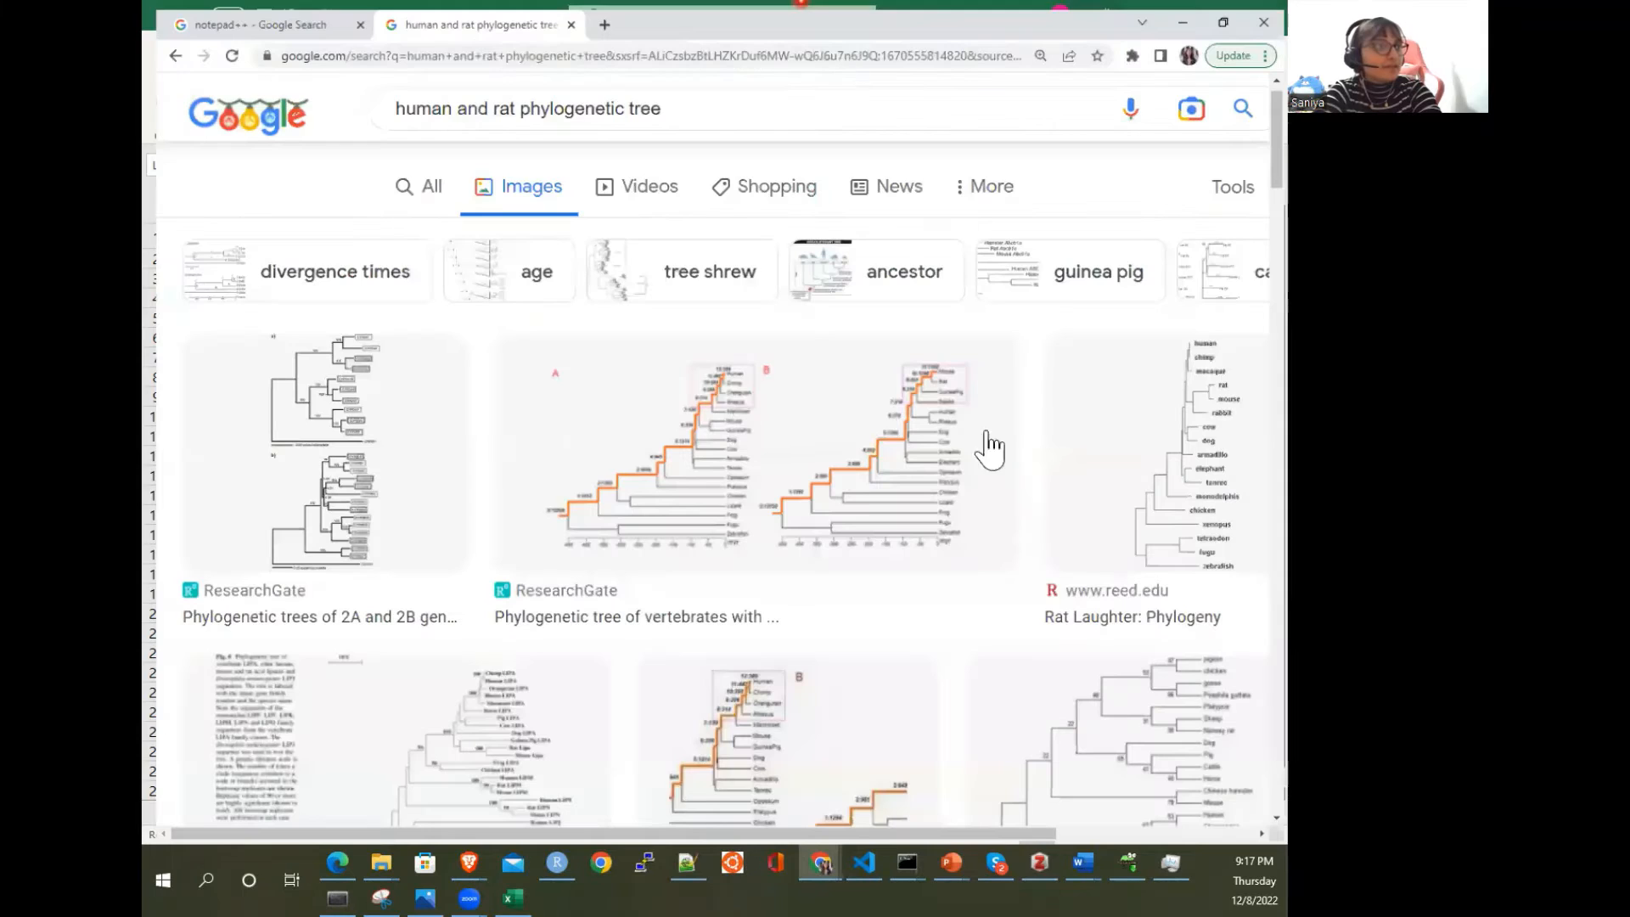
{"action": "scroll", "coordinate": [766, 406], "scroll_direction": "up", "scroll_amount": 3}
{"action": "scroll", "coordinate": [766, 404], "scroll_direction": "up", "scroll_amount": 3}
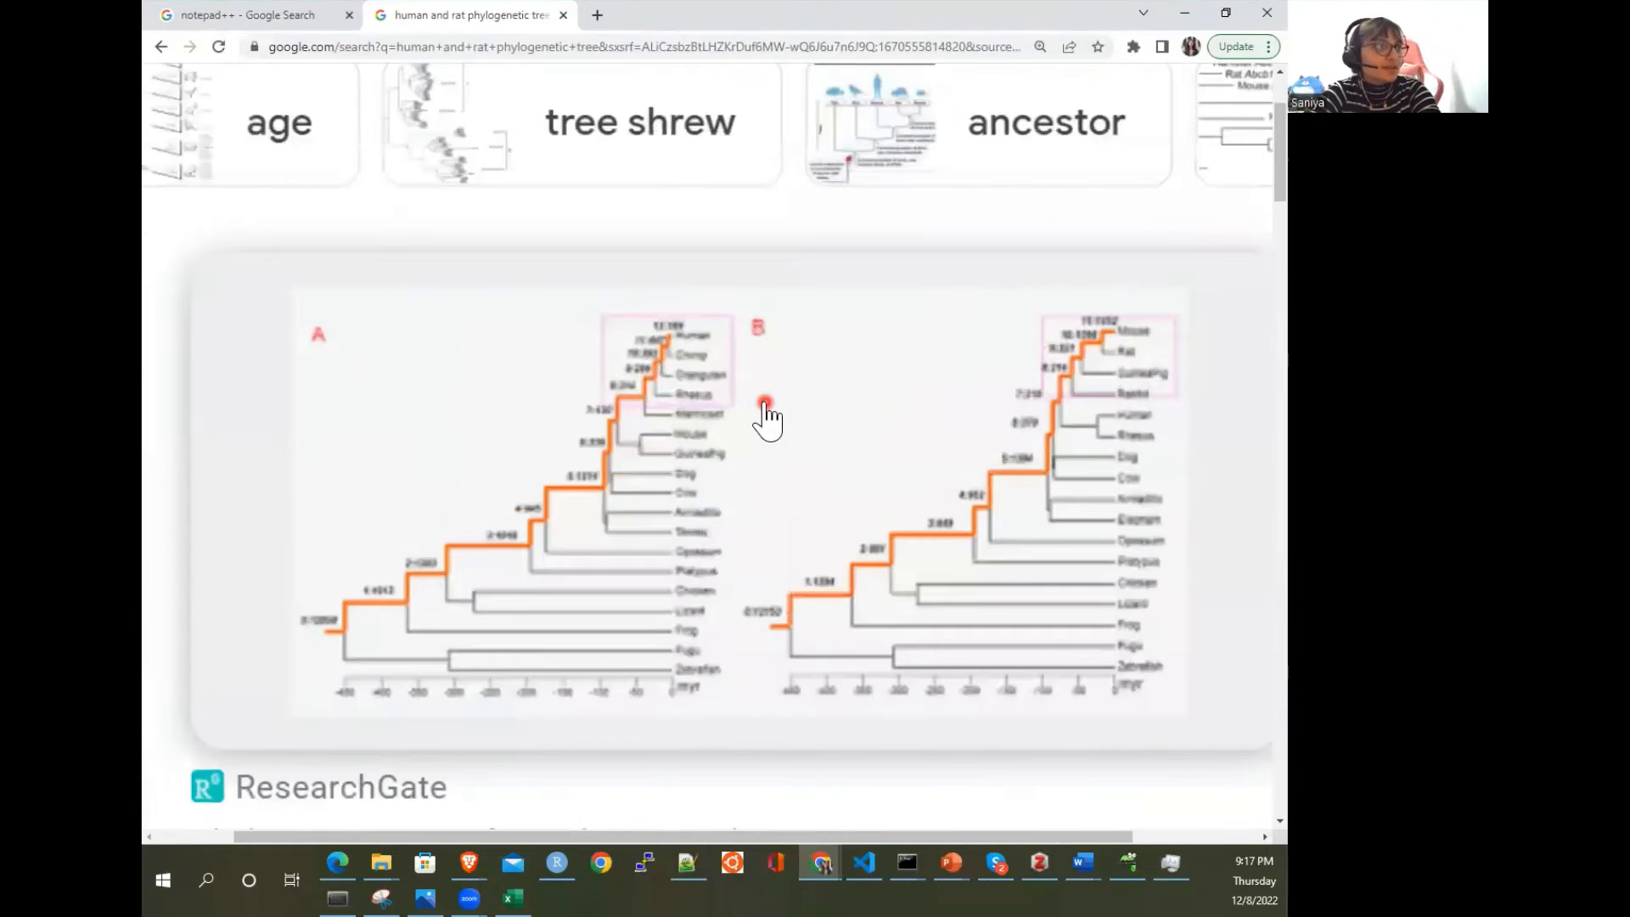
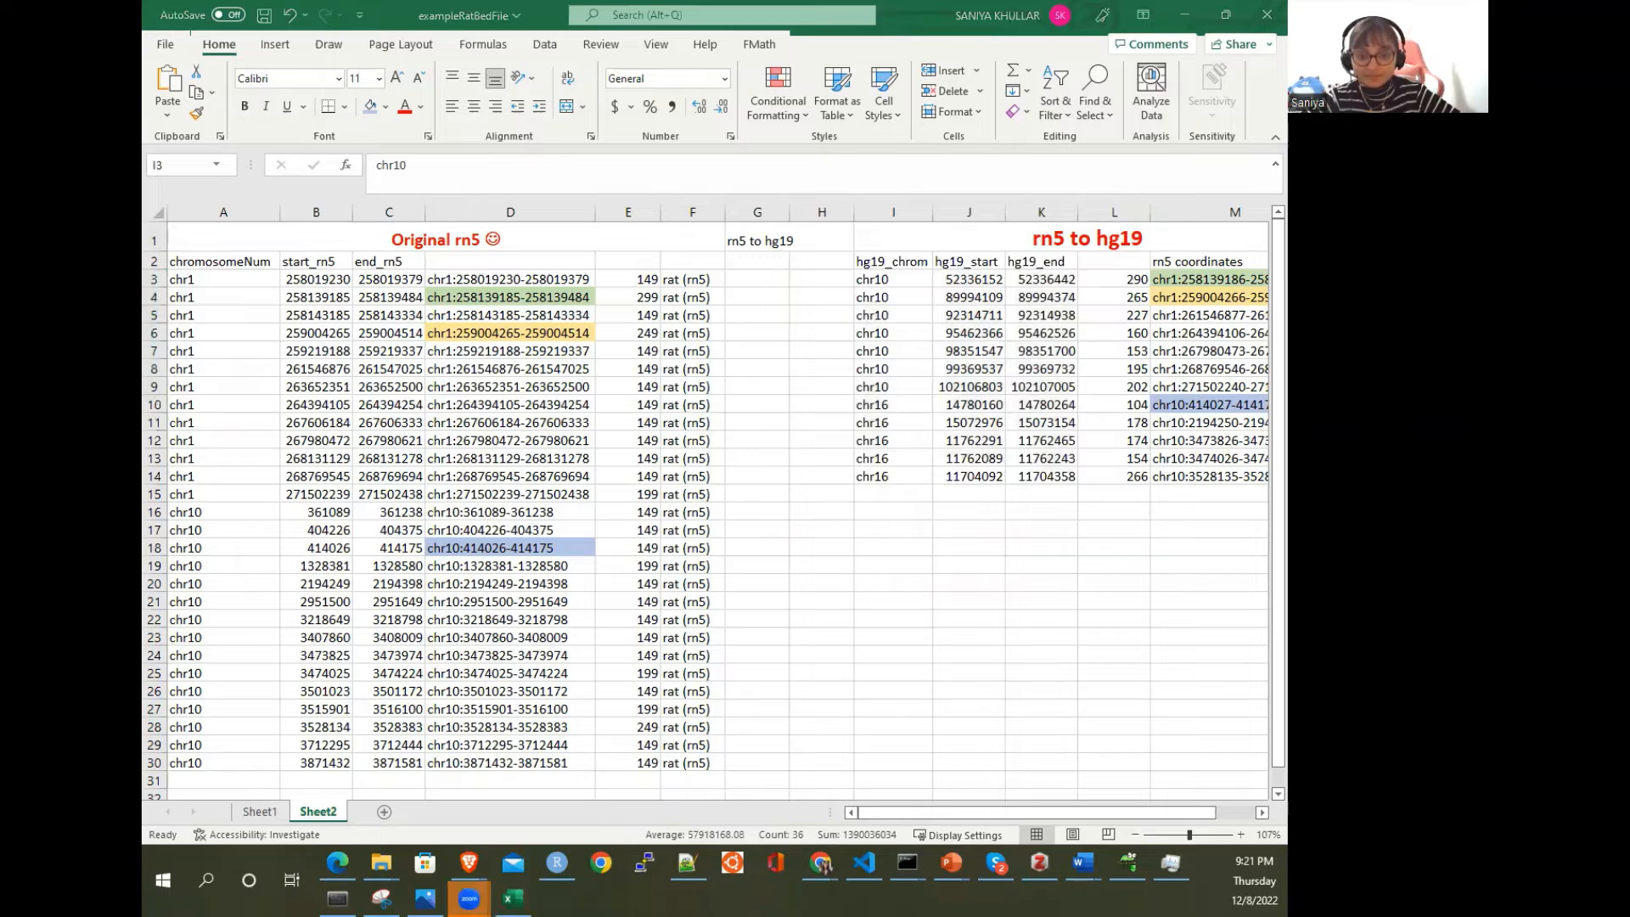
Step: Switch to Chrome, duplicate the Lift Genome Annotations page and clear its pasted regions in the copy
{"action": "left_click", "coordinate": [820, 864]}
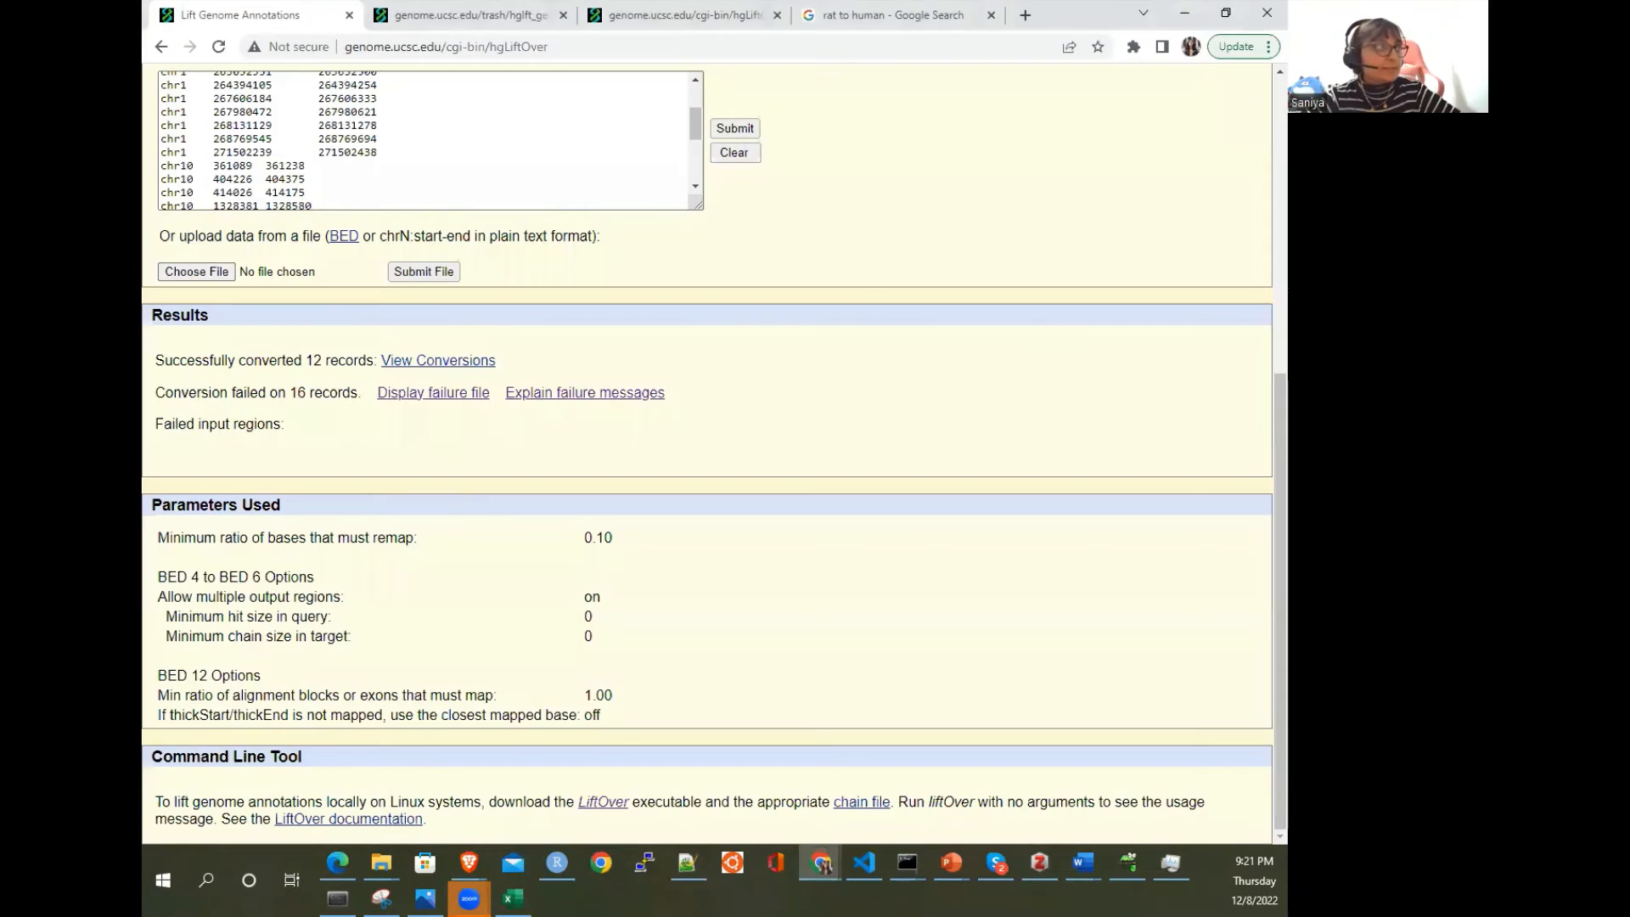
{"action": "right_click", "coordinate": [236, 15]}
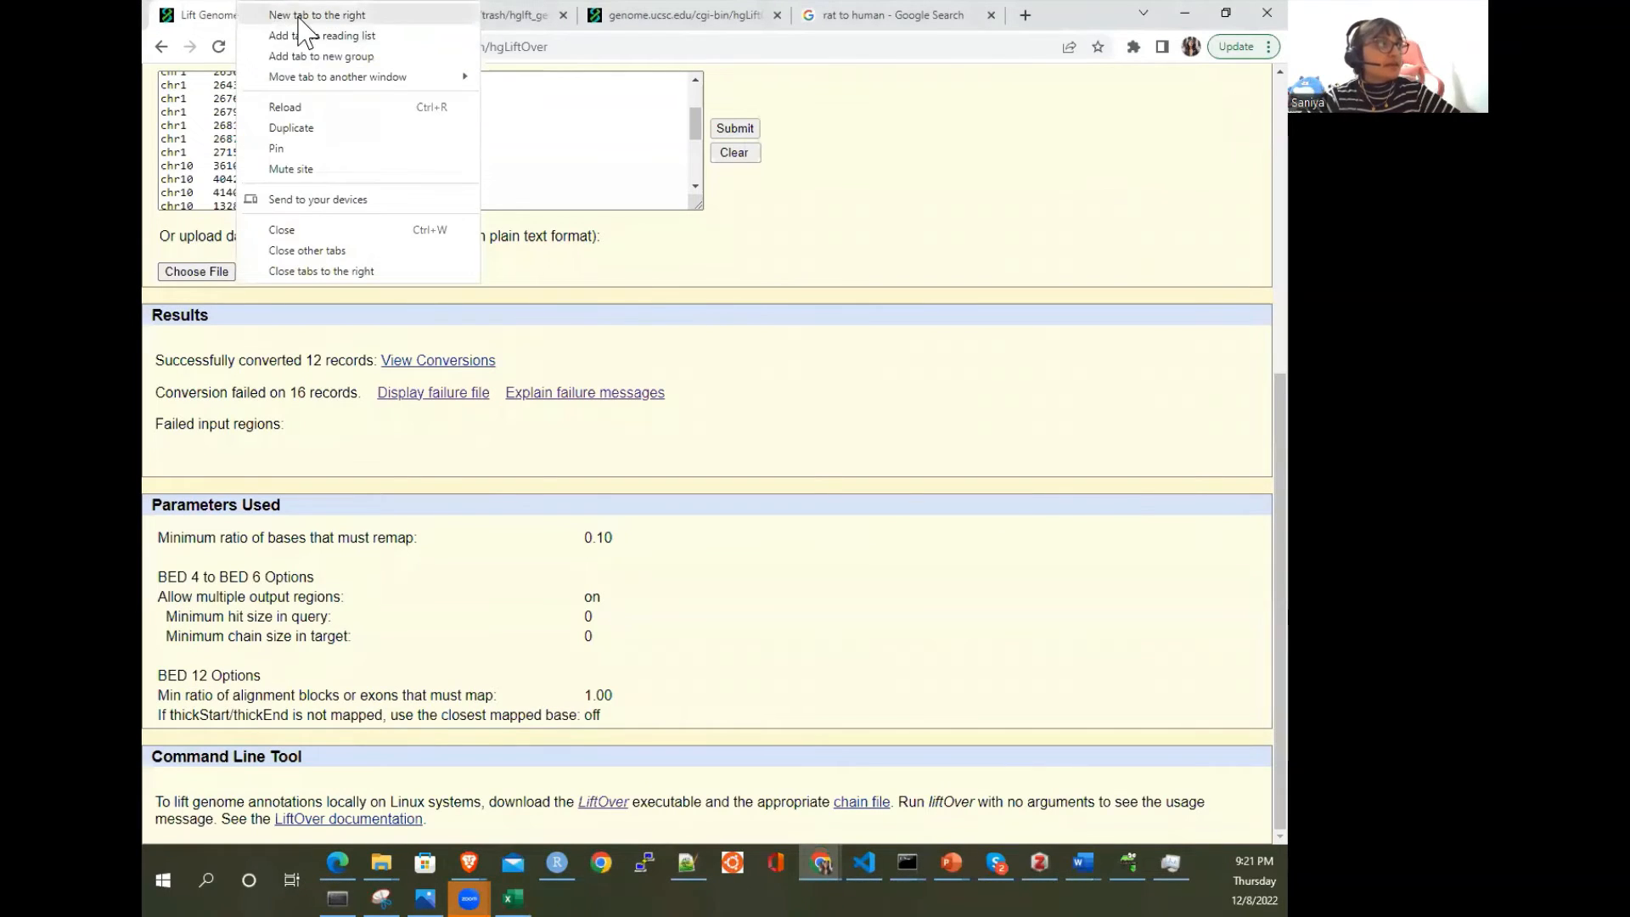
{"action": "left_click", "coordinate": [301, 135]}
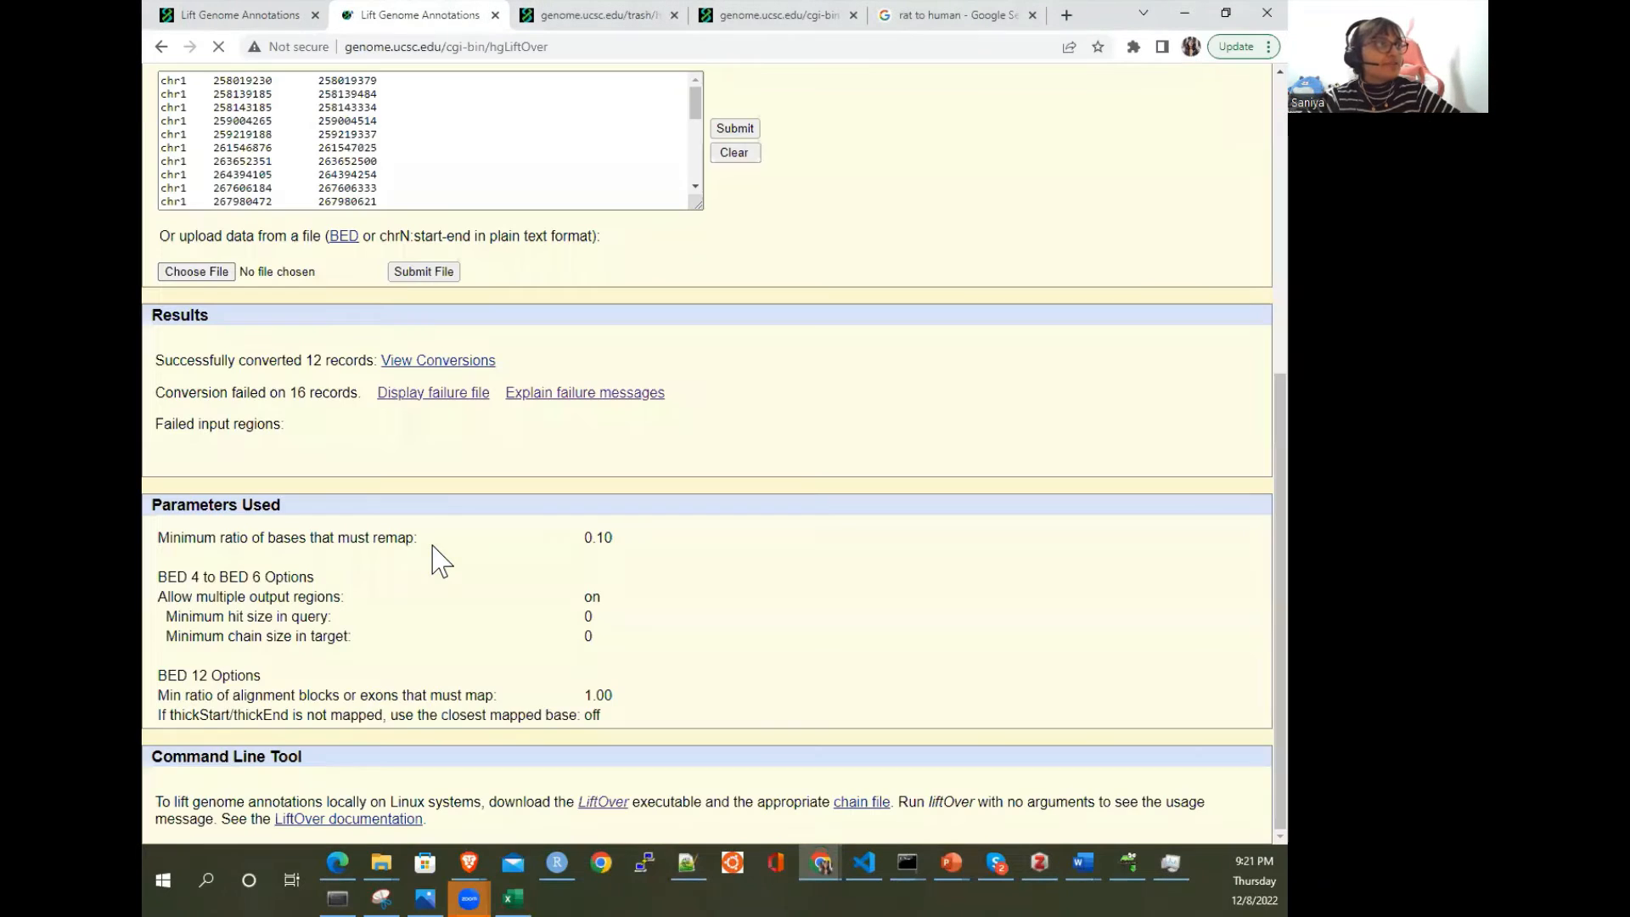
{"action": "scroll", "coordinate": [512, 472], "scroll_direction": "up", "scroll_amount": 6}
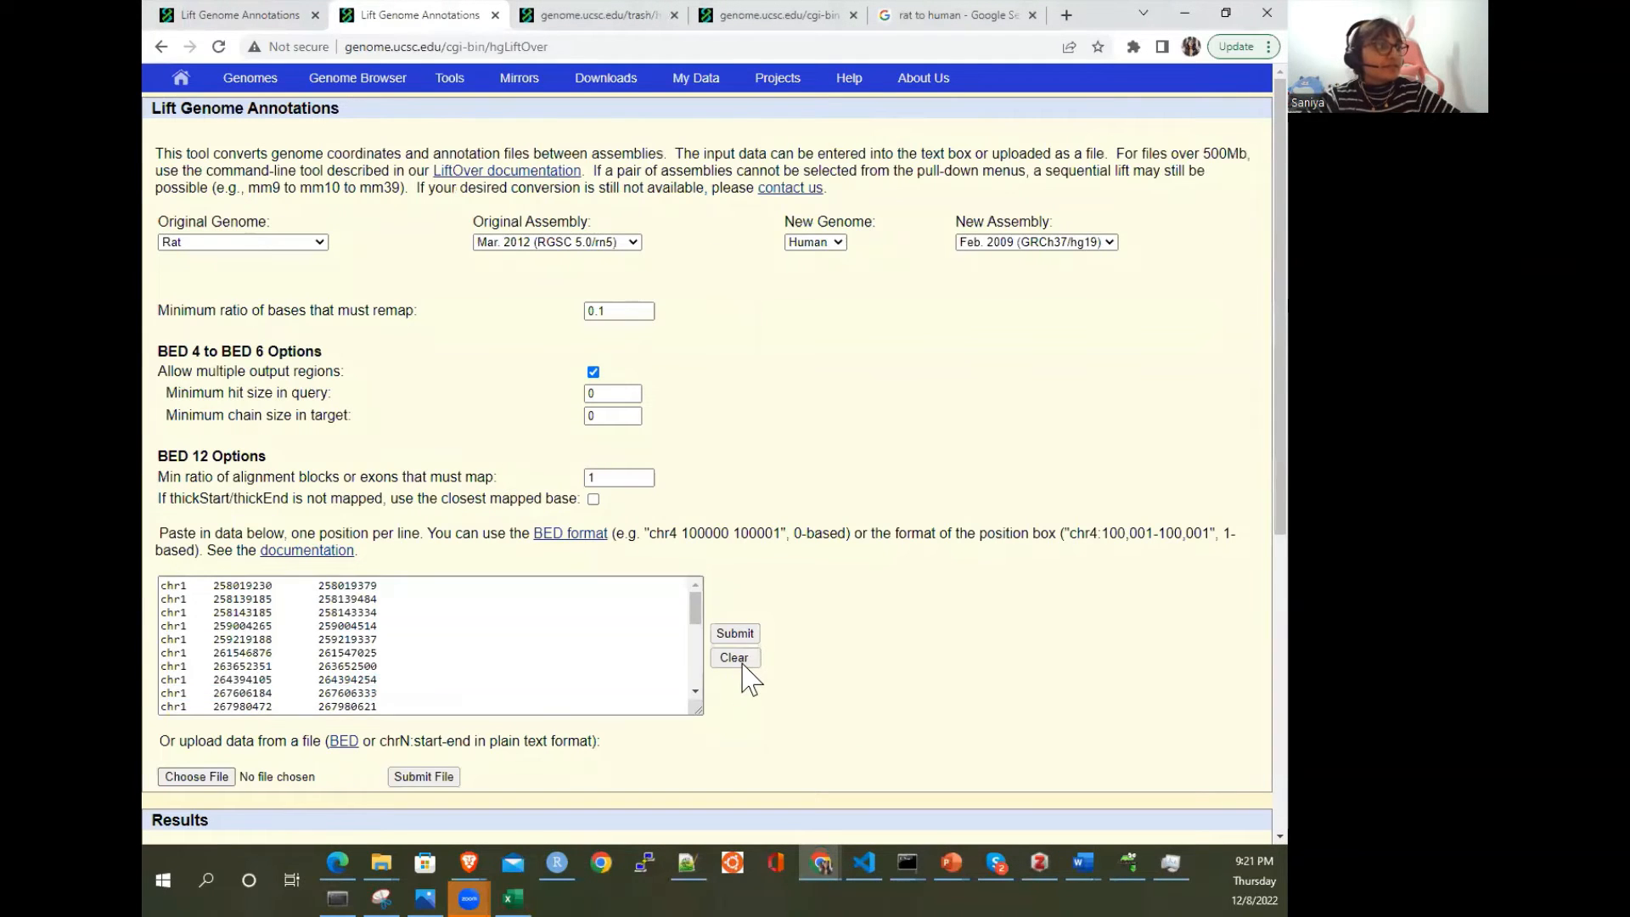
{"action": "left_click", "coordinate": [739, 660]}
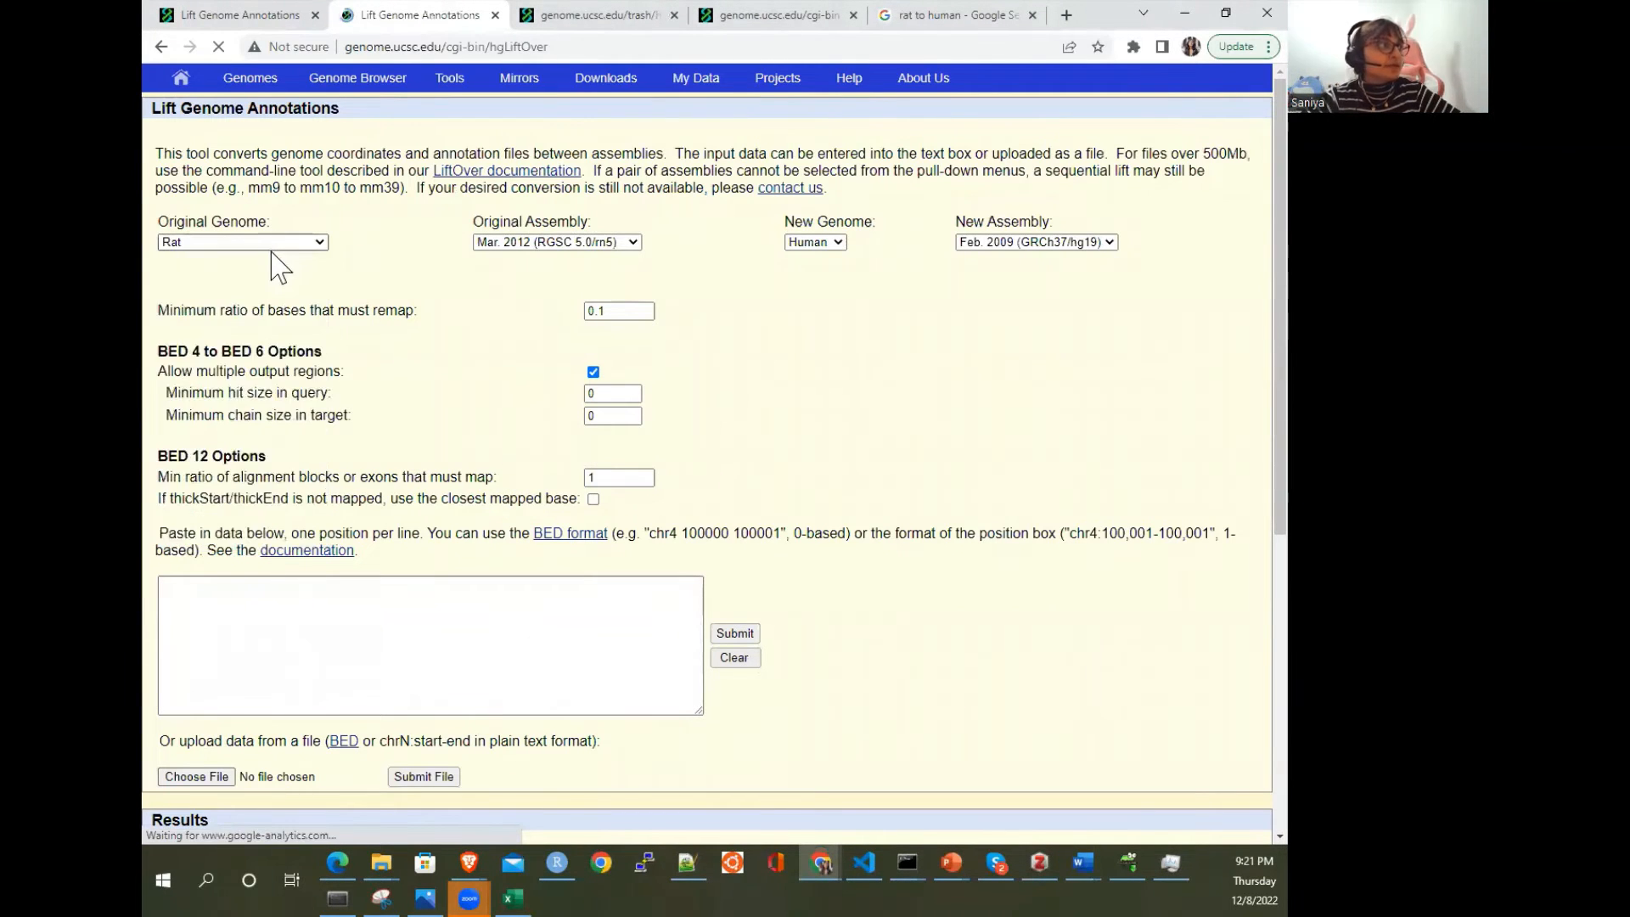
Step: Set the original genome to Human and the original assembly to Feb. 2009 (GRCh37/hg19)
{"action": "left_click", "coordinate": [301, 242]}
{"action": "left_click_drag", "start_coordinate": [320, 430], "coordinate": [321, 244]}
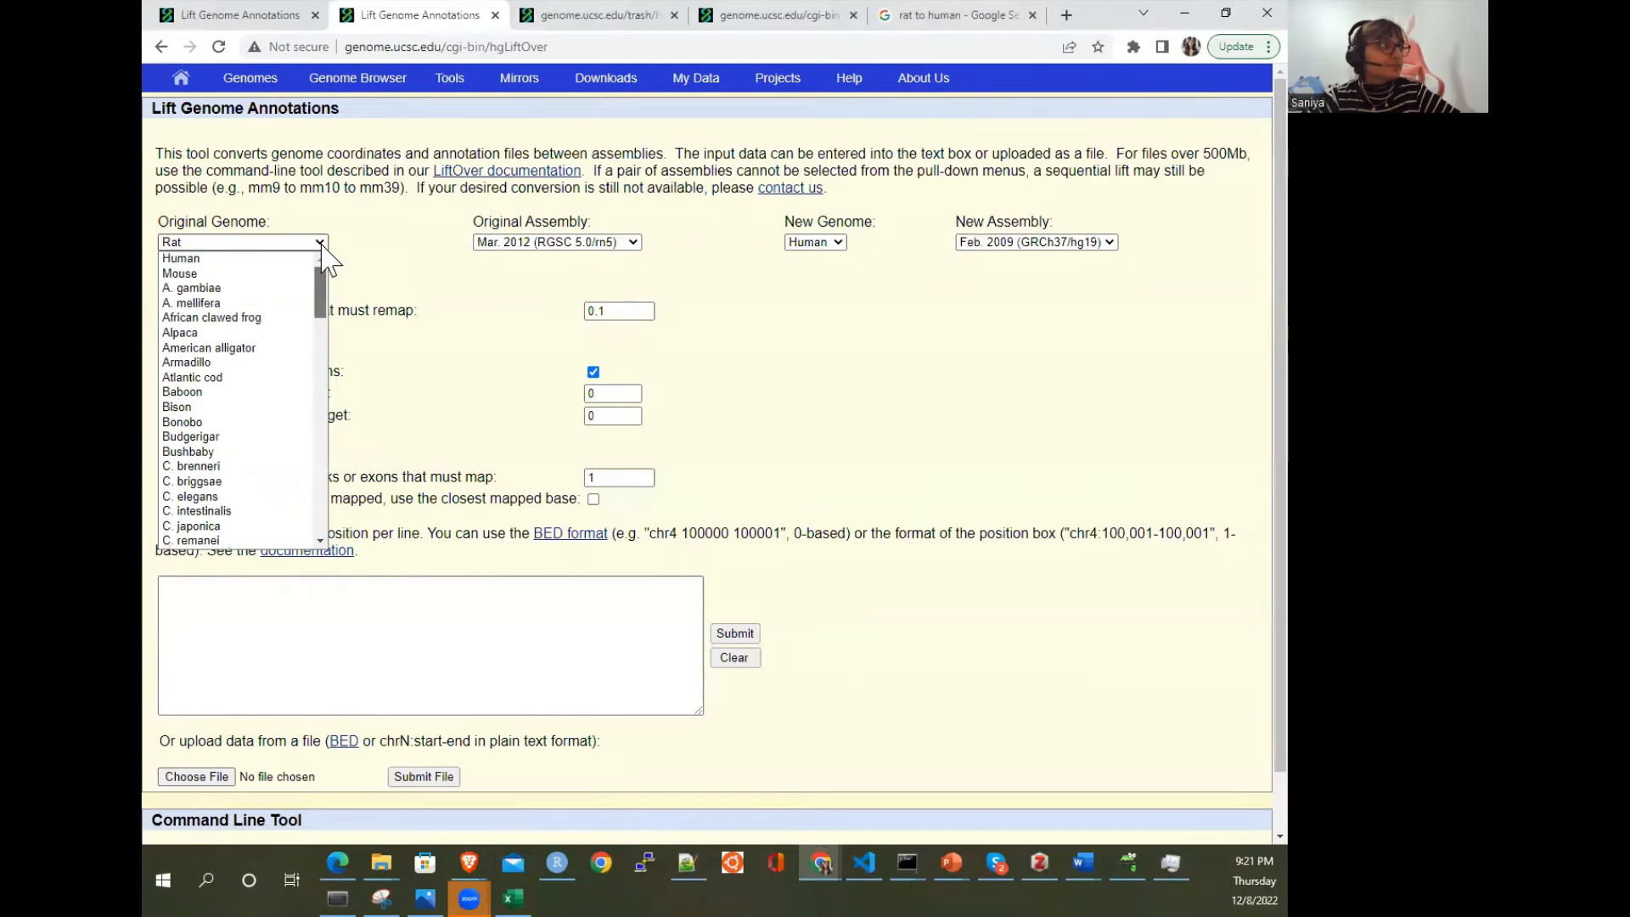
{"action": "left_click", "coordinate": [282, 258]}
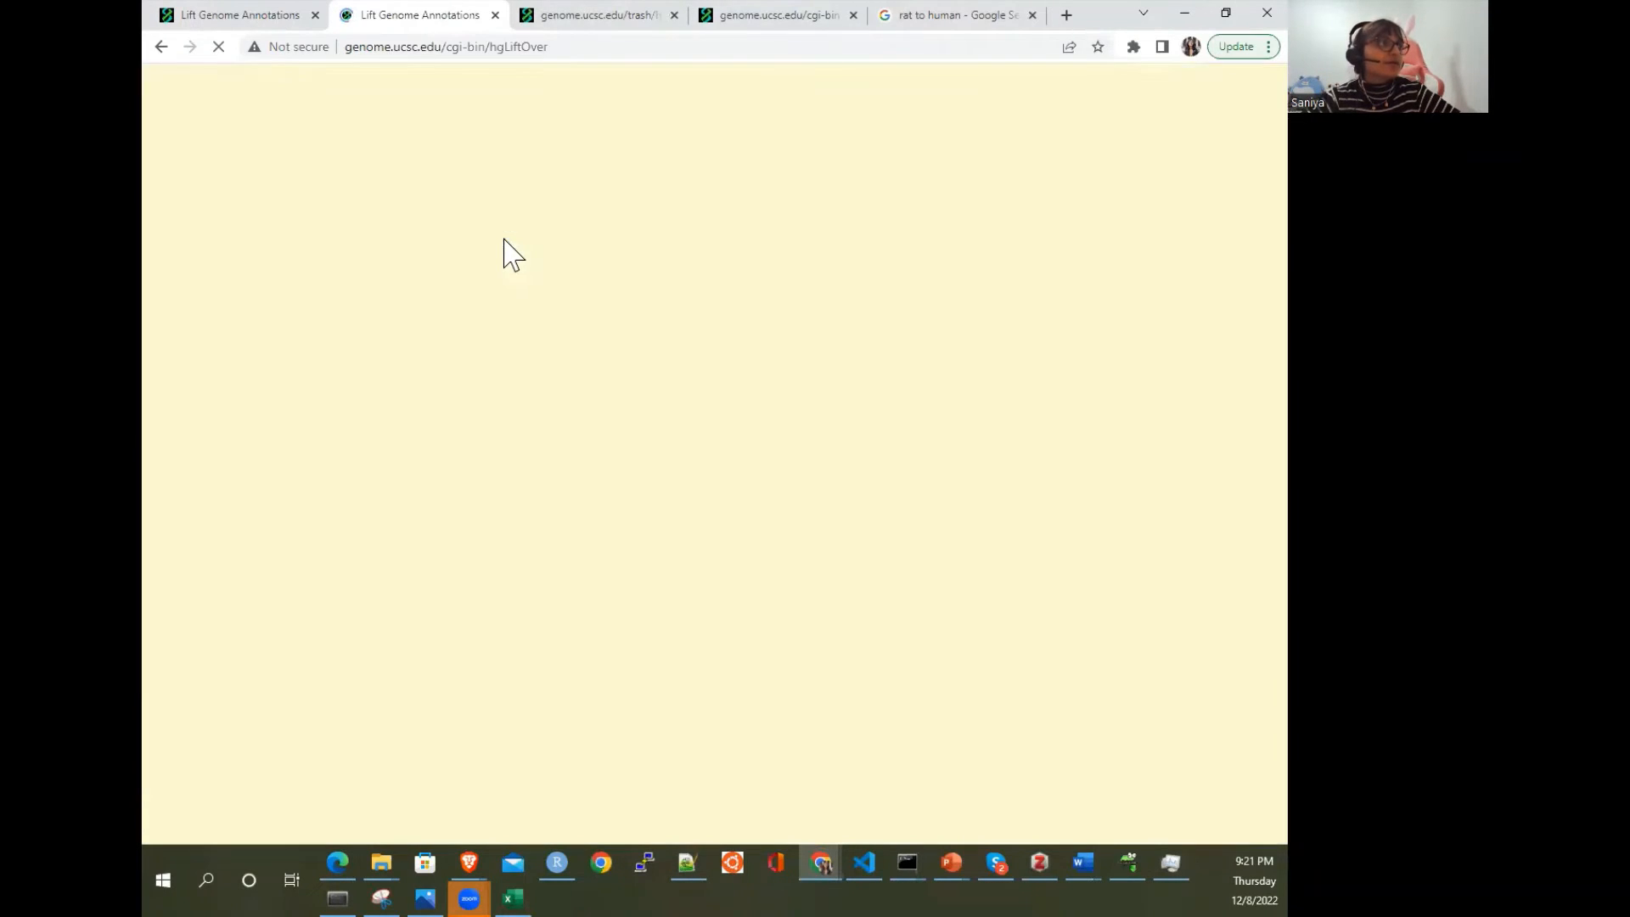
{"action": "left_click", "coordinate": [506, 243]}
{"action": "left_click", "coordinate": [526, 304]}
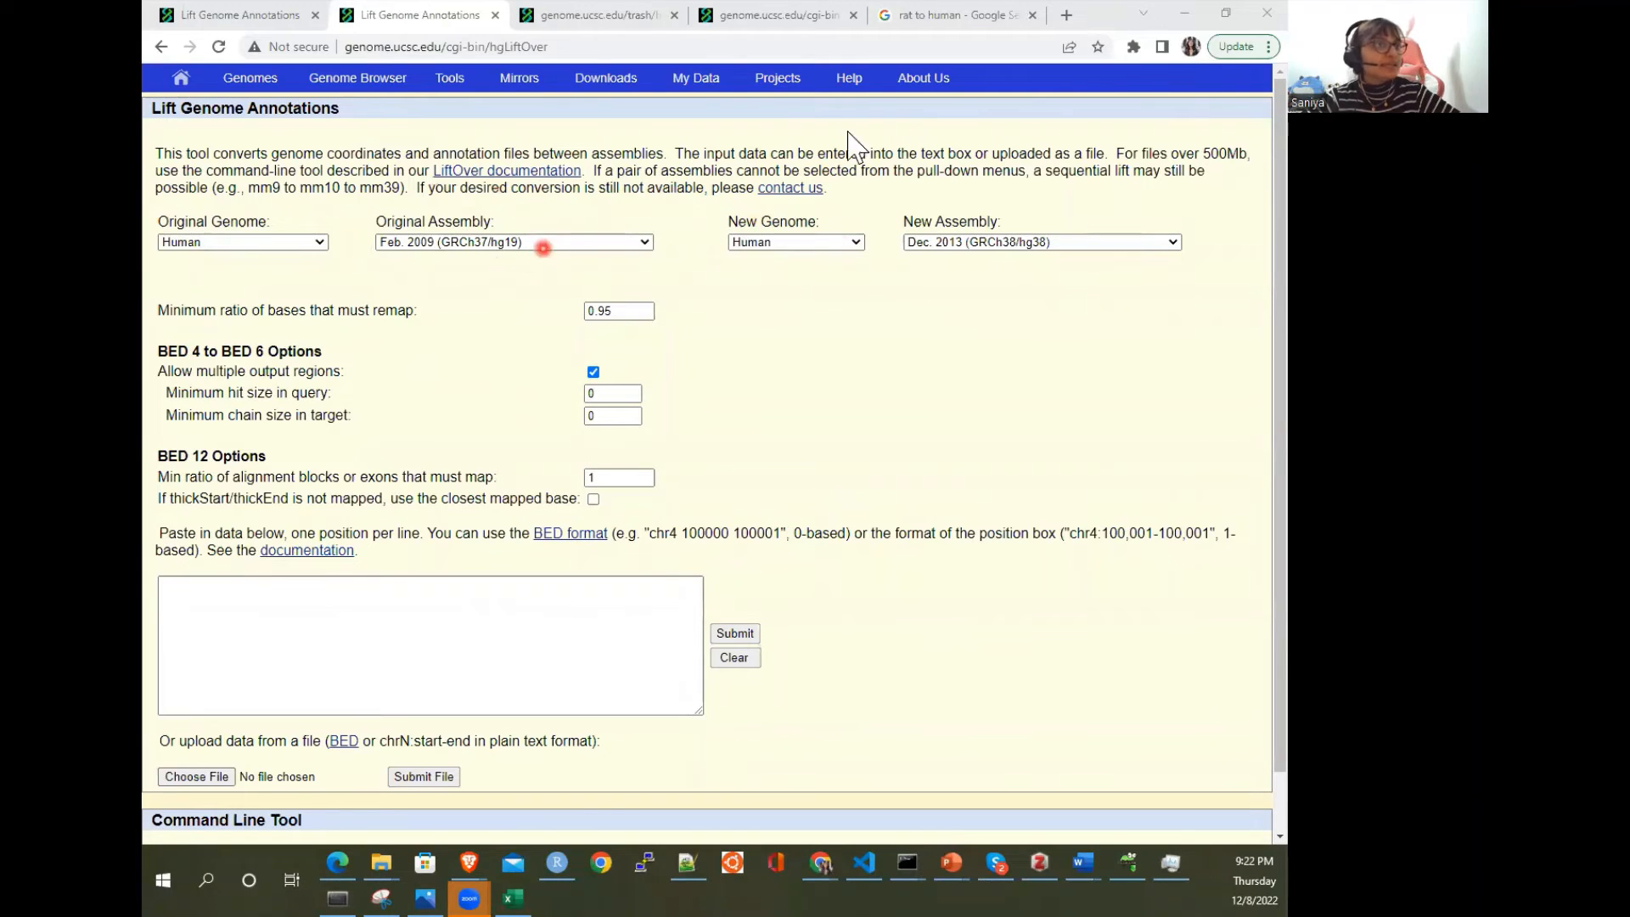
{"action": "left_click", "coordinate": [888, 306]}
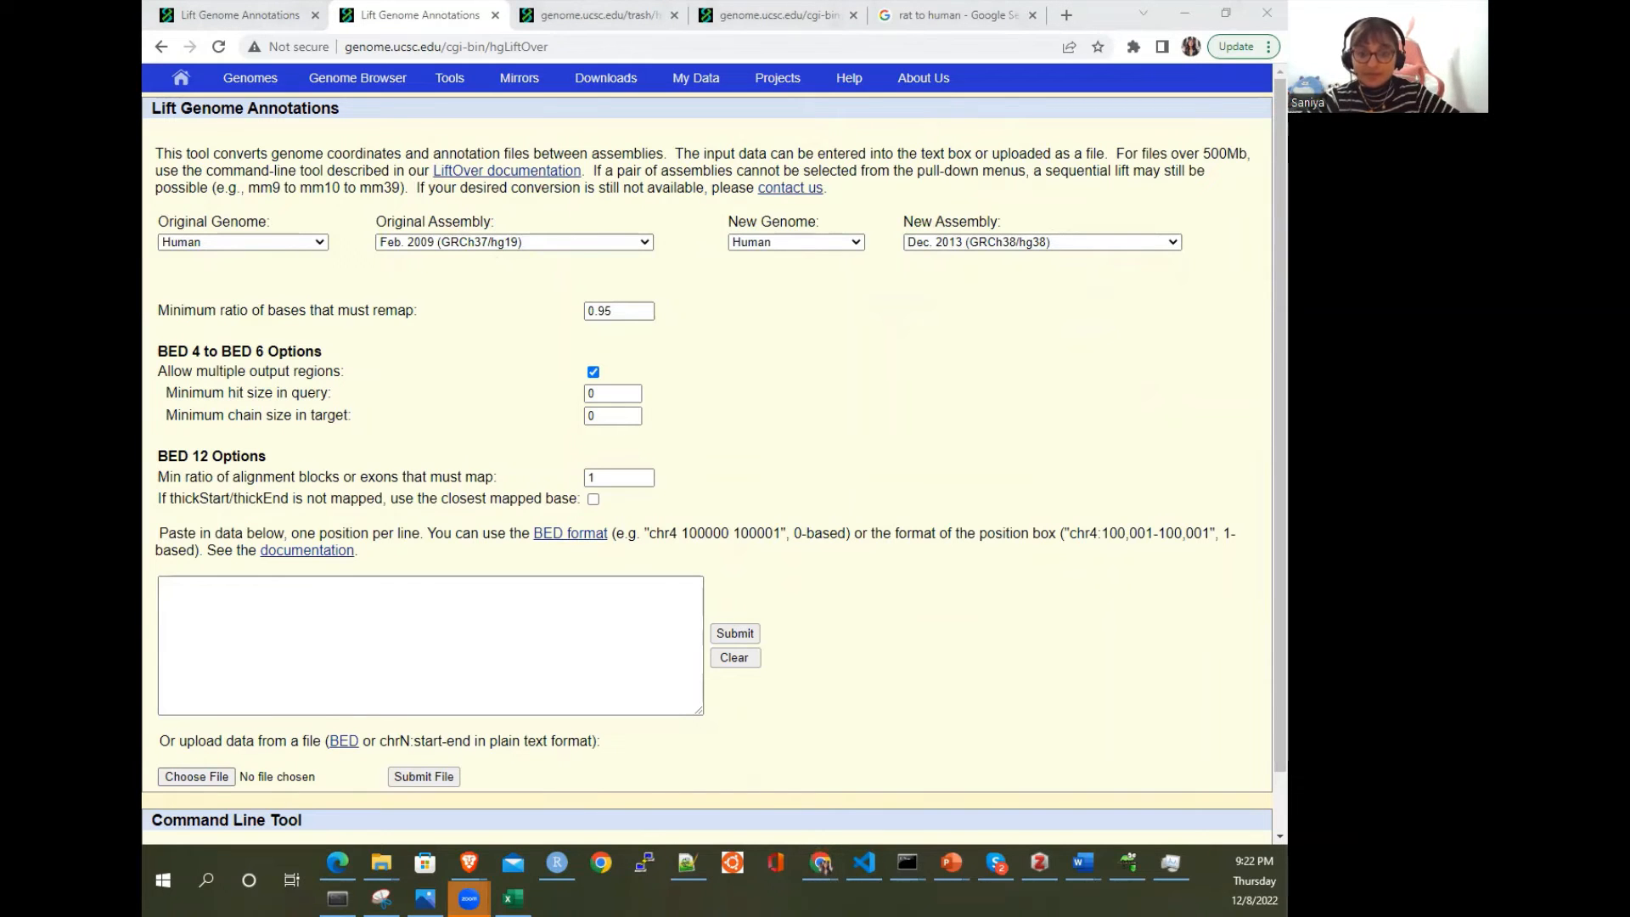
Step: Copy the hg19 regions in I3:K14 from the Excel worksheet and paste them into the LiftOver data box in Chrome
{"action": "key", "text": "alt+Tab"}
{"action": "left_click_drag", "start_coordinate": [900, 280], "coordinate": [1037, 471]}
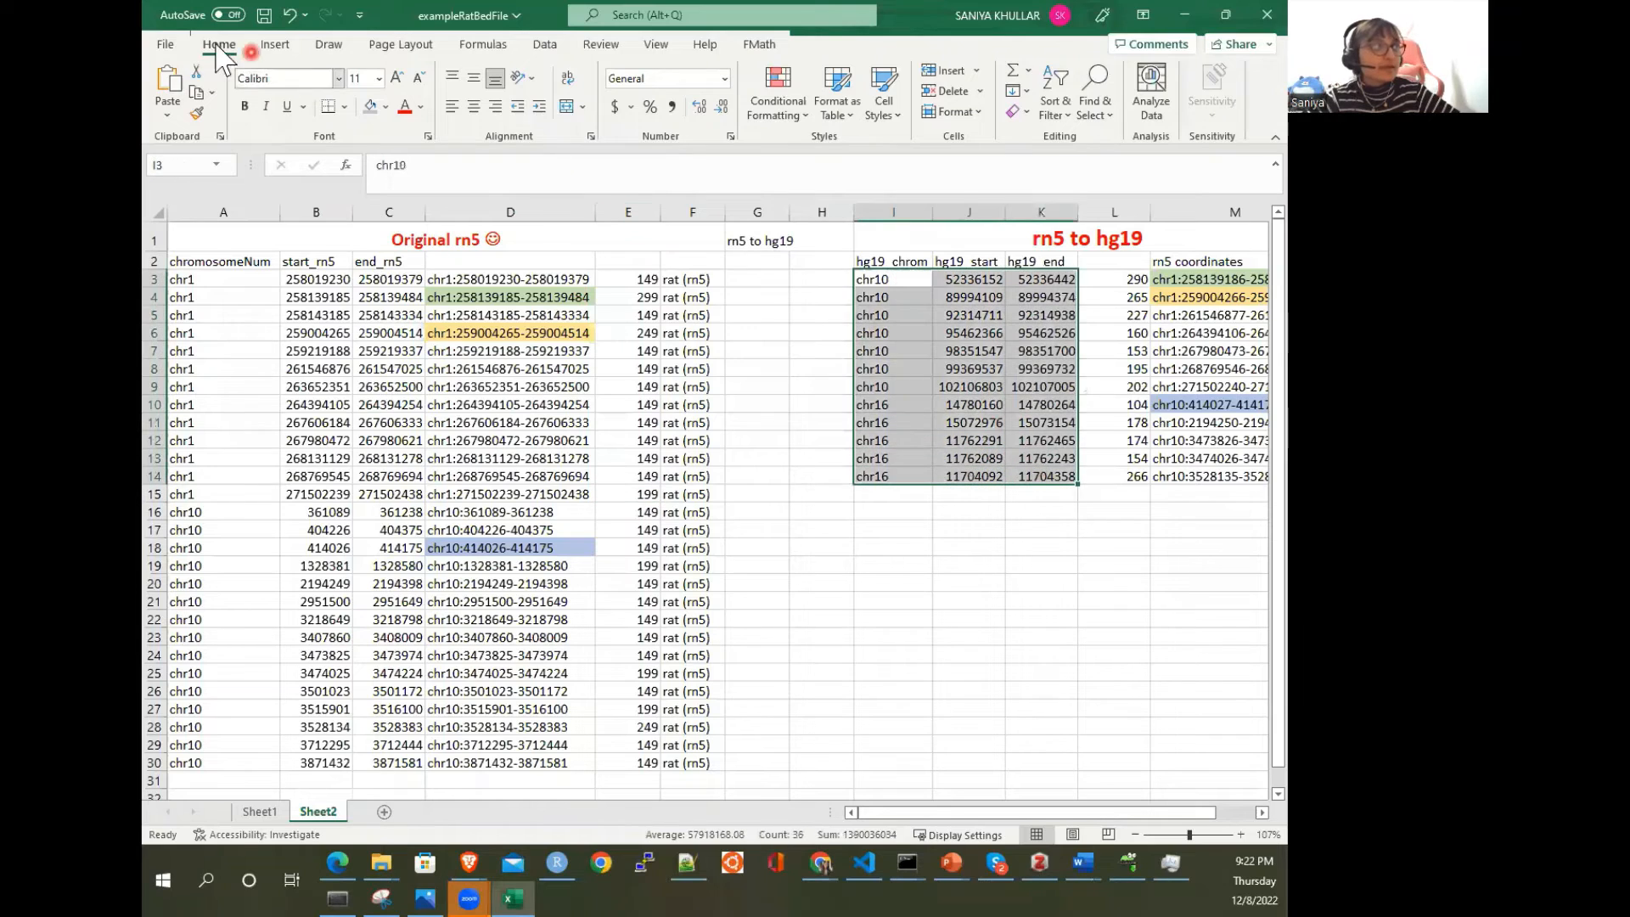
{"action": "key", "text": "ctrl+c"}
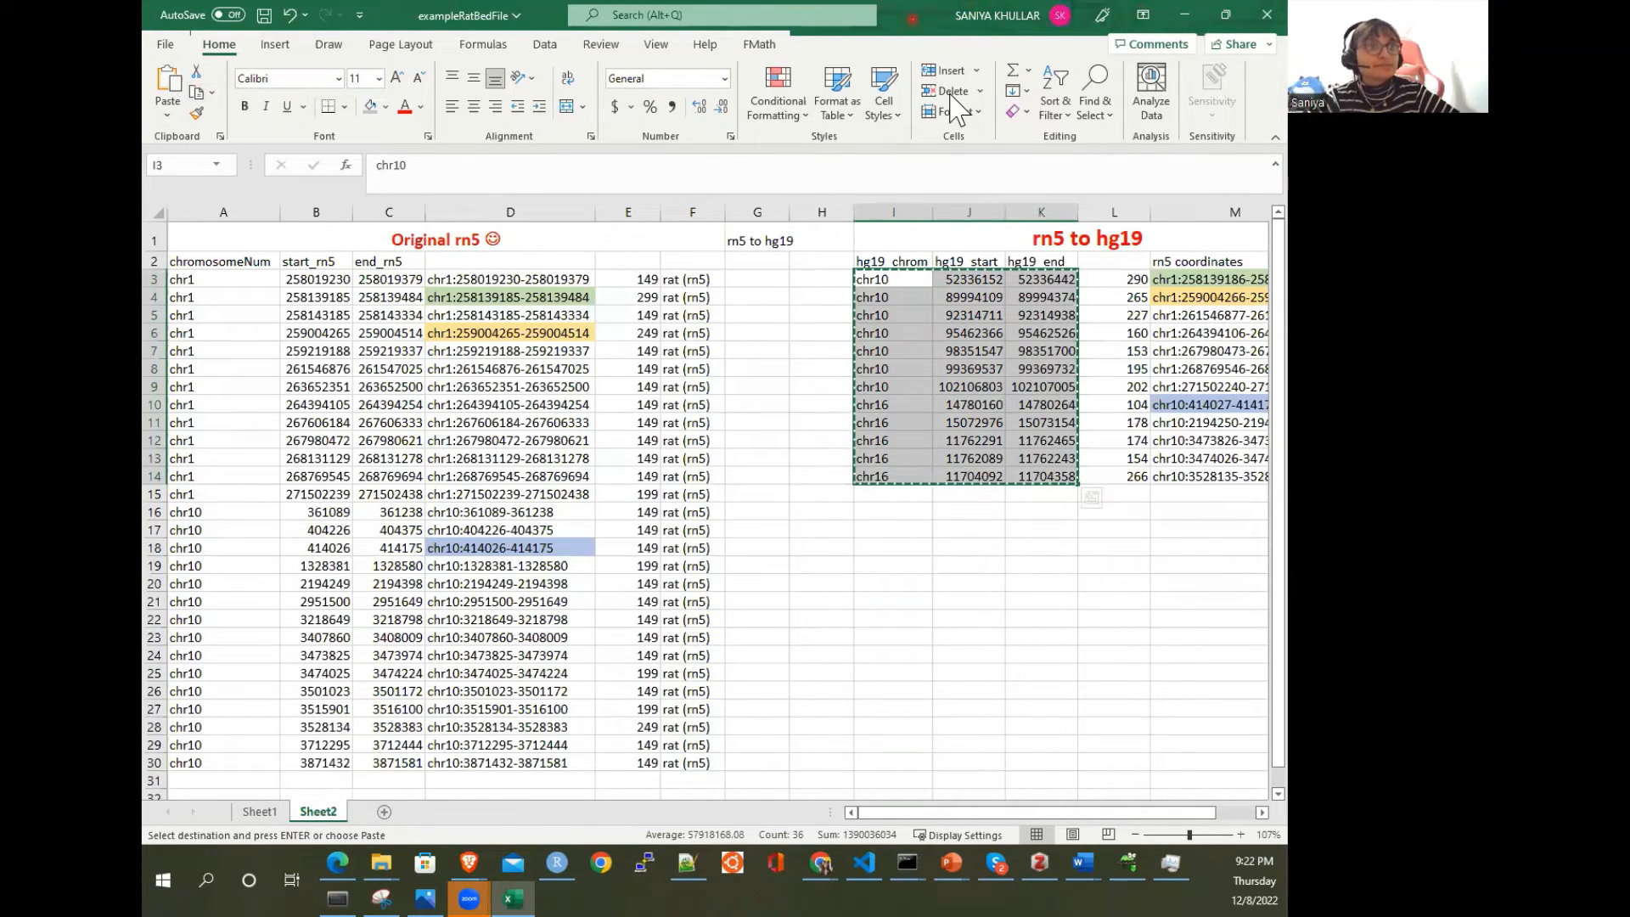
{"action": "left_click", "coordinate": [624, 859]}
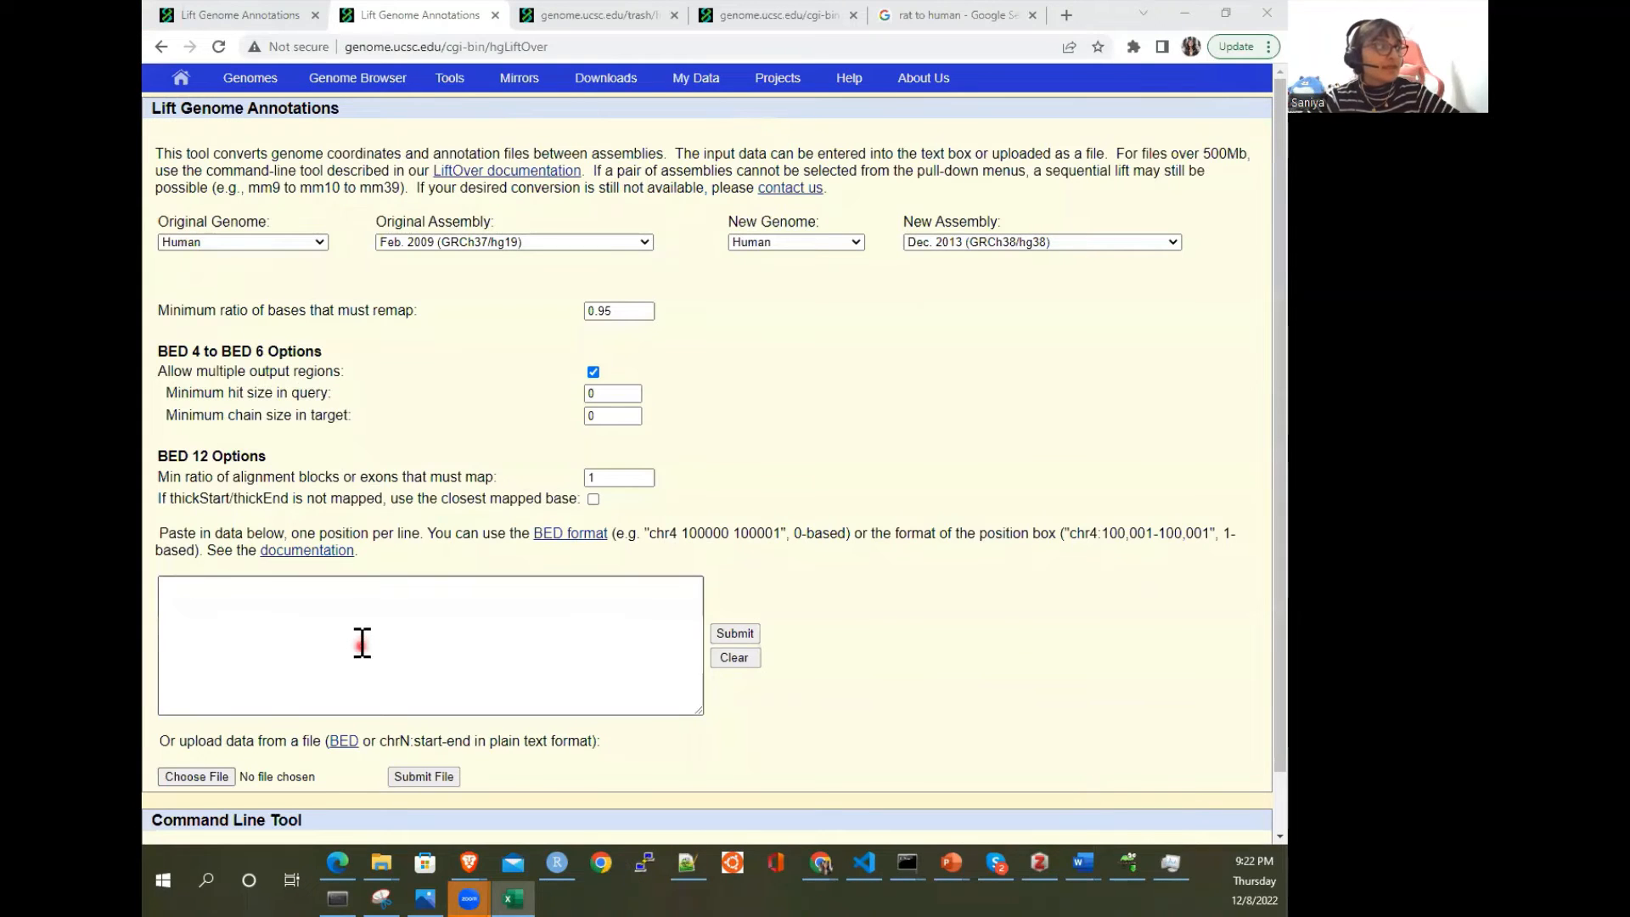
{"action": "right_click", "coordinate": [358, 617]}
{"action": "left_click", "coordinate": [416, 450]}
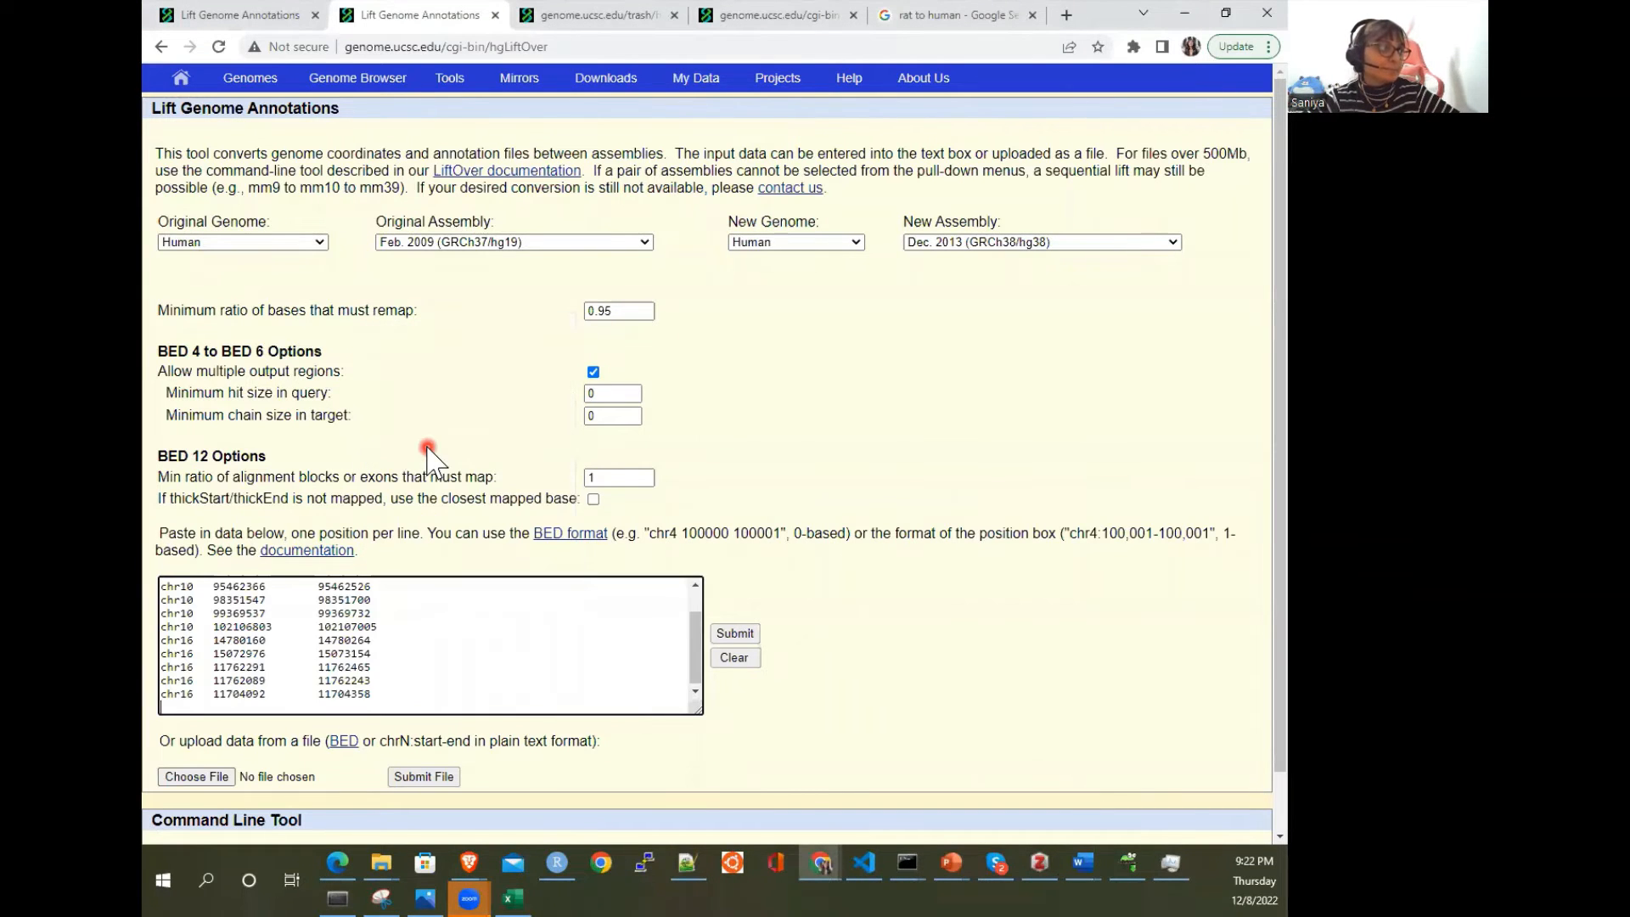
Step: Submit the pasted hg19 regions for conversion to Dec. 2013 (GRCh38/hg38) and check the results section
{"action": "scroll", "coordinate": [390, 613], "scroll_direction": "up", "scroll_amount": 1}
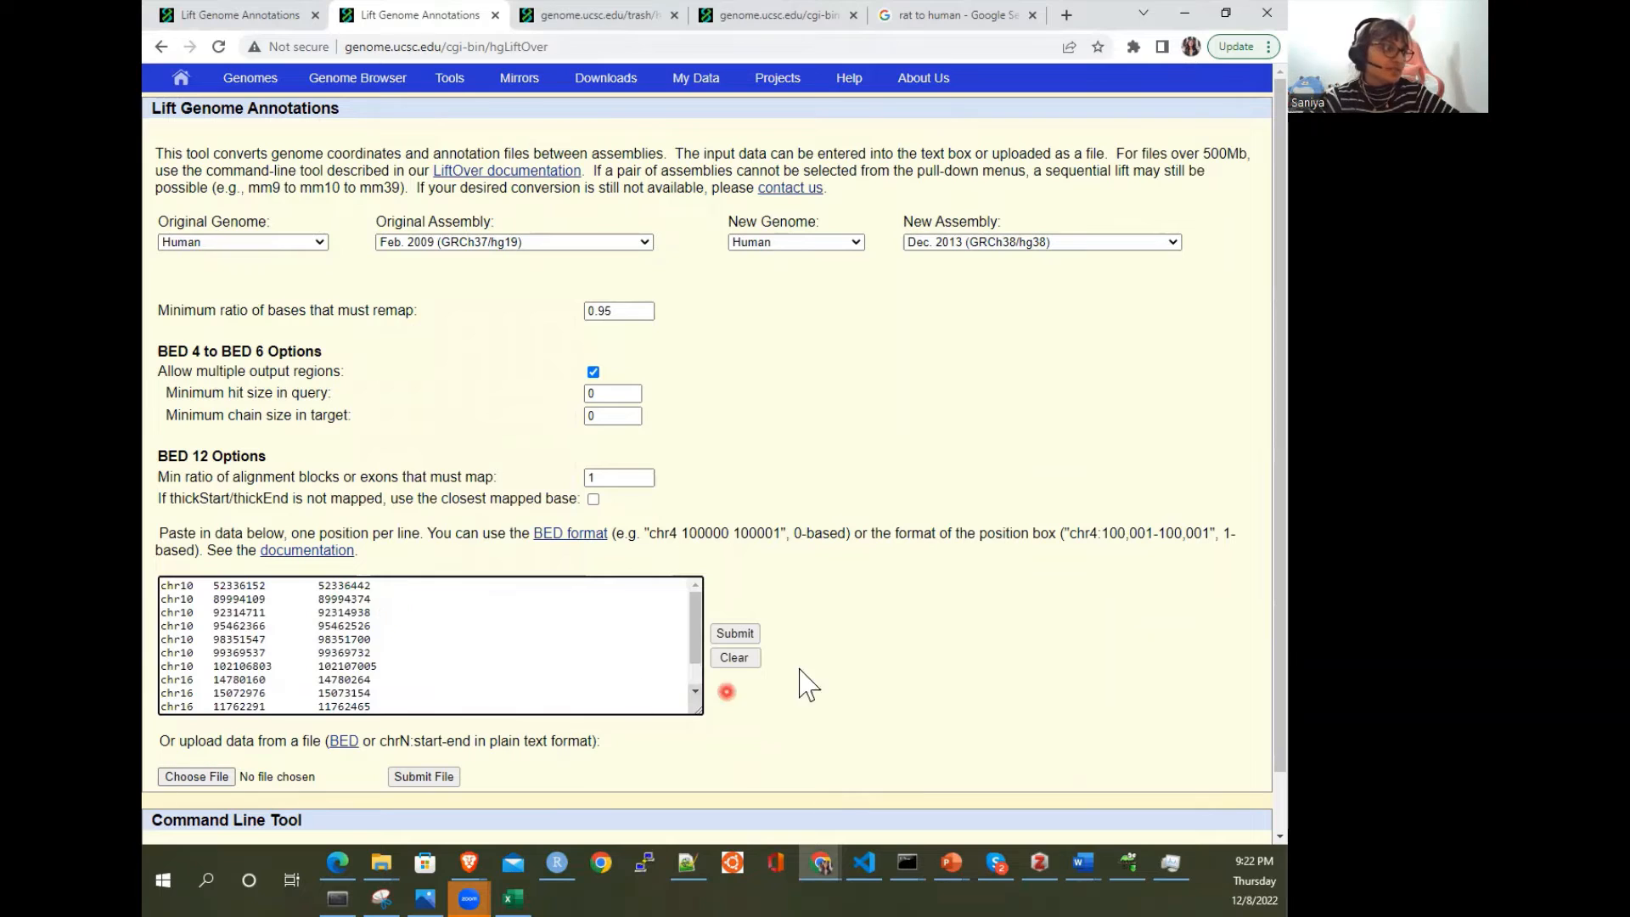
{"action": "left_click", "coordinate": [751, 635]}
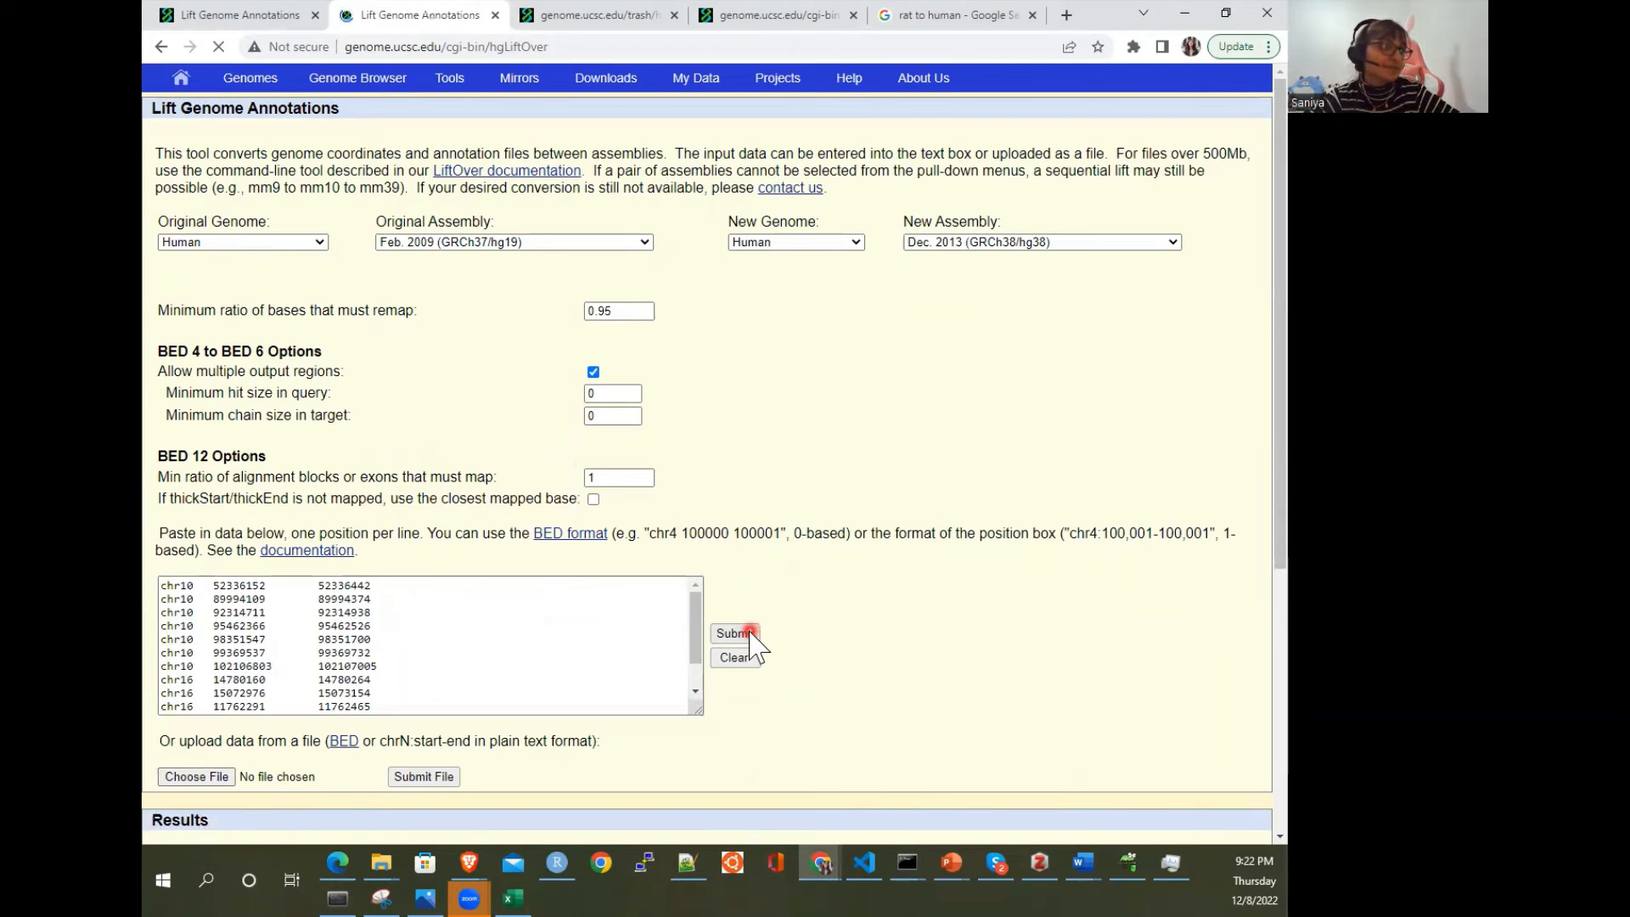
{"action": "scroll", "coordinate": [438, 371], "scroll_direction": "down", "scroll_amount": 2}
{"action": "scroll", "coordinate": [438, 374], "scroll_direction": "down", "scroll_amount": 1}
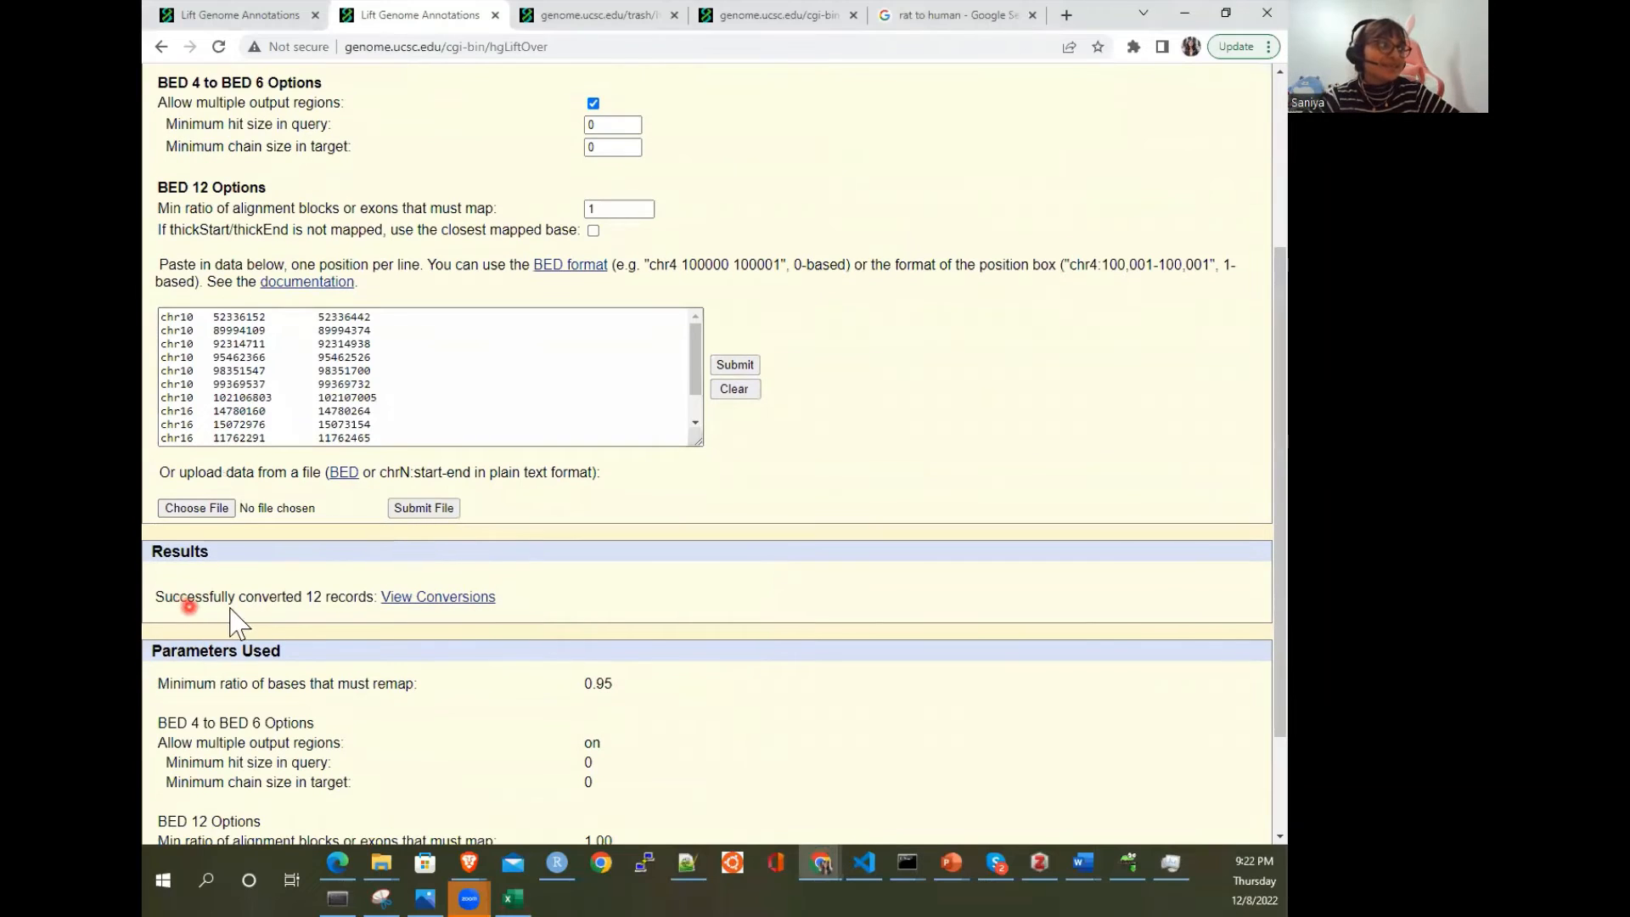
Step: Enlarge the LiftOver data box until all pasted regions fit without scrolling
{"action": "scroll", "coordinate": [453, 401], "scroll_direction": "down", "scroll_amount": 1}
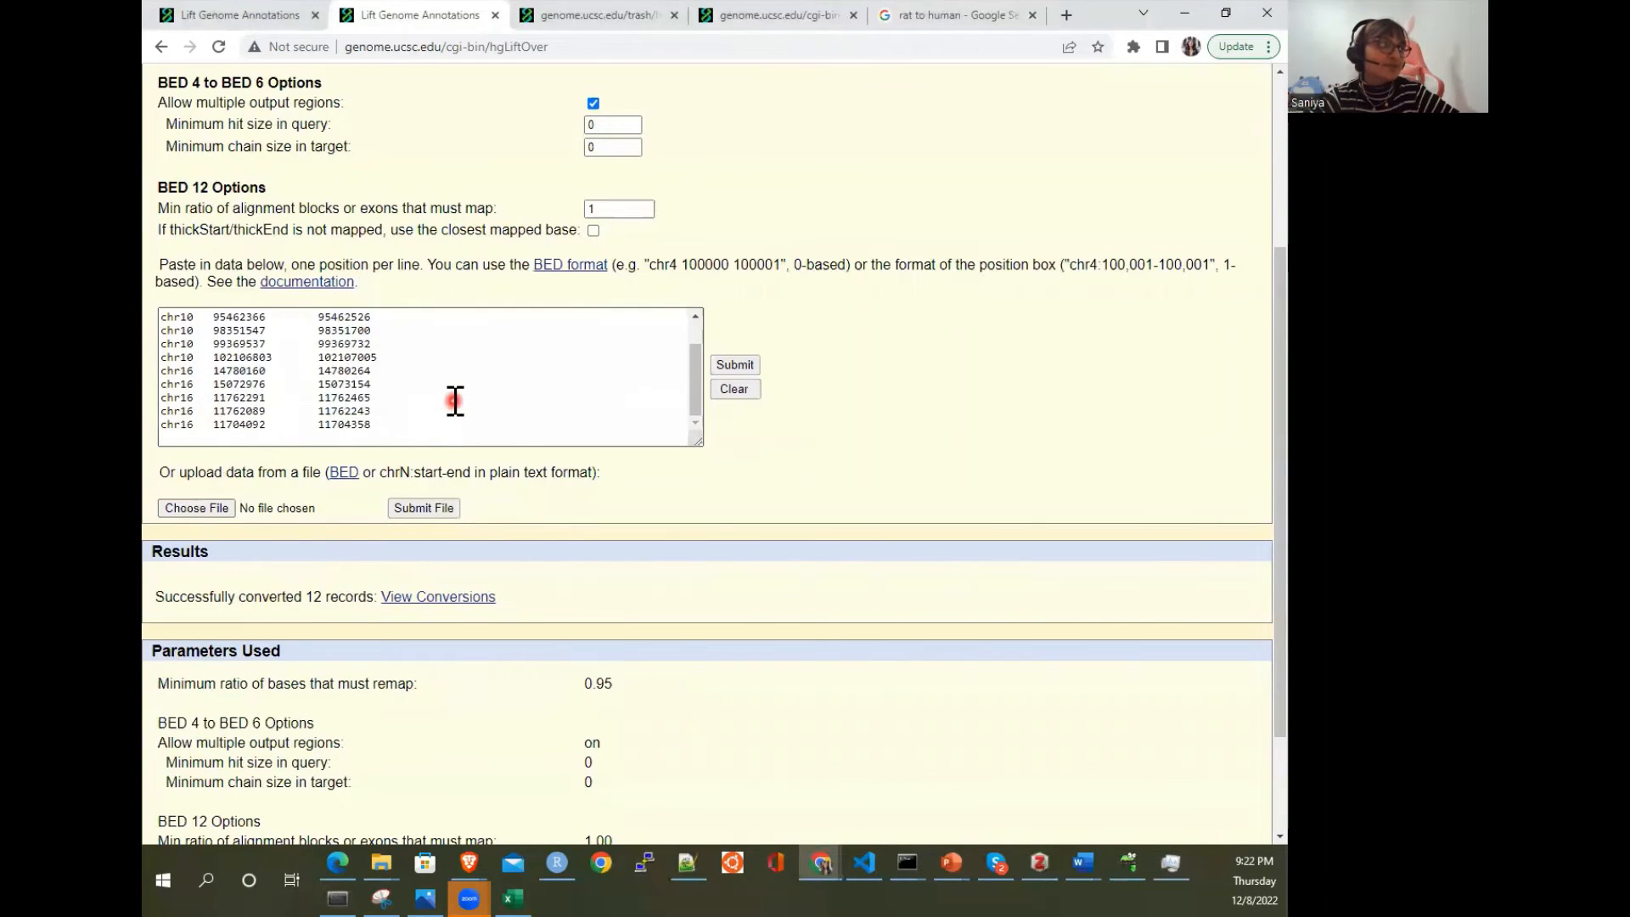
{"action": "scroll", "coordinate": [454, 401], "scroll_direction": "up", "scroll_amount": 1}
{"action": "left_click_drag", "start_coordinate": [696, 439], "coordinate": [733, 463]}
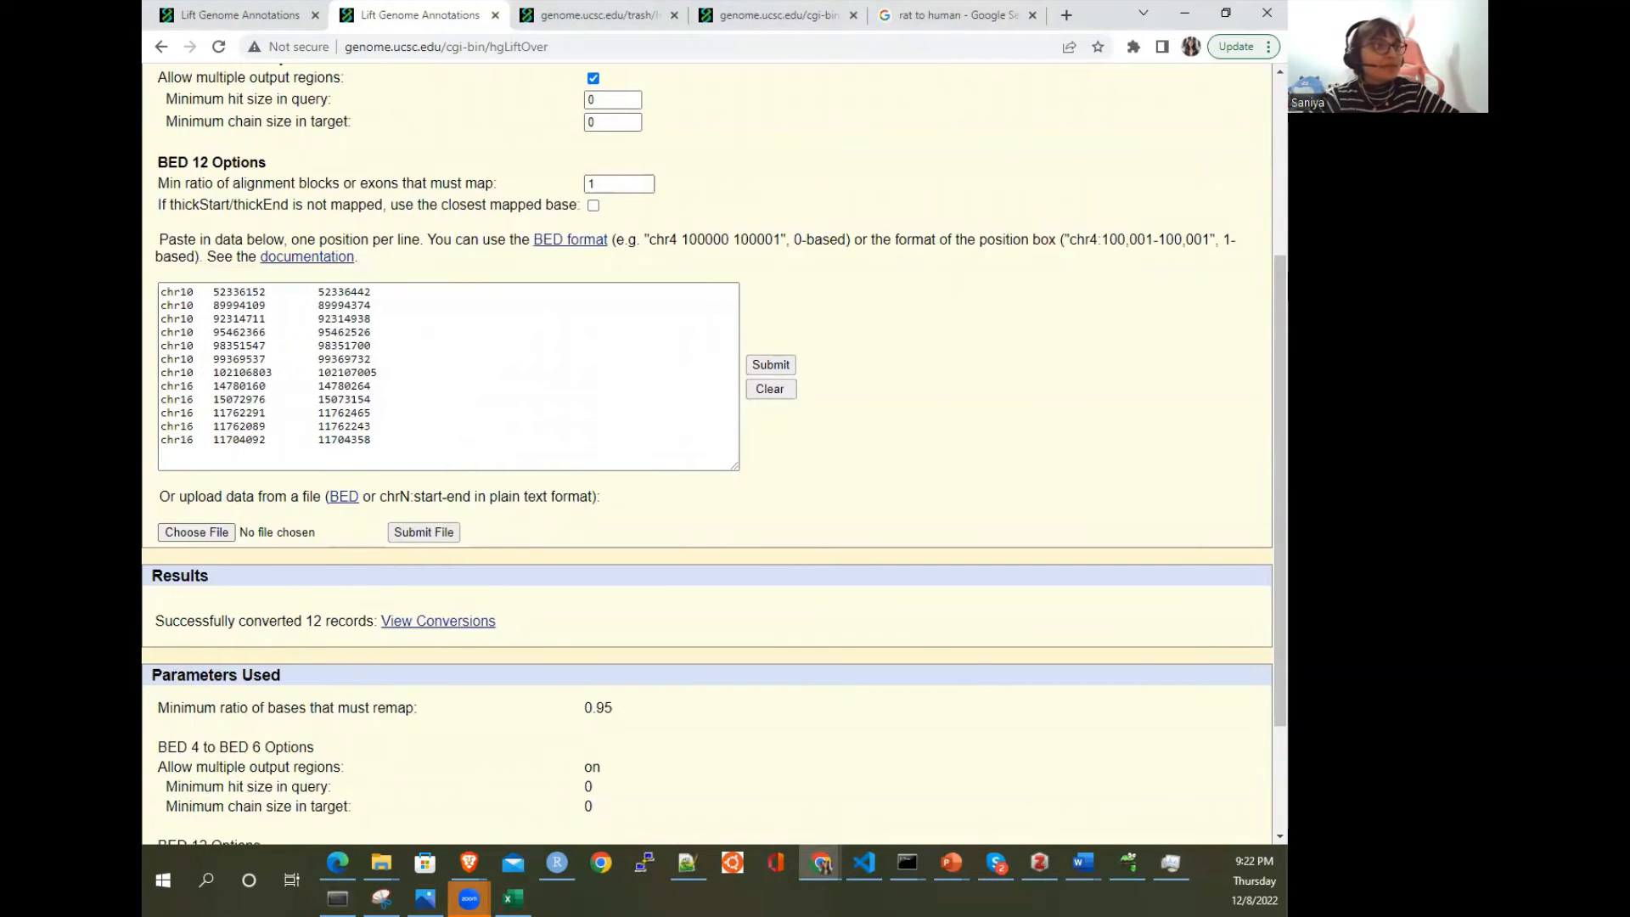
Step: Switch back to the Excel worksheet and compare the hg19 chromosomes in column I with the rn5 coordinates in column M
{"action": "key", "text": "alt+Tab"}
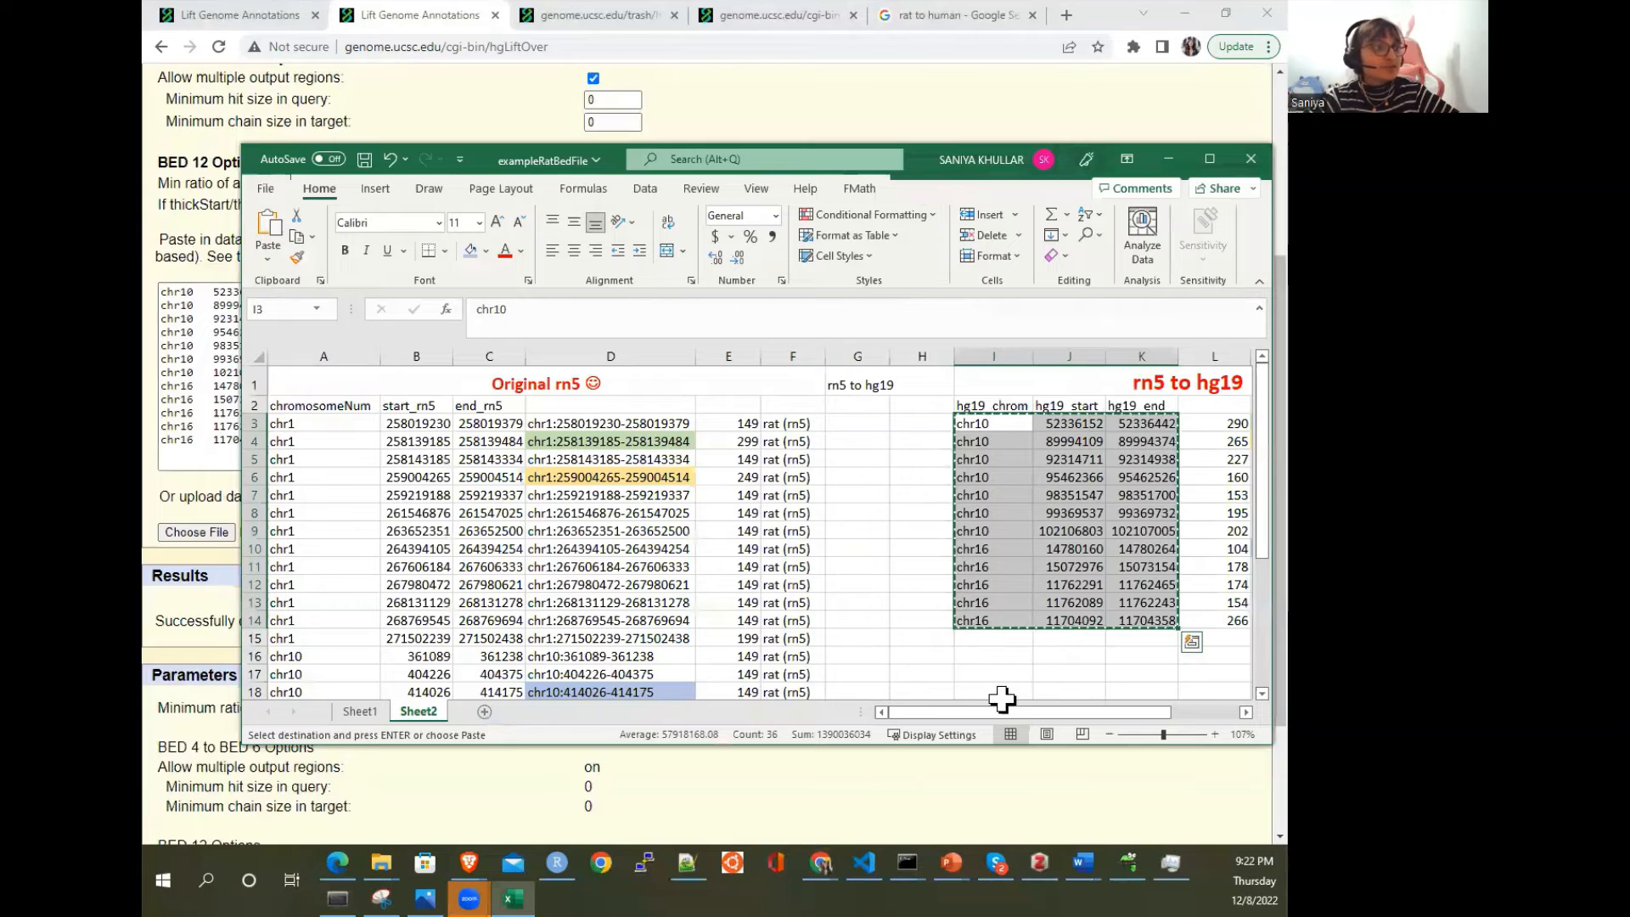
{"action": "left_click_drag", "start_coordinate": [1002, 711], "coordinate": [1053, 712]}
{"action": "left_click", "coordinate": [971, 584]}
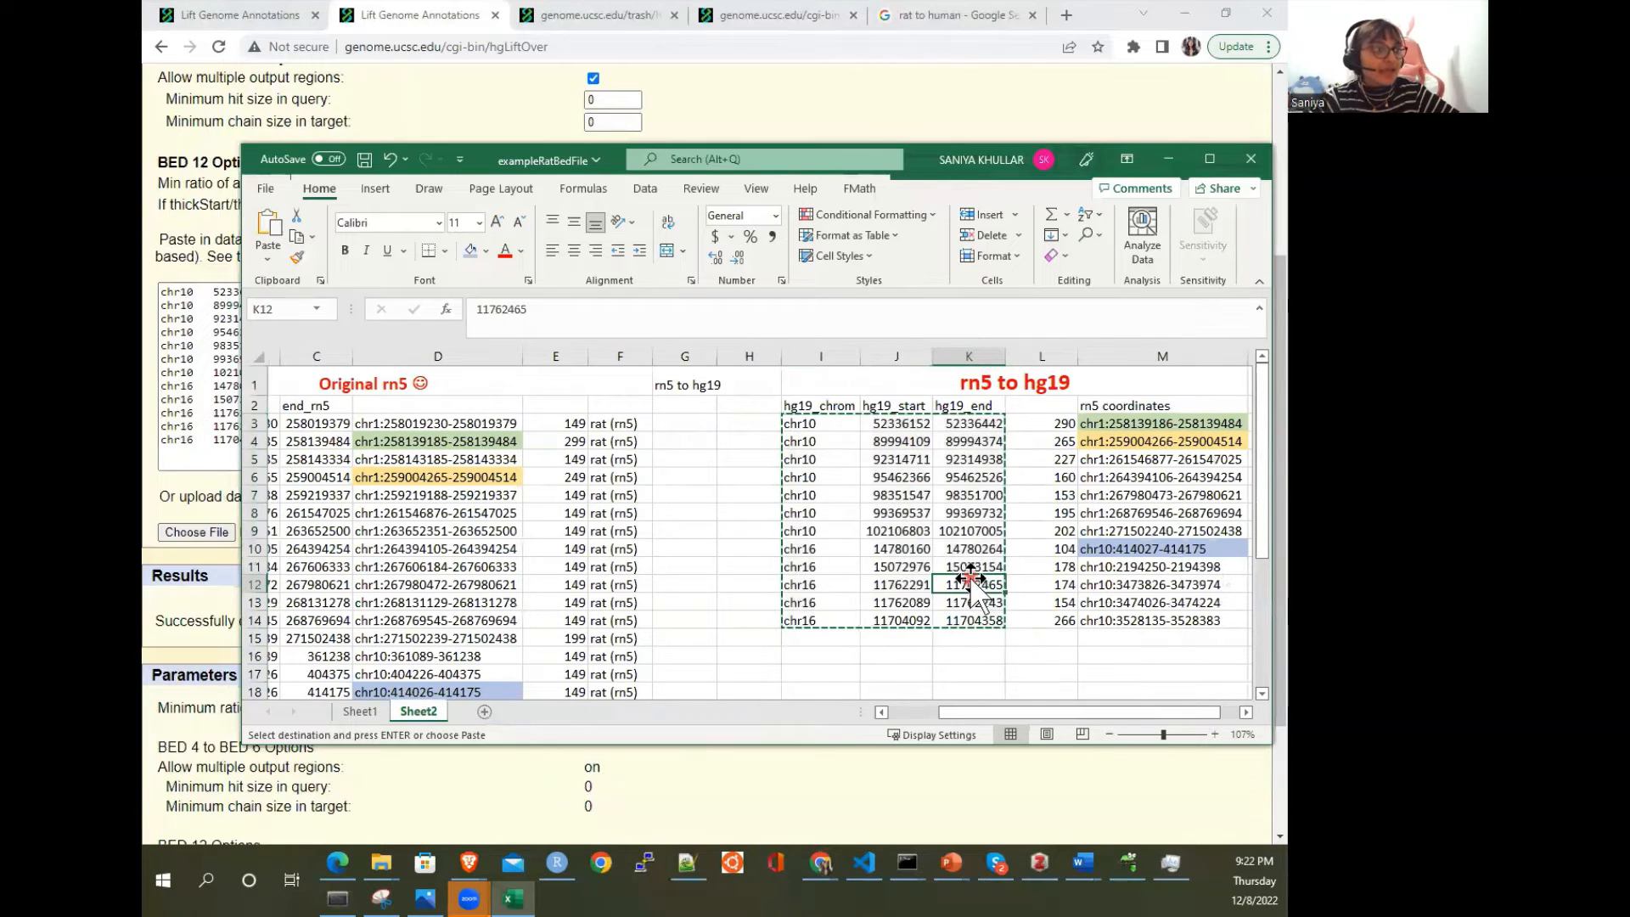
{"action": "left_click_drag", "start_coordinate": [1119, 528], "coordinate": [1115, 416]}
{"action": "left_click_drag", "start_coordinate": [819, 422], "coordinate": [819, 530]}
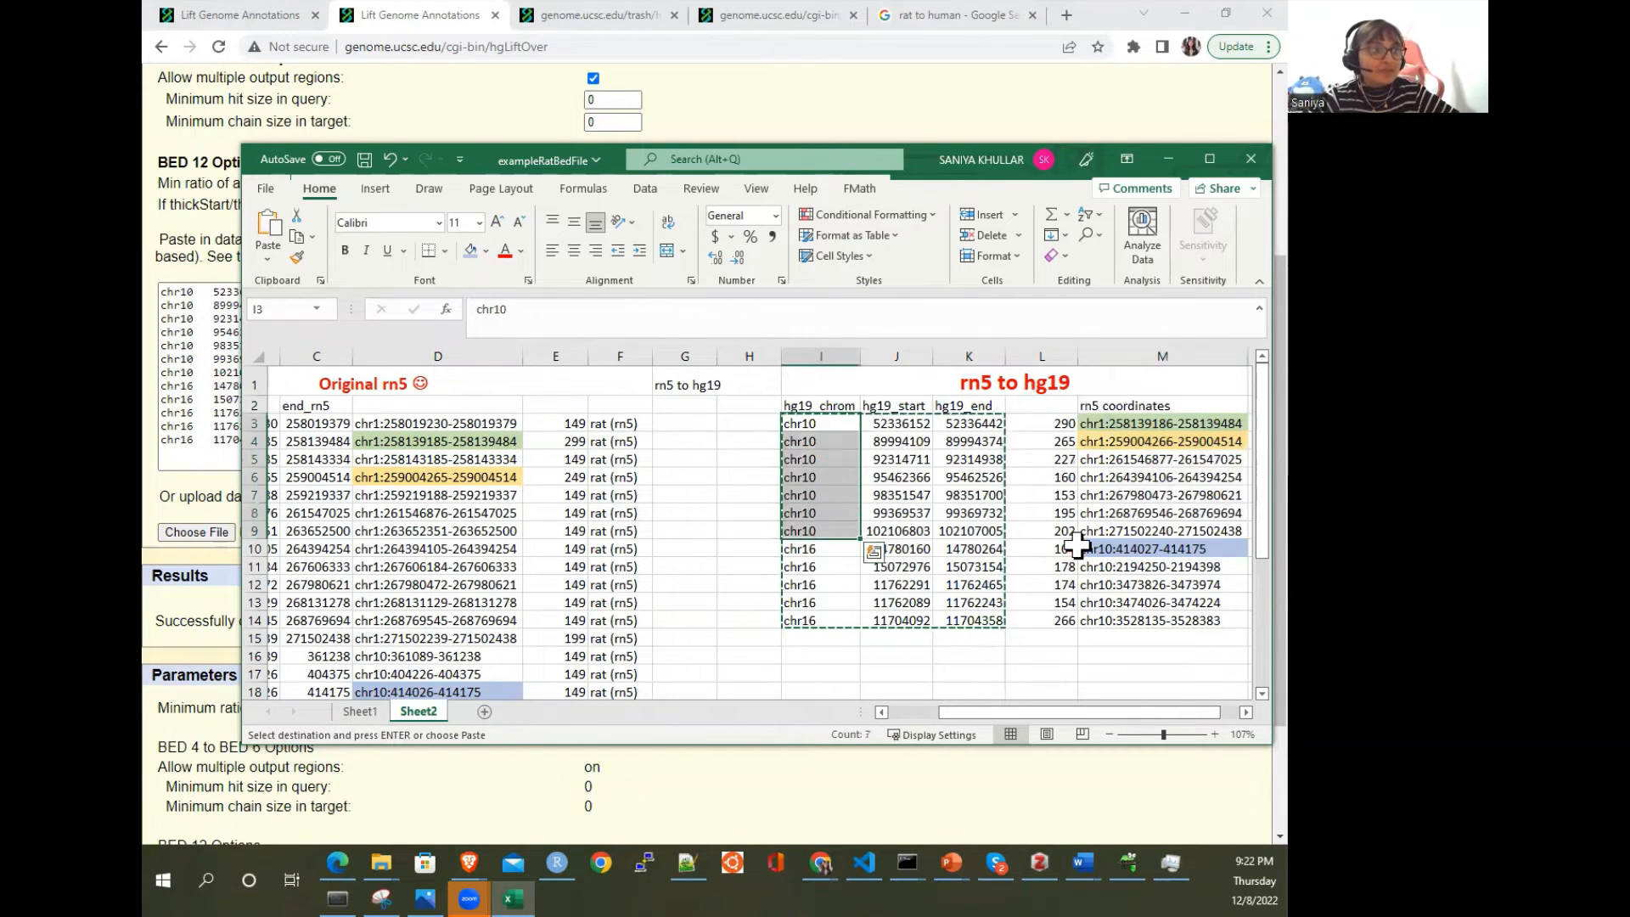
{"action": "left_click_drag", "start_coordinate": [1062, 550], "coordinate": [1090, 603]}
{"action": "left_click", "coordinate": [1123, 548]}
{"action": "left_click", "coordinate": [1119, 625], "text": "shift"}
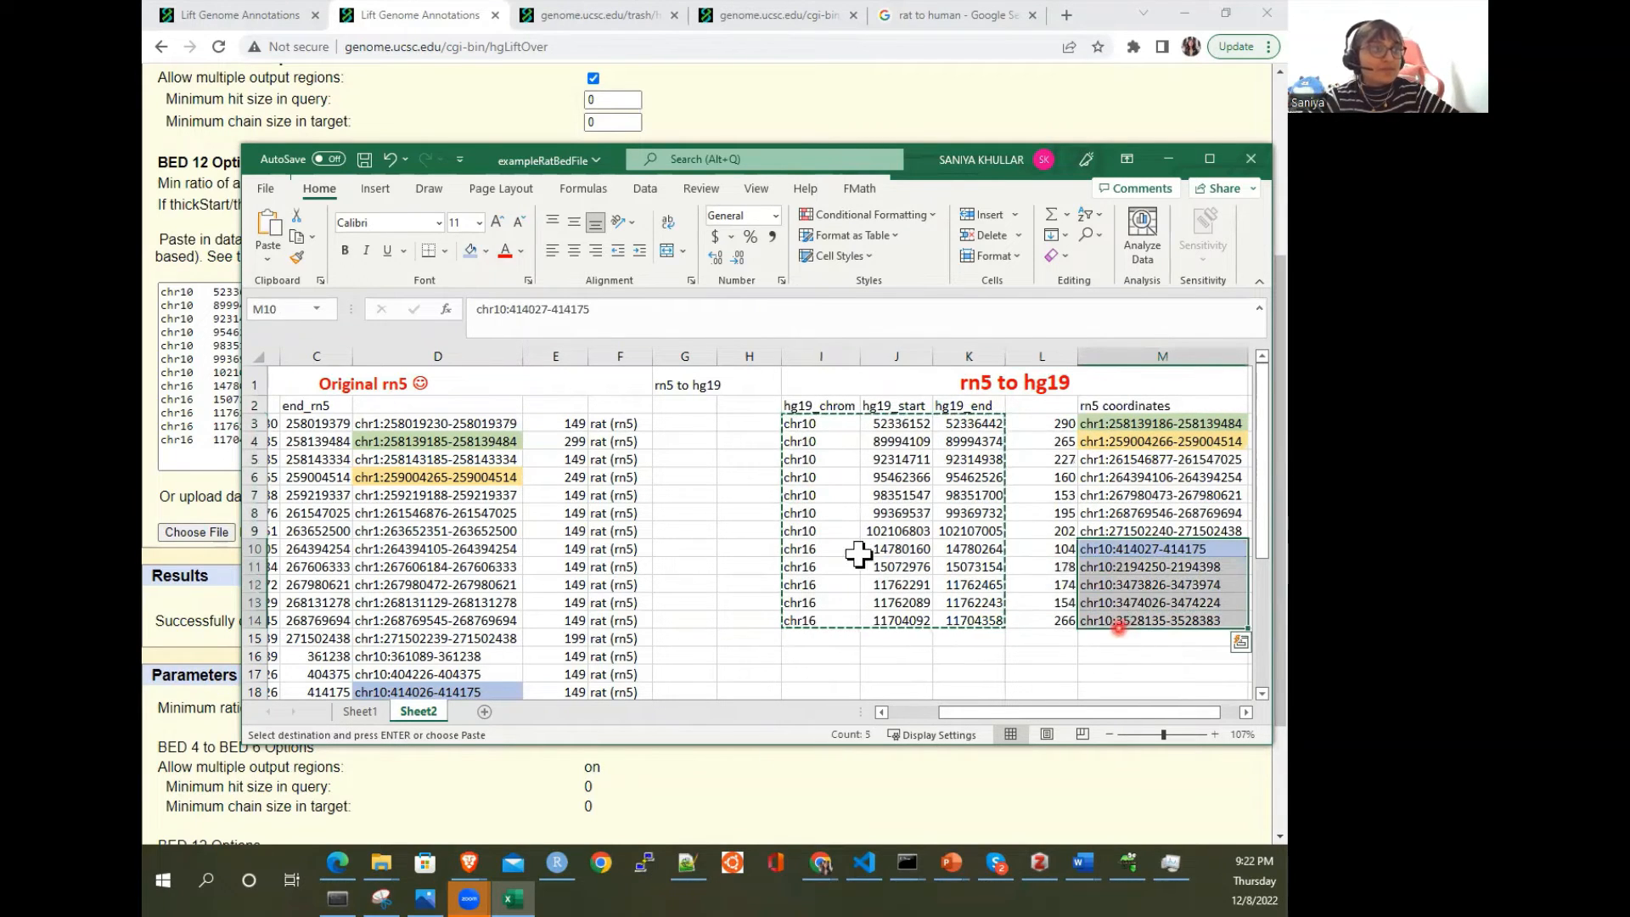
Step: Check the hg19 chromosomes in I10:I14 against the regions pasted in the LiftOver data box, and move the worksheet window off the page
{"action": "left_click_drag", "start_coordinate": [827, 550], "coordinate": [826, 618]}
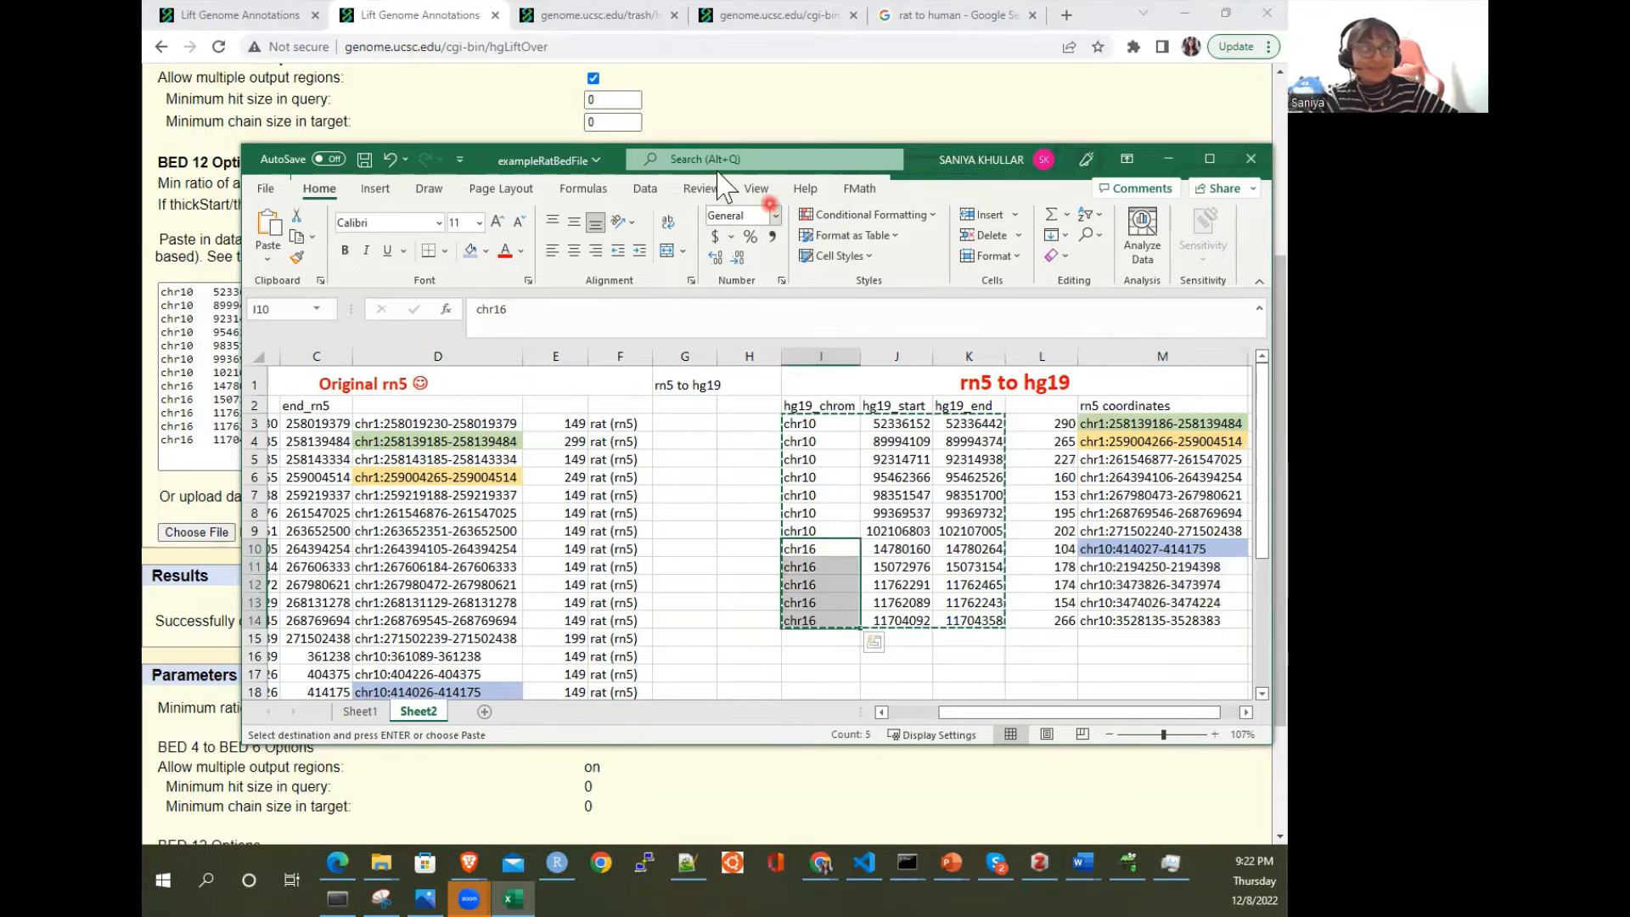
{"action": "left_click", "coordinate": [612, 160]}
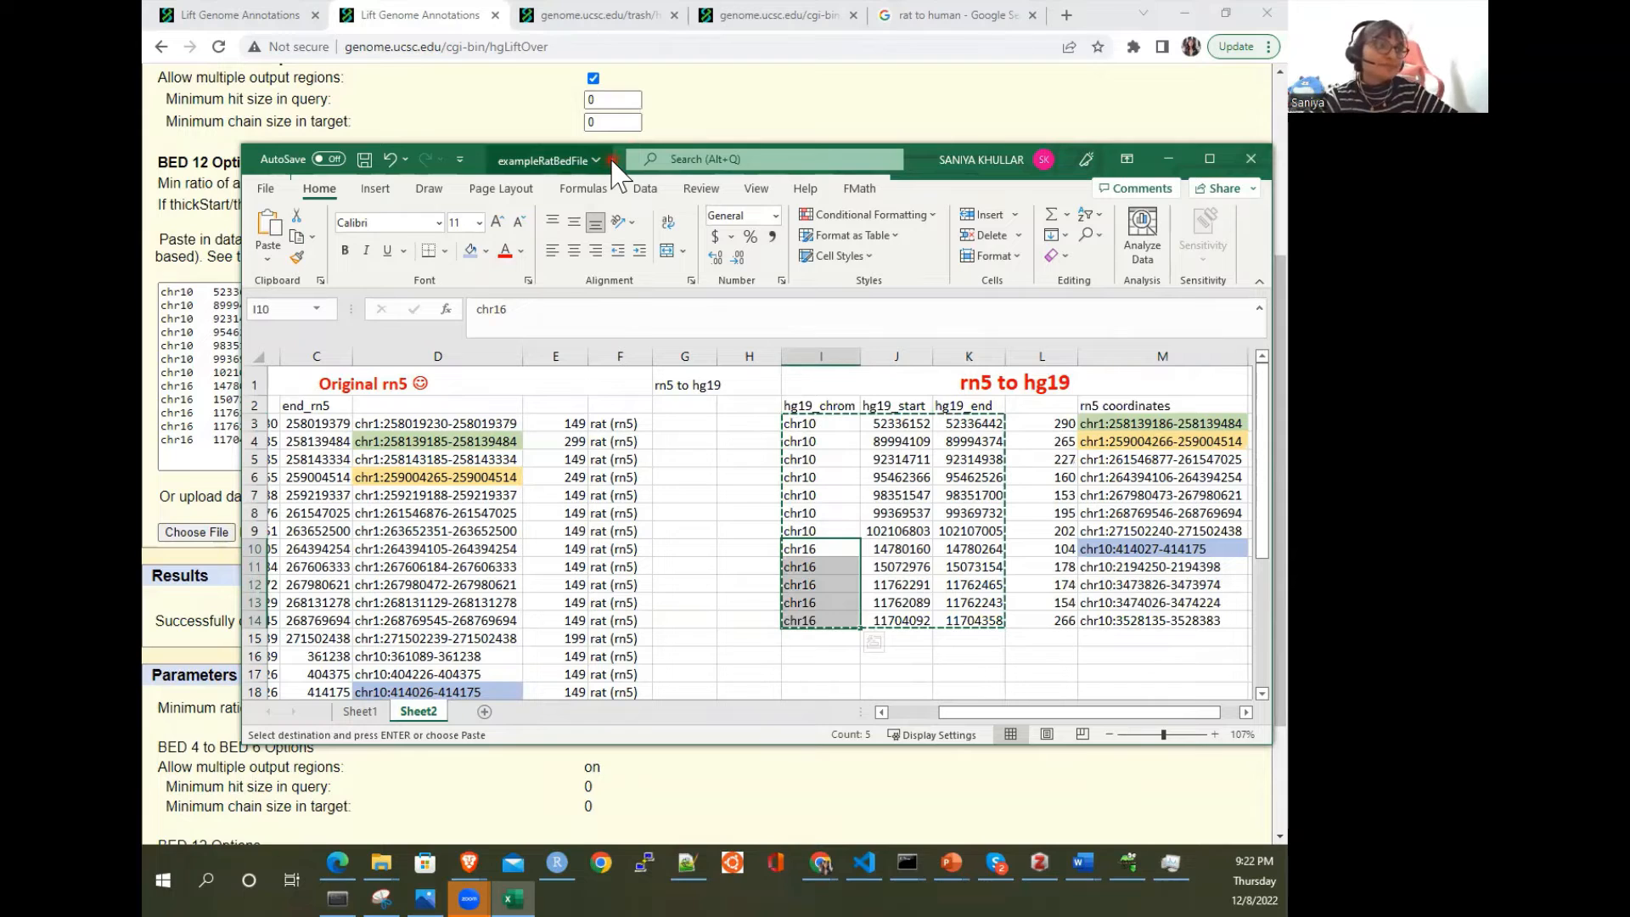
{"action": "left_click_drag", "start_coordinate": [612, 161], "coordinate": [788, 139]}
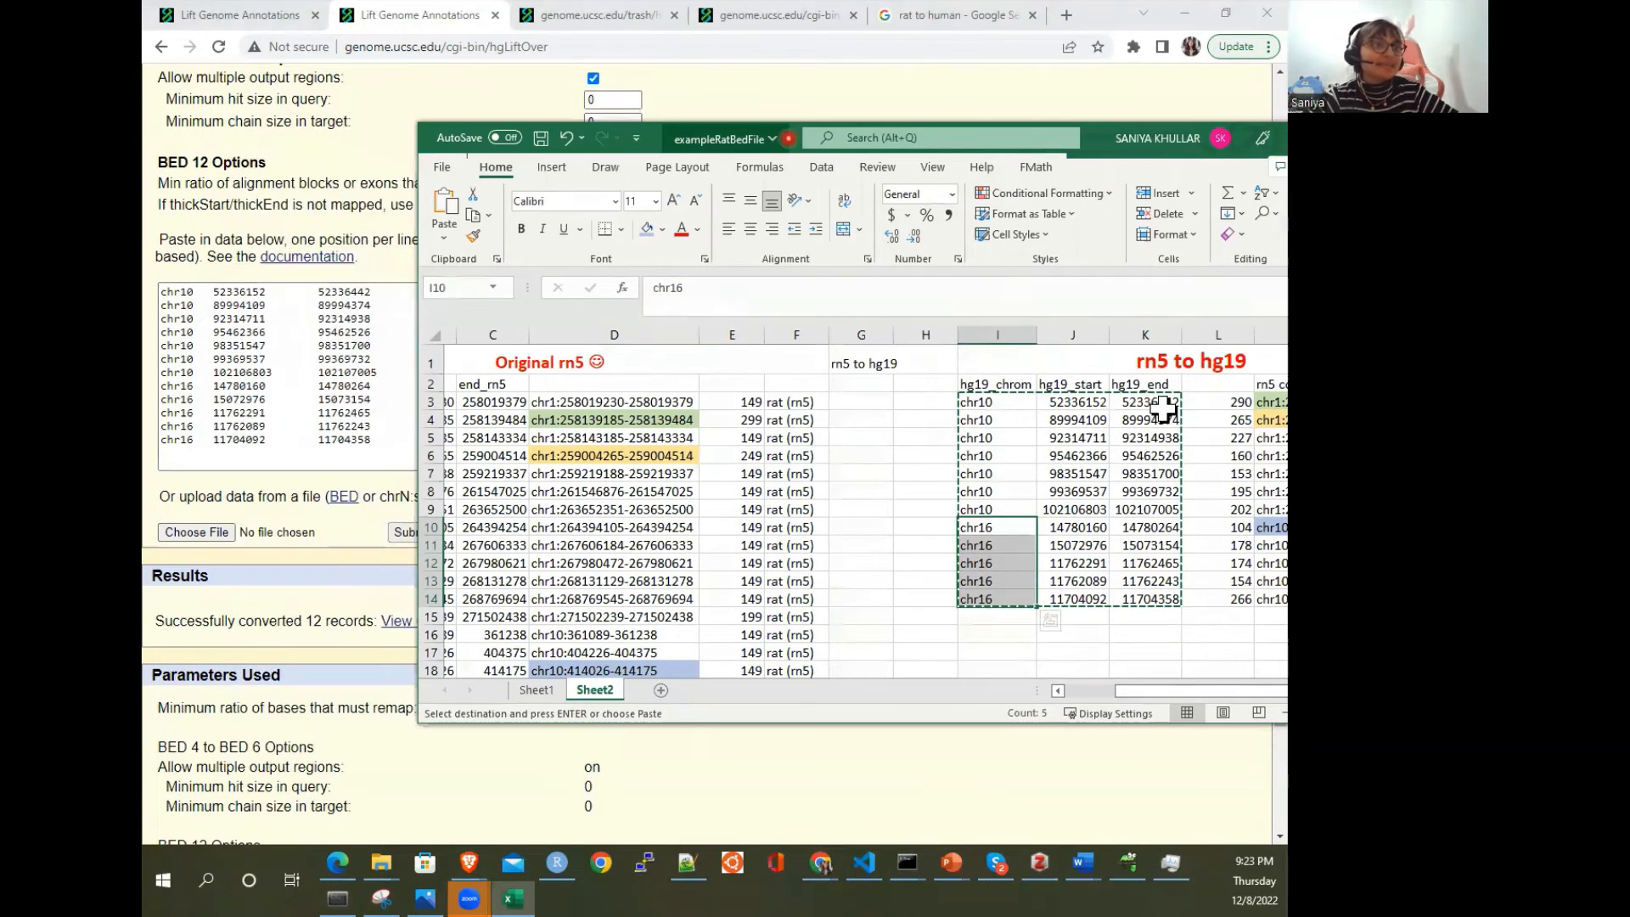
{"action": "left_click", "coordinate": [207, 345]}
{"action": "left_click", "coordinate": [659, 132]}
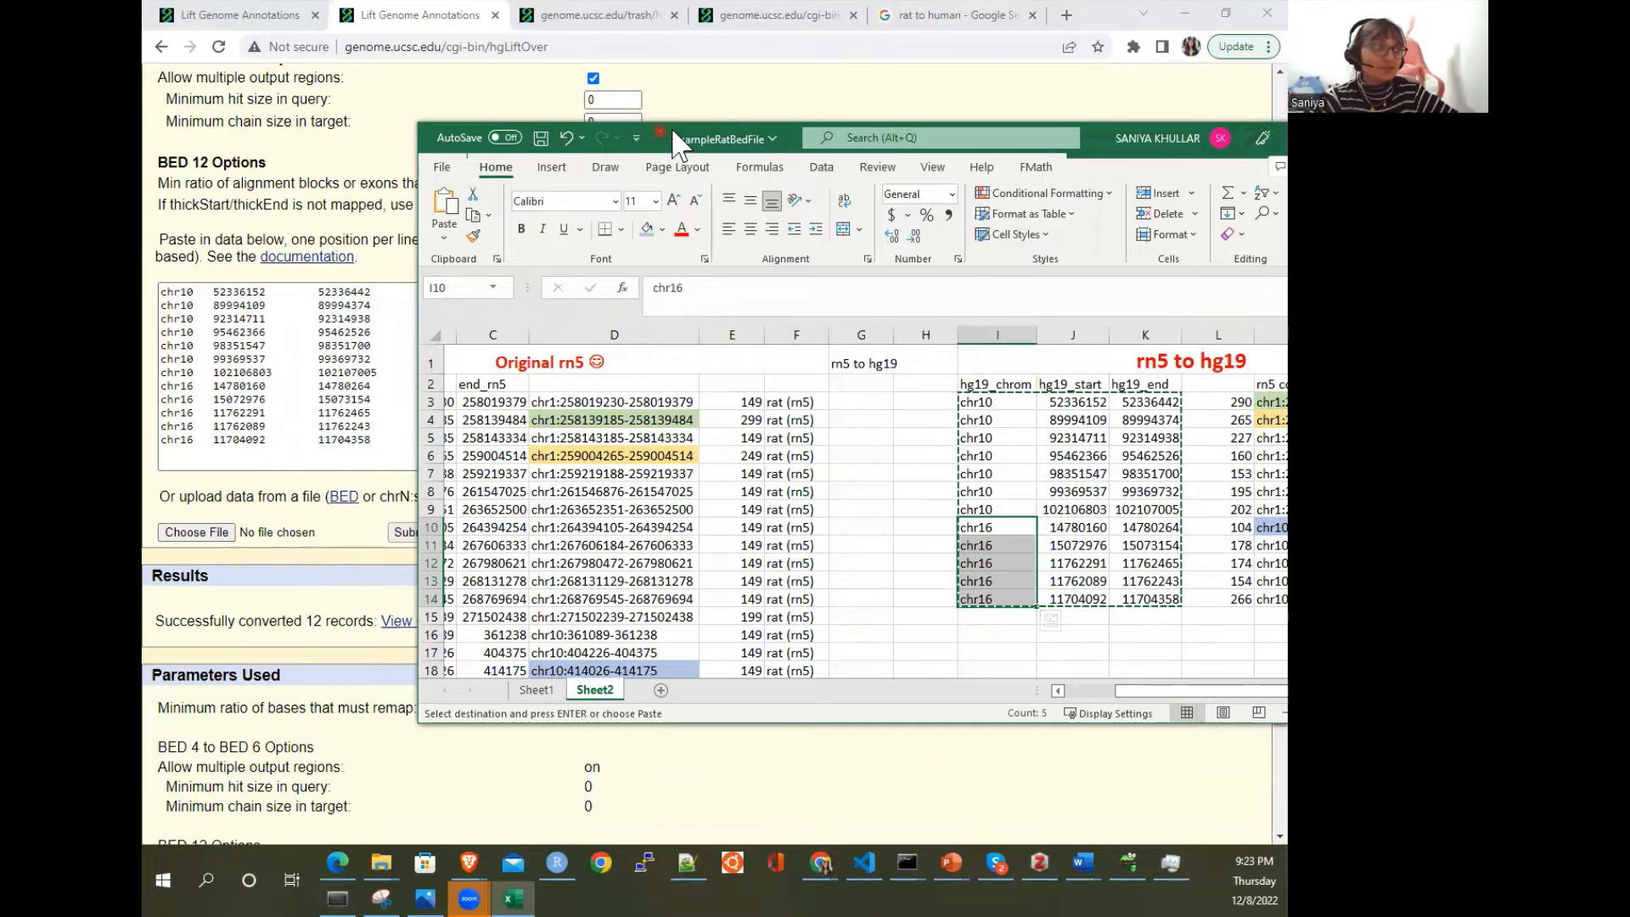
{"action": "left_click_drag", "start_coordinate": [672, 131], "coordinate": [144, 255]}
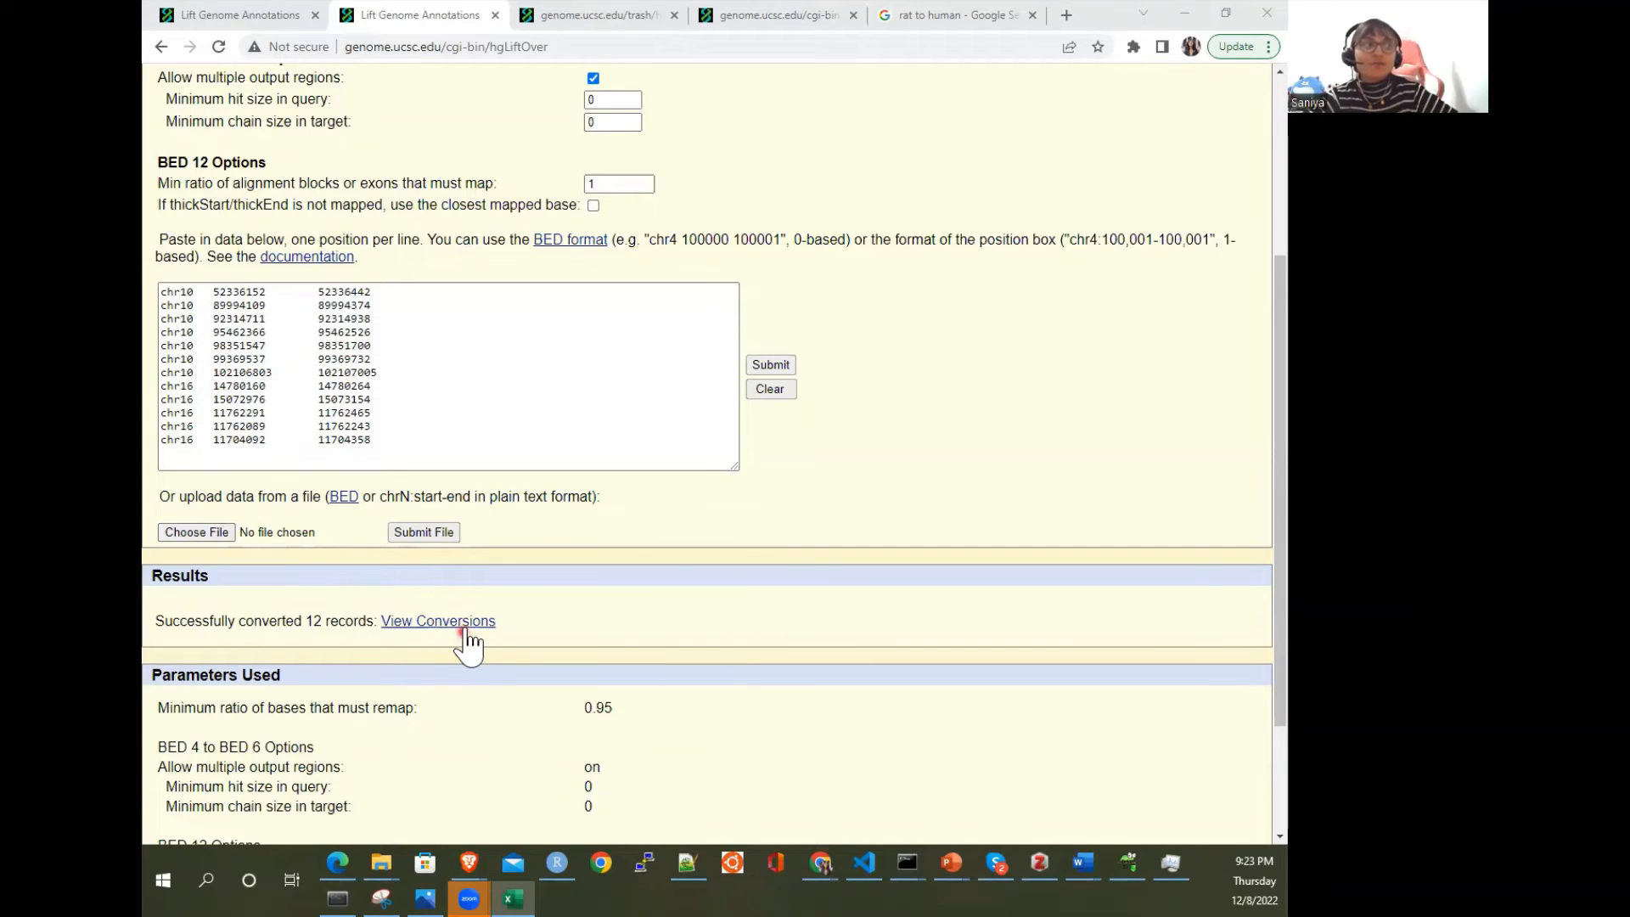
Step: Download the converted hg38 regions as a BED file from the LiftOver results
{"action": "scroll", "coordinate": [418, 728], "scroll_direction": "down", "scroll_amount": 2}
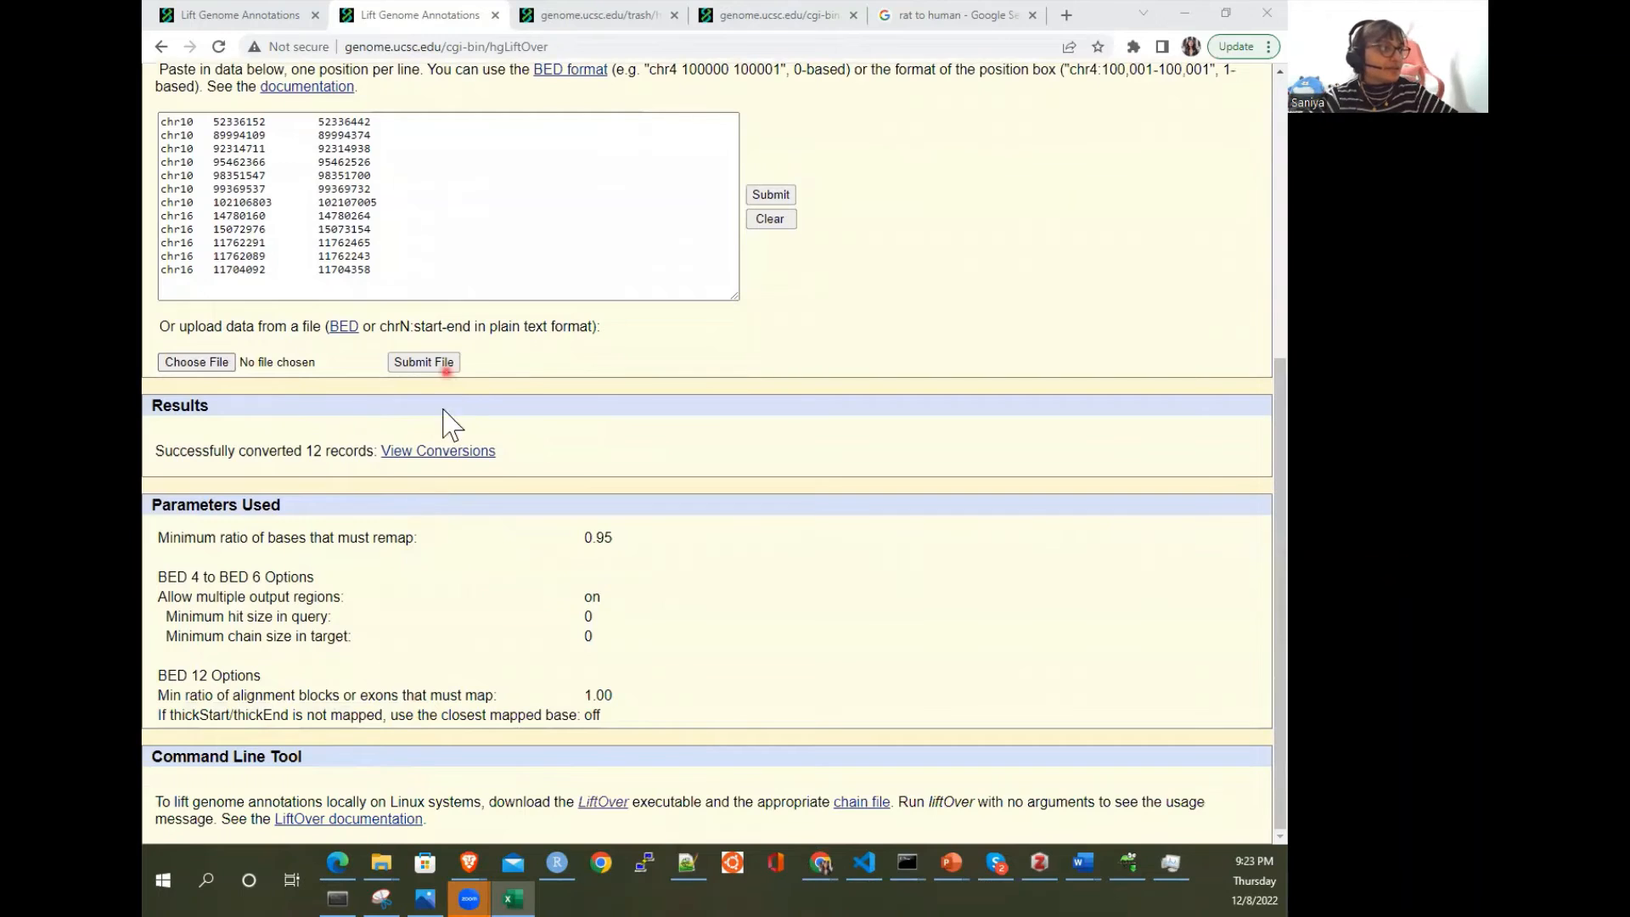
{"action": "left_click", "coordinate": [457, 452]}
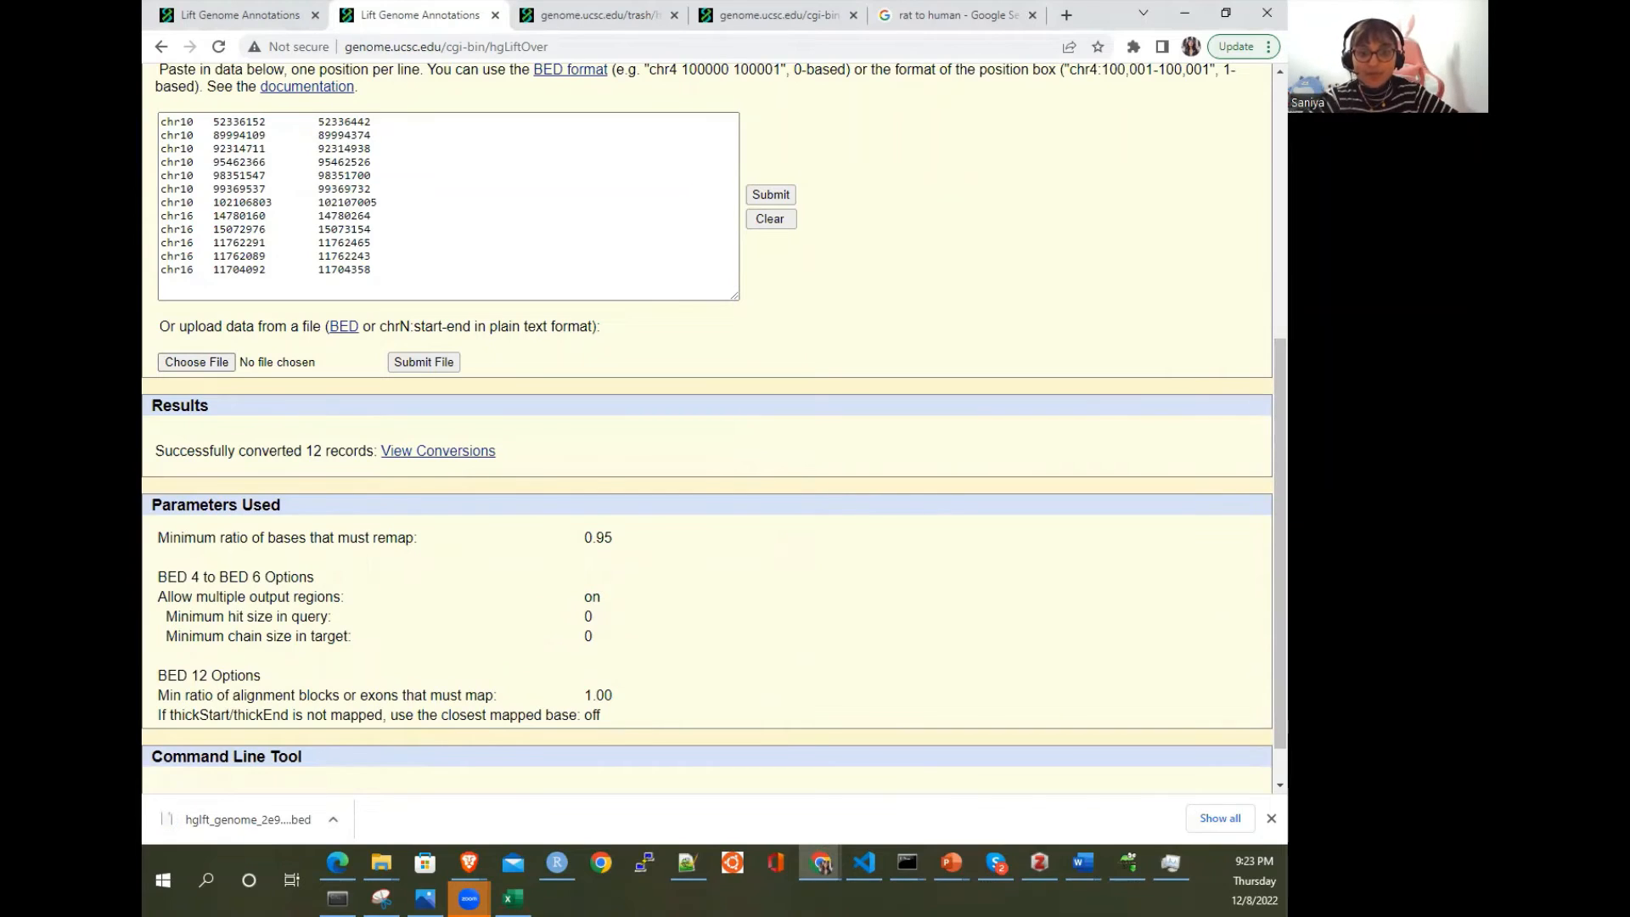
Step: Switch to the downloaded hglft_genome BED file in Notepad++ and copy all of its region lines
{"action": "key", "text": "alt+Tab"}
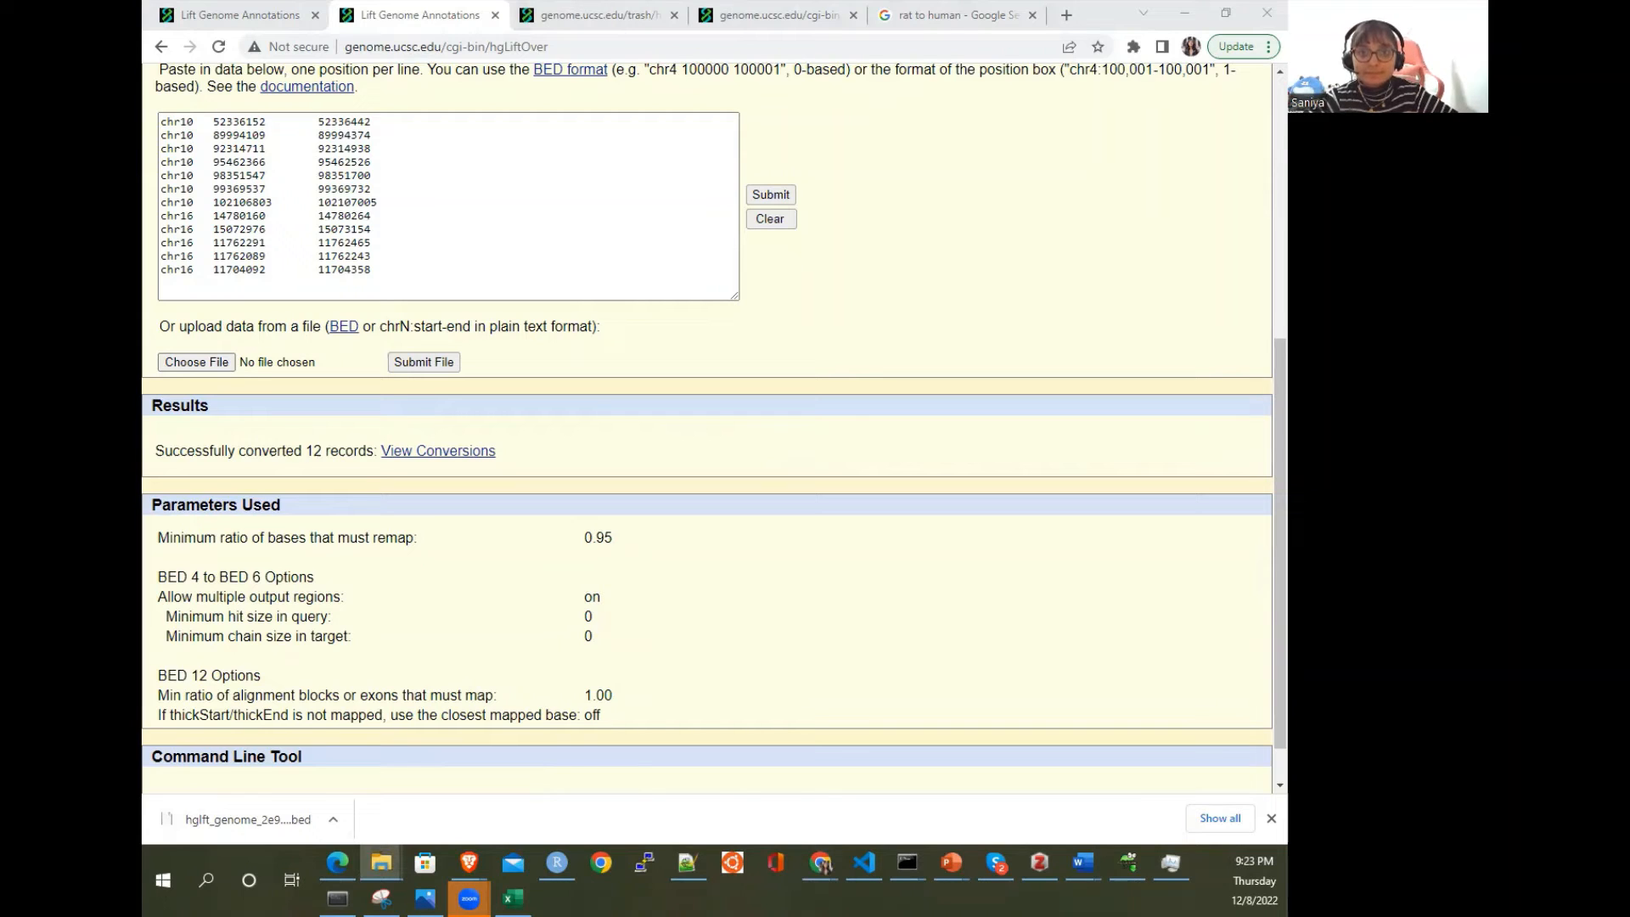
{"action": "left_click", "coordinate": [772, 333]}
{"action": "left_click_drag", "start_coordinate": [775, 333], "coordinate": [222, 184]}
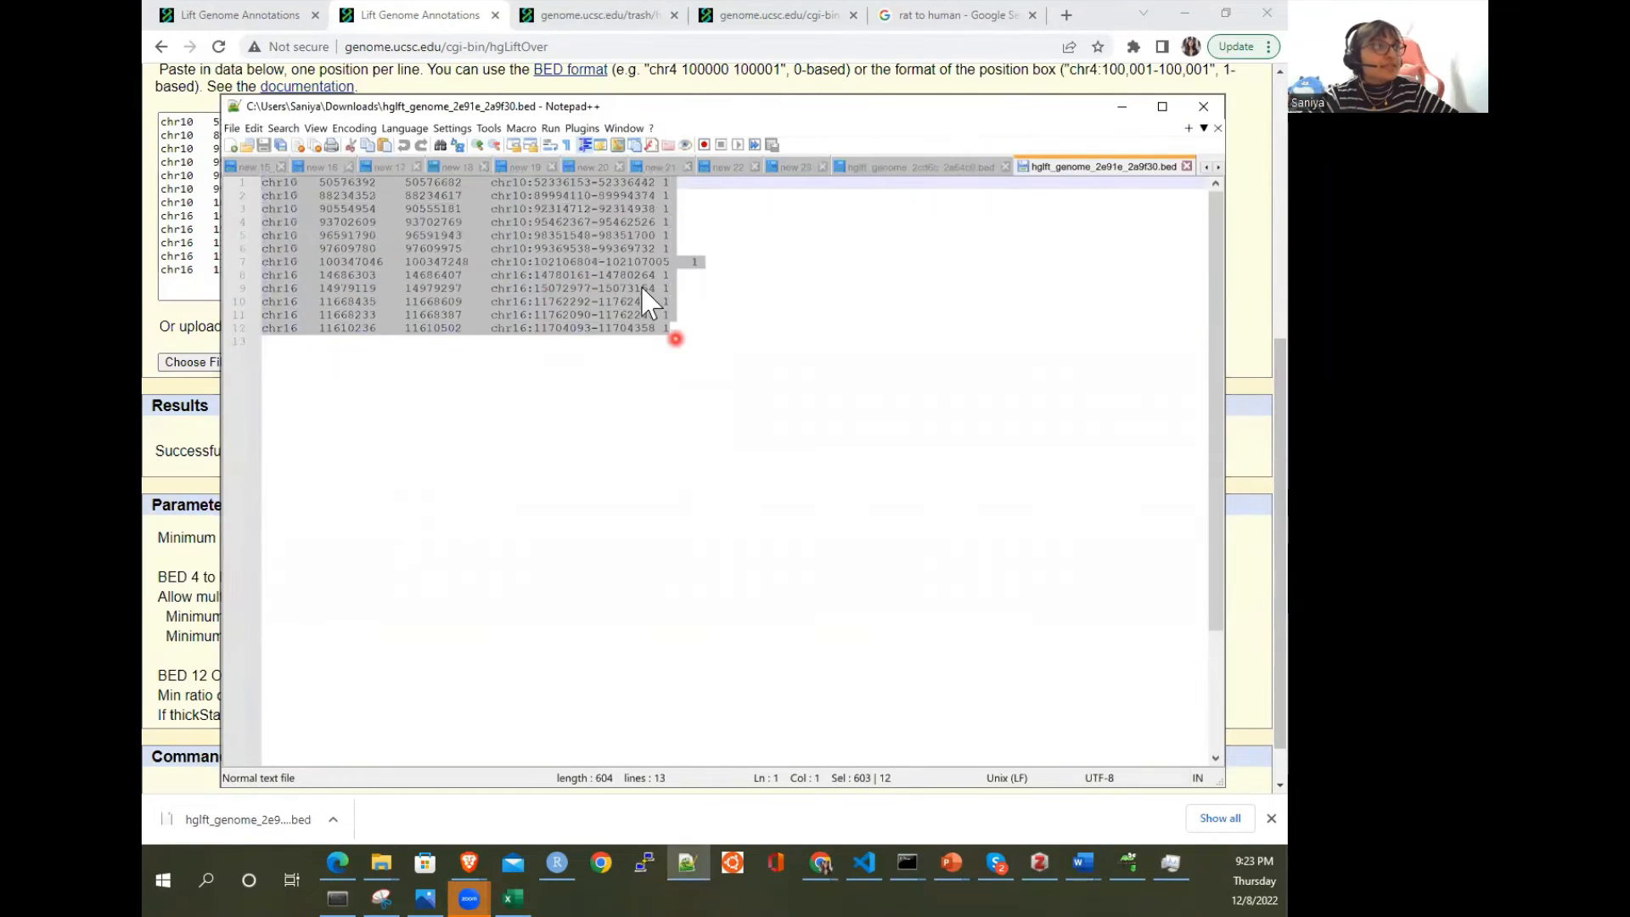
{"action": "right_click", "coordinate": [365, 211]}
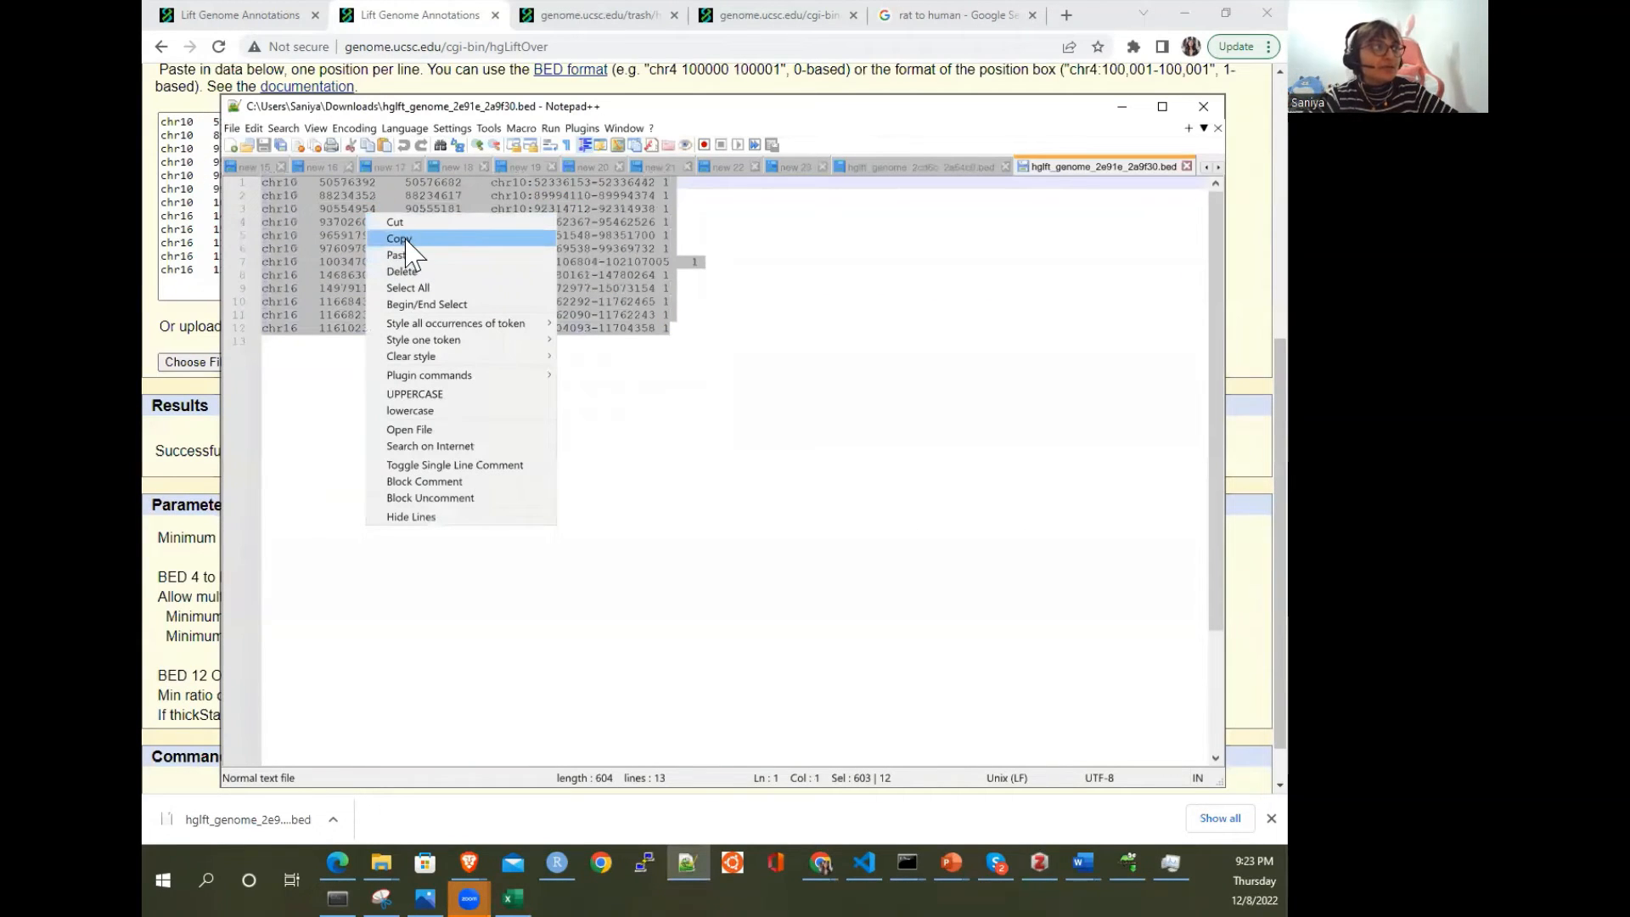
{"action": "left_click", "coordinate": [416, 241]}
Step: Switch to the Excel worksheet, paste the copied regions into Sheet2 starting at cell Q3, and fit column T to its contents
{"action": "left_click", "coordinate": [767, 397]}
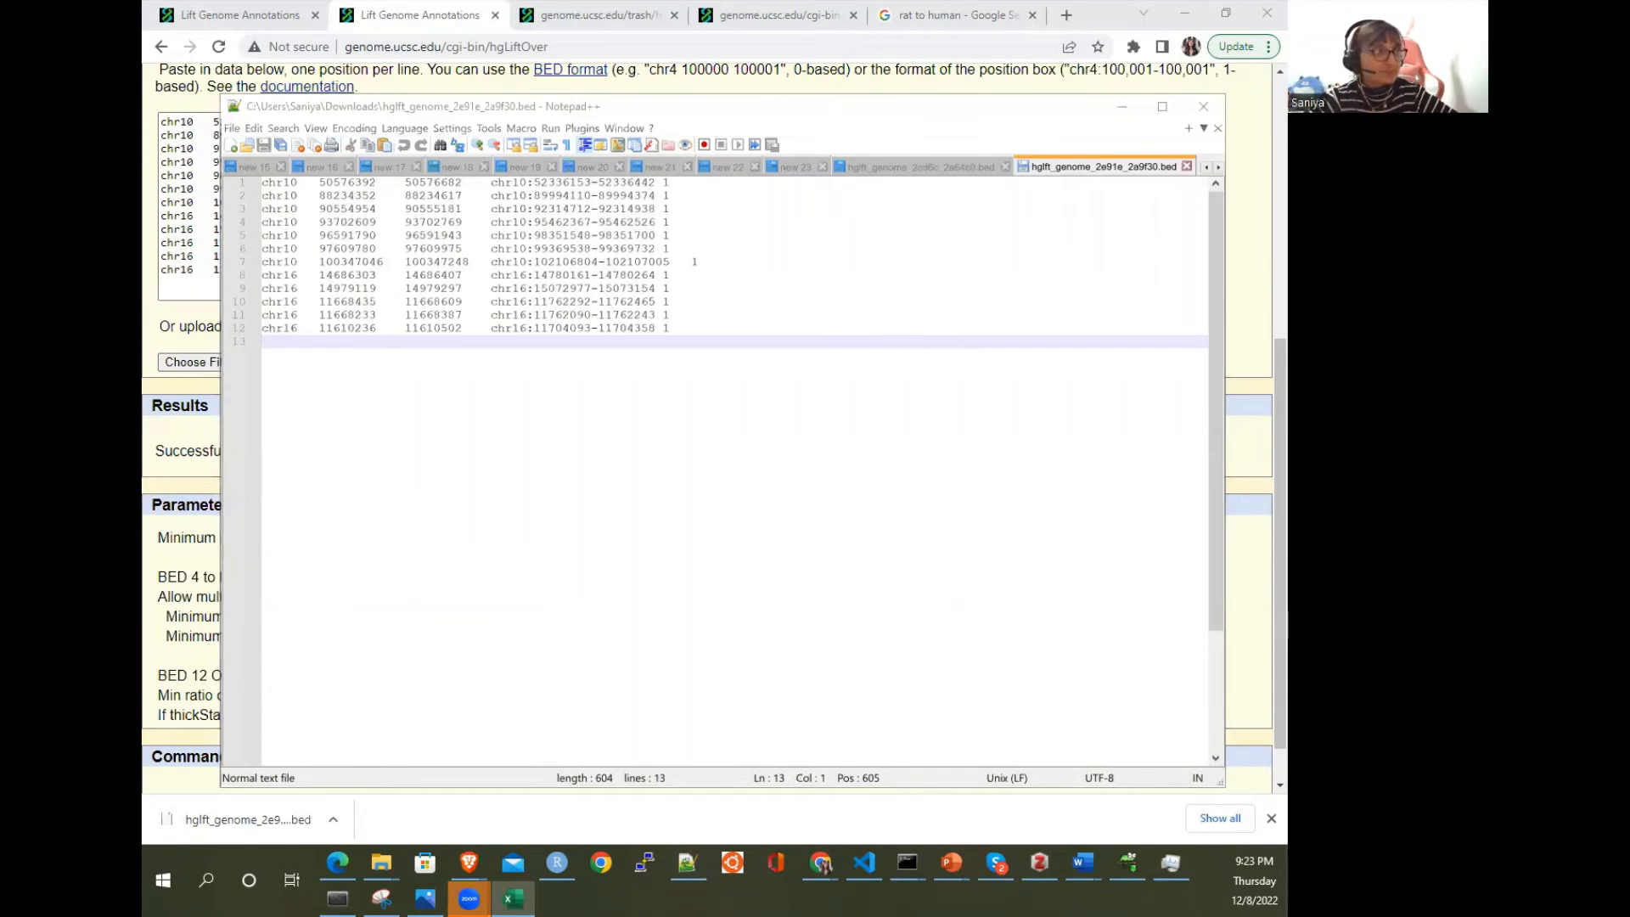
{"action": "left_click_drag", "start_coordinate": [143, 297], "coordinate": [680, 297]}
{"action": "double_click", "coordinate": [656, 284]}
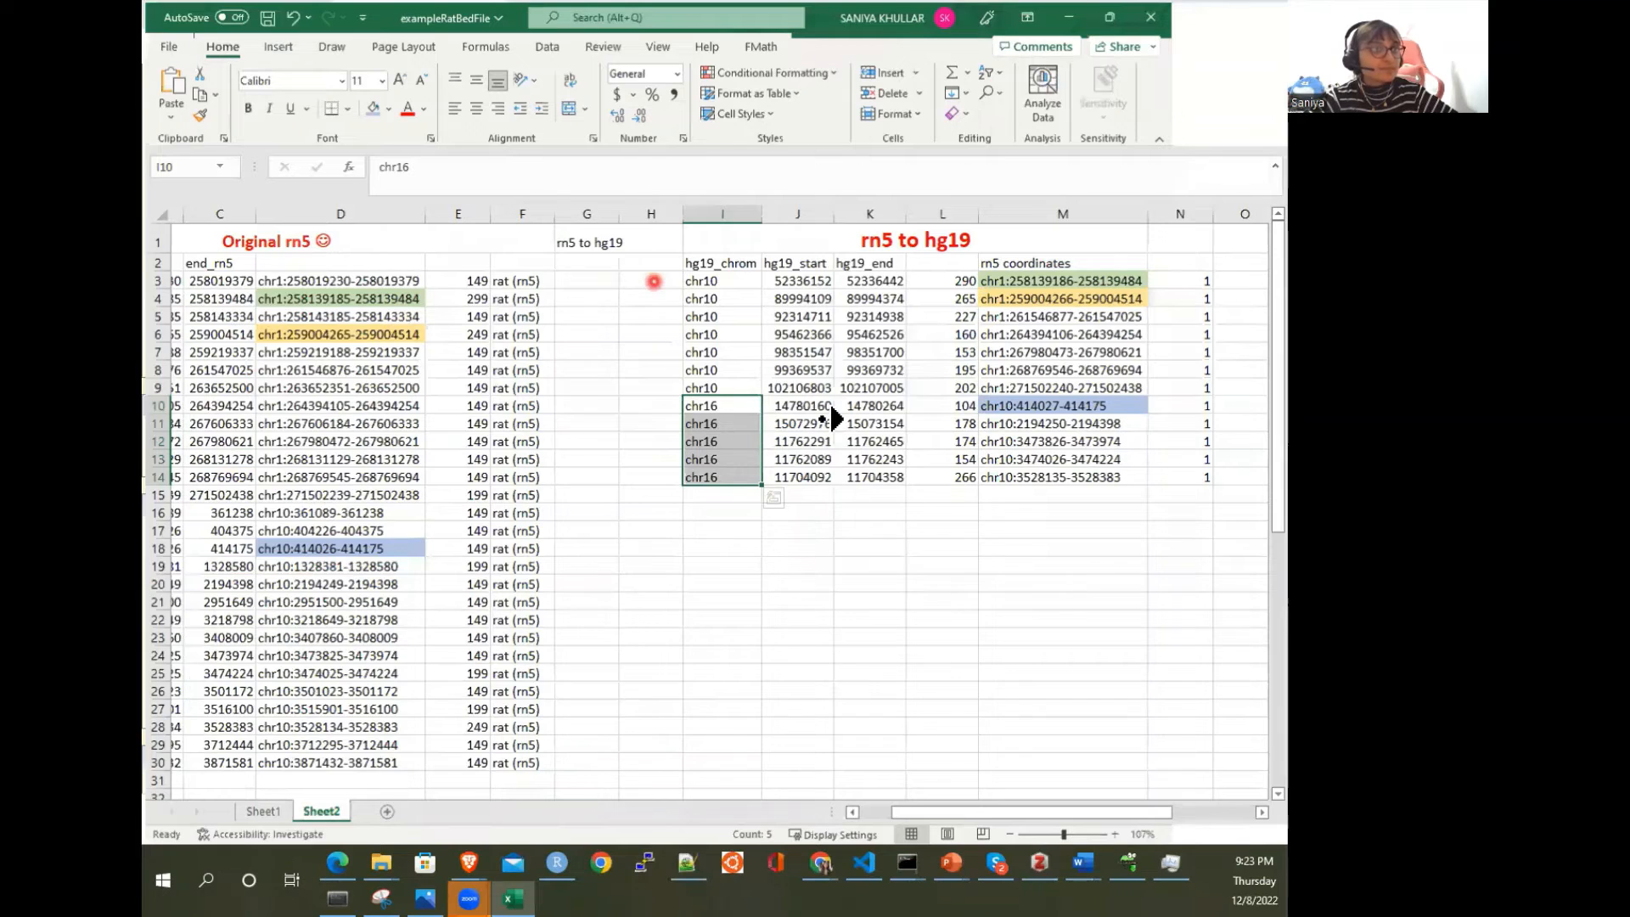
{"action": "scroll", "coordinate": [830, 419], "scroll_direction": "right", "scroll_amount": 2}
{"action": "left_click_drag", "start_coordinate": [1245, 461], "coordinate": [1039, 459]}
{"action": "left_click_drag", "start_coordinate": [1095, 815], "coordinate": [1057, 815]}
{"action": "left_click", "coordinate": [816, 276]}
{"action": "left_click", "coordinate": [807, 262]}
{"action": "left_click", "coordinate": [790, 282]}
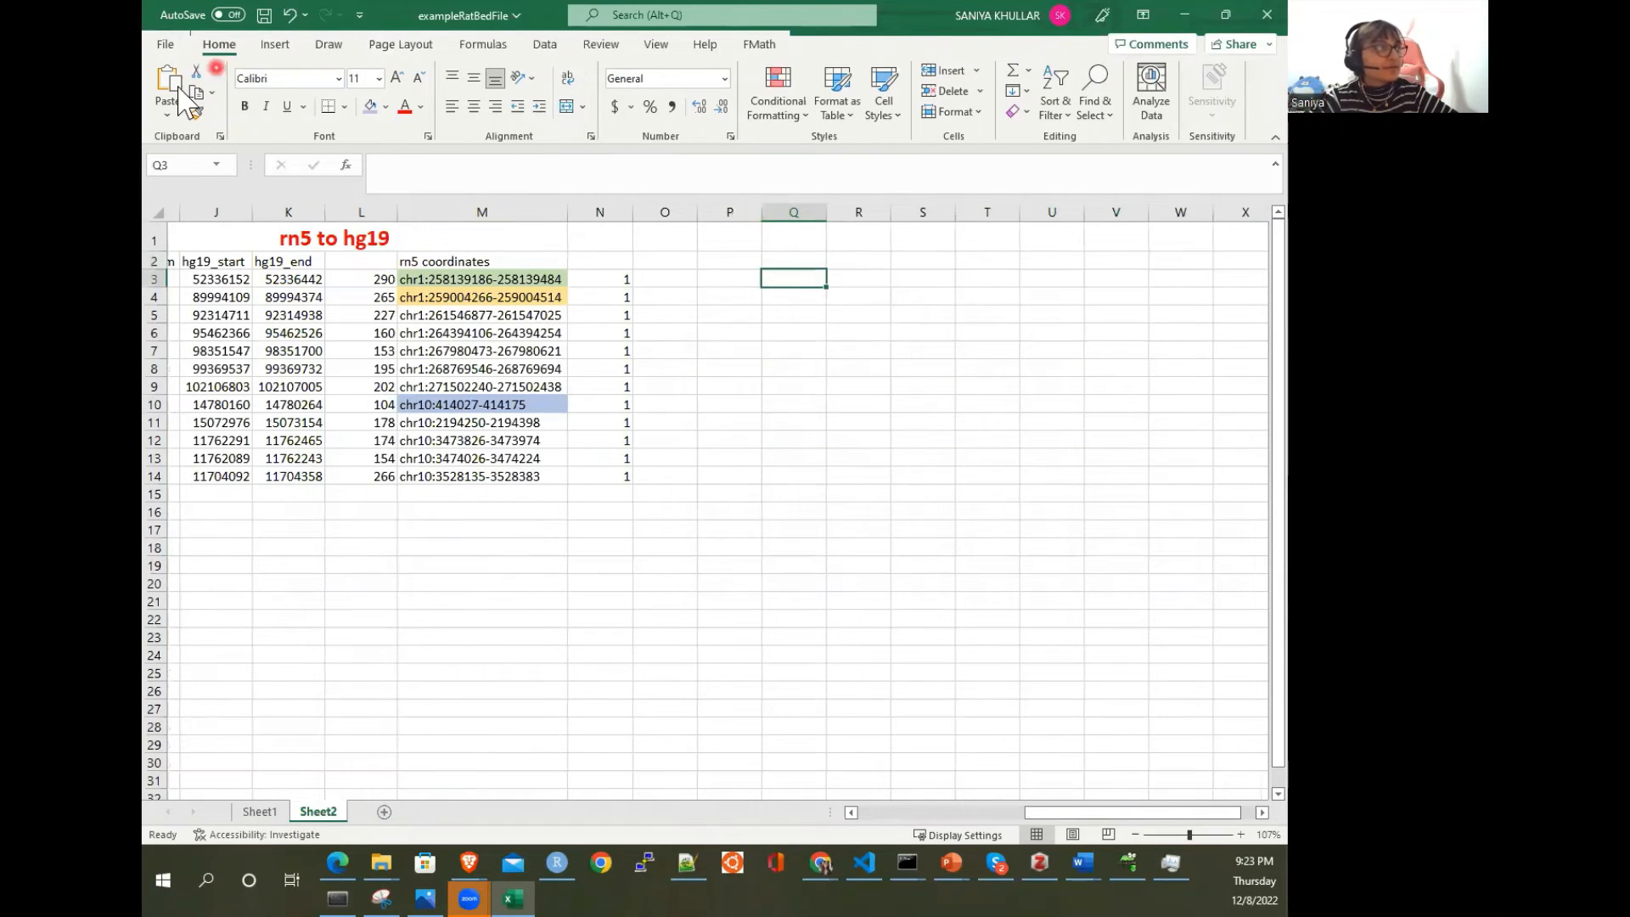
{"action": "left_click", "coordinate": [168, 80]}
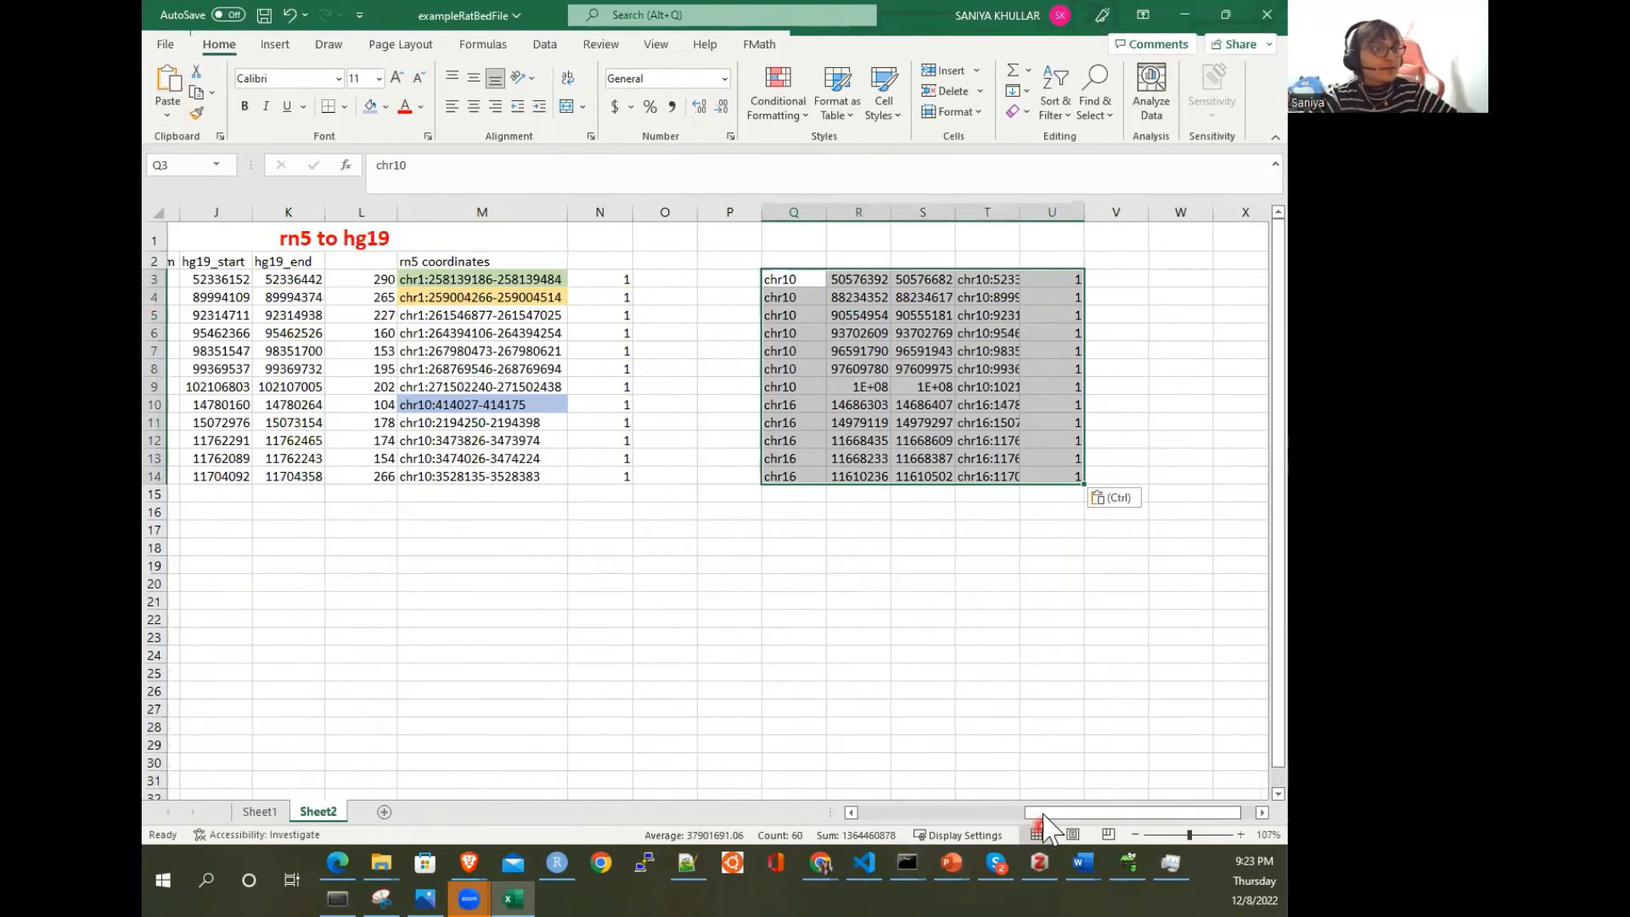
{"action": "left_click_drag", "start_coordinate": [1049, 813], "coordinate": [1038, 814]}
{"action": "double_click", "coordinate": [1072, 212]}
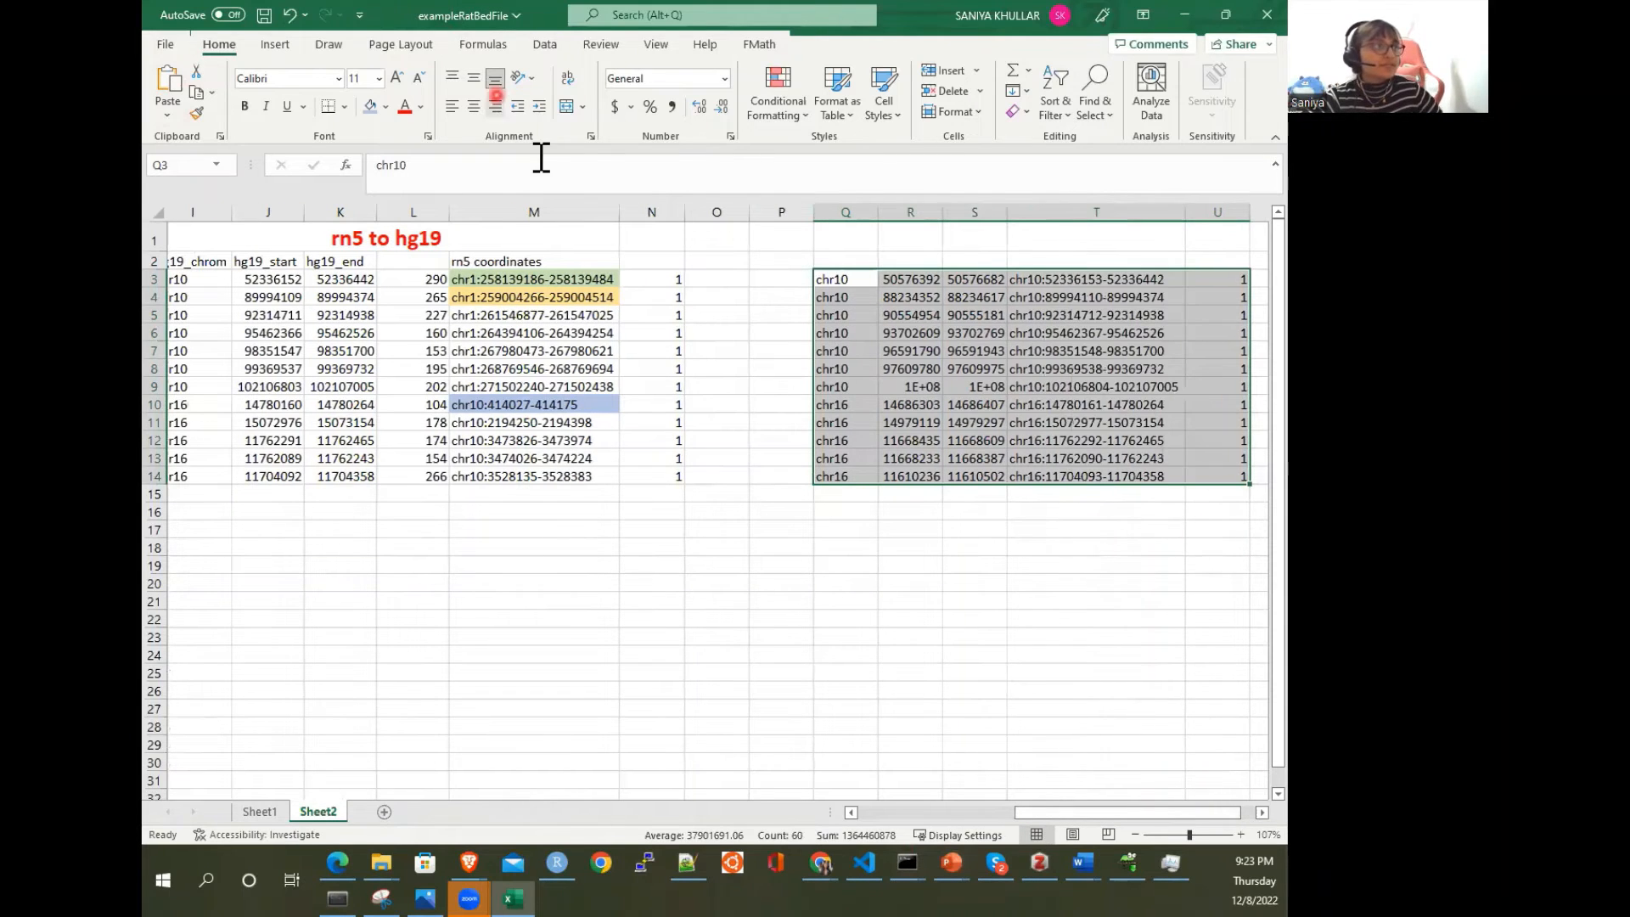
Step: Copy the merged "rn5 to hg19" title above the pasted regions at Q1 and change its text to "hg19 to hg38"
{"action": "left_click", "coordinate": [482, 238]}
{"action": "key", "text": "ctrl+c"}
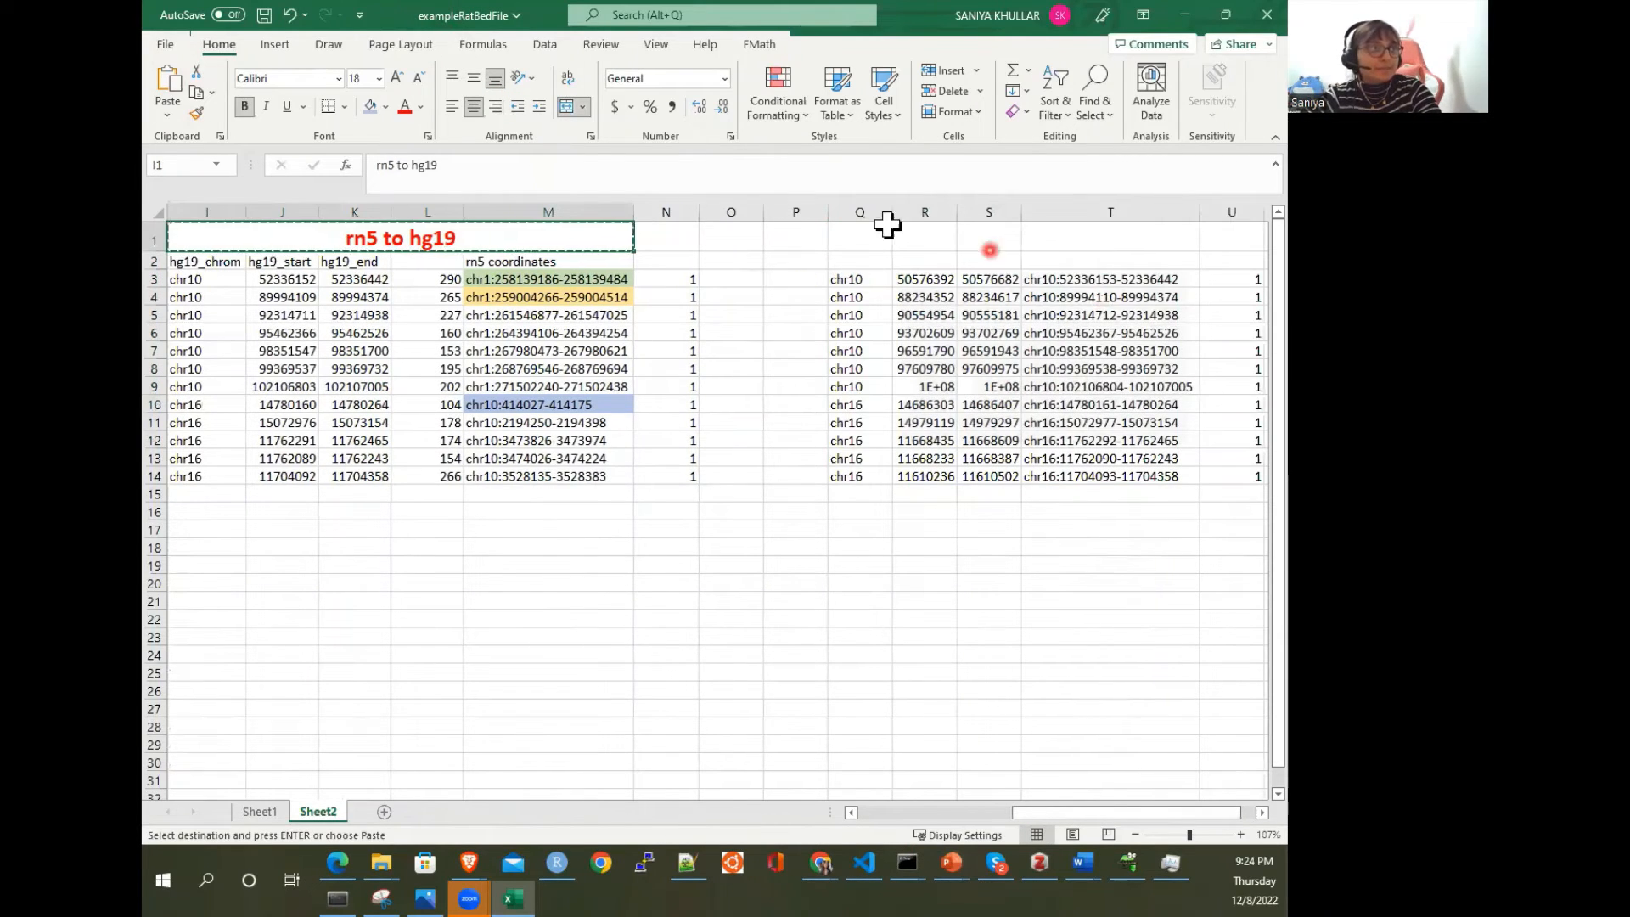
{"action": "left_click", "coordinate": [870, 222]}
{"action": "key", "text": "ctrl+v"}
{"action": "left_click_drag", "start_coordinate": [403, 166], "coordinate": [379, 159]}
{"action": "type", "text": "hg19 "}
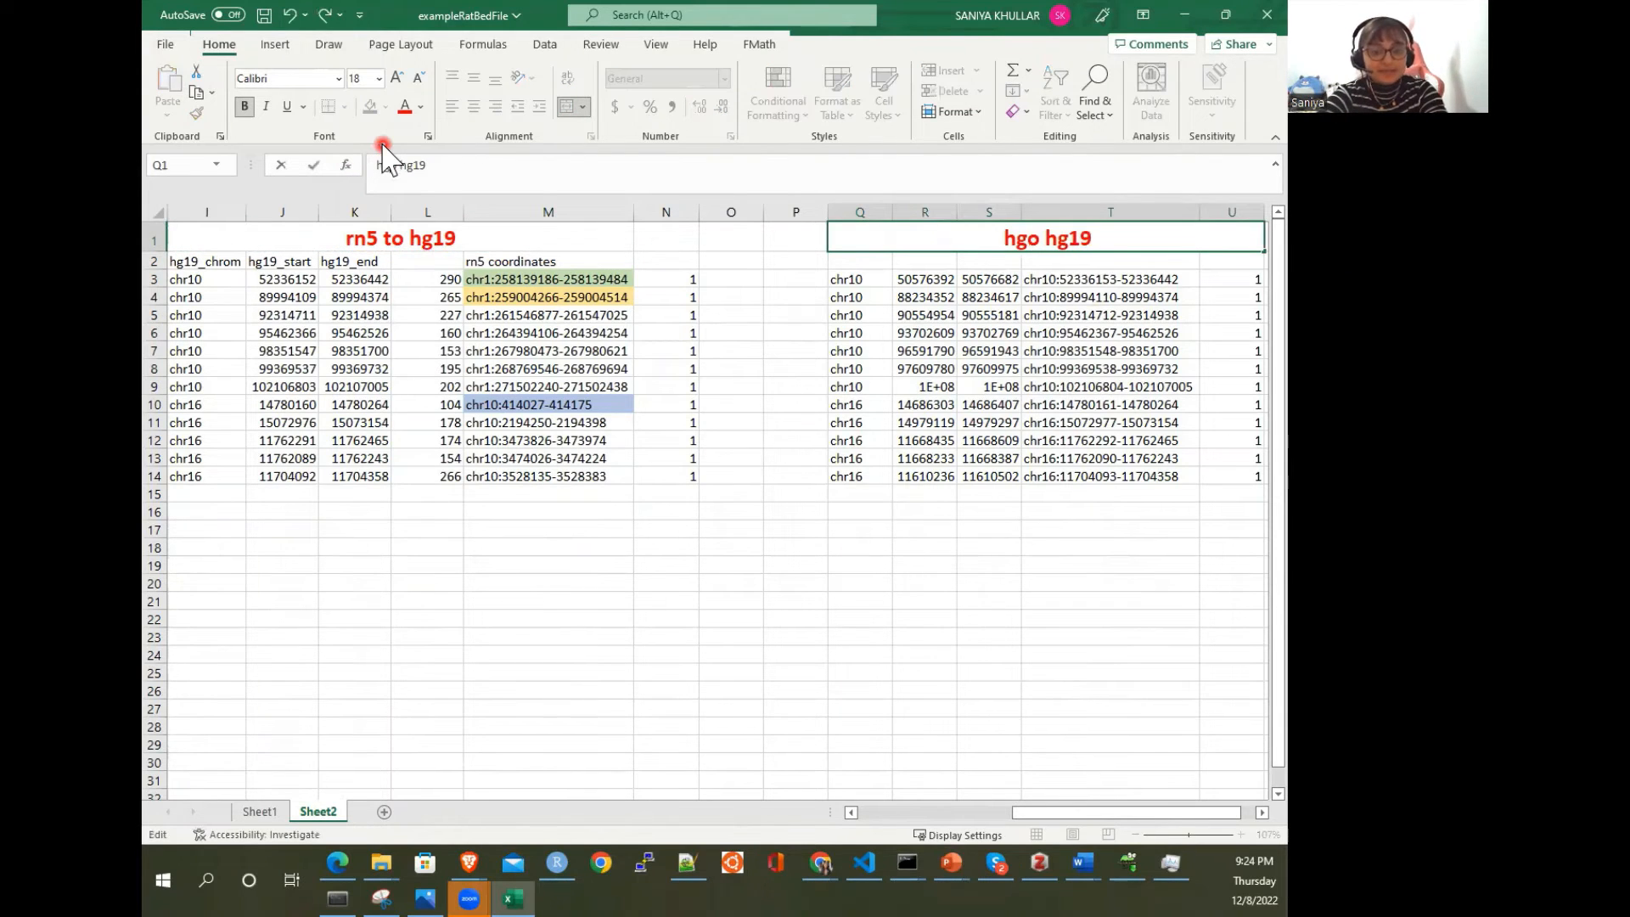
{"action": "type", "text": "t"}
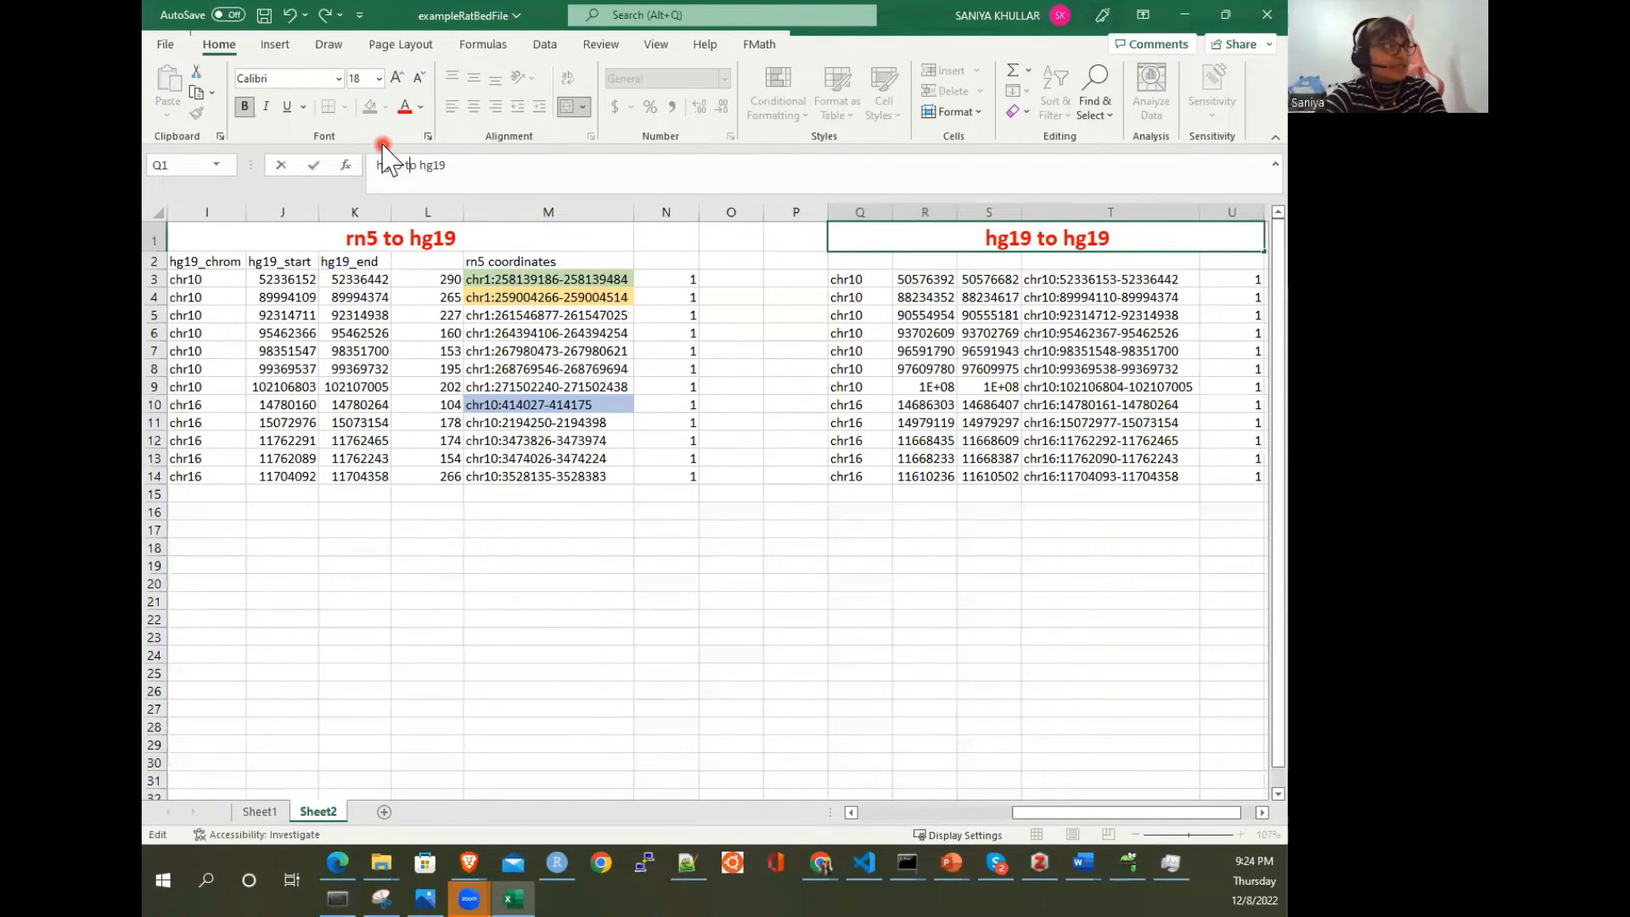
{"action": "key", "text": "BackSpace"}
{"action": "key", "text": "BackSpace"}
{"action": "type", "text": "39"}
{"action": "key", "text": "BackSpace"}
{"action": "type", "text": "8"}
{"action": "key", "text": "Return"}
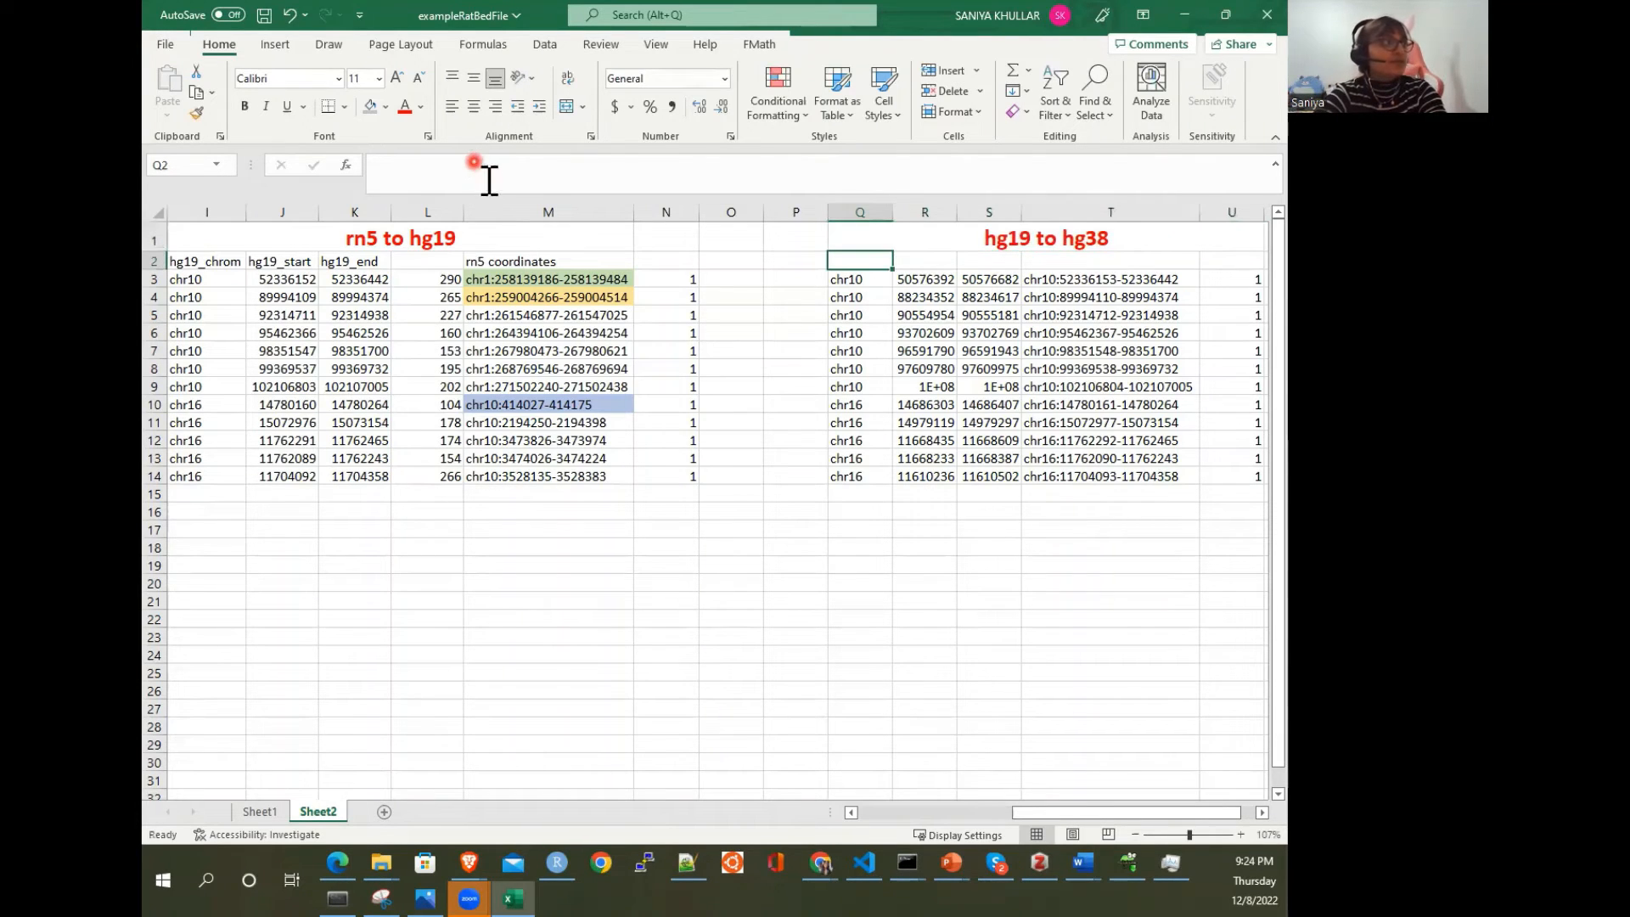
Step: Enter the headers hg38_chrom, hg38_start and hg38_end in cells Q2 to S2
{"action": "type", "text": "hg38_chrom"}
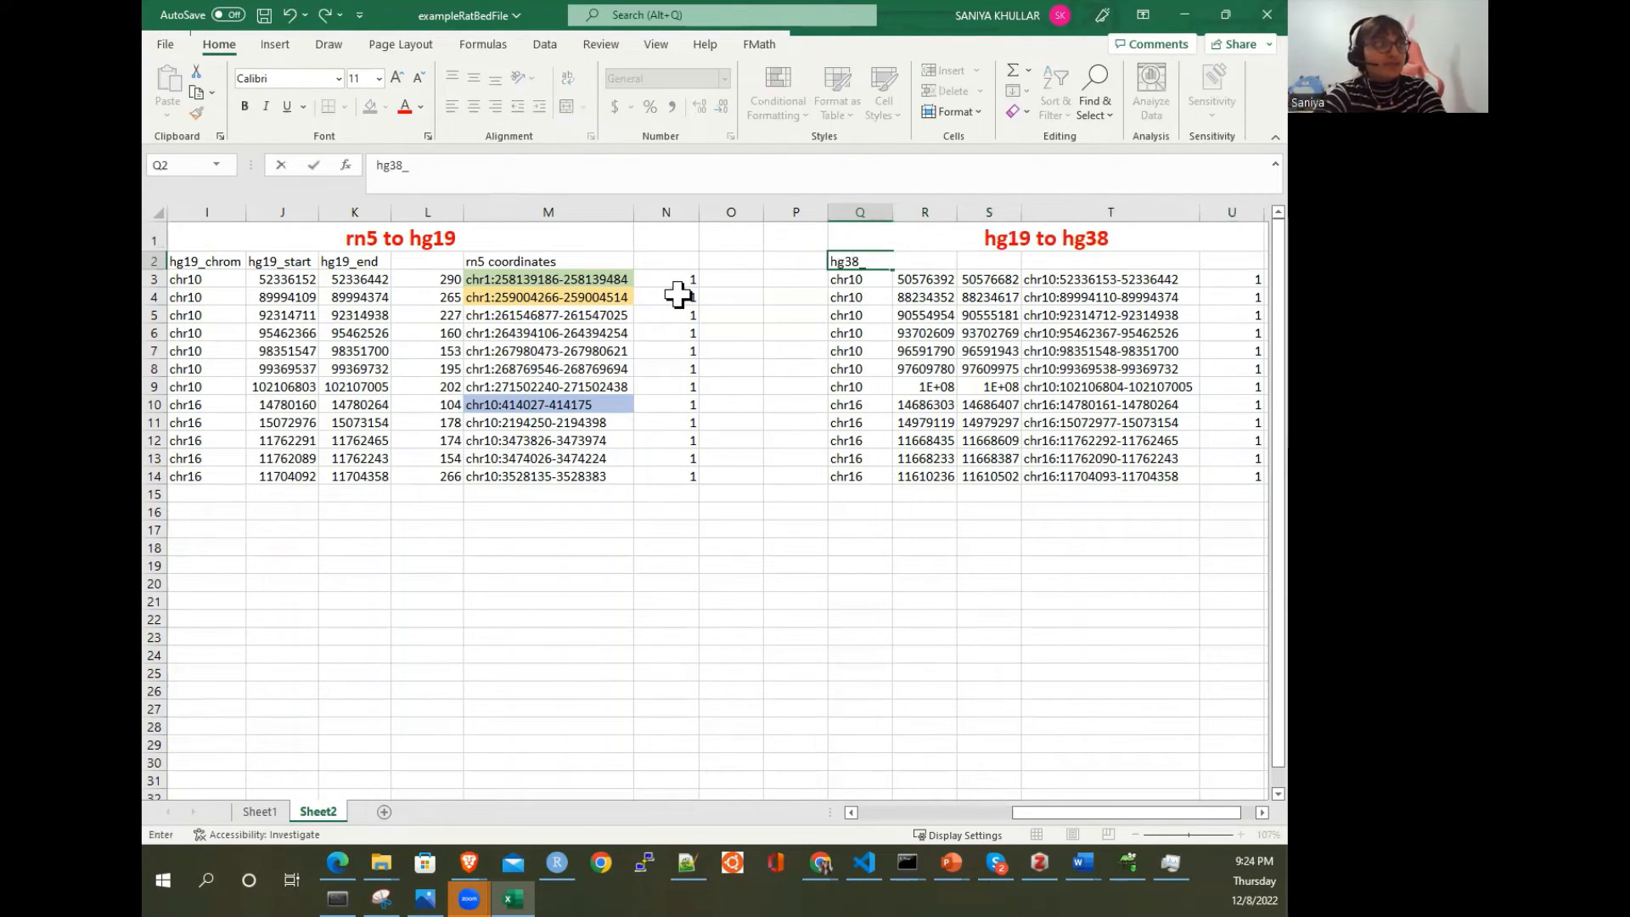
{"action": "key", "text": "Tab"}
{"action": "type", "text": "hg"}
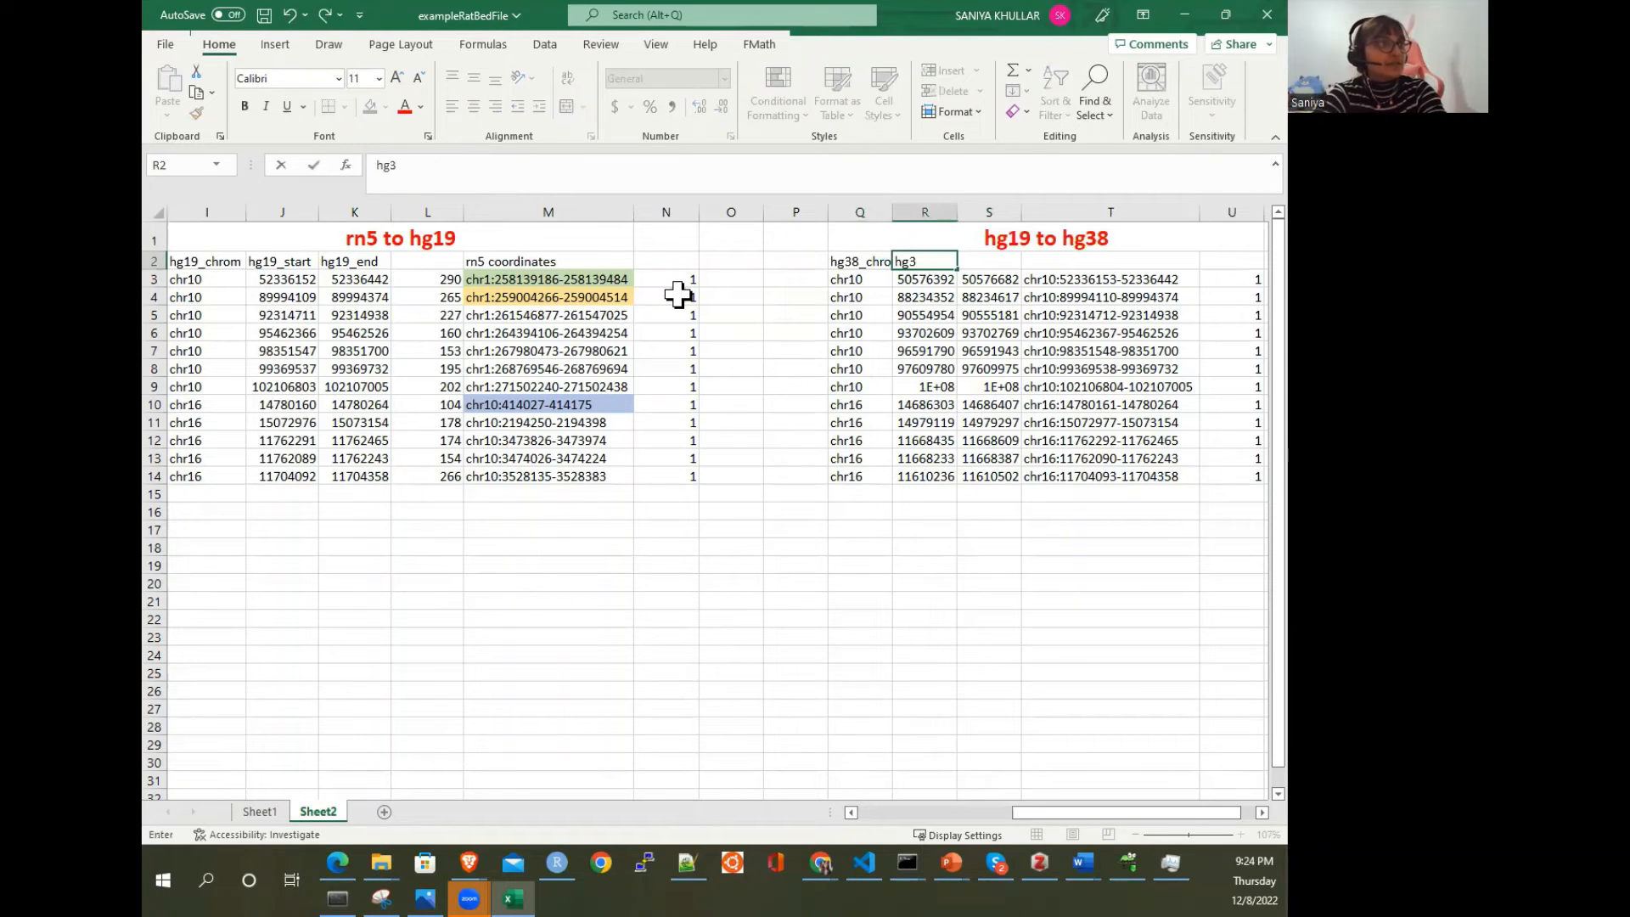
{"action": "type", "text": "38_st"}
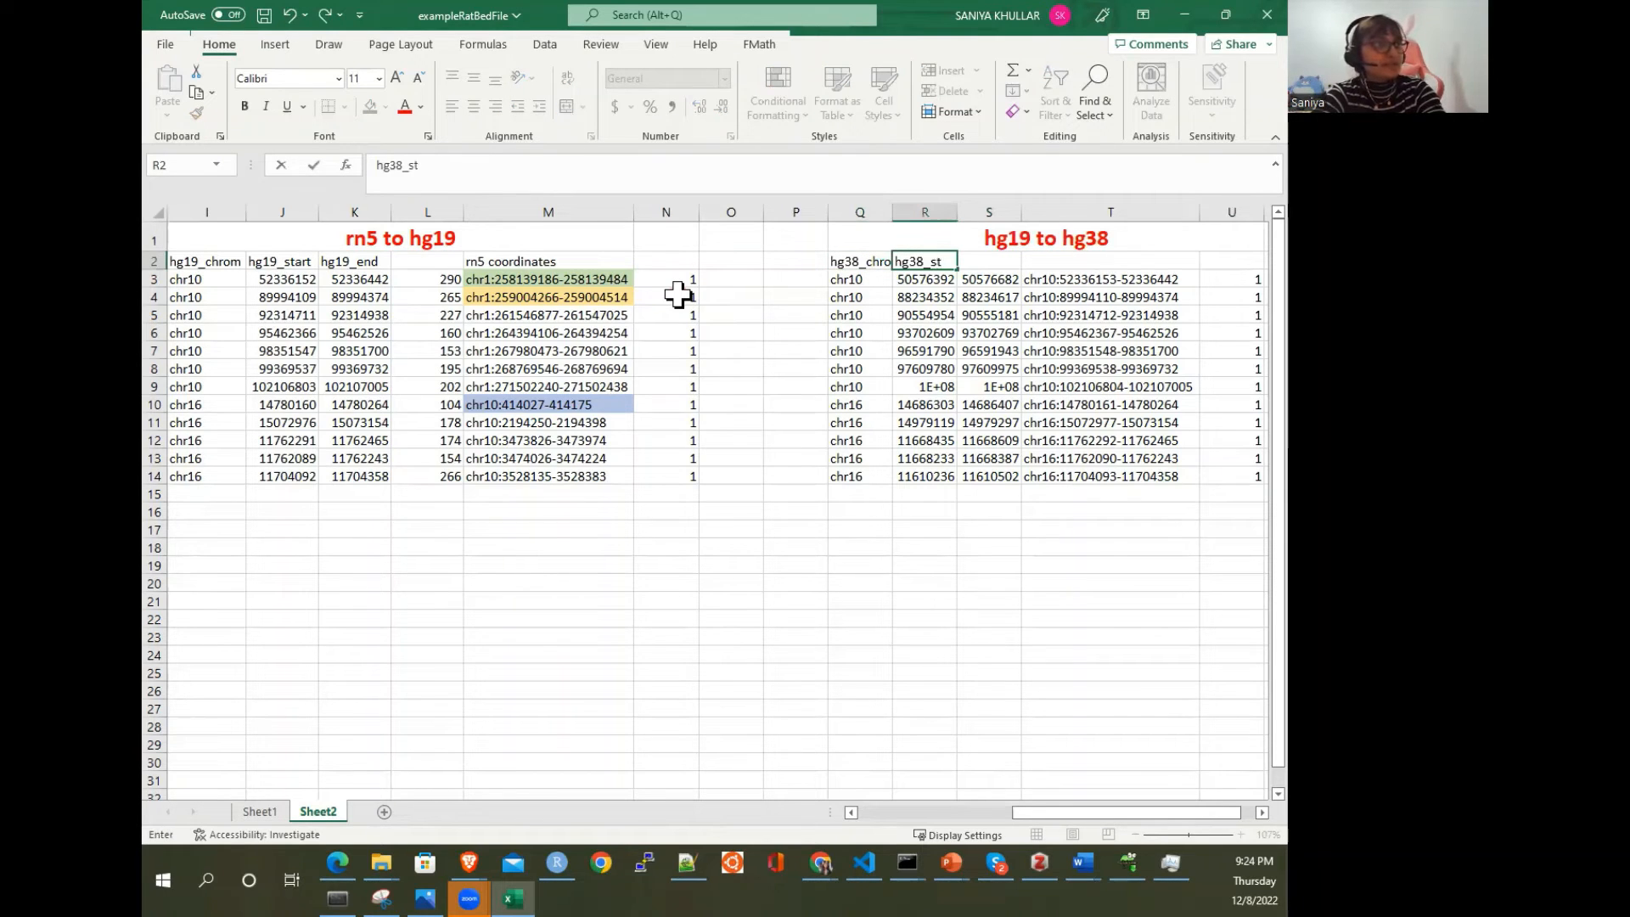
{"action": "type", "text": "art"}
{"action": "key", "text": "Tab"}
{"action": "type", "text": "hg38_En"}
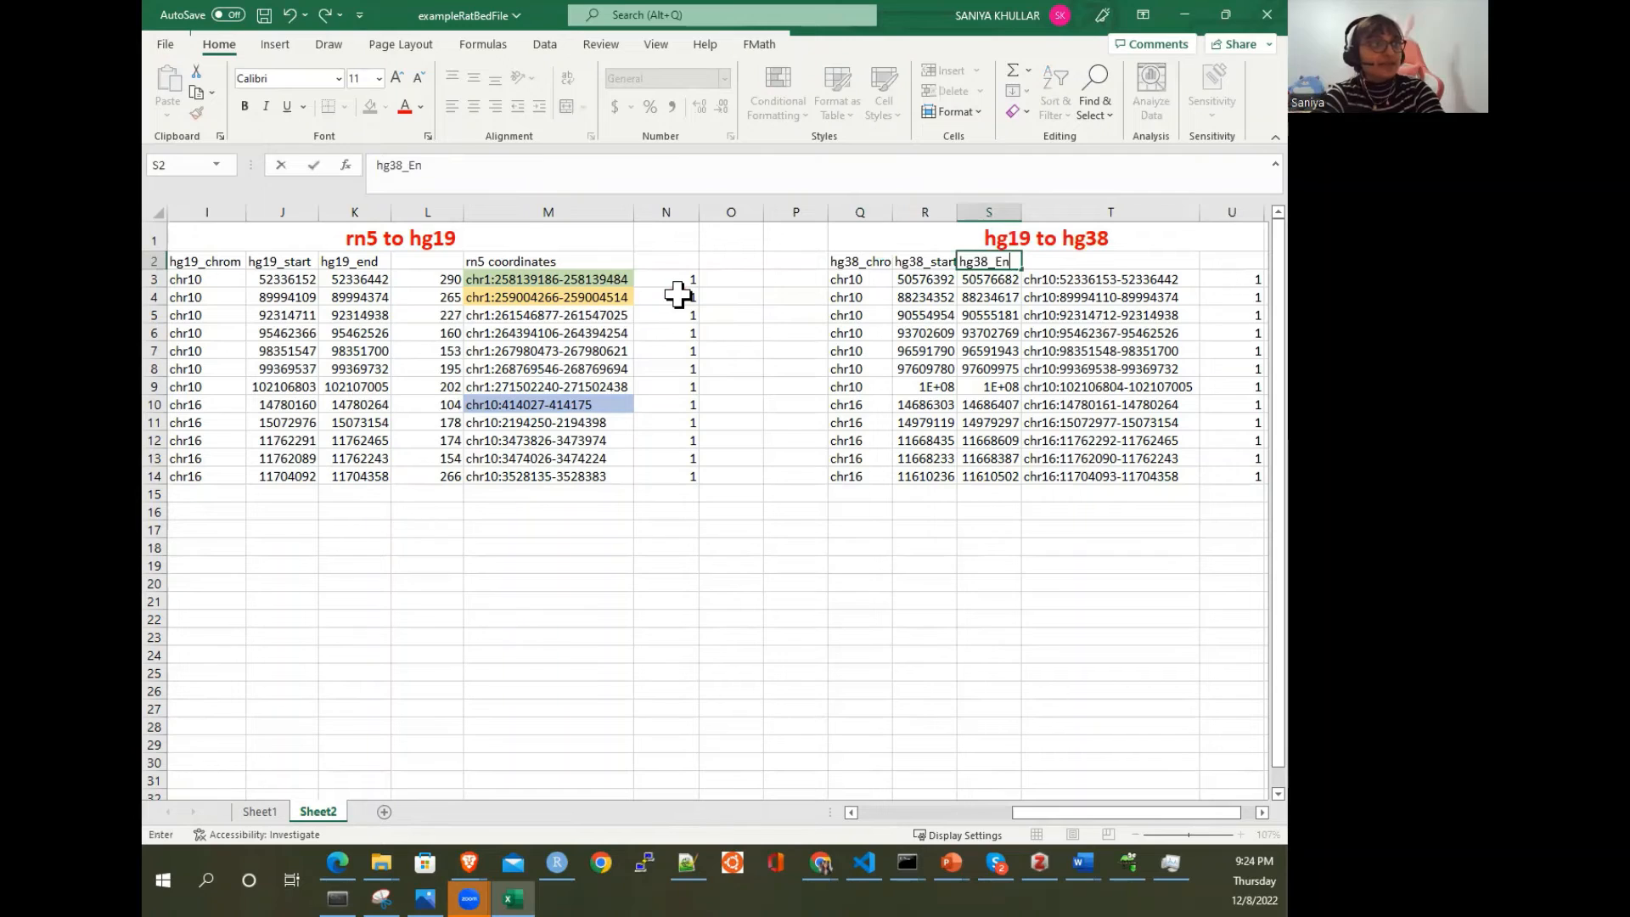
{"action": "type", "text": "d"}
{"action": "key", "text": "Return"}
{"action": "left_click", "coordinate": [988, 259]}
{"action": "left_click", "coordinate": [432, 165]}
{"action": "type", "text": "end"}
{"action": "key", "text": "Return"}
Step: Delete the empty column P before the hg38 table and fit the widths of the hg38_chrom, hg38_start and hg38_end columns
{"action": "left_click", "coordinate": [815, 212]}
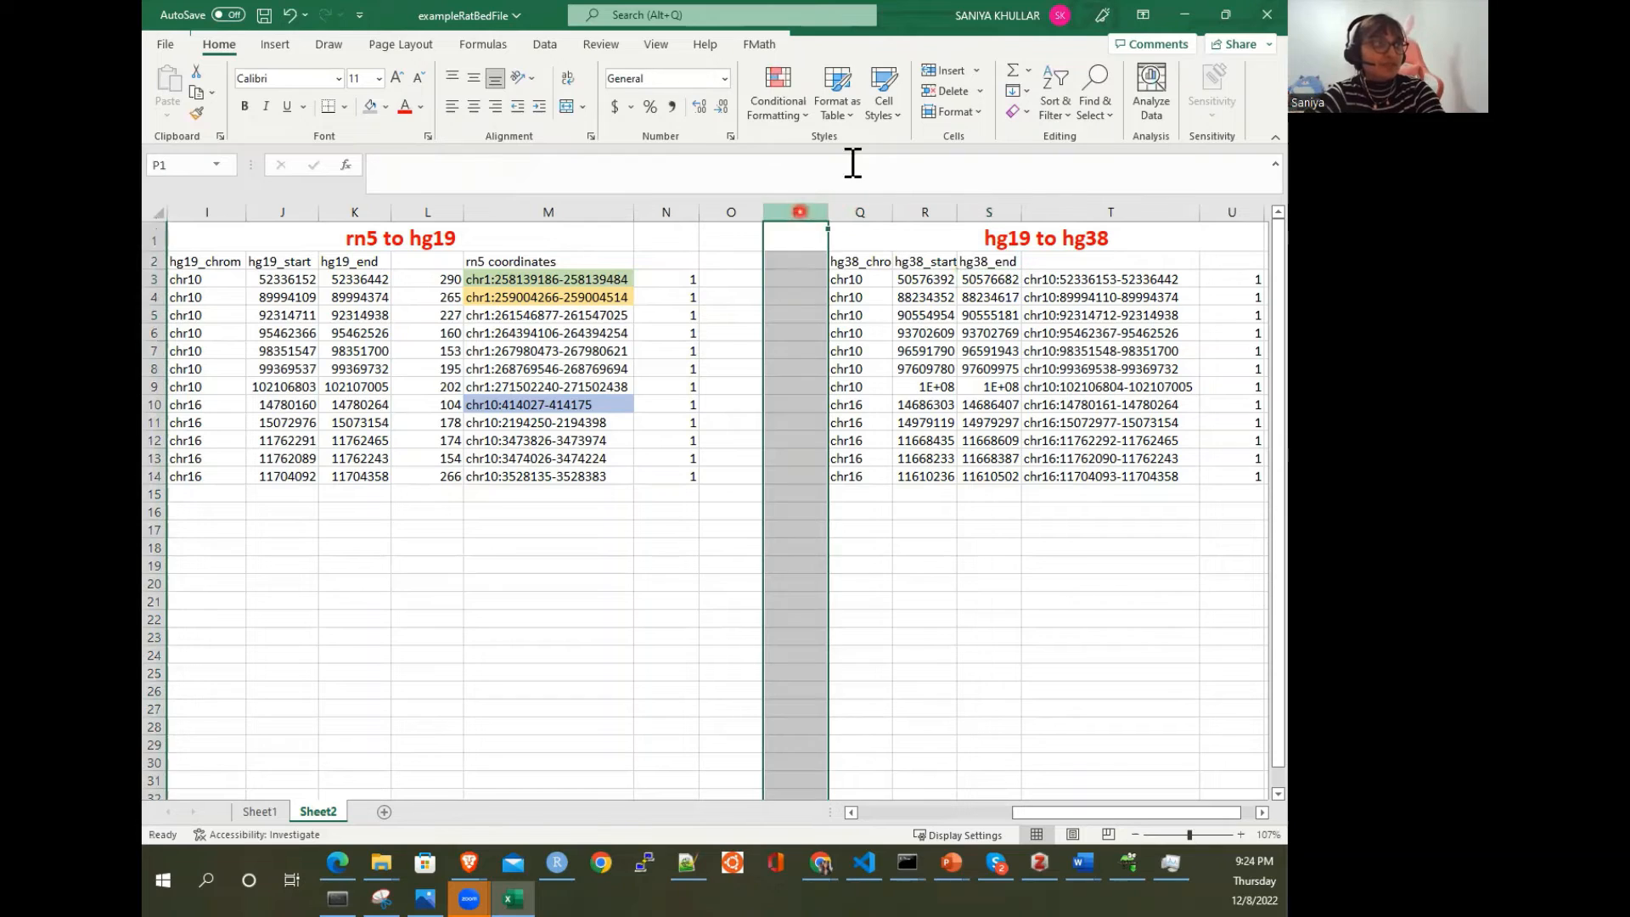
{"action": "left_click", "coordinate": [946, 91]}
{"action": "double_click", "coordinate": [828, 211]}
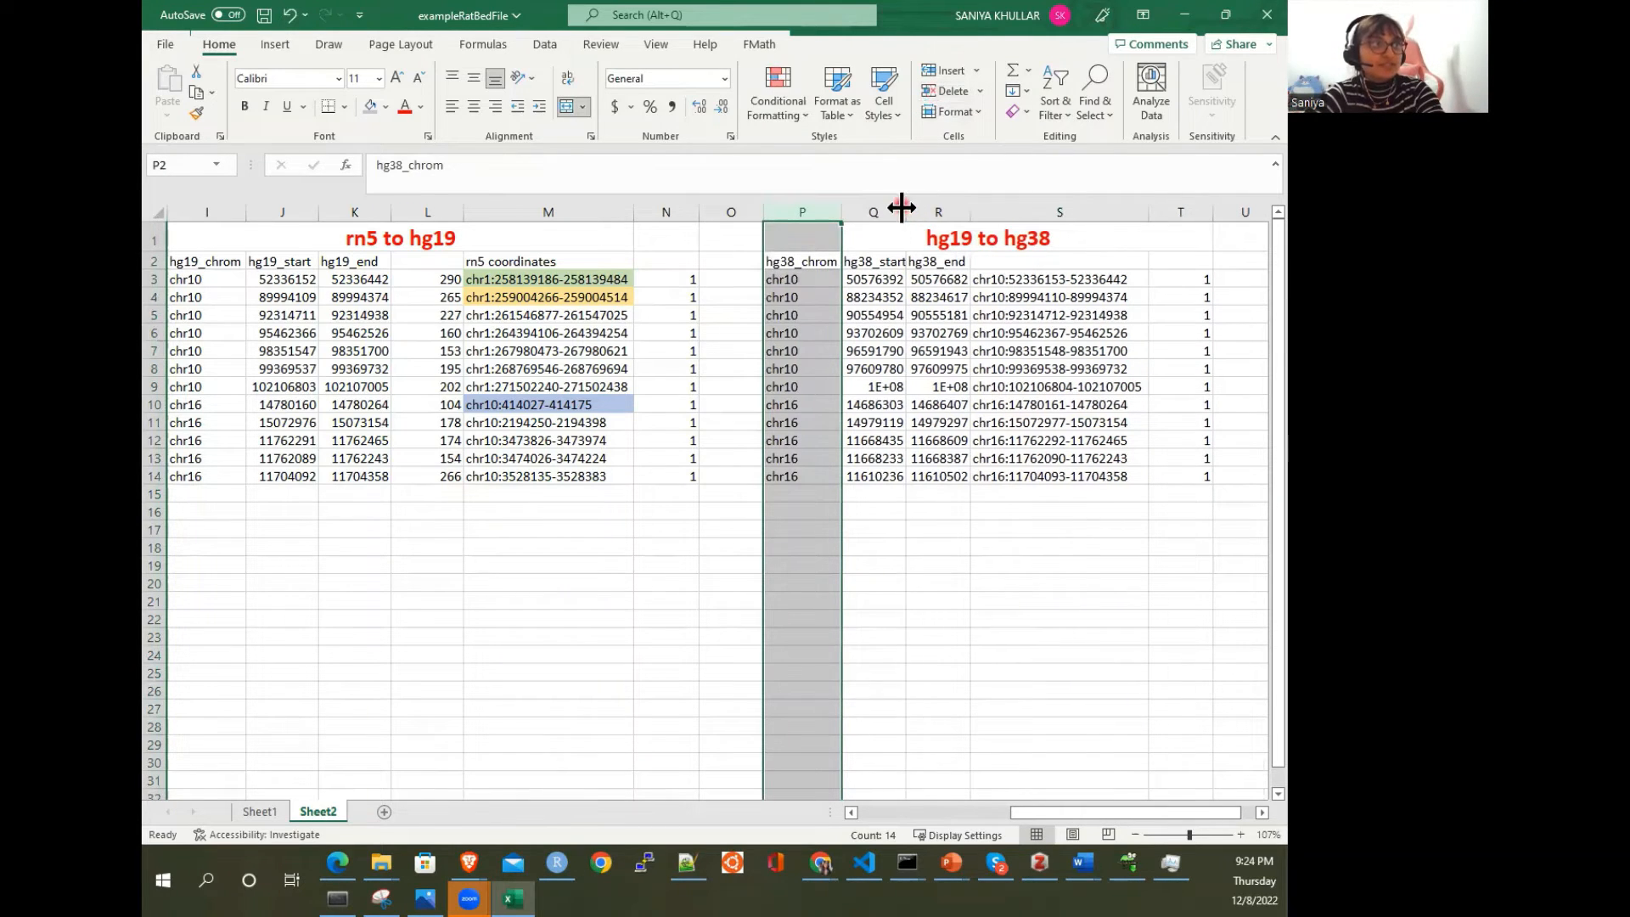
{"action": "double_click", "coordinate": [910, 213]}
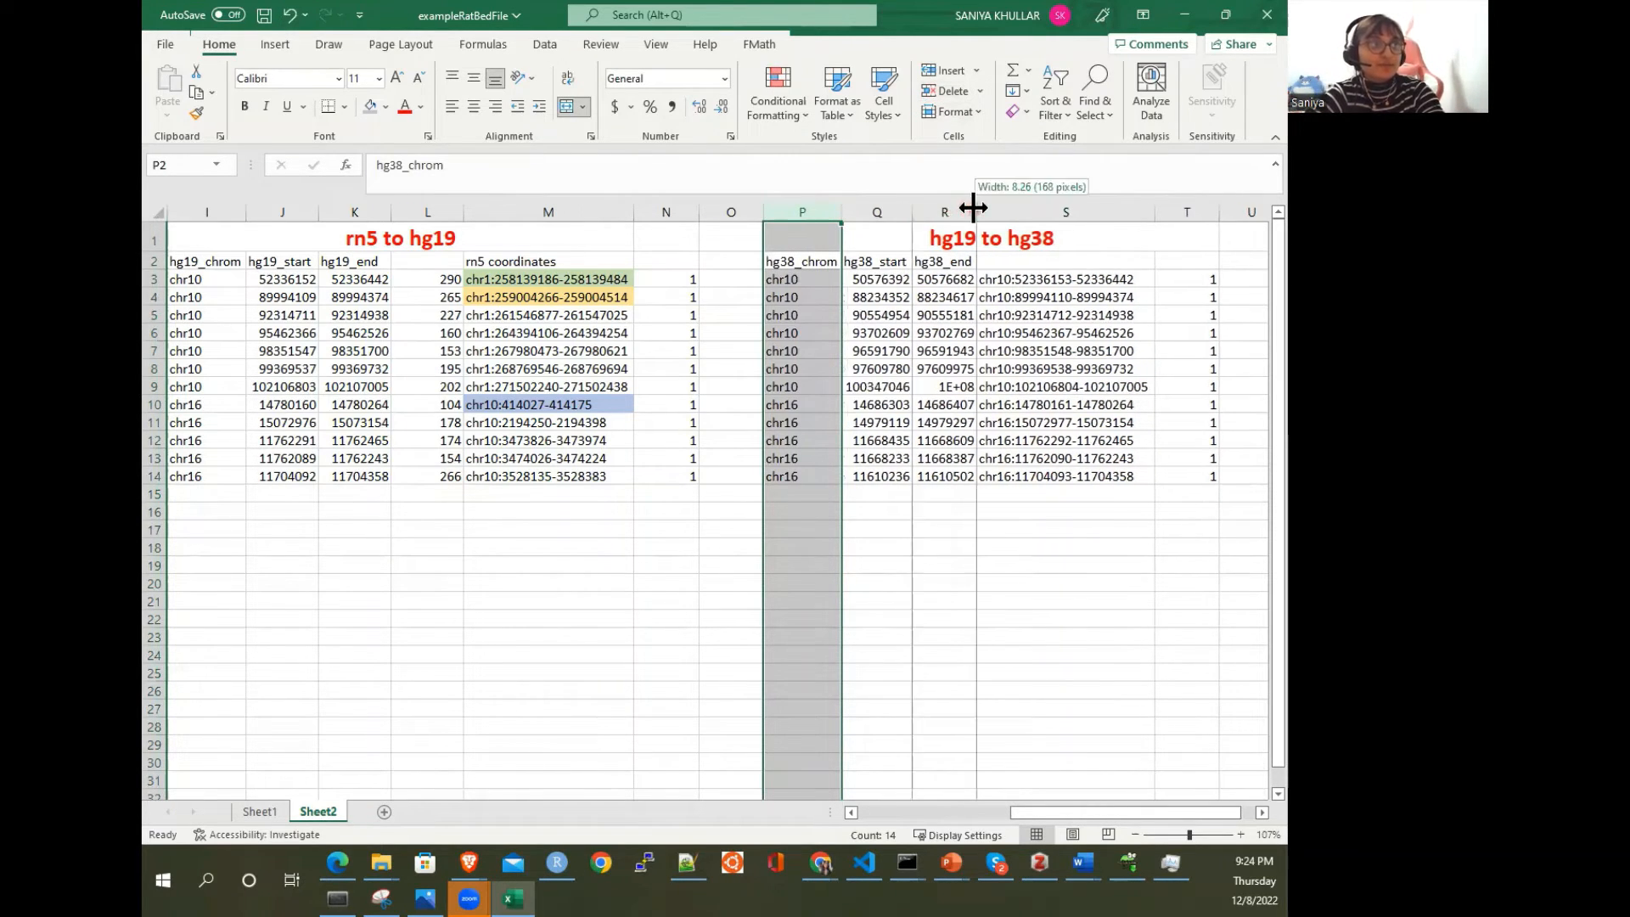
{"action": "double_click", "coordinate": [976, 212]}
Step: Examine the original hg19 coordinates listed in column S of the hg19 to hg38 table
{"action": "left_click", "coordinate": [1097, 274]}
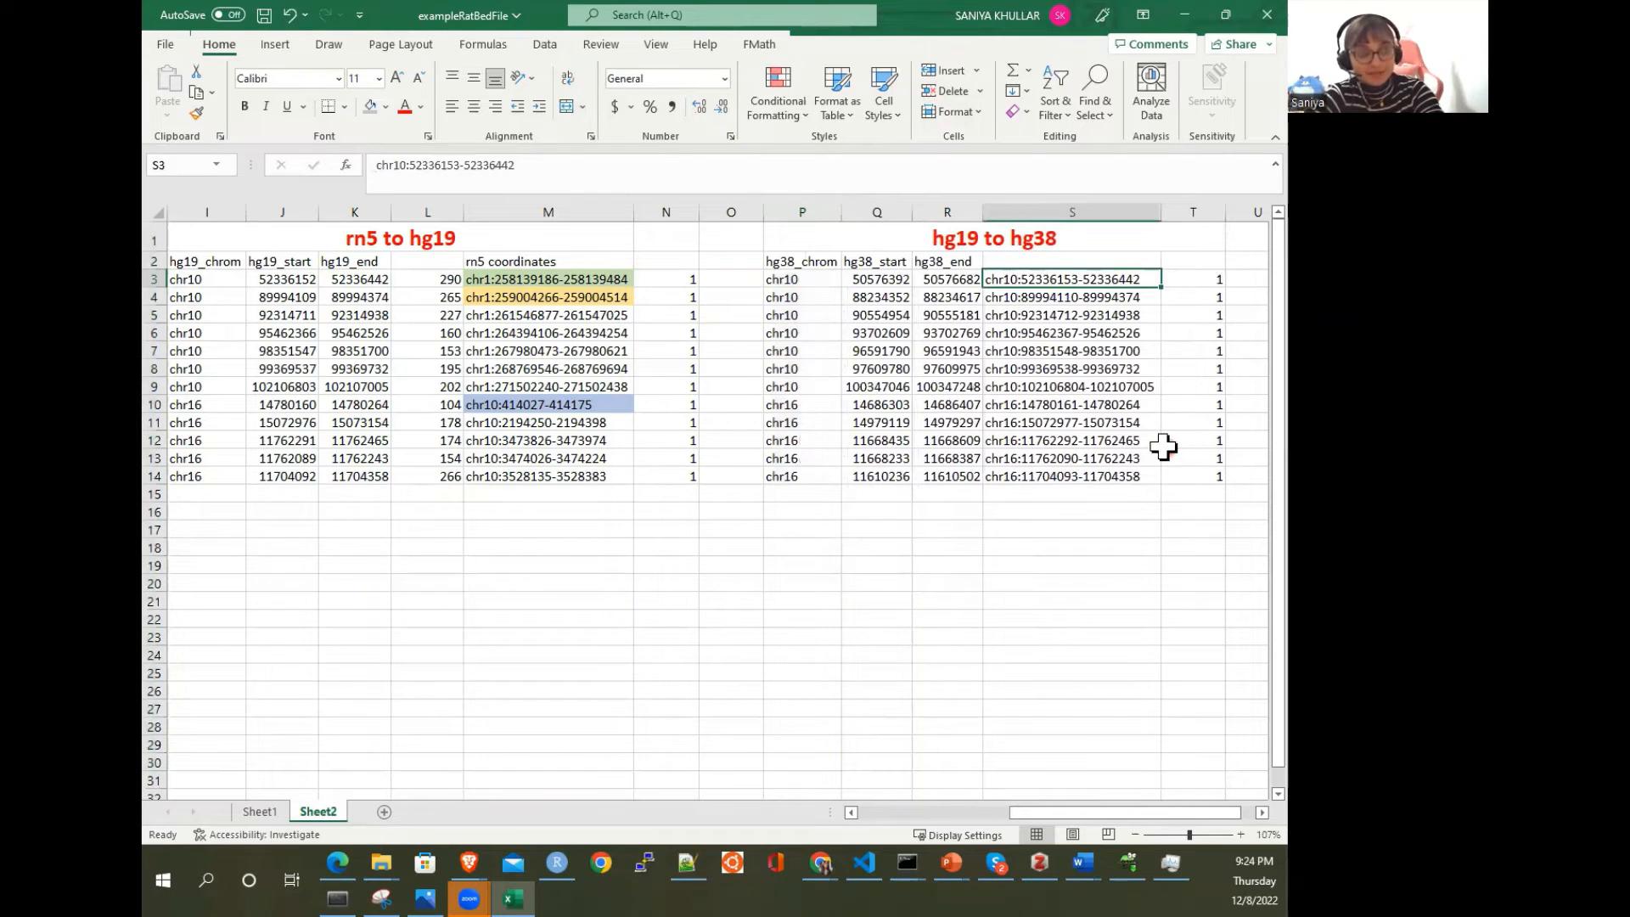
{"action": "left_click", "coordinate": [1055, 549]}
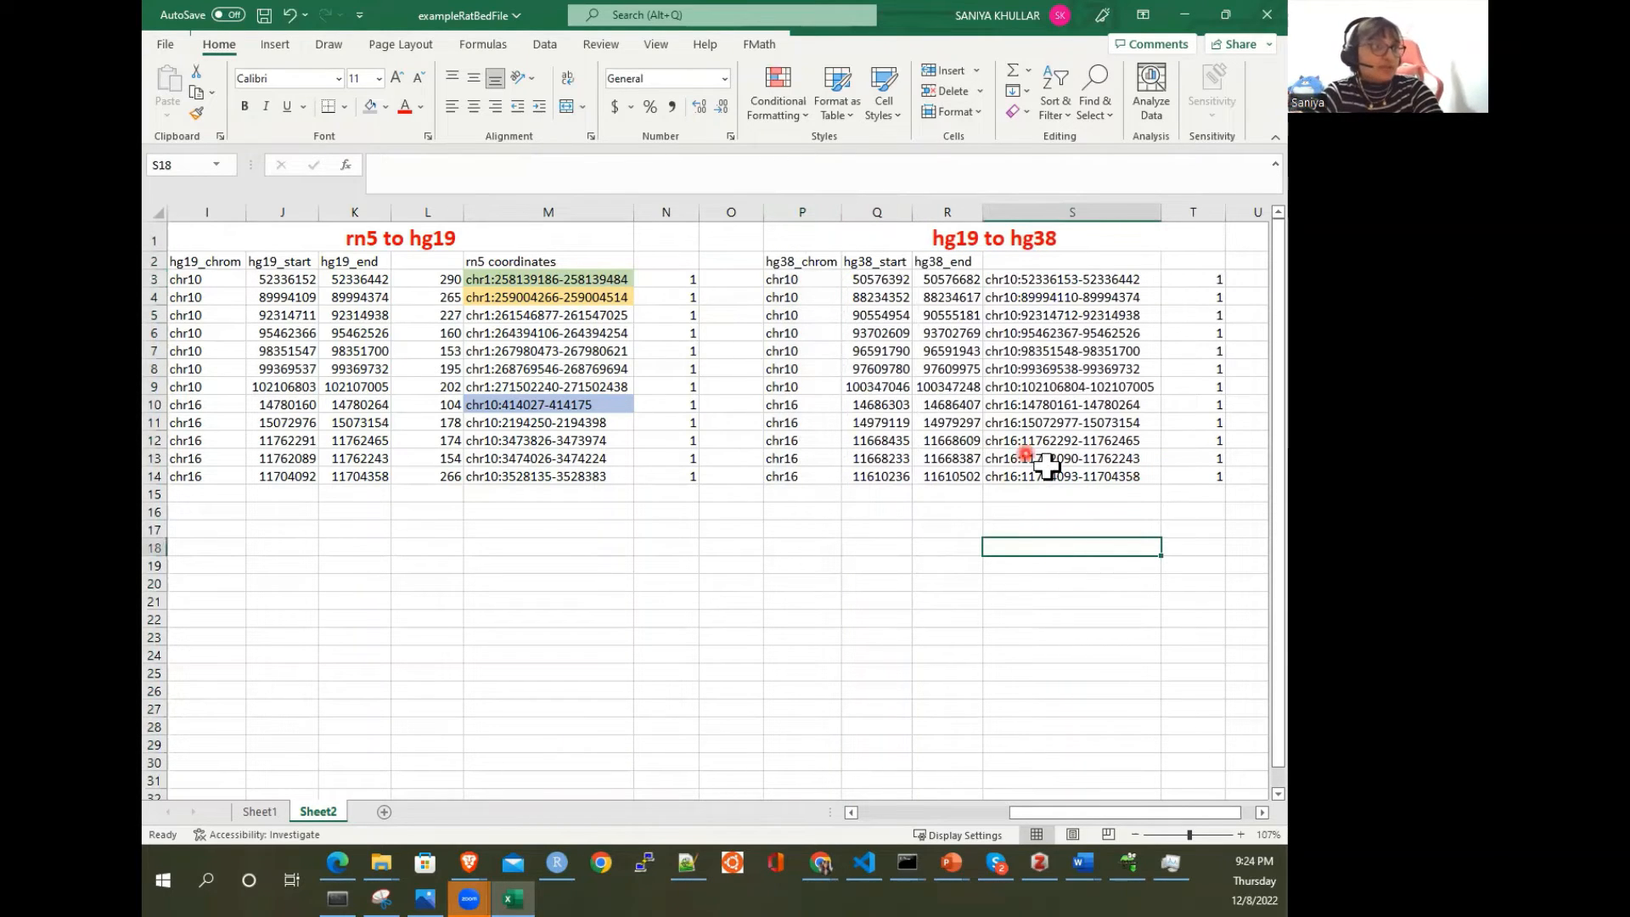
{"action": "left_click", "coordinate": [1047, 463]}
{"action": "left_click", "coordinate": [1001, 475]}
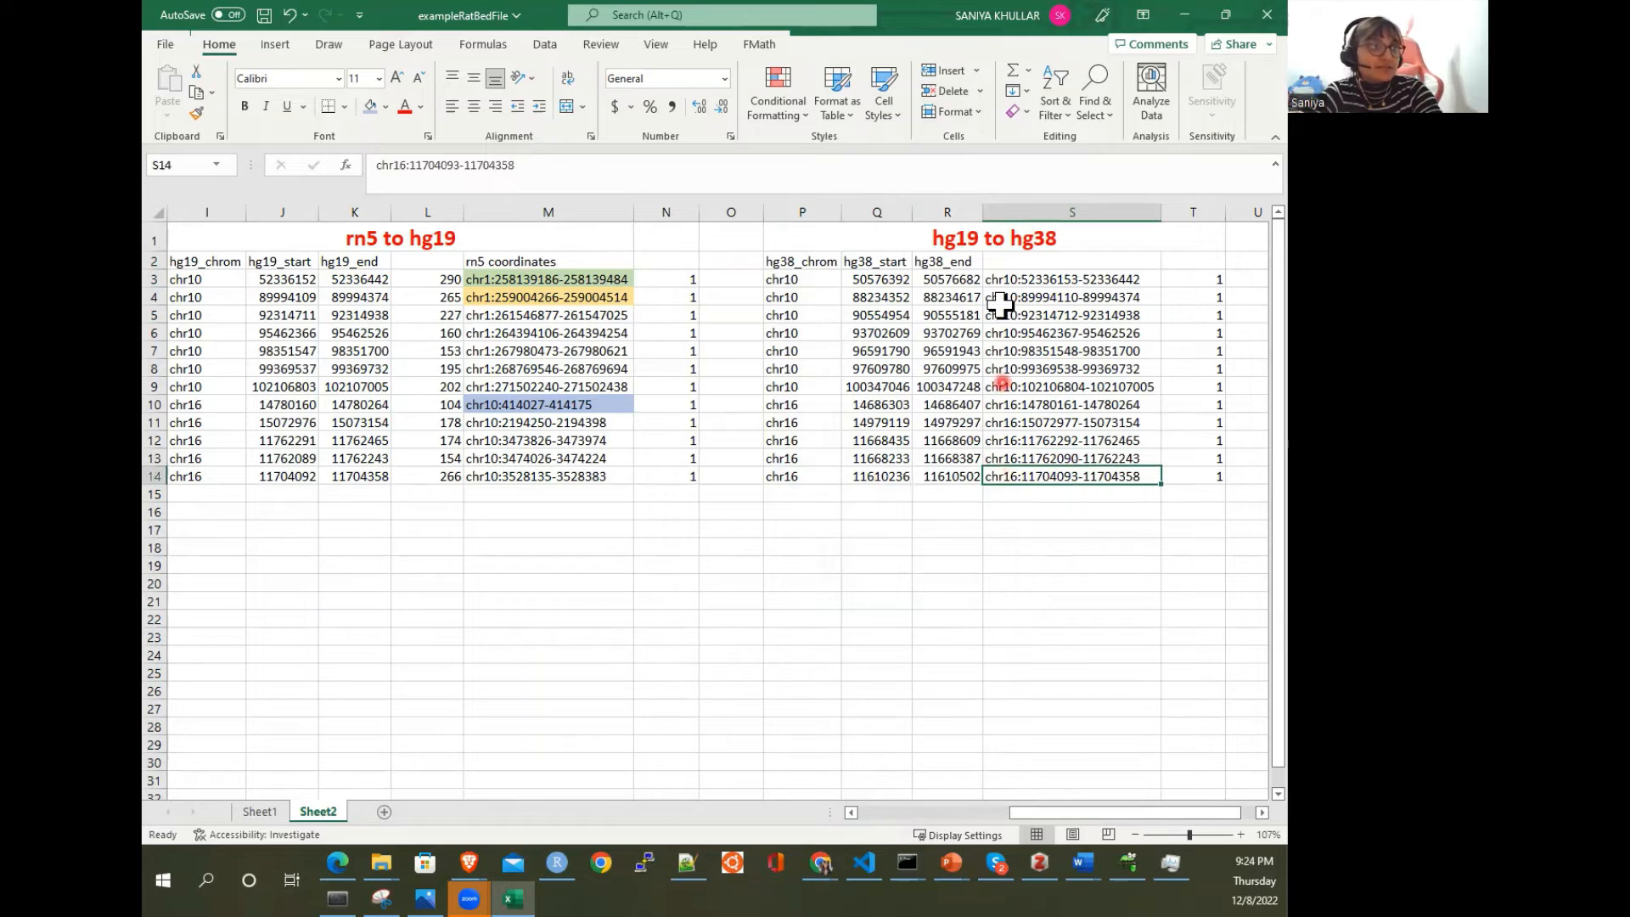
{"action": "left_click_drag", "start_coordinate": [1002, 280], "coordinate": [1026, 369]}
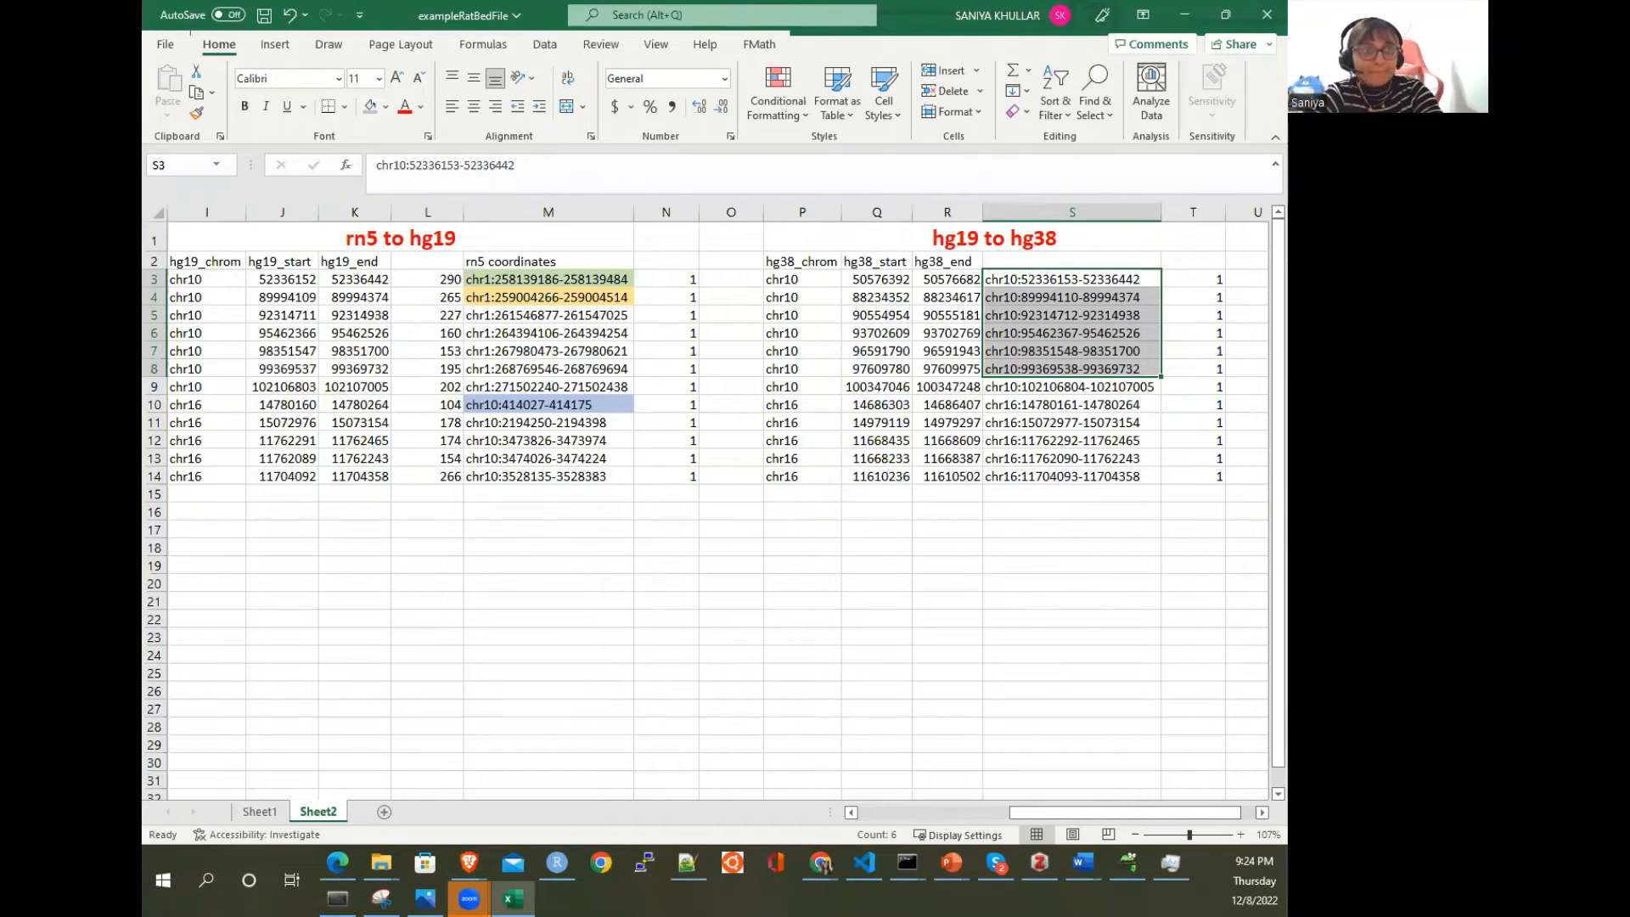
{"action": "left_click", "coordinate": [1151, 563]}
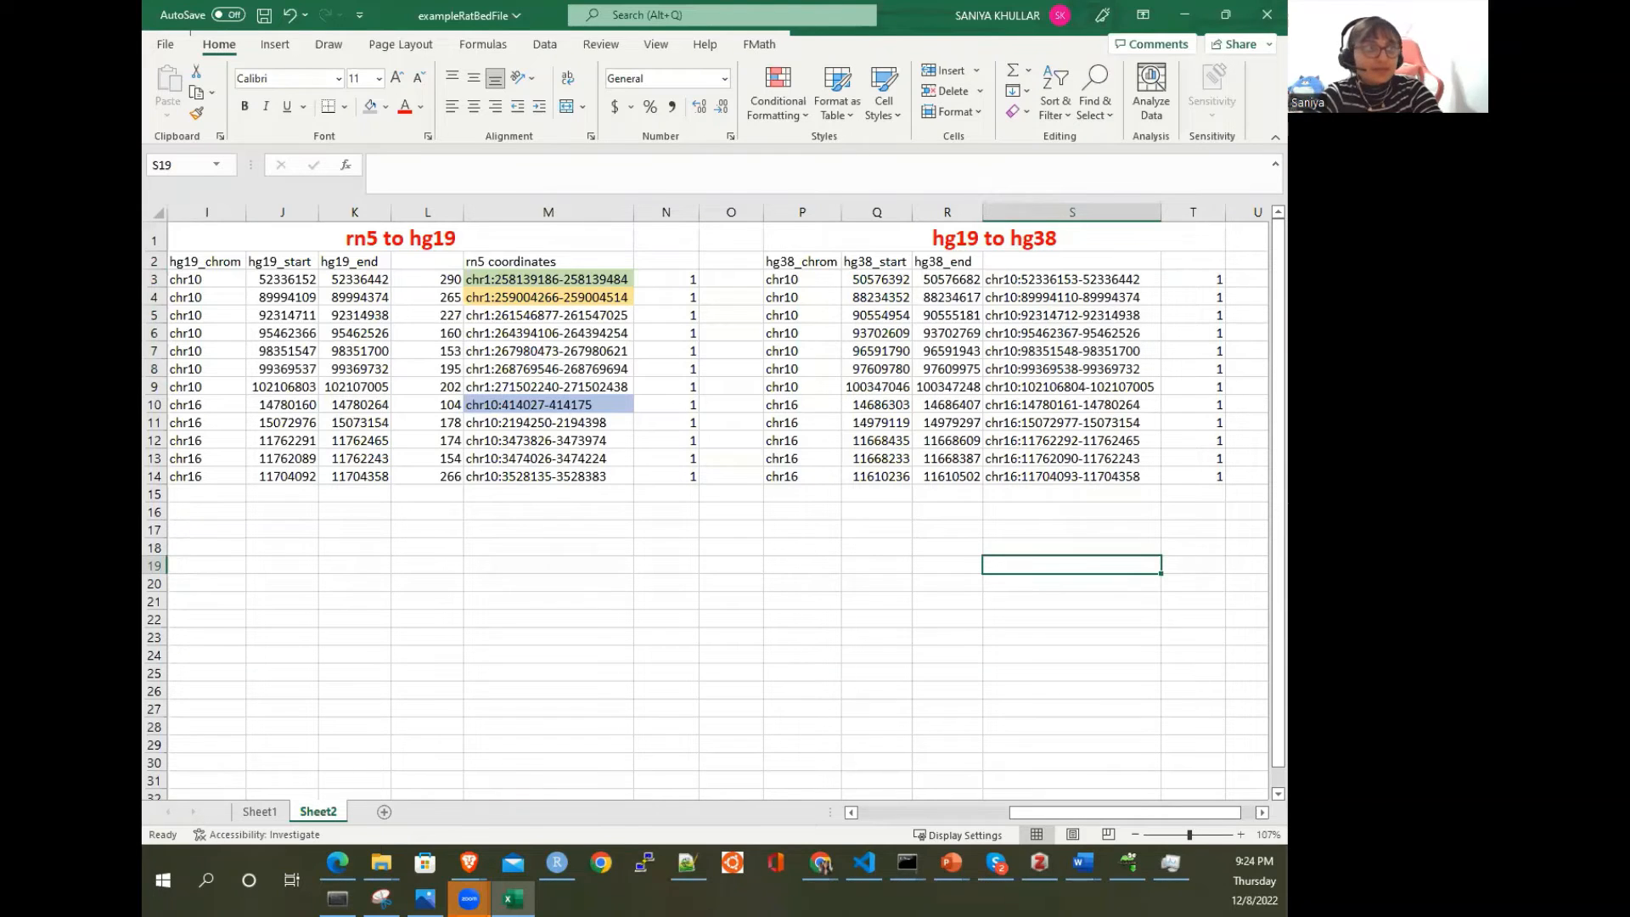
Step: Compare the chr10 entries among the column S coordinates with the hg38 chromosomes in column P and the hg38 start positions
{"action": "left_click_drag", "start_coordinate": [998, 270], "coordinate": [1007, 406]}
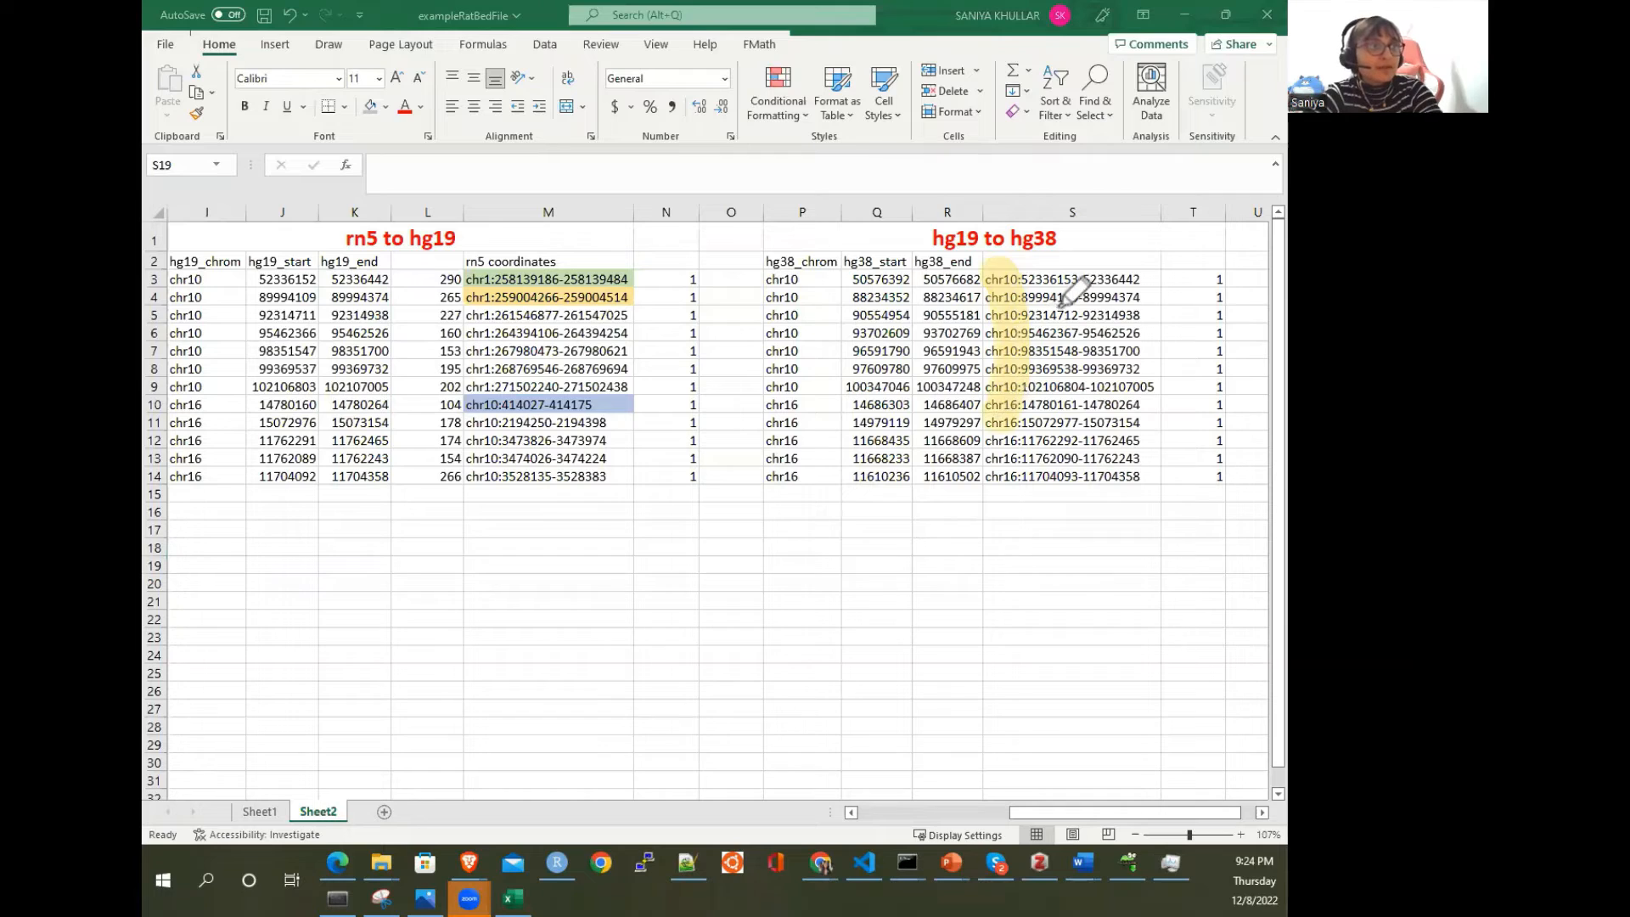
{"action": "left_click_drag", "start_coordinate": [999, 259], "coordinate": [1008, 376]}
{"action": "left_click_drag", "start_coordinate": [809, 399], "coordinate": [768, 276]}
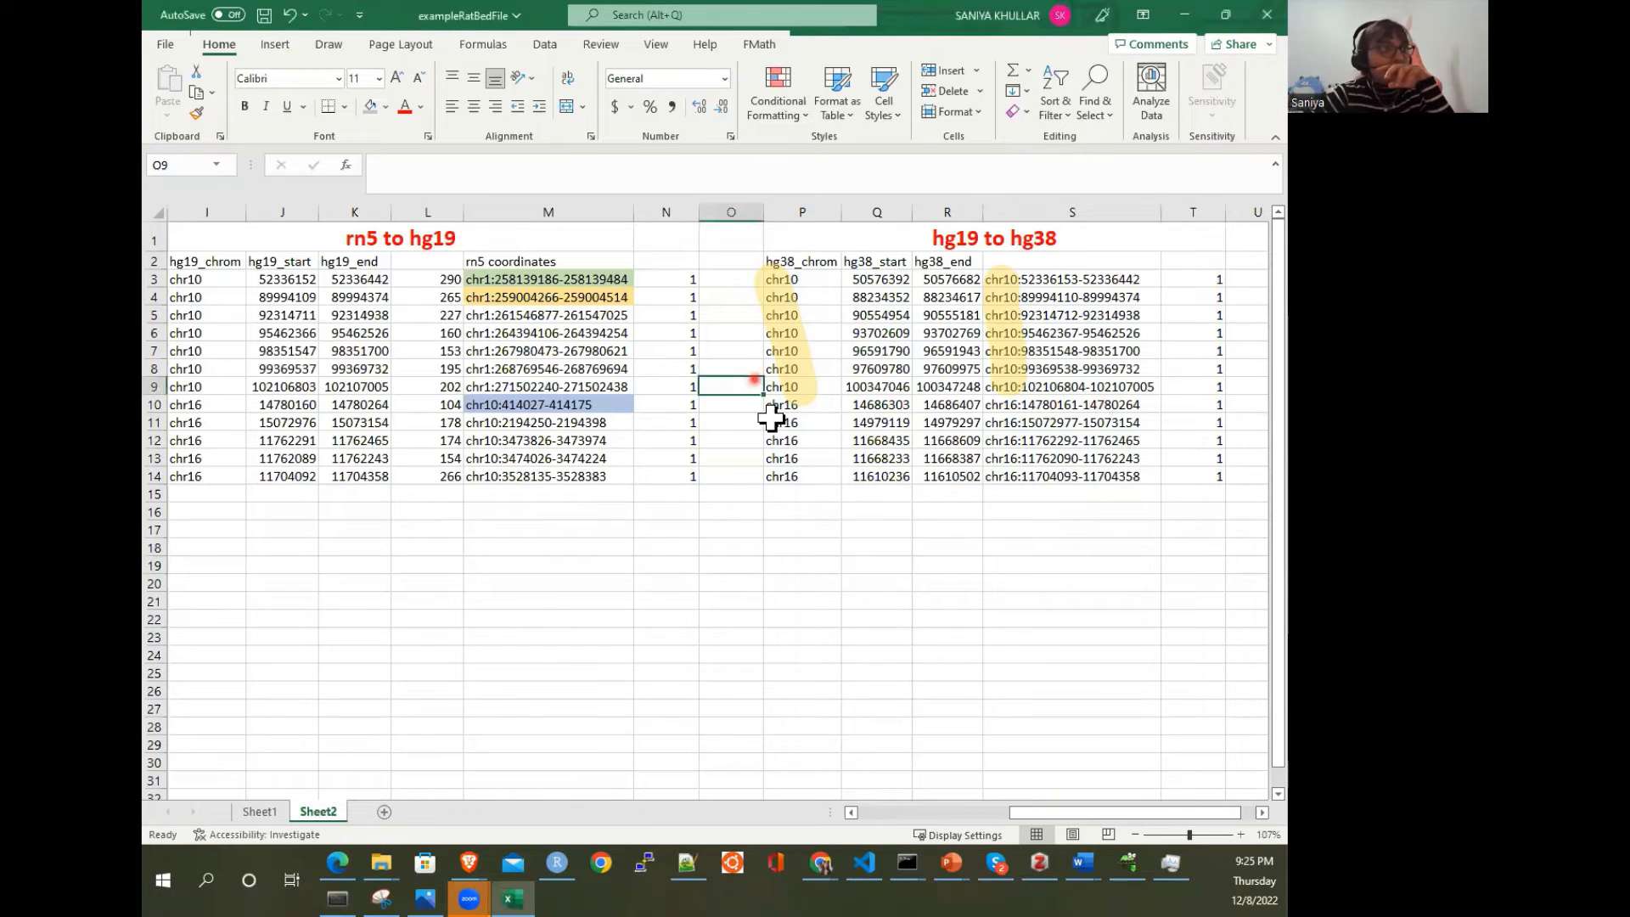
{"action": "left_click", "coordinate": [817, 437]}
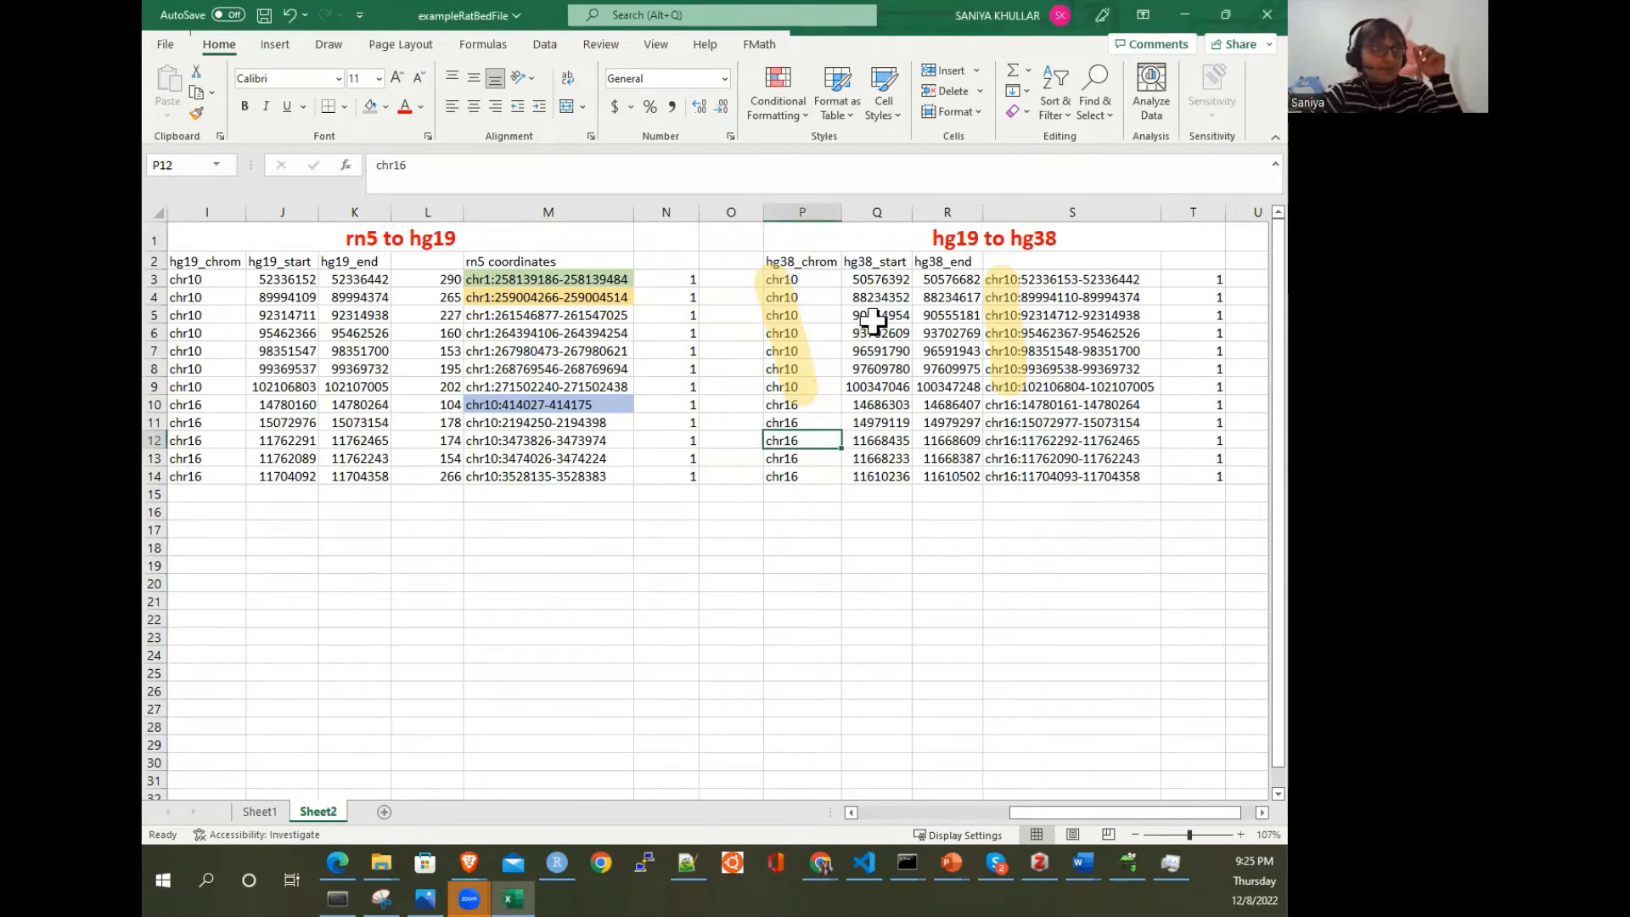
{"action": "left_click", "coordinate": [871, 280]}
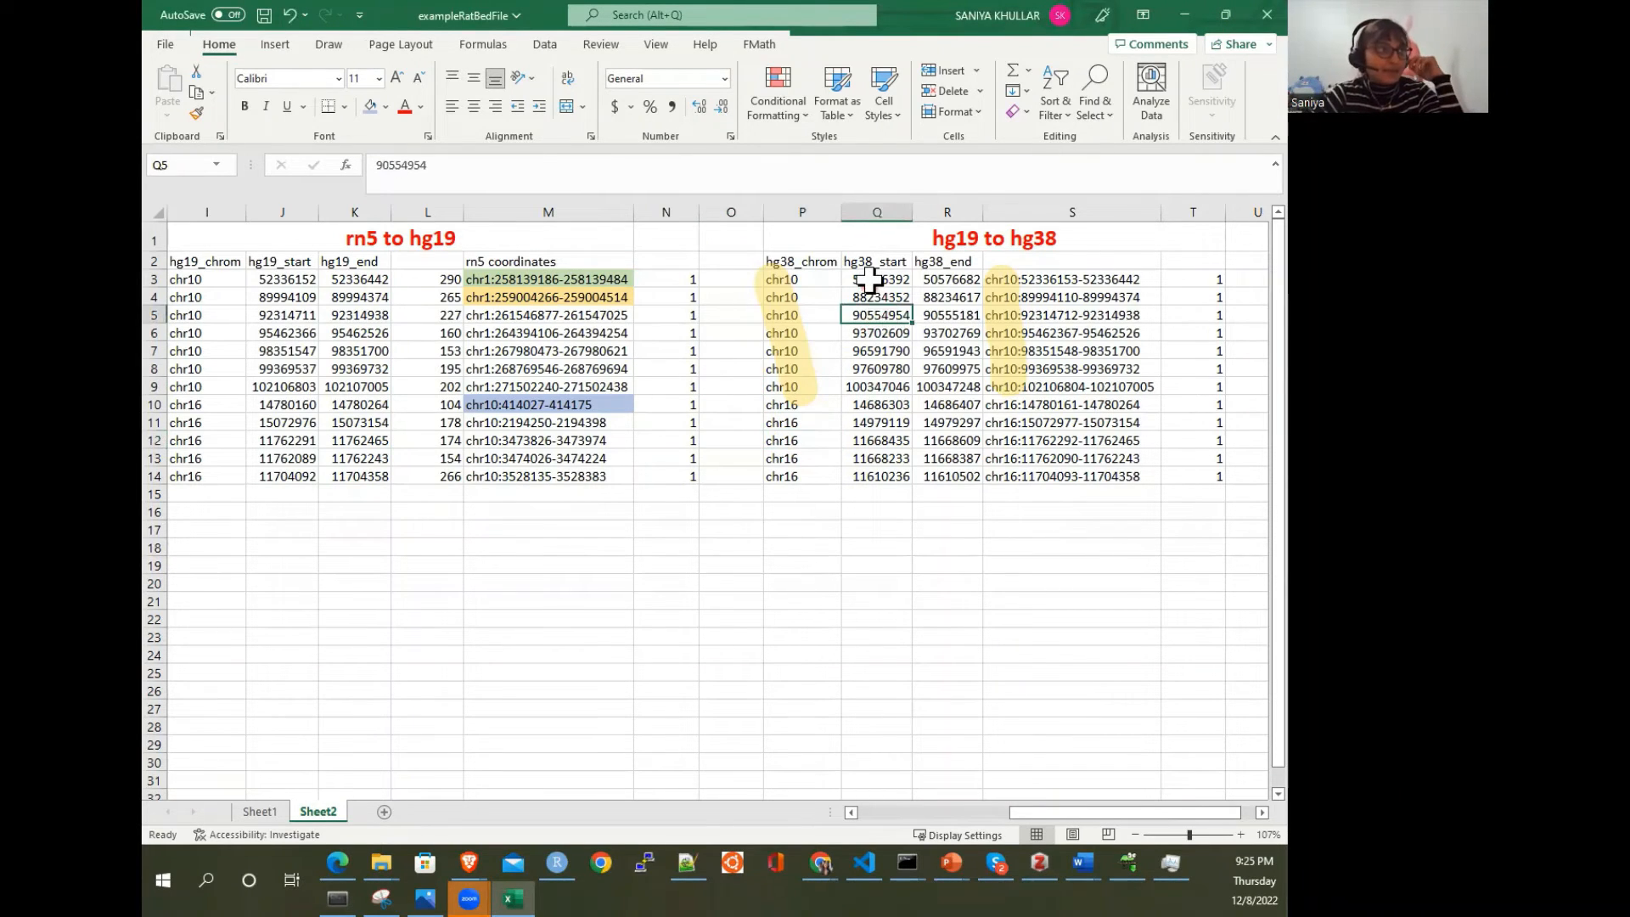
Step: Enter the header hg19 coordinates in cell S2 of the hg19 to hg38 table
{"action": "double_click", "coordinate": [1027, 267]}
{"action": "double_click", "coordinate": [1027, 262]}
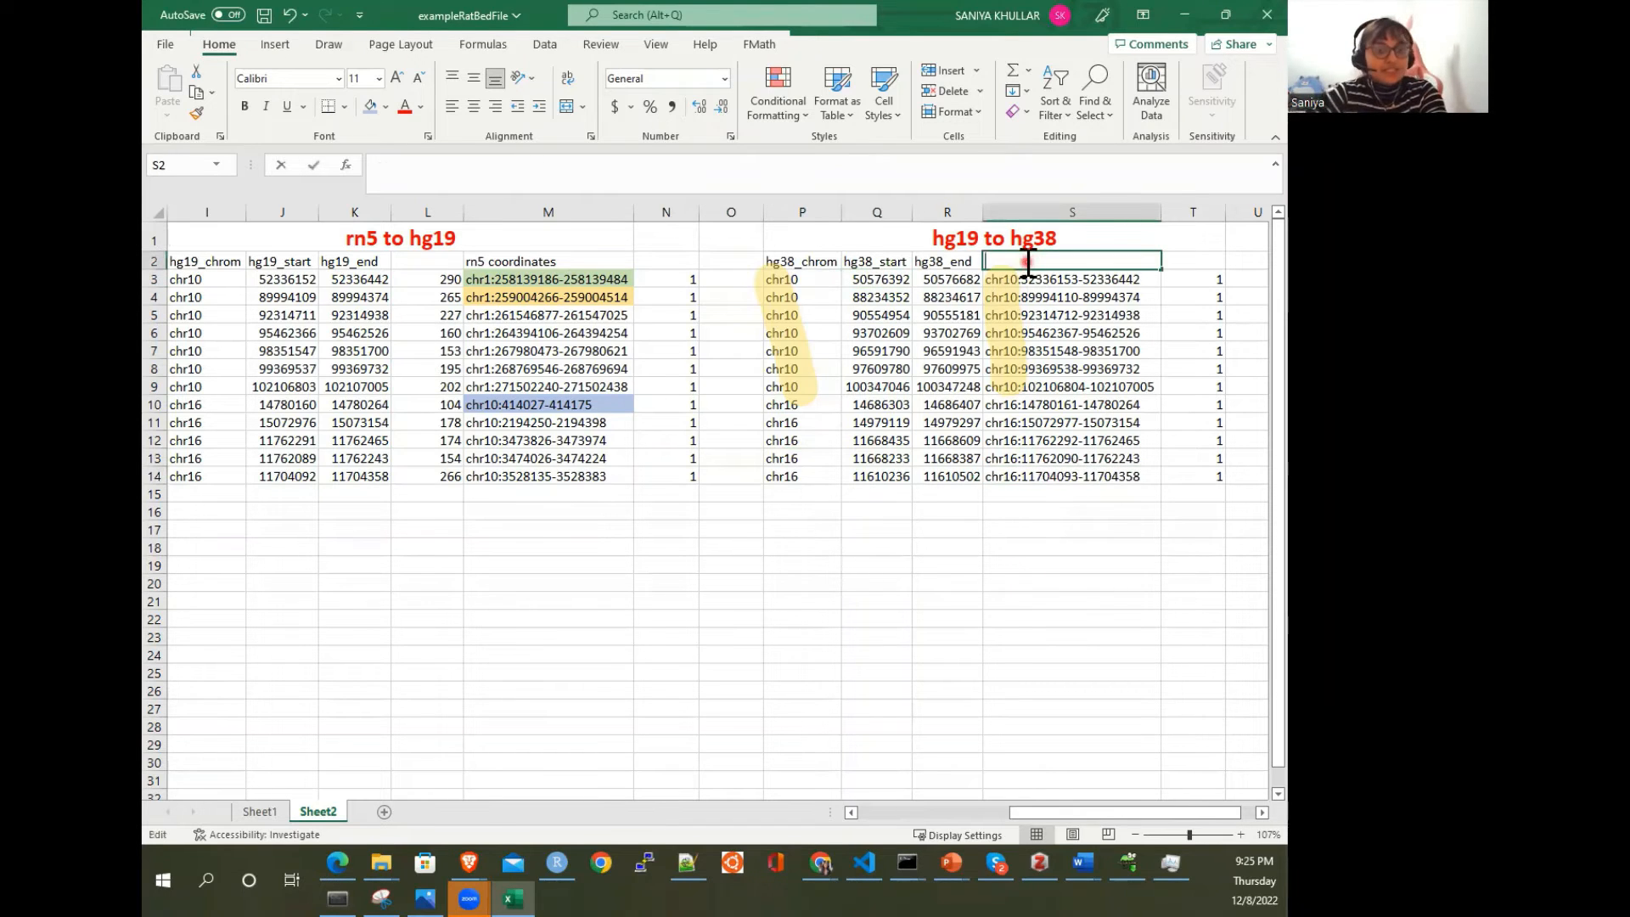
{"action": "type", "text": "hg19 coordinates"}
{"action": "key", "text": "Return"}
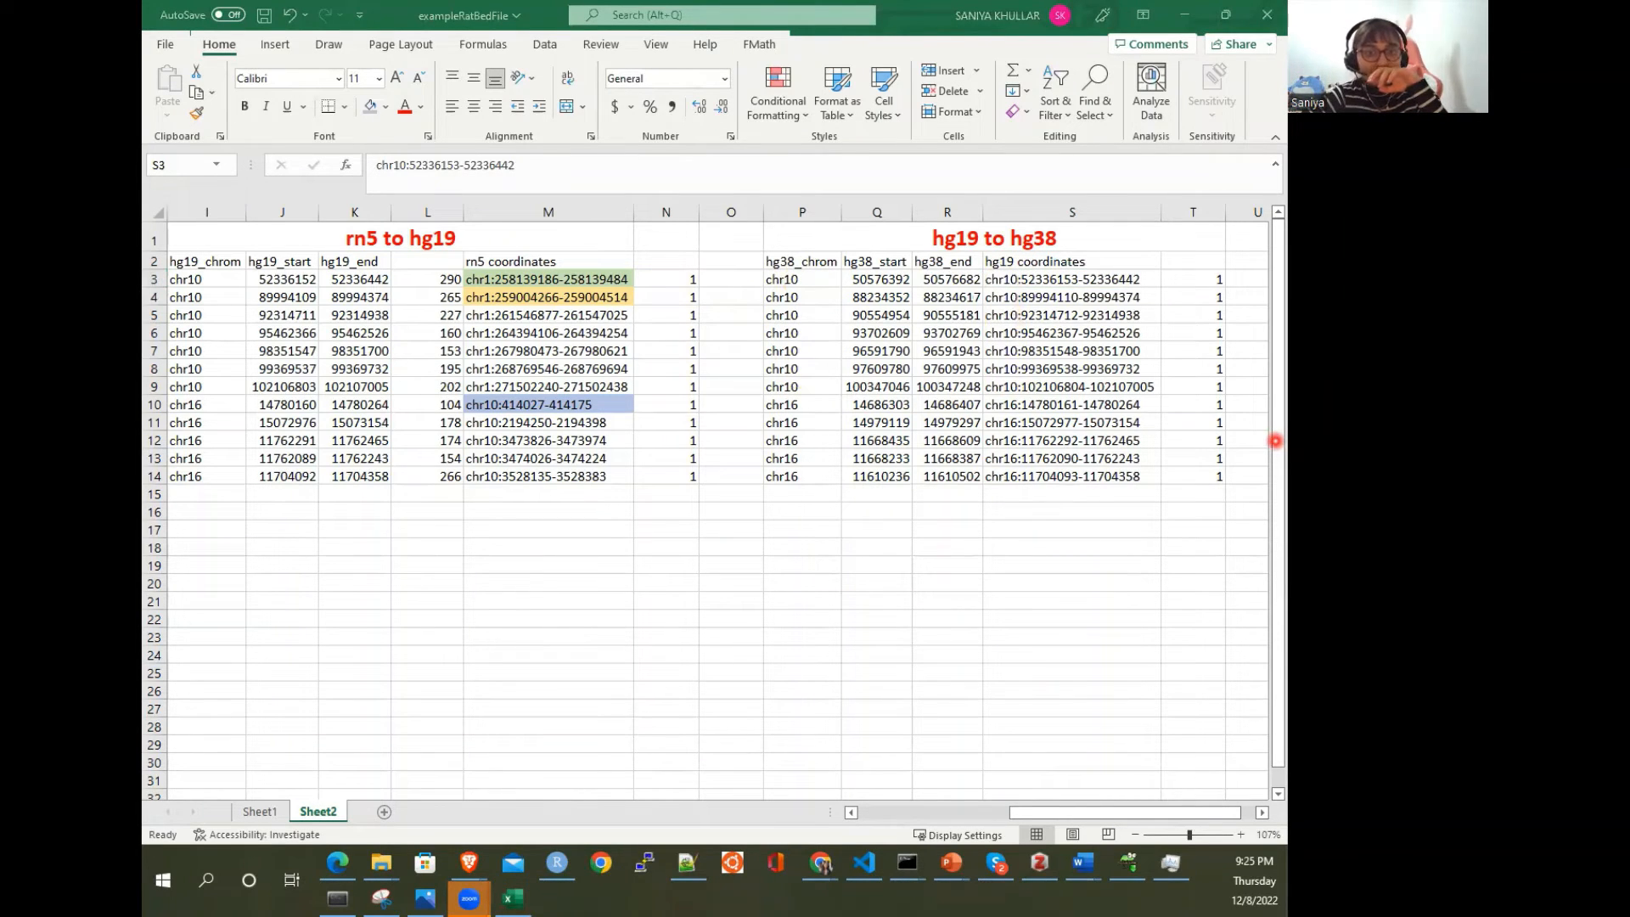
Step: Fill the first hg19 region in I3:K3 and its matching coordinate in S3 with the same green
{"action": "double_click", "coordinate": [552, 277]}
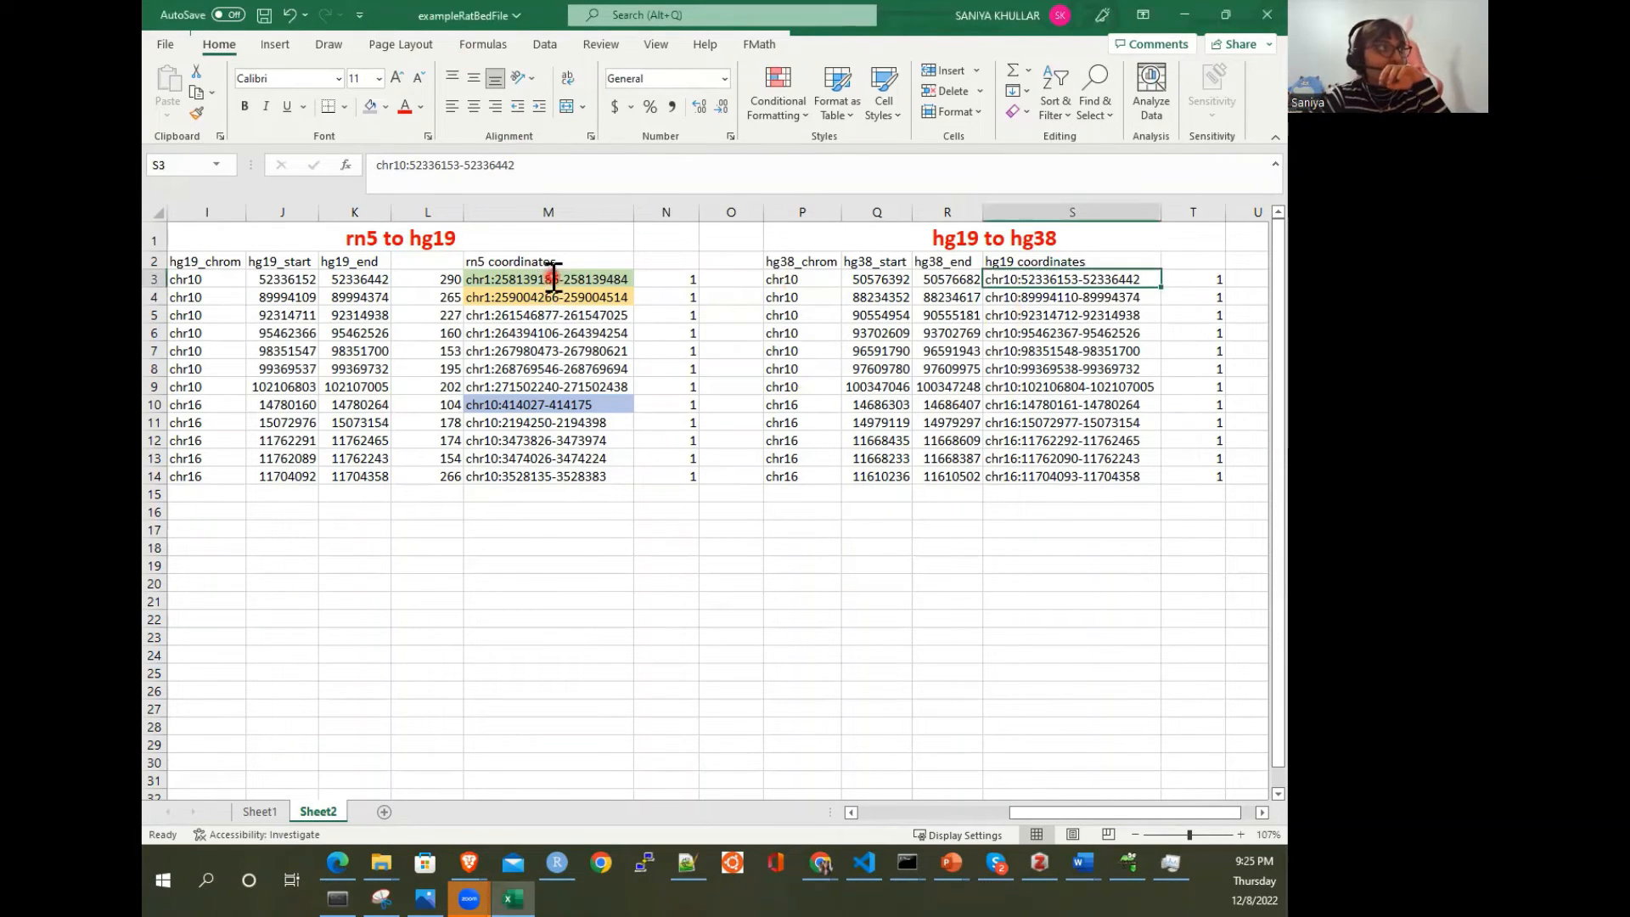
{"action": "left_click", "coordinate": [514, 263]}
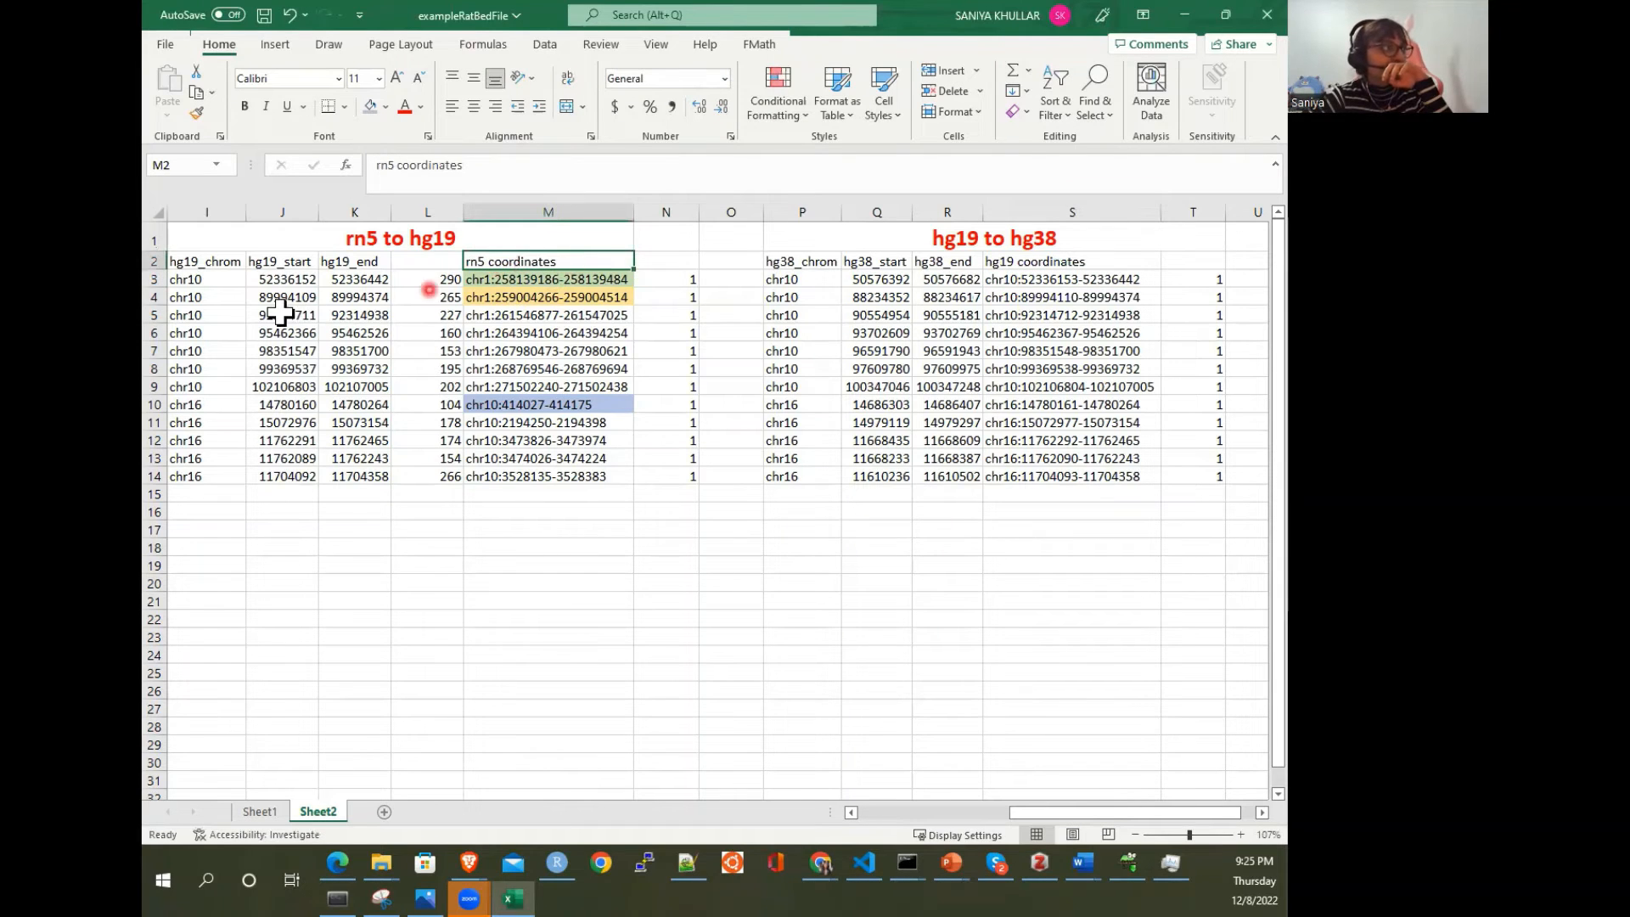
{"action": "left_click", "coordinate": [206, 280]}
{"action": "left_click", "coordinate": [274, 280]}
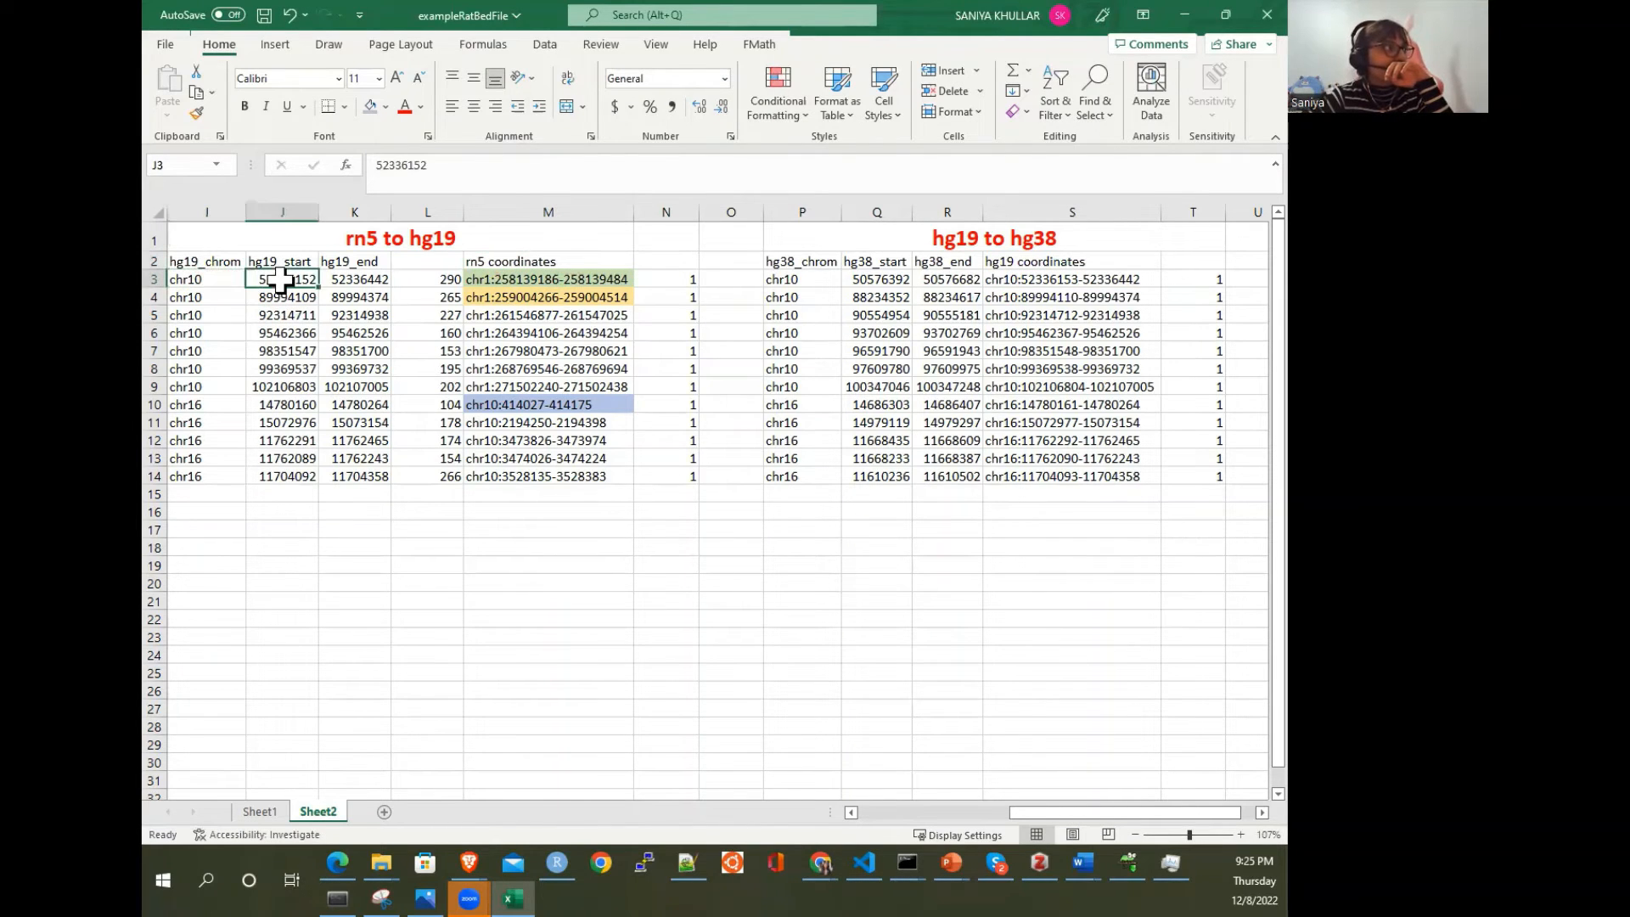
{"action": "left_click_drag", "start_coordinate": [360, 280], "coordinate": [235, 272]}
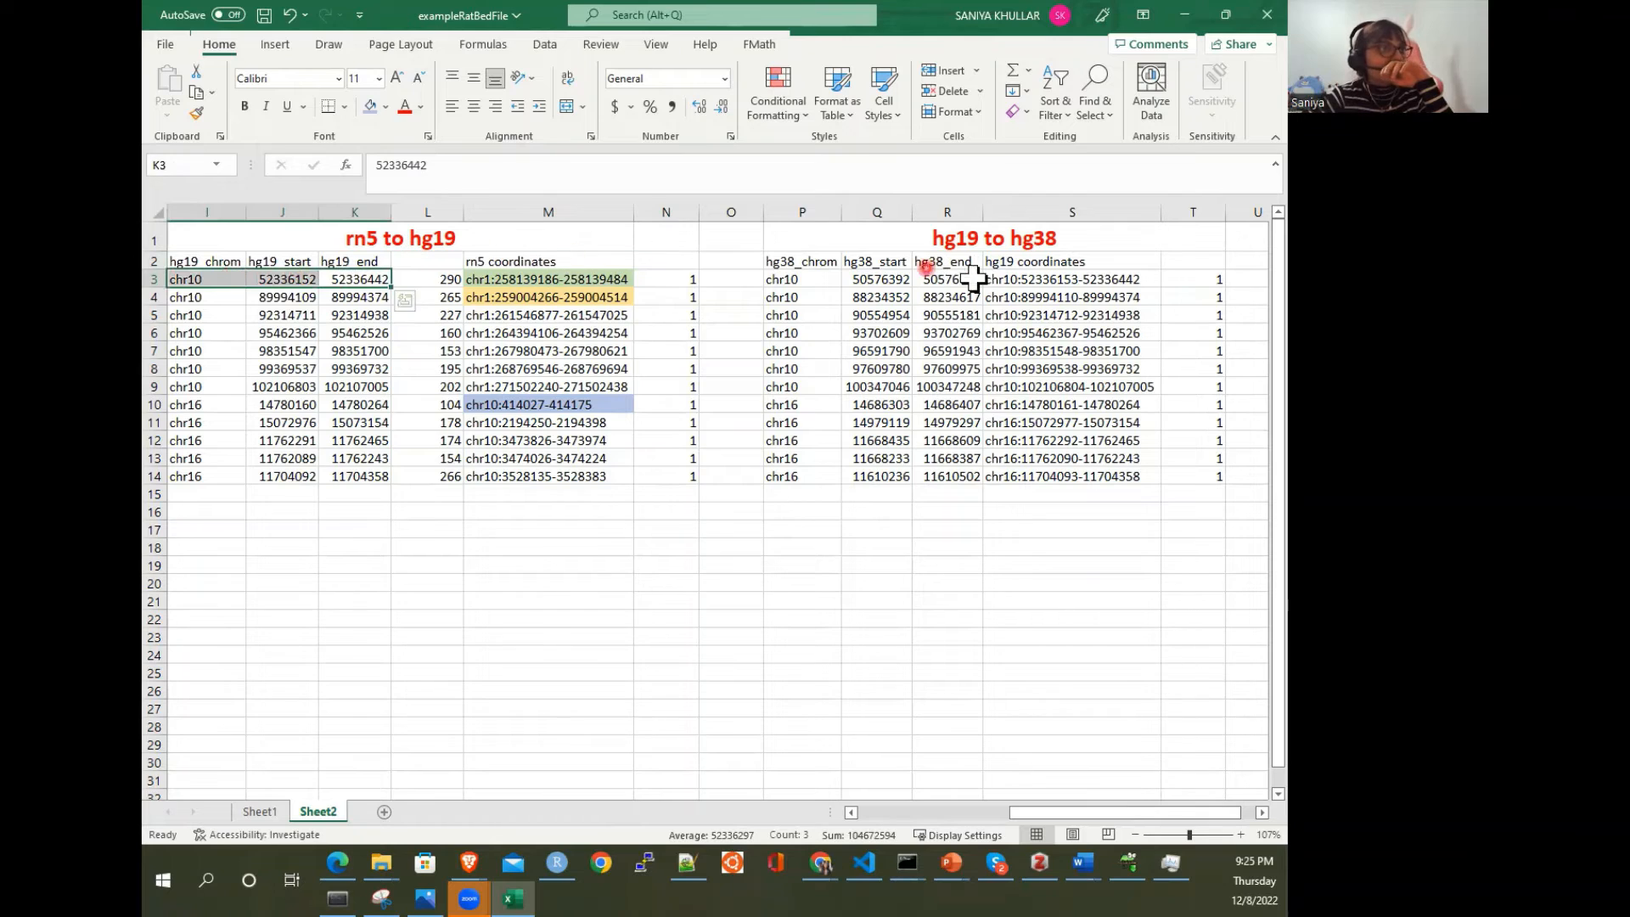
{"action": "left_click", "coordinate": [1024, 280]}
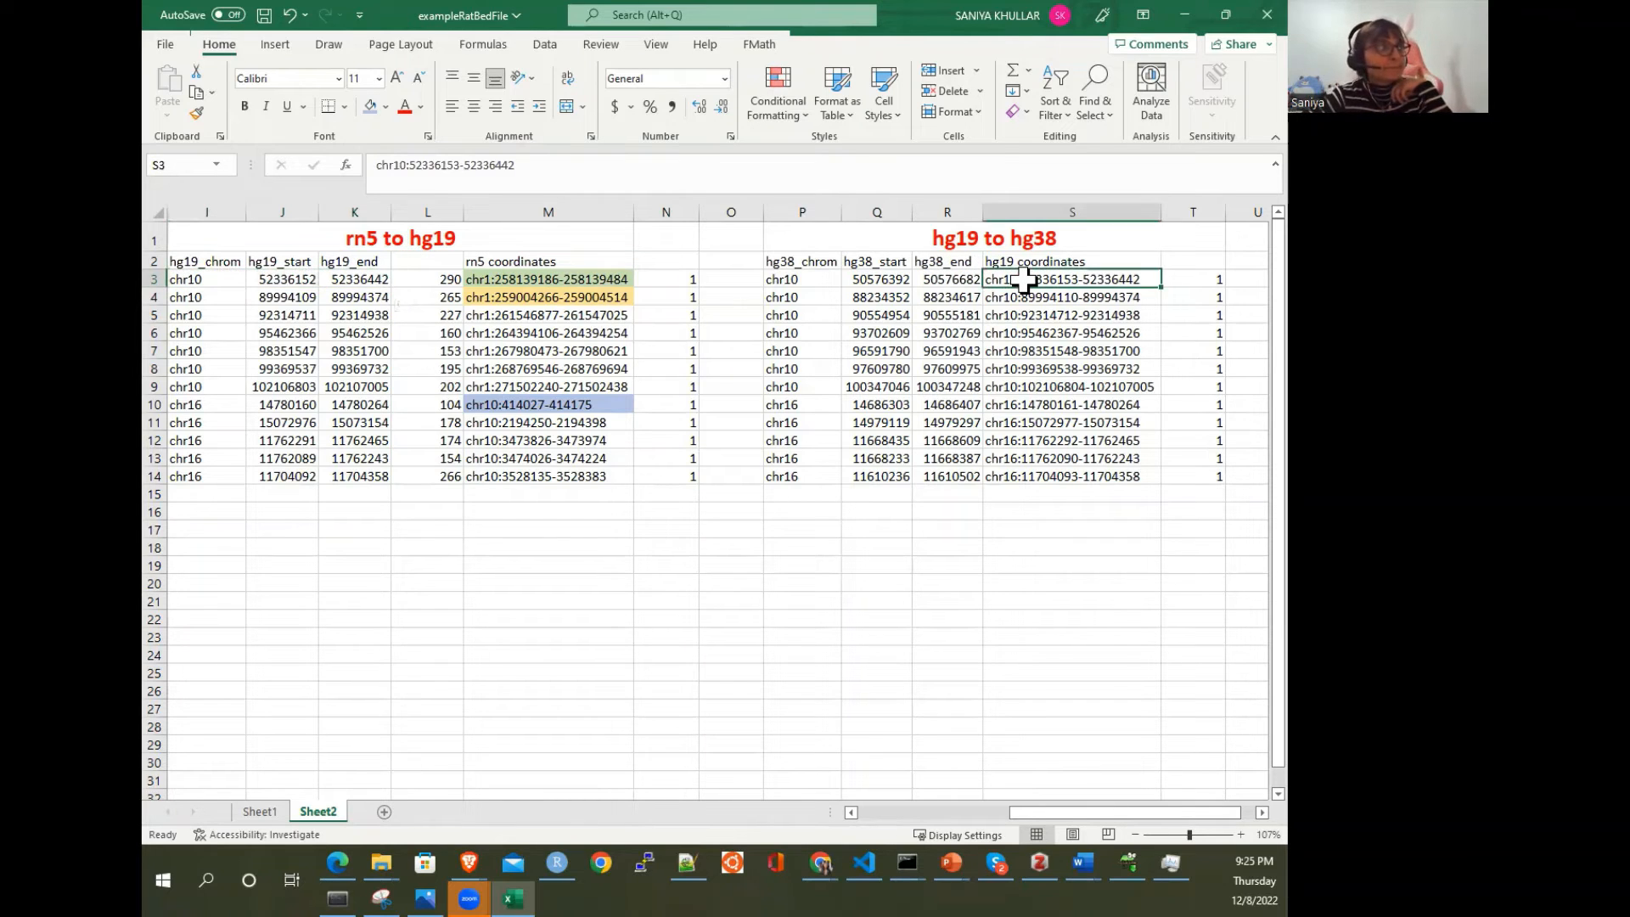
{"action": "left_click", "coordinate": [380, 279]}
{"action": "left_click_drag", "start_coordinate": [255, 274], "coordinate": [225, 279]}
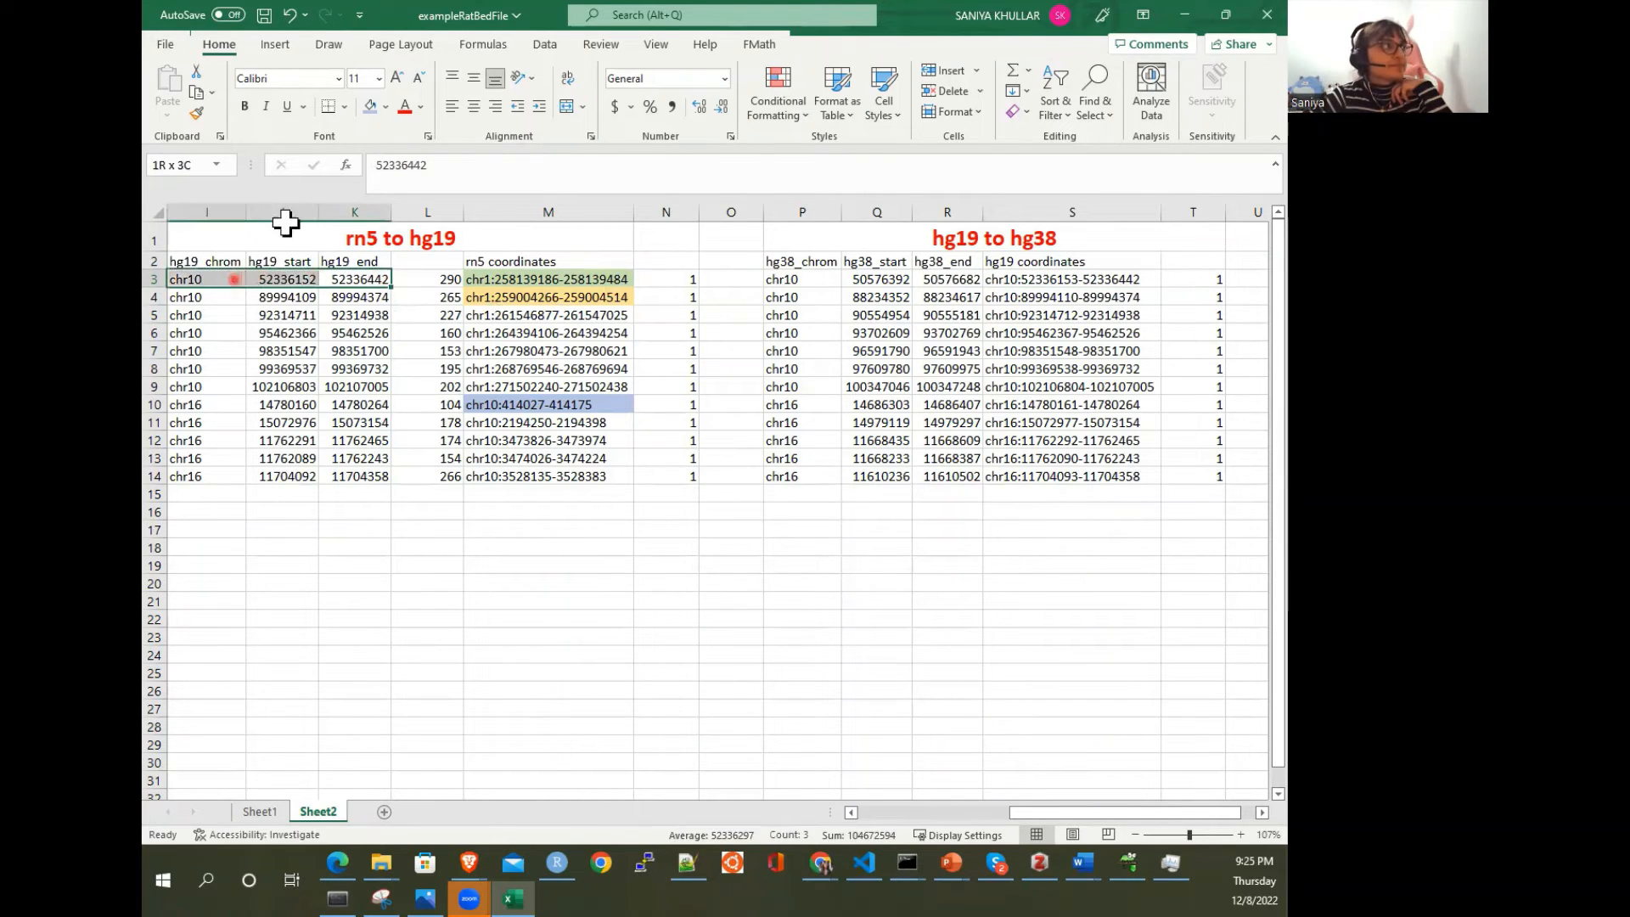
{"action": "left_click", "coordinate": [387, 106]}
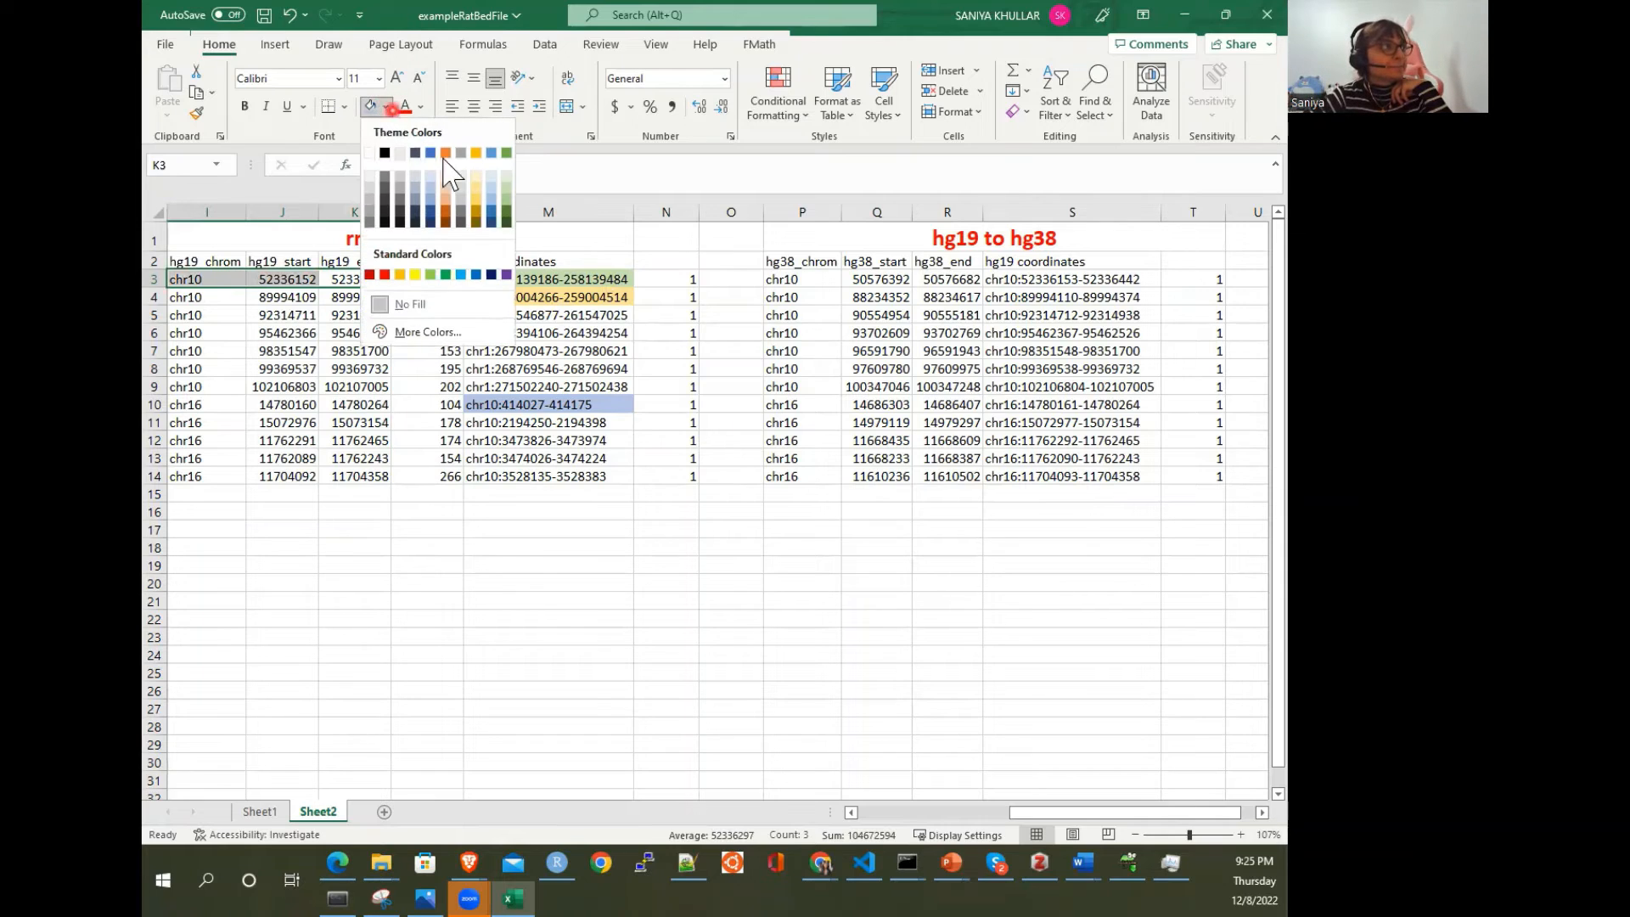
{"action": "left_click", "coordinate": [502, 208]}
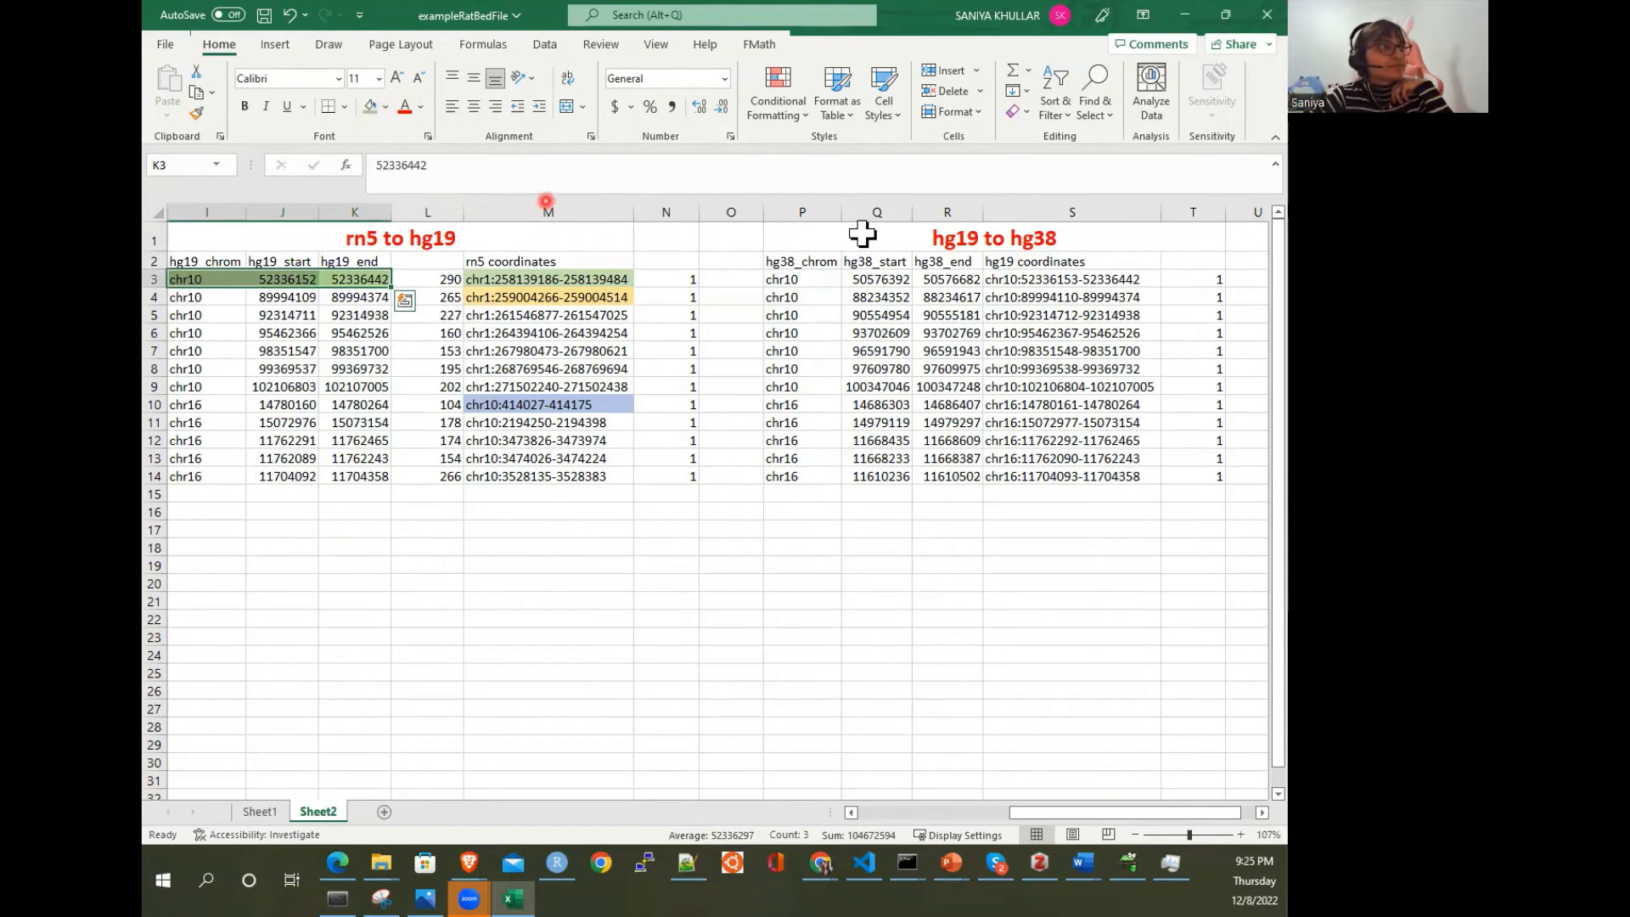
{"action": "left_click", "coordinate": [1007, 278]}
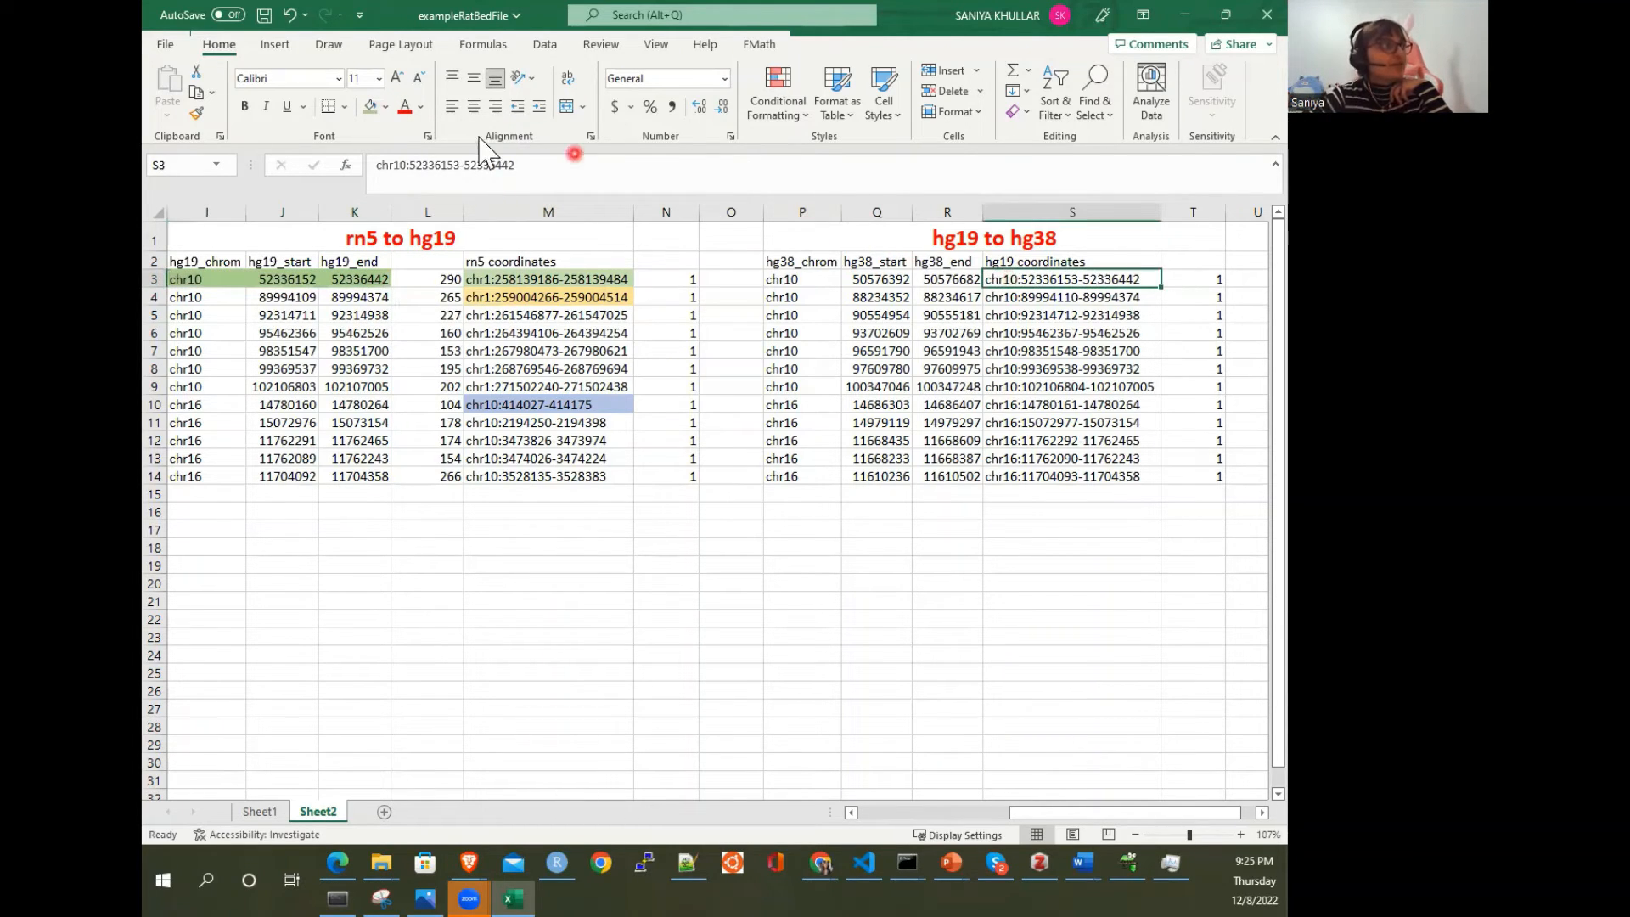
{"action": "left_click", "coordinate": [373, 107]}
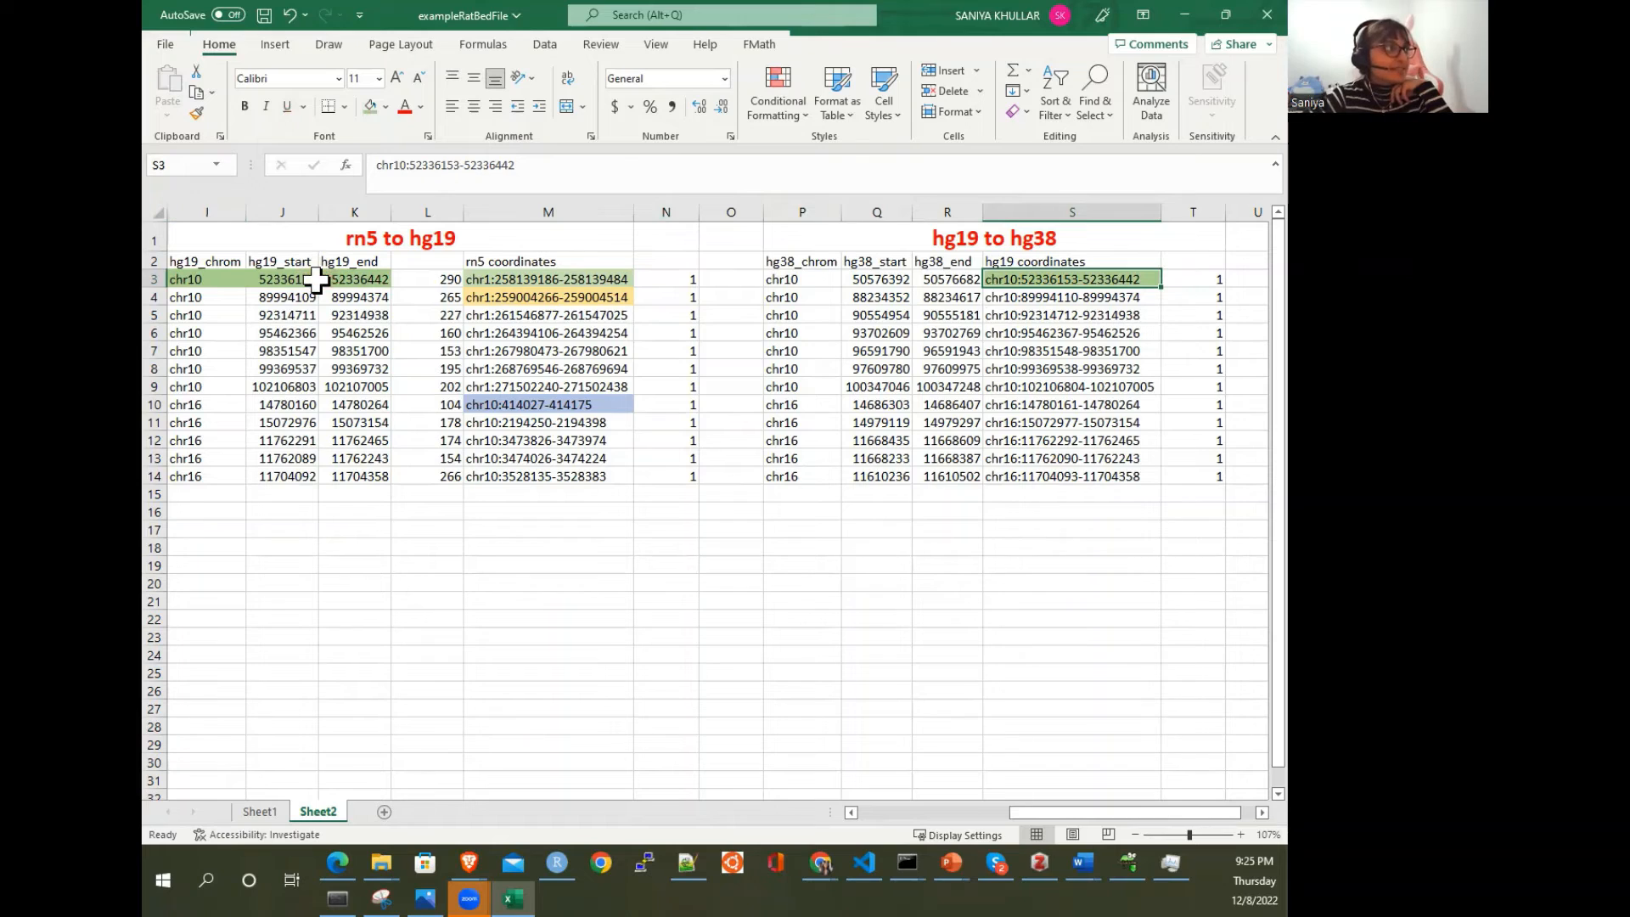
Step: Compare the hg19 start in J3 with S3 and add the on-screen annotation "chr:(Start + 1) - end" below the hg19 coordinates
{"action": "left_click", "coordinate": [270, 278]}
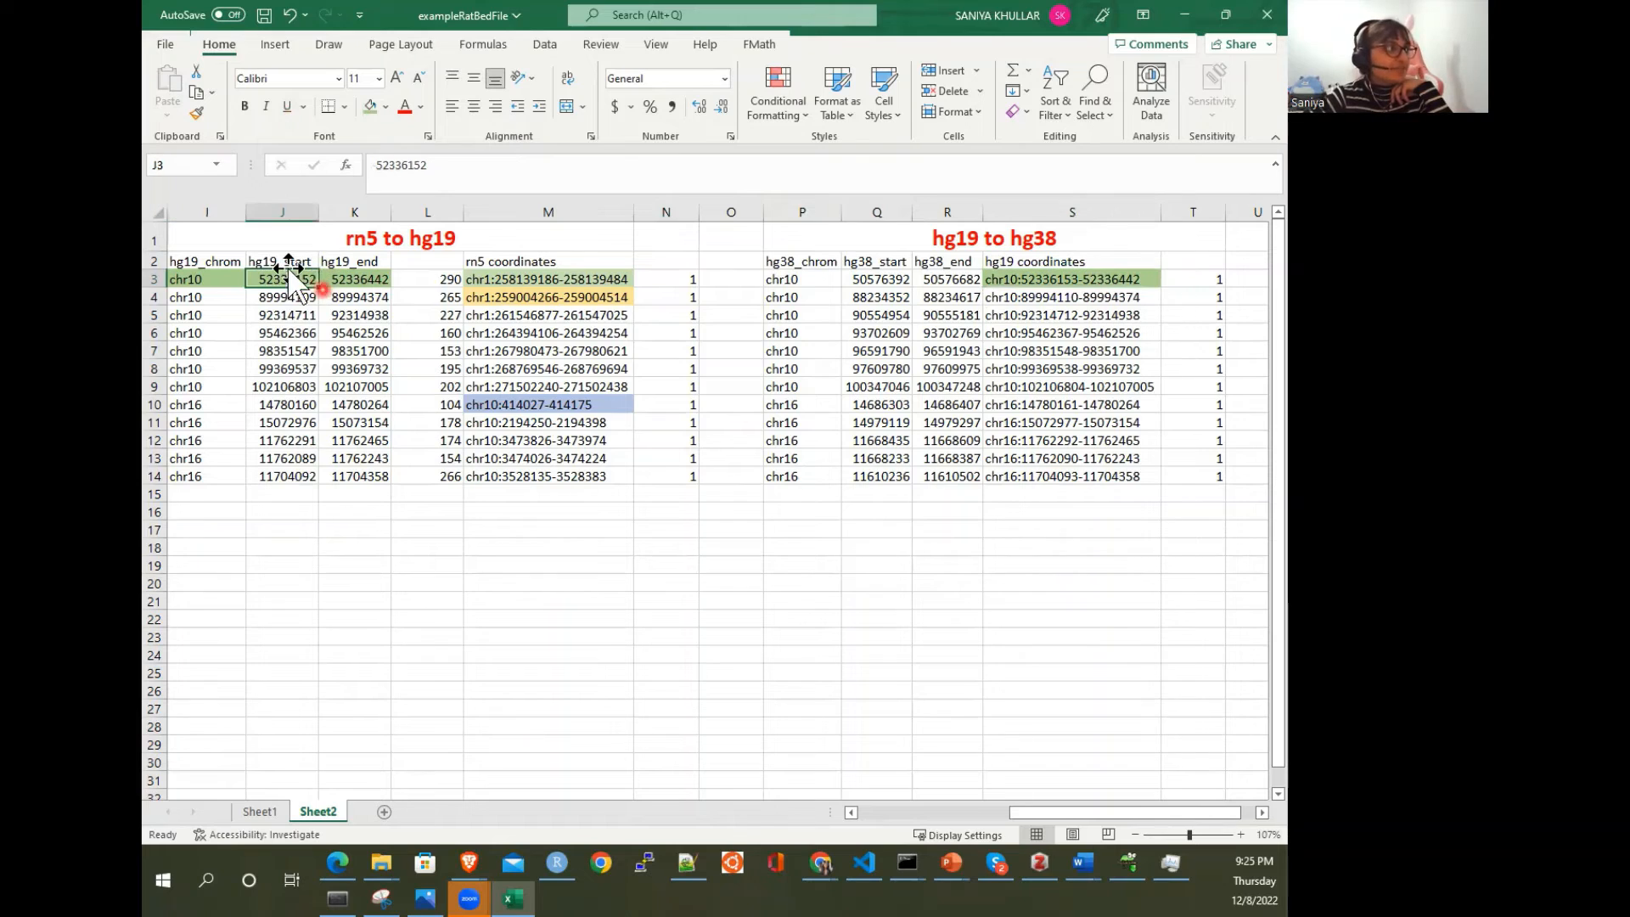
{"action": "left_click", "coordinate": [1074, 276]}
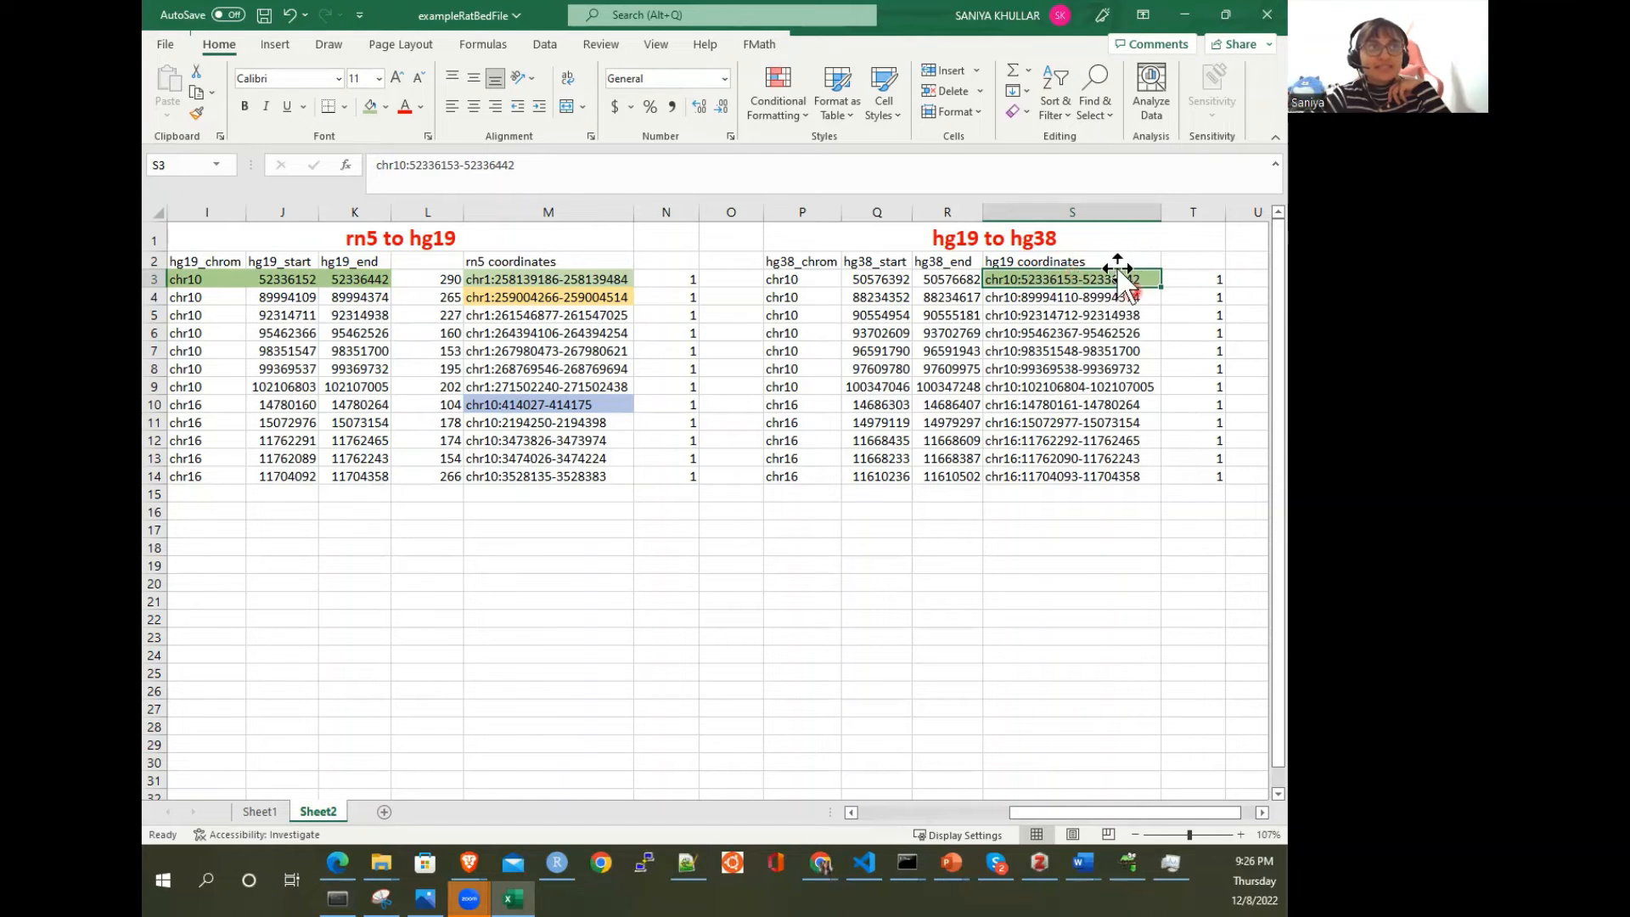
{"action": "left_click", "coordinate": [1085, 683]}
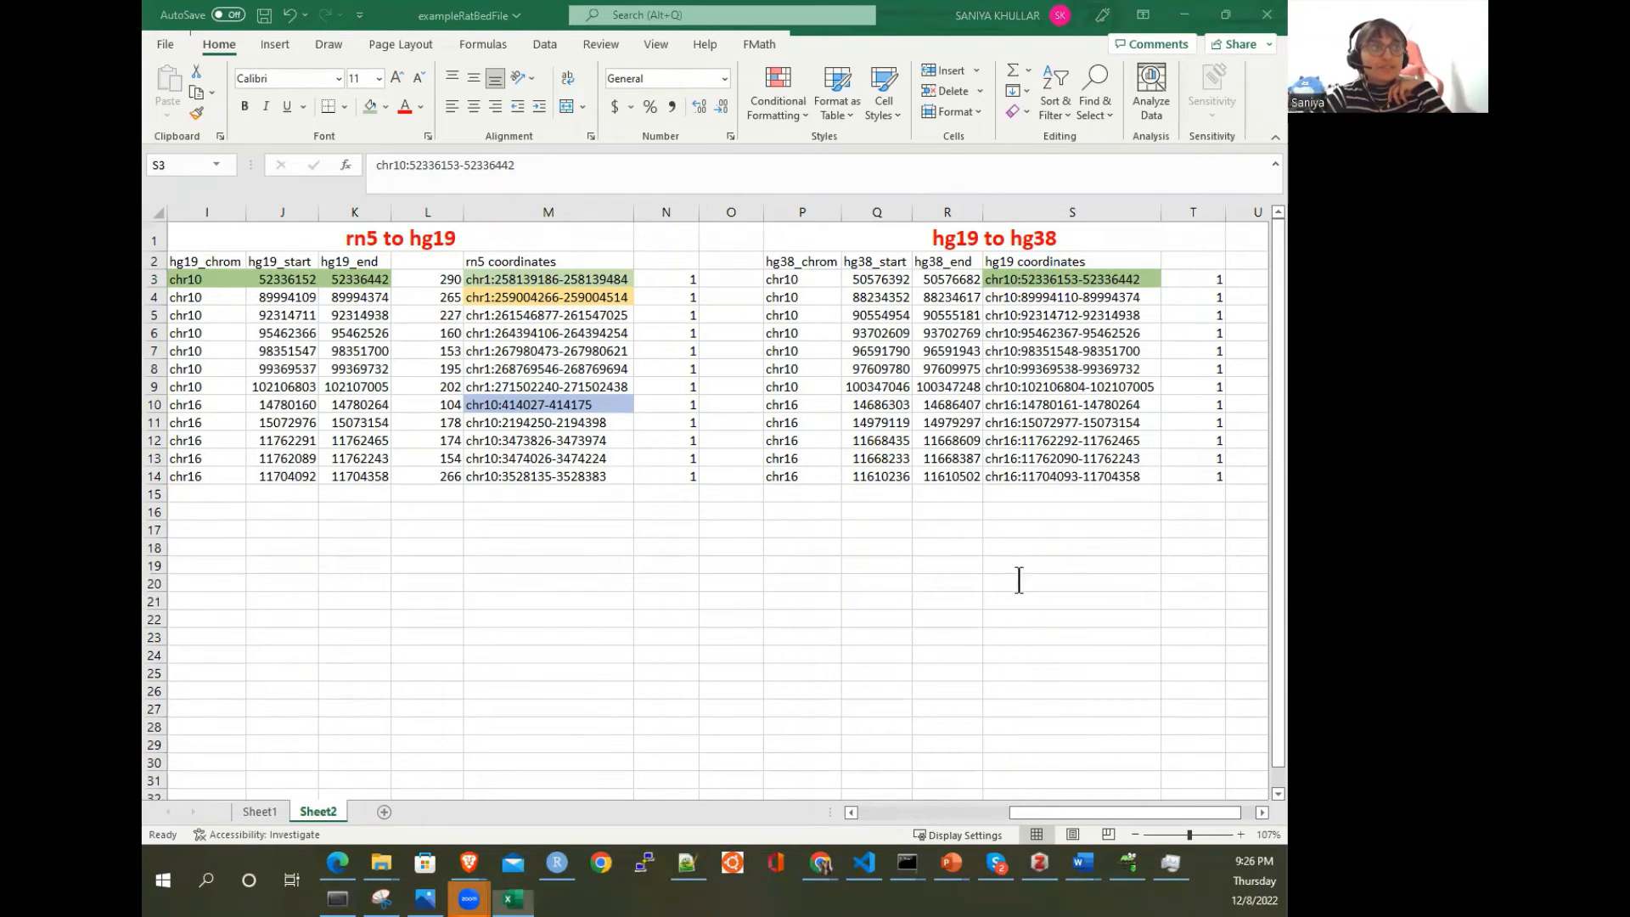
{"action": "left_click", "coordinate": [988, 503]}
{"action": "type", "text": "chr"}
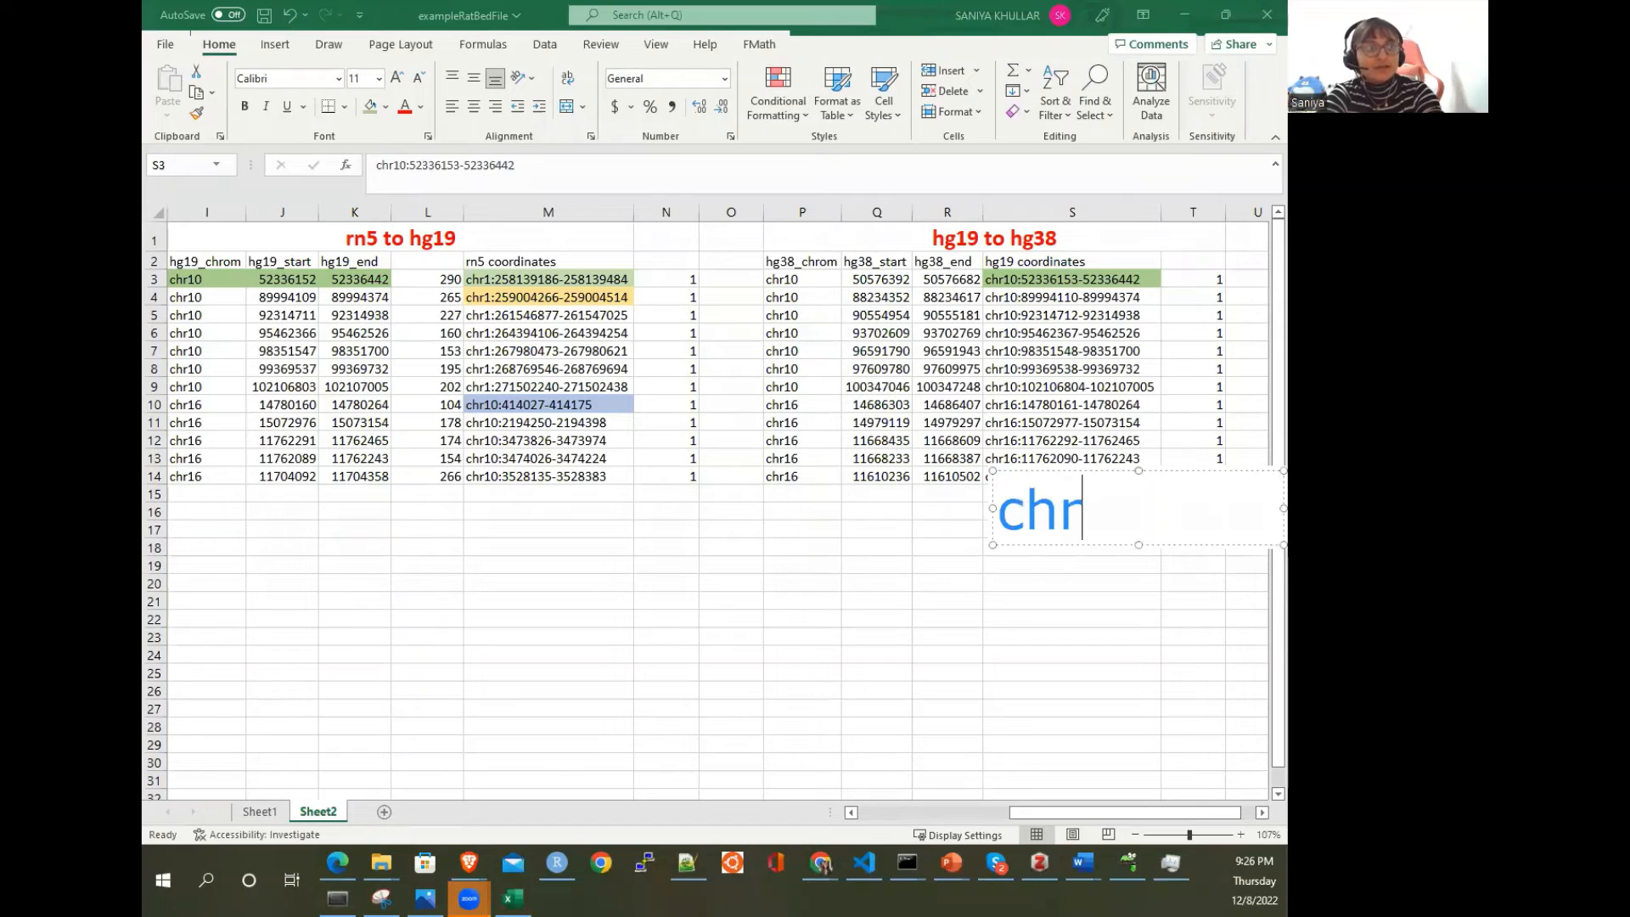
{"action": "type", "text": ":(Start"}
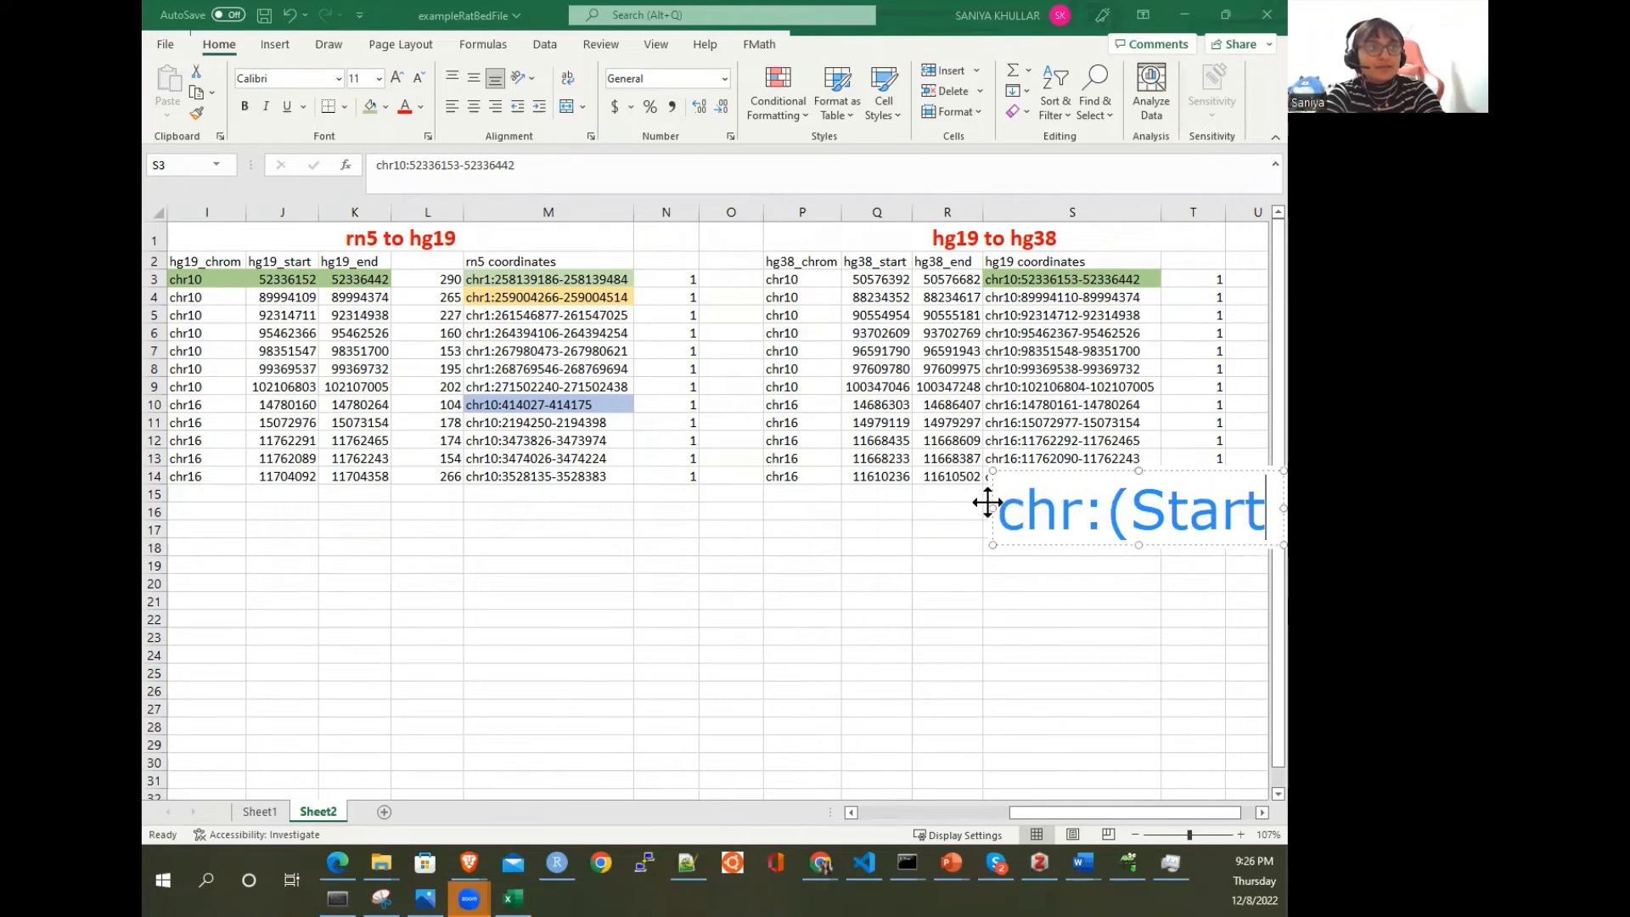
{"action": "type", "text": " + 1) - end"}
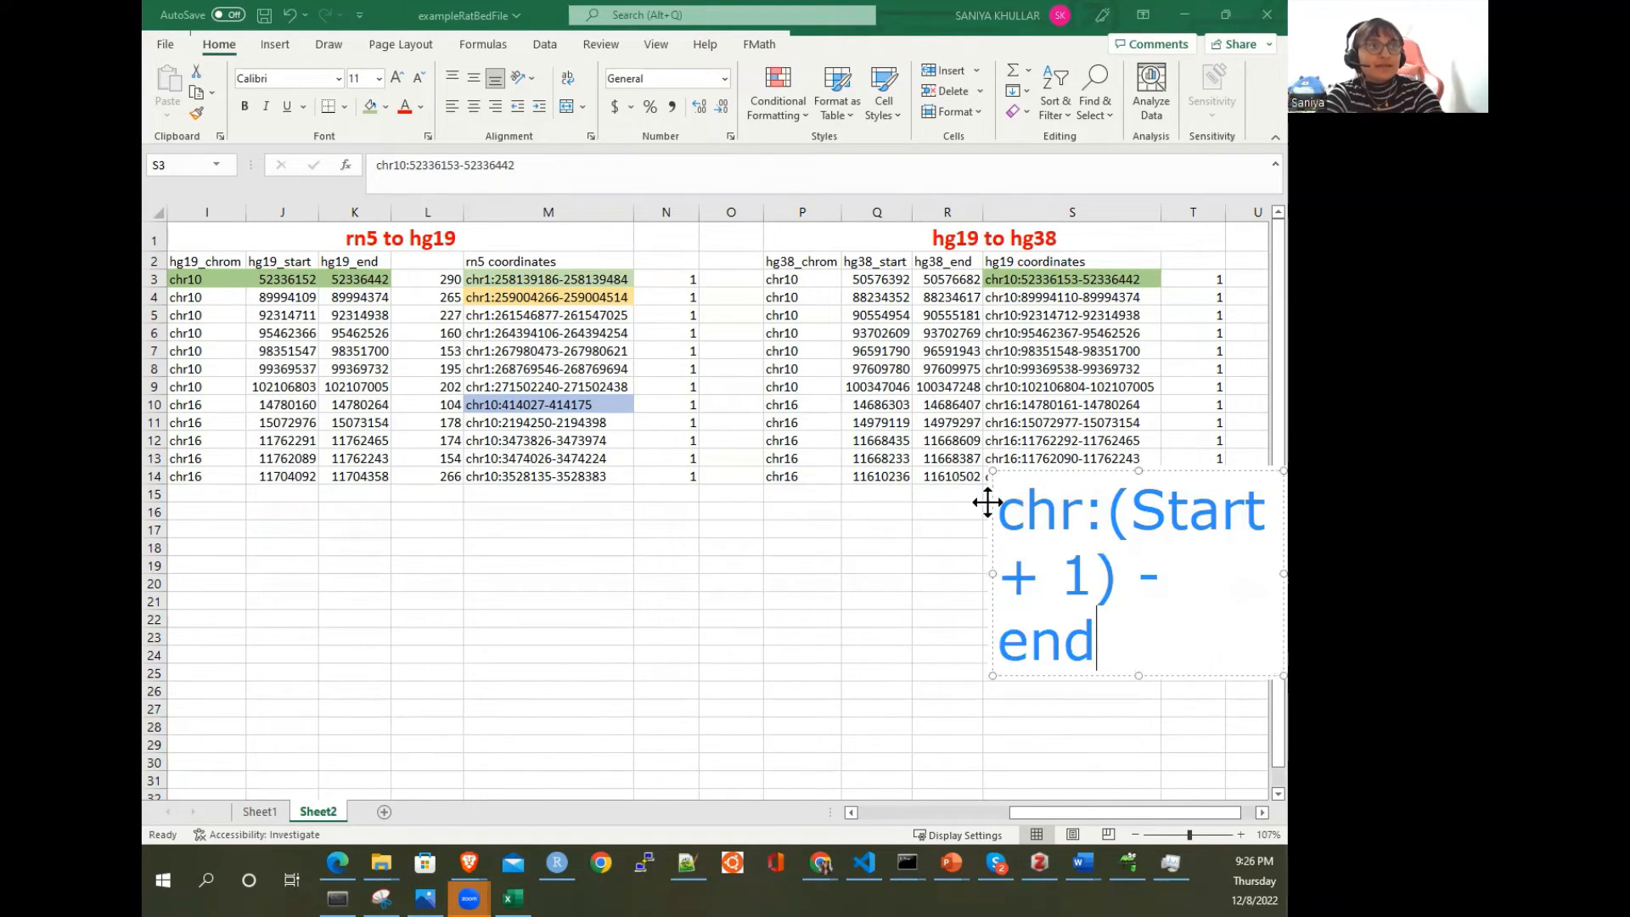
{"action": "key", "text": "Escape"}
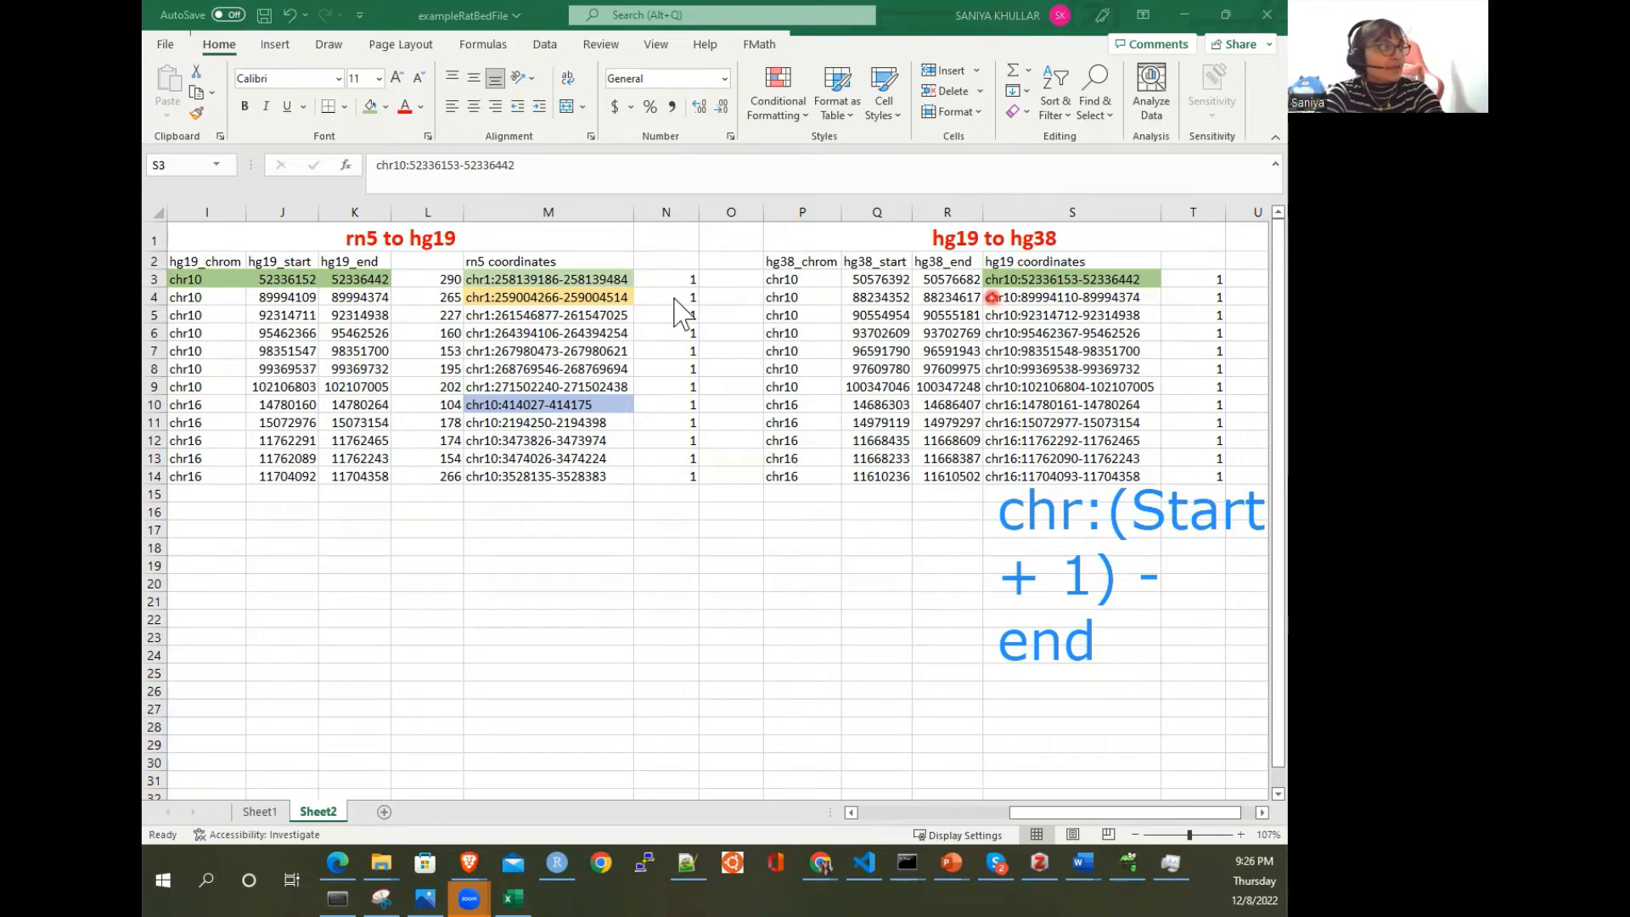
Step: Fill the second region's hg19 start and end in J4:K4 and the matching coordinate in S4 with the same gold
{"action": "left_click", "coordinate": [271, 295]}
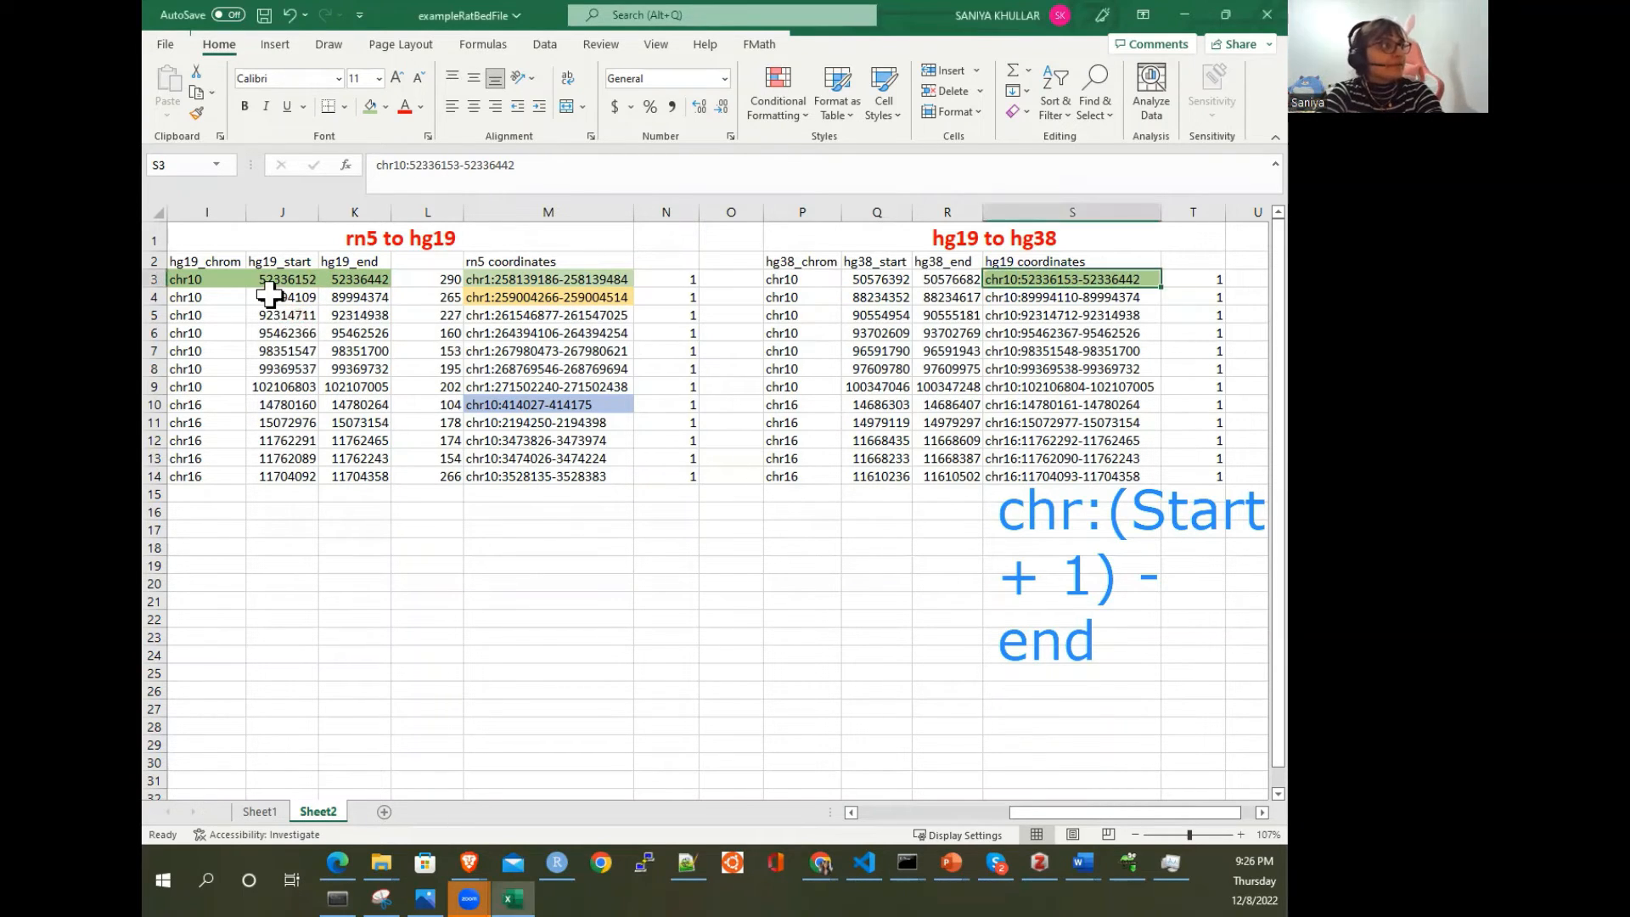
{"action": "double_click", "coordinate": [272, 295]}
{"action": "left_click_drag", "start_coordinate": [272, 295], "coordinate": [361, 297]}
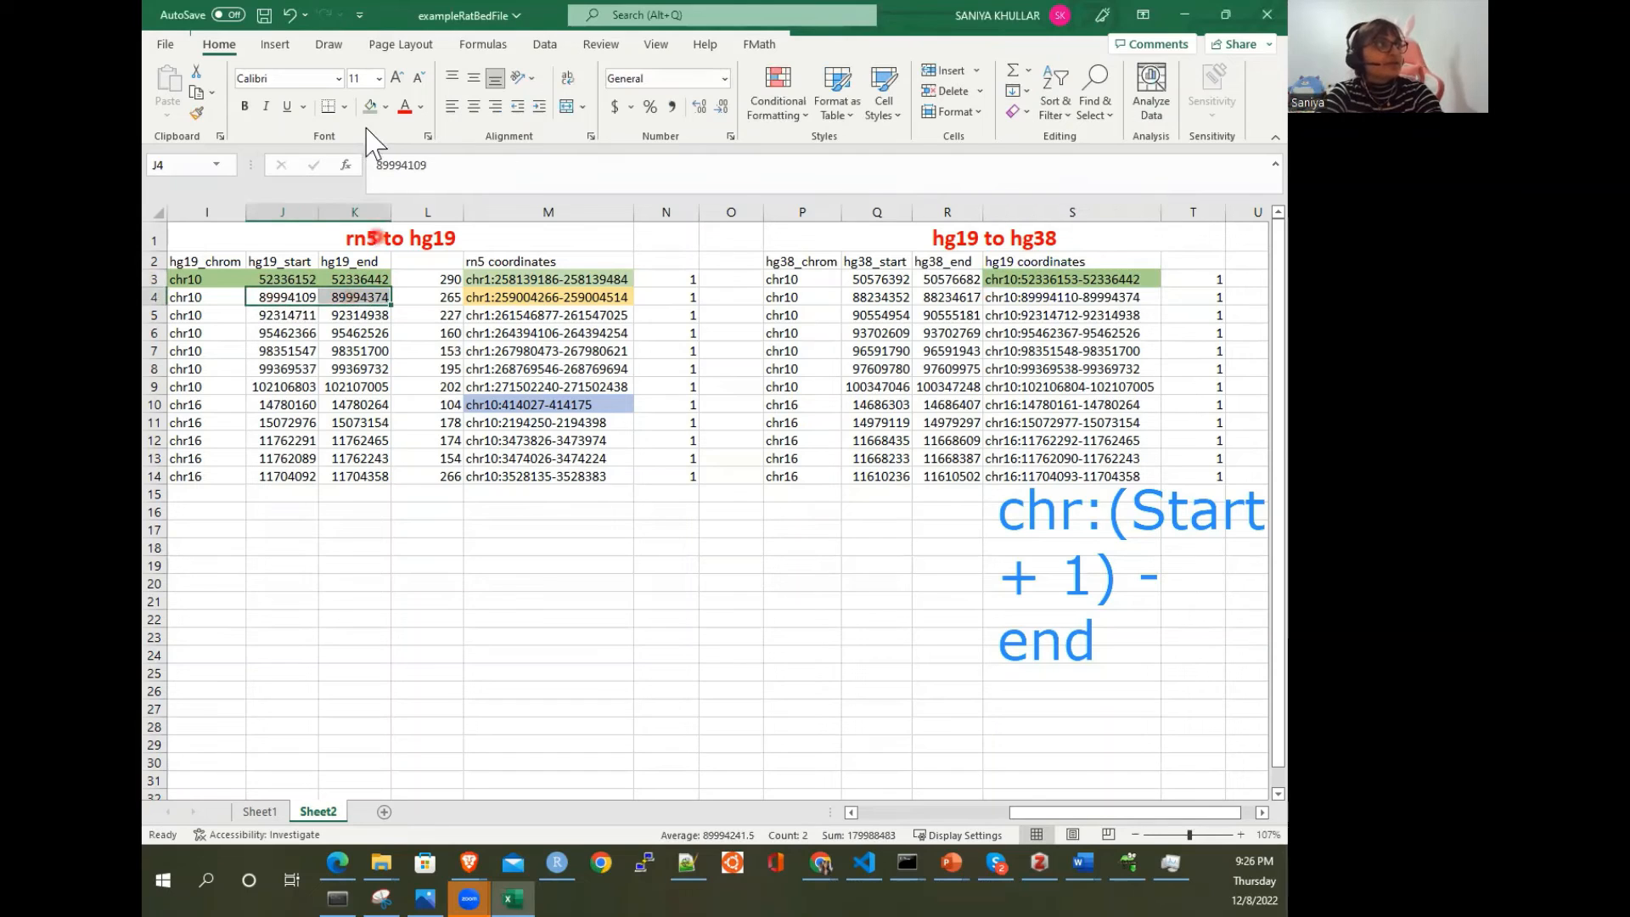
{"action": "left_click", "coordinate": [387, 109]}
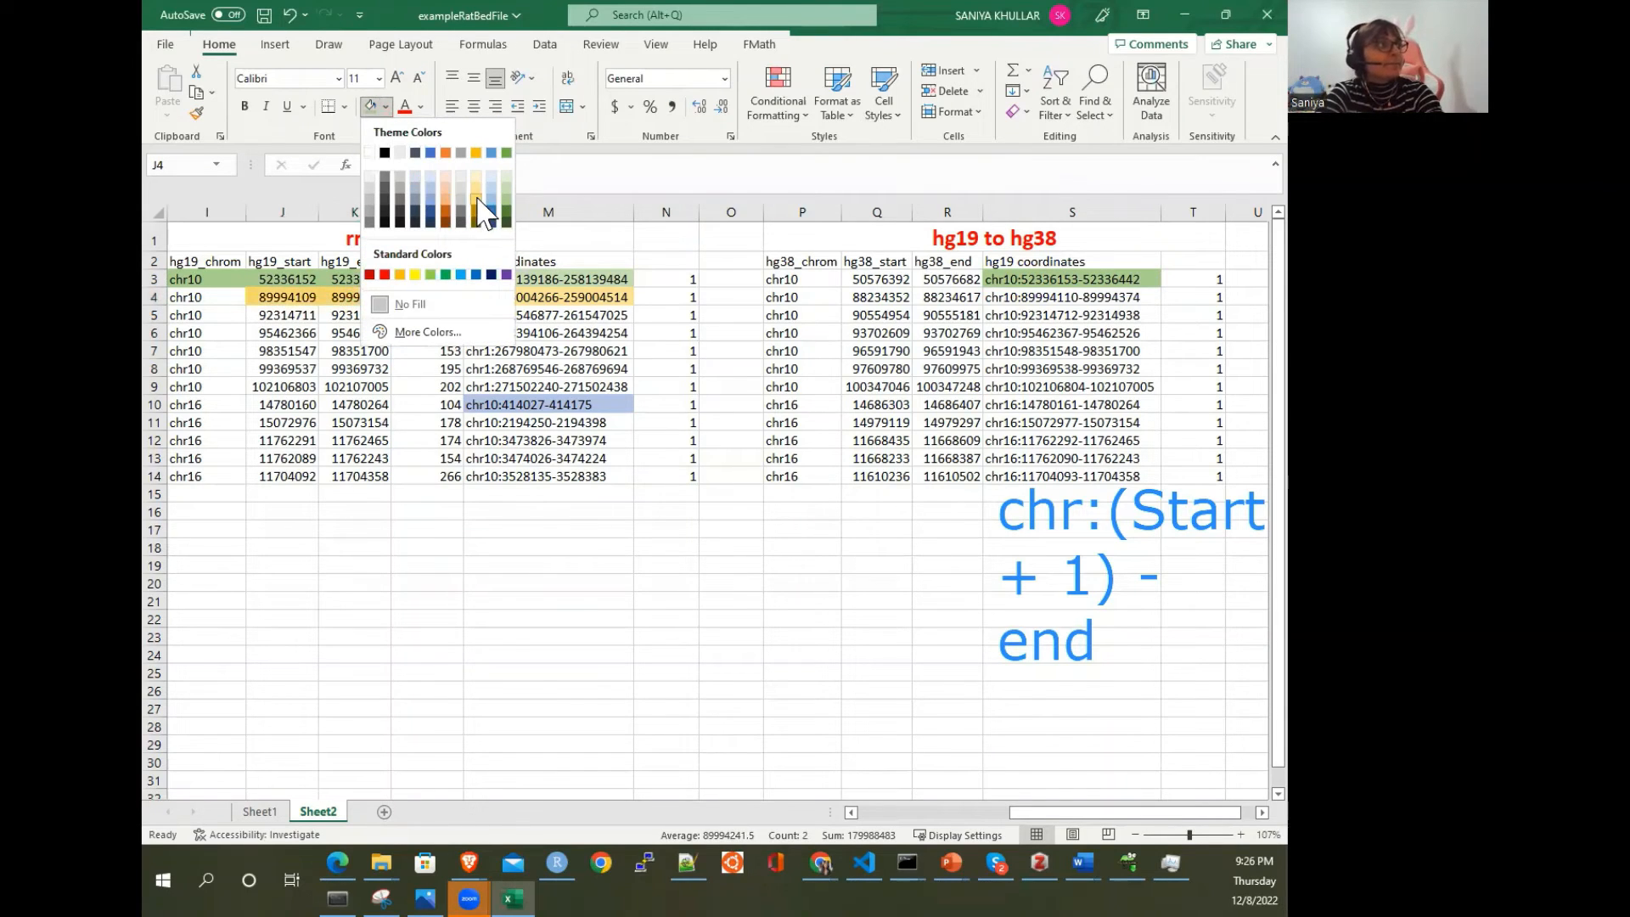
{"action": "left_click", "coordinate": [484, 212]}
{"action": "left_click", "coordinate": [1042, 296]}
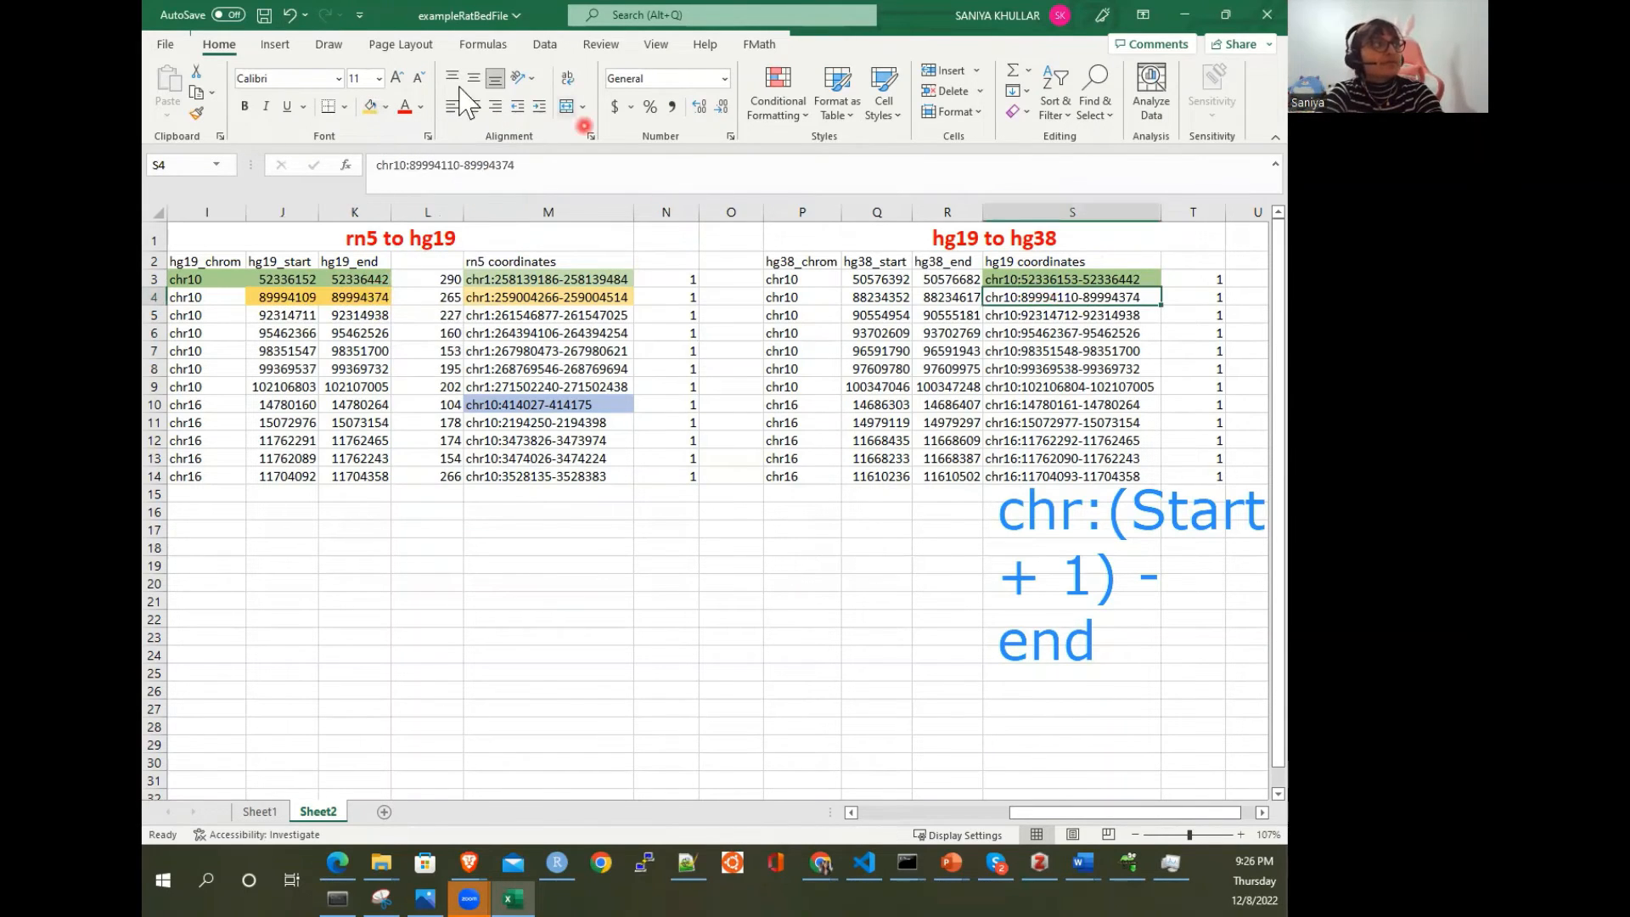
{"action": "left_click", "coordinate": [371, 105]}
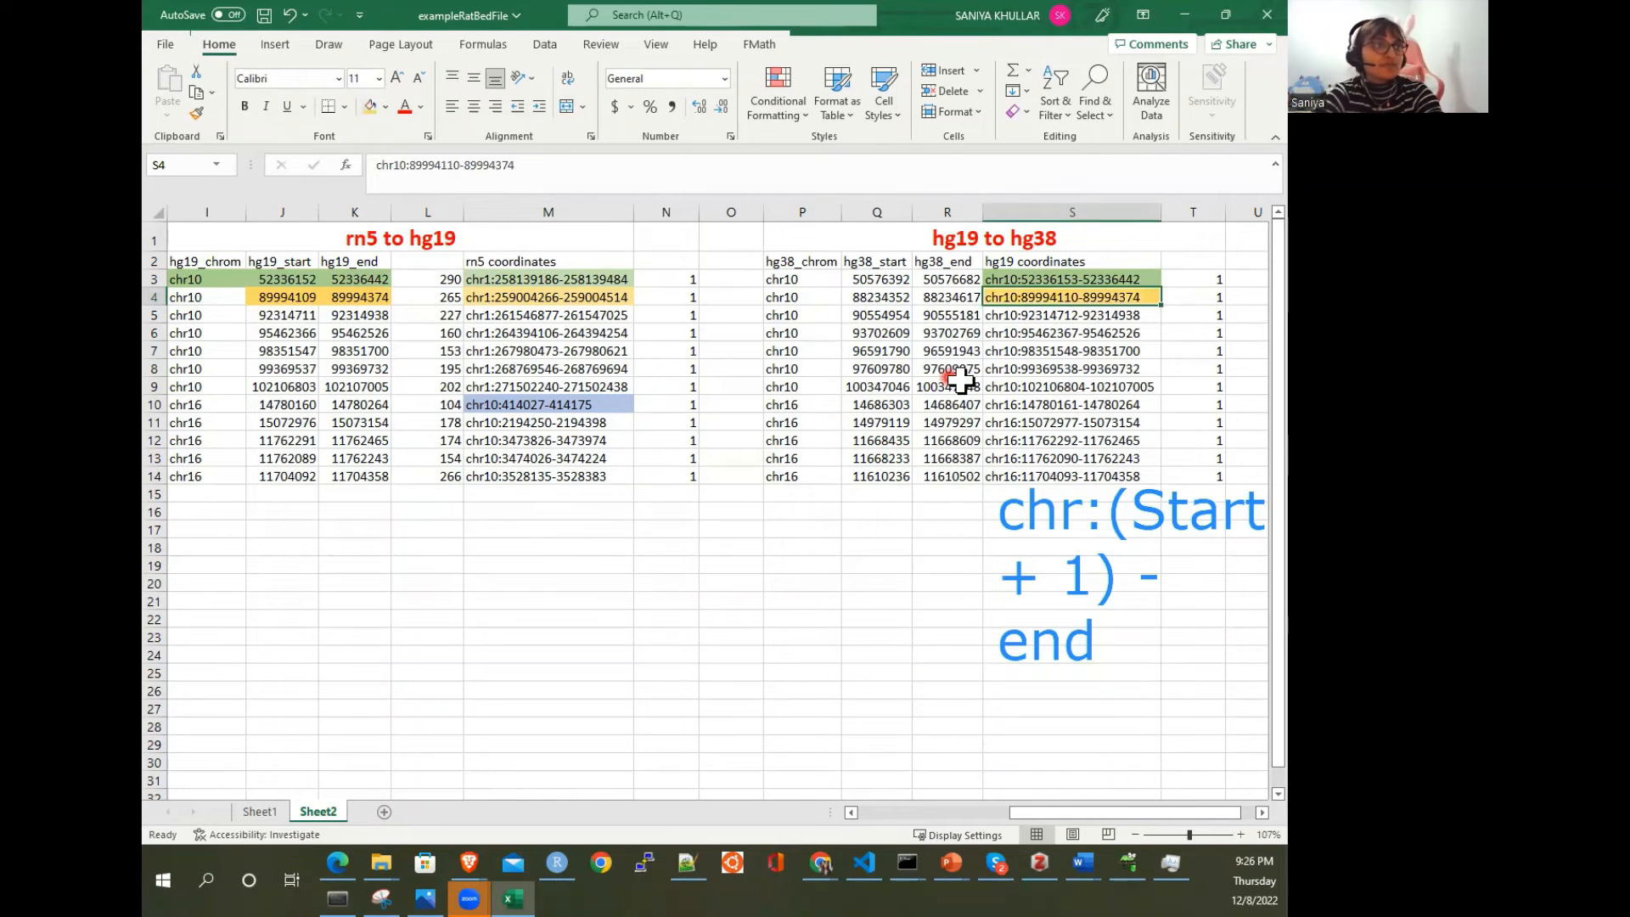
Step: Compare the hg38 results and the hg19 coordinates in column S with the hg19 regions in columns I to K
{"action": "left_click_drag", "start_coordinate": [934, 255], "coordinate": [802, 475]}
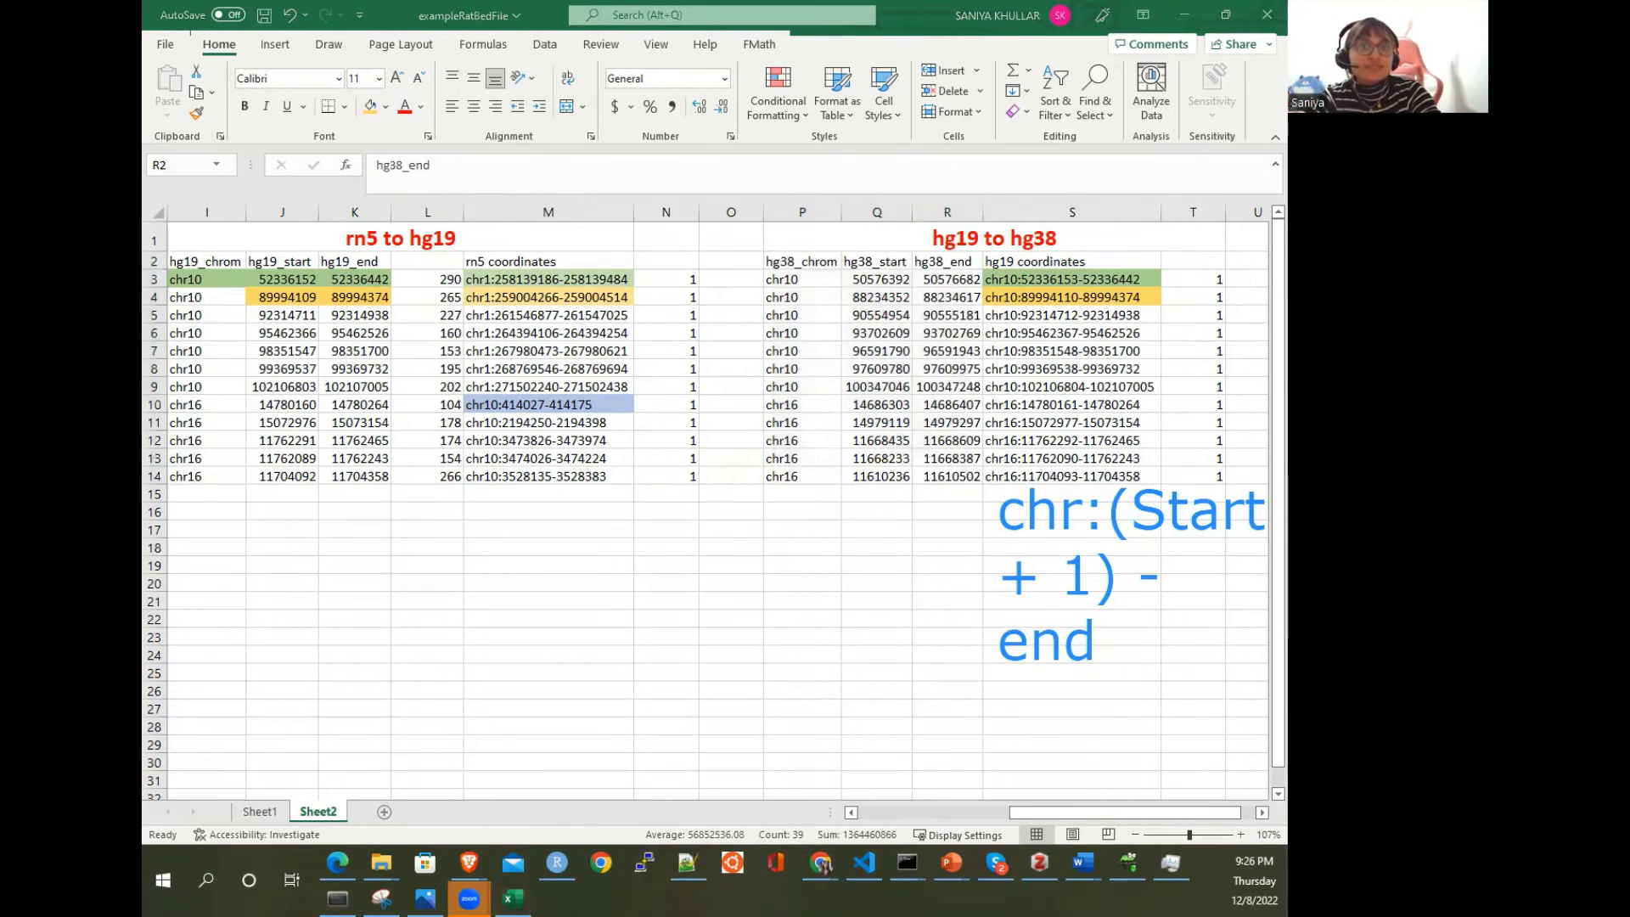
{"action": "left_click", "coordinate": [1043, 322]}
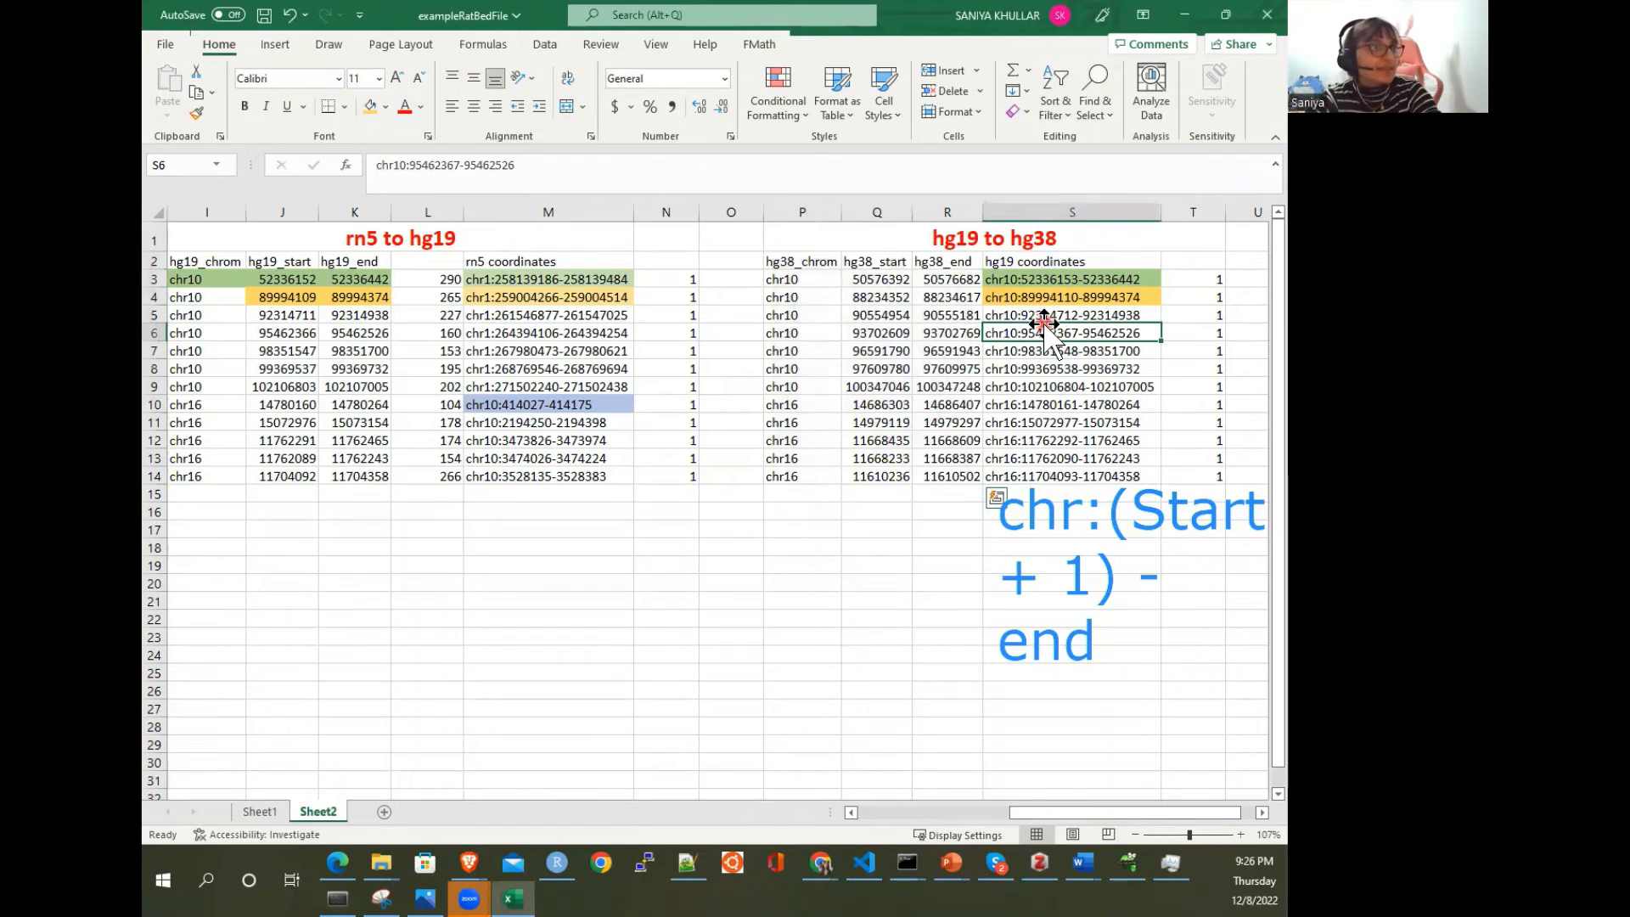
{"action": "left_click_drag", "start_coordinate": [1044, 315], "coordinate": [1056, 473]}
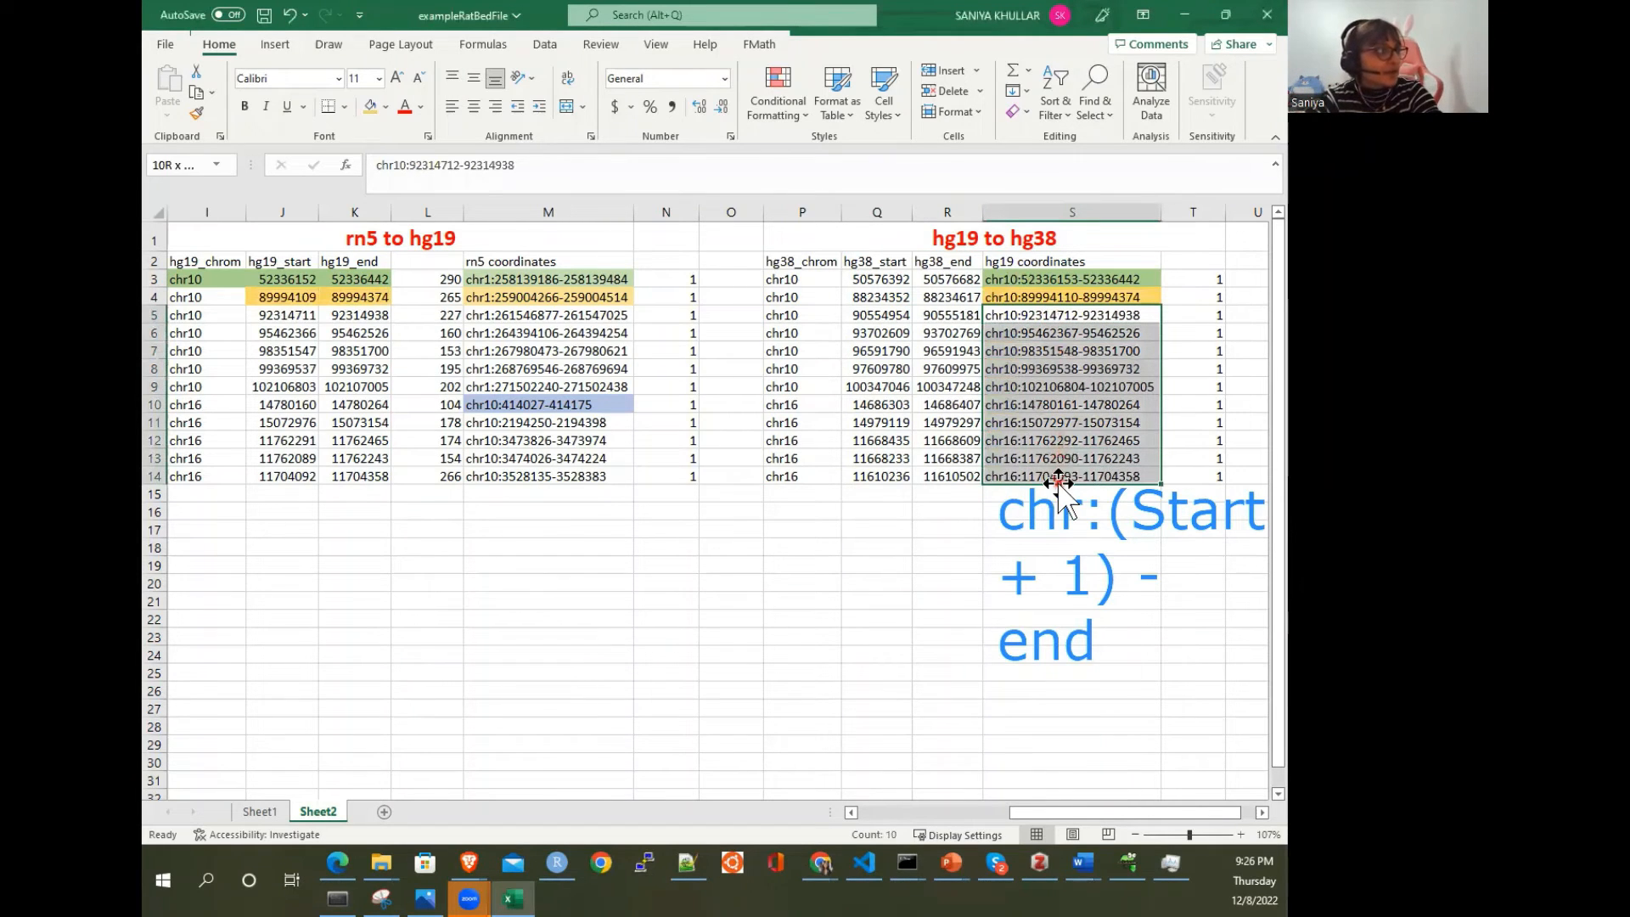
{"action": "left_click", "coordinate": [225, 480]}
{"action": "left_click_drag", "start_coordinate": [225, 482], "coordinate": [374, 279]}
{"action": "left_click_drag", "start_coordinate": [1022, 284], "coordinate": [1052, 474]}
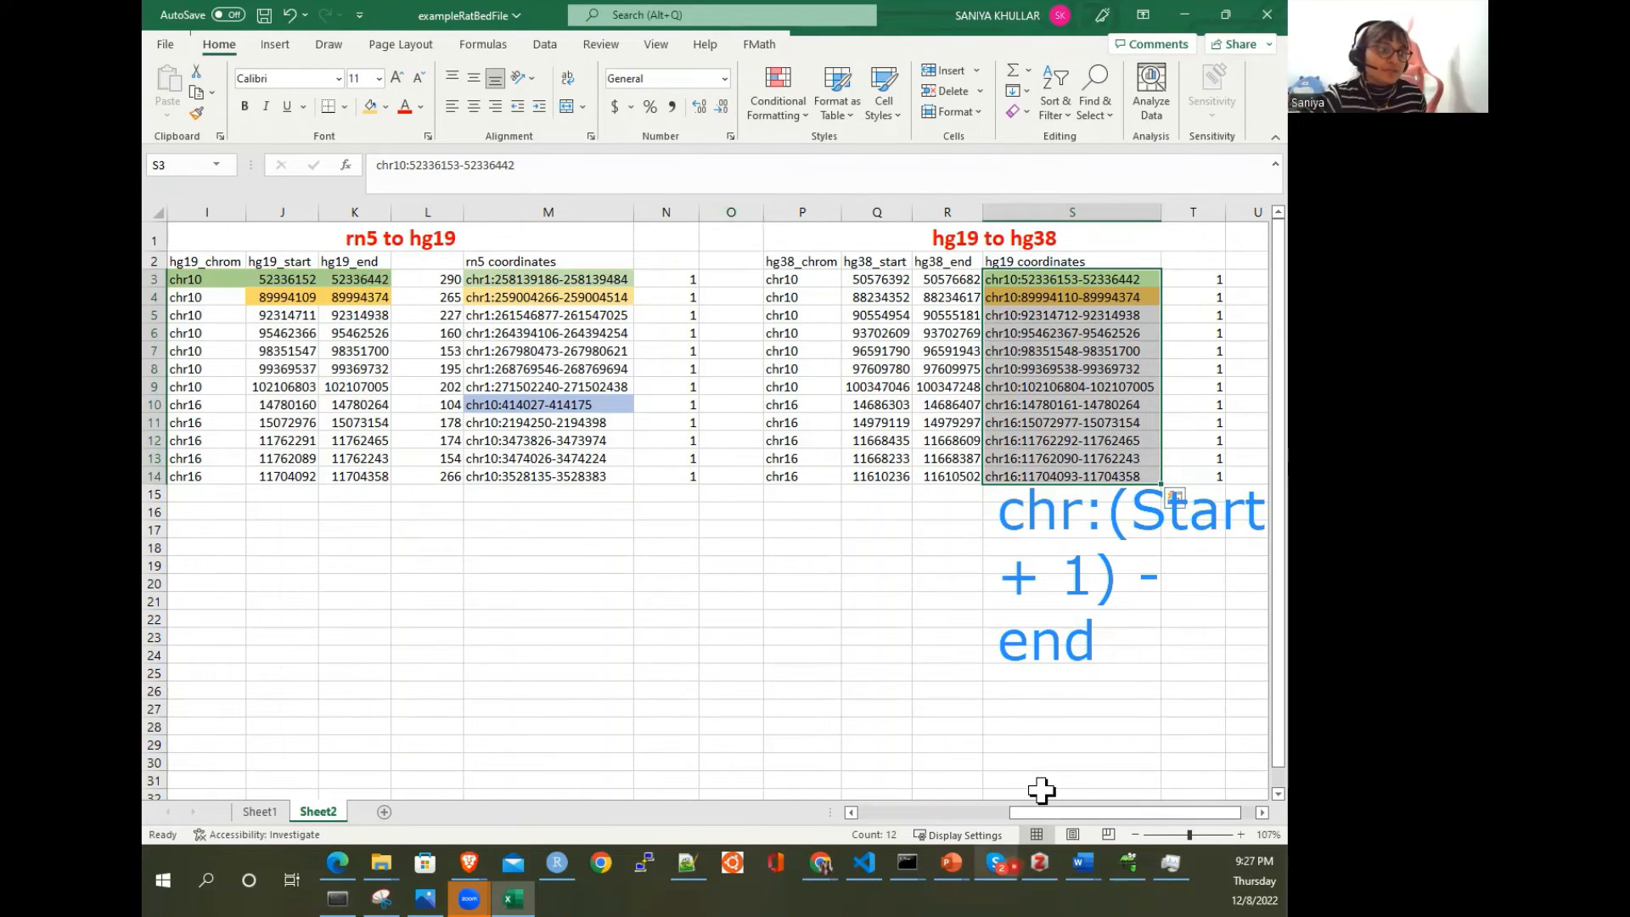
Step: Compare the highlighted rn5 coordinates in column M with their matching entries in column D of the Original rn5 table
{"action": "left_click_drag", "start_coordinate": [1037, 815], "coordinate": [870, 818]}
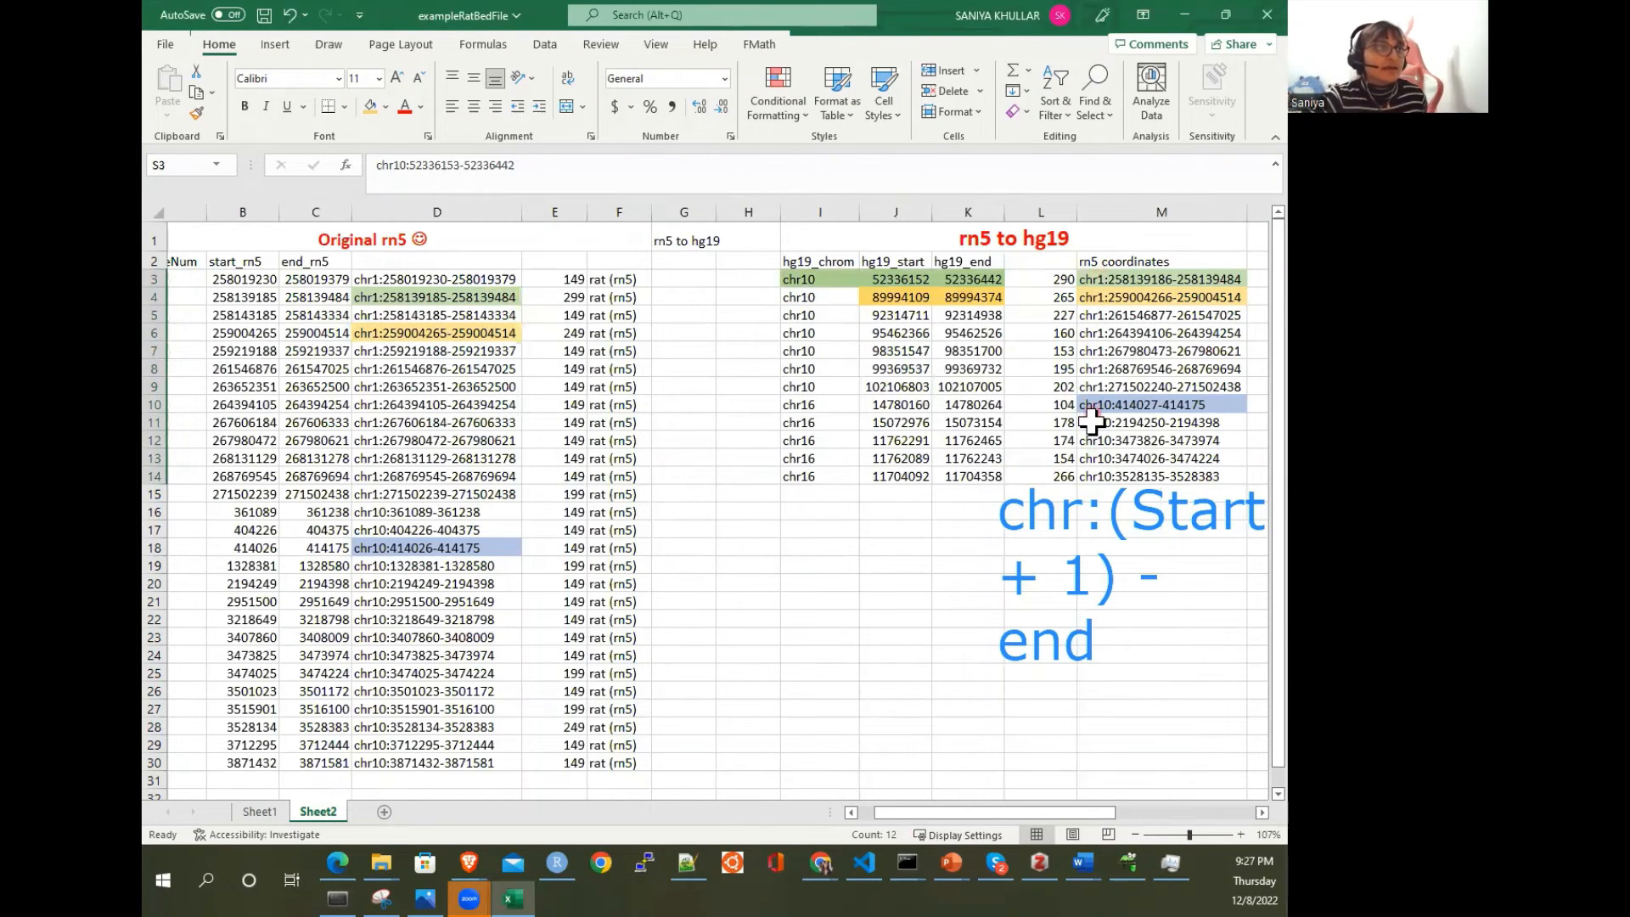
{"action": "left_click", "coordinate": [1157, 262]}
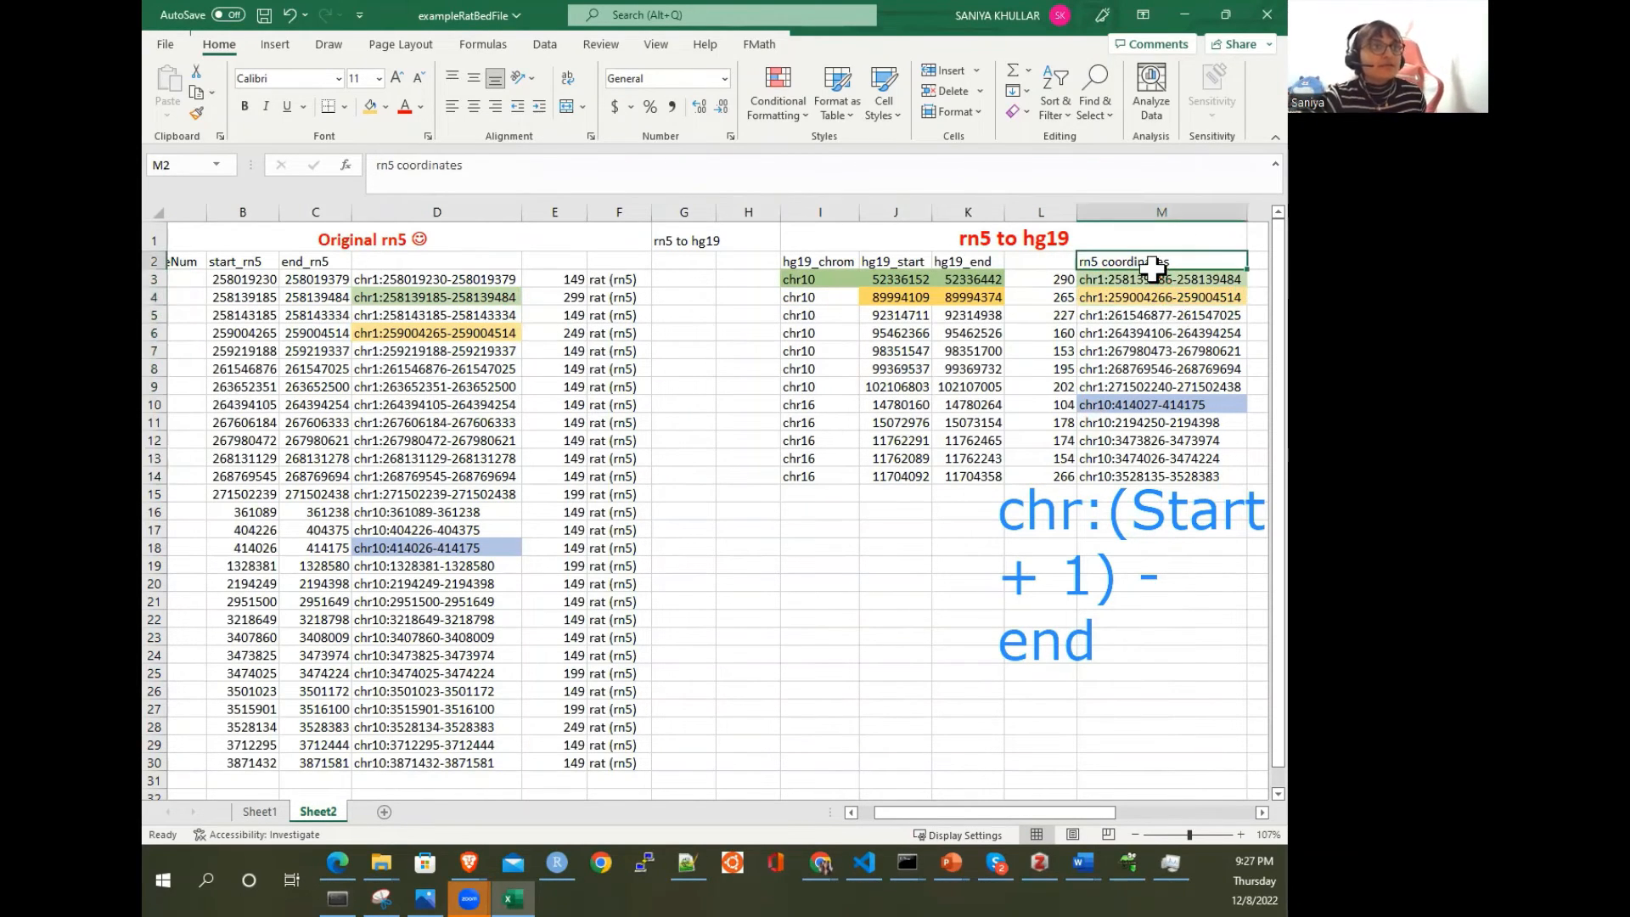
{"action": "left_click", "coordinate": [1165, 297]}
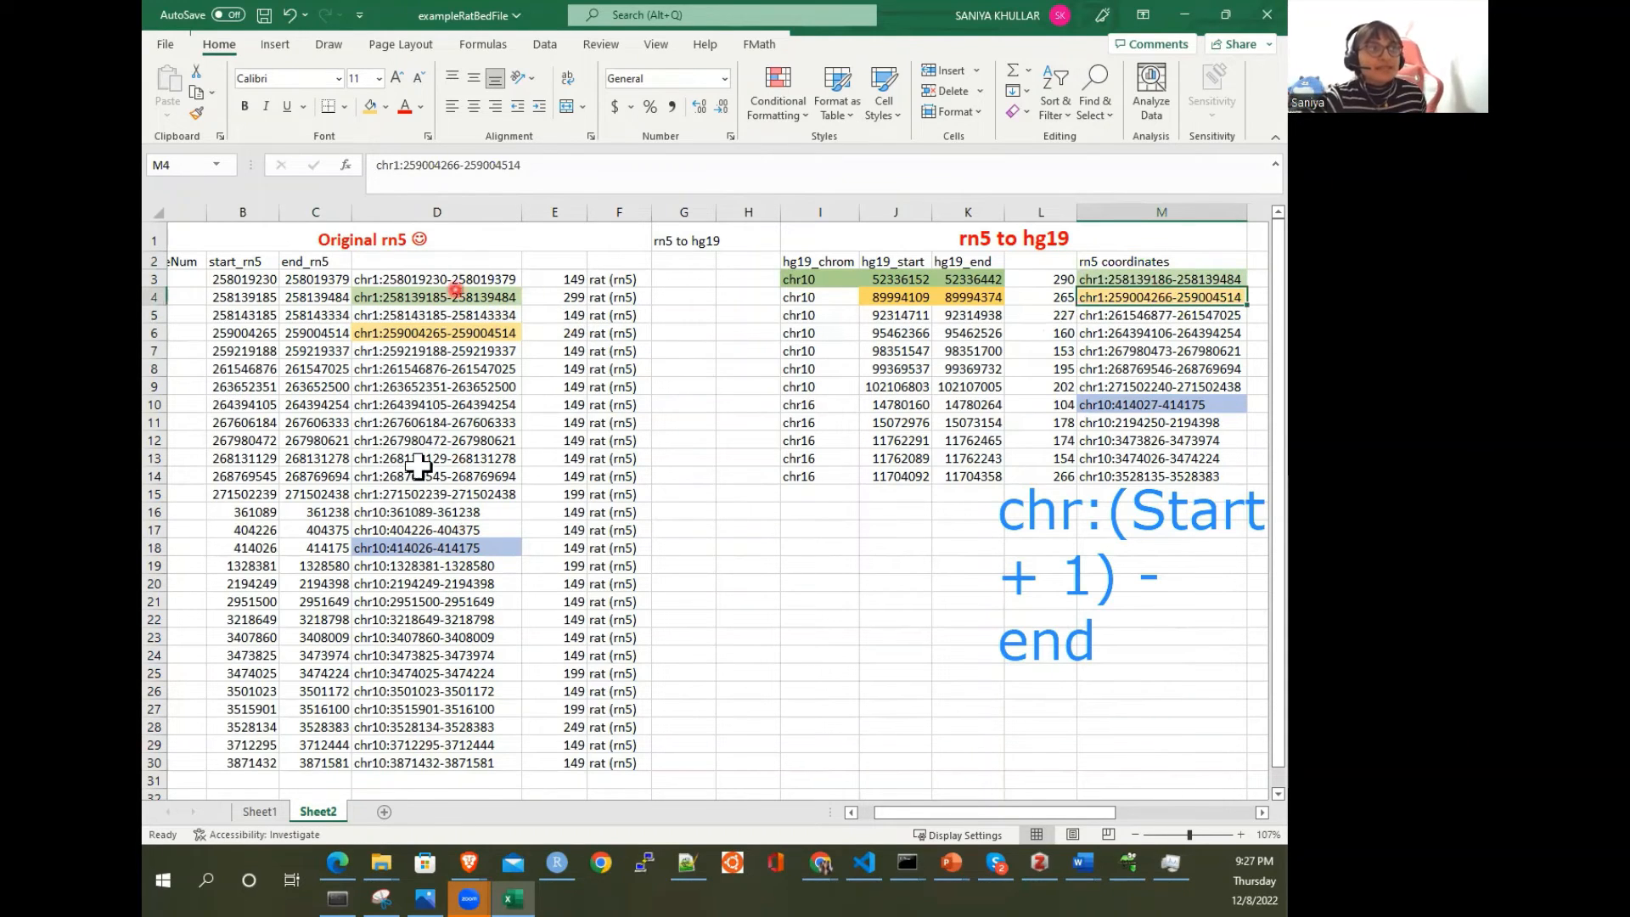
{"action": "left_click", "coordinate": [1142, 277]}
{"action": "left_click", "coordinate": [463, 280]}
{"action": "left_click", "coordinate": [466, 309]}
{"action": "left_click", "coordinate": [466, 298]}
{"action": "left_click", "coordinate": [481, 333]}
{"action": "left_click", "coordinate": [1136, 292]}
{"action": "left_click", "coordinate": [1148, 405]}
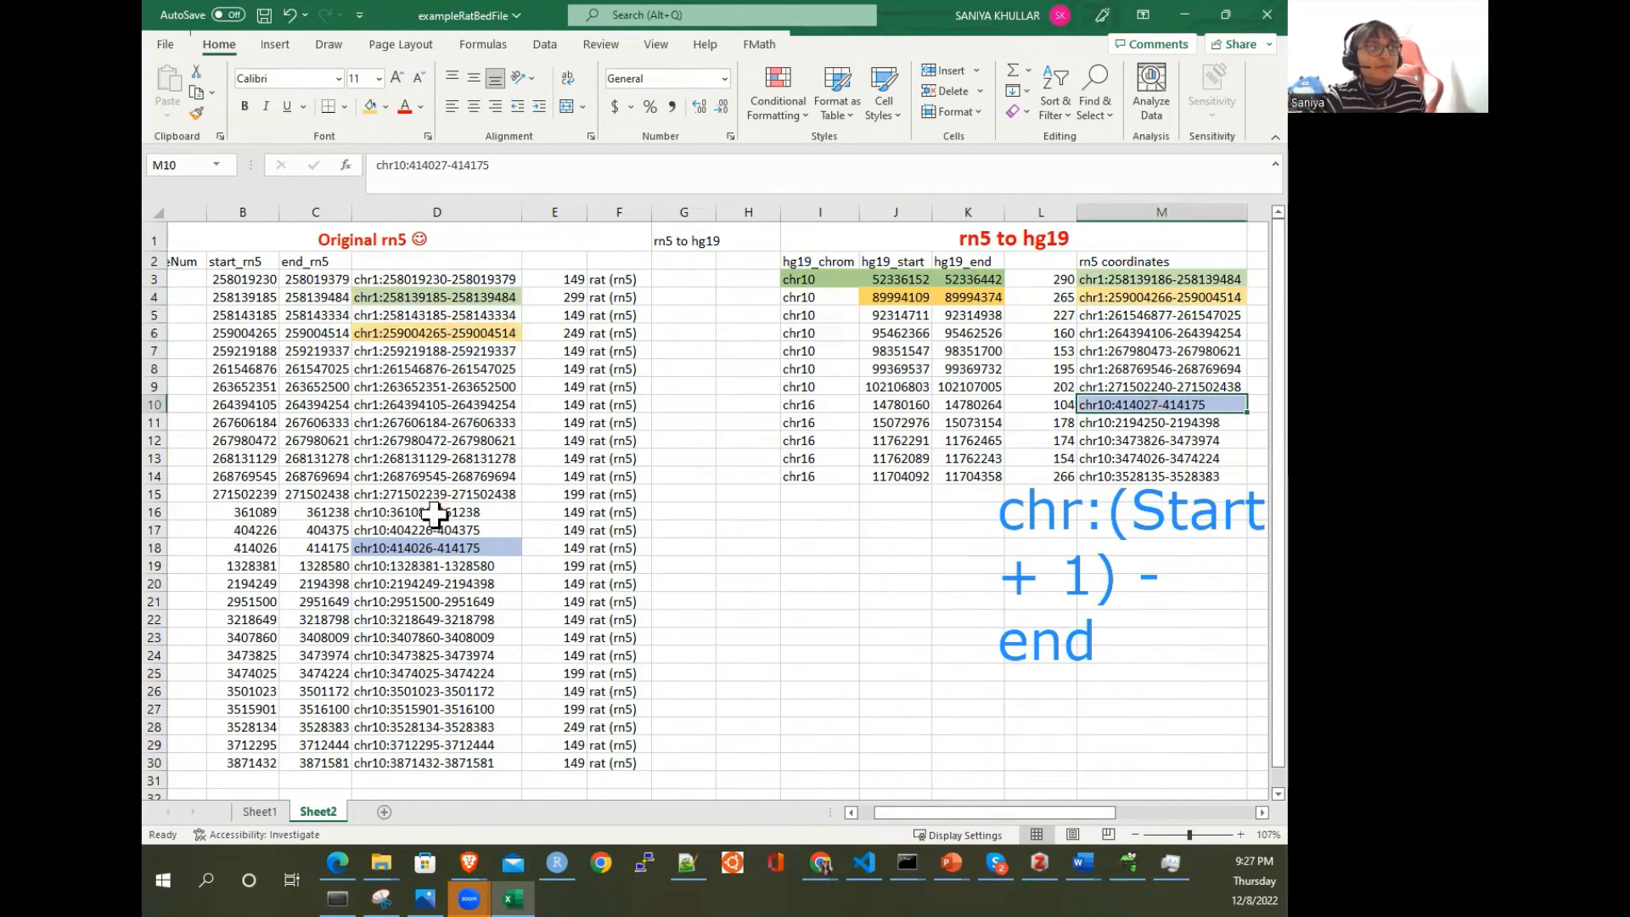
{"action": "left_click", "coordinate": [414, 548]}
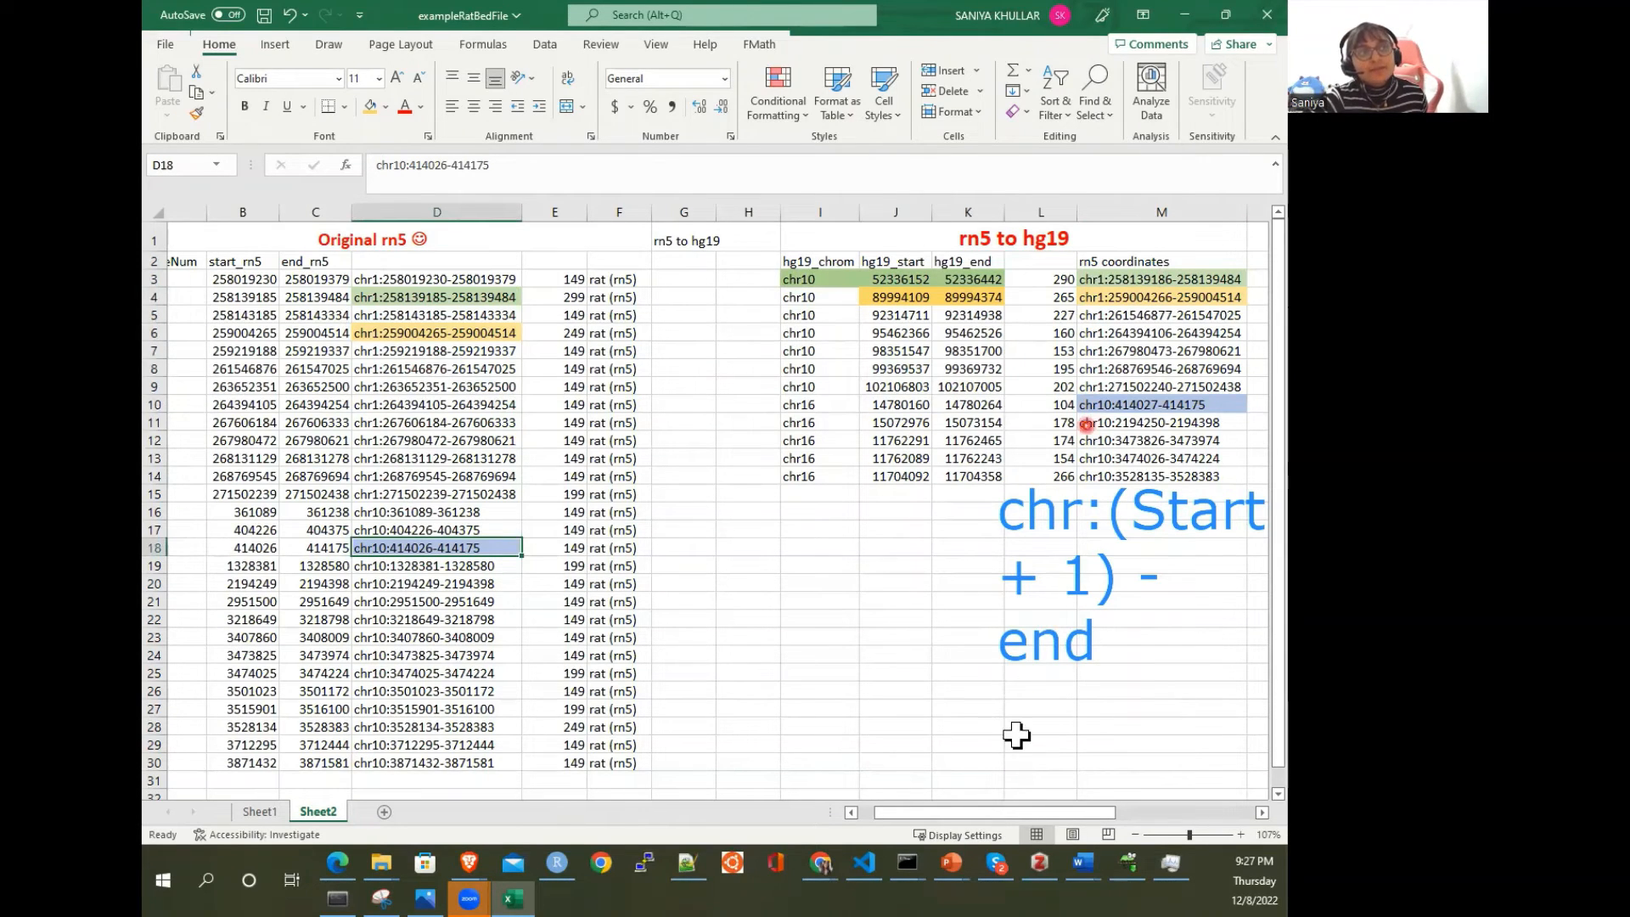
Step: Compare the rn5 coordinates in M3 and M4 with the hg19 coordinates in S3 and S4
{"action": "left_click_drag", "start_coordinate": [1010, 813], "coordinate": [1116, 747]}
{"action": "left_click", "coordinate": [539, 281]}
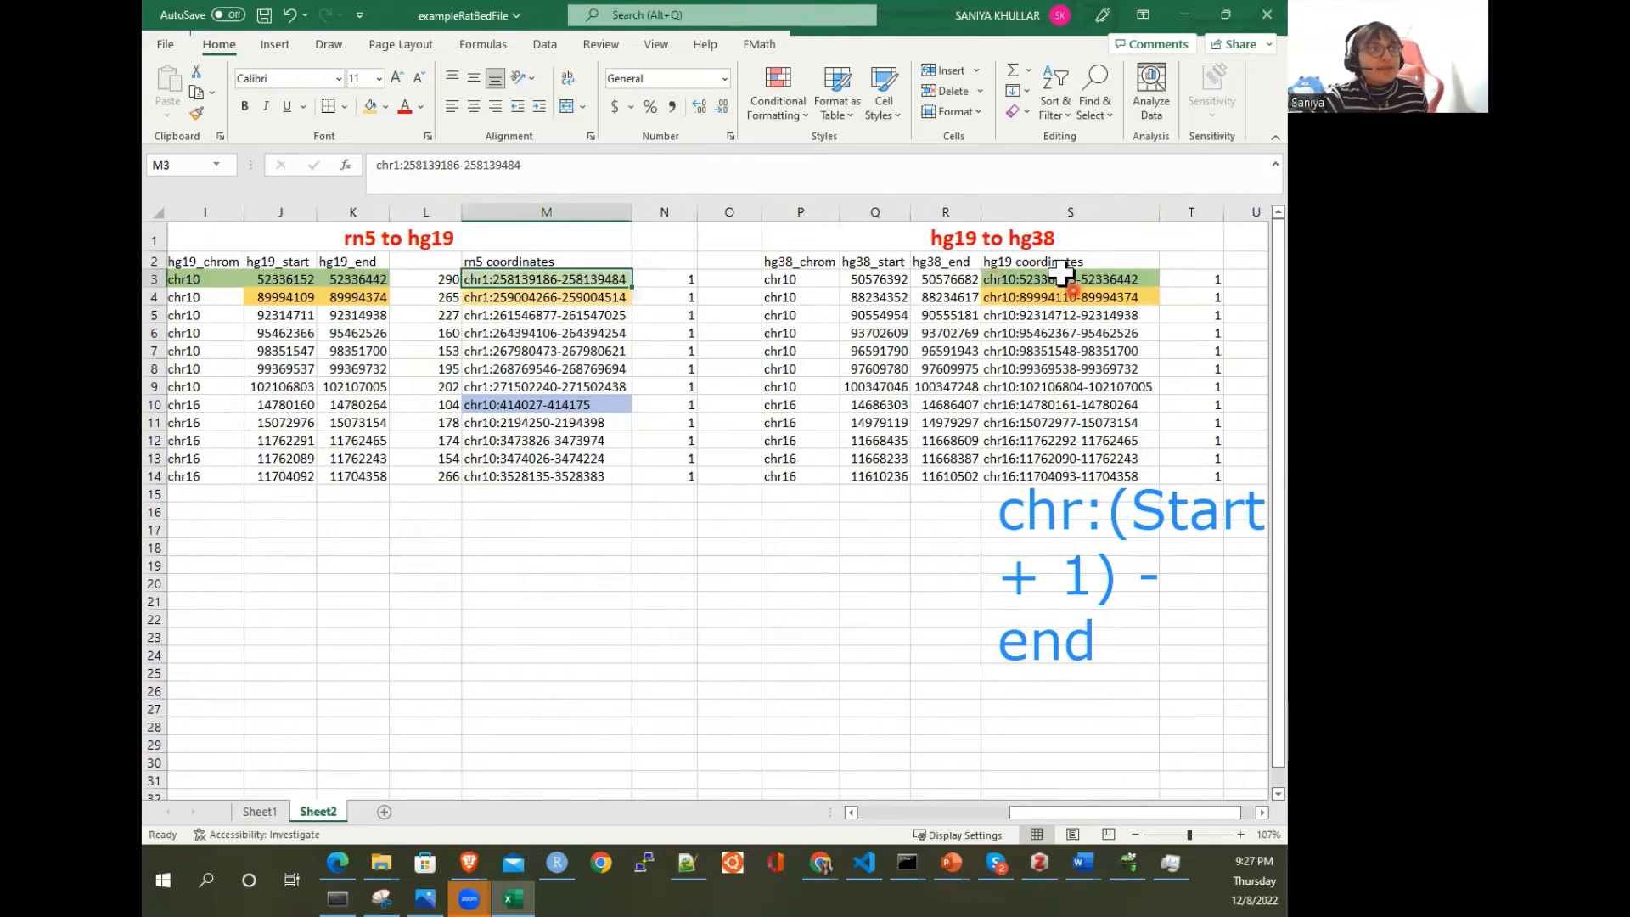
{"action": "left_click", "coordinate": [1061, 282]}
{"action": "left_click", "coordinate": [563, 299]}
{"action": "left_click", "coordinate": [991, 298]}
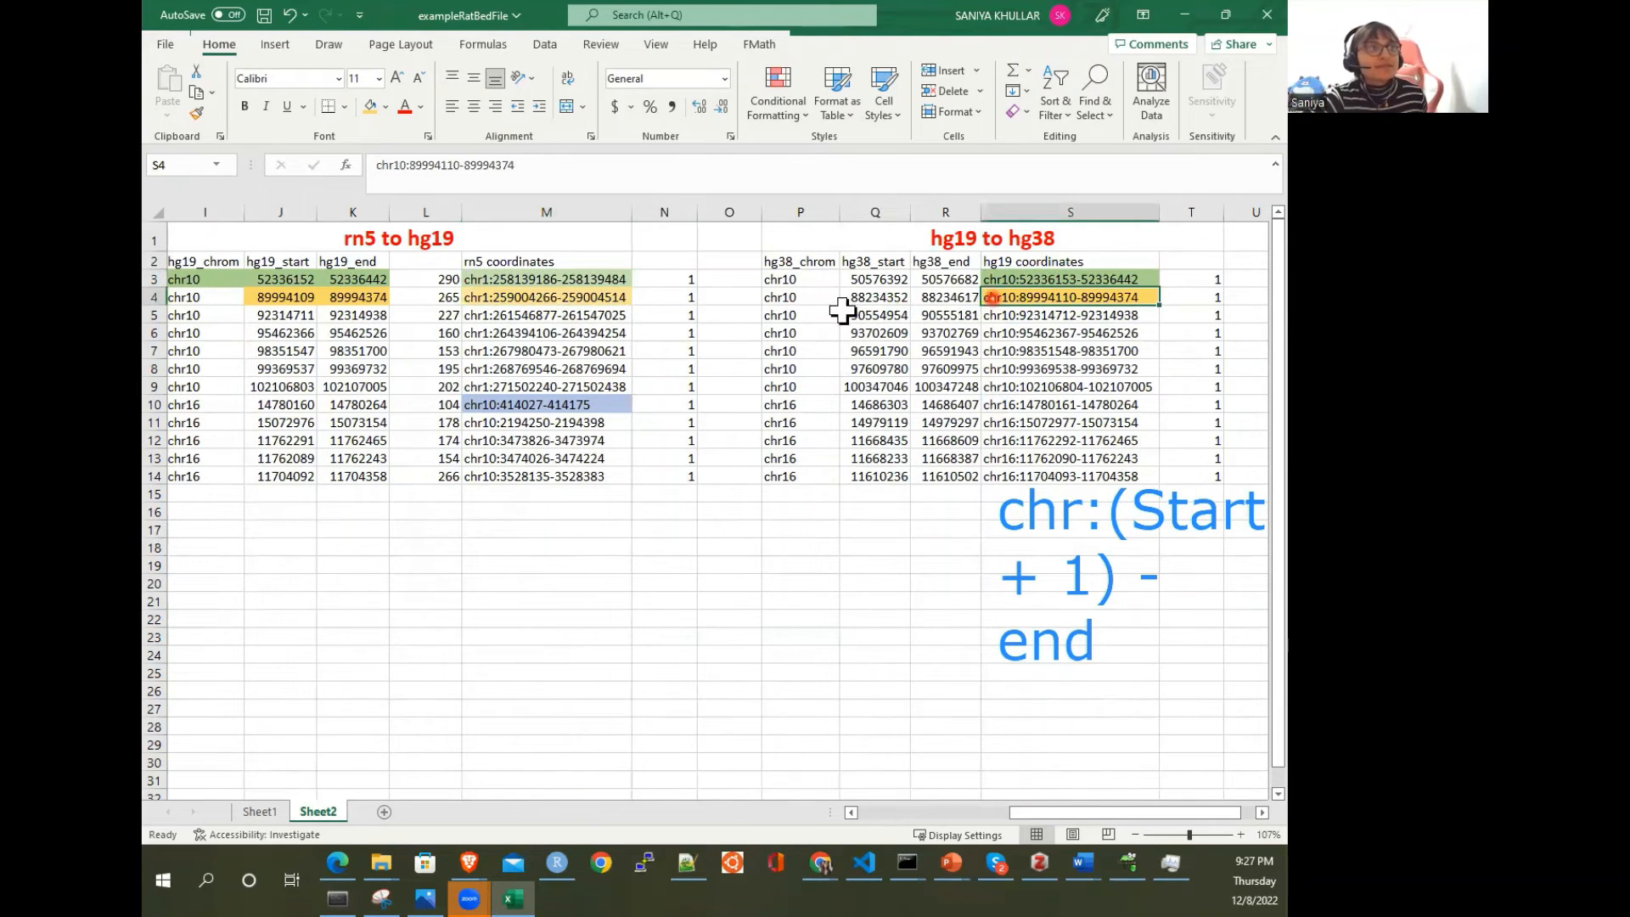
Step: Compare the rn5 coordinates in M5 and M6 with the hg19 coordinates in S5 and S6
{"action": "left_click", "coordinate": [618, 318]}
{"action": "left_click", "coordinate": [1099, 315]}
{"action": "left_click", "coordinate": [490, 333]}
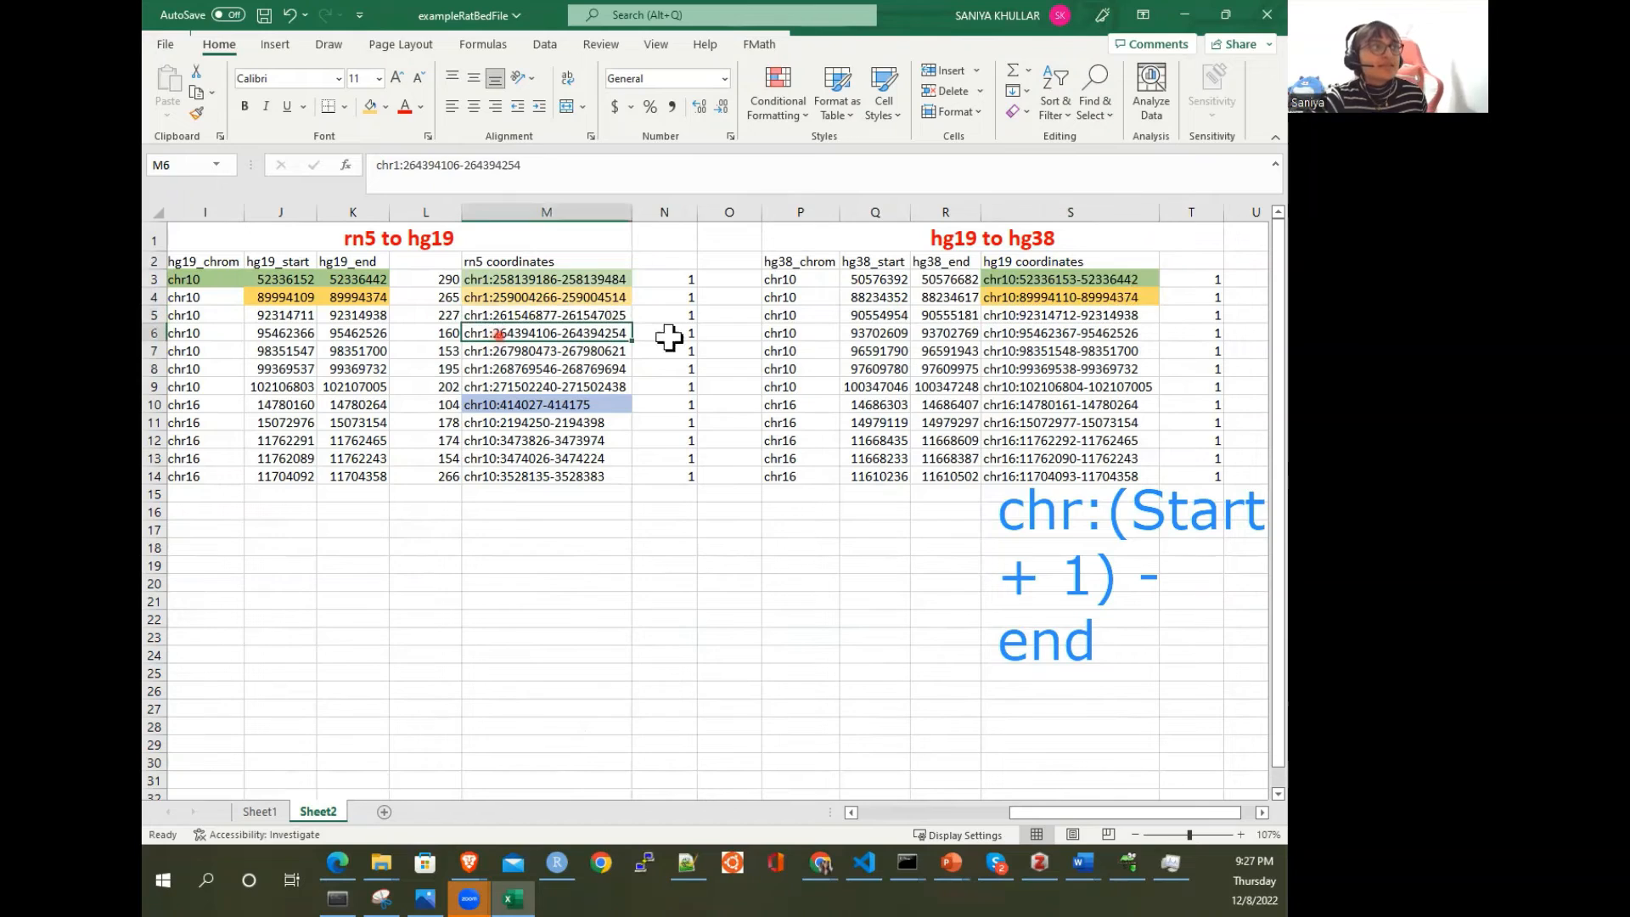
{"action": "left_click", "coordinate": [1012, 350]}
{"action": "left_click", "coordinate": [1019, 333]}
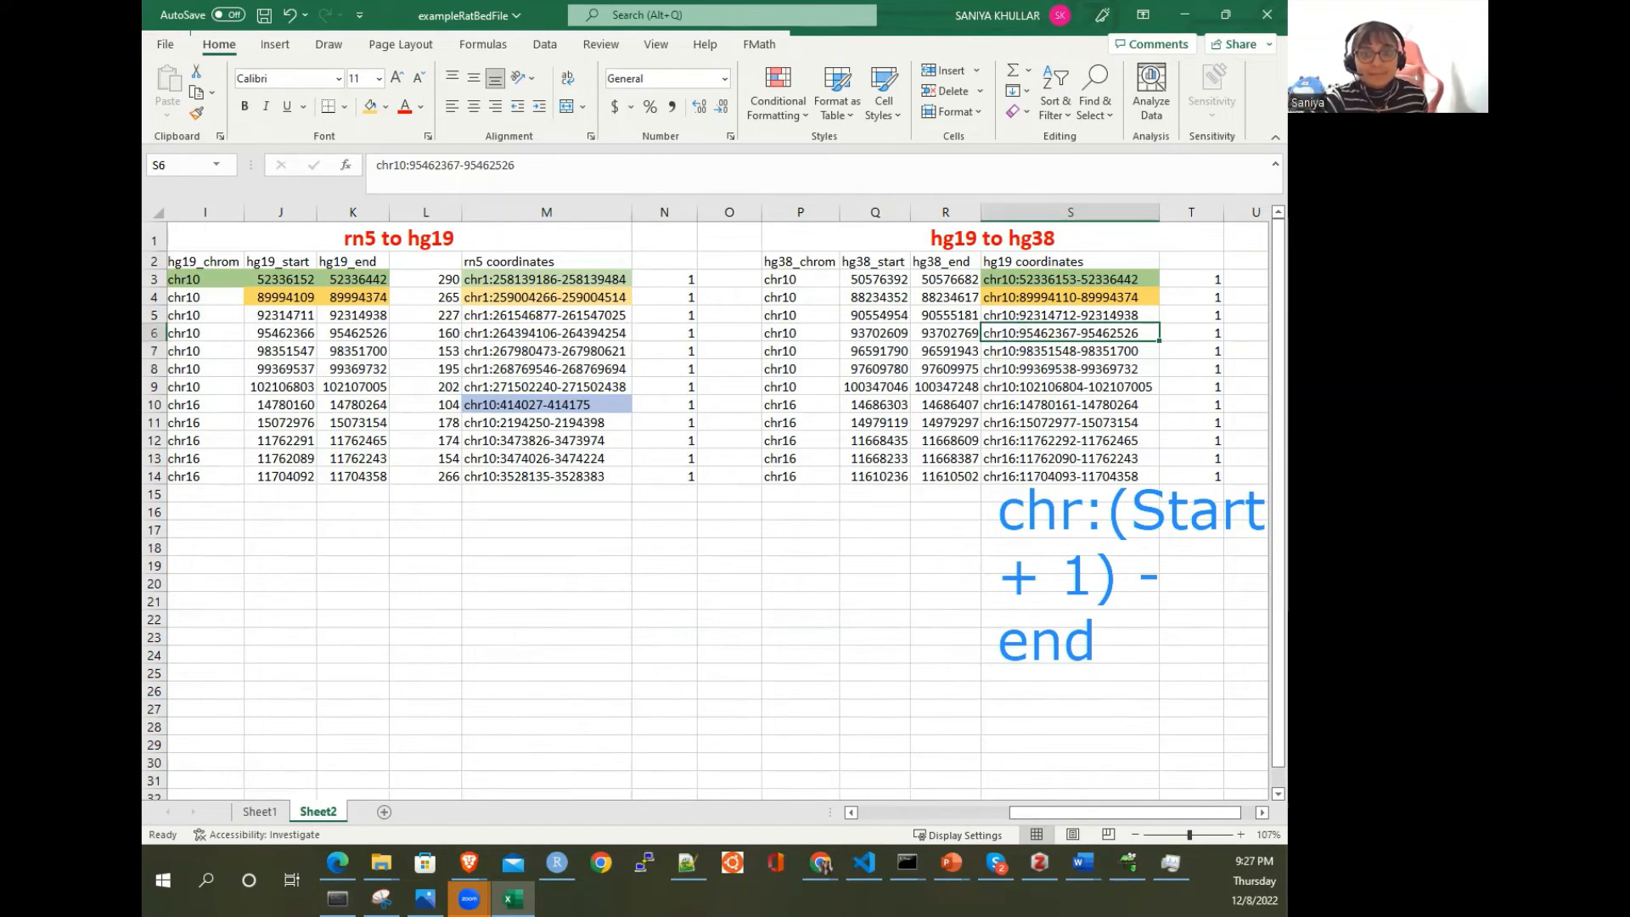
{"action": "left_click", "coordinate": [381, 863]}
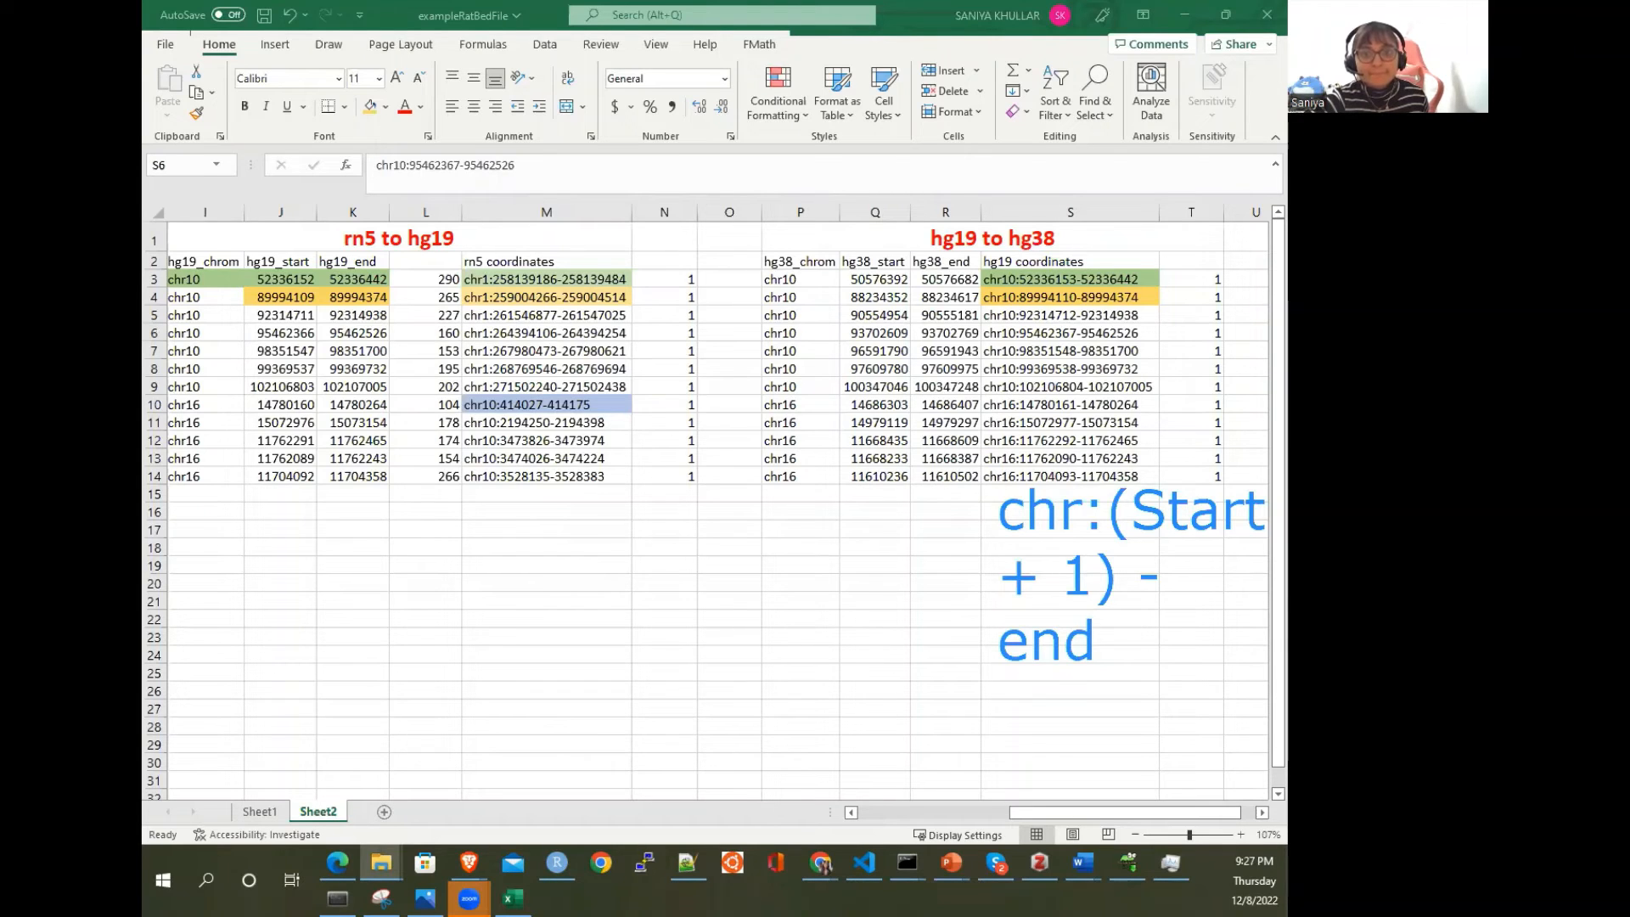
{"action": "left_click_drag", "start_coordinate": [629, 280], "coordinate": [983, 281]}
{"action": "mouse_move", "coordinate": [635, 370]}
{"action": "left_mouse_down"}
{"action": "mouse_move", "coordinate": [1006, 369]}
{"action": "mouse_move", "coordinate": [849, 371]}
{"action": "left_mouse_up"}
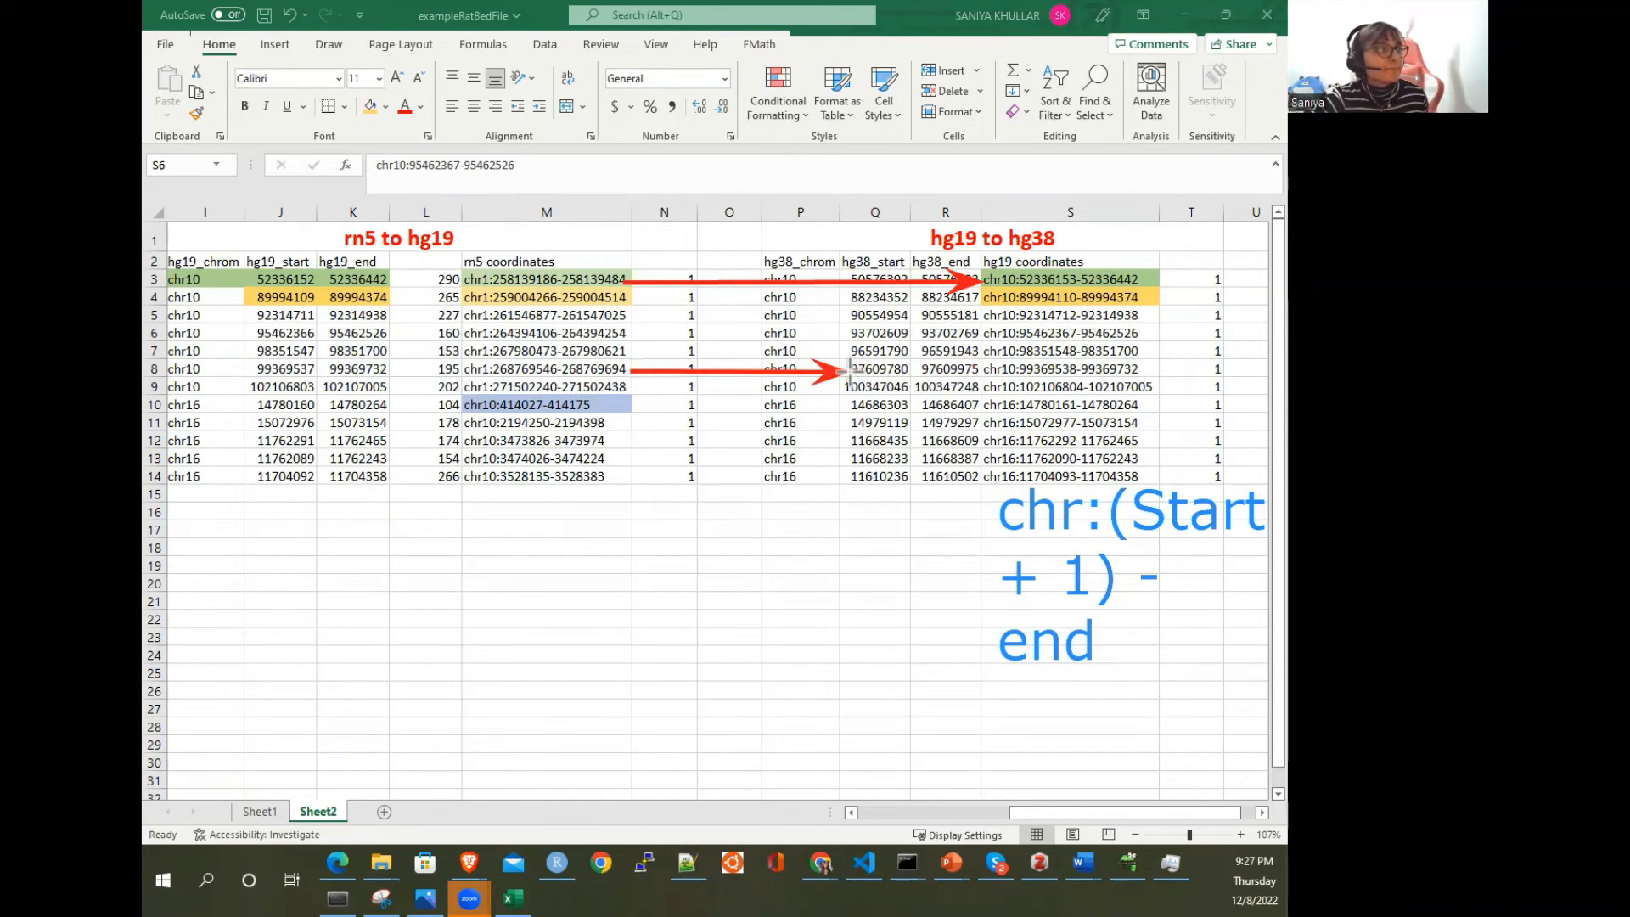
{"action": "key", "text": "ctrl+z"}
{"action": "key", "text": "ctrl+z"}
Step: Draw arrows linking the hg19 ends in K3:K6 to the matching hg19 coordinates in S3:S6, and clear all drawings
{"action": "left_click_drag", "start_coordinate": [384, 279], "coordinate": [994, 279]}
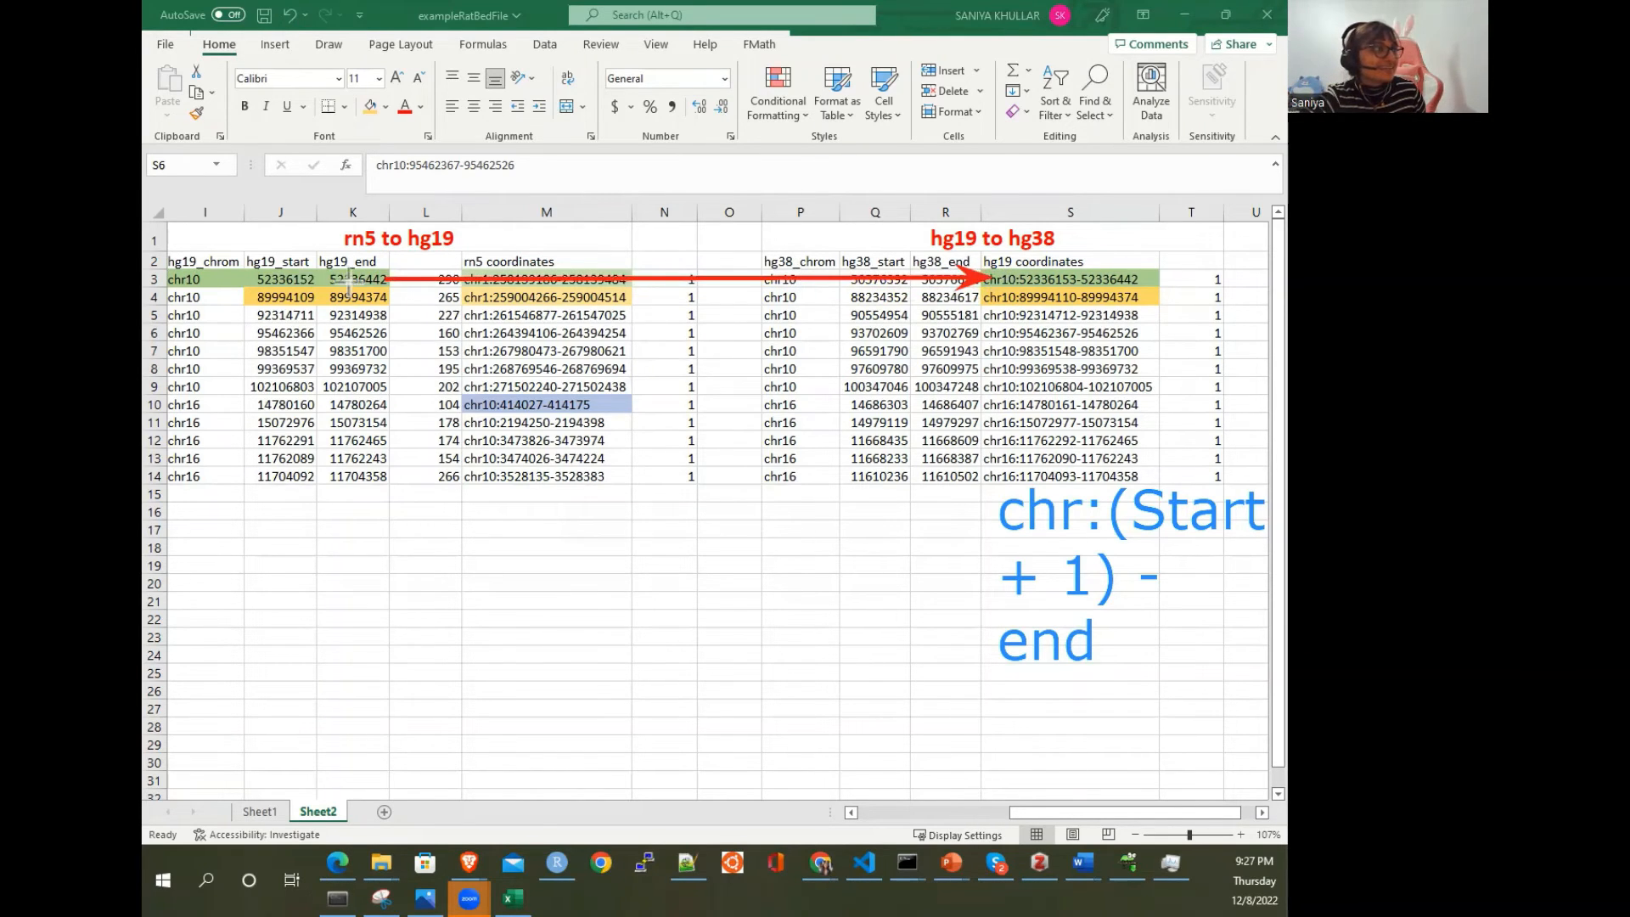
{"action": "left_click_drag", "start_coordinate": [386, 295], "coordinate": [976, 295]}
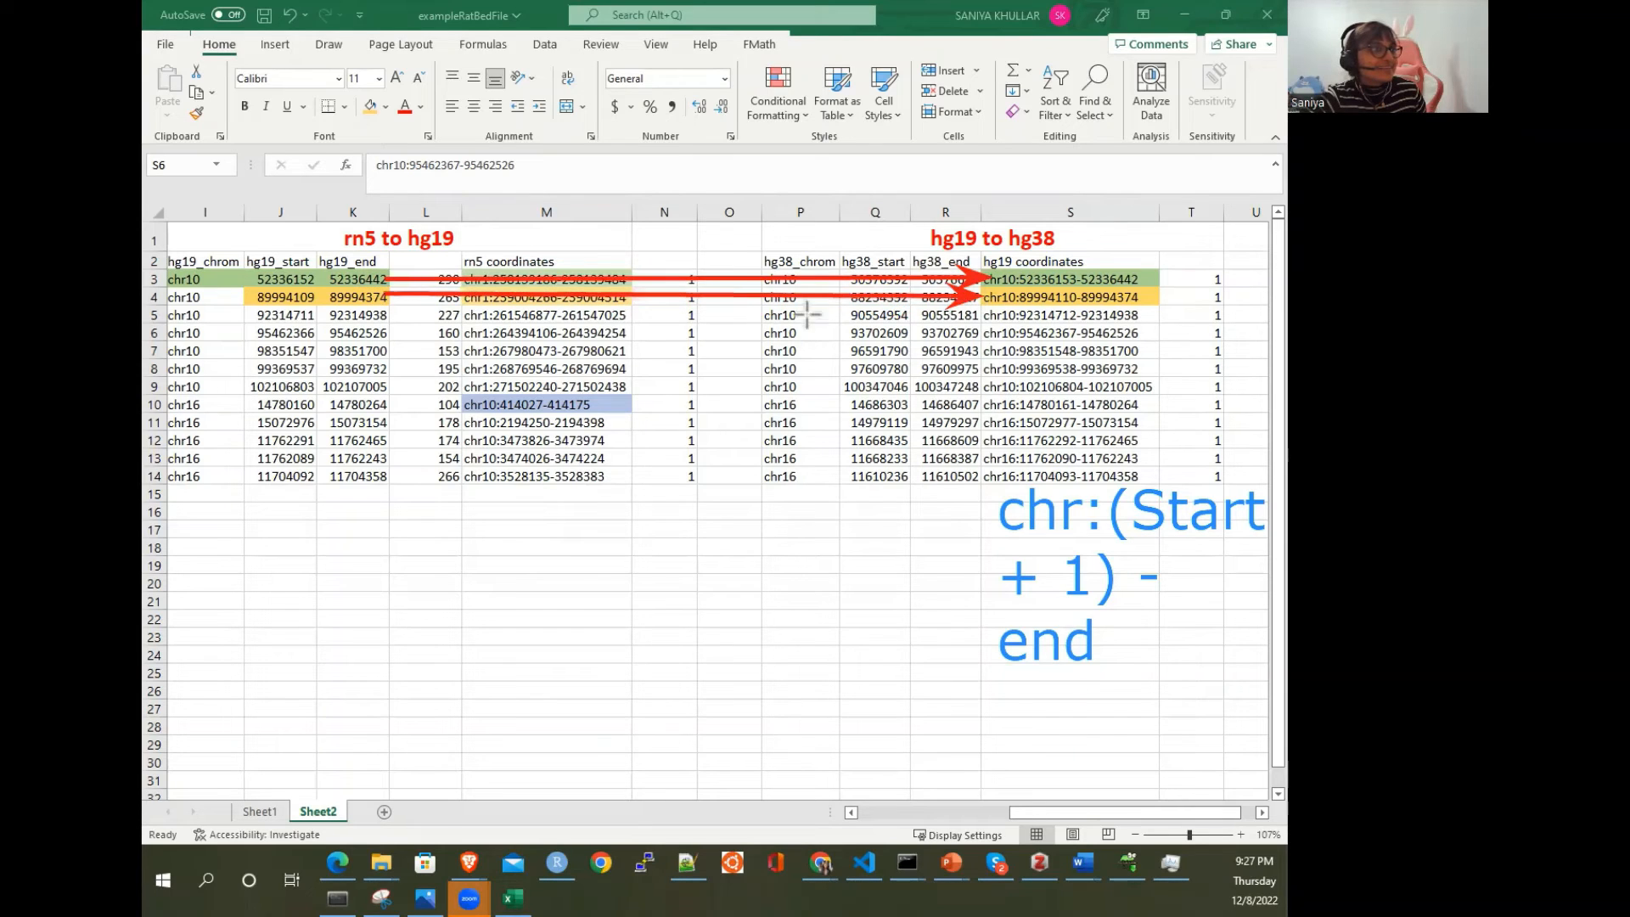
{"action": "left_click_drag", "start_coordinate": [385, 315], "coordinate": [989, 314]}
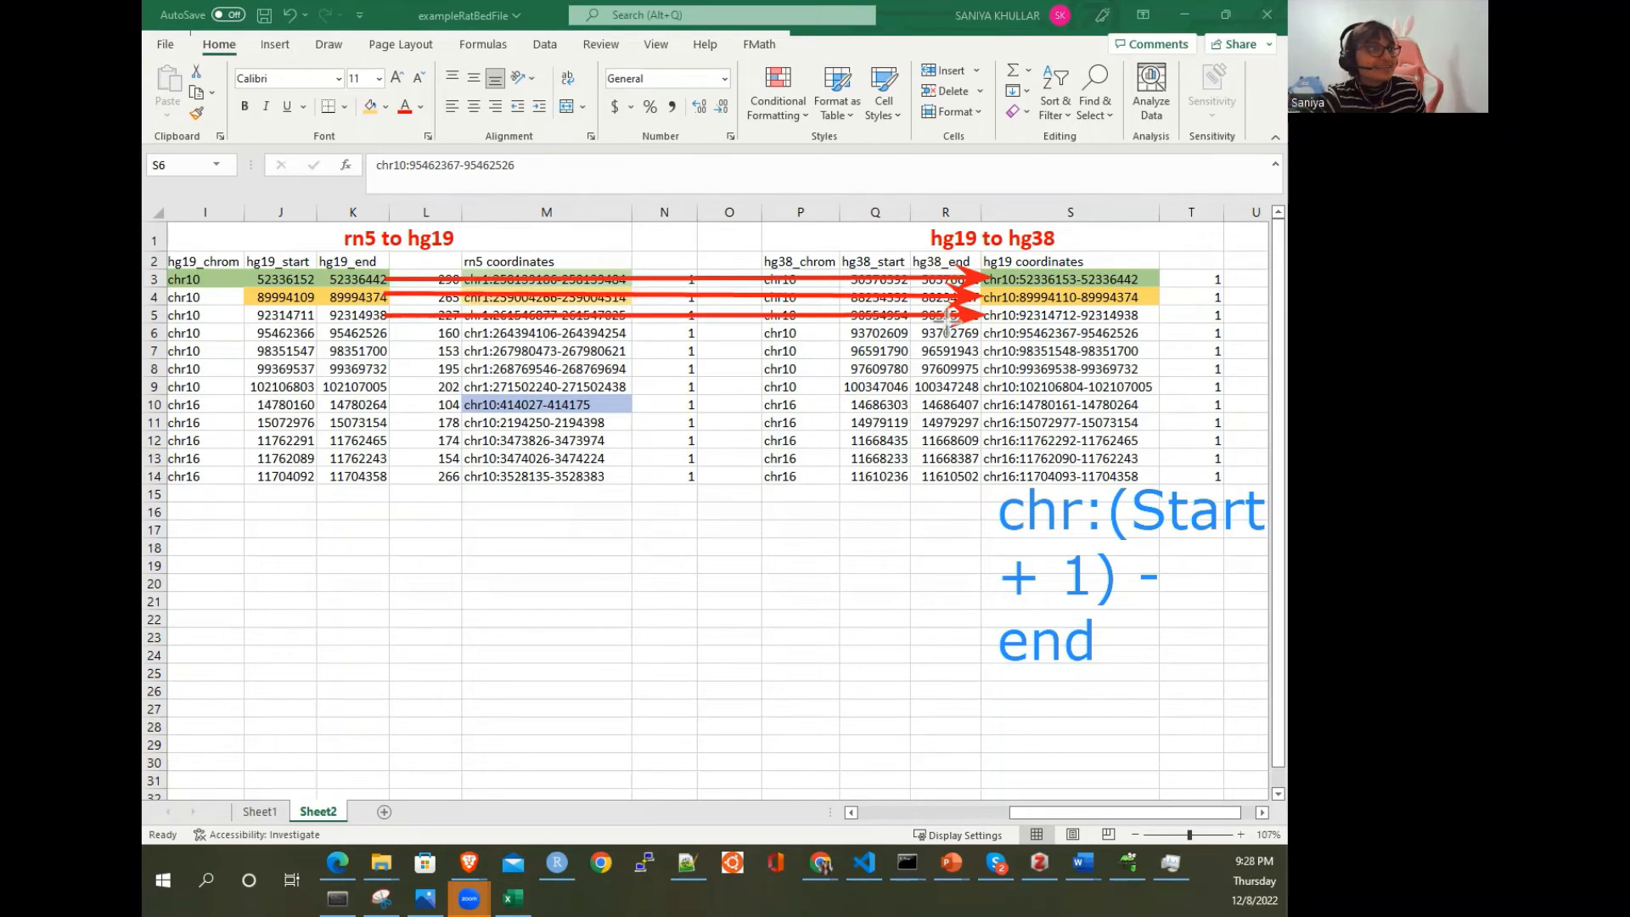
{"action": "left_click_drag", "start_coordinate": [384, 333], "coordinate": [989, 337]}
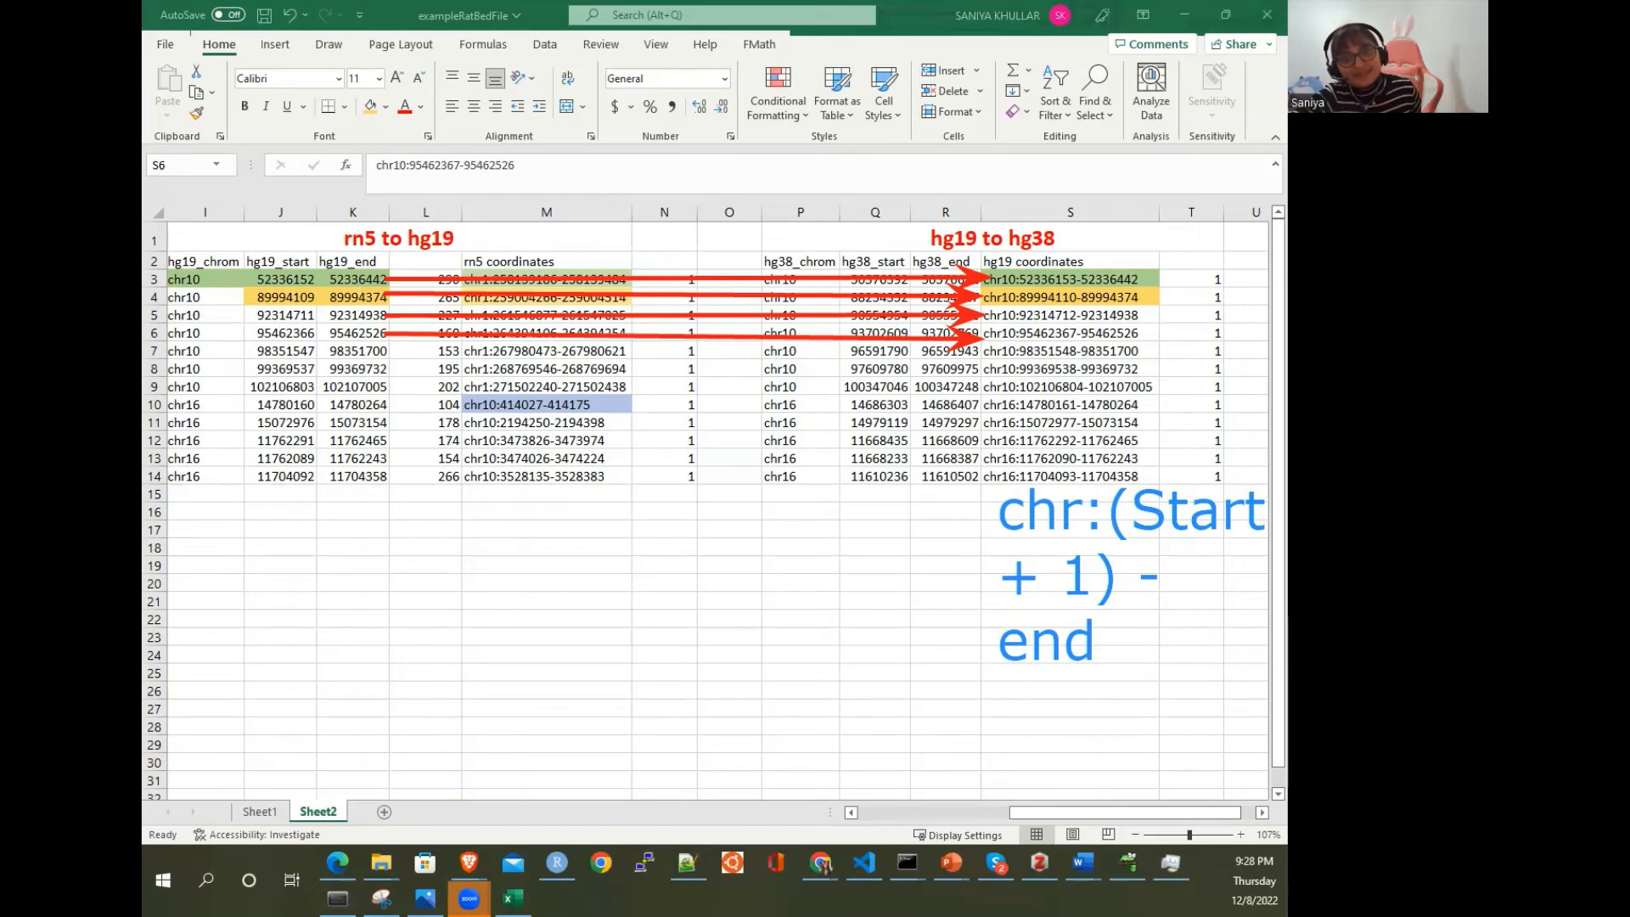
{"action": "left_click", "coordinate": [921, 112]}
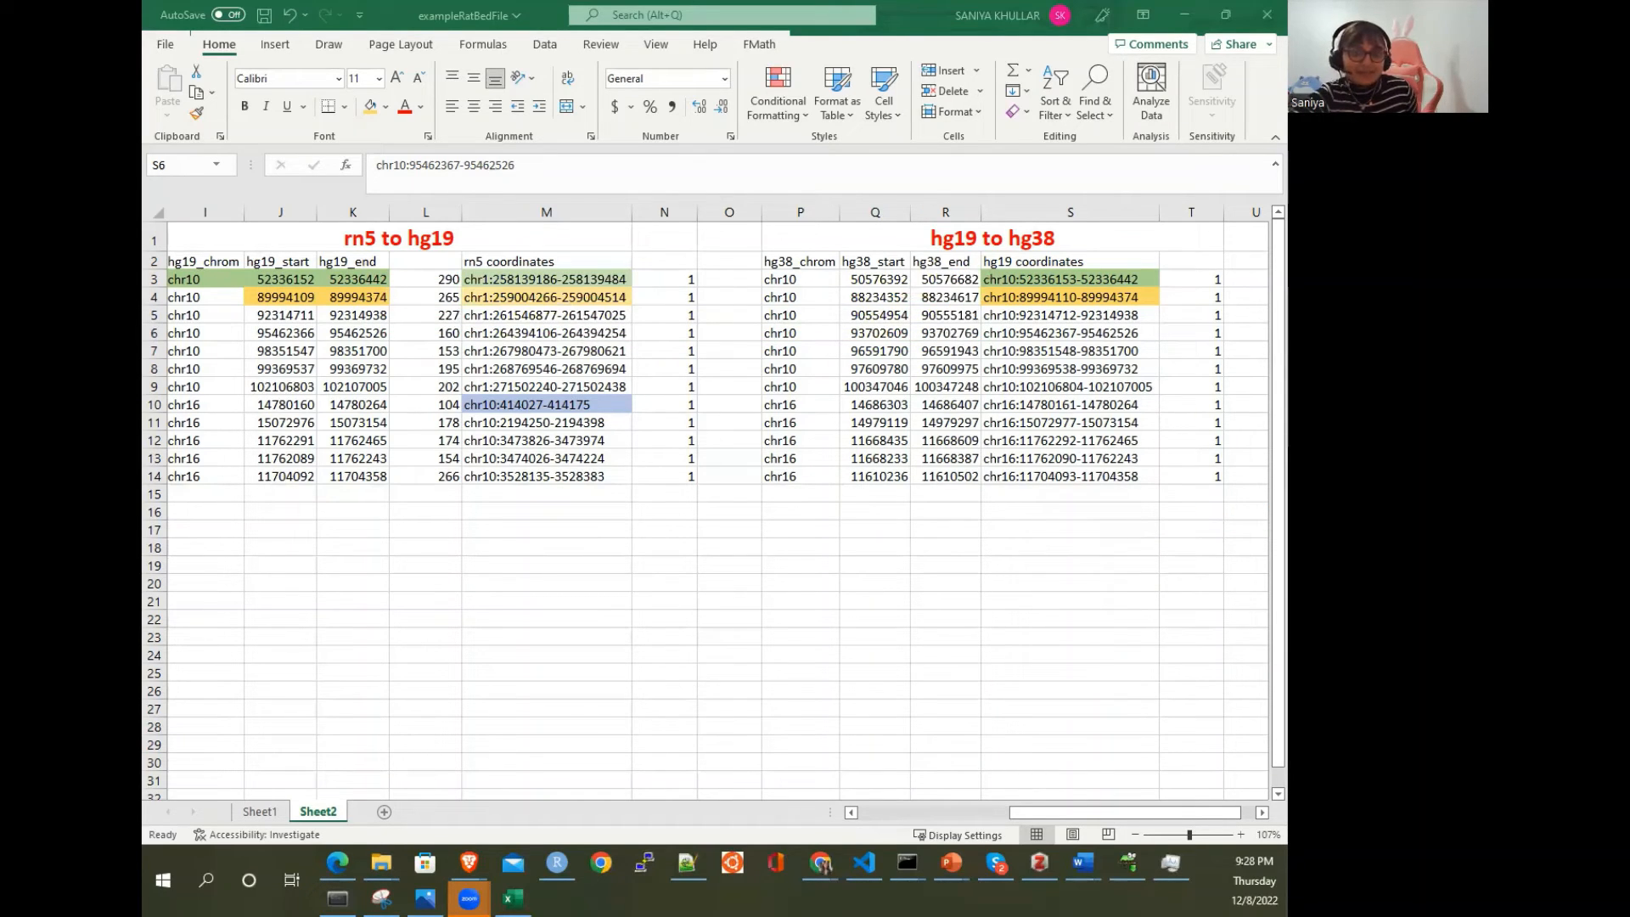
Step: Copy the green rn5 coordinate in D4 into A38 below the Original rn5 table
{"action": "scroll", "coordinate": [739, 466], "scroll_direction": "down", "scroll_amount": 3}
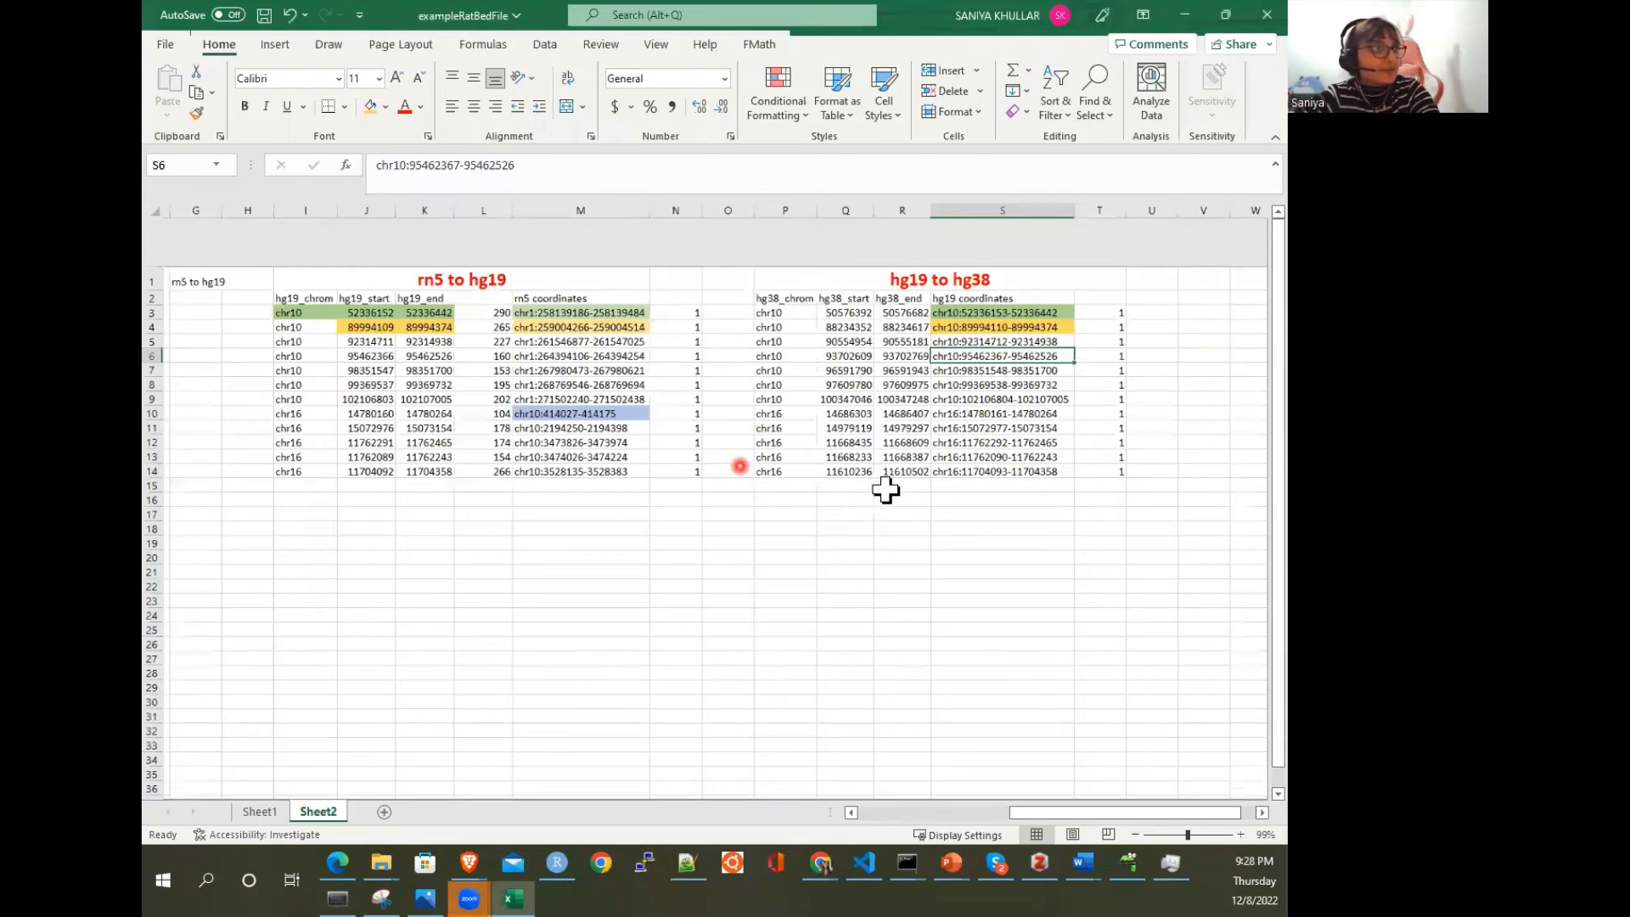
{"action": "left_click", "coordinate": [818, 390]}
{"action": "scroll", "coordinate": [641, 450], "scroll_direction": "up", "scroll_amount": 3}
{"action": "scroll", "coordinate": [641, 450], "scroll_direction": "left", "scroll_amount": 5}
{"action": "scroll", "coordinate": [640, 373], "scroll_direction": "down", "scroll_amount": 3}
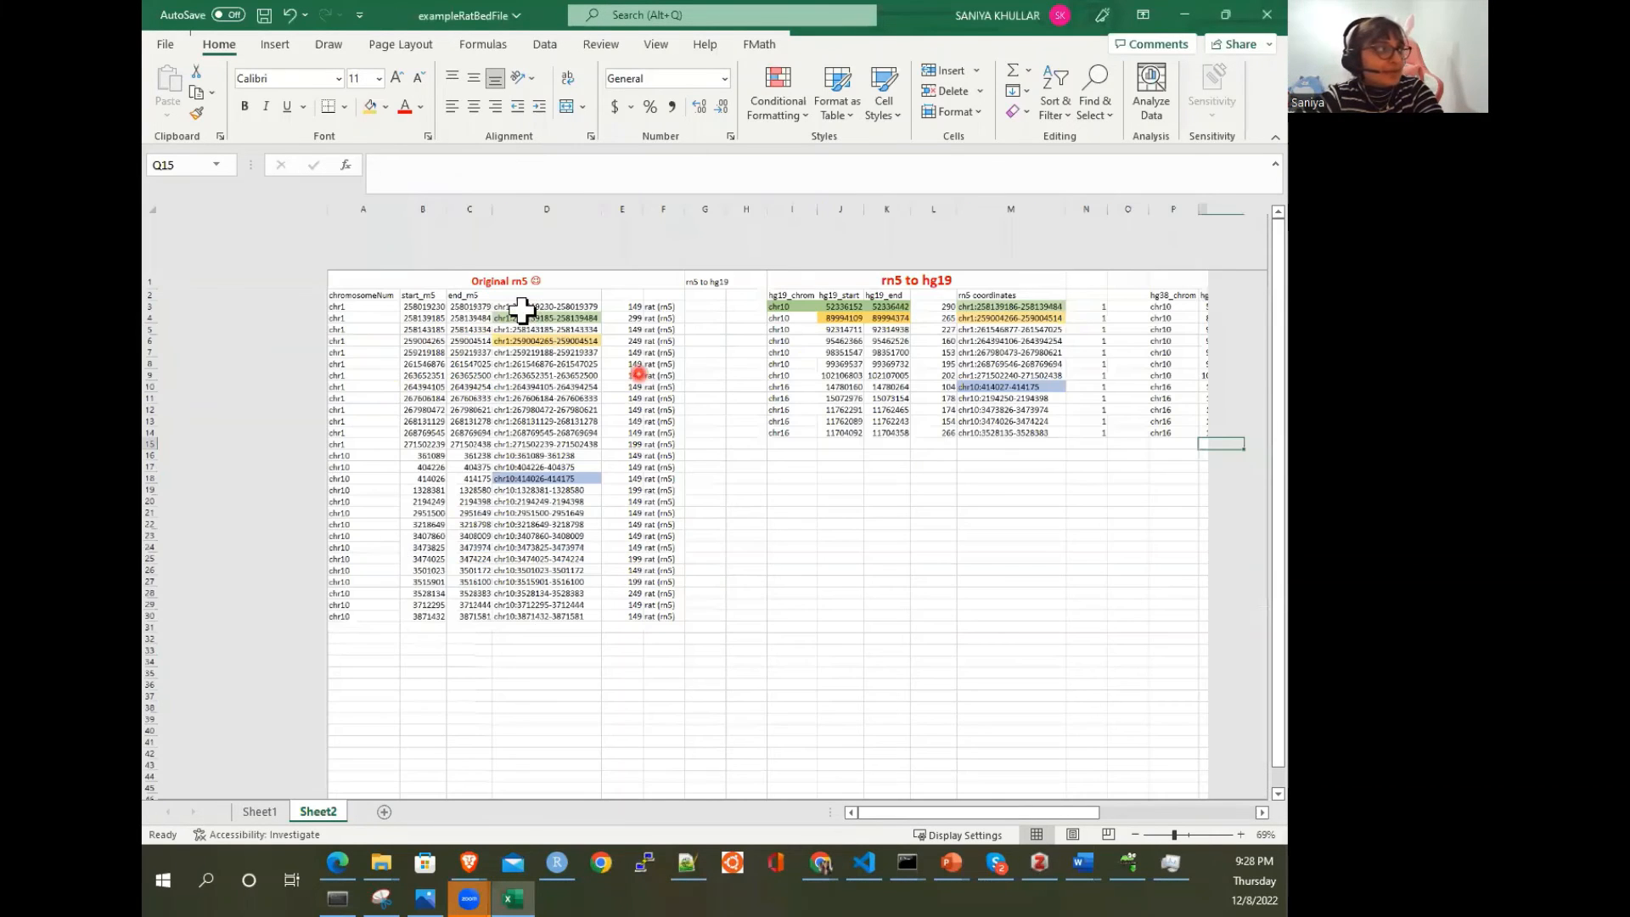
{"action": "left_click", "coordinate": [389, 263]}
{"action": "key", "text": "ctrl+c"}
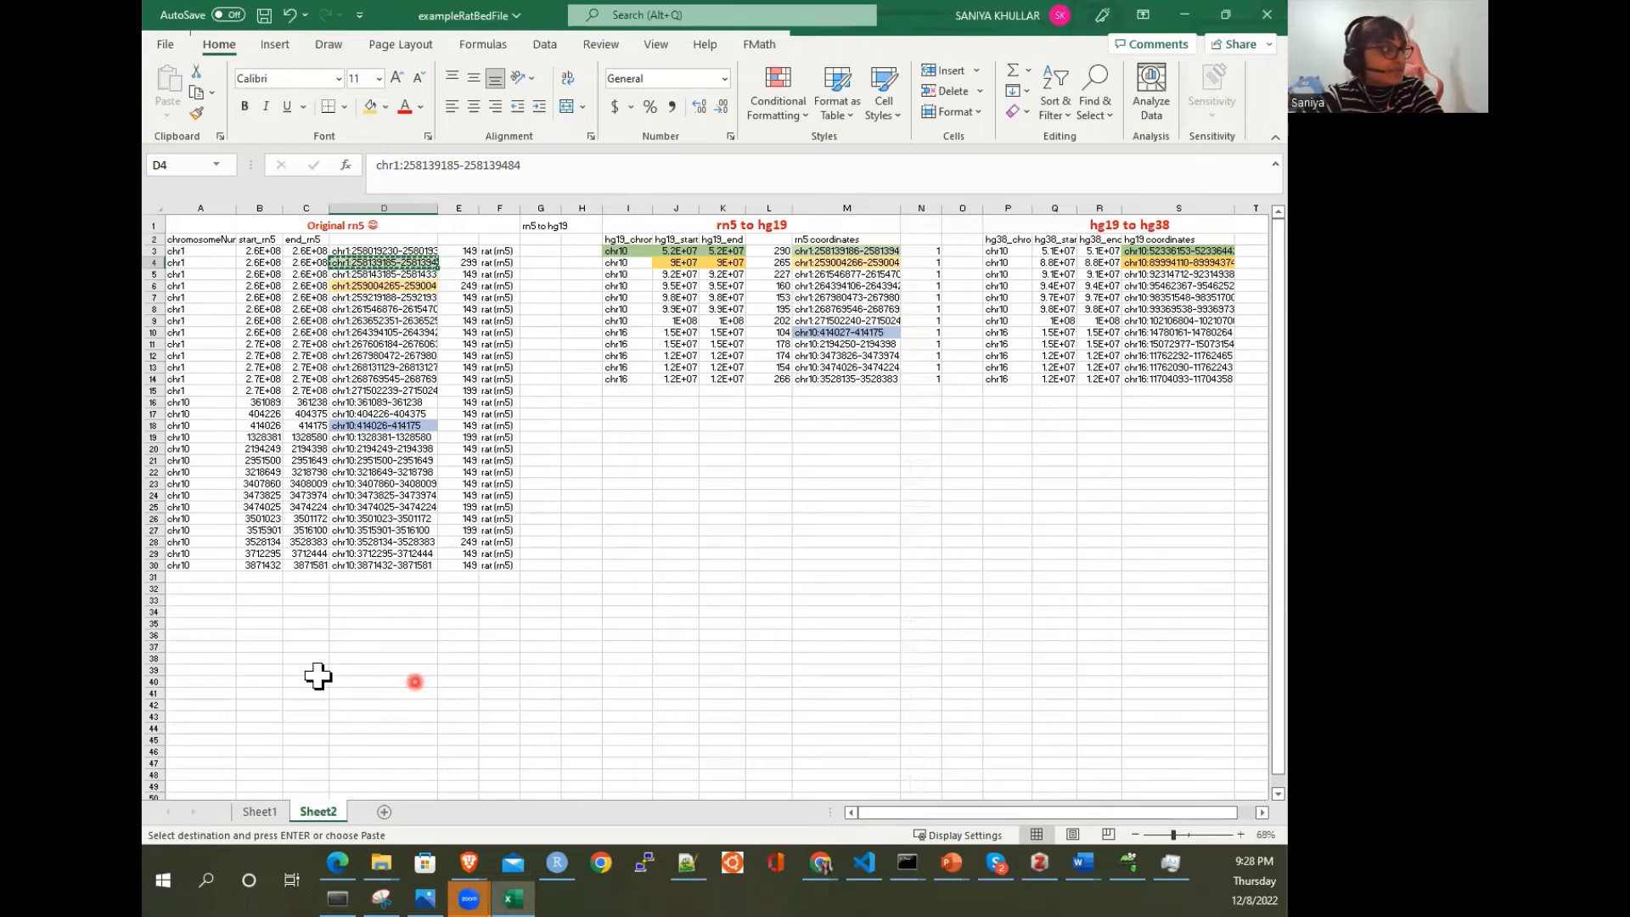
{"action": "left_click", "coordinate": [218, 658]}
{"action": "key", "text": "ctrl+v"}
Step: Enter the headers rn5, hg19 and hg38 in A37:C37 and fit column A to its contents
{"action": "left_click", "coordinate": [225, 647]}
{"action": "type", "text": "rn5"}
{"action": "key", "text": "Tab"}
{"action": "type", "text": "hg19"}
{"action": "key", "text": "Tab"}
{"action": "type", "text": "hg38"}
{"action": "key", "text": "Return"}
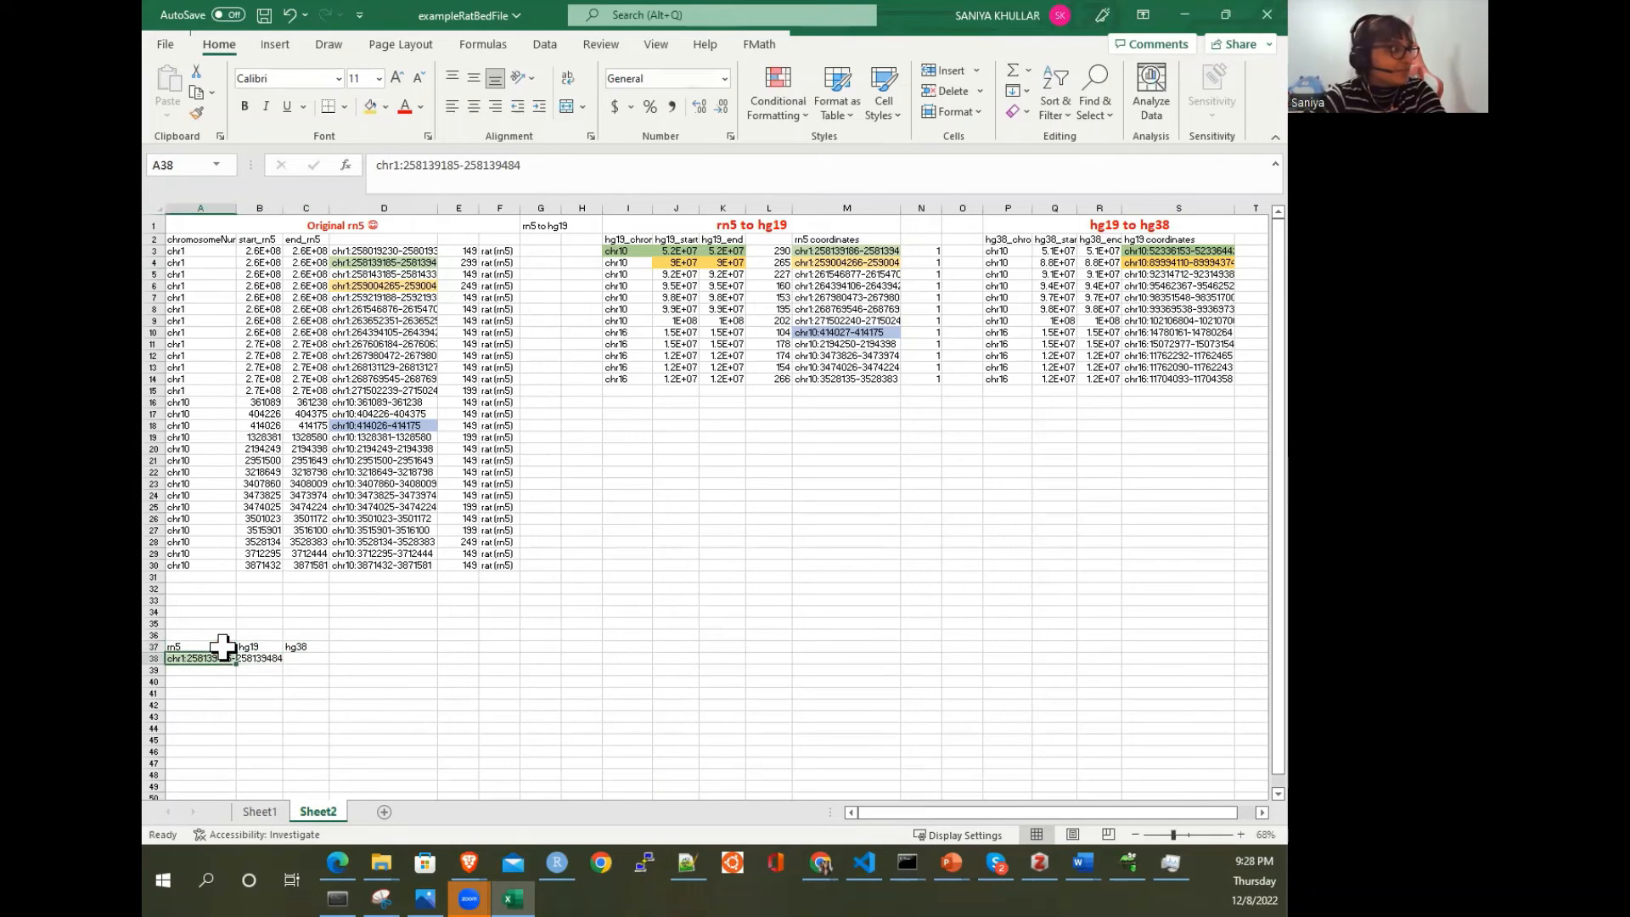
{"action": "double_click", "coordinate": [239, 208]}
Step: Copy the gold rn5 coordinate in D6 into A39 and the blue one in D18 into A40
{"action": "left_click", "coordinate": [428, 286]}
{"action": "key", "text": "ctrl+c"}
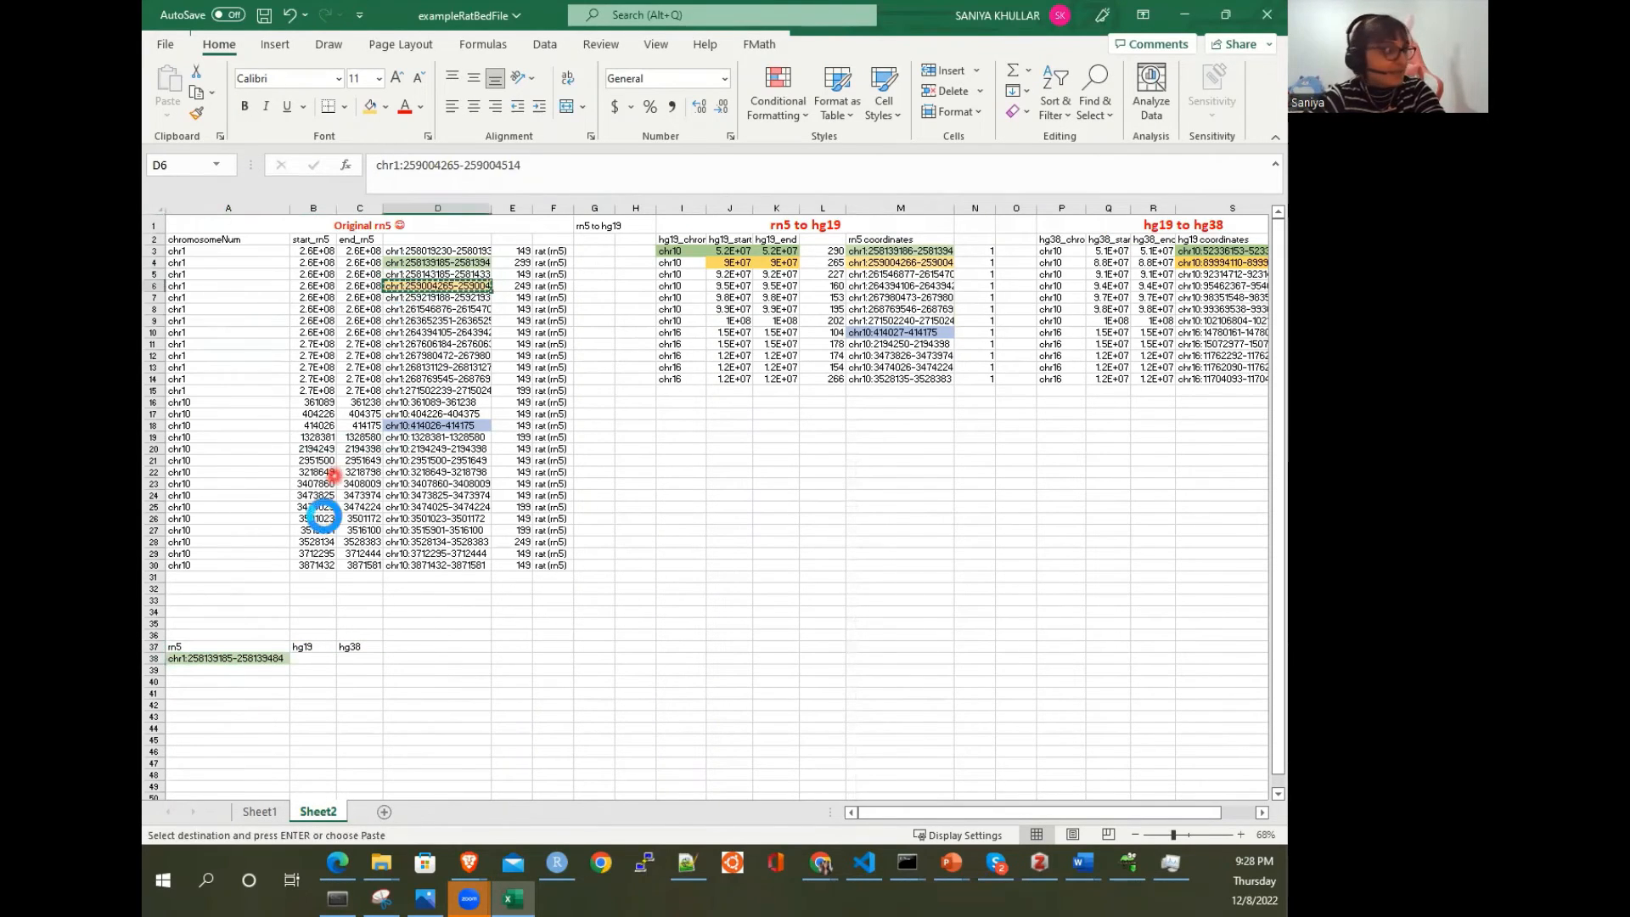
{"action": "left_click", "coordinate": [262, 670]}
{"action": "key", "text": "ctrl+v"}
{"action": "left_click", "coordinate": [416, 414]}
{"action": "left_click", "coordinate": [418, 425]}
{"action": "key", "text": "ctrl+c"}
{"action": "left_click", "coordinate": [259, 692]}
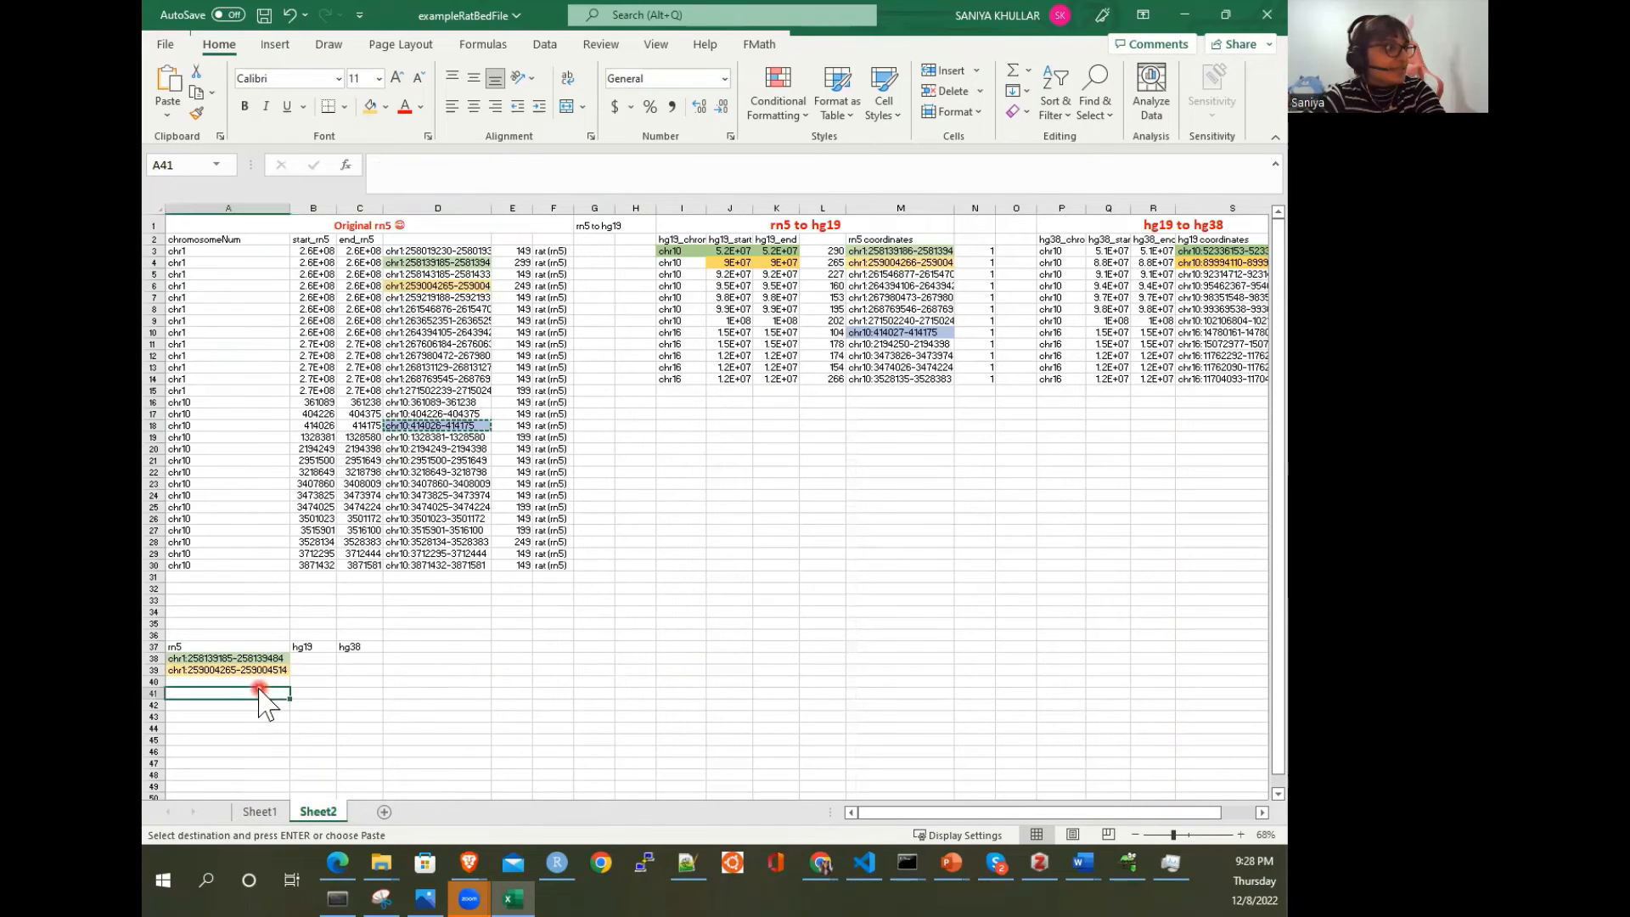
{"action": "left_click", "coordinate": [268, 680]}
{"action": "key", "text": "ctrl+v"}
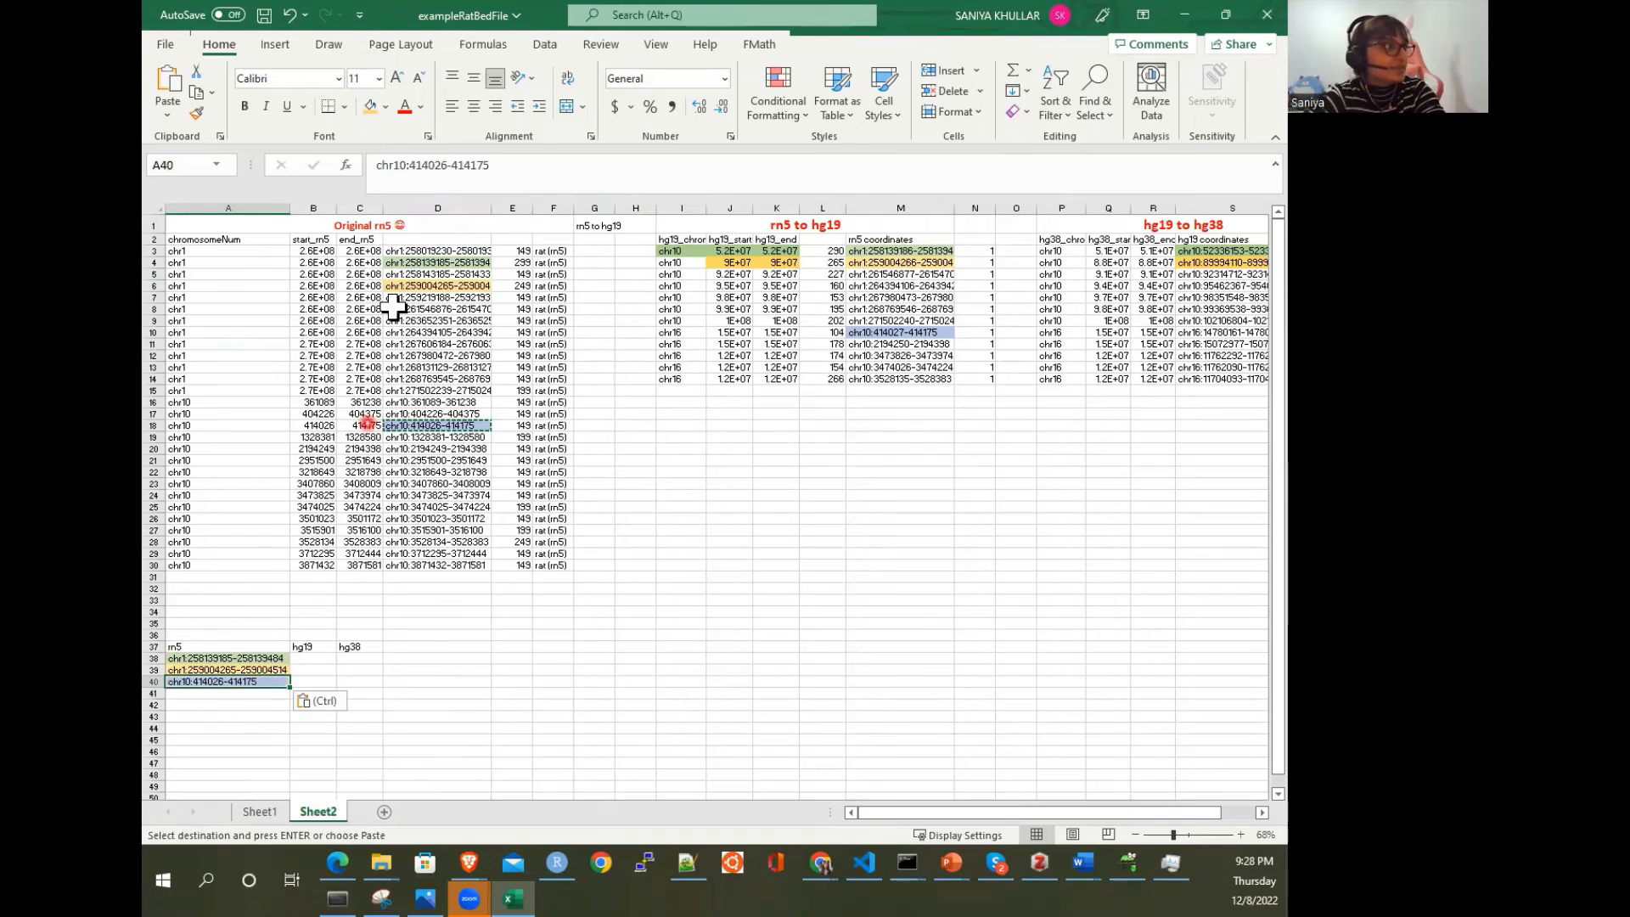
Step: Widen column B and place the matching hg19 coordinates for the three rn5 regions in B38:B40
{"action": "left_click_drag", "start_coordinate": [336, 208], "coordinate": [344, 209]}
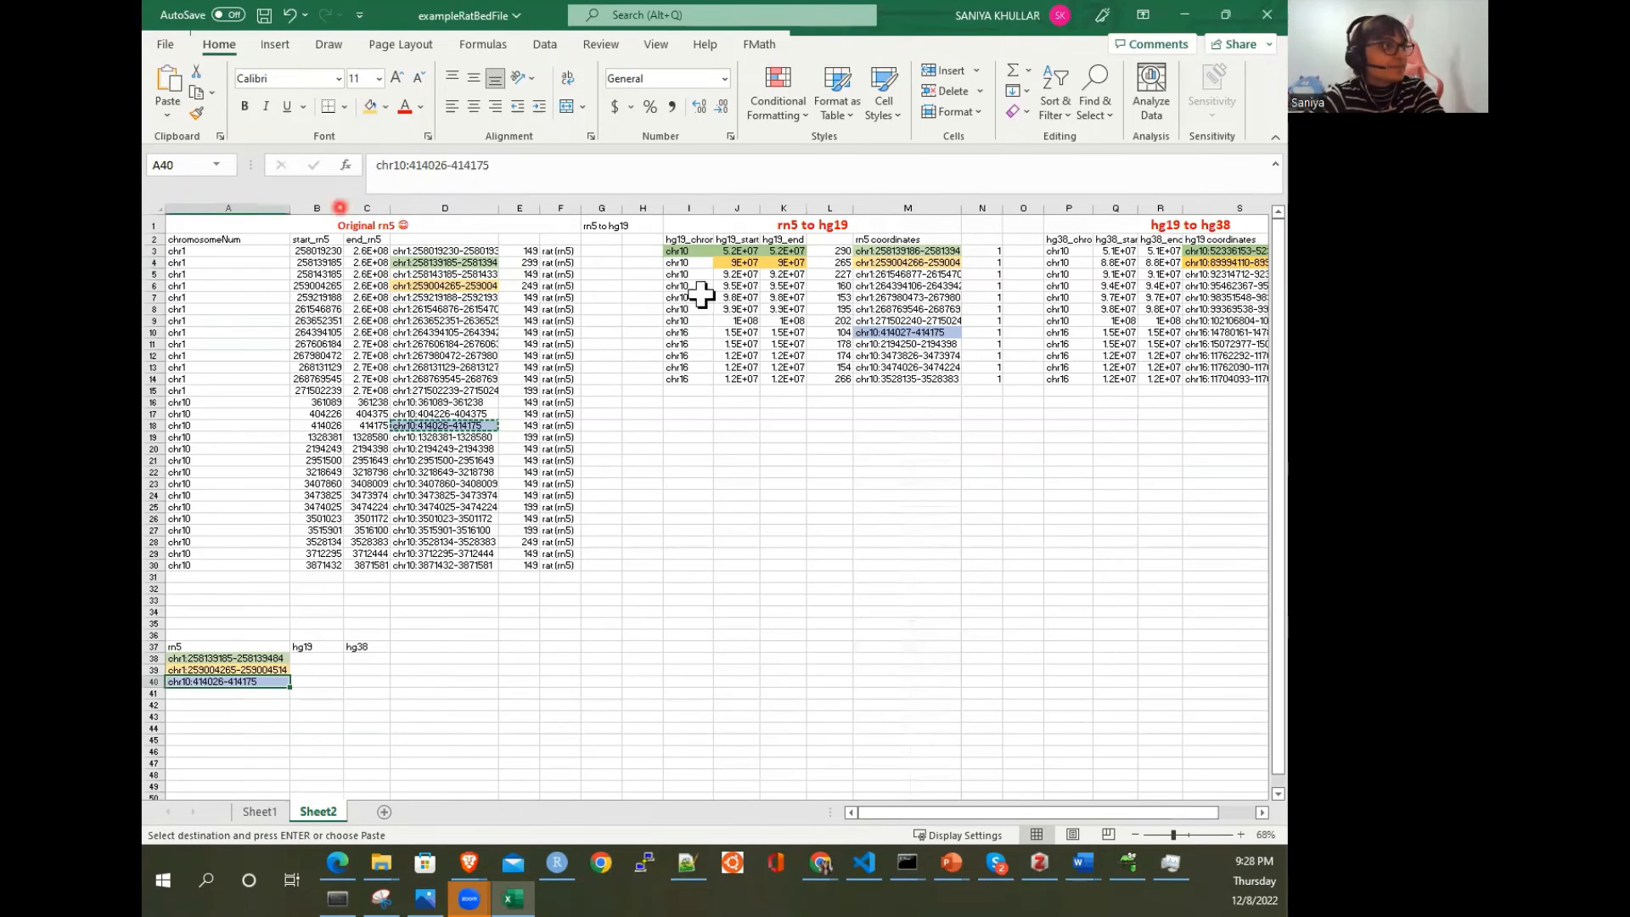
{"action": "left_click", "coordinate": [867, 251]}
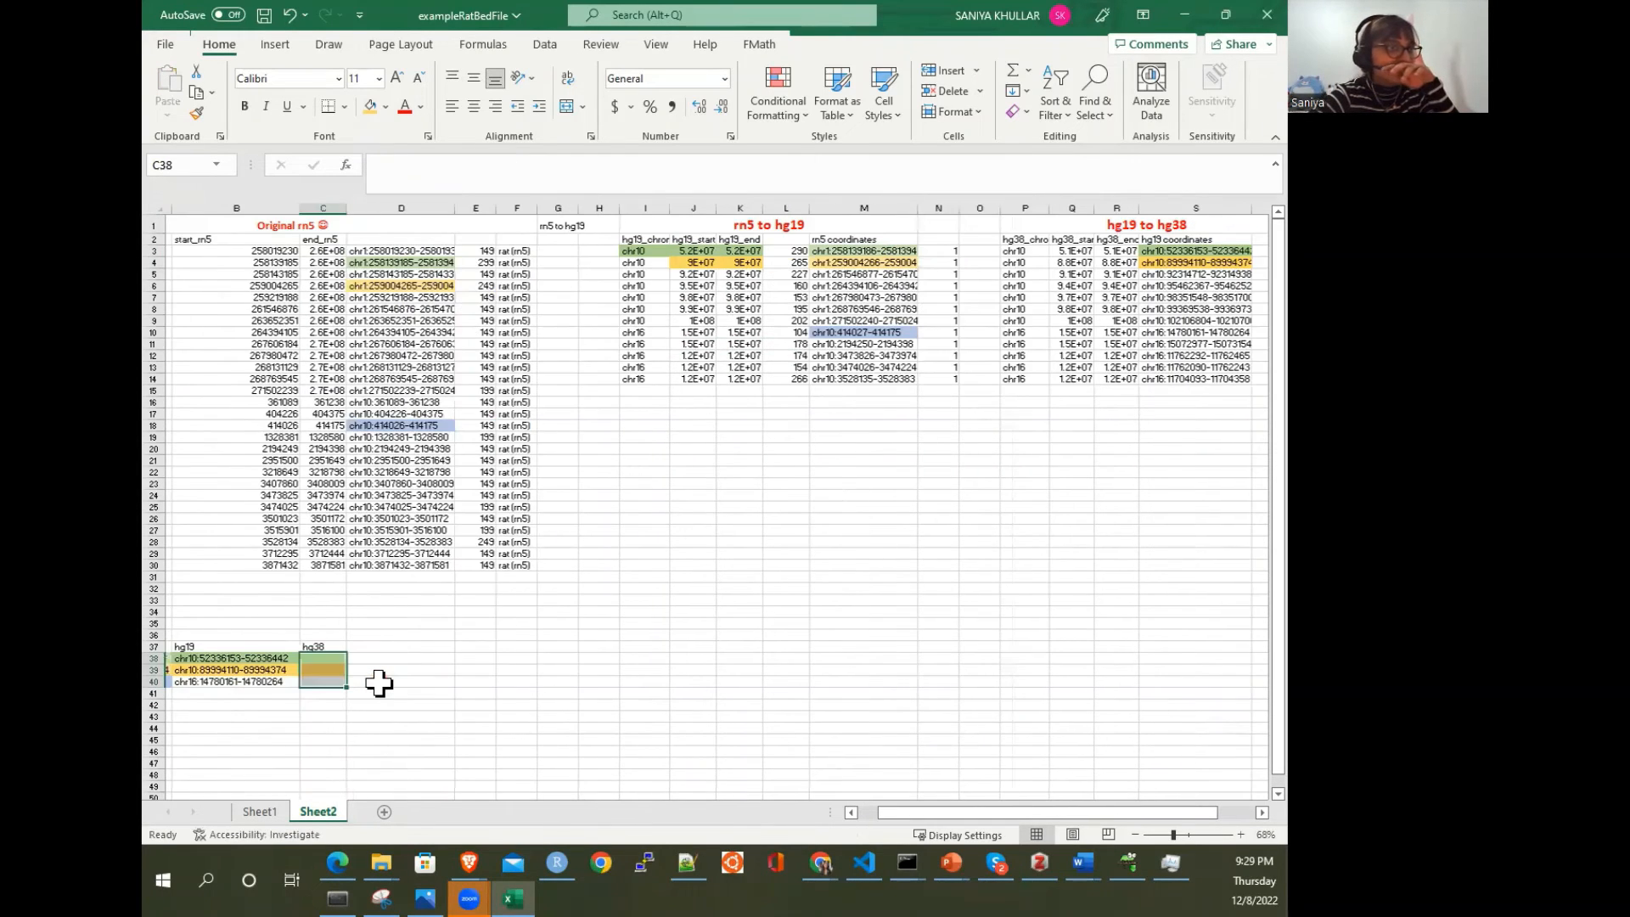
Step: Start a CONCATENATE formula in U3 with the hg38 chromosome in P3 and a ":" separator
{"action": "scroll", "coordinate": [379, 683], "scroll_direction": "right", "scroll_amount": 3}
{"action": "left_click", "coordinate": [1057, 251]}
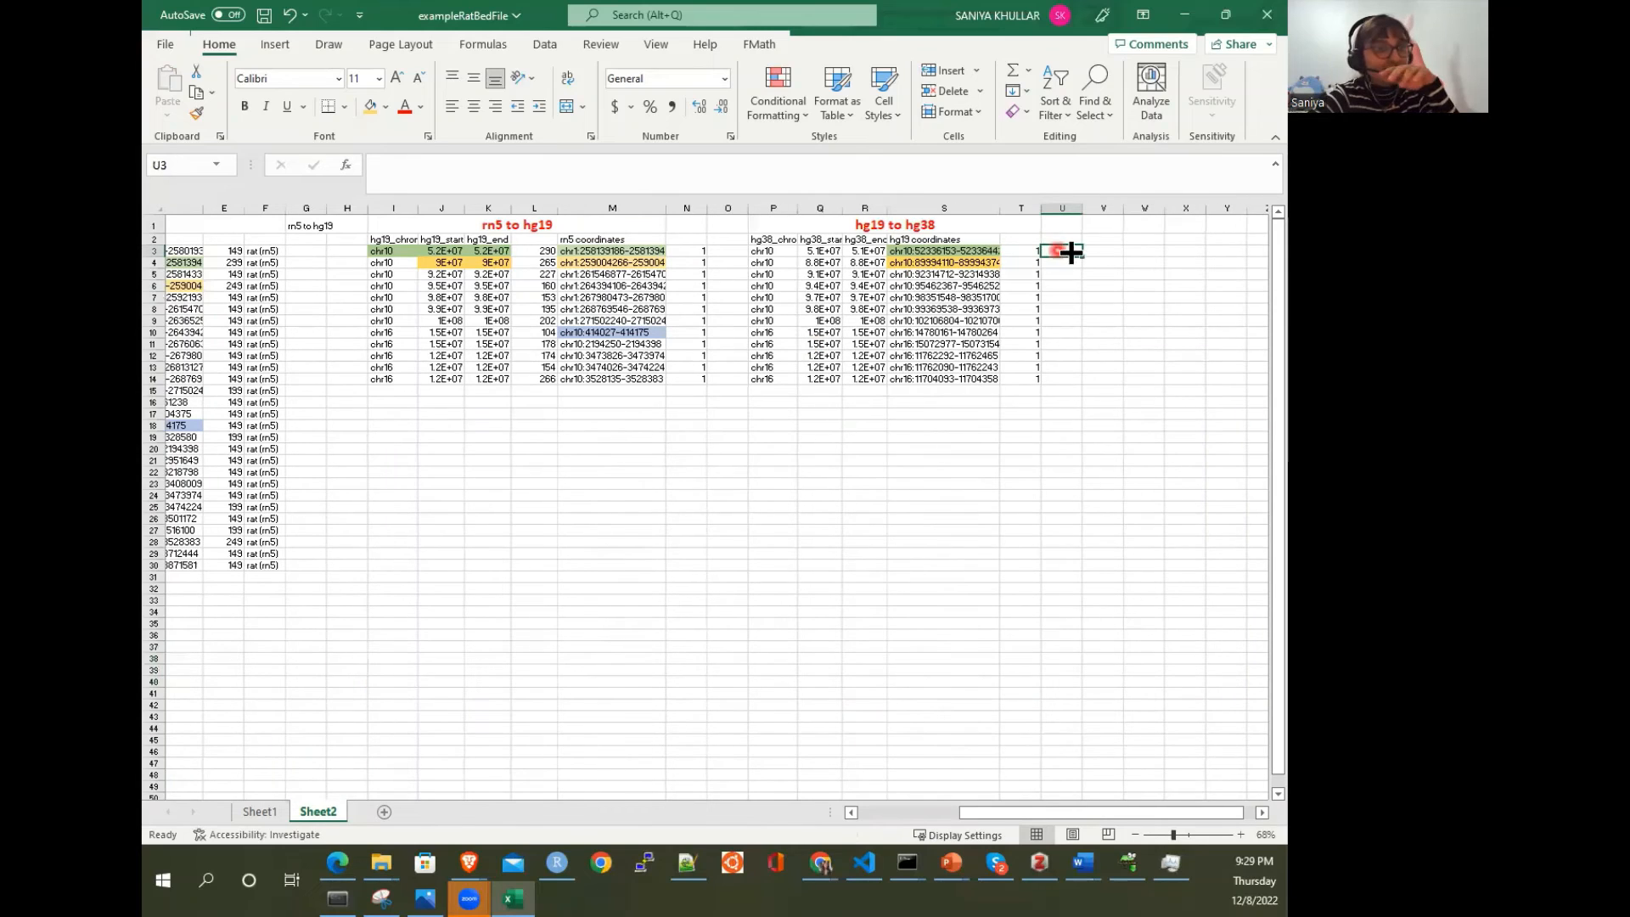
{"action": "type", "text": "=c"}
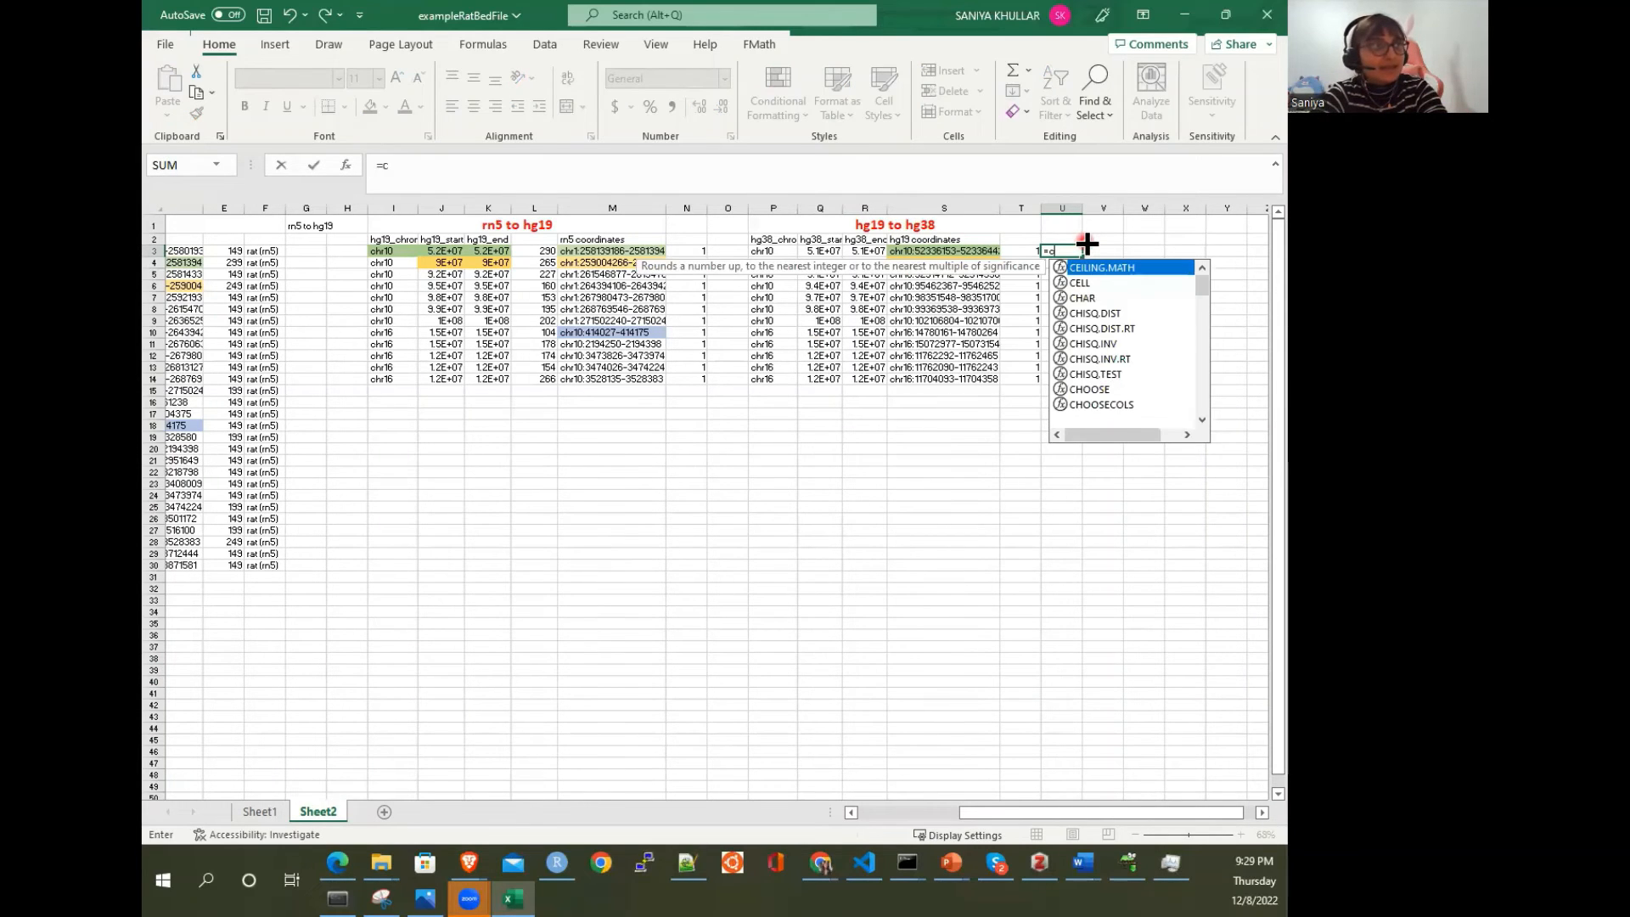
{"action": "type", "text": "onca"}
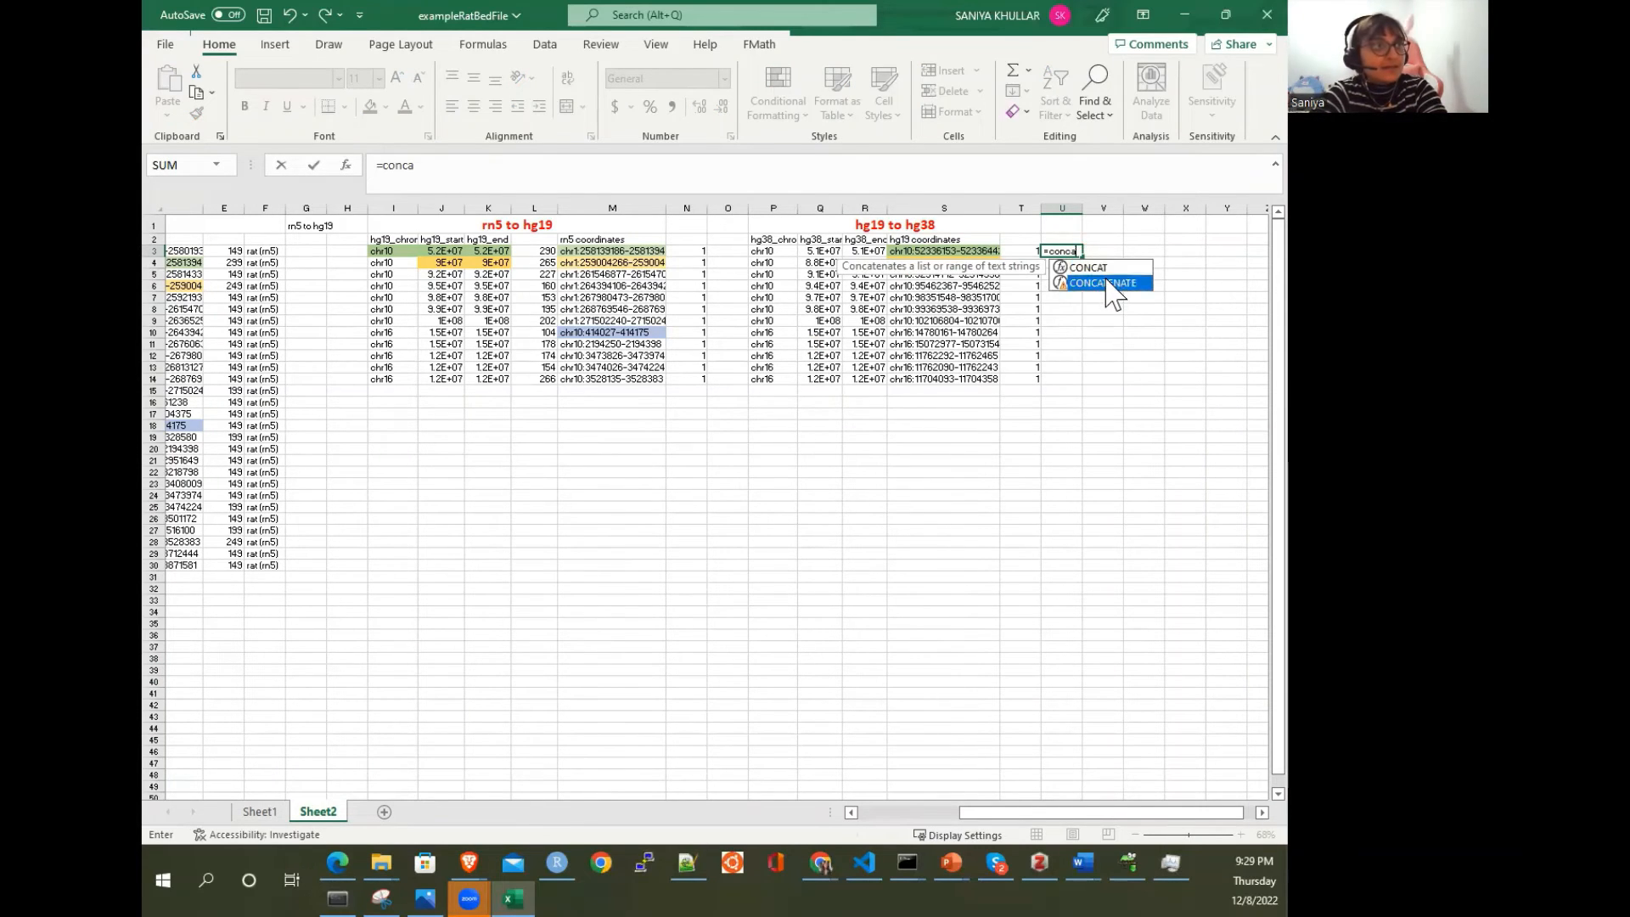
{"action": "double_click", "coordinate": [1107, 283]}
{"action": "type", "text": ",:\""}
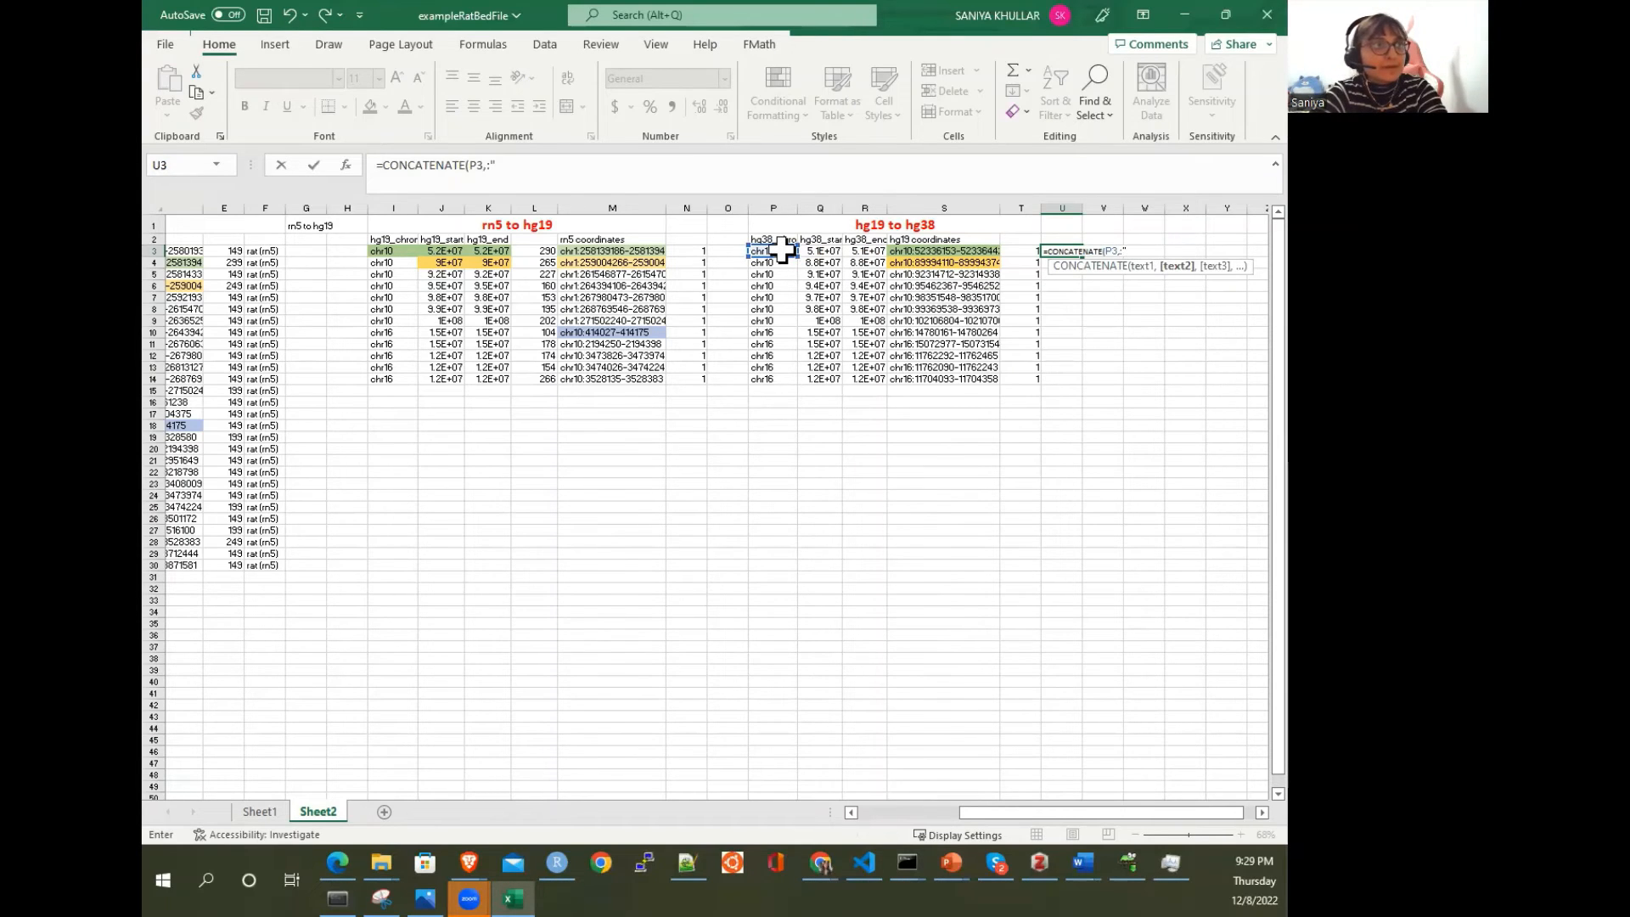
{"action": "scroll", "coordinate": [784, 253], "scroll_direction": "left", "scroll_amount": 1}
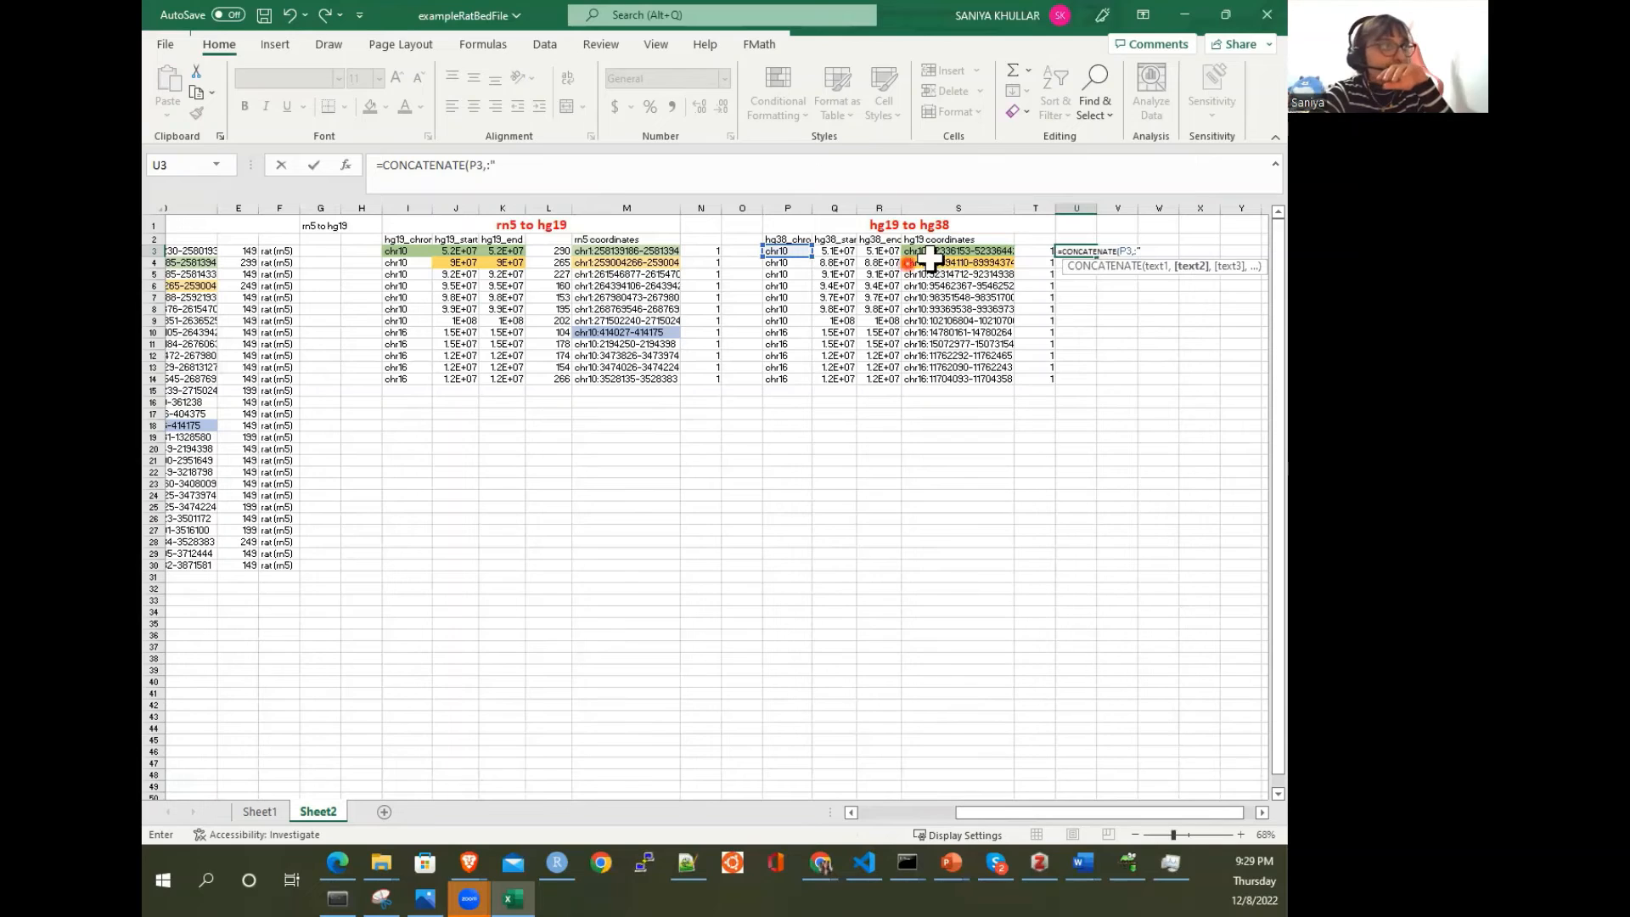
{"action": "left_click", "coordinate": [509, 166]}
{"action": "type", "text": "="}
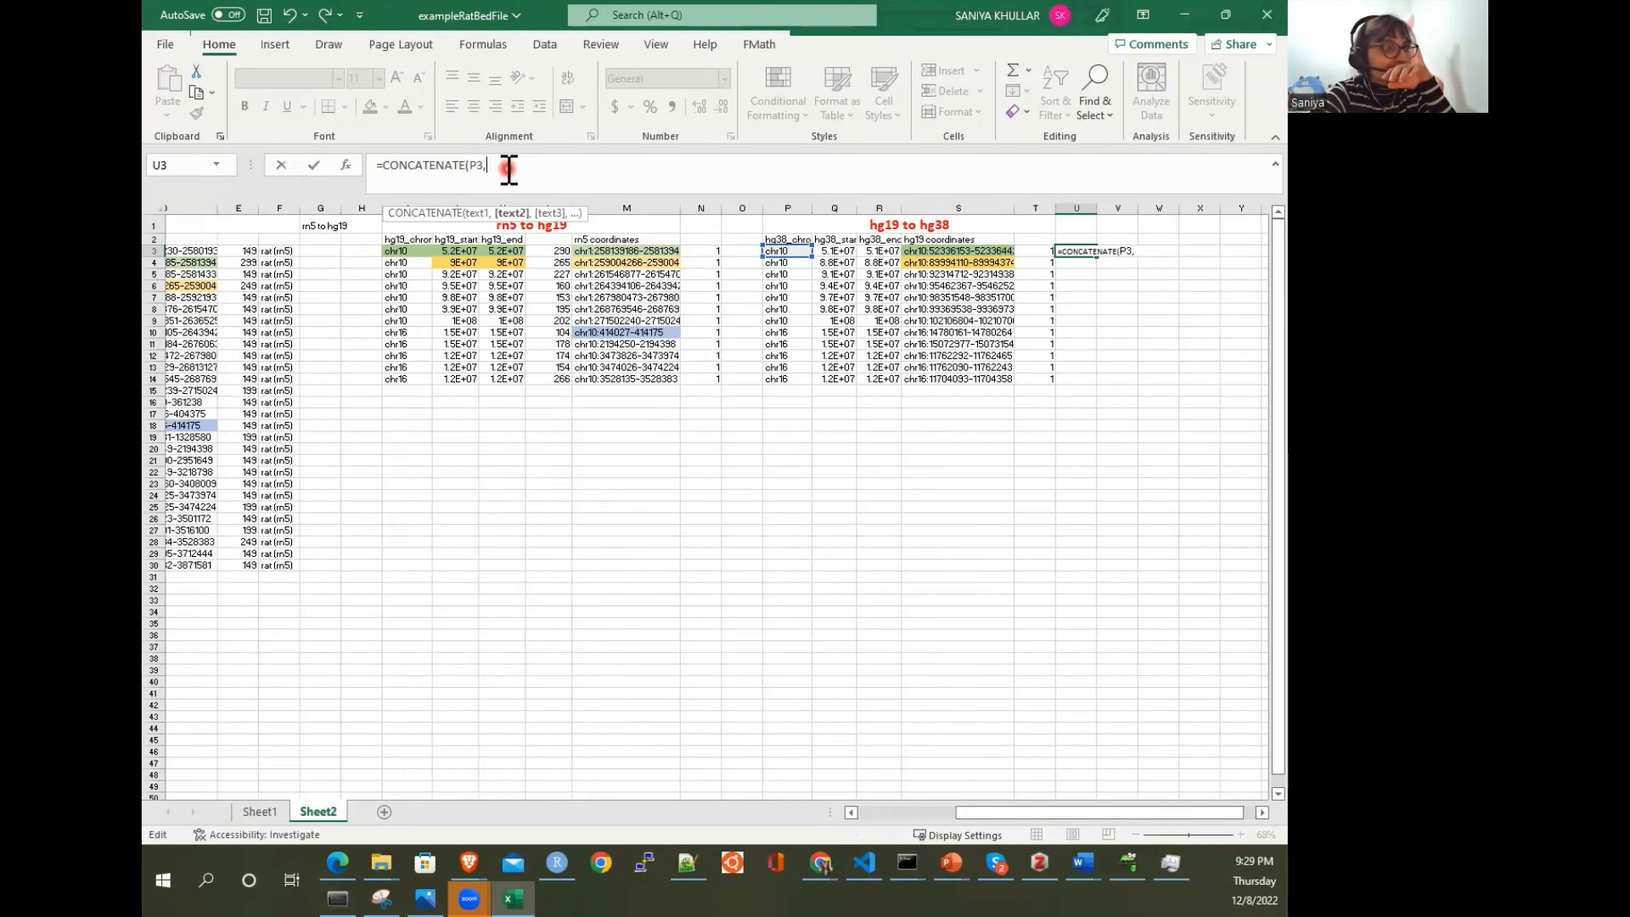
{"action": "type", "text": ","}
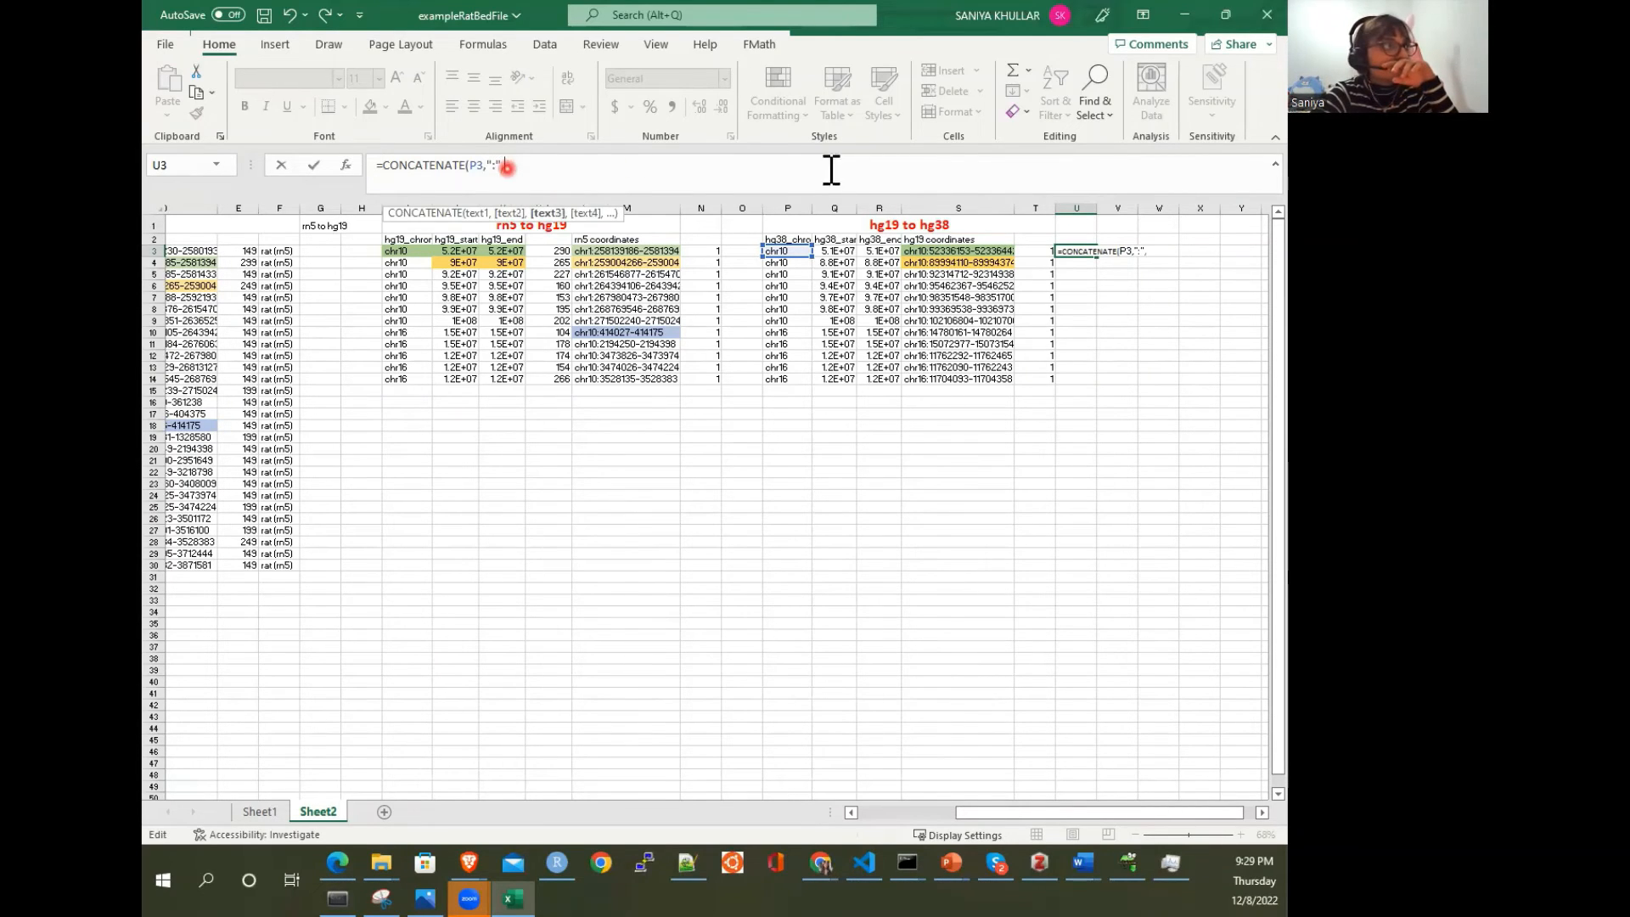
Step: Complete U3 as =CONCATENATE(P3,":",Q3,"-",R3) and fill the formula down to U14
{"action": "left_click", "coordinate": [834, 252]}
{"action": "type", "text": ","}
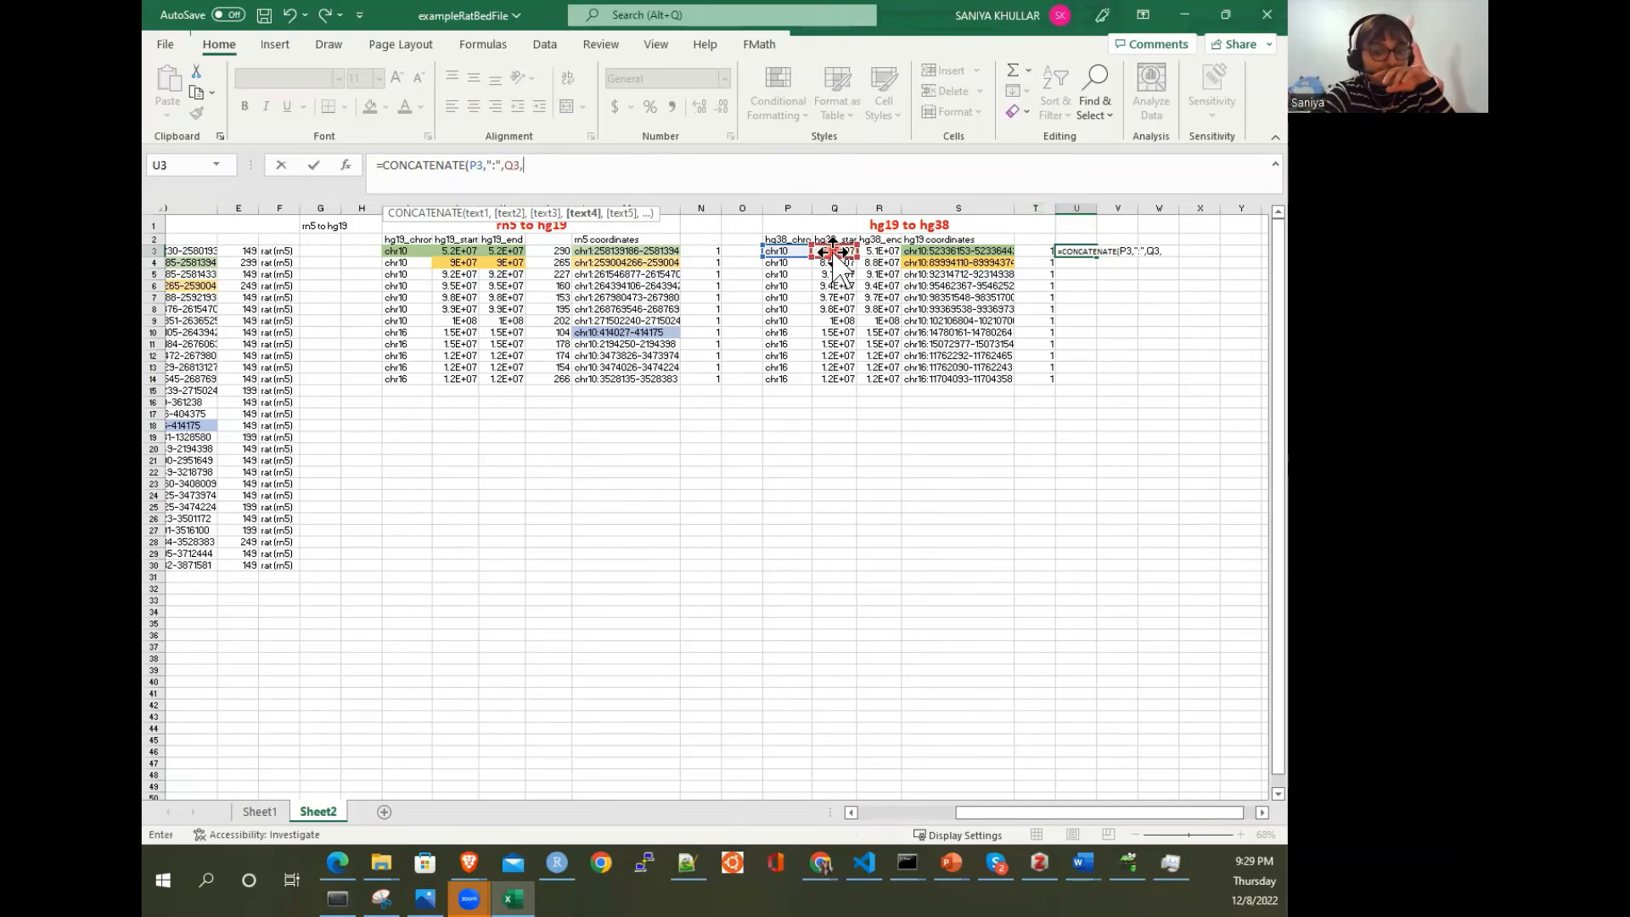
{"action": "type", "text": "\"-\","}
{"action": "left_click", "coordinate": [880, 251]}
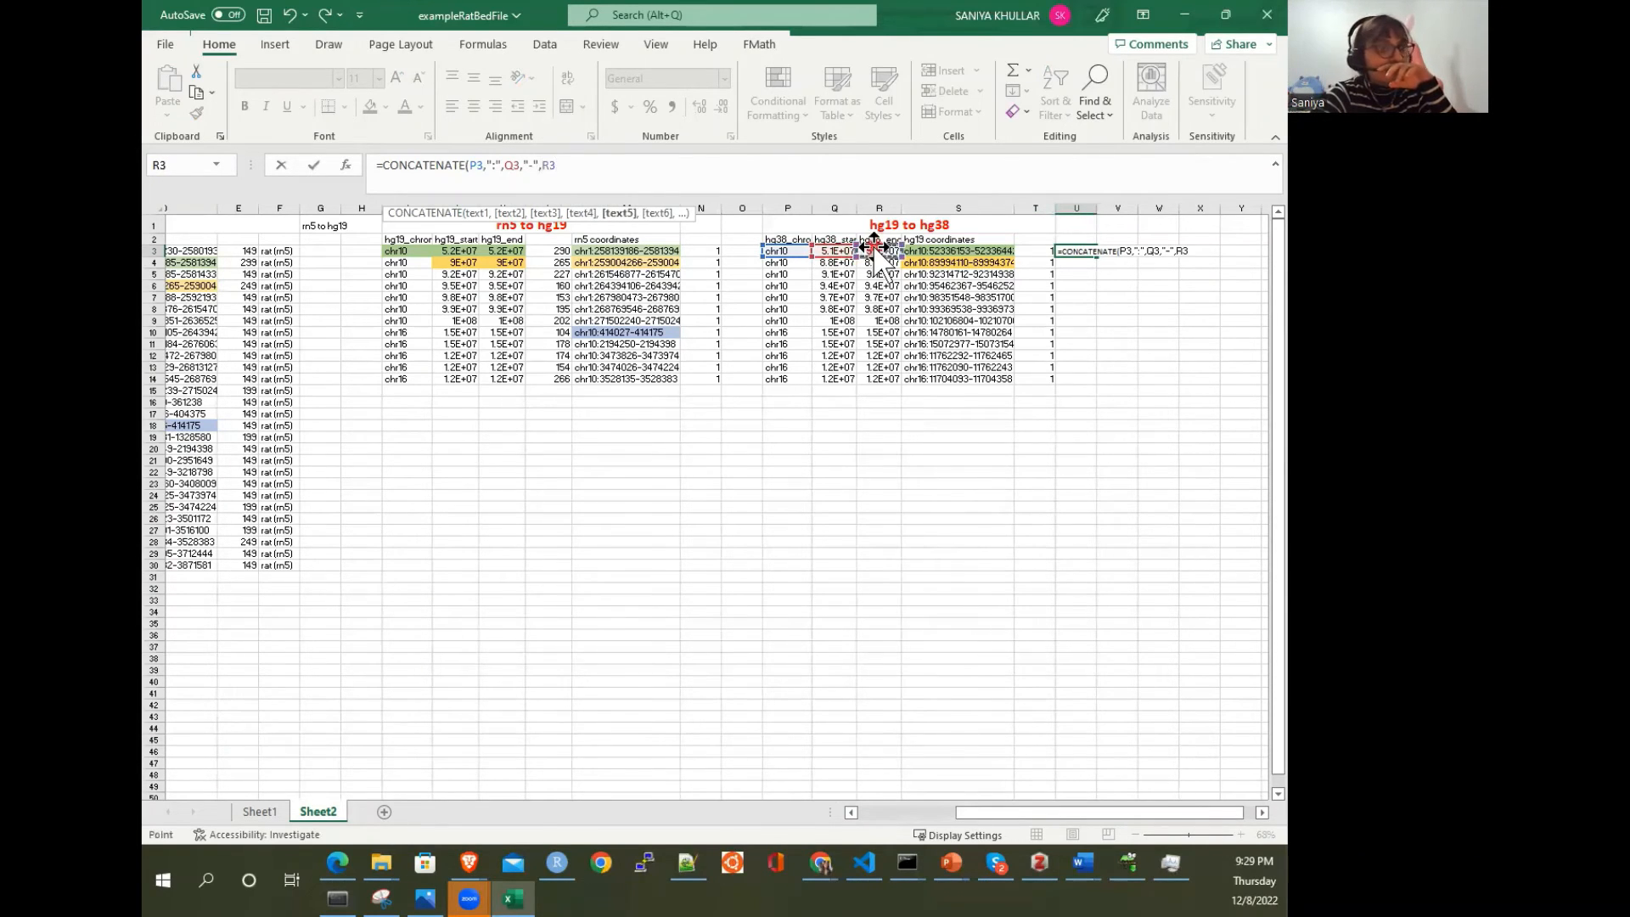
{"action": "key", "text": "Return"}
{"action": "left_click", "coordinate": [1086, 255]}
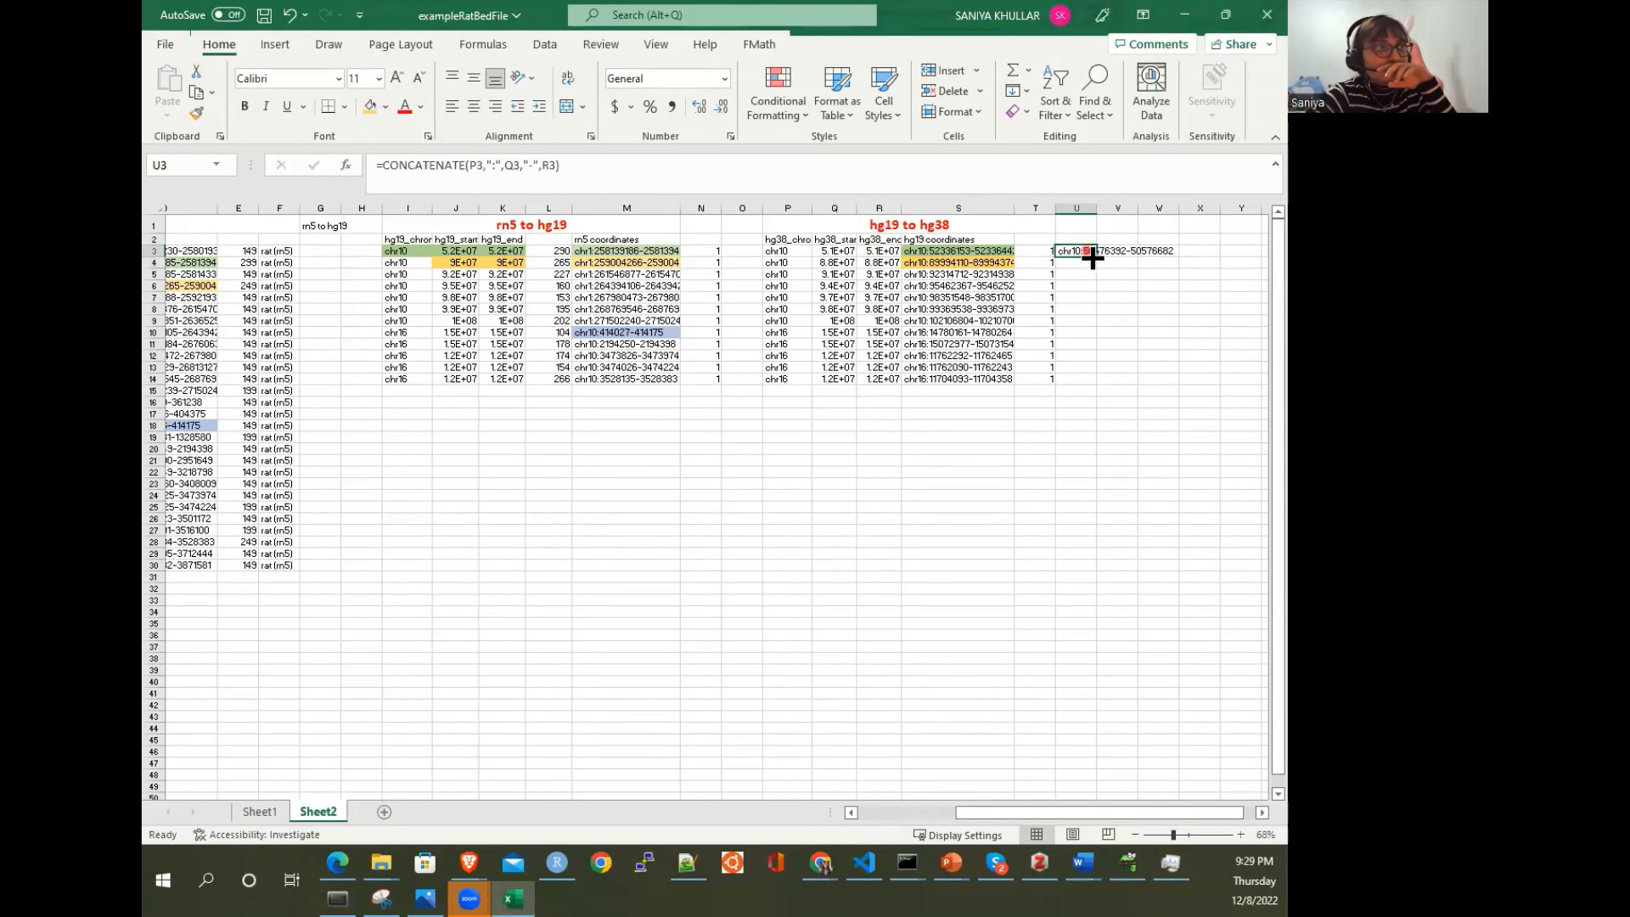
{"action": "double_click", "coordinate": [1098, 259]}
{"action": "left_click", "coordinate": [197, 92]}
{"action": "scroll", "coordinate": [577, 605], "scroll_direction": "left", "scroll_amount": 3}
{"action": "scroll", "coordinate": [582, 623], "scroll_direction": "down", "scroll_amount": 6}
{"action": "scroll", "coordinate": [582, 622], "scroll_direction": "up", "scroll_amount": 2}
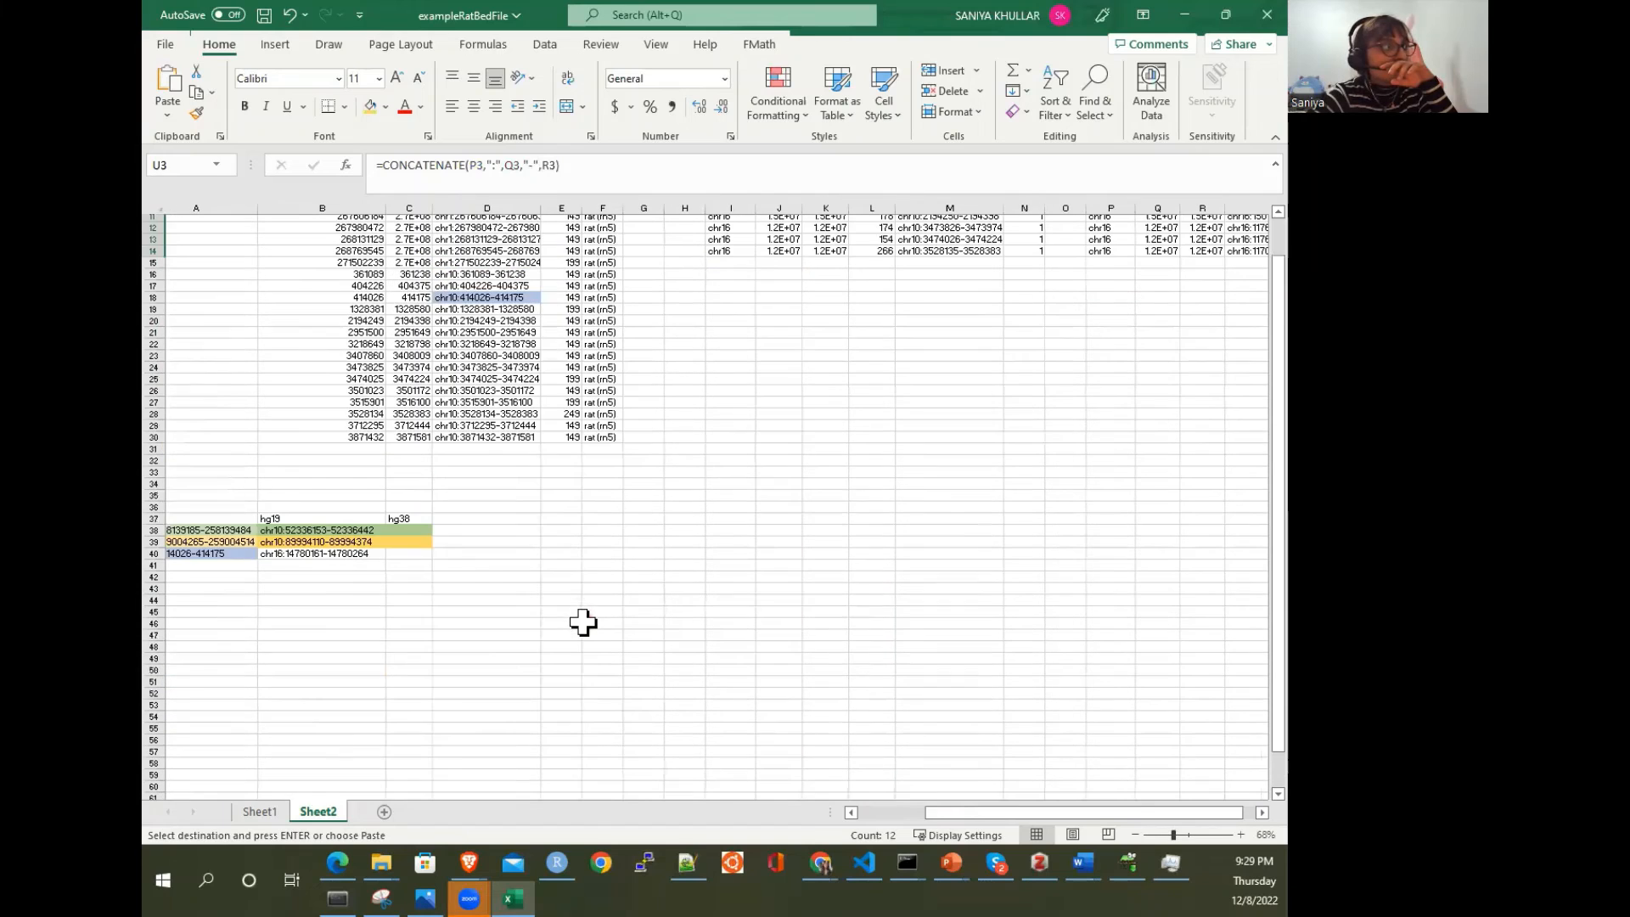
{"action": "left_click", "coordinate": [412, 531]}
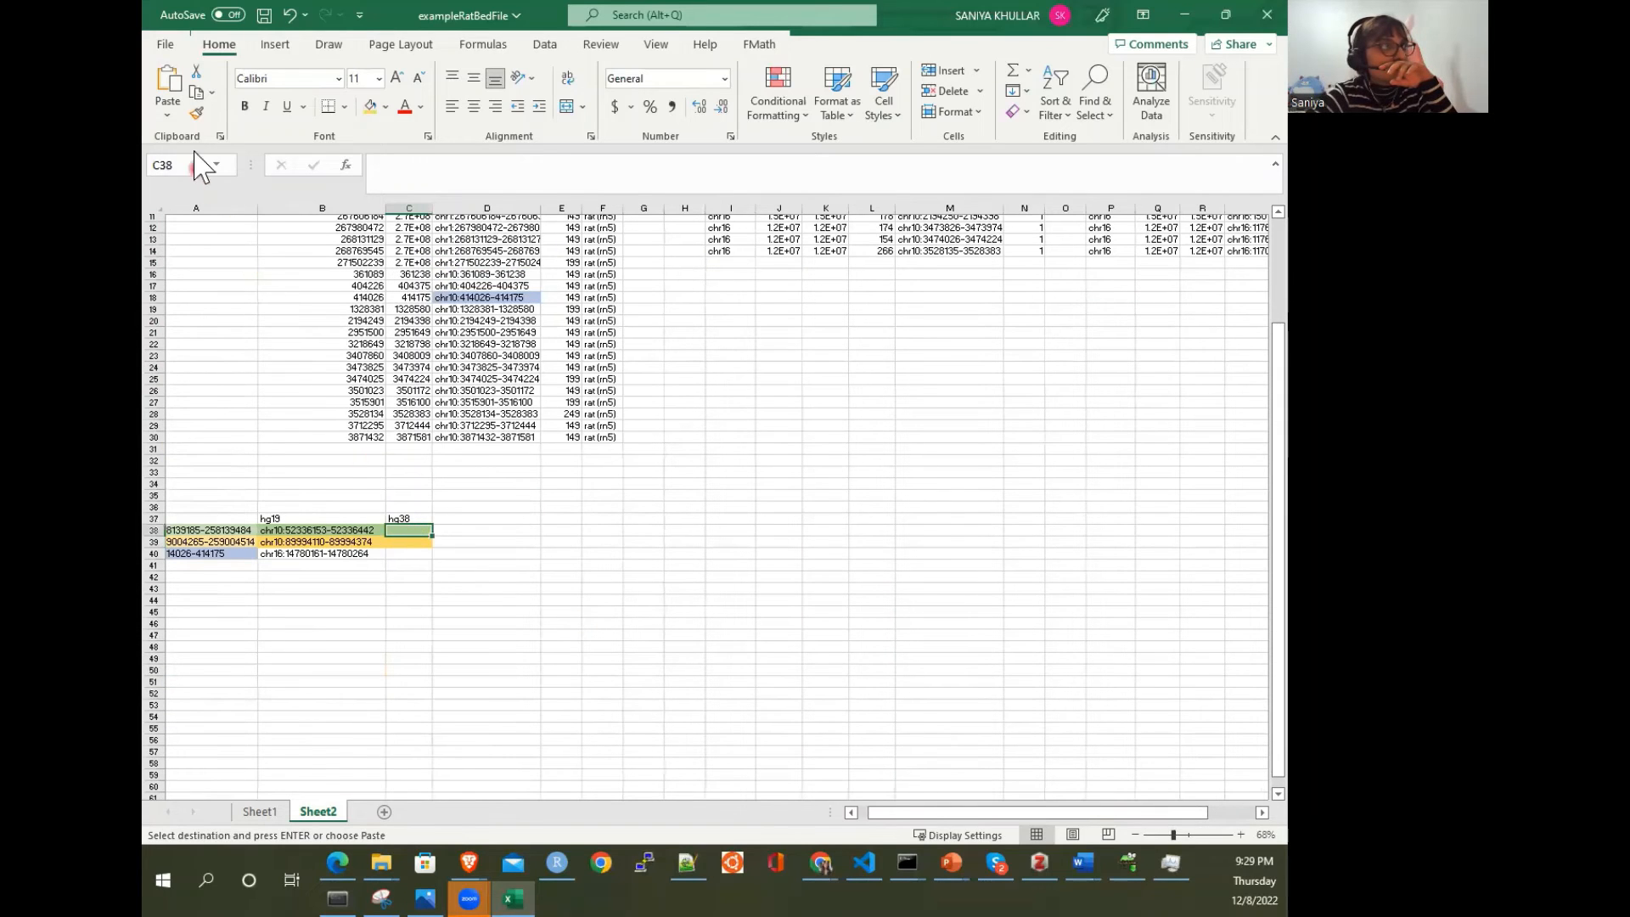
Step: Enter the header "hg38 coordinates" in U2 above the concatenated coordinates
{"action": "scroll", "coordinate": [736, 373], "scroll_direction": "up", "scroll_amount": 2}
{"action": "scroll", "coordinate": [736, 374], "scroll_direction": "right", "scroll_amount": 1}
{"action": "scroll", "coordinate": [949, 337], "scroll_direction": "up", "scroll_amount": 2}
{"action": "scroll", "coordinate": [1150, 233], "scroll_direction": "right", "scroll_amount": 2}
{"action": "left_click", "coordinate": [1149, 235]}
{"action": "type", "text": "hg38 c"}
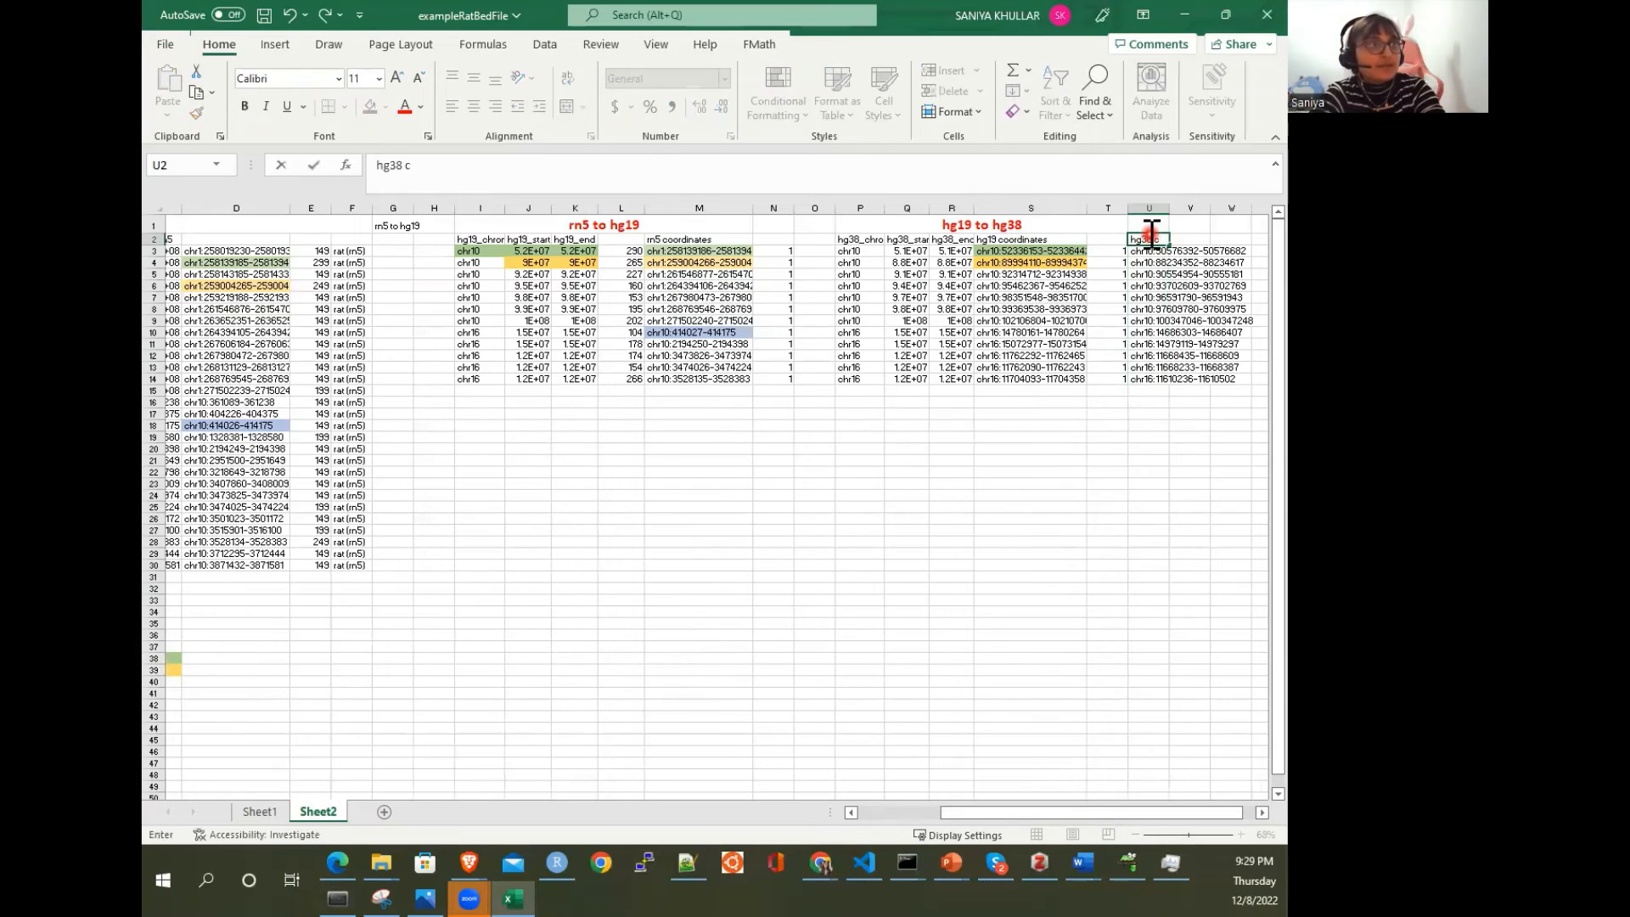
{"action": "type", "text": "oordinates"}
{"action": "key", "text": "Return"}
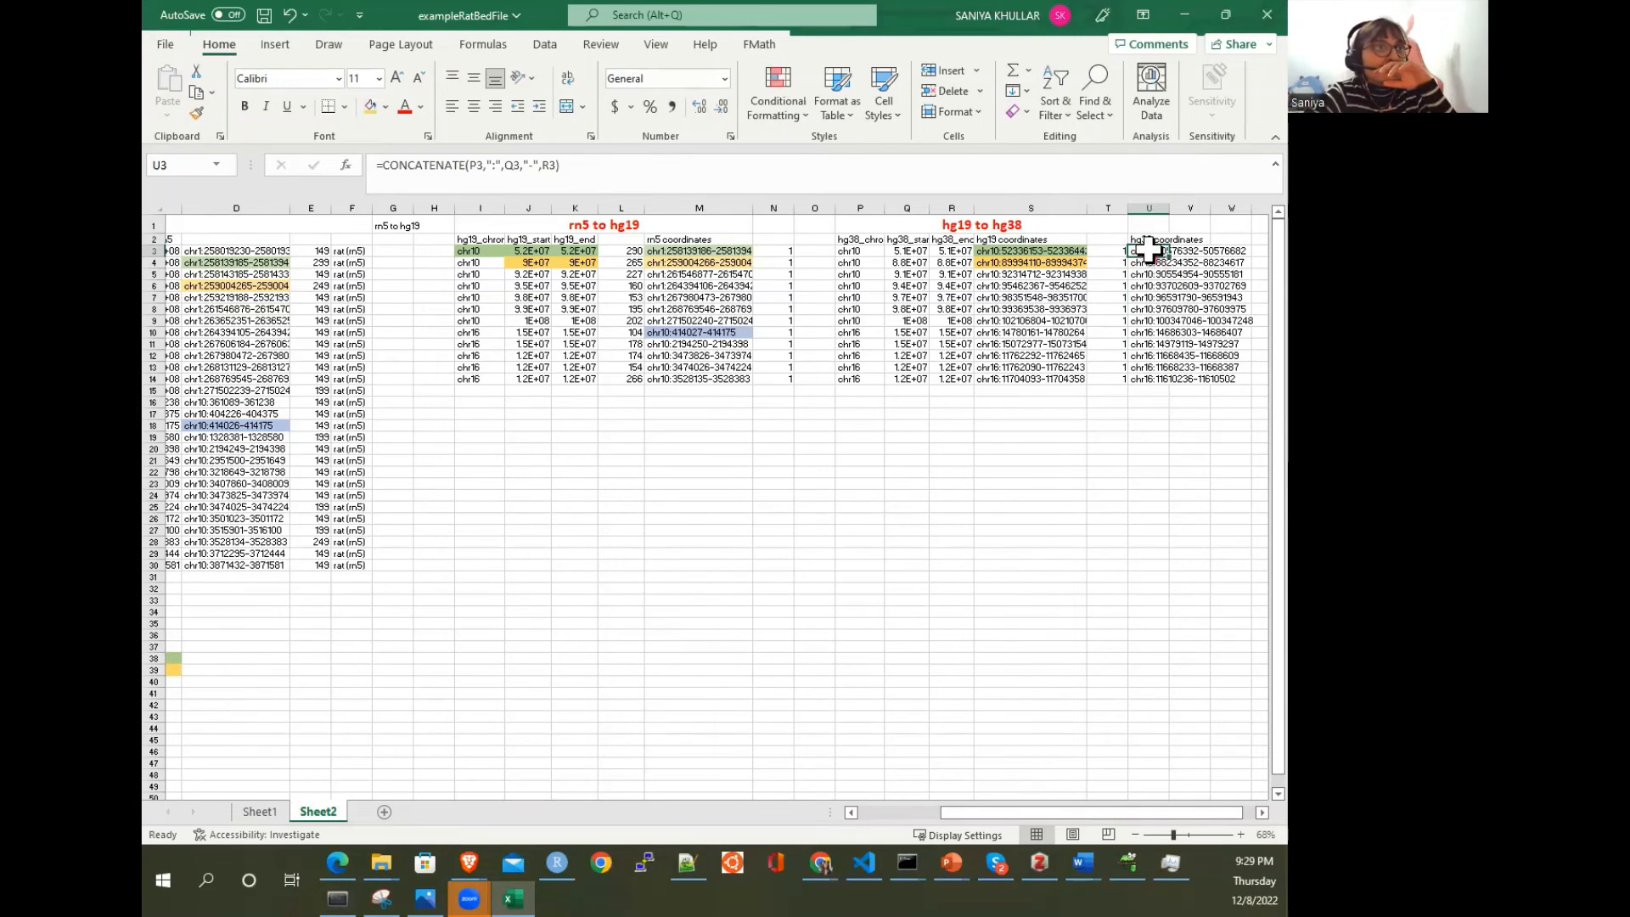
Step: Replace the formulas in column U with their values by copying the column and pasting values only
{"action": "left_click_drag", "start_coordinate": [1148, 250], "coordinate": [1148, 263]}
{"action": "left_click", "coordinate": [1149, 203]}
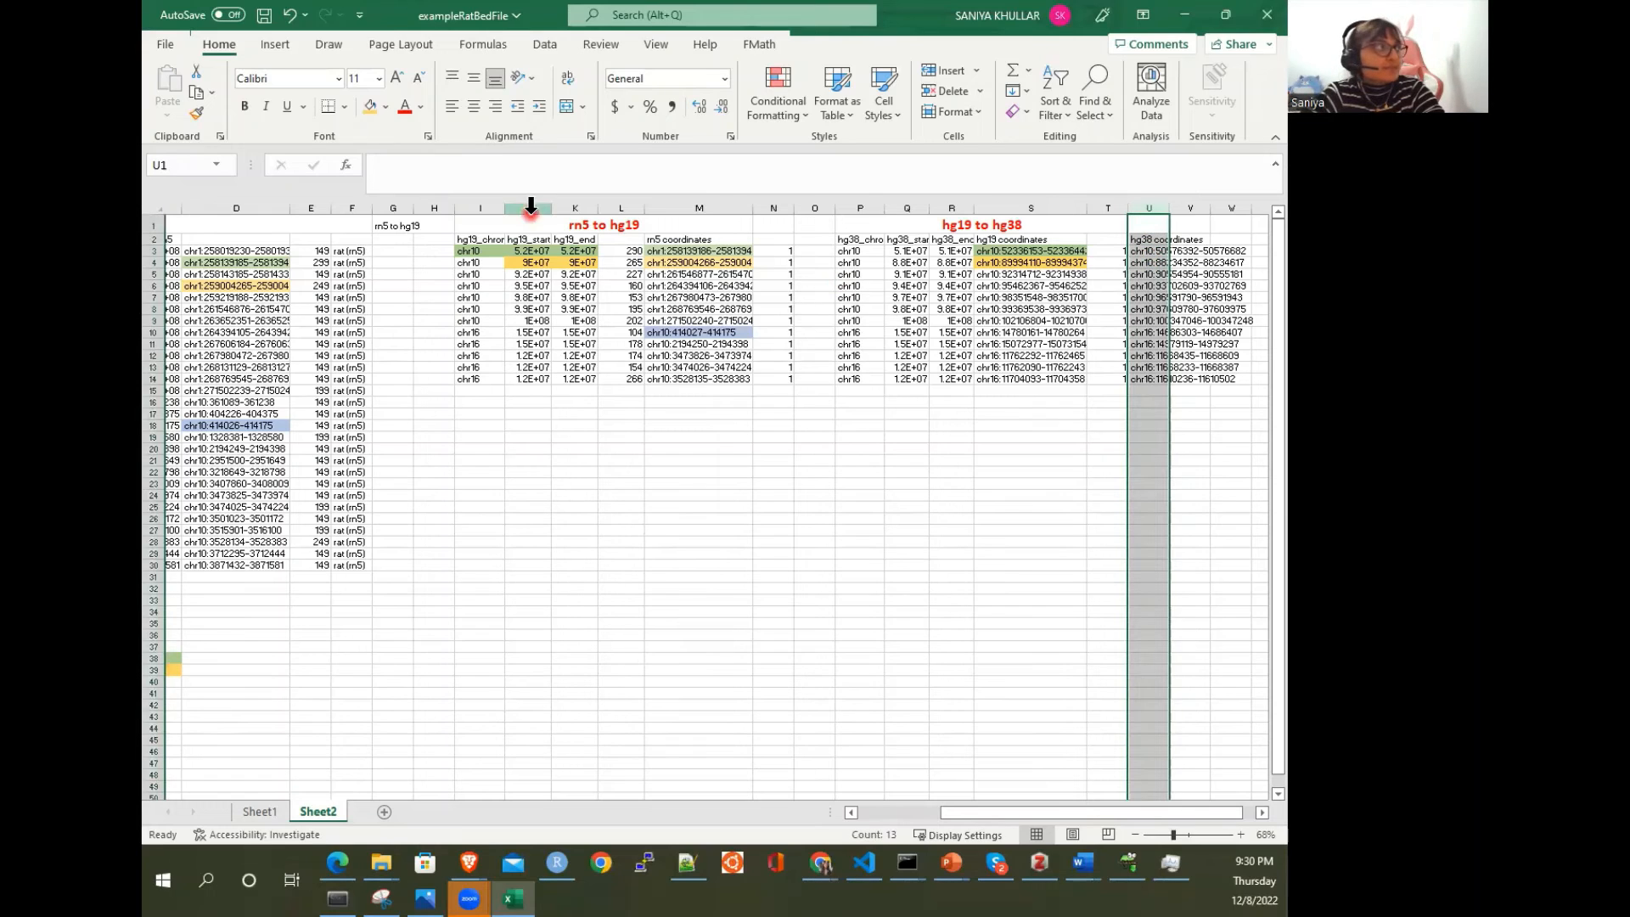
{"action": "left_click", "coordinate": [196, 92]}
{"action": "left_click", "coordinate": [171, 114]}
{"action": "left_click", "coordinate": [168, 255]}
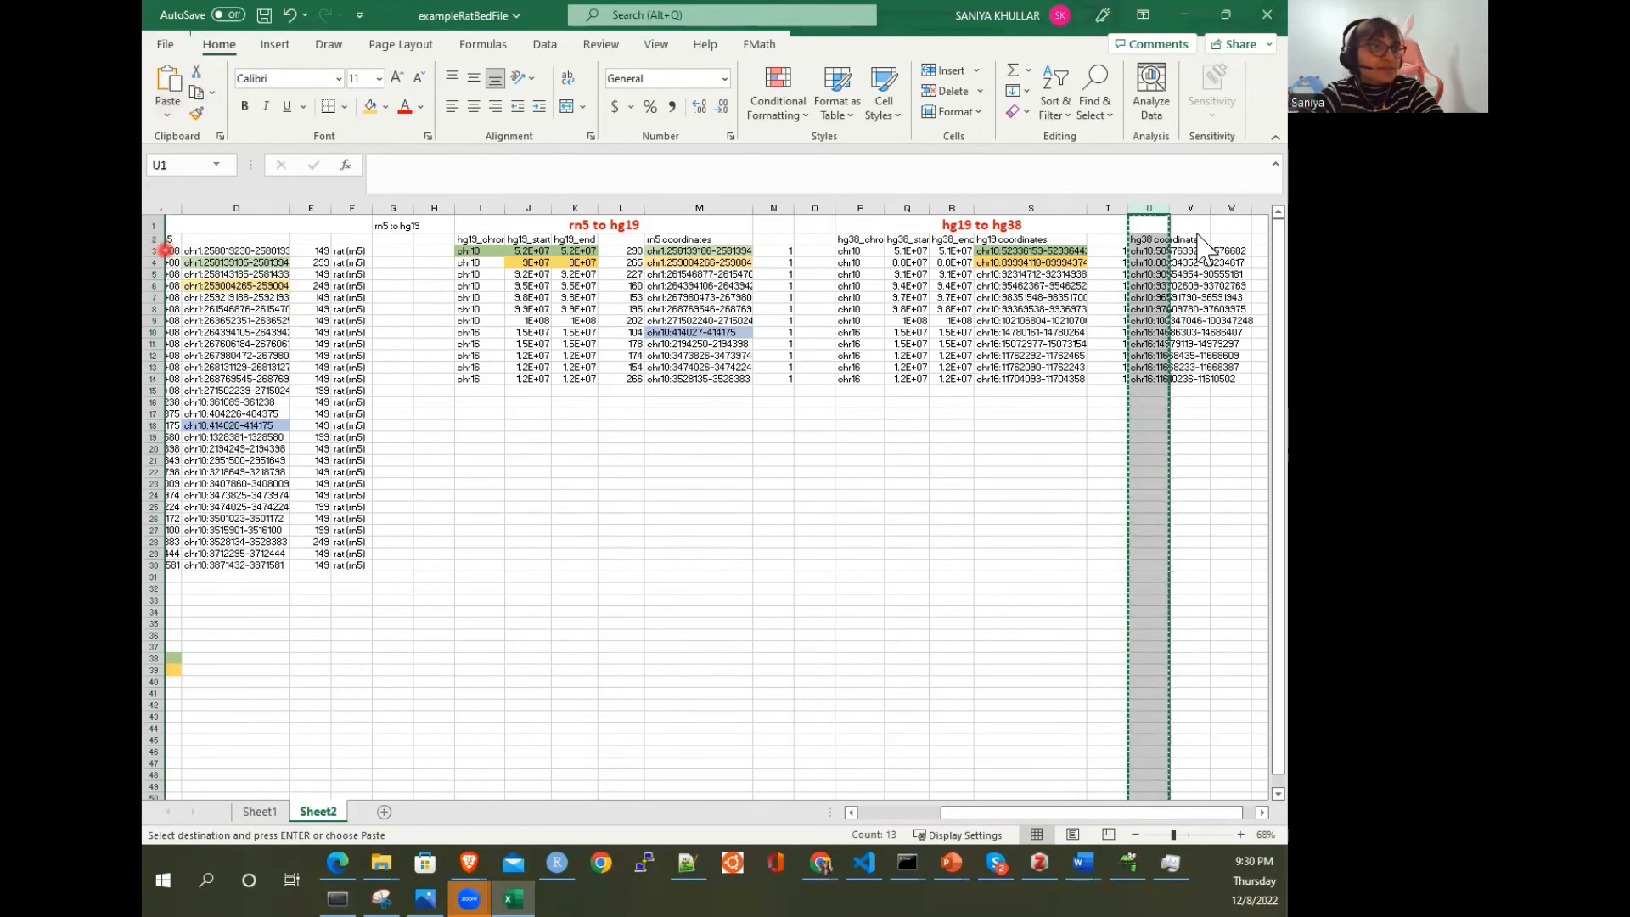
{"action": "right_click", "coordinate": [1159, 251]}
{"action": "left_click", "coordinate": [945, 291]}
Step: Copy the hg38 coordinates from U3:U4 into C38:C39 of the summary table
{"action": "left_click_drag", "start_coordinate": [1142, 250], "coordinate": [1145, 268]}
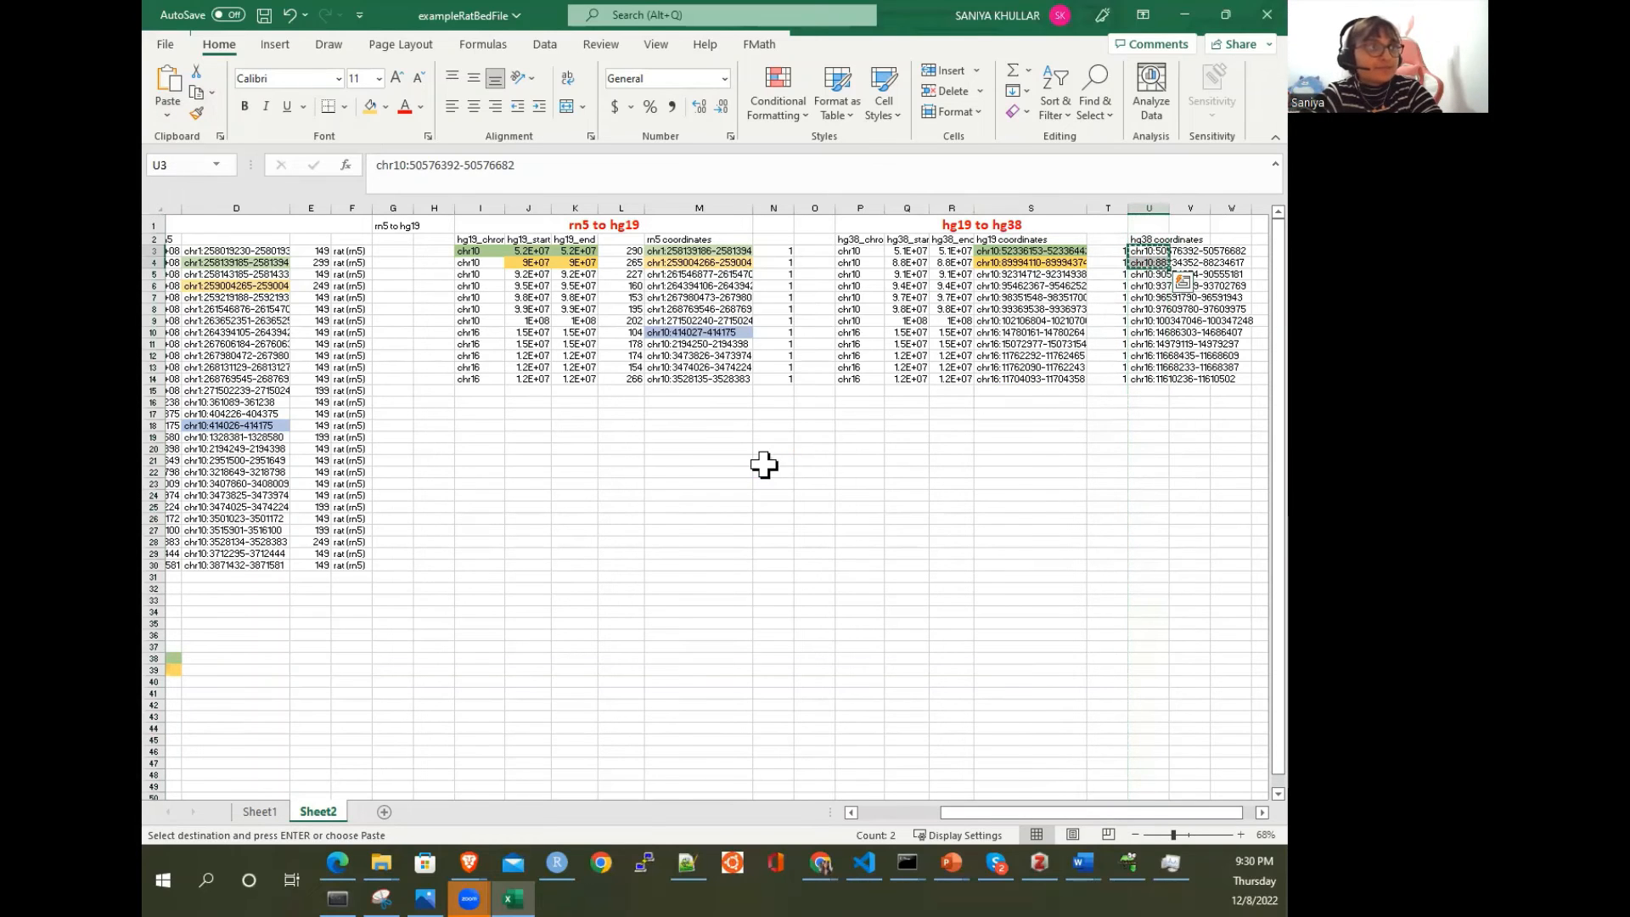
{"action": "scroll", "coordinate": [764, 462], "scroll_direction": "left", "scroll_amount": 3}
{"action": "left_click", "coordinate": [458, 655]}
{"action": "key", "text": "ctrl+v"}
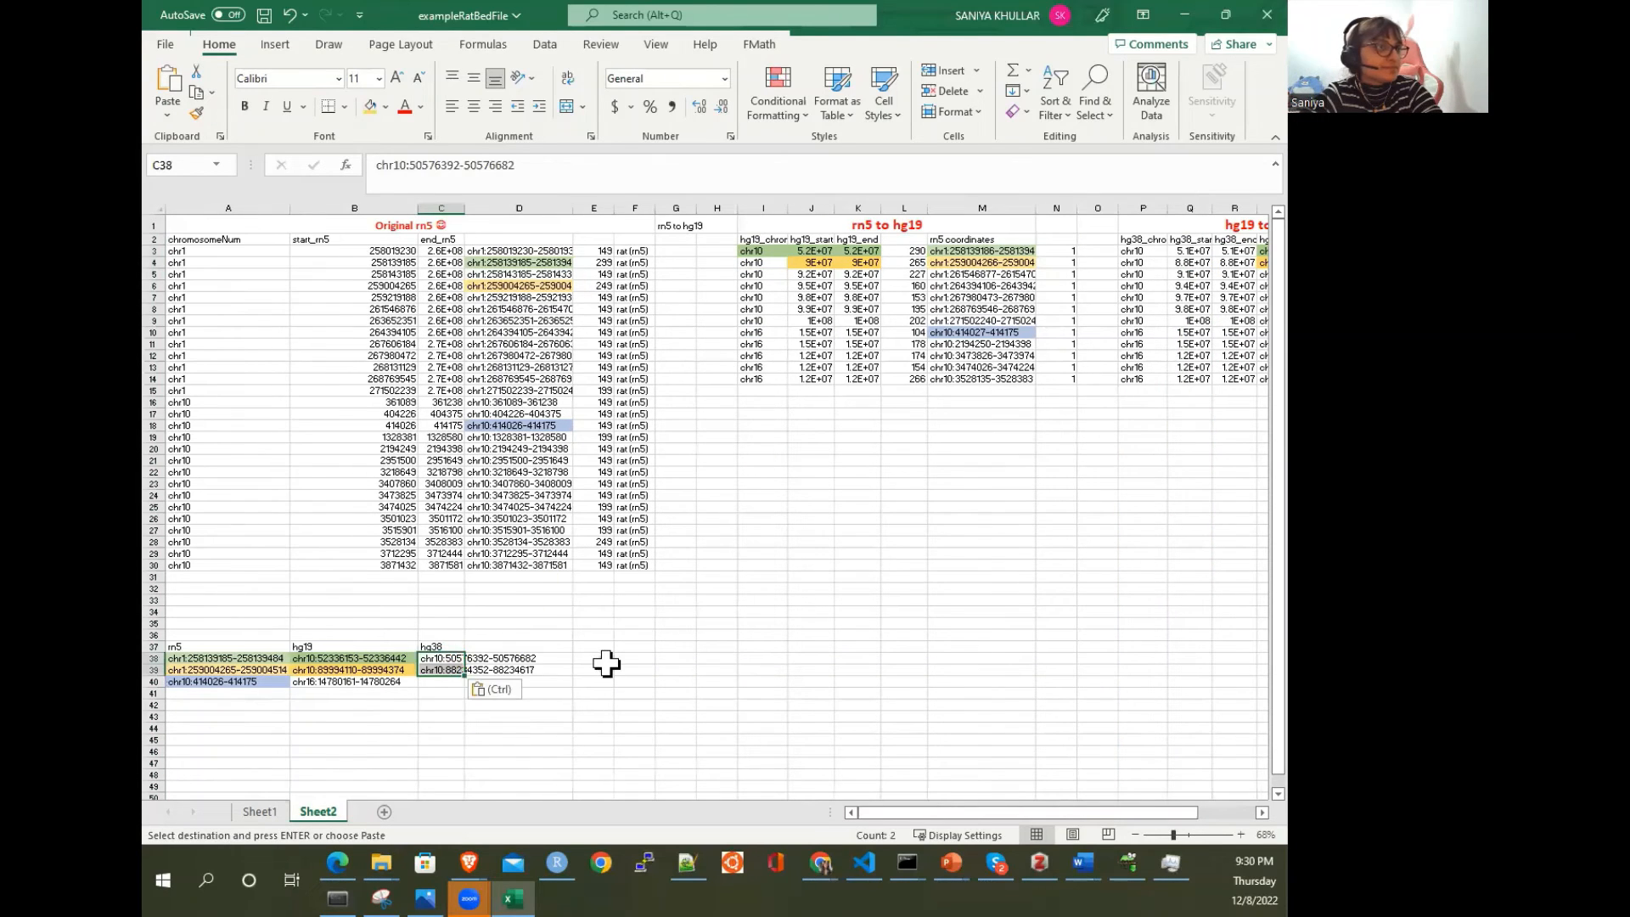
Step: Copy the hg38 coordinate of the blue-highlighted region from U10 into C40 of the summary table
{"action": "scroll", "coordinate": [608, 662], "scroll_direction": "right", "scroll_amount": 3}
{"action": "left_click_drag", "start_coordinate": [761, 333], "coordinate": [1200, 327]}
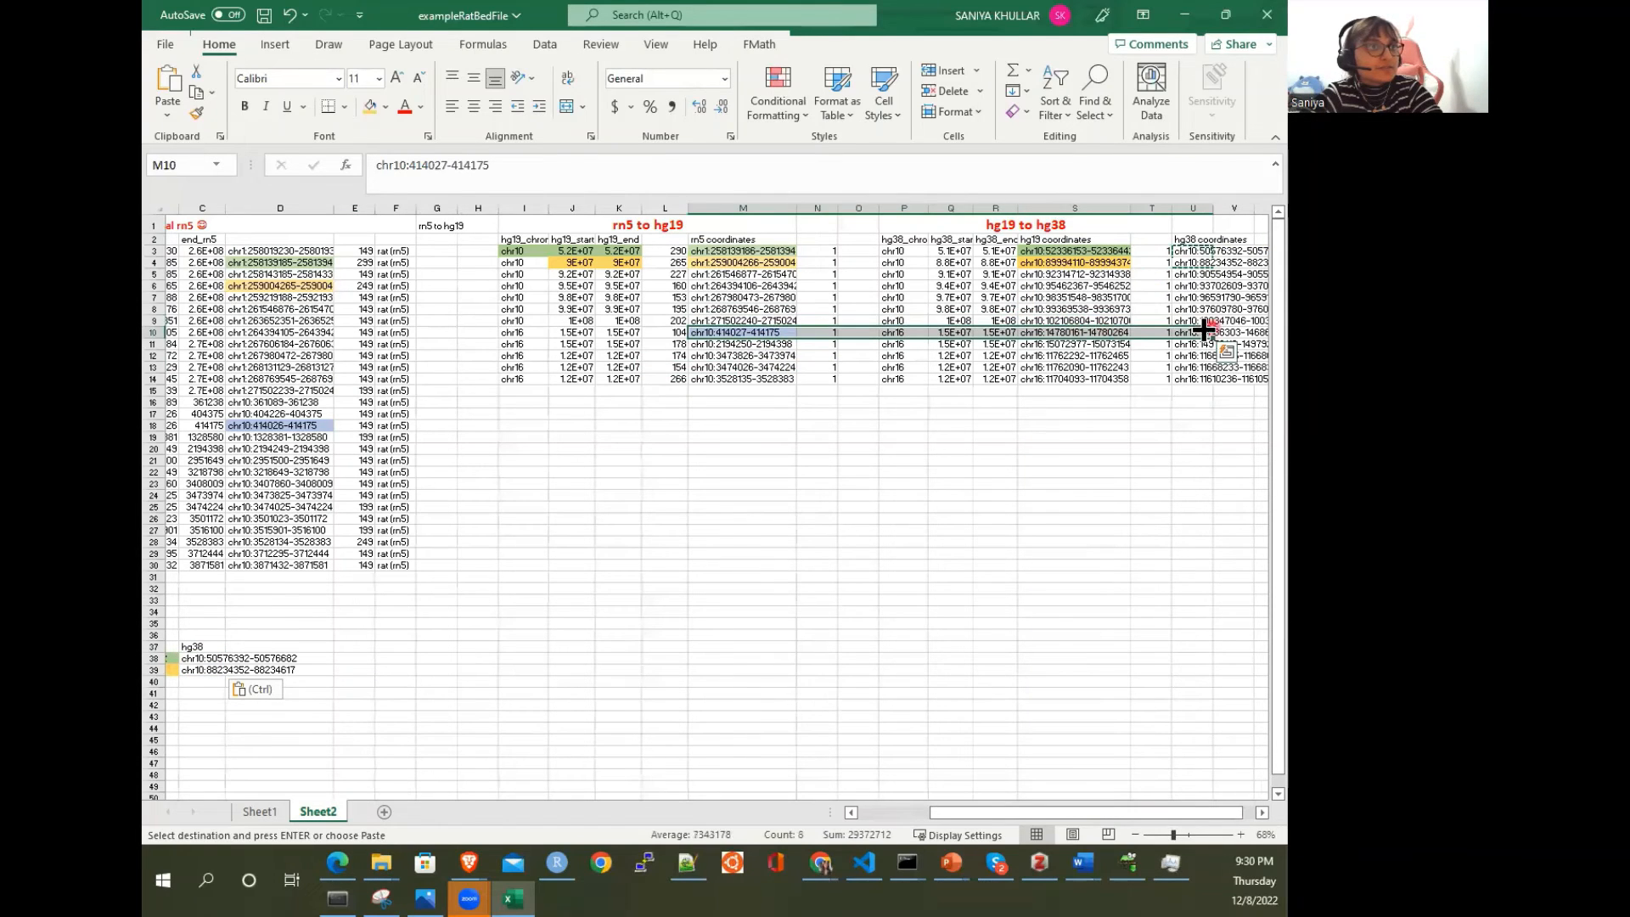
{"action": "left_click", "coordinate": [1187, 331]}
{"action": "key", "text": "ctrl+c"}
{"action": "scroll", "coordinate": [808, 480], "scroll_direction": "down", "scroll_amount": 2}
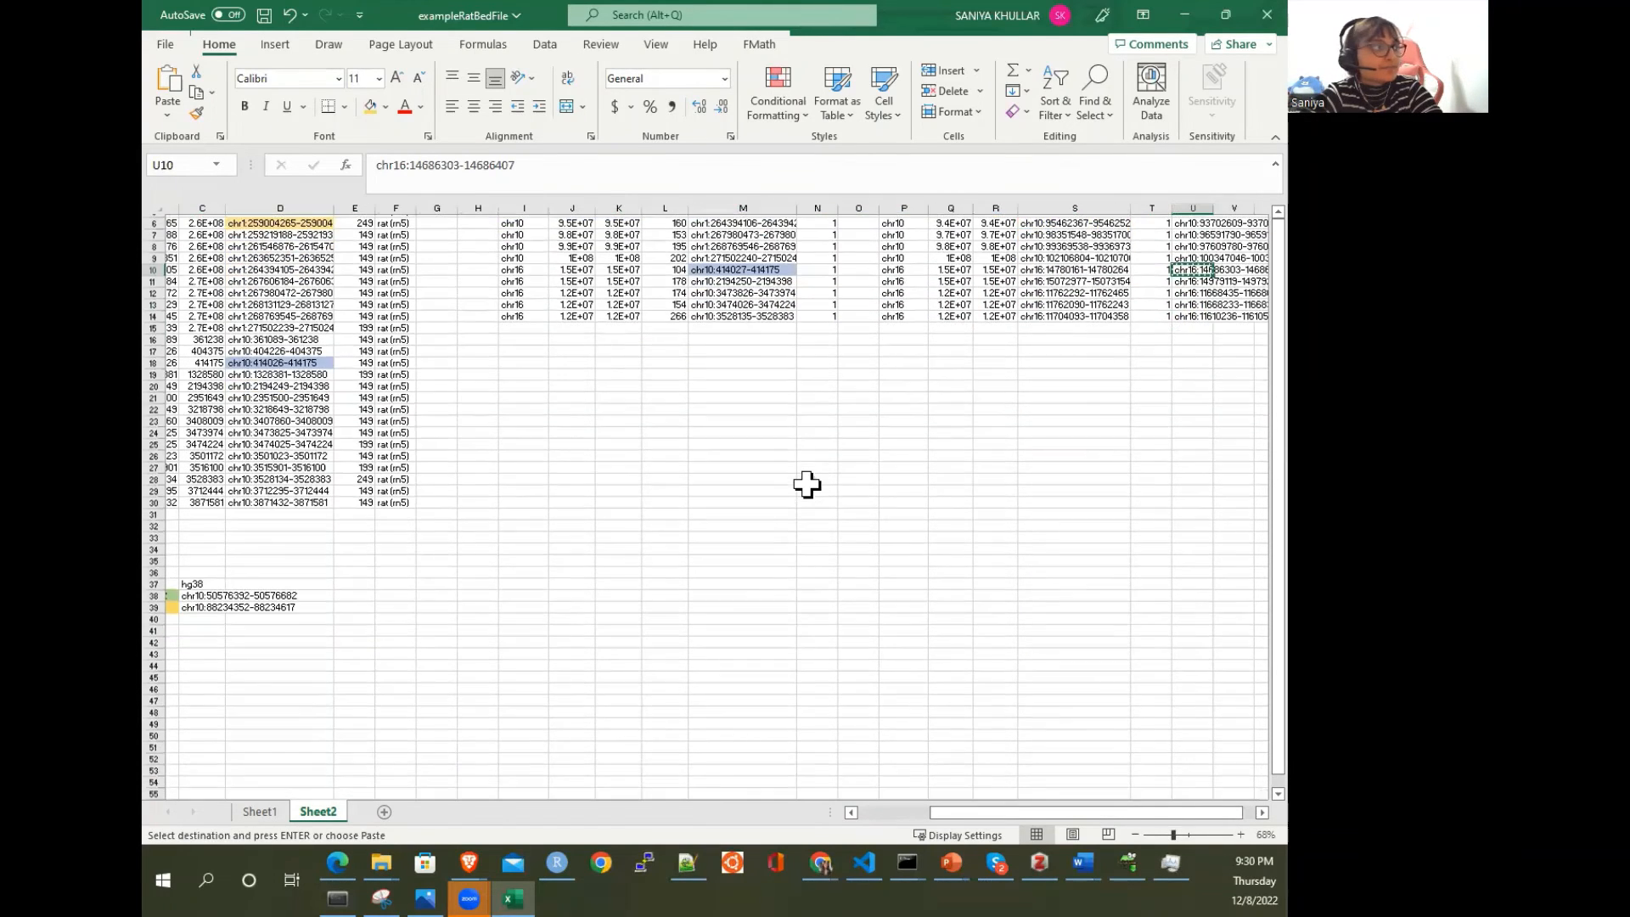
{"action": "left_click", "coordinate": [215, 623]}
{"action": "key", "text": "ctrl+v"}
{"action": "scroll", "coordinate": [214, 622], "scroll_direction": "up", "scroll_amount": 4}
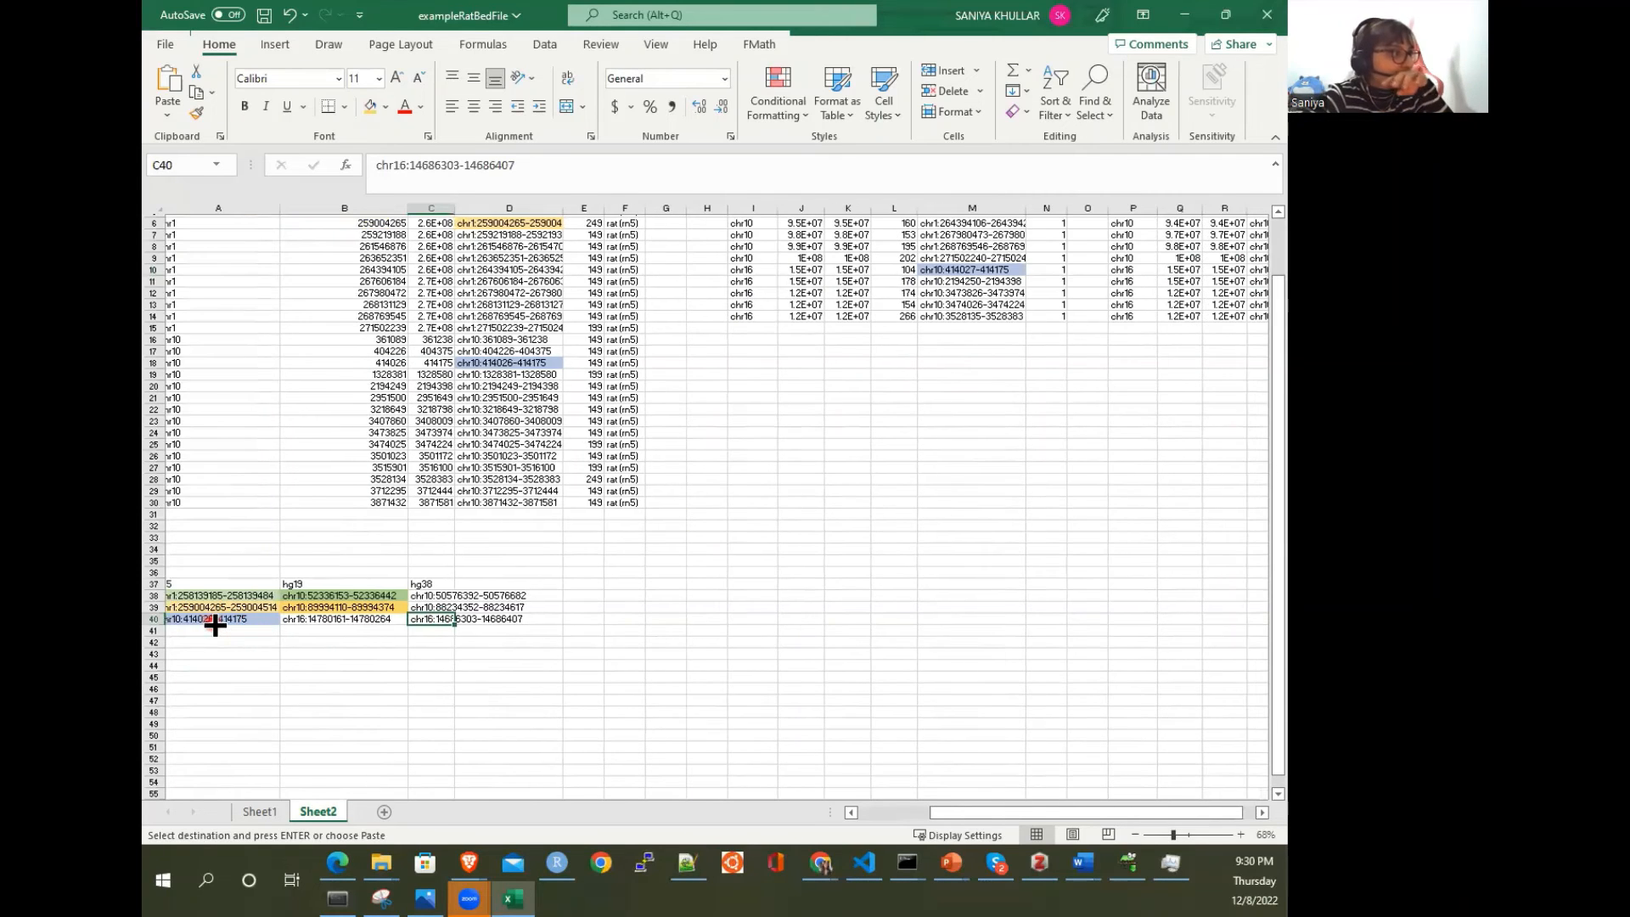
{"action": "scroll", "coordinate": [212, 623], "scroll_direction": "up", "scroll_amount": 3}
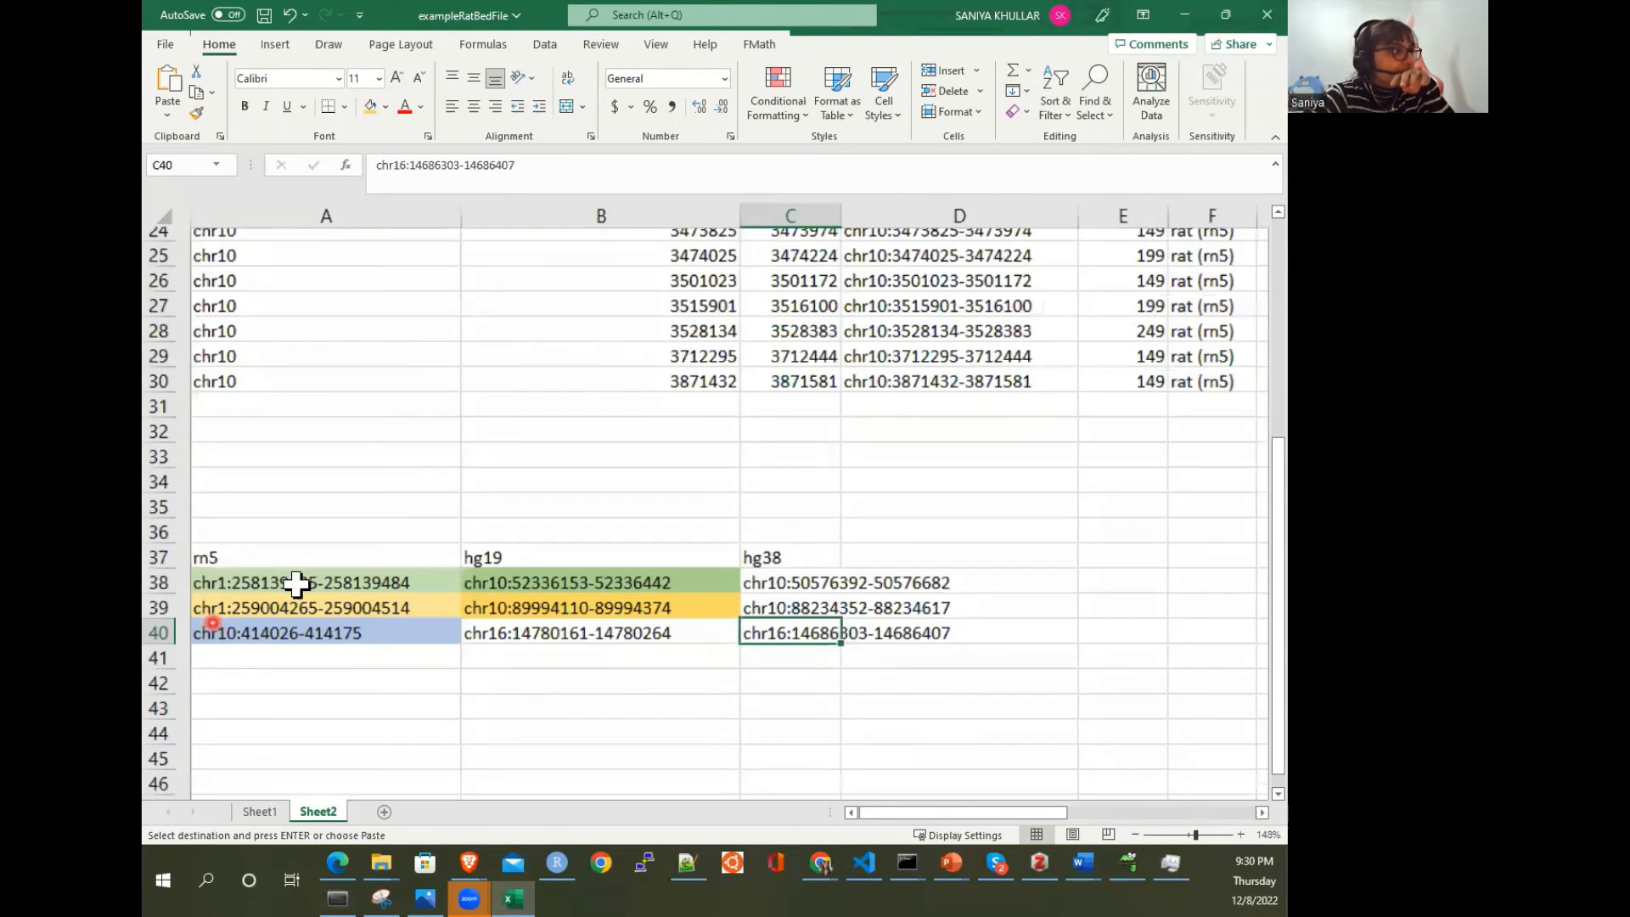
{"action": "left_click", "coordinate": [404, 536]}
{"action": "left_click", "coordinate": [374, 636]}
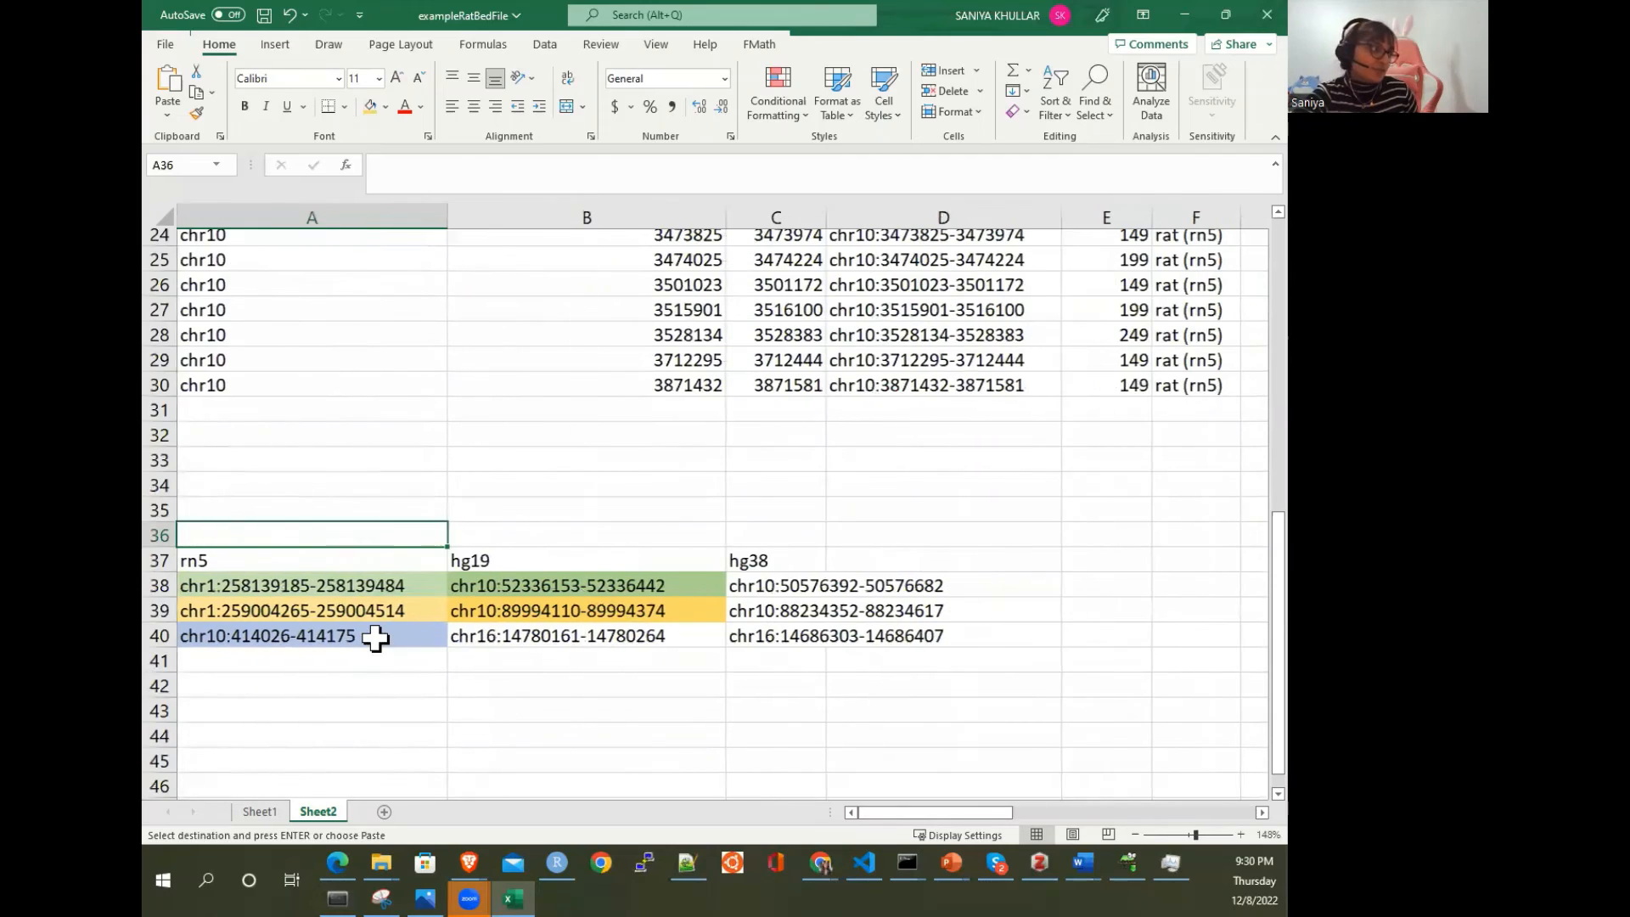
{"action": "left_click", "coordinate": [293, 561]}
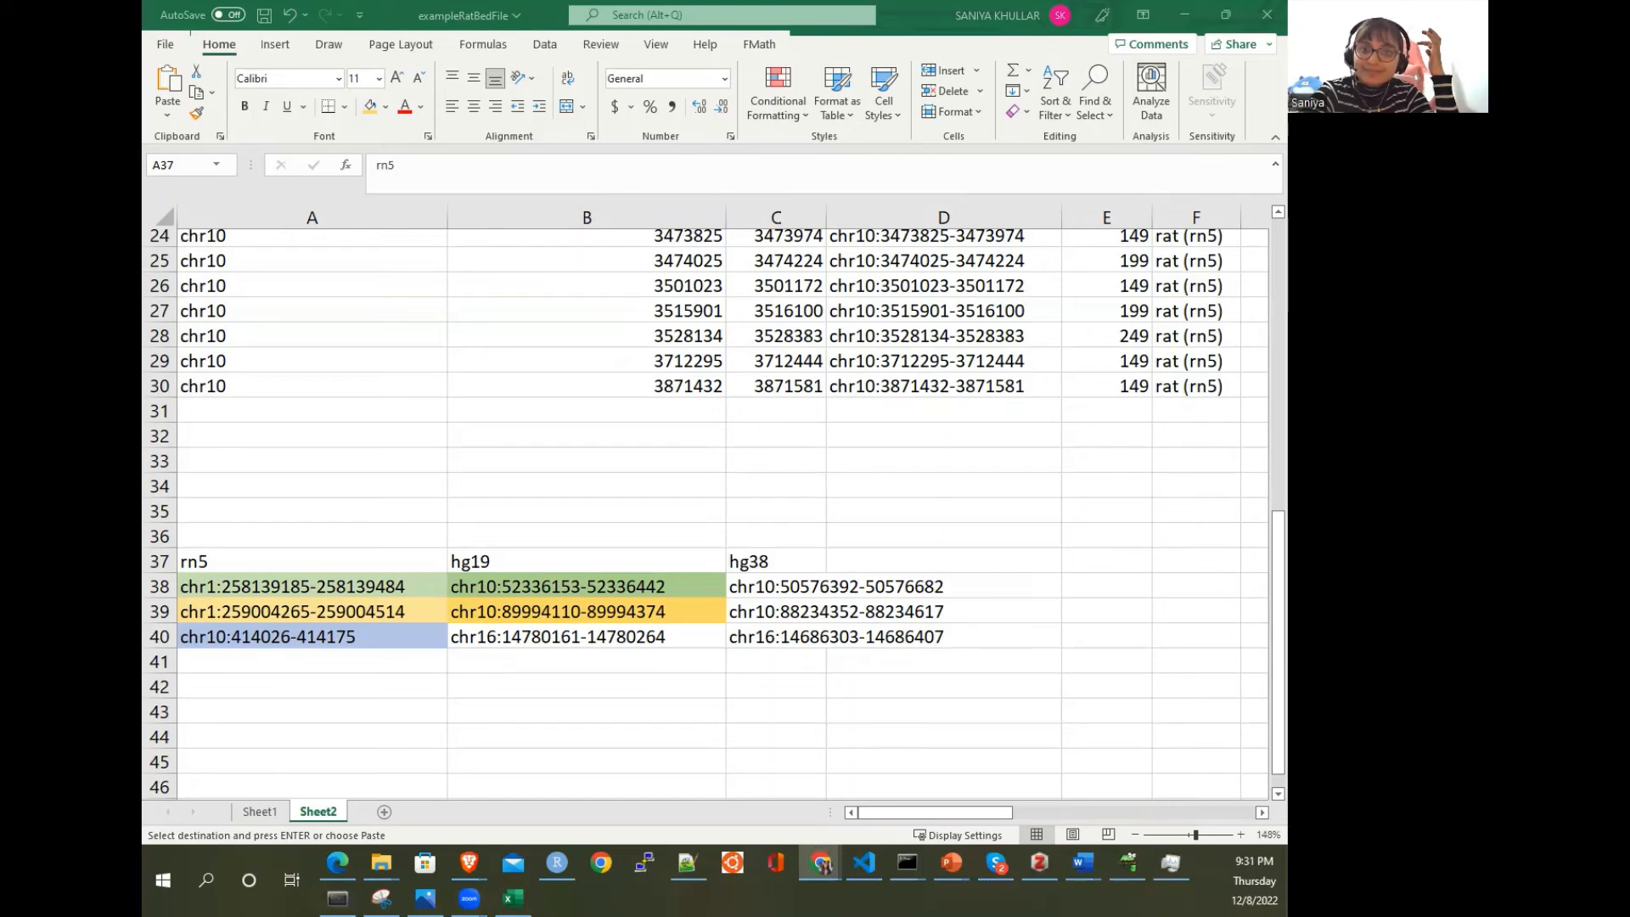
Step: Paste the copied Stuart Little cover picture into the sheet and place it beside the summary table
{"action": "key", "text": "Escape"}
{"action": "left_click", "coordinate": [1108, 503]}
{"action": "left_click", "coordinate": [1101, 488]}
{"action": "key", "text": "ctrl+v"}
{"action": "left_click_drag", "start_coordinate": [1139, 766], "coordinate": [1070, 671]}
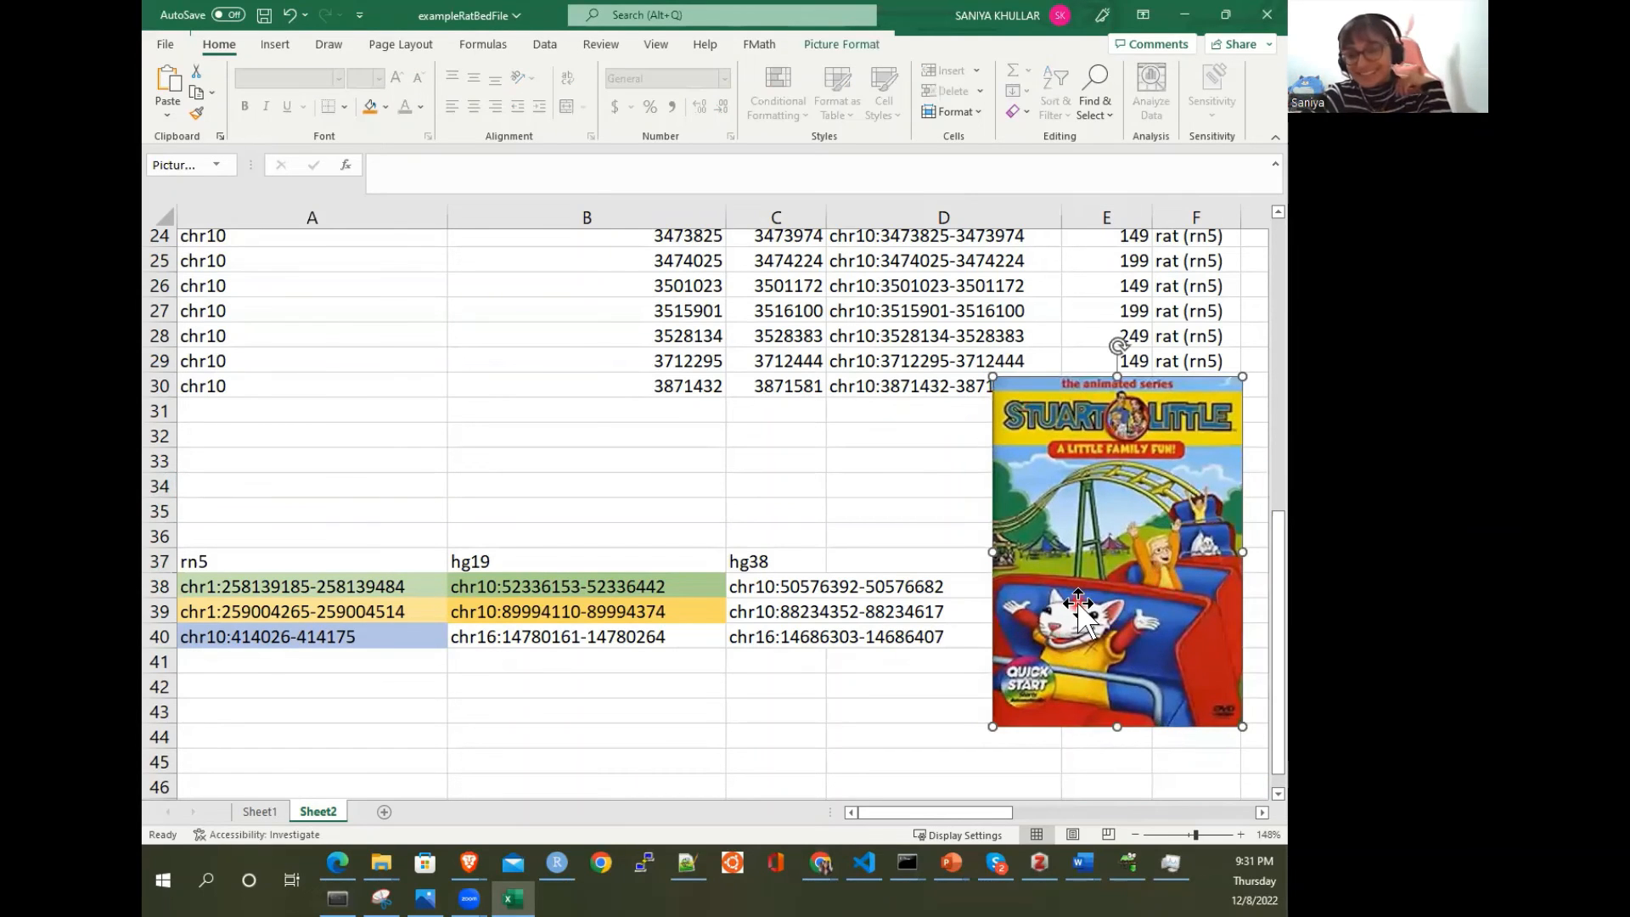
Step: Draw a curved red arrow from the rn5 header to the hg19 header
{"action": "left_click", "coordinate": [820, 658]}
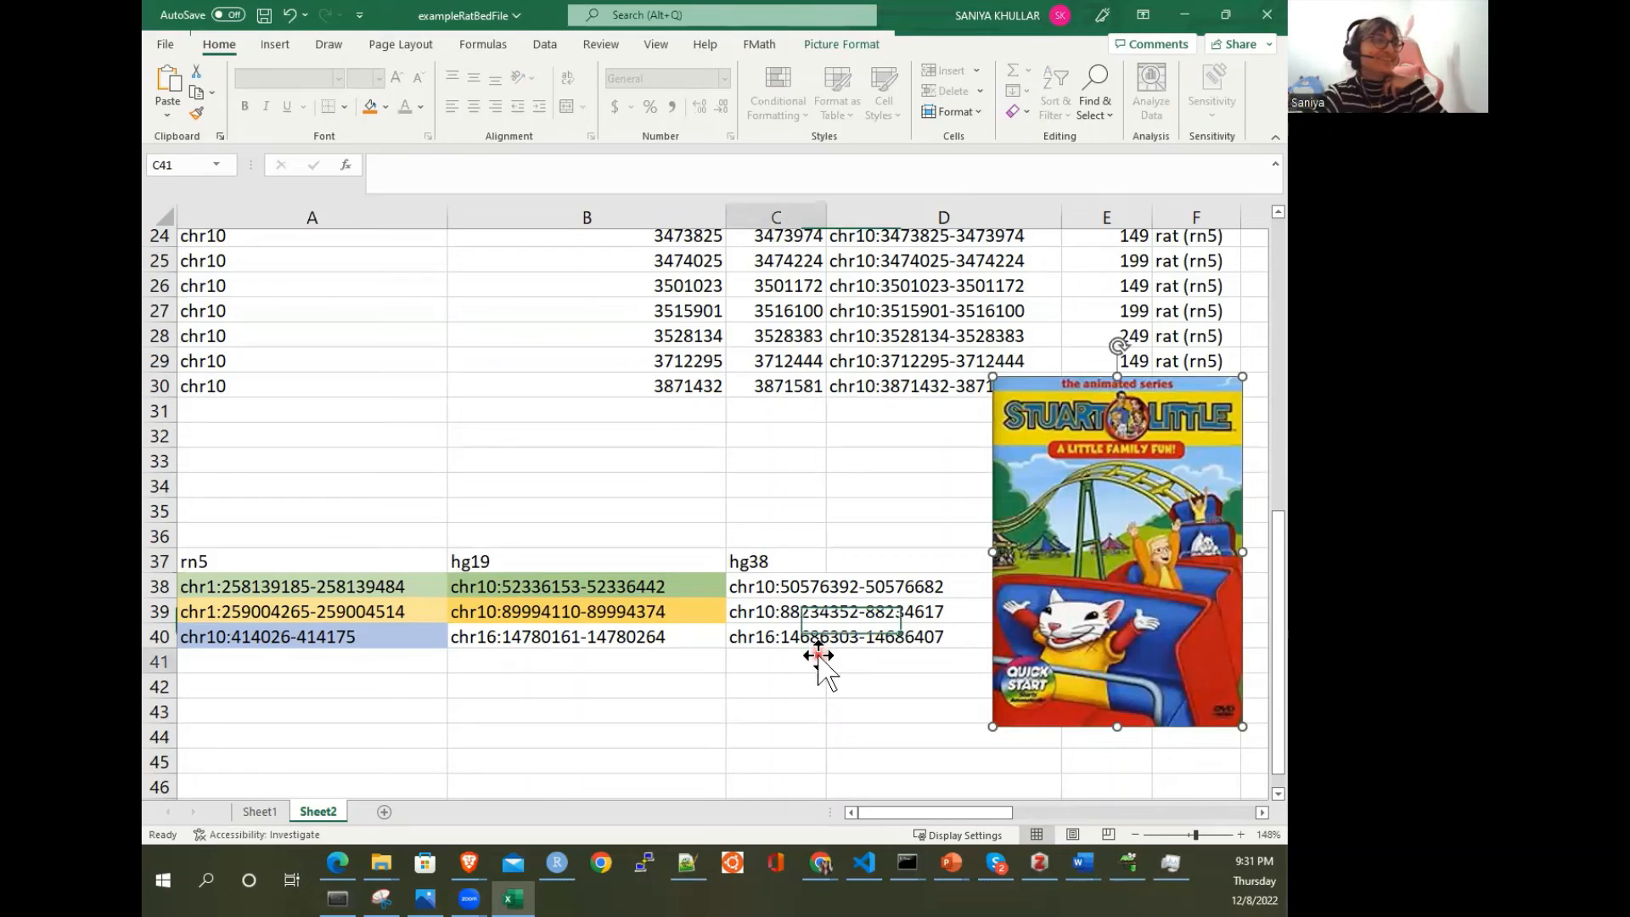
{"action": "left_click", "coordinate": [747, 561]}
{"action": "left_click", "coordinate": [345, 552]}
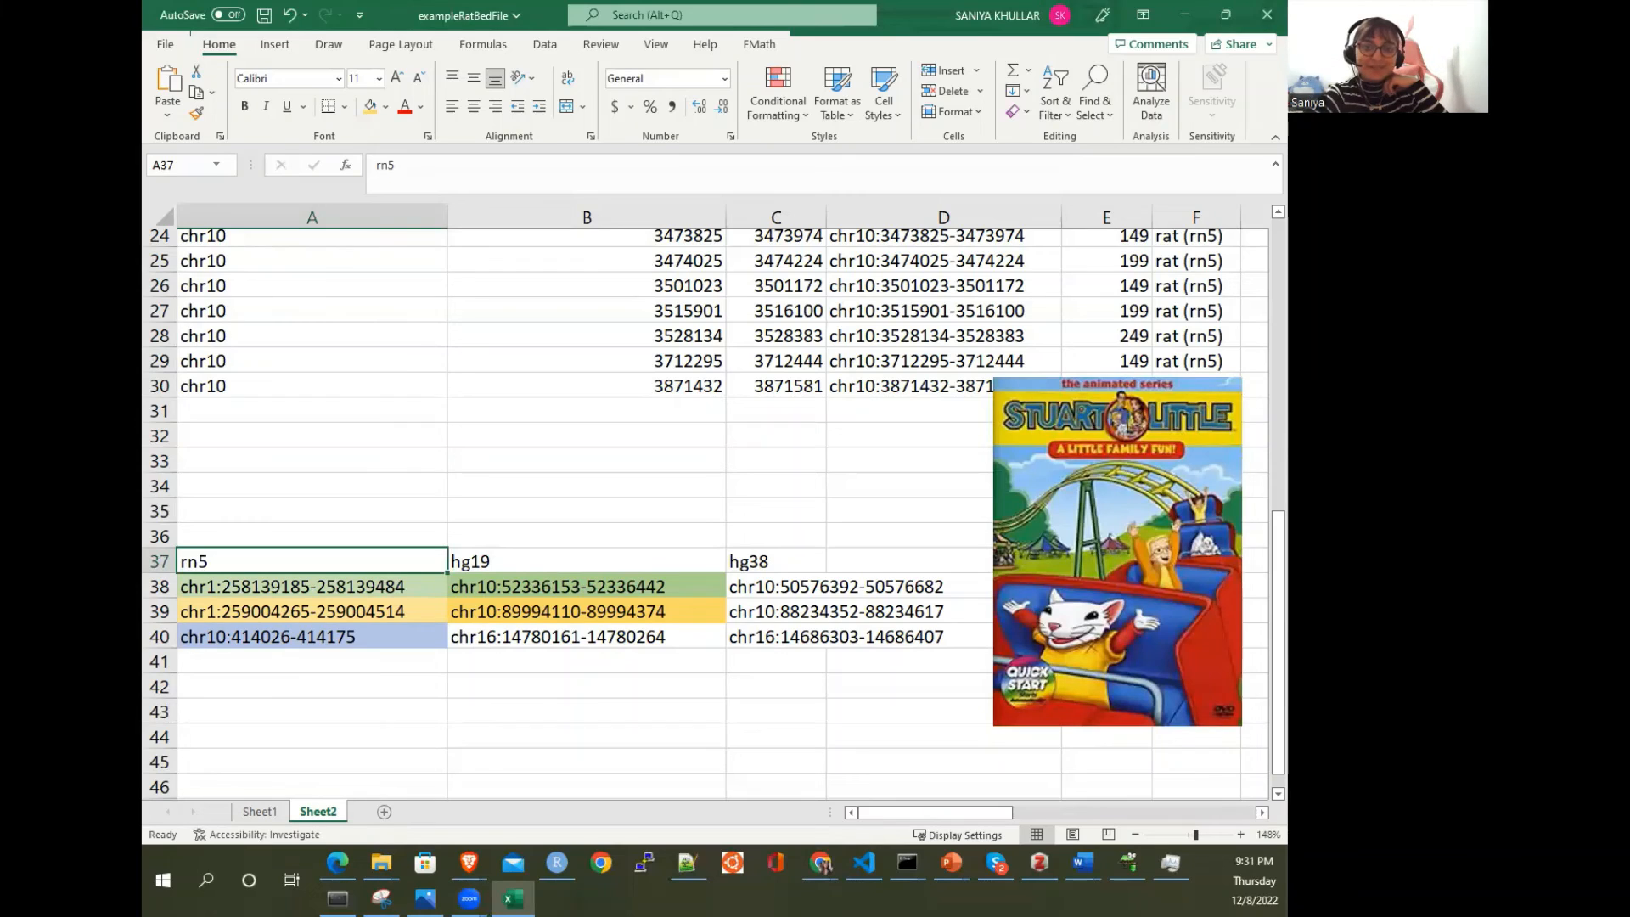
{"action": "mouse_move", "coordinate": [204, 541]}
{"action": "left_mouse_down"}
{"action": "mouse_move", "coordinate": [236, 511]}
{"action": "mouse_move", "coordinate": [430, 527]}
{"action": "mouse_move", "coordinate": [469, 549]}
{"action": "left_mouse_up"}
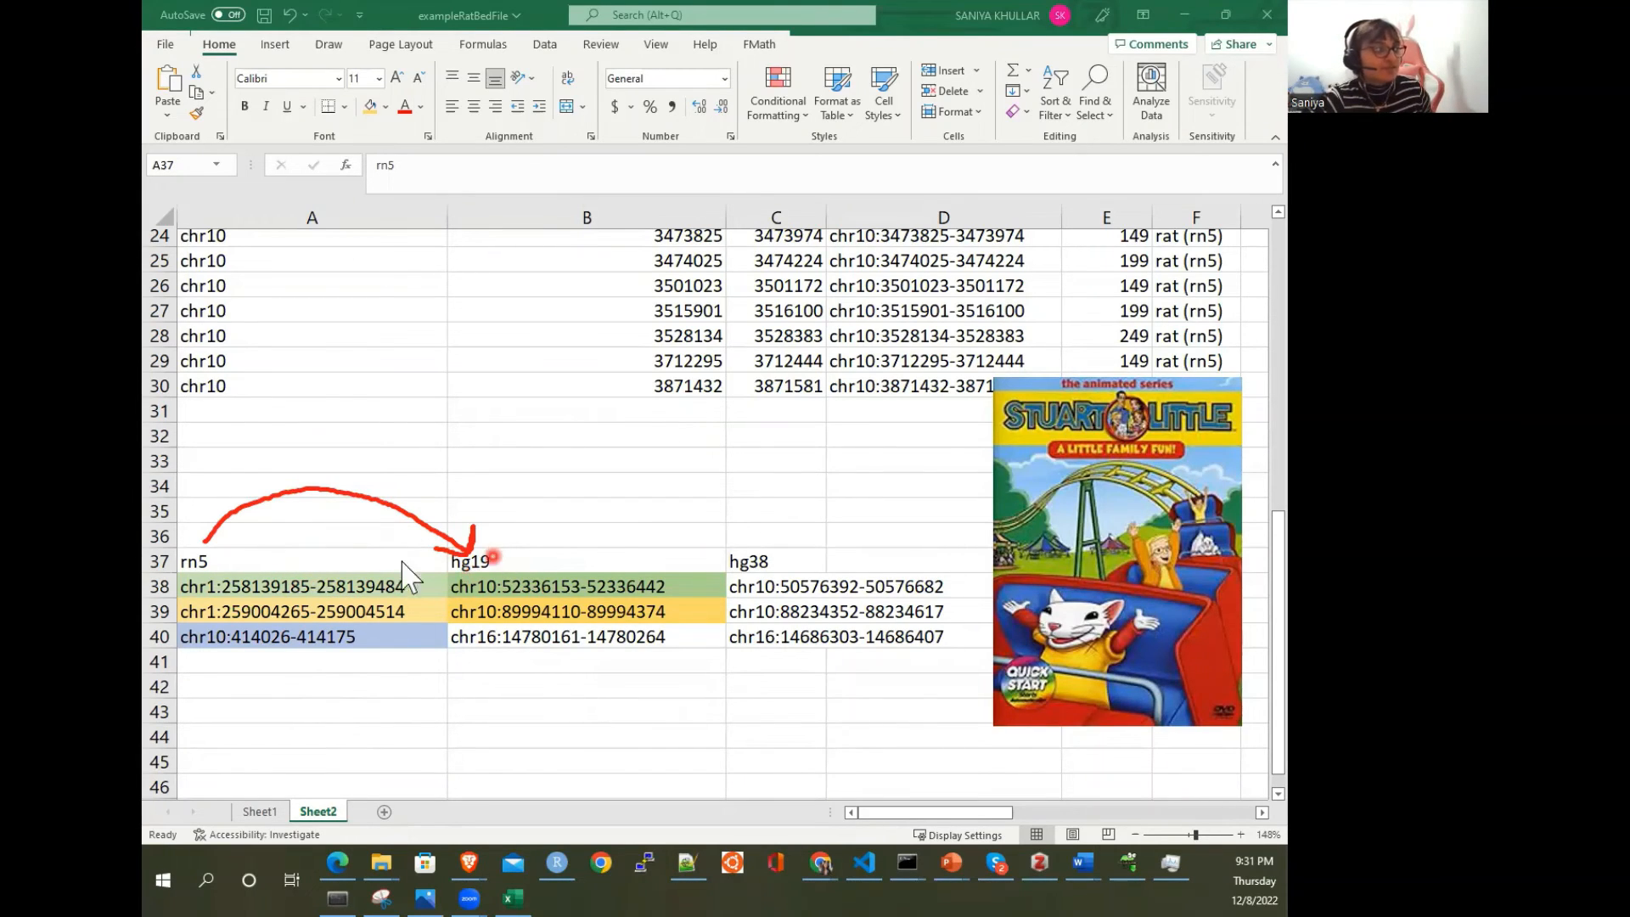
Step: Enter the captions "rat genome assembly 5", "human genome hg19" and "human genome hg38" in A41:C41 below the summary table
{"action": "left_click", "coordinate": [219, 661]}
{"action": "type", "text": "rat genom"}
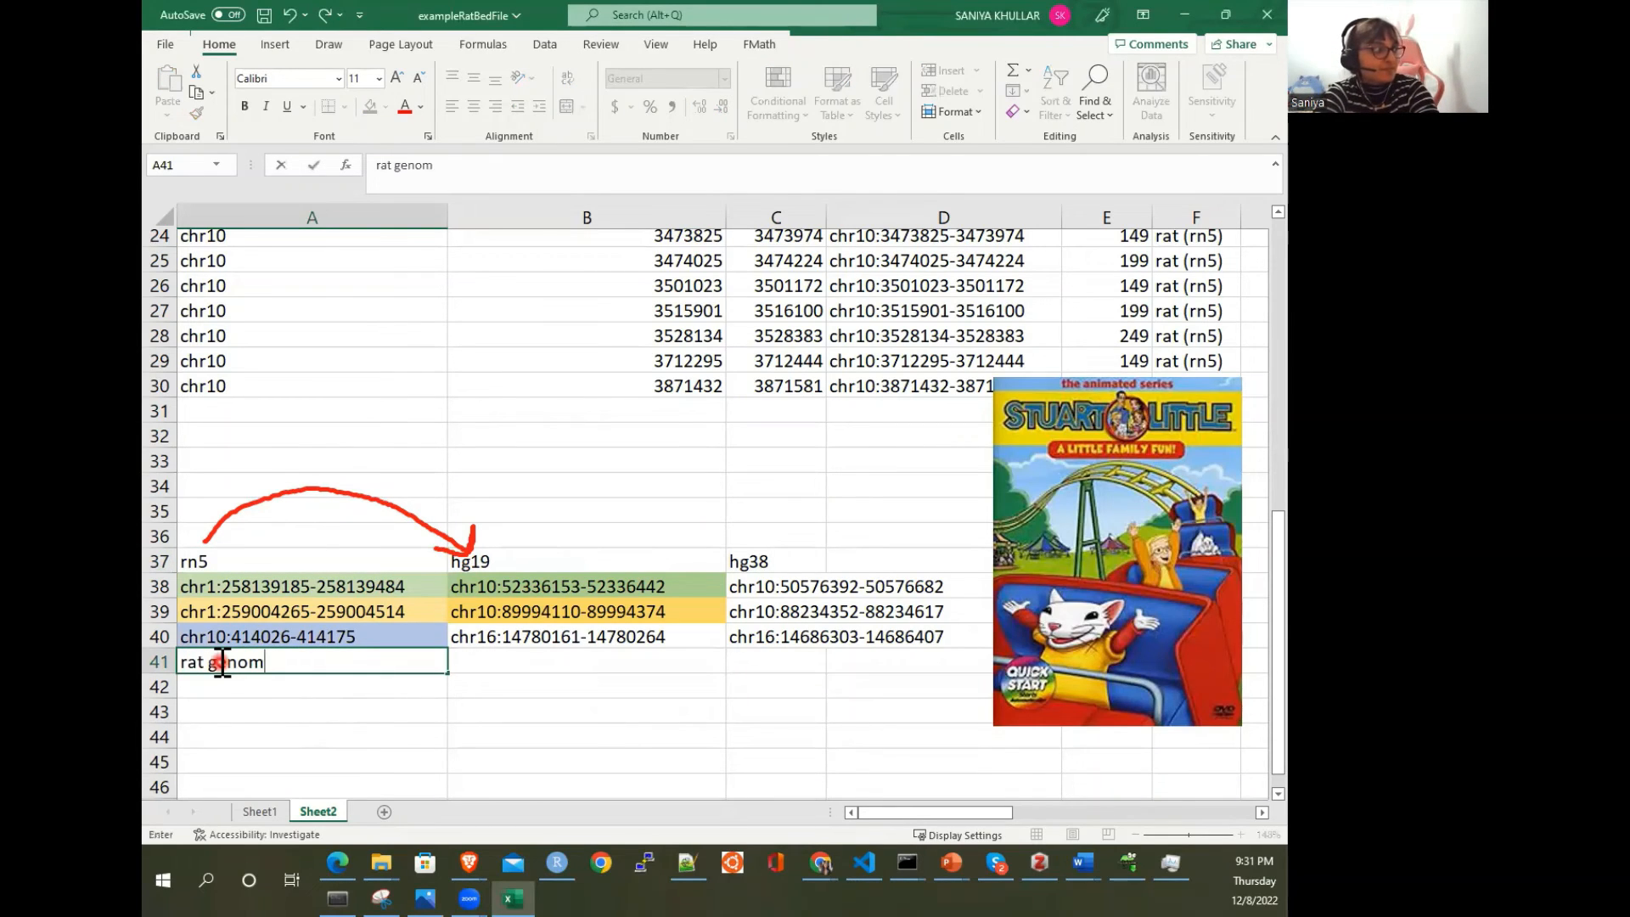
{"action": "type", "text": "e assembly"}
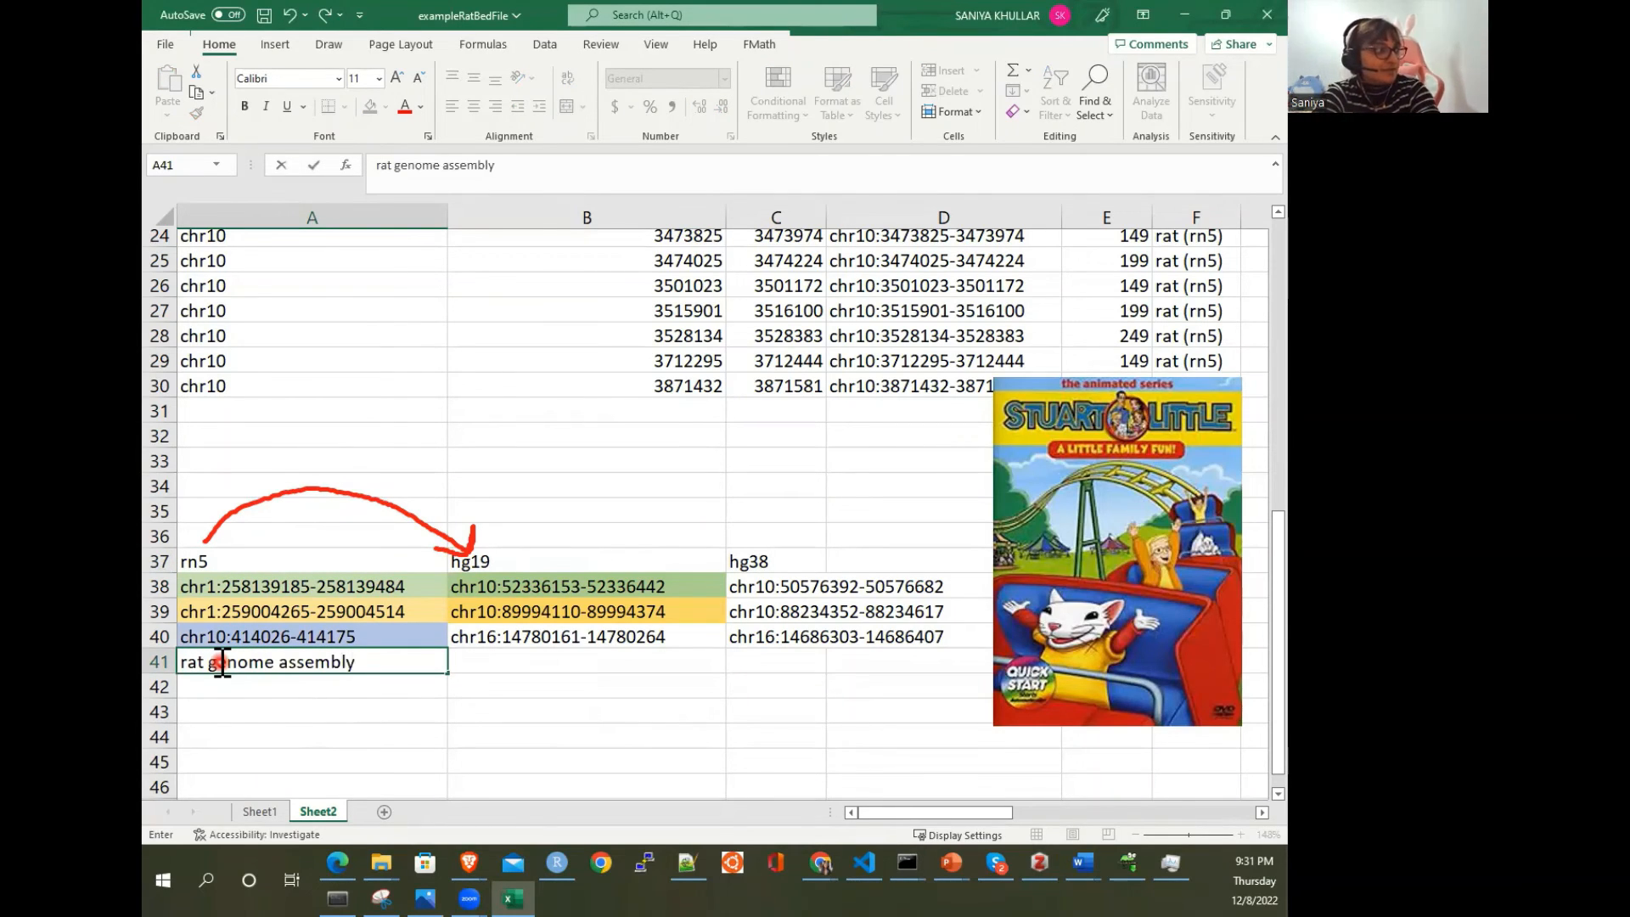
{"action": "type", "text": " 5"}
{"action": "key", "text": "Tab"}
{"action": "type", "text": "human genome"}
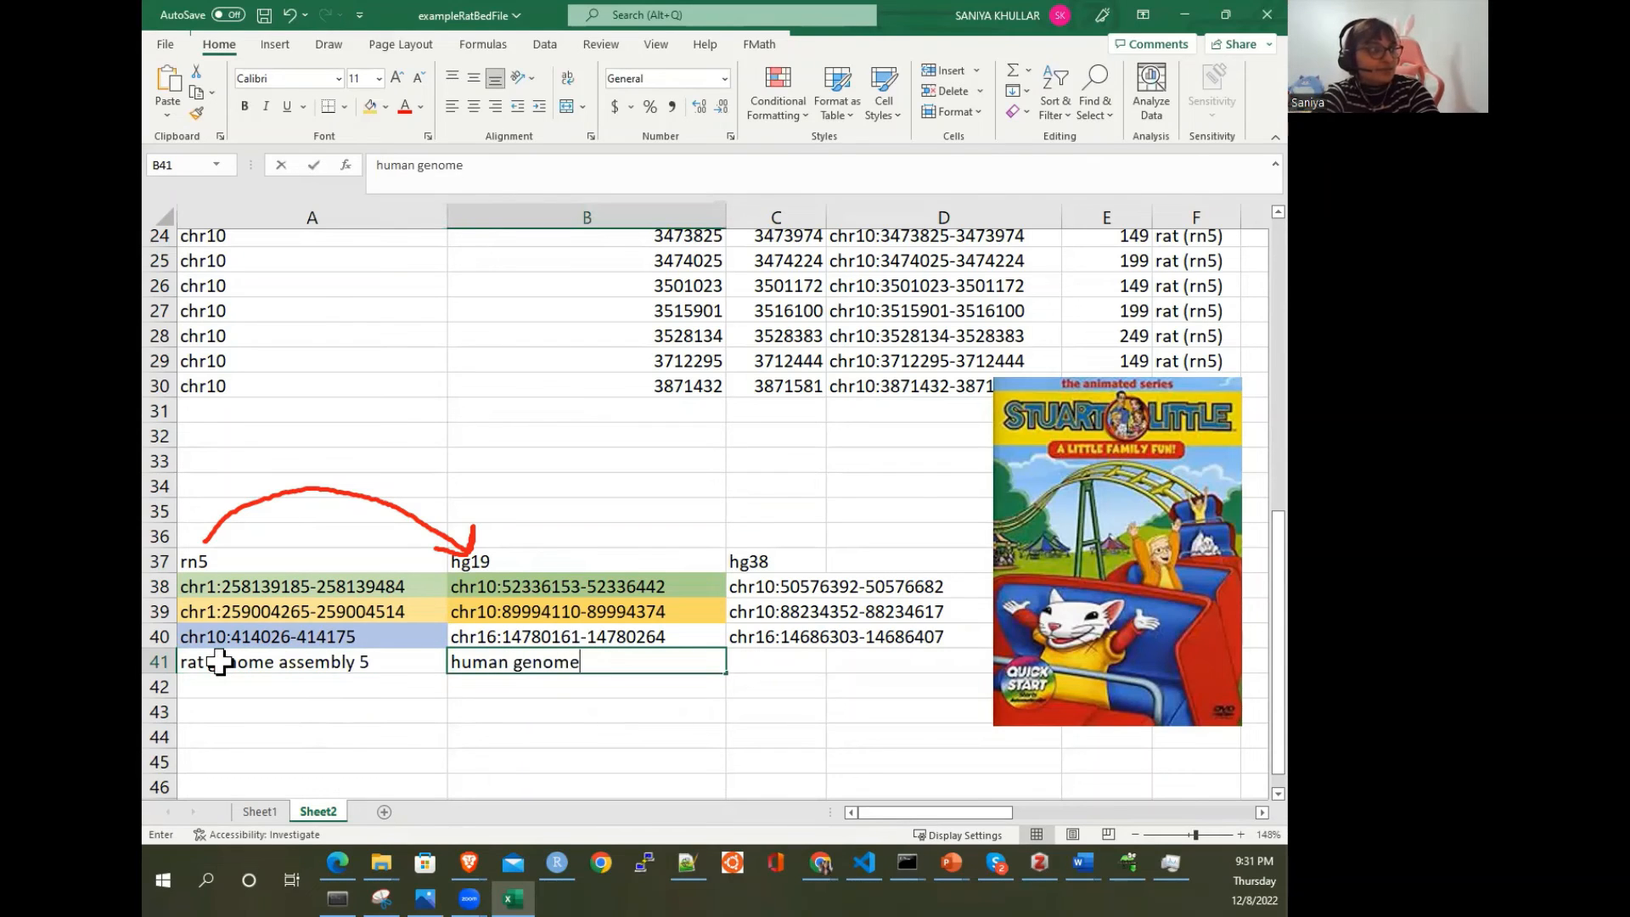
{"action": "type", "text": " hg19"}
{"action": "key", "text": "Tab"}
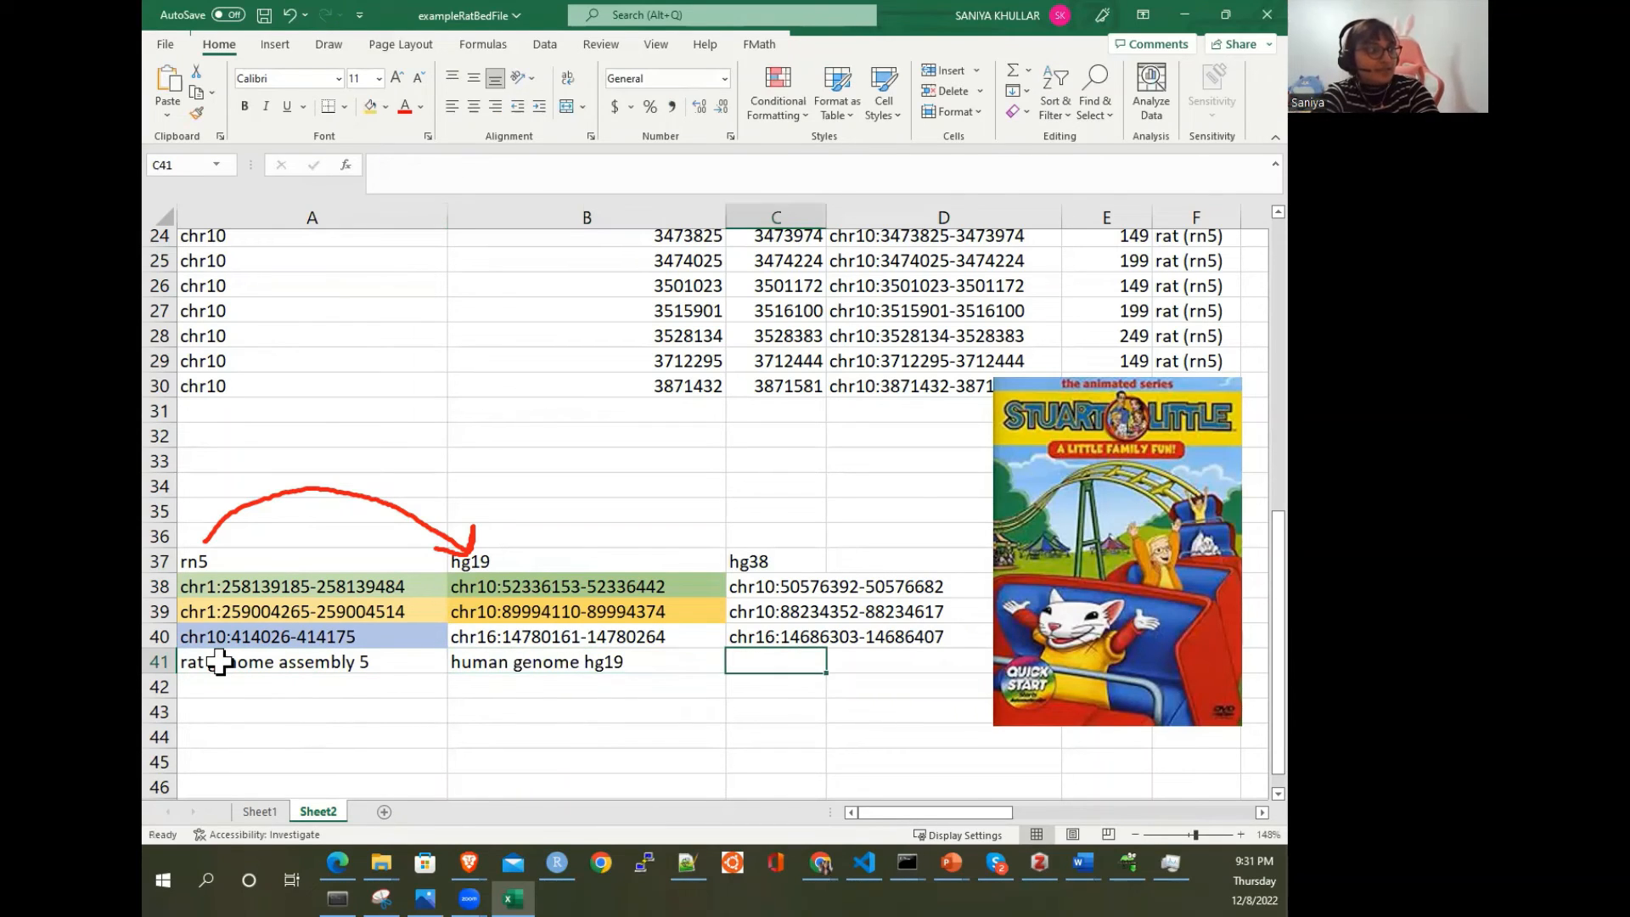
{"action": "type", "text": "human genome hg38"}
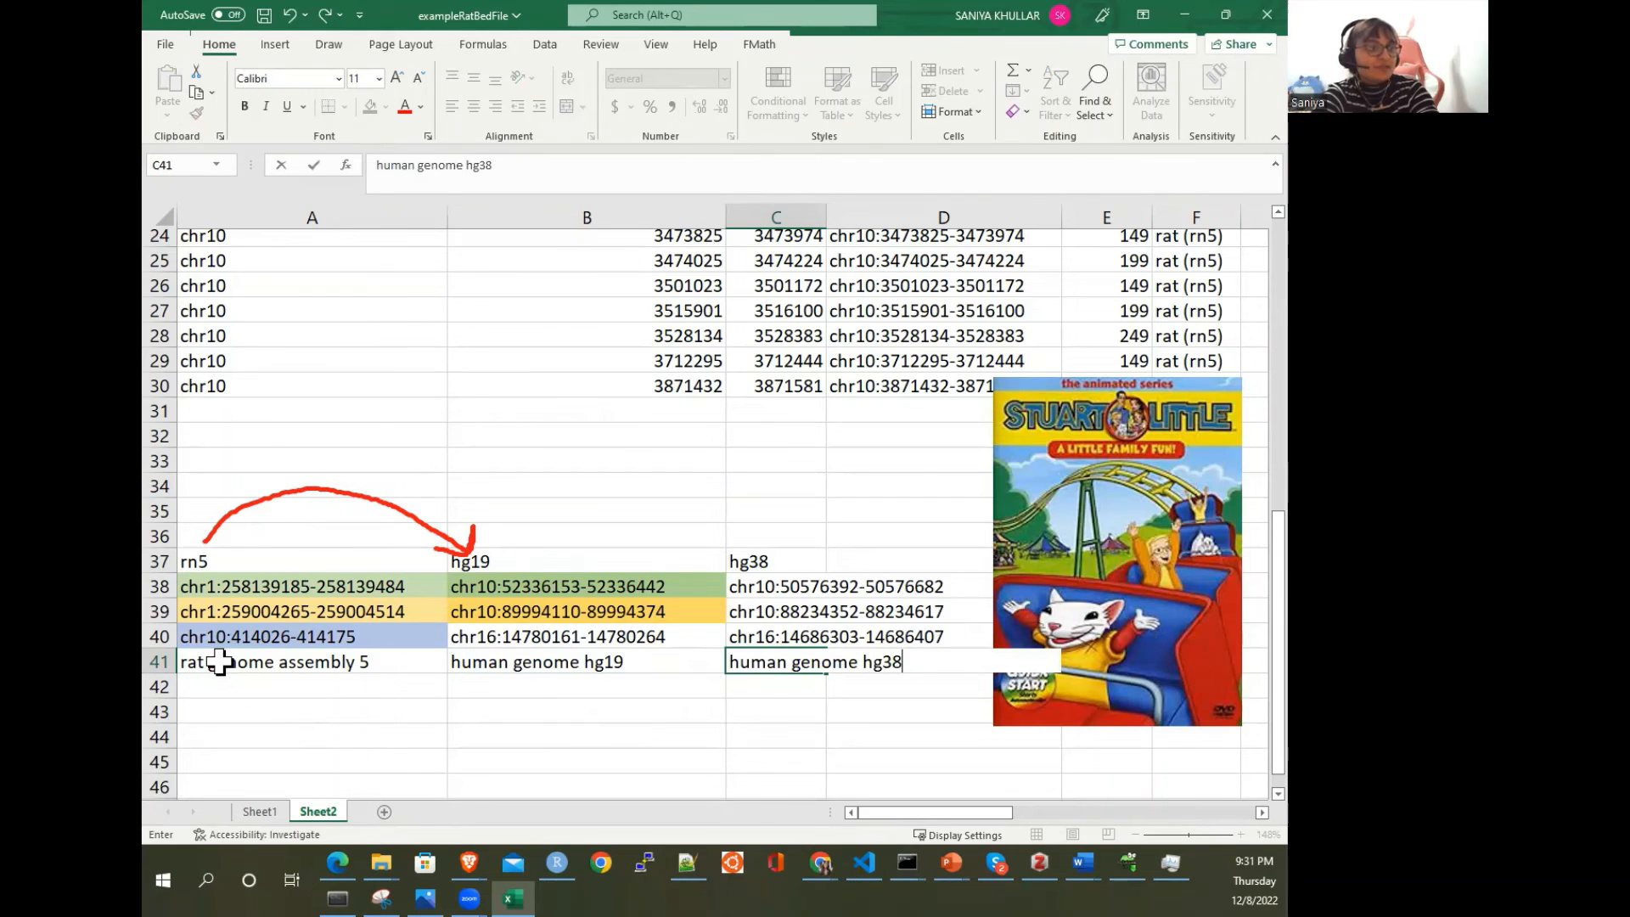
{"action": "key", "text": "Return"}
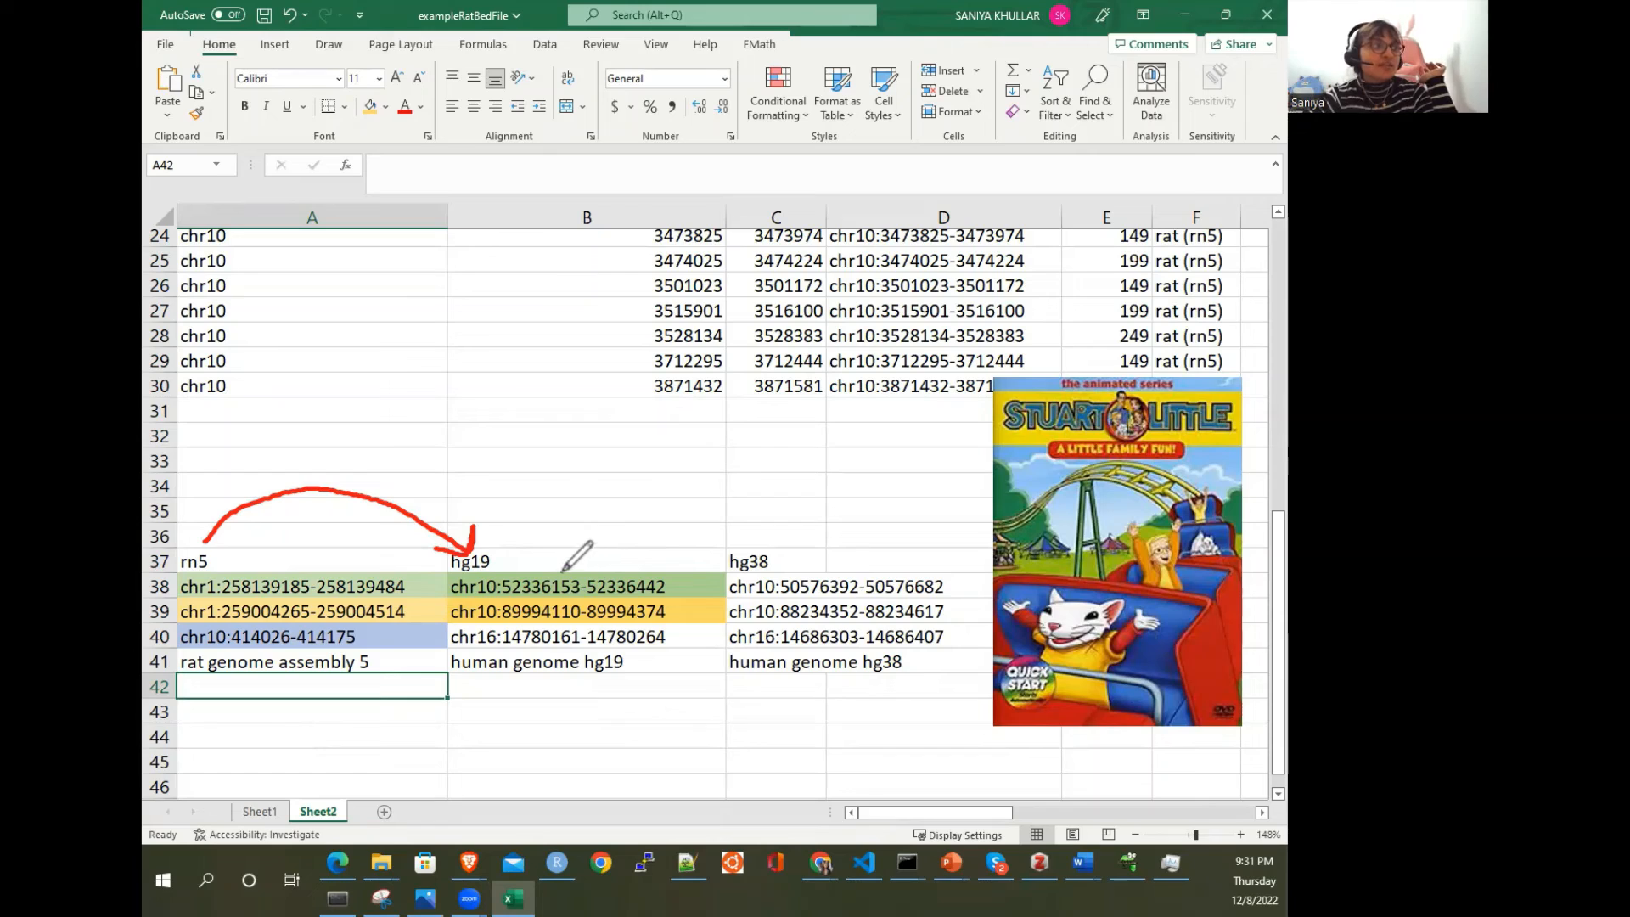
Step: Draw a curved red arrow from the hg19 column to the hg38 header and bold the coordinates in A38 and C38
{"action": "mouse_move", "coordinate": [557, 571]}
{"action": "left_mouse_down"}
{"action": "mouse_move", "coordinate": [779, 508]}
{"action": "mouse_move", "coordinate": [777, 533]}
{"action": "mouse_move", "coordinate": [801, 527]}
{"action": "left_mouse_up"}
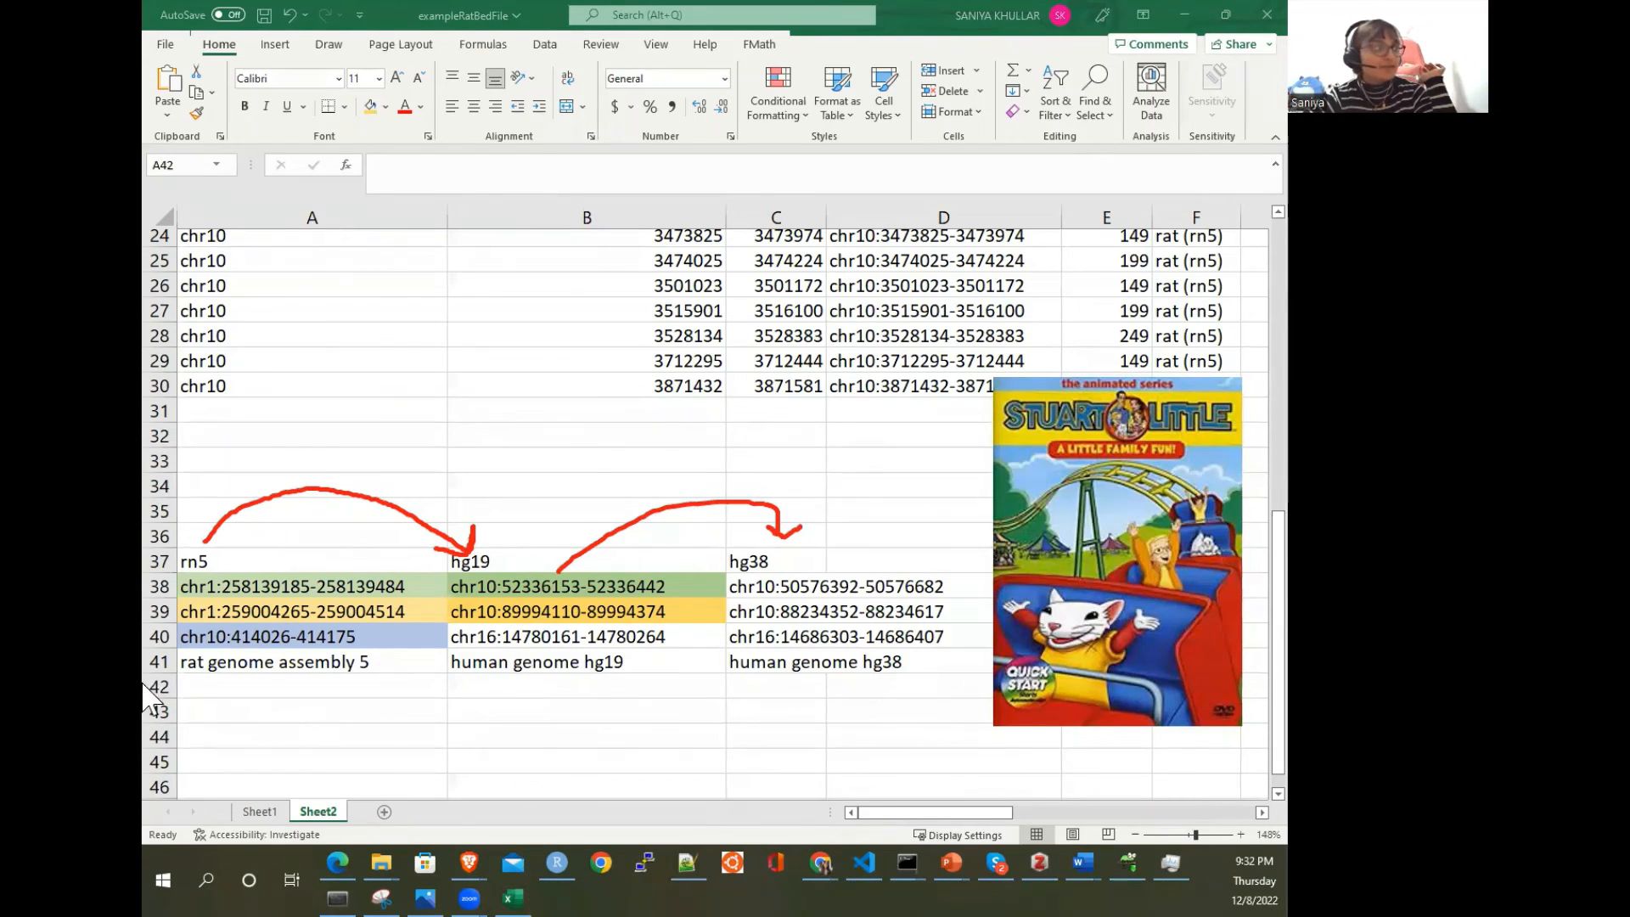
{"action": "left_click", "coordinate": [281, 585]}
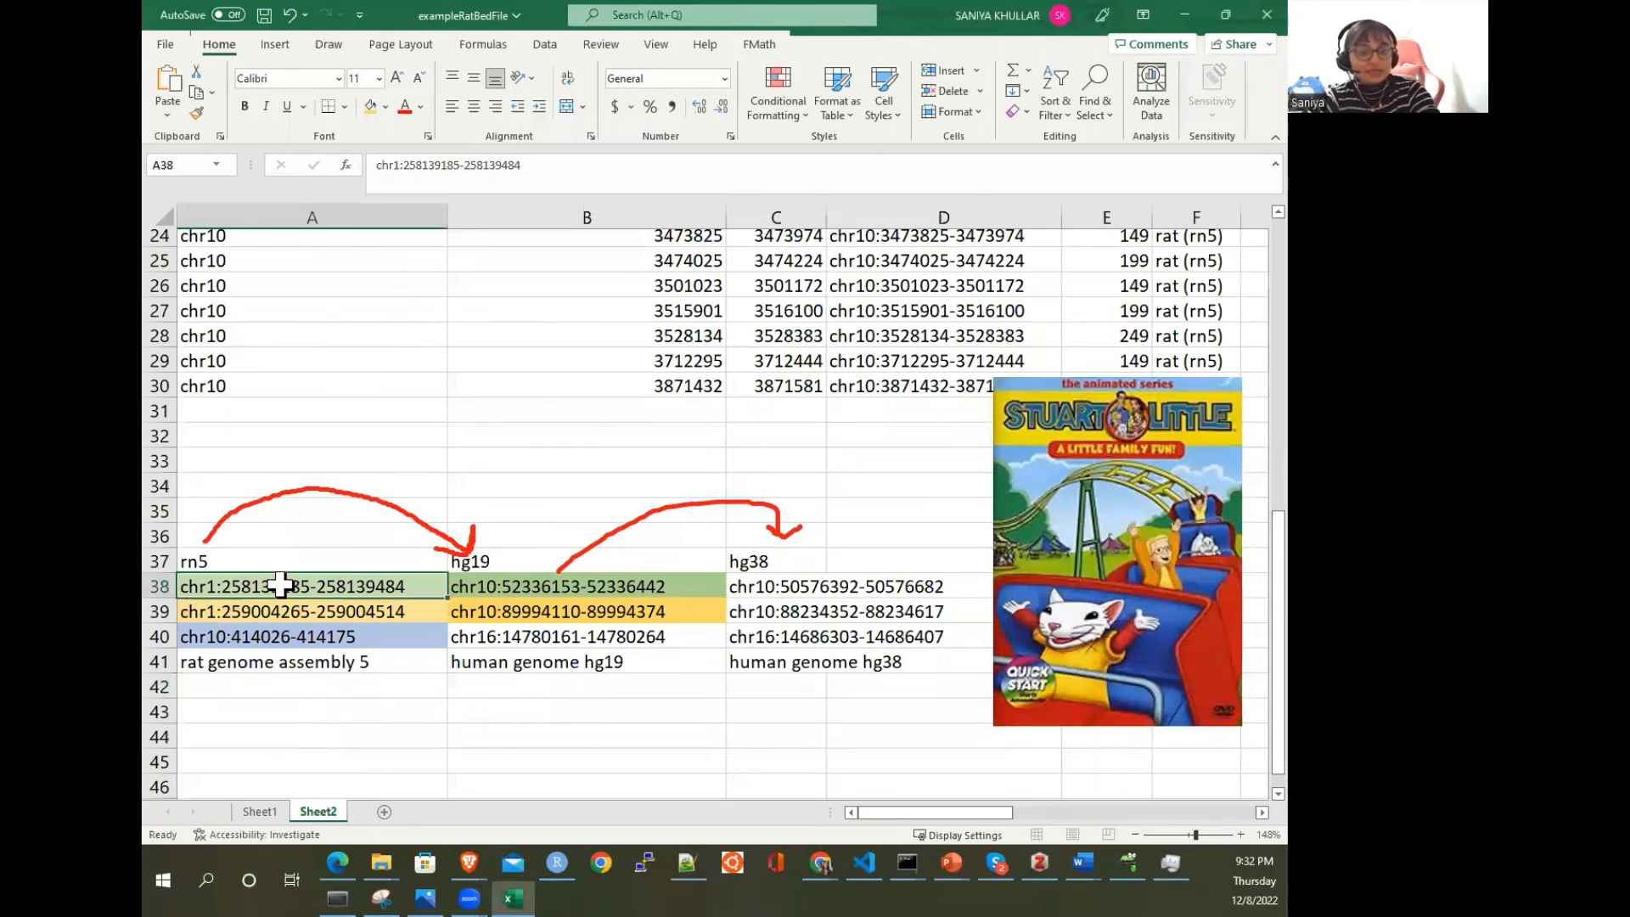
{"action": "key", "text": "ctrl+b"}
{"action": "left_click", "coordinate": [774, 585]}
{"action": "key", "text": "ctrl+b"}
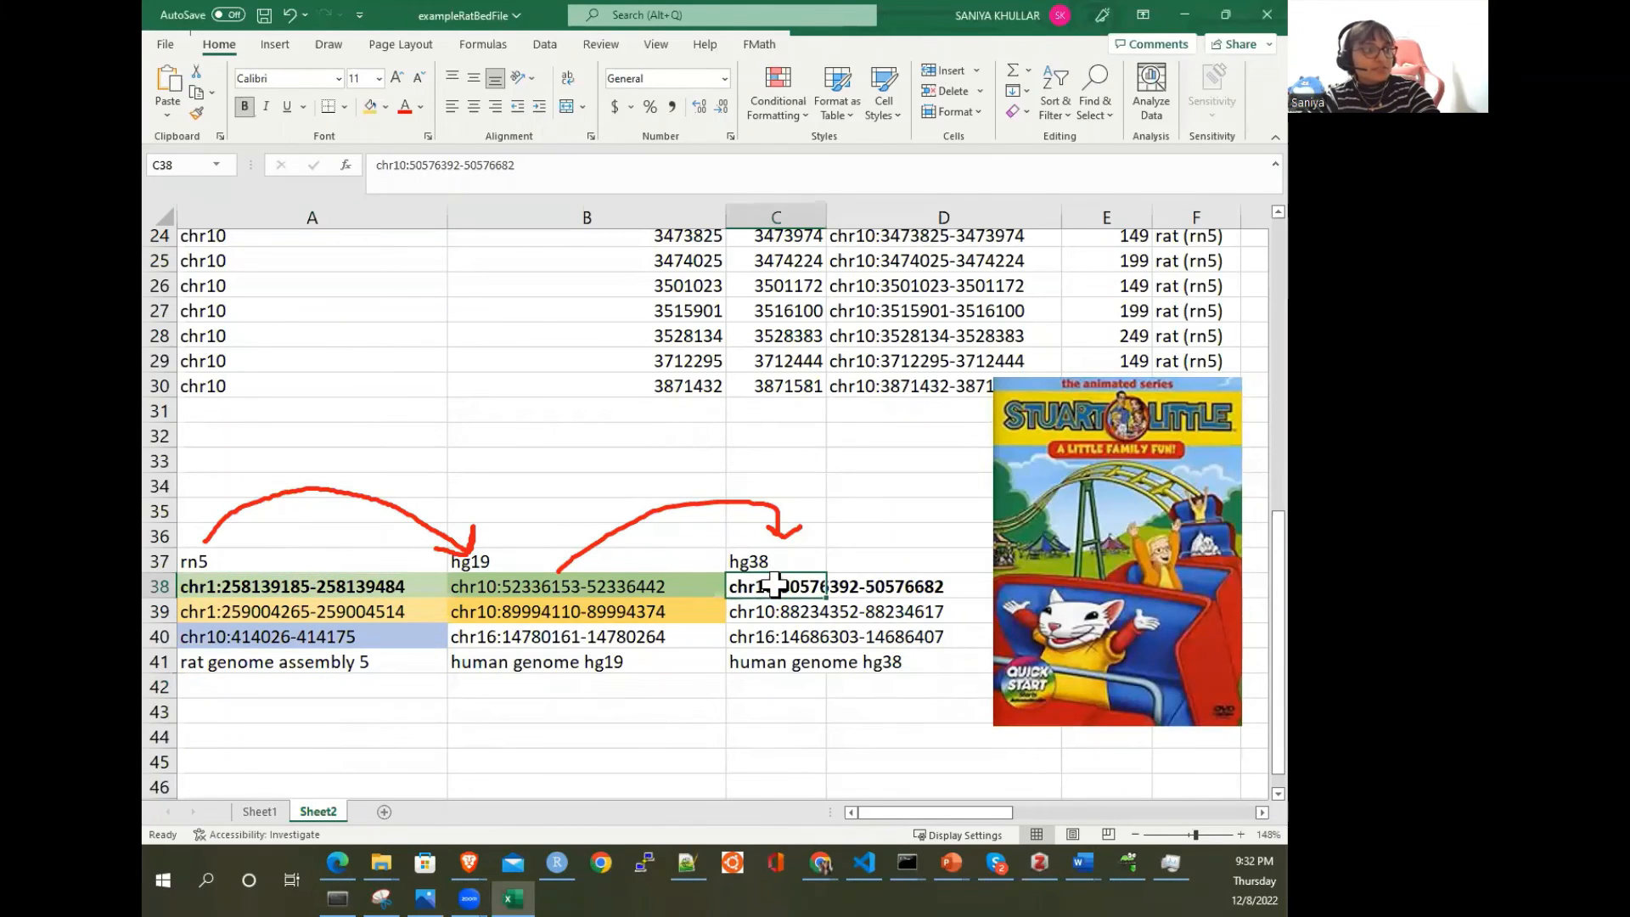
Step: Add thousands separators to the rn5 coordinate in A38 so it reads chr1:258,139,185-258,139,484
{"action": "left_click", "coordinate": [290, 592]}
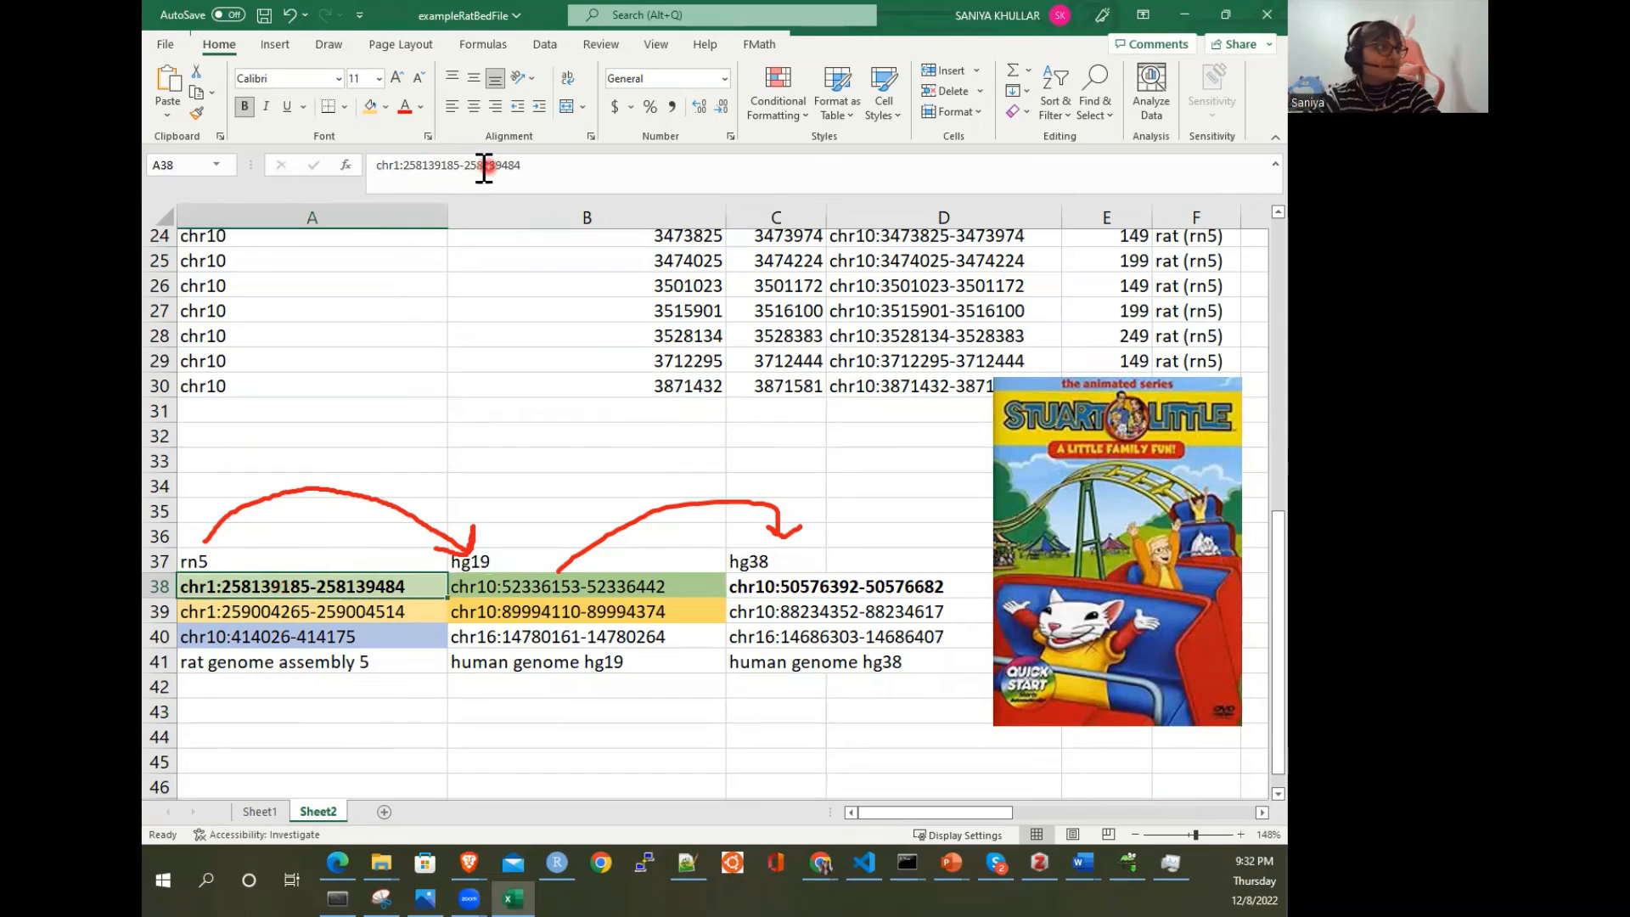
{"action": "left_click", "coordinate": [448, 165]}
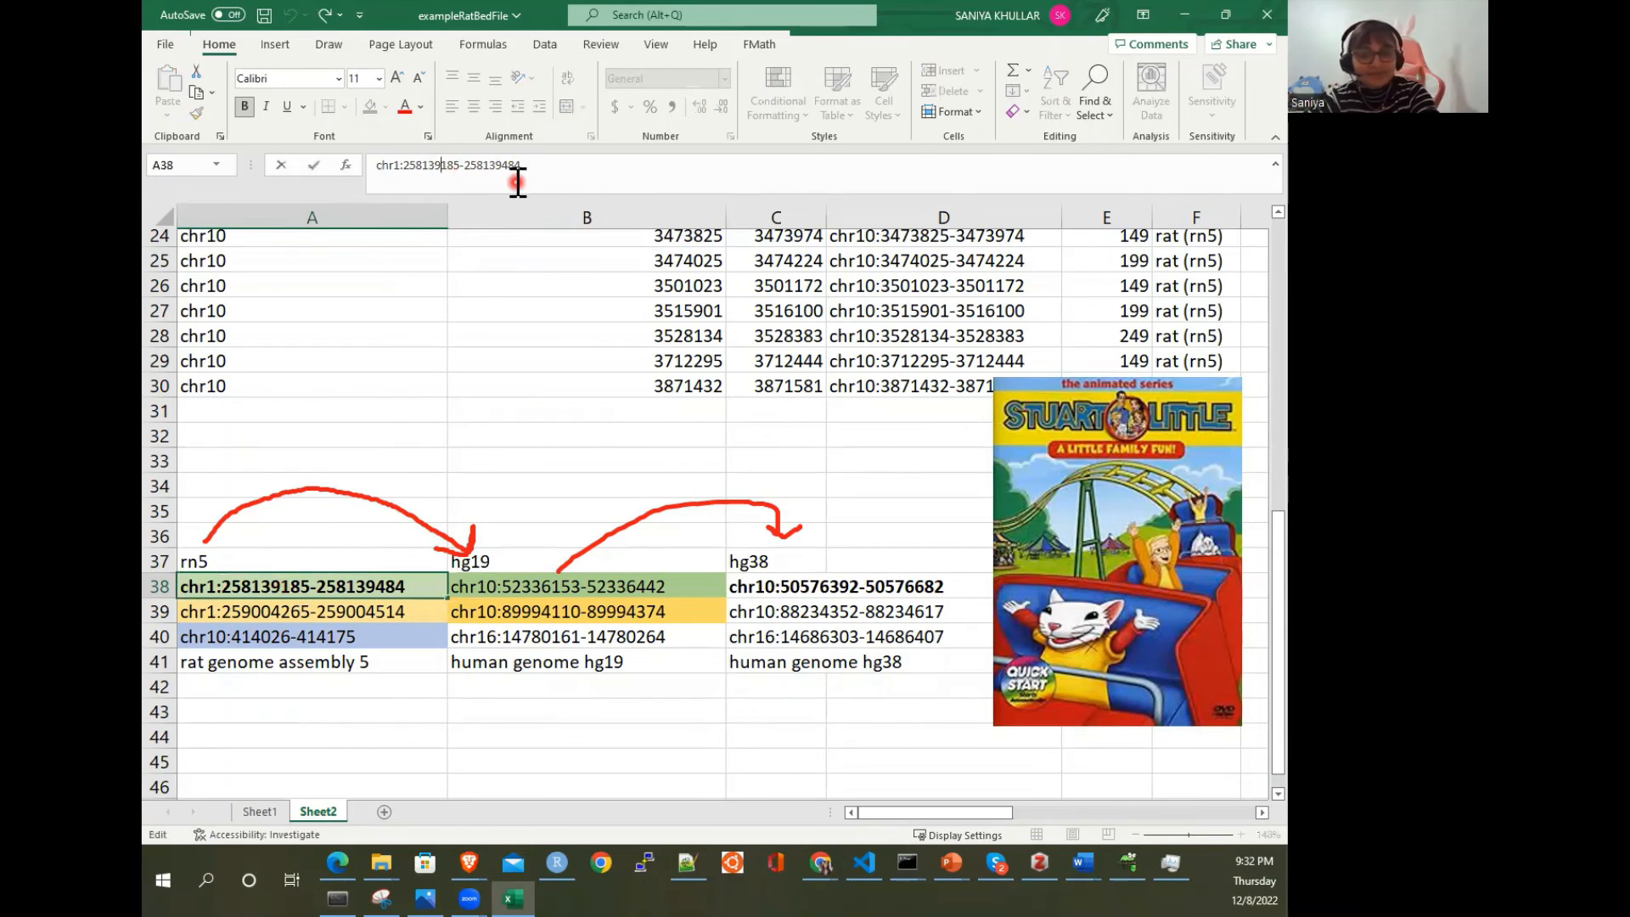
{"action": "type", "text": ","}
{"action": "left_click", "coordinate": [415, 166]}
{"action": "type", "text": ","}
{"action": "left_click", "coordinate": [486, 167]}
{"action": "type", "text": ","}
{"action": "left_click", "coordinate": [492, 173]}
{"action": "left_click", "coordinate": [284, 612]}
Step: Add thousands separators to the hg19 coordinate in B38 so it reads chr10:52,336,153-52,336,442
{"action": "left_click", "coordinate": [474, 586]}
{"action": "left_click", "coordinate": [499, 167]}
{"action": "type", "text": ","}
{"action": "left_click", "coordinate": [477, 167]}
{"action": "type", "text": ","}
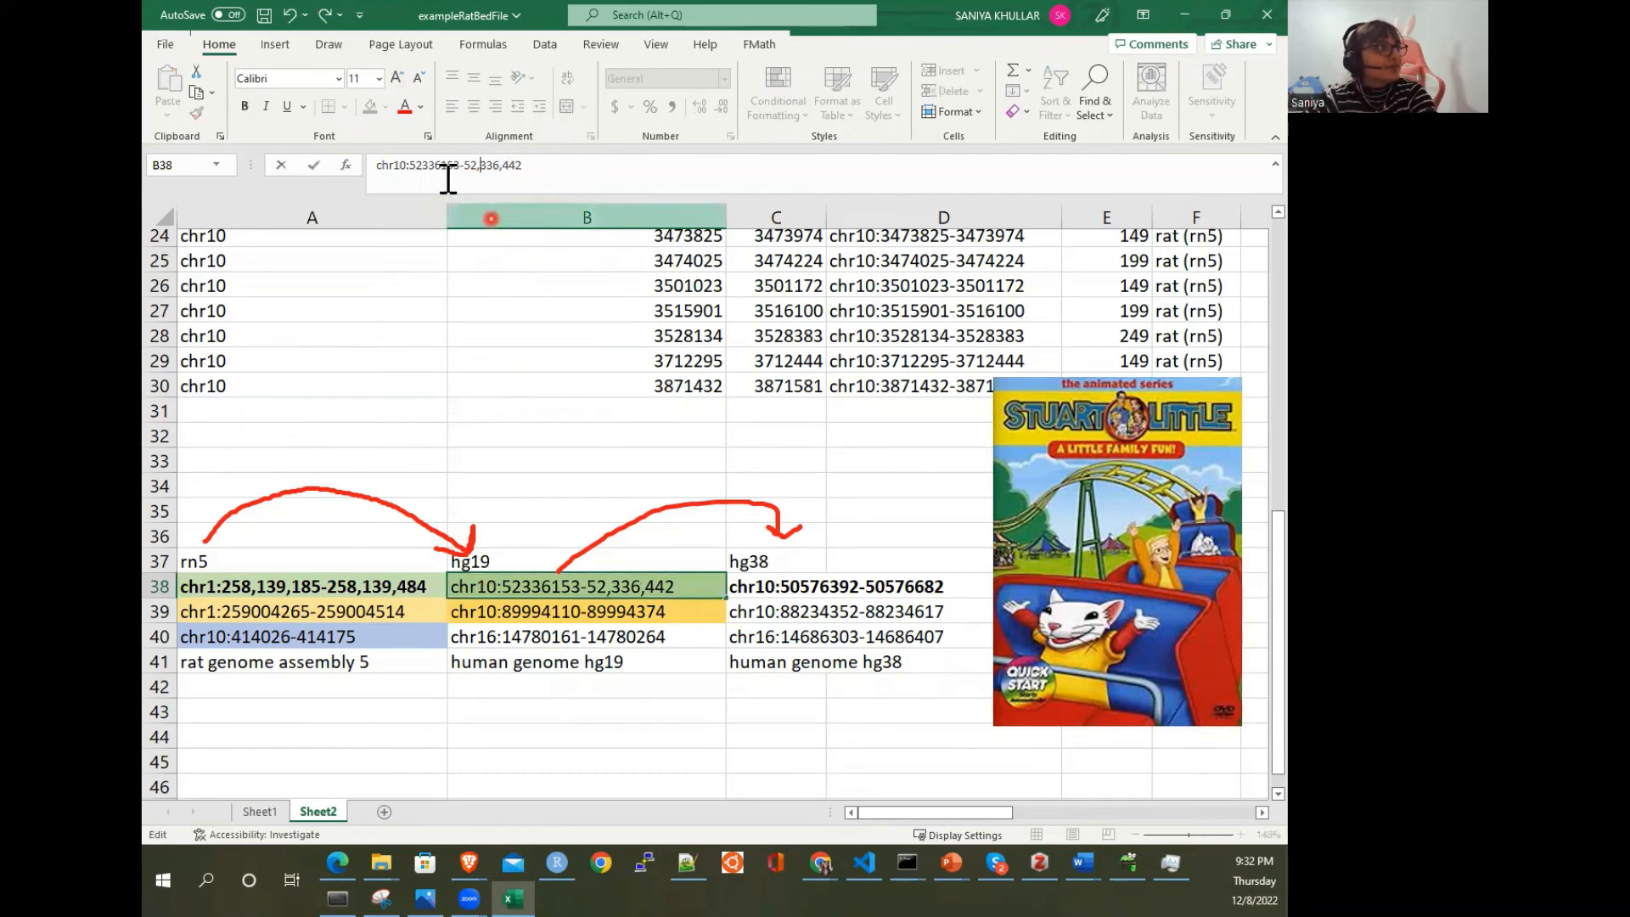
{"action": "left_click", "coordinate": [439, 165]}
{"action": "type", "text": ","}
{"action": "left_click", "coordinate": [434, 166]}
{"action": "type", "text": ","}
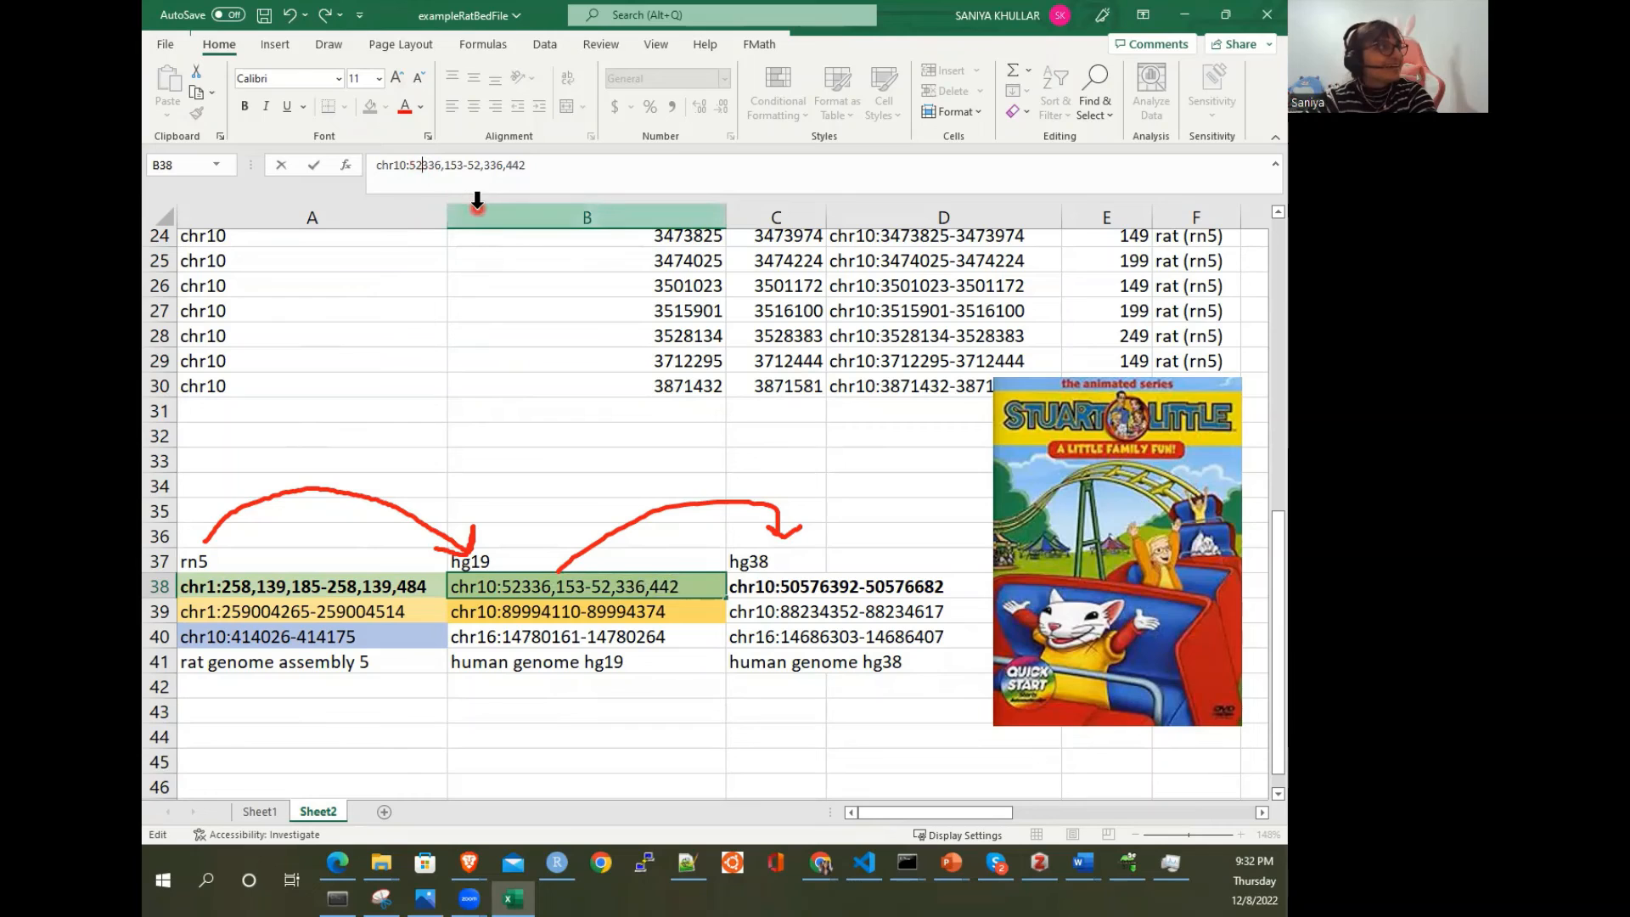
Step: Add thousands separators to the hg38 coordinate in C38 so it reads chr10:50,576,392-50,576,682
{"action": "left_click", "coordinate": [762, 581]}
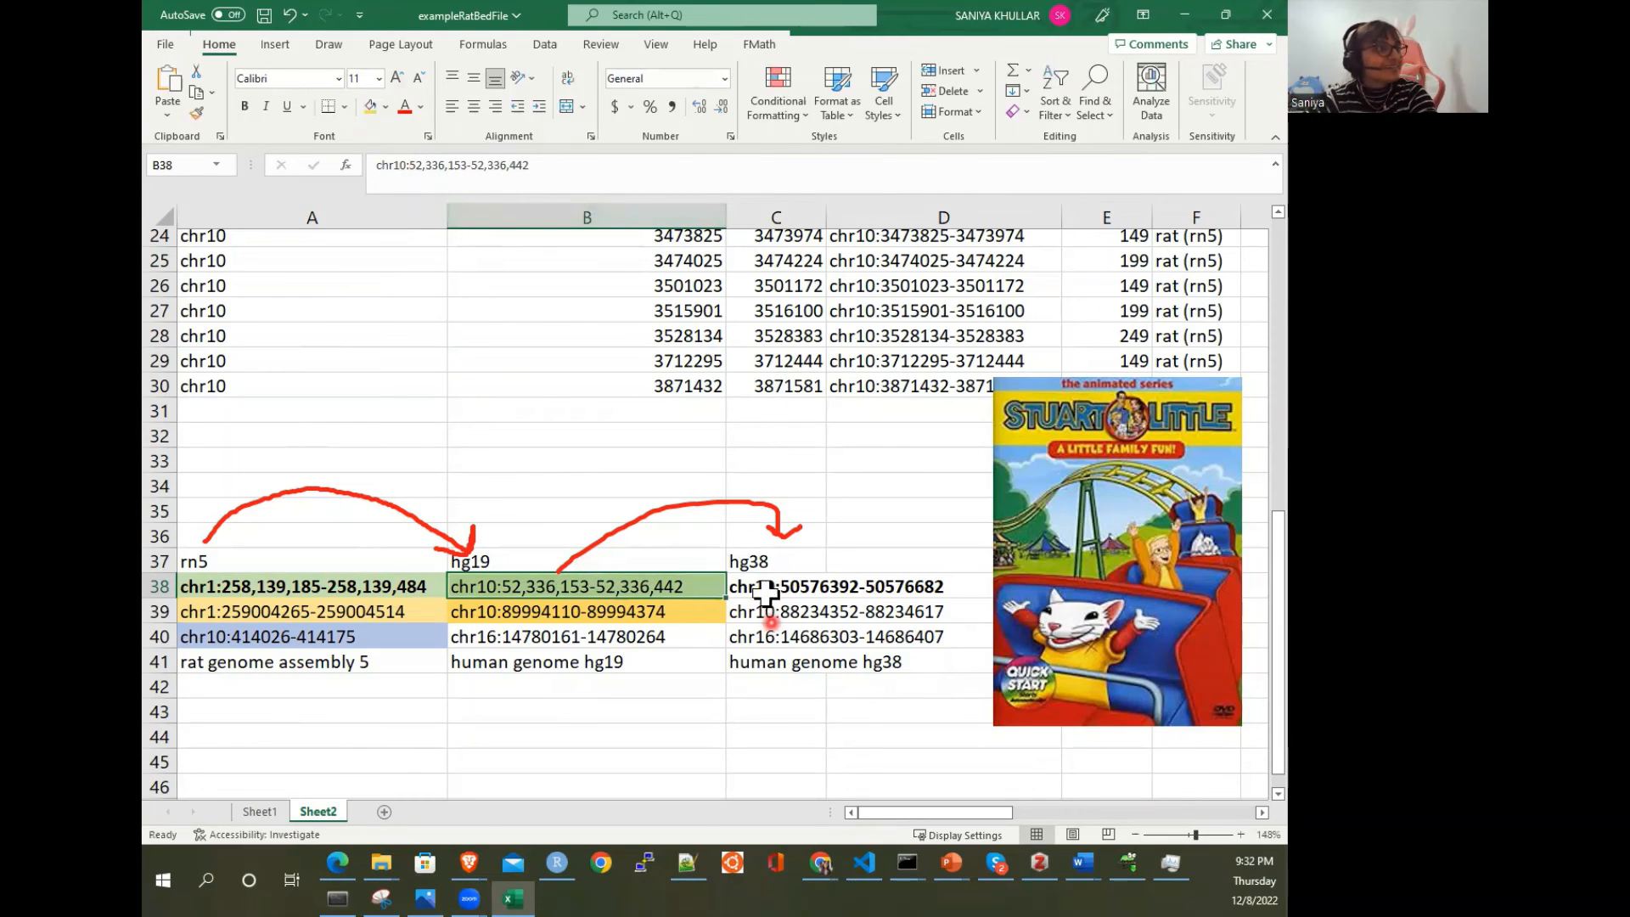
{"action": "left_click", "coordinate": [484, 165]}
{"action": "type", "text": ","}
{"action": "left_click", "coordinate": [473, 164]}
{"action": "type", "text": ","}
{"action": "left_click", "coordinate": [440, 164]}
{"action": "type", "text": ","}
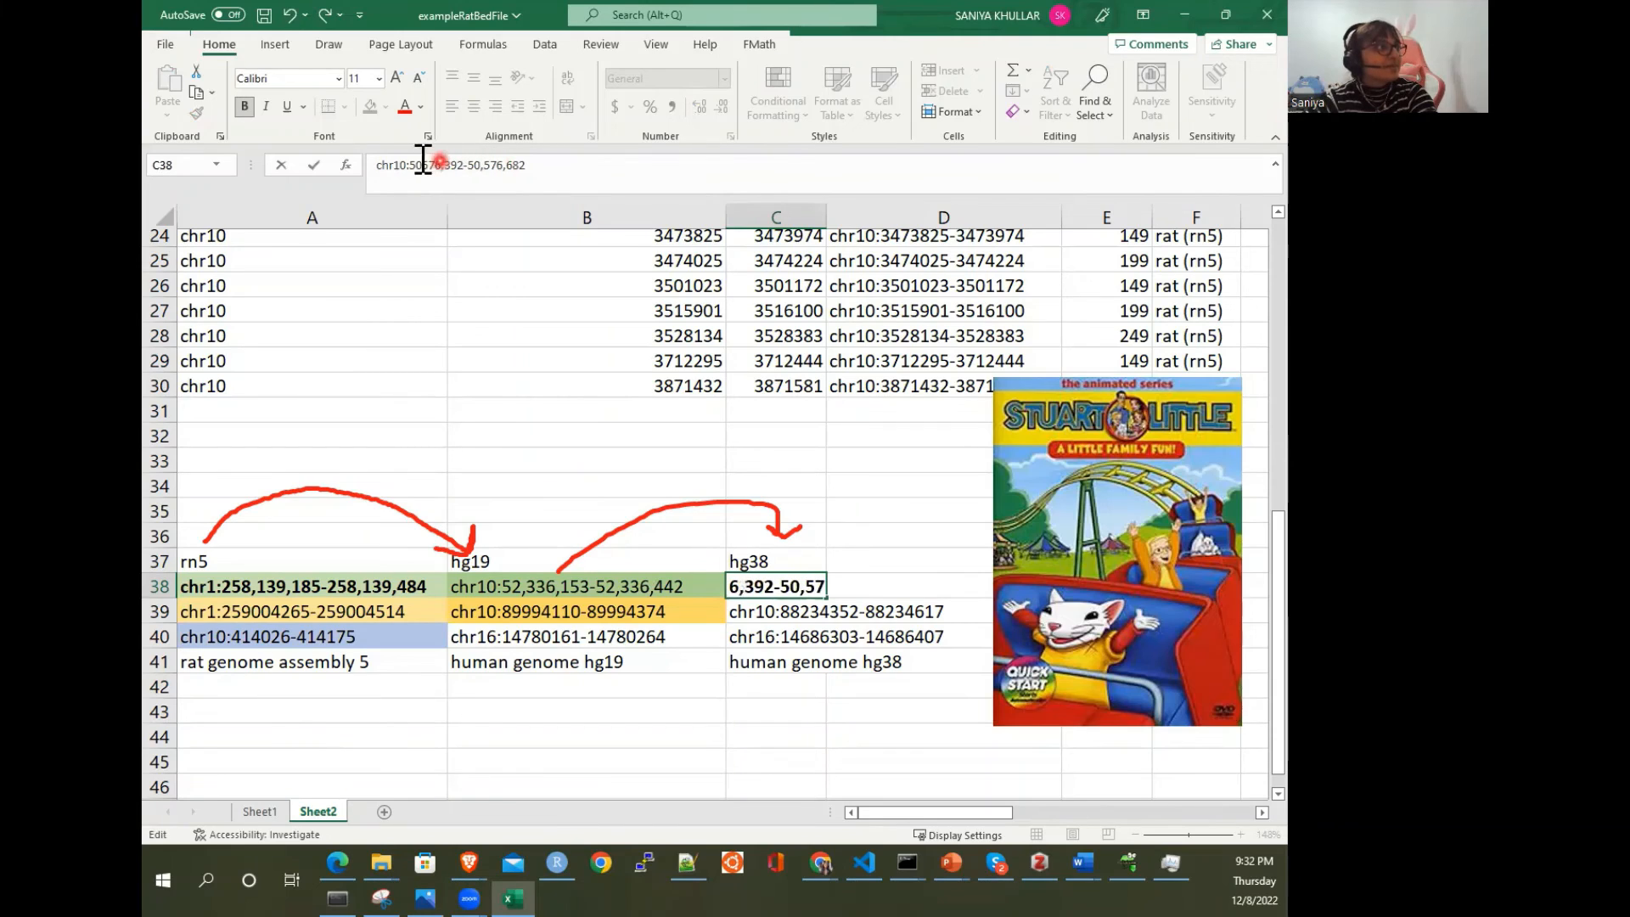
{"action": "left_click", "coordinate": [423, 164]}
{"action": "type", "text": ","}
{"action": "left_click", "coordinate": [510, 360]}
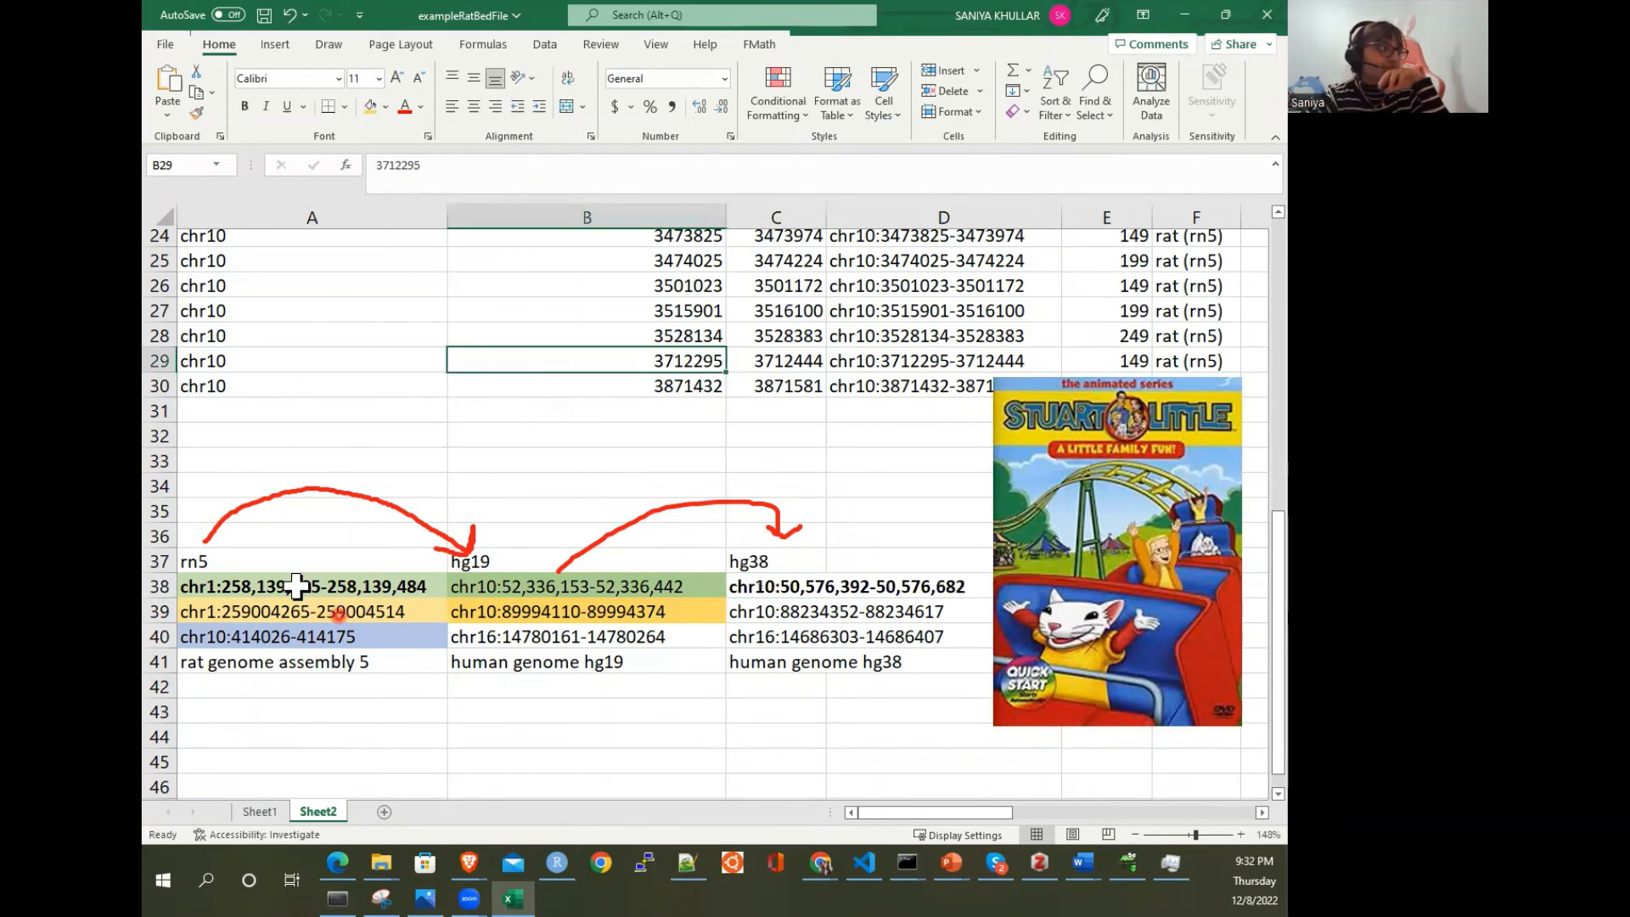
Step: Compare the rn5 coordinates with the matching hg38 coordinates in rows 38 to 40 of the summary table
{"action": "left_click", "coordinate": [238, 587]}
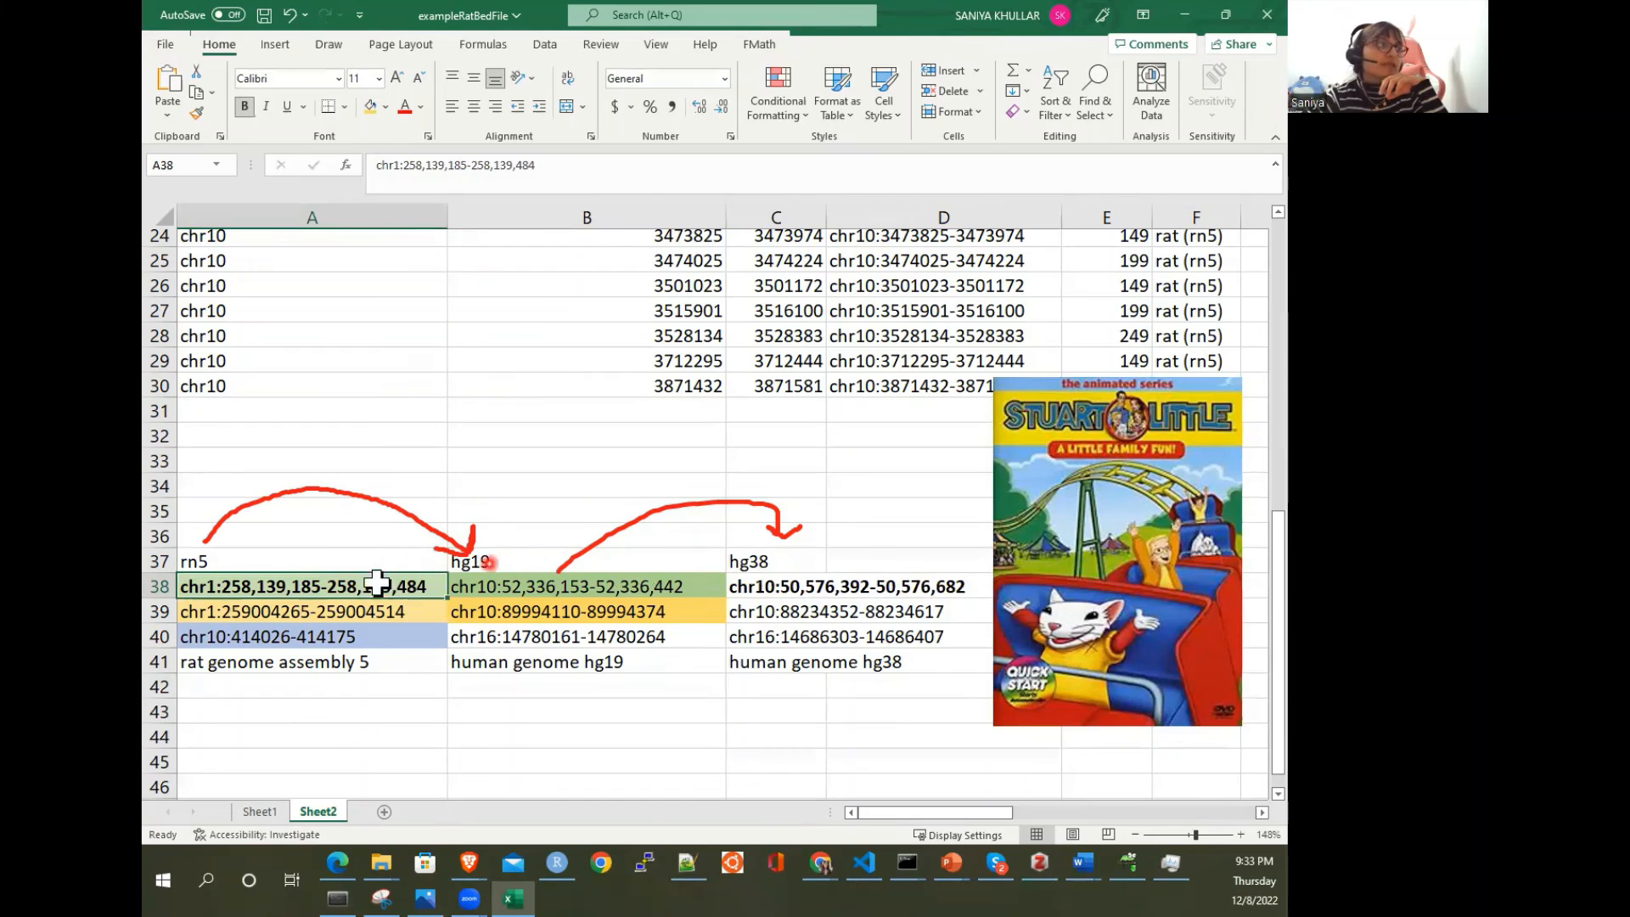
{"action": "left_click", "coordinate": [774, 588]}
{"action": "left_click", "coordinate": [344, 586]}
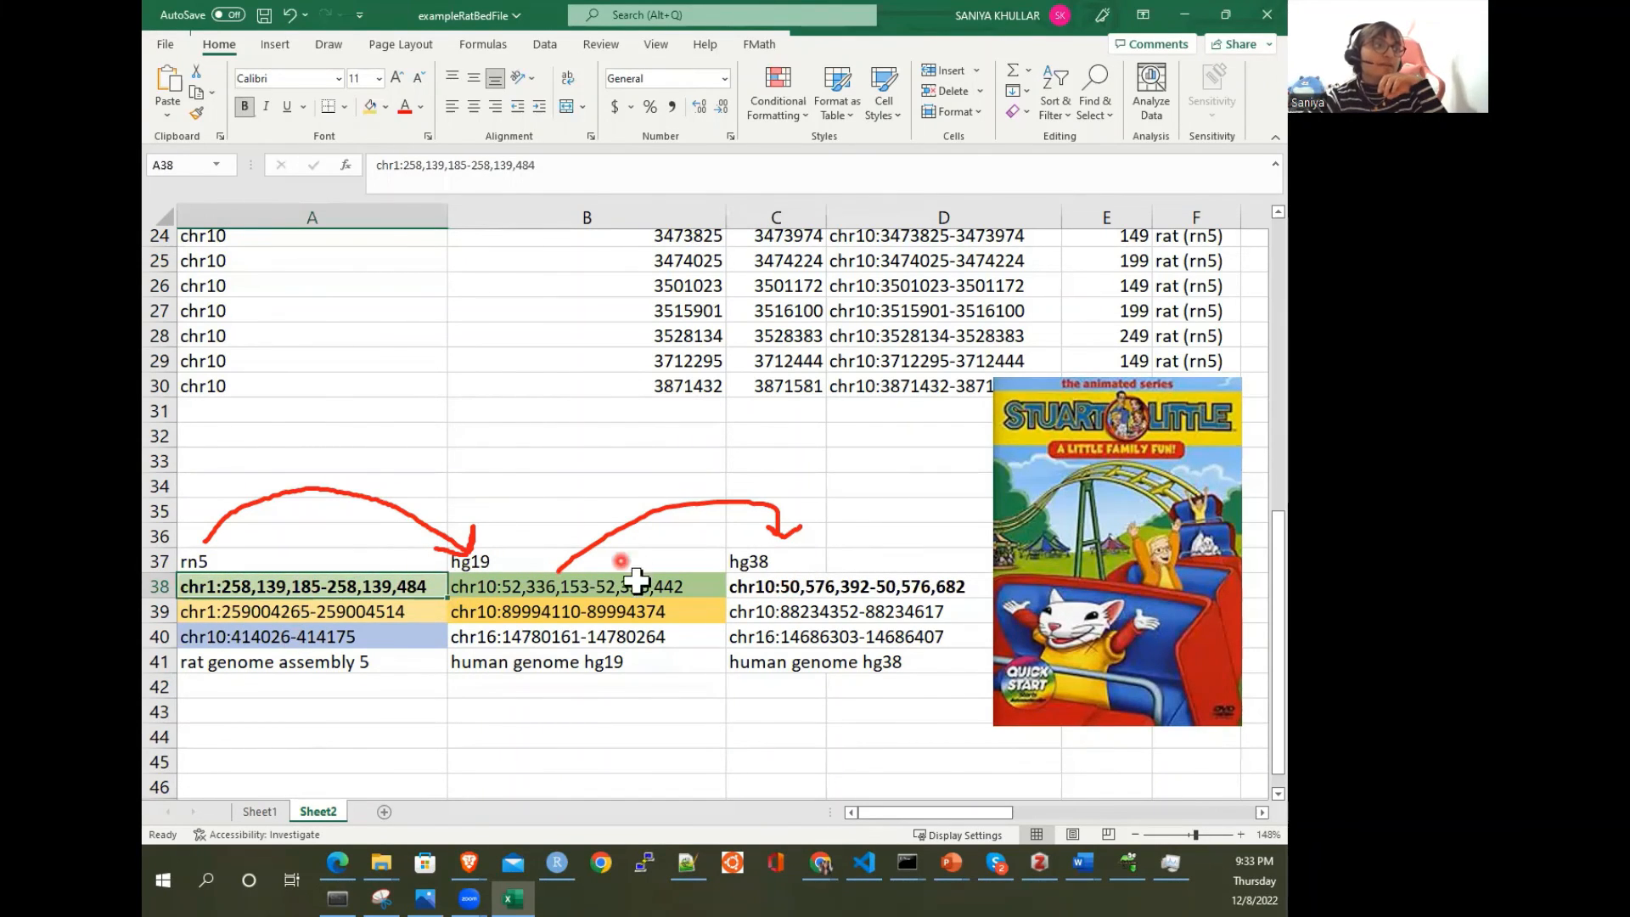
{"action": "left_click", "coordinate": [778, 607]}
{"action": "left_click", "coordinate": [779, 582]}
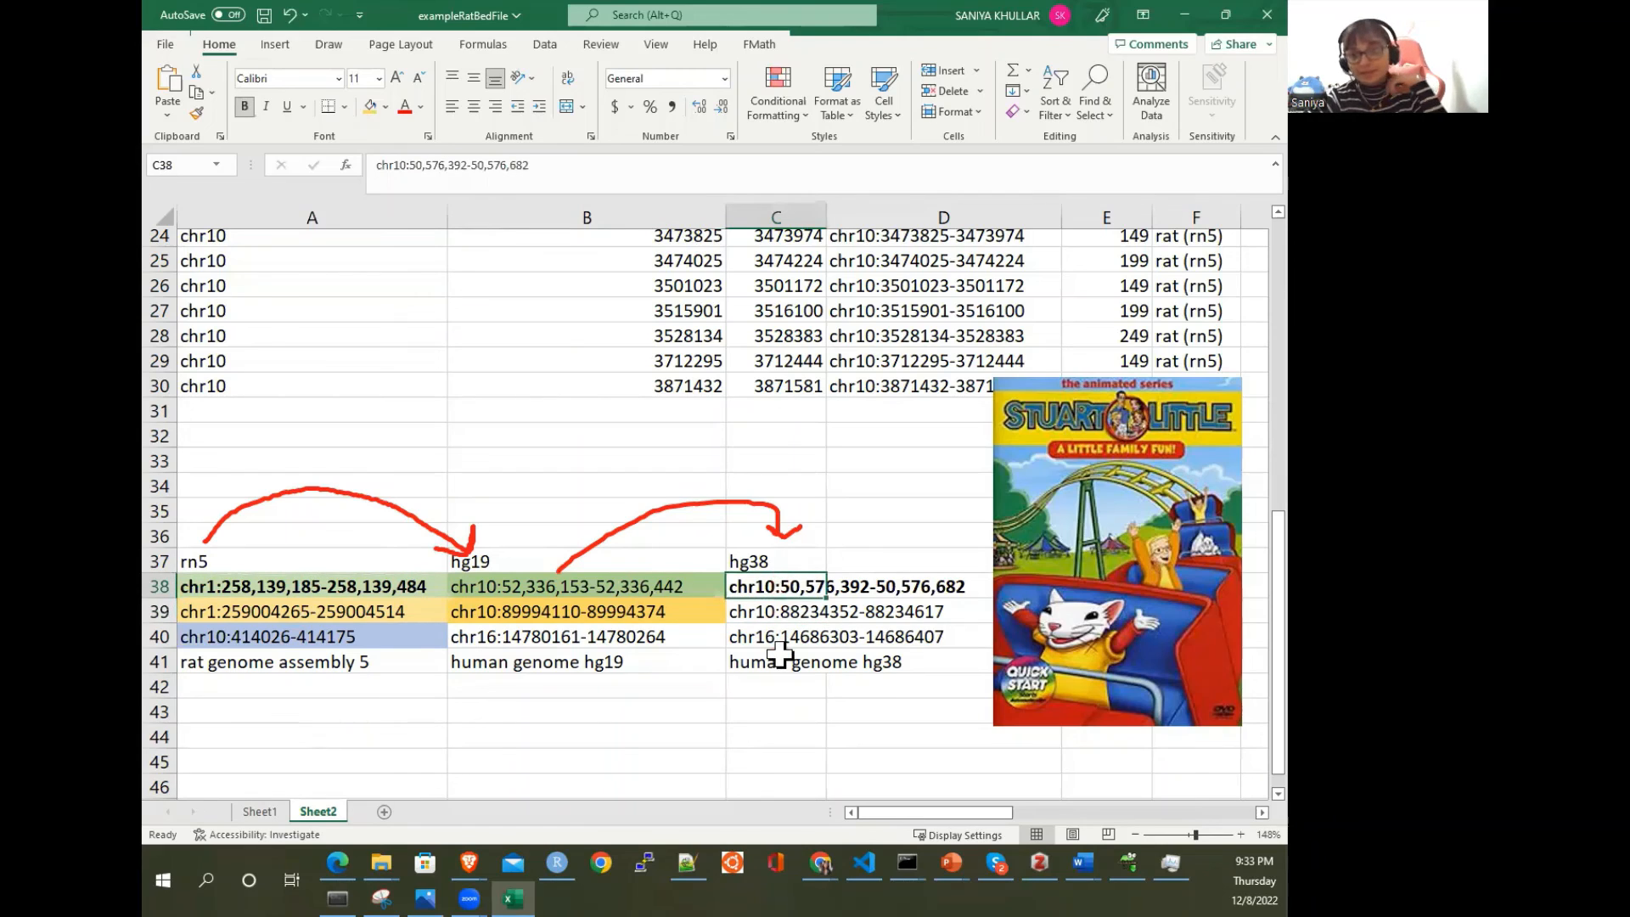
{"action": "left_click", "coordinate": [242, 613]}
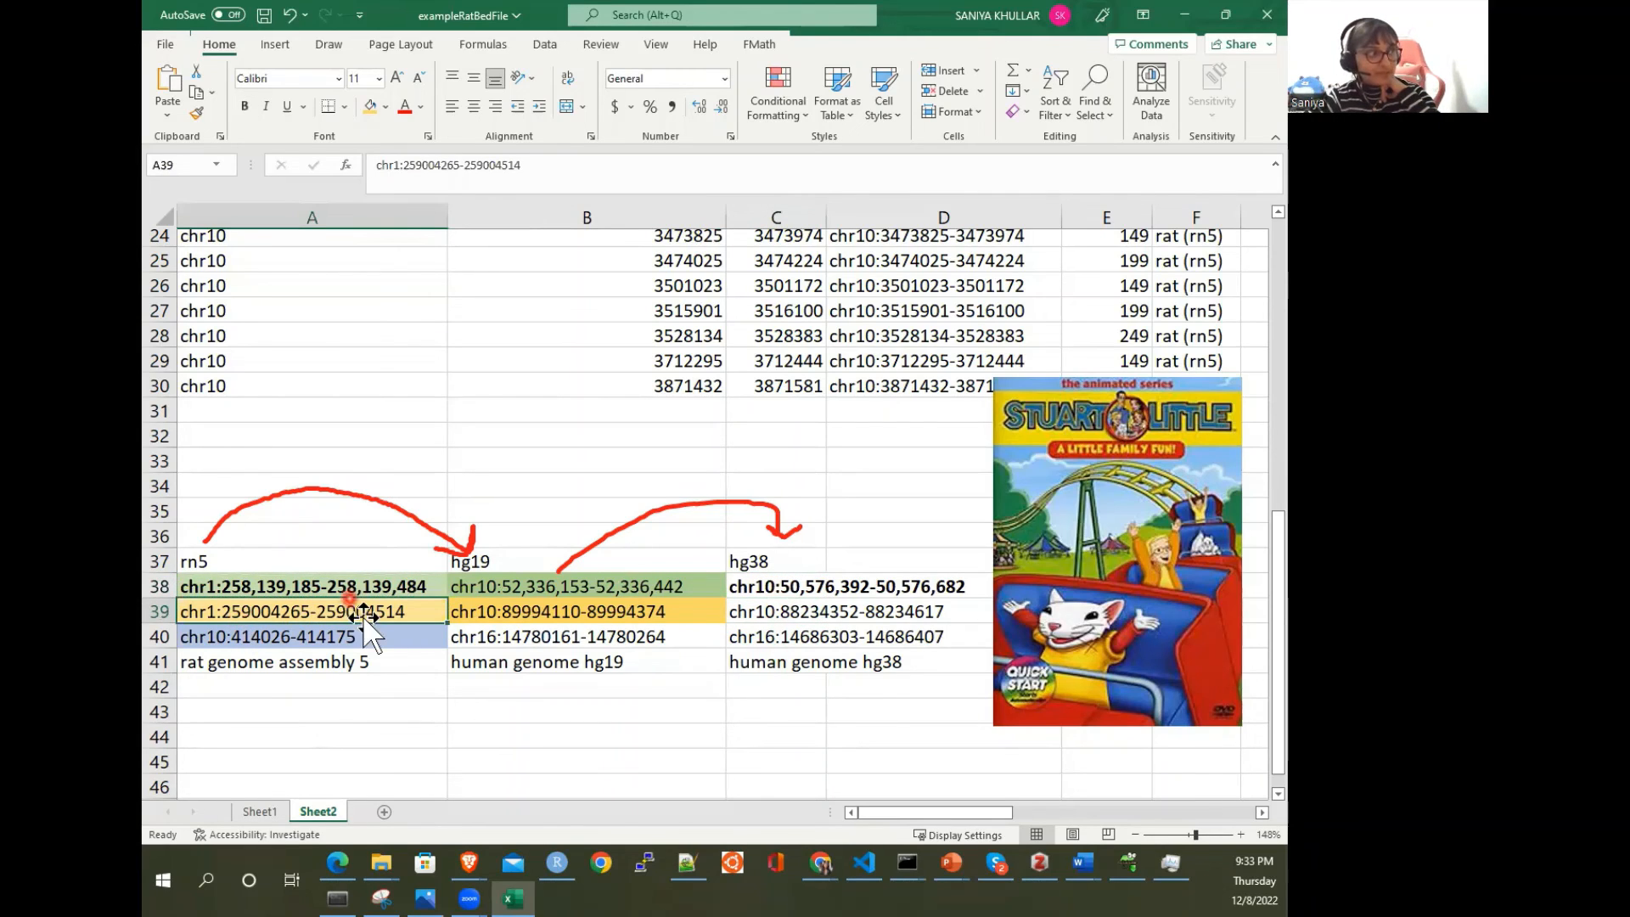
{"action": "left_click", "coordinate": [756, 604]}
{"action": "left_click", "coordinate": [391, 641]}
{"action": "left_click", "coordinate": [743, 645]}
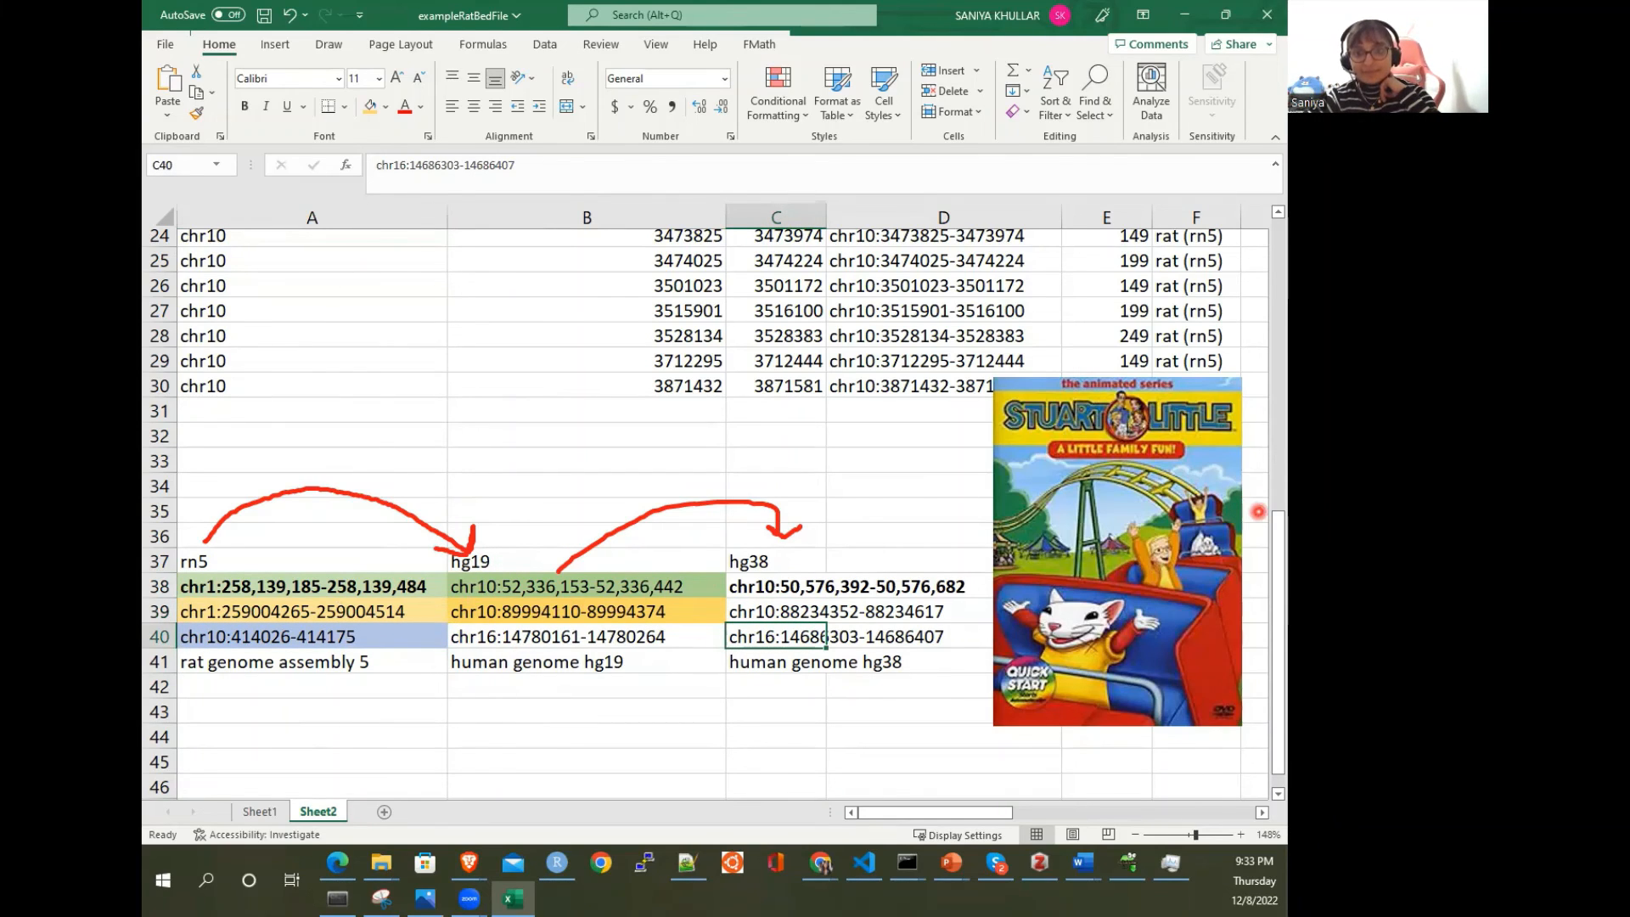
Step: Switch to the UCSC Lift Genome Annotations page for the rat rn5 to human hg19 conversion and review its settings
{"action": "left_click", "coordinate": [1258, 512]}
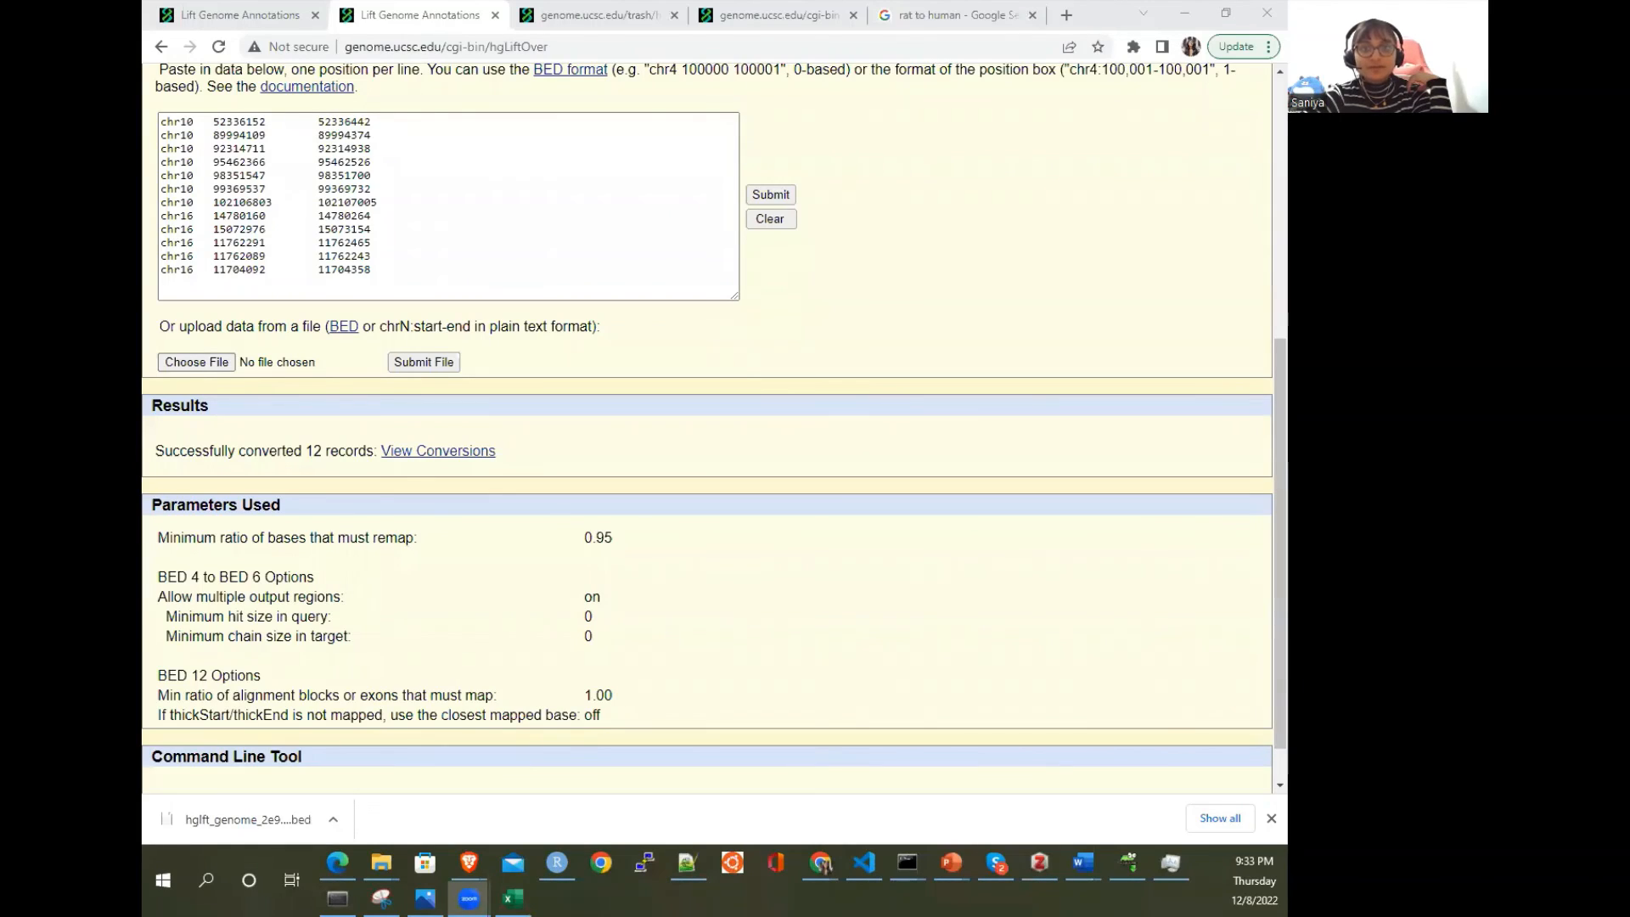
{"action": "left_click", "coordinate": [225, 15]}
{"action": "scroll", "coordinate": [715, 352], "scroll_direction": "up", "scroll_amount": 6}
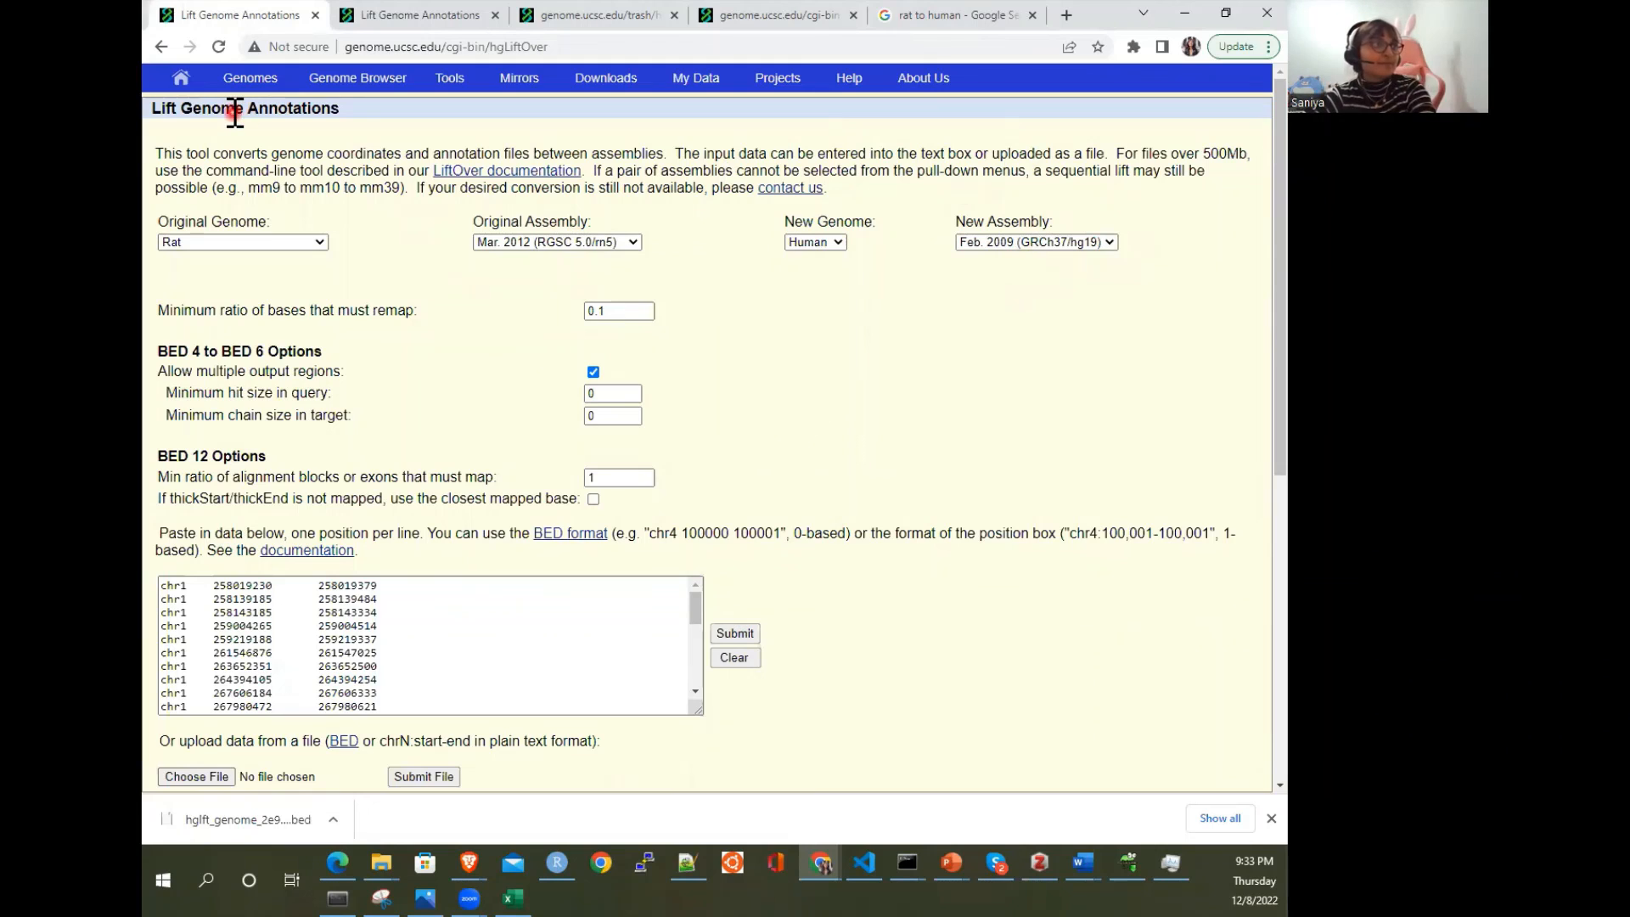
Step: Enlarge the coordinate input box of the rat rn5 to human hg19 lift until the whole pasted region list fits
{"action": "scroll", "coordinate": [235, 113], "scroll_direction": "up", "scroll_amount": 2}
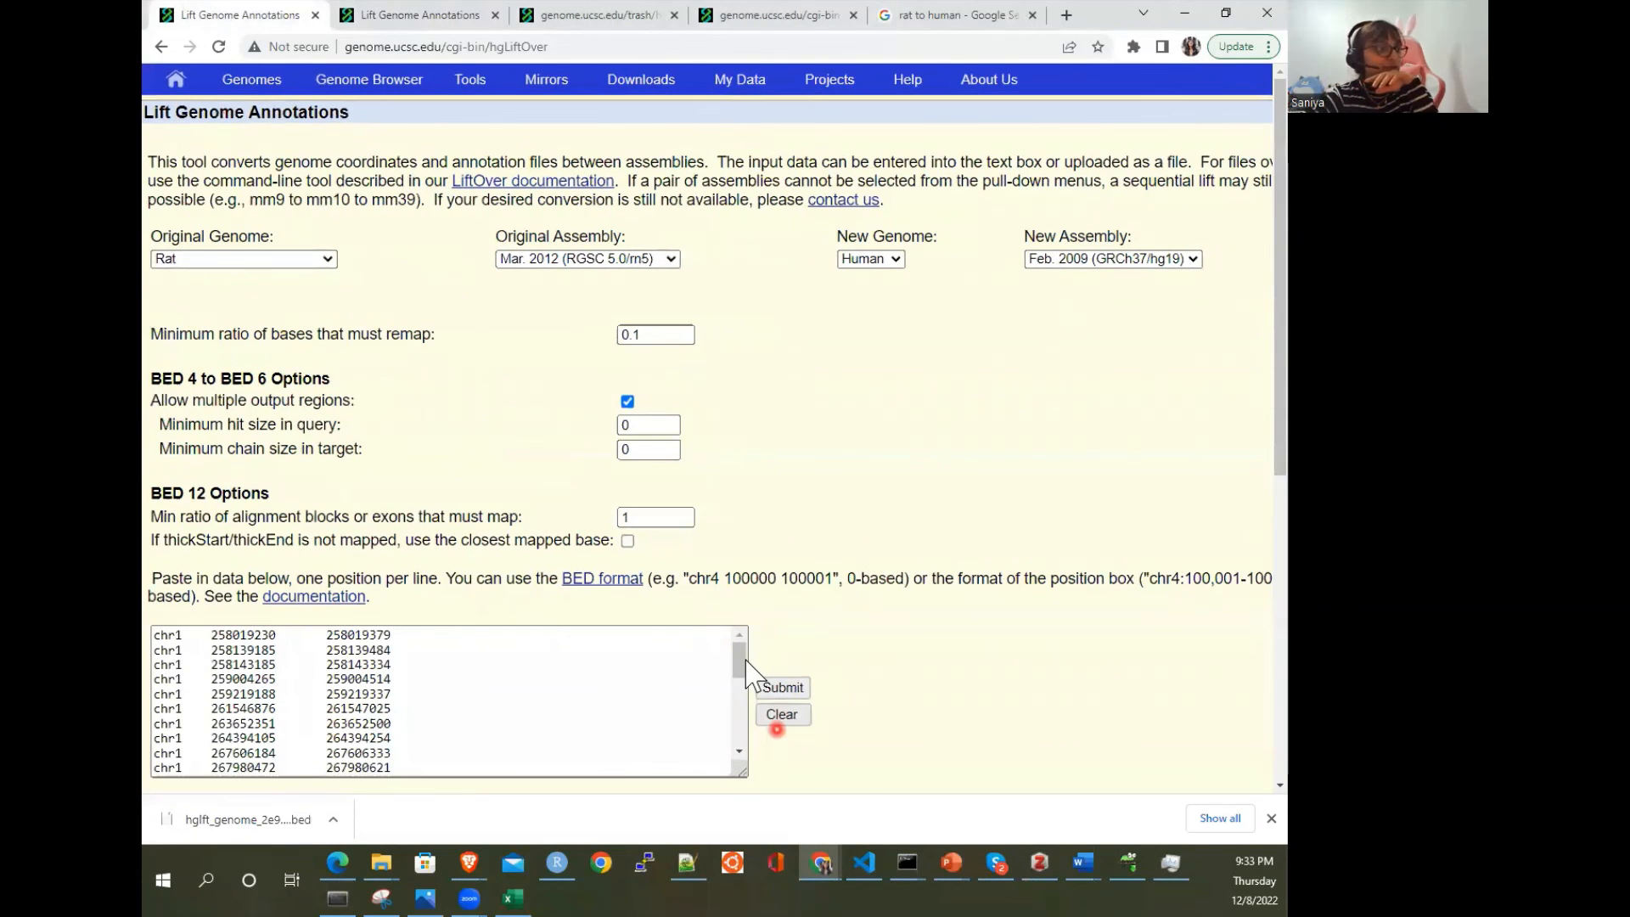
{"action": "left_click_drag", "start_coordinate": [743, 666], "coordinate": [820, 866]}
{"action": "scroll", "coordinate": [964, 644], "scroll_direction": "down", "scroll_amount": 3}
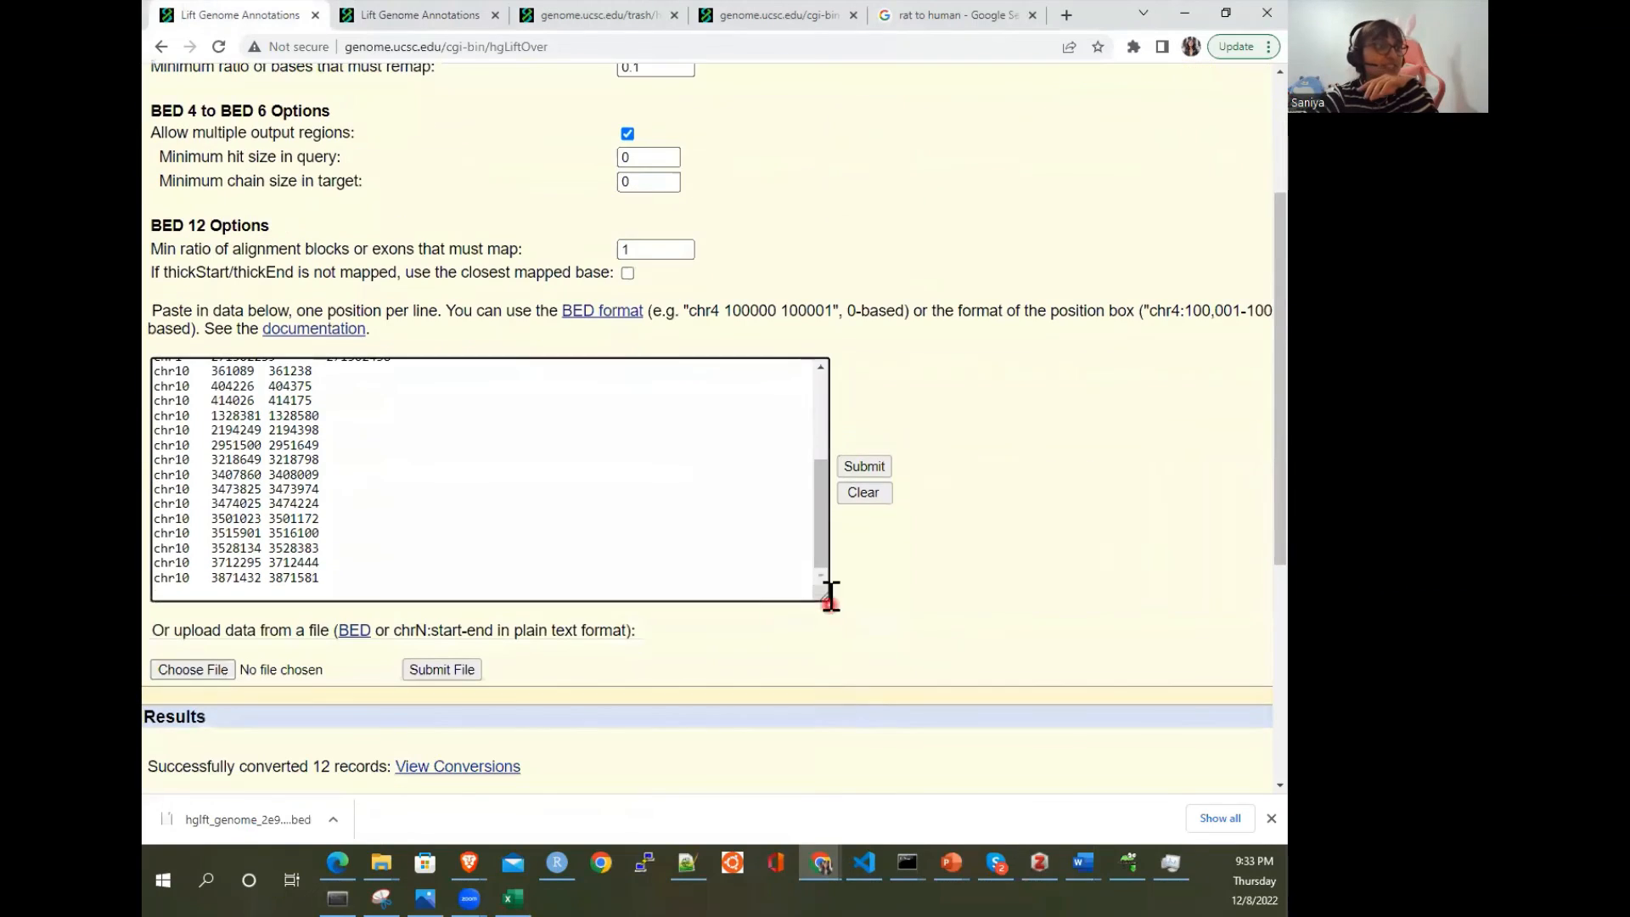
{"action": "left_click_drag", "start_coordinate": [817, 594], "coordinate": [978, 792]}
{"action": "scroll", "coordinate": [632, 614], "scroll_direction": "up", "scroll_amount": 1}
{"action": "scroll", "coordinate": [633, 614], "scroll_direction": "down", "scroll_amount": 1}
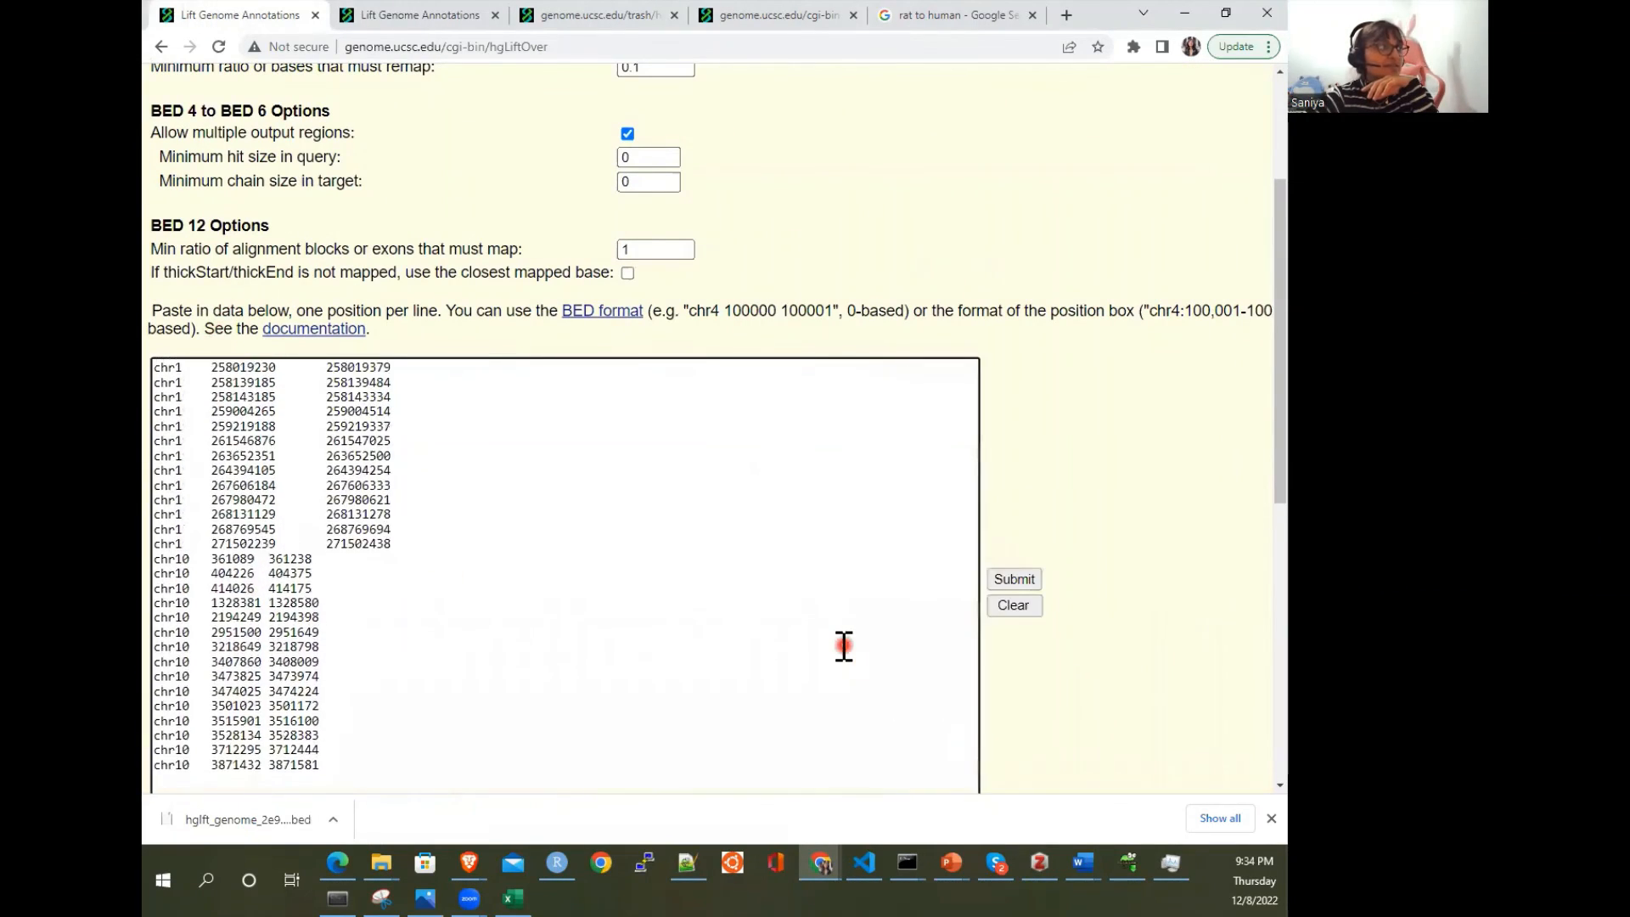
Step: Review the rat-to-hg19 conversion results, then switch to Notepad++ and show the converted file hglft_genome_2cd6c_2a64c0.bed
{"action": "scroll", "coordinate": [844, 647], "scroll_direction": "down", "scroll_amount": 2}
{"action": "scroll", "coordinate": [976, 382], "scroll_direction": "down", "scroll_amount": 1}
{"action": "scroll", "coordinate": [475, 556], "scroll_direction": "down", "scroll_amount": 3}
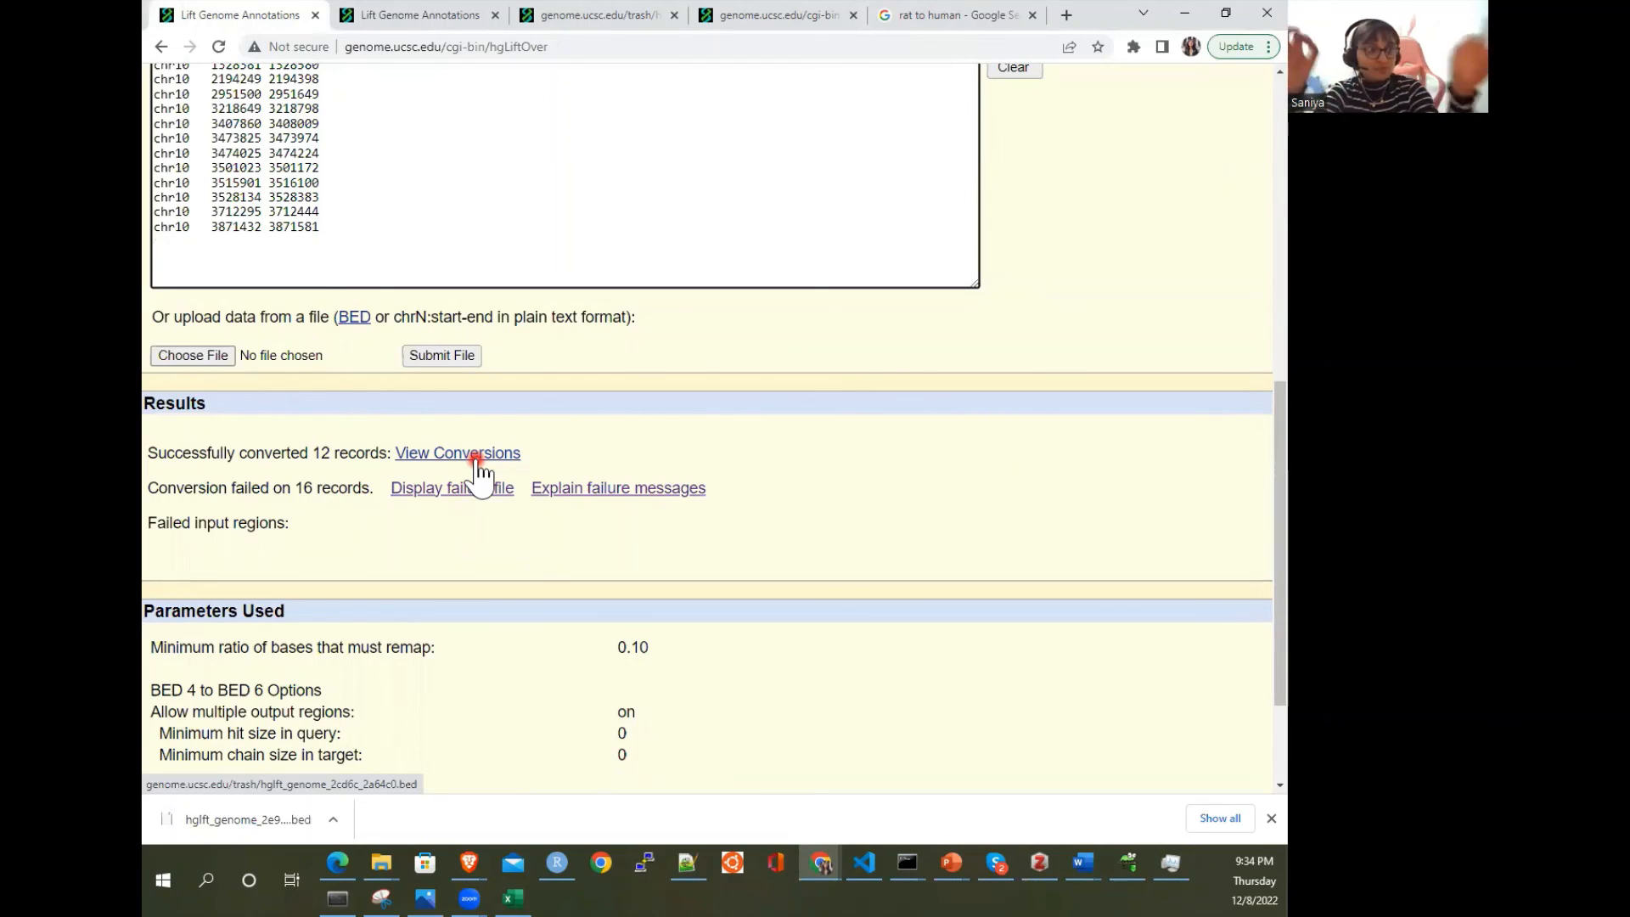
{"action": "left_click", "coordinate": [686, 862]}
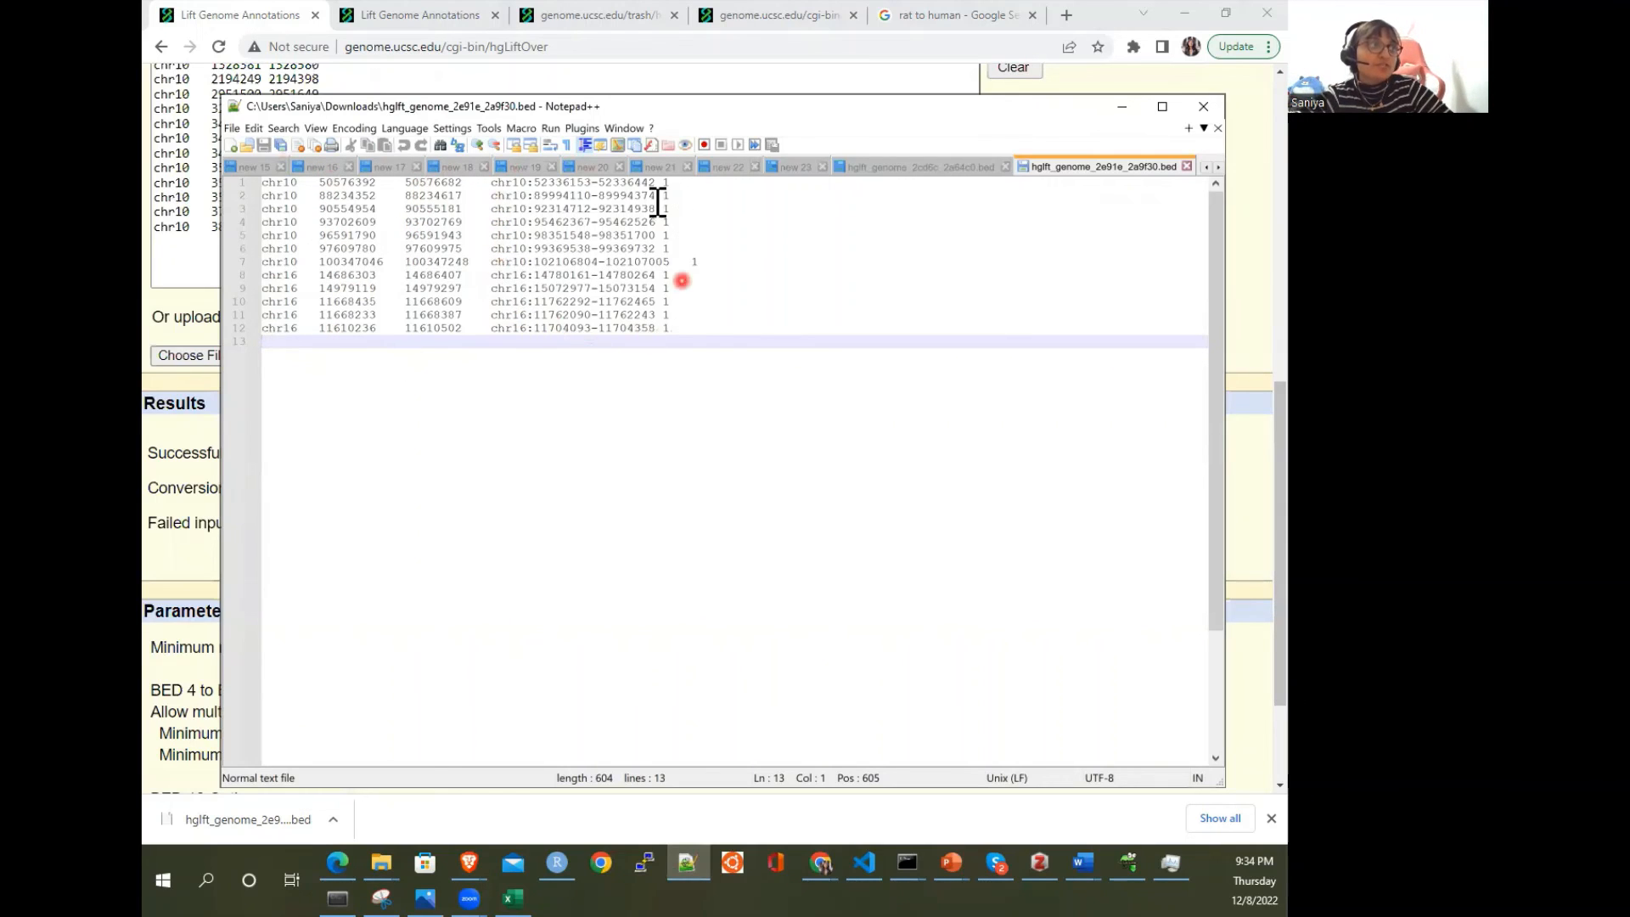
{"action": "left_click", "coordinate": [926, 167]}
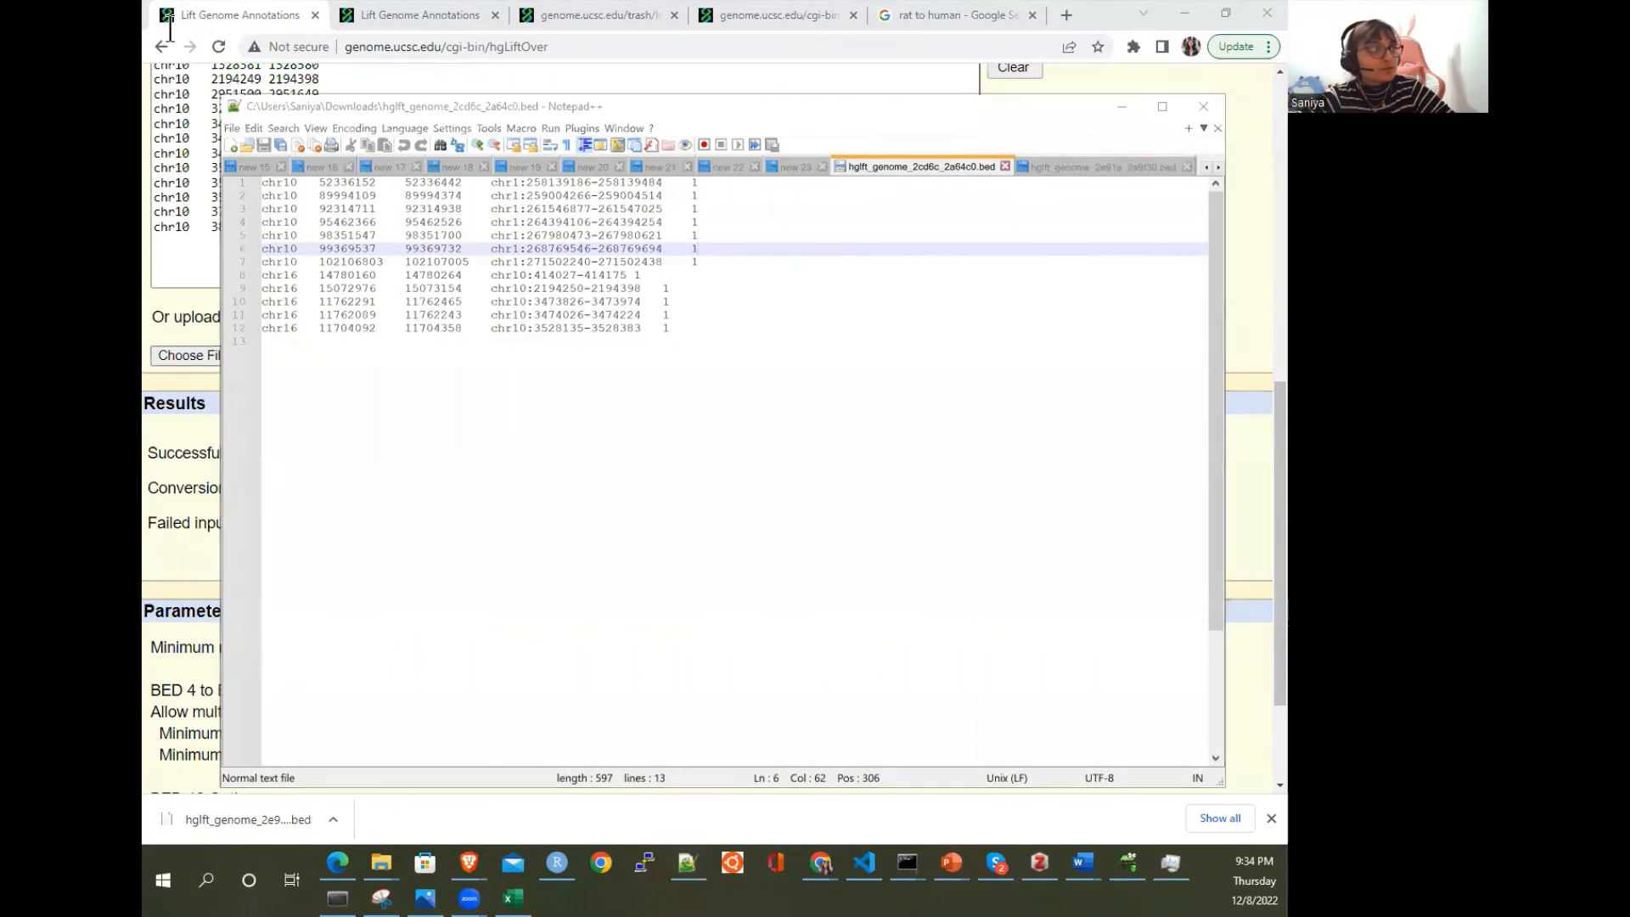
Step: Annotate the source coordinates as "old" and the converted coordinates as "new", outline the new ones in red, and clear the markup
{"action": "left_click", "coordinate": [505, 344]}
{"action": "type", "text": "old"}
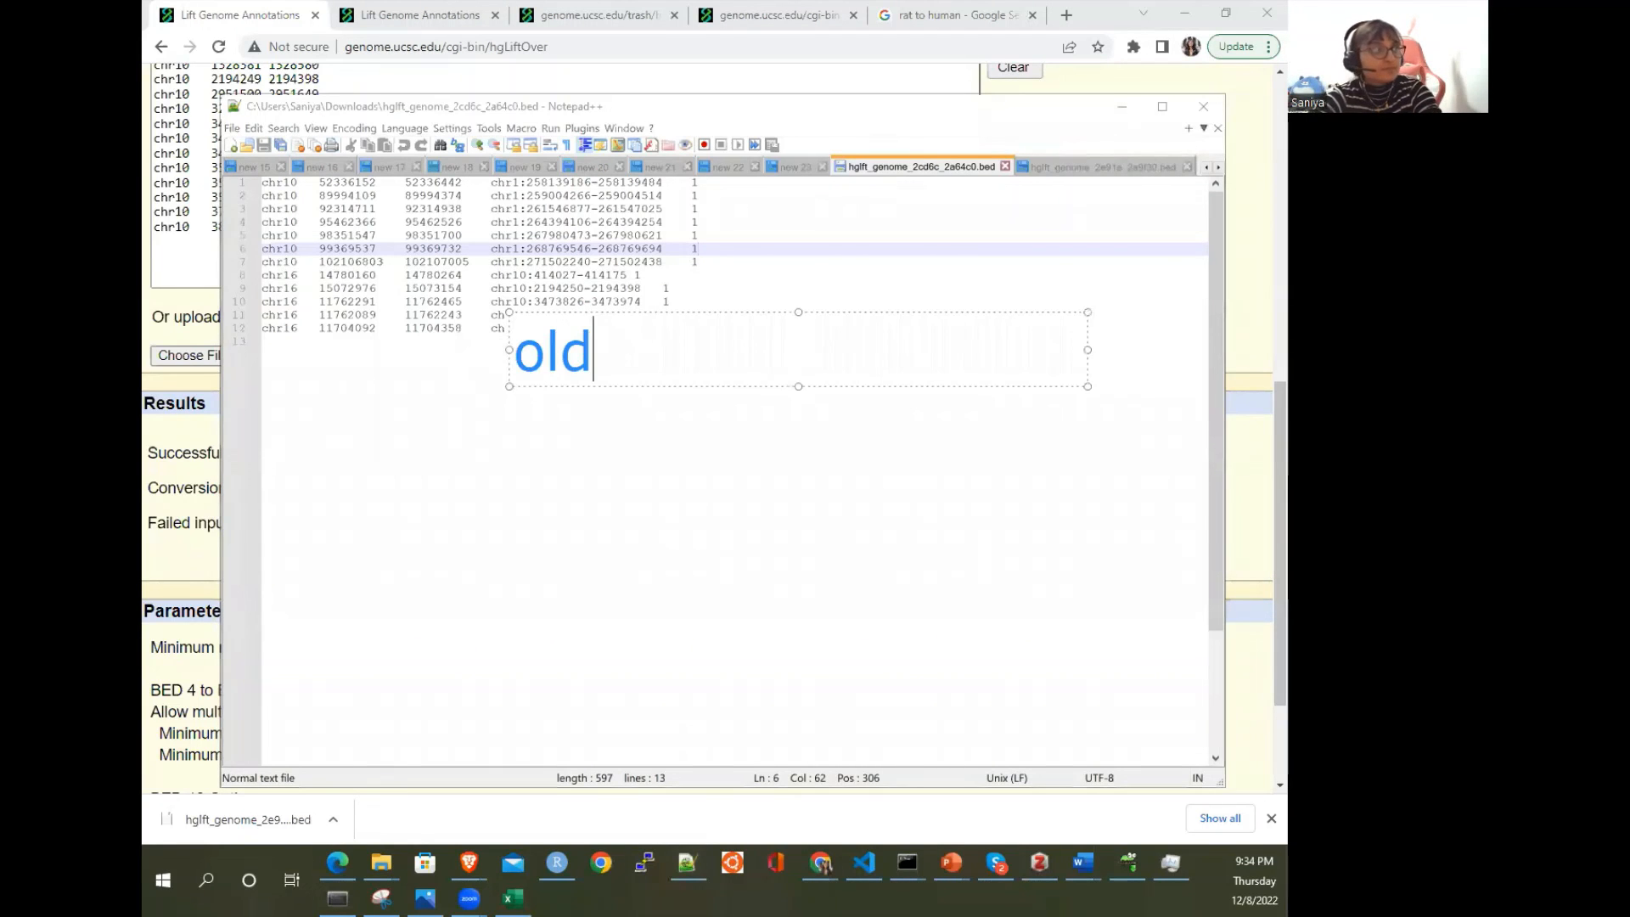
{"action": "left_click", "coordinate": [474, 440]}
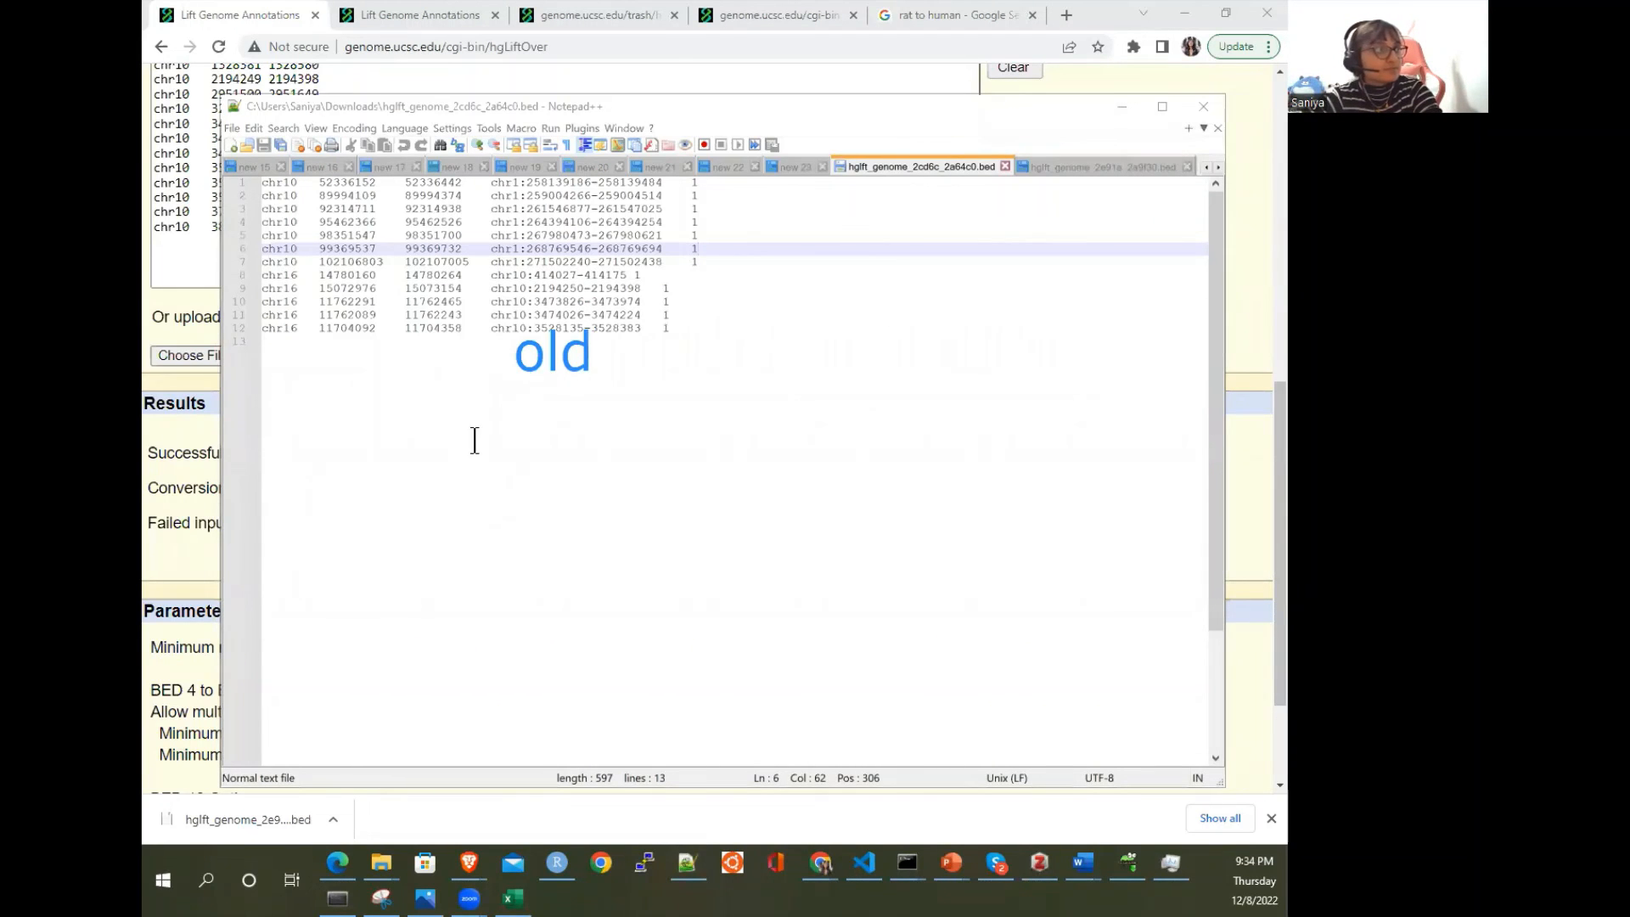
{"action": "left_click", "coordinate": [286, 362]}
{"action": "type", "text": "new"}
{"action": "key", "text": "Return"}
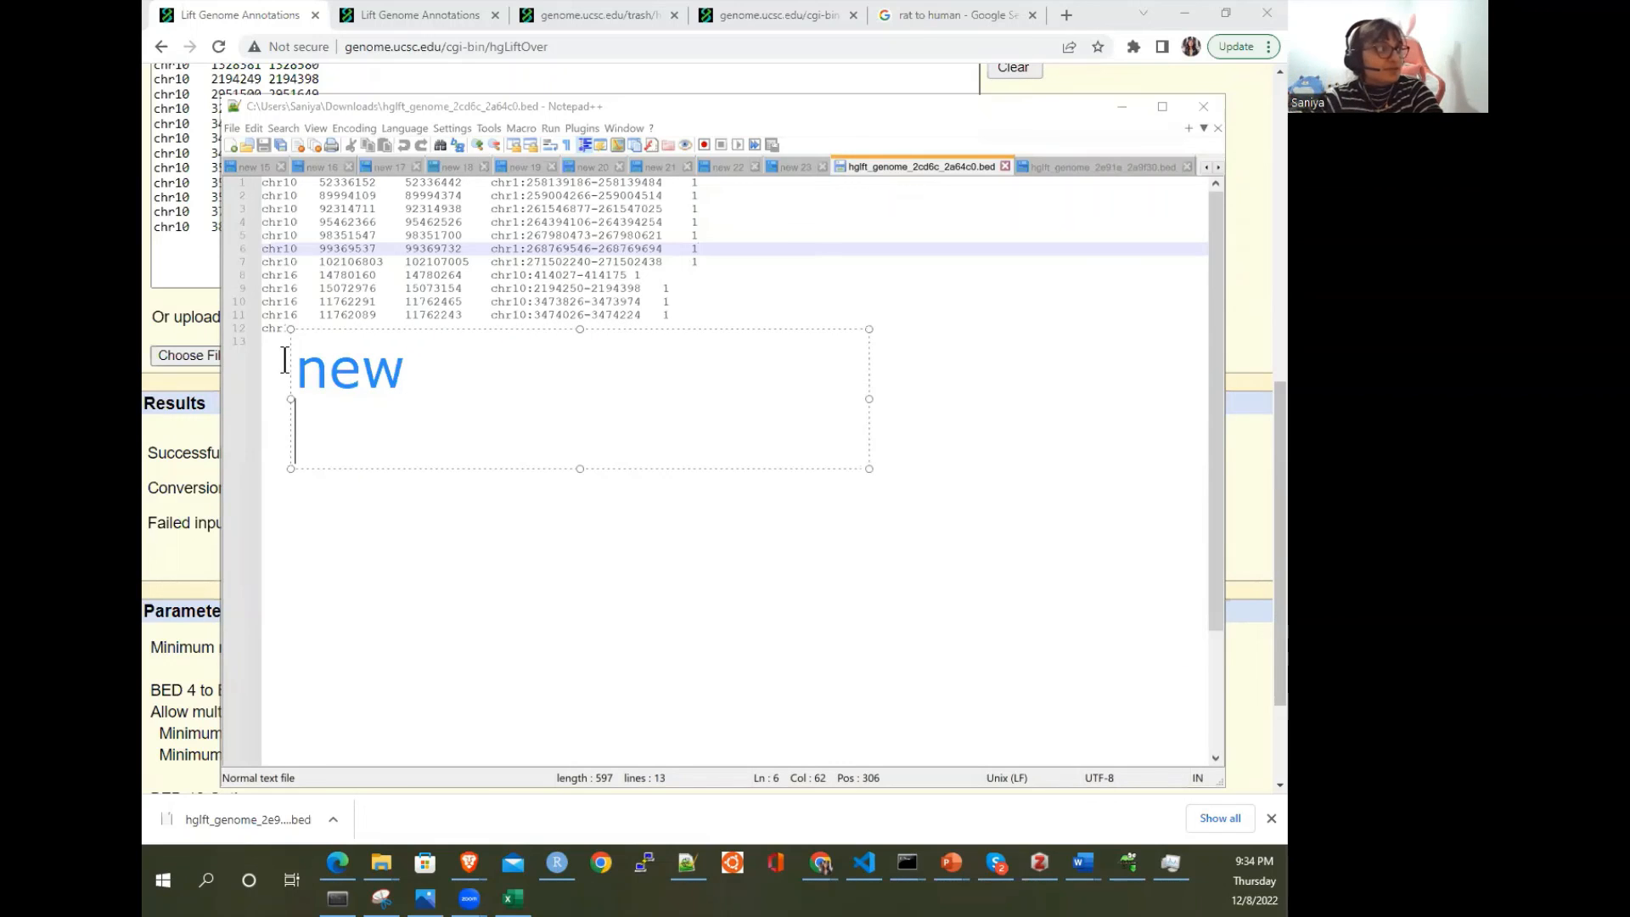
{"action": "left_click", "coordinate": [529, 832]}
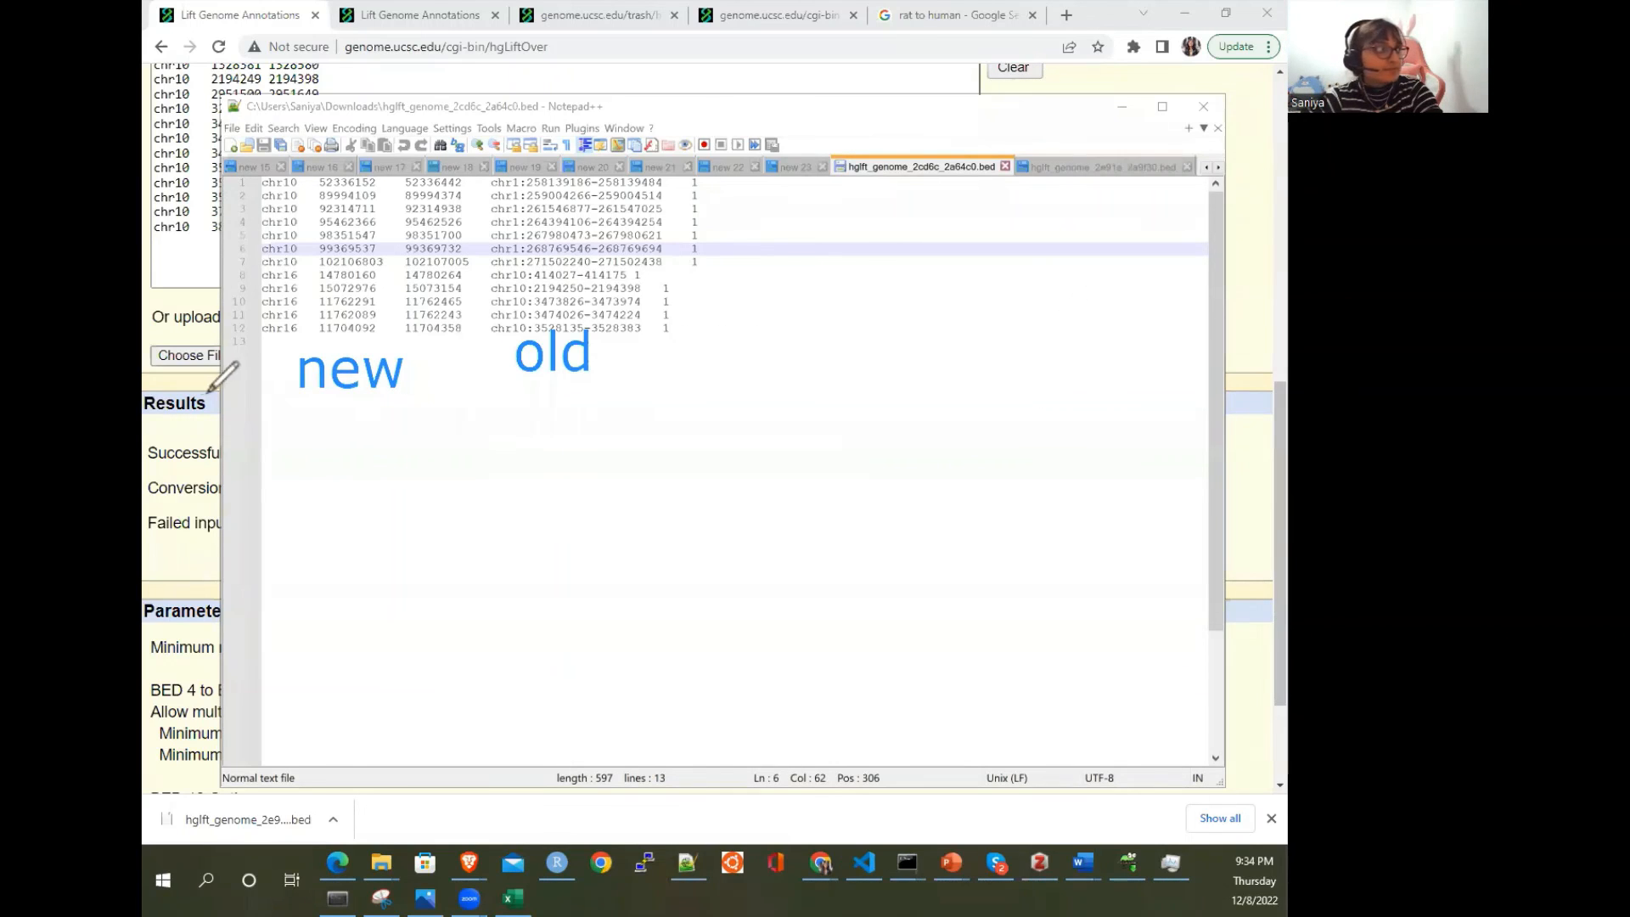
{"action": "mouse_move", "coordinate": [372, 341]}
{"action": "left_mouse_down"}
{"action": "mouse_move", "coordinate": [458, 343]}
{"action": "mouse_move", "coordinate": [468, 165]}
{"action": "left_mouse_up"}
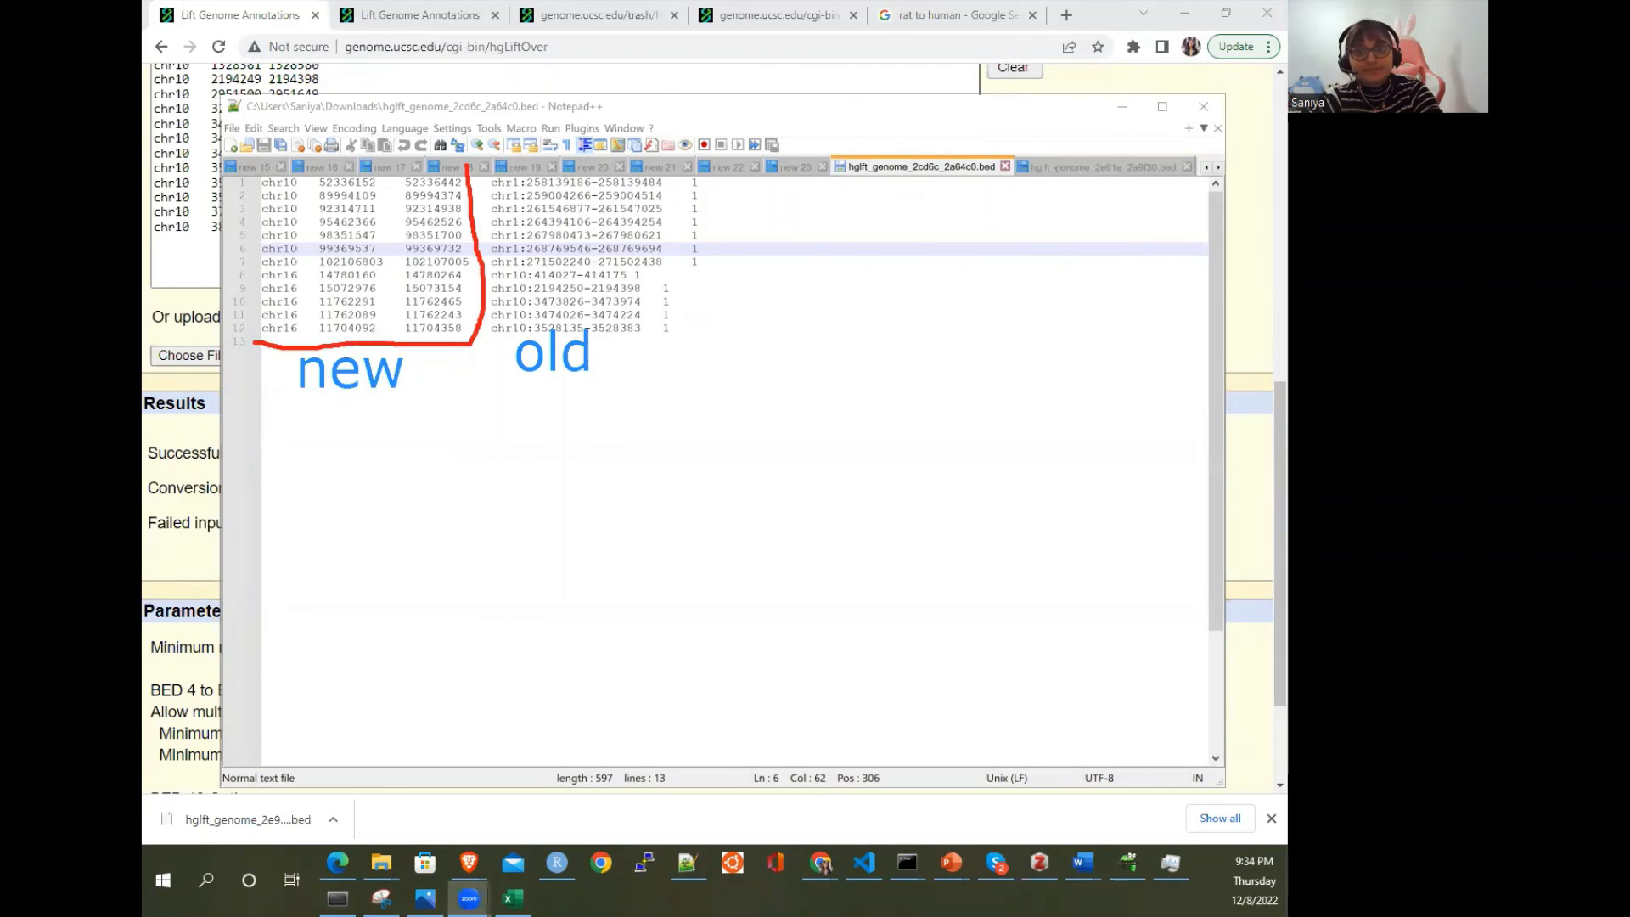
{"action": "key", "text": "Escape"}
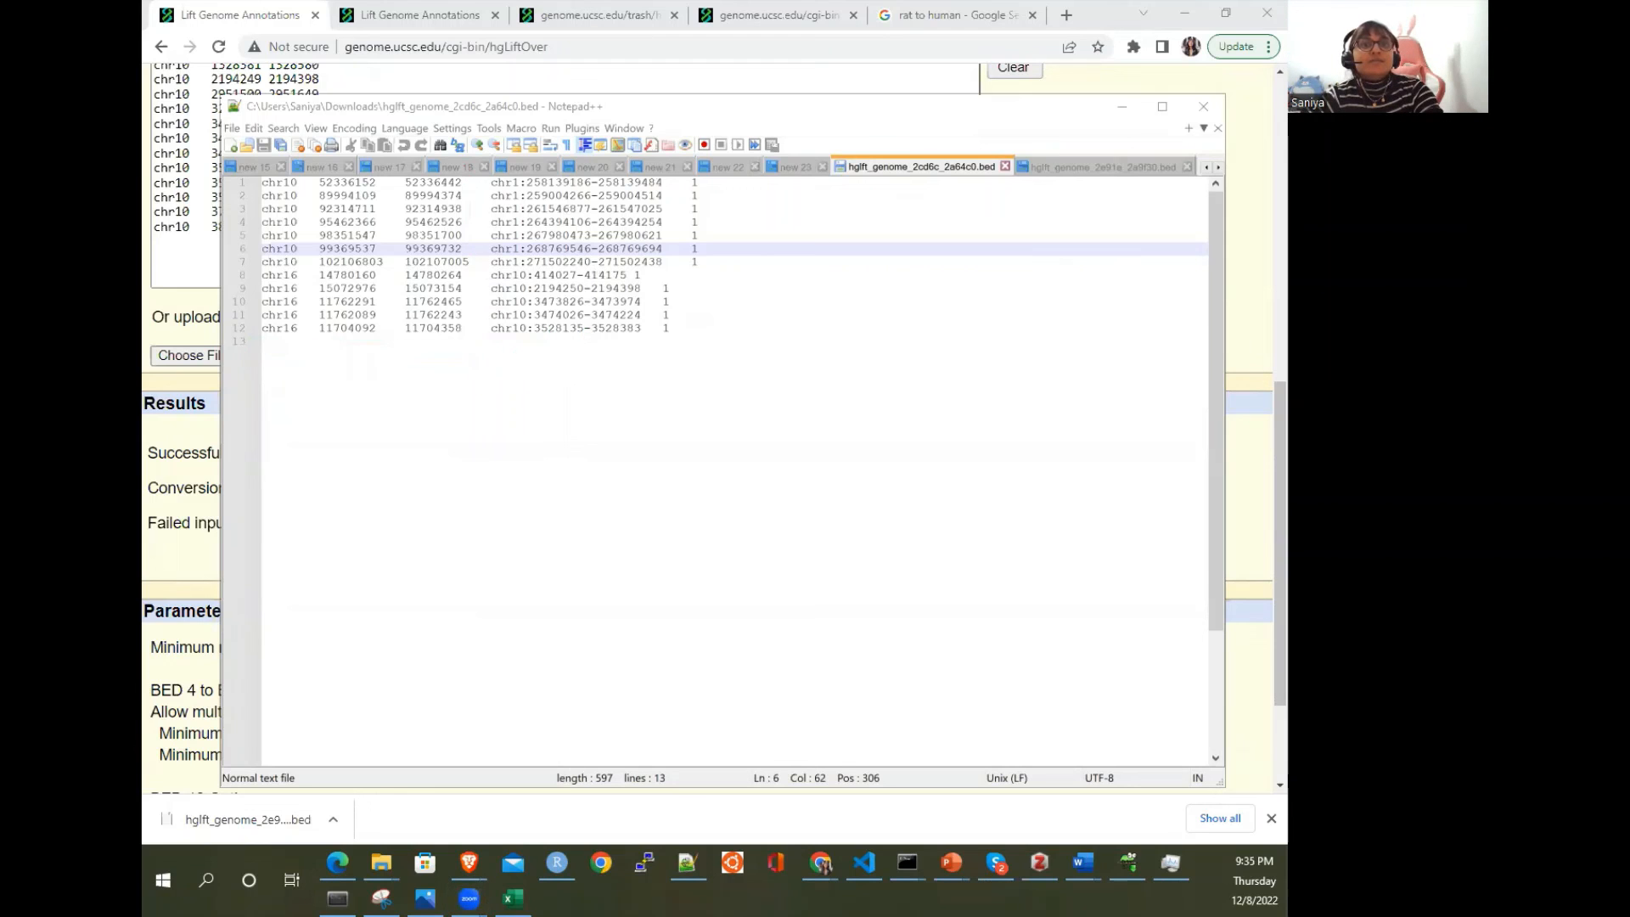
Step: Return to the rat-to-hg19 Lift Genome Annotations page and review the list of input regions
{"action": "left_click", "coordinate": [935, 78]}
{"action": "scroll", "coordinate": [422, 328], "scroll_direction": "up", "scroll_amount": 4}
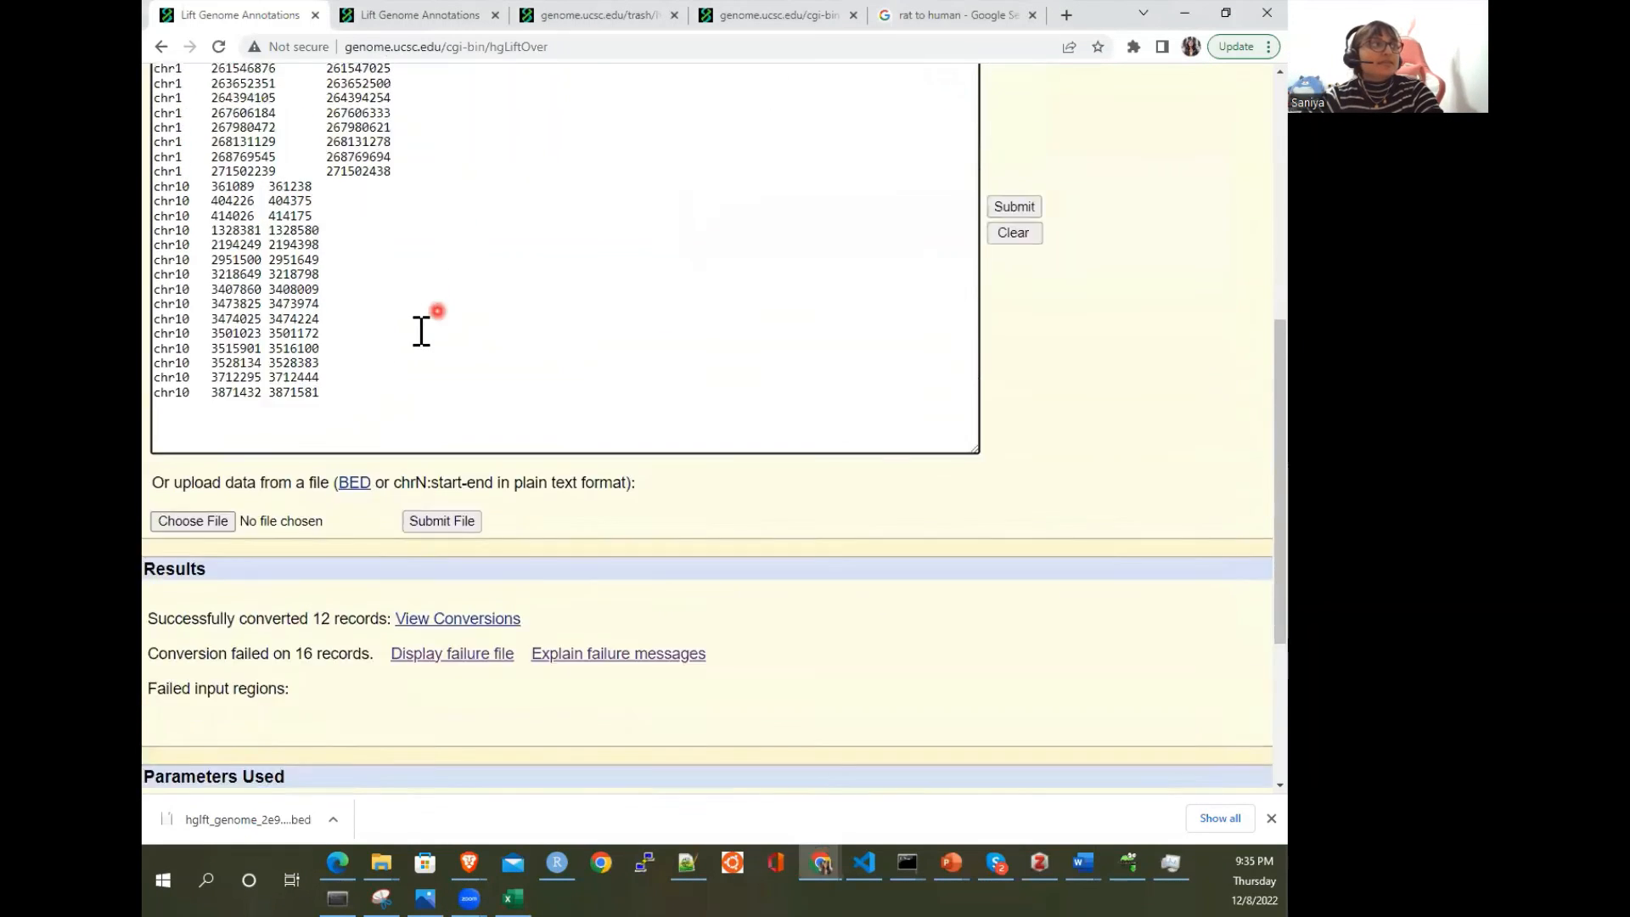
{"action": "scroll", "coordinate": [230, 677], "scroll_direction": "down", "scroll_amount": 2}
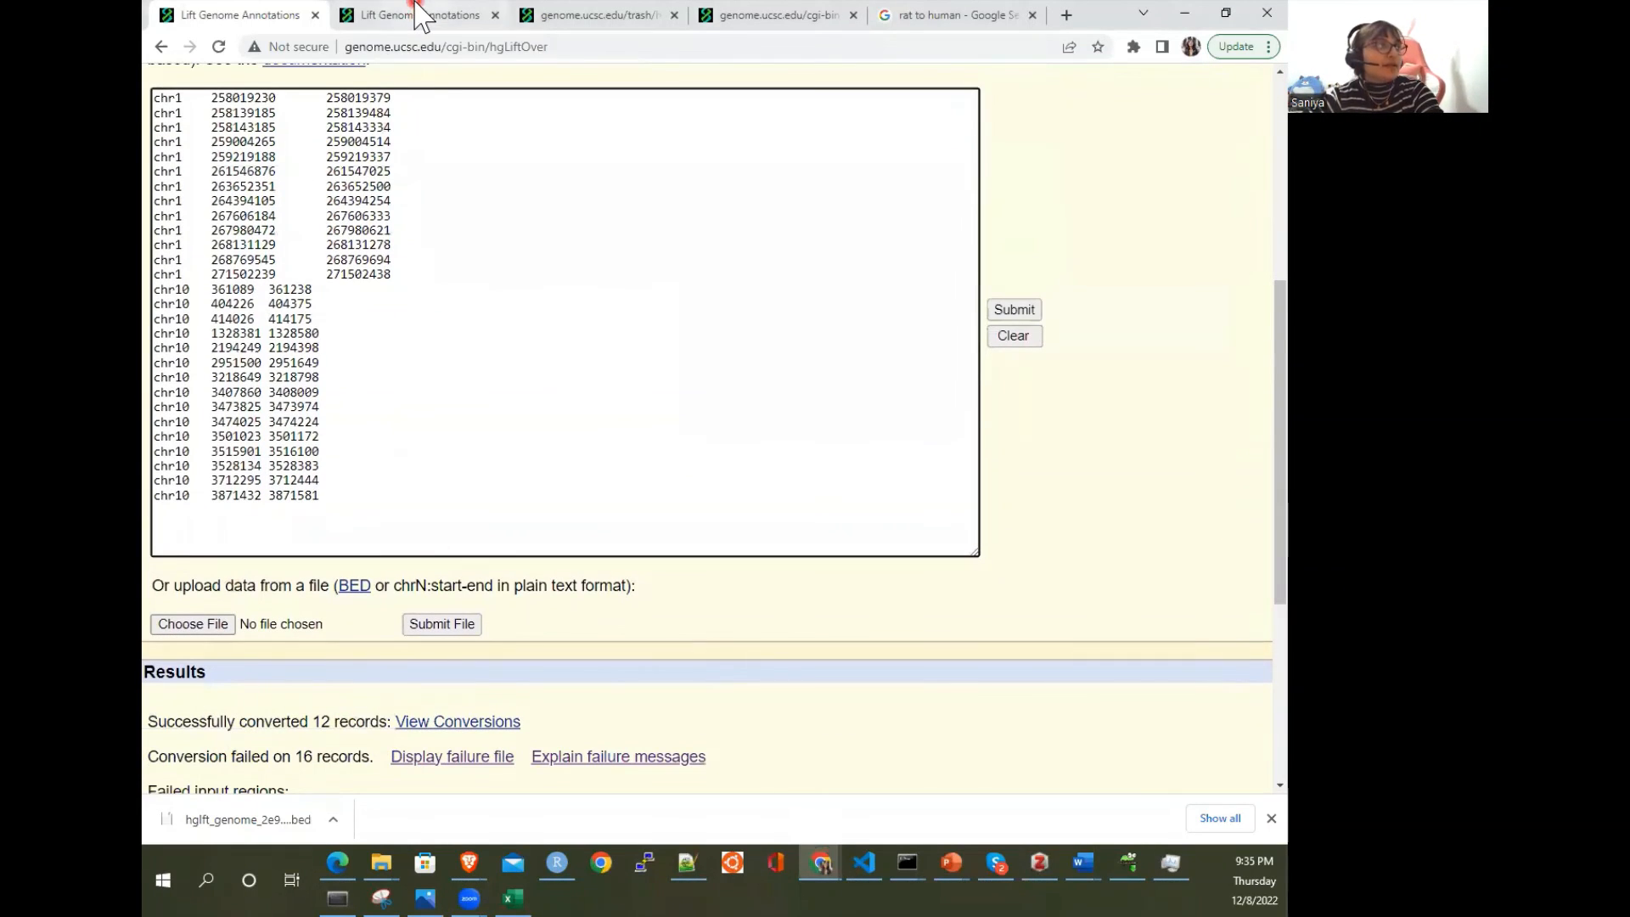
Step: Show the hg19 to hg38 lift page and examine the sequential lift example mm9 to mm10 to mm39 in its description
{"action": "left_click", "coordinate": [420, 14]}
{"action": "scroll", "coordinate": [393, 255], "scroll_direction": "up", "scroll_amount": 5}
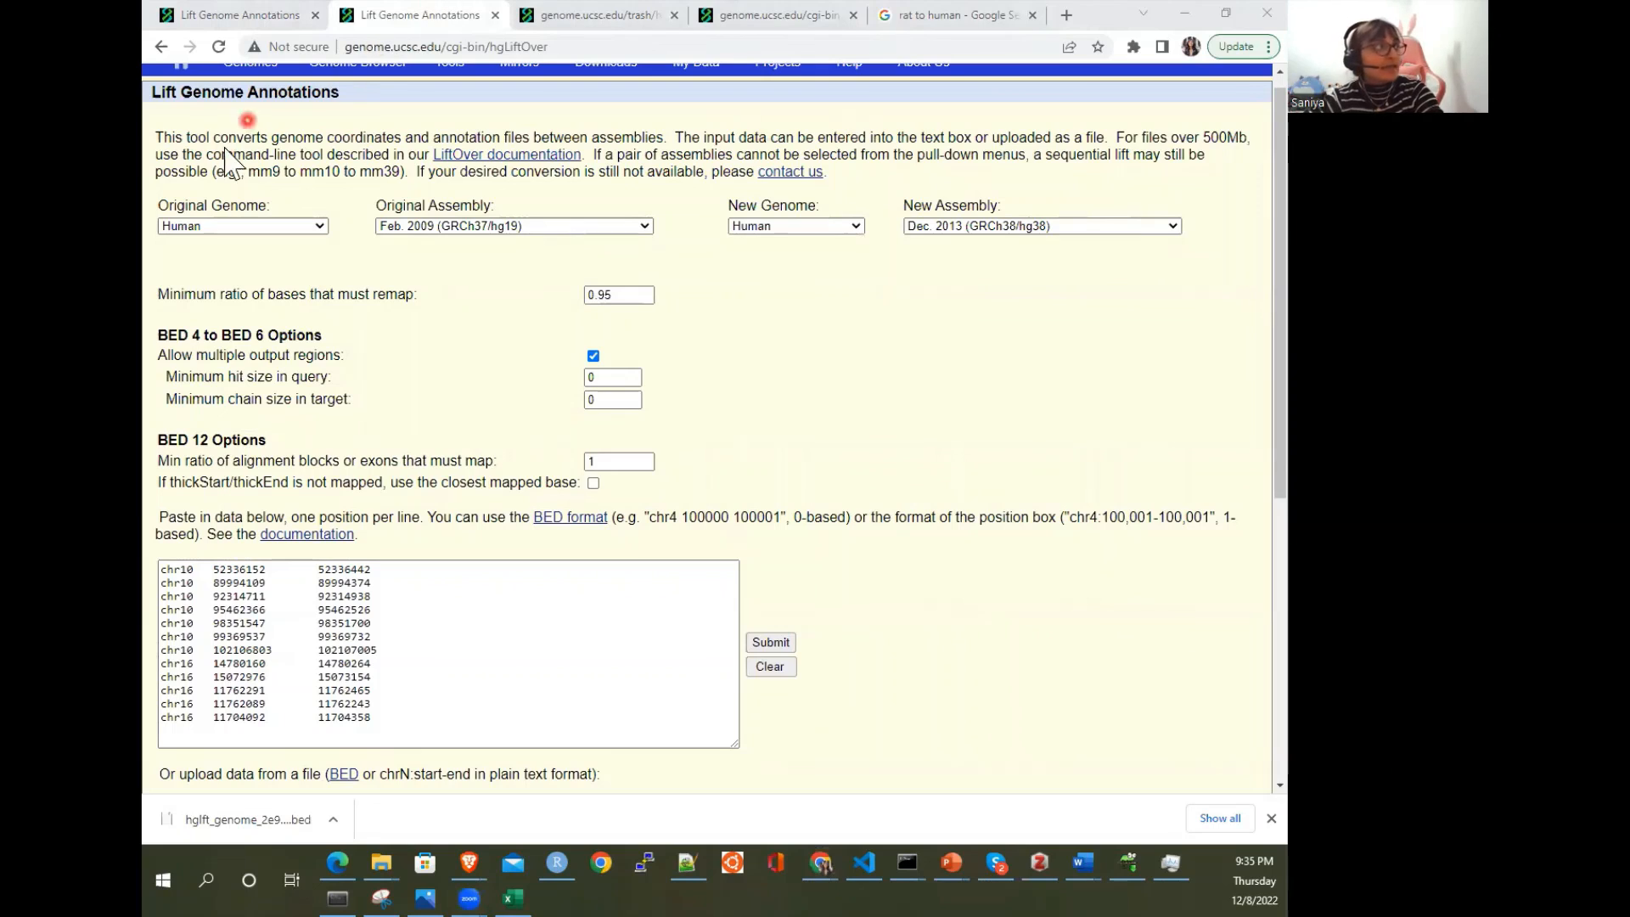
{"action": "left_click_drag", "start_coordinate": [249, 172], "coordinate": [393, 172]}
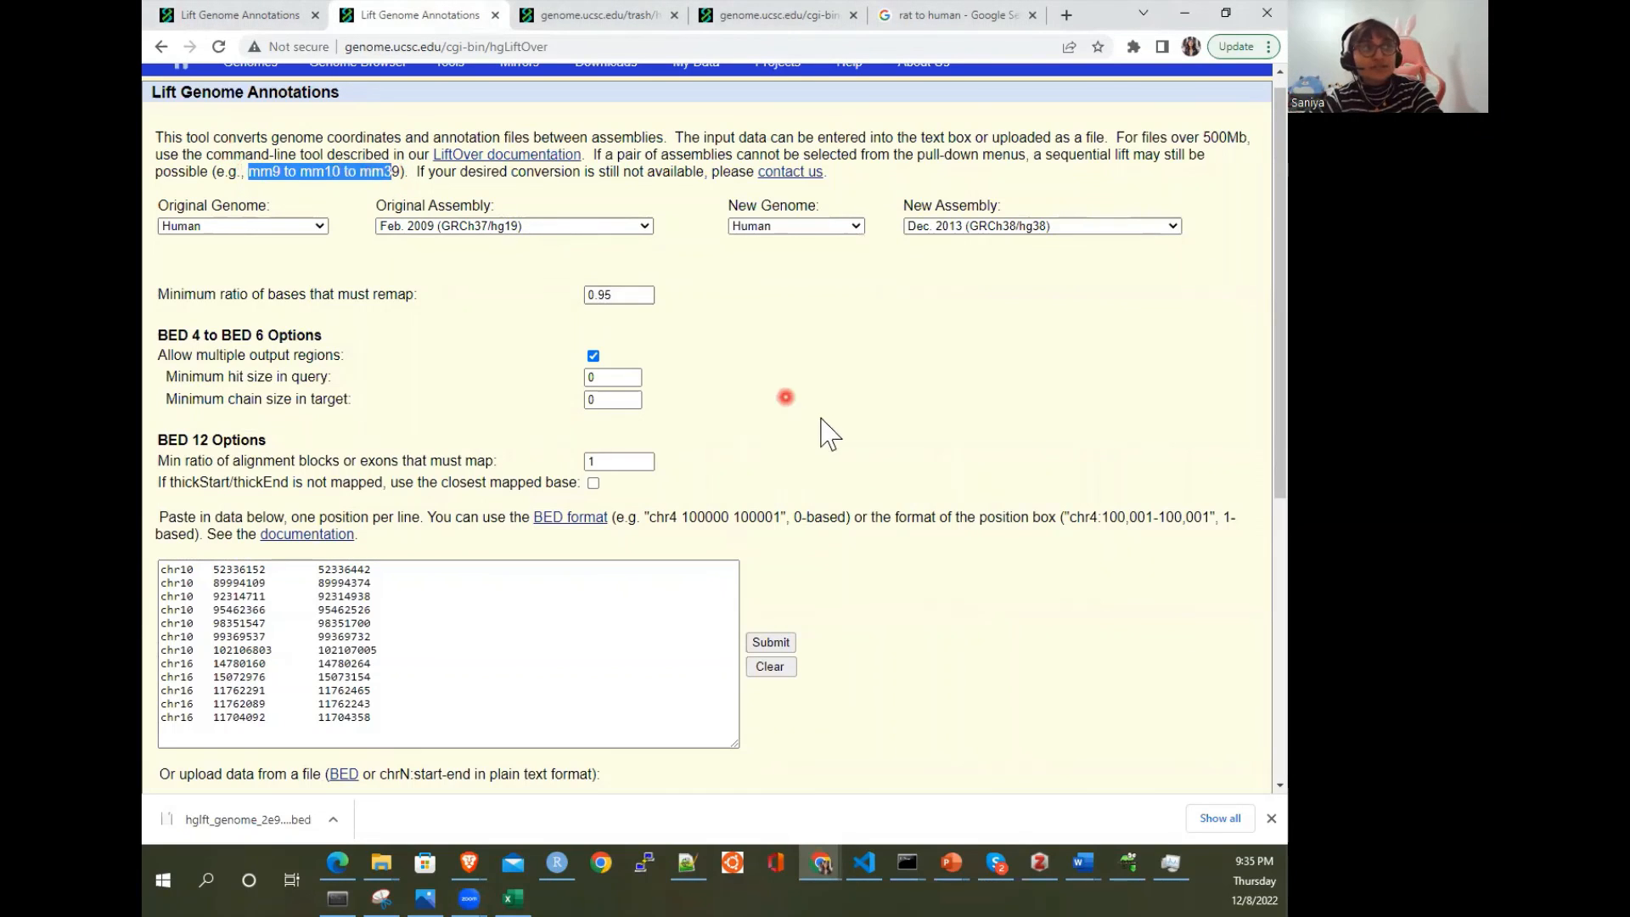
{"action": "left_click", "coordinate": [799, 411]}
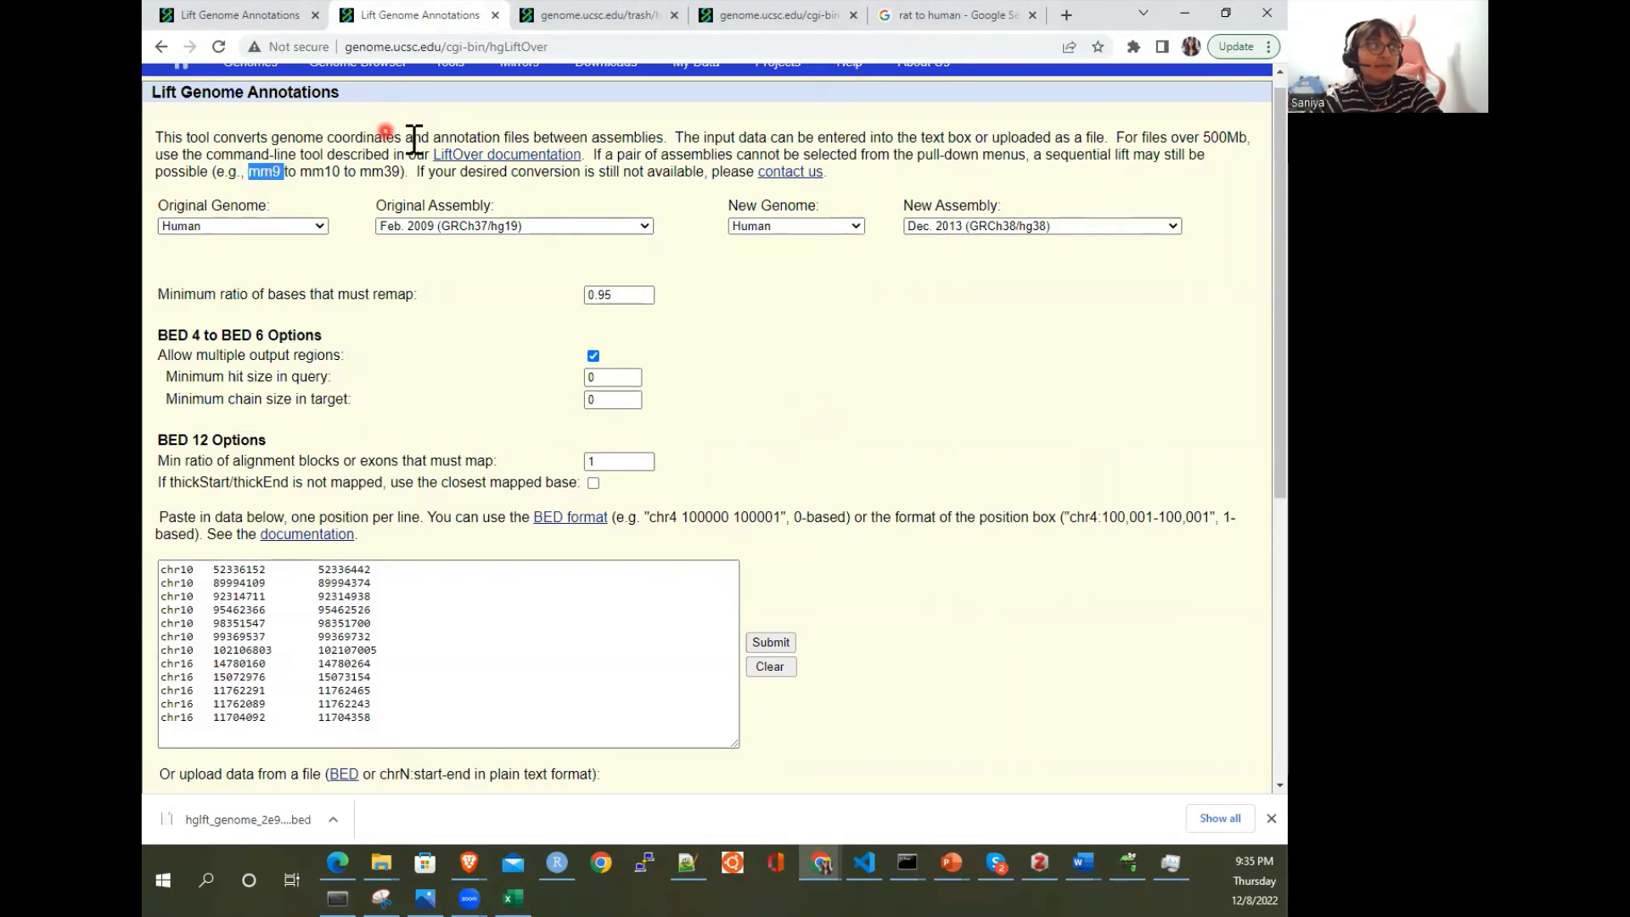
{"action": "double_click", "coordinate": [389, 175]}
{"action": "double_click", "coordinate": [272, 175]}
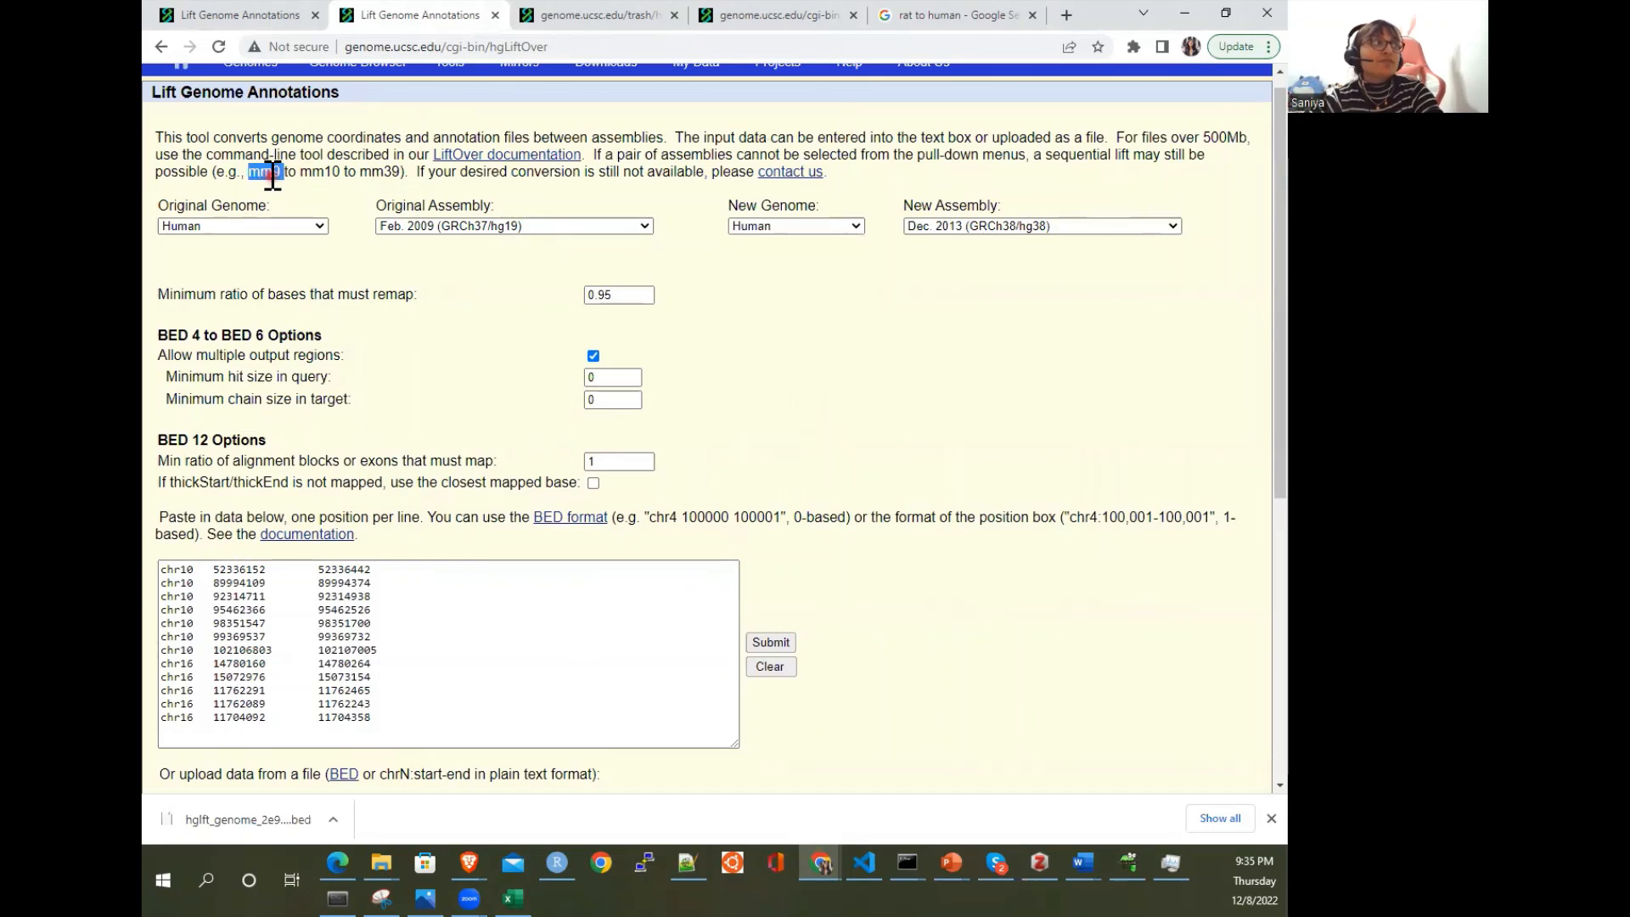
{"action": "triple_click", "coordinate": [308, 172]}
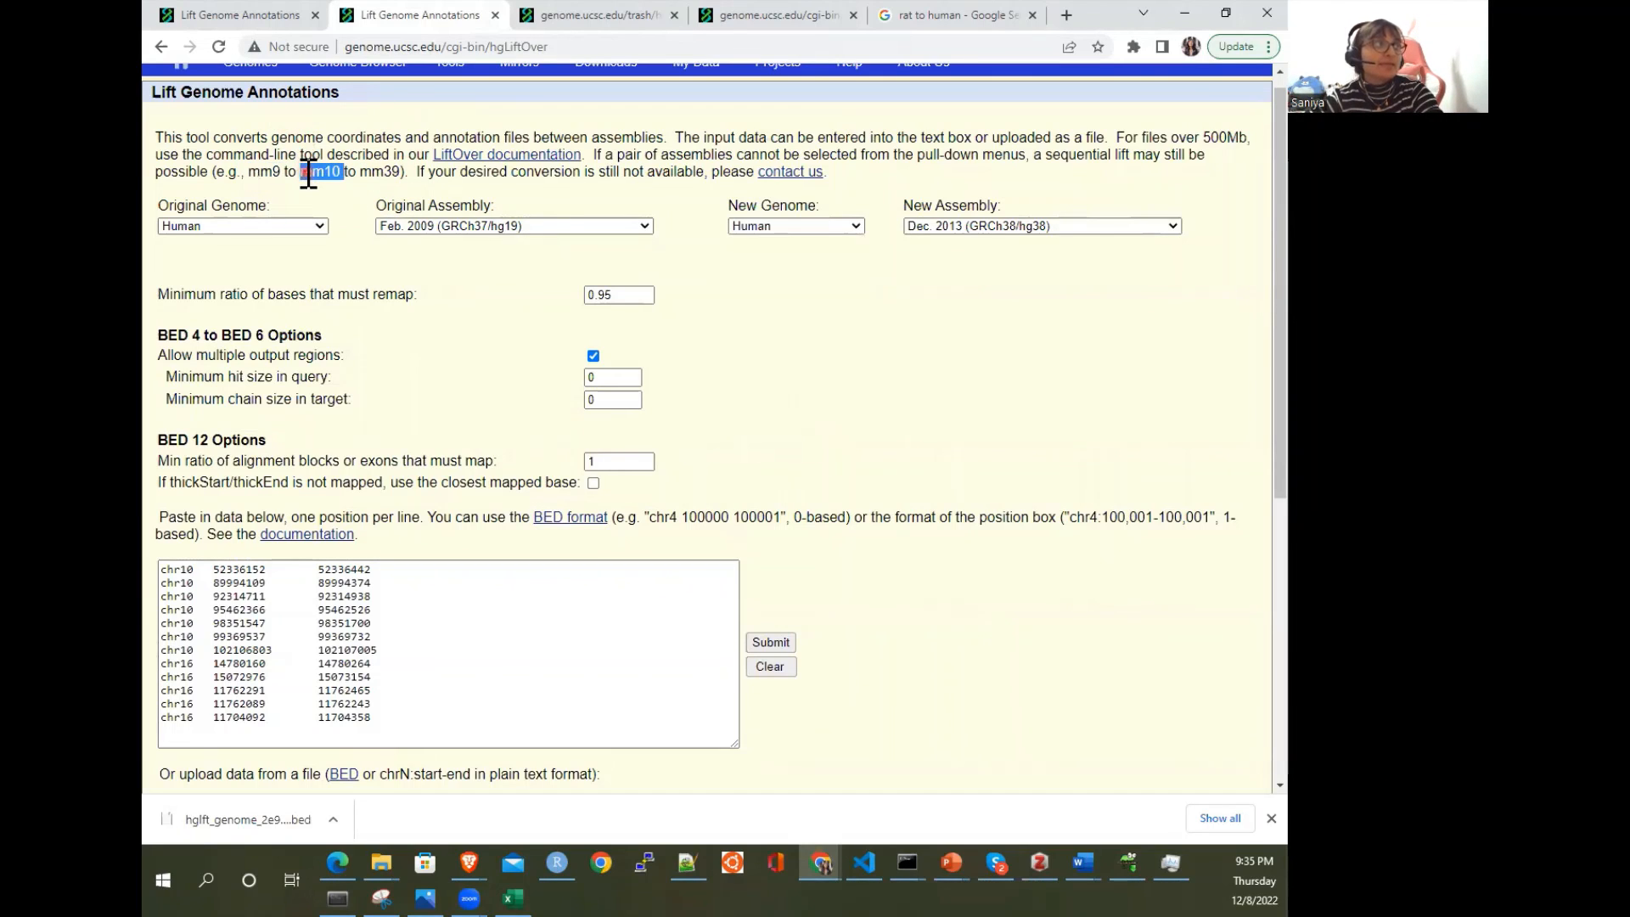
{"action": "left_click", "coordinate": [311, 174]}
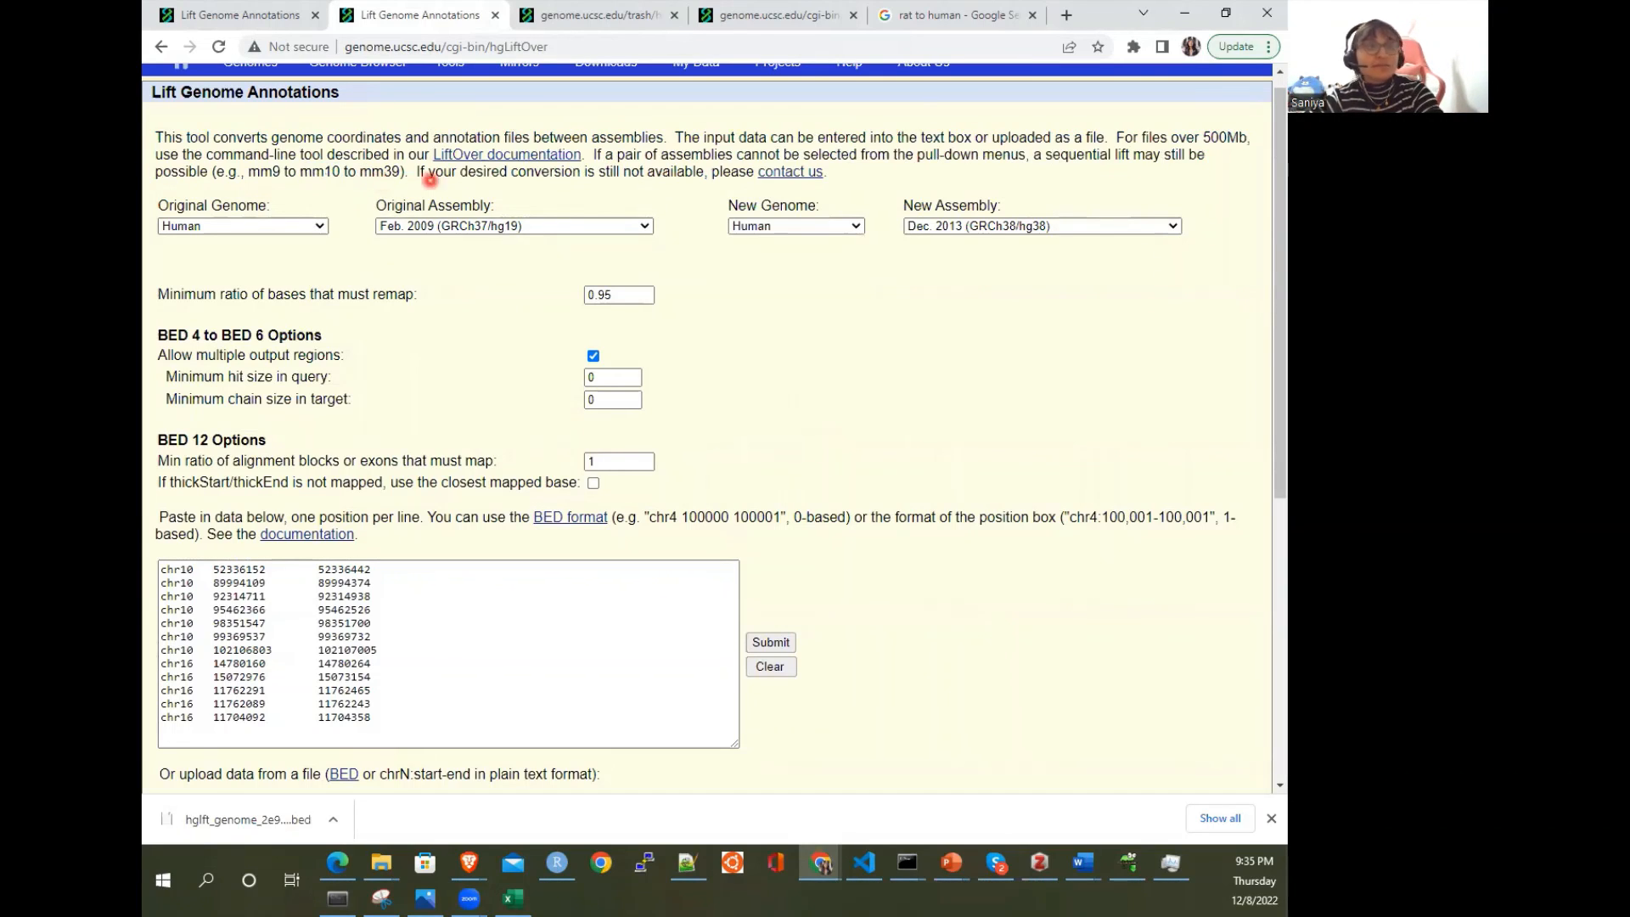